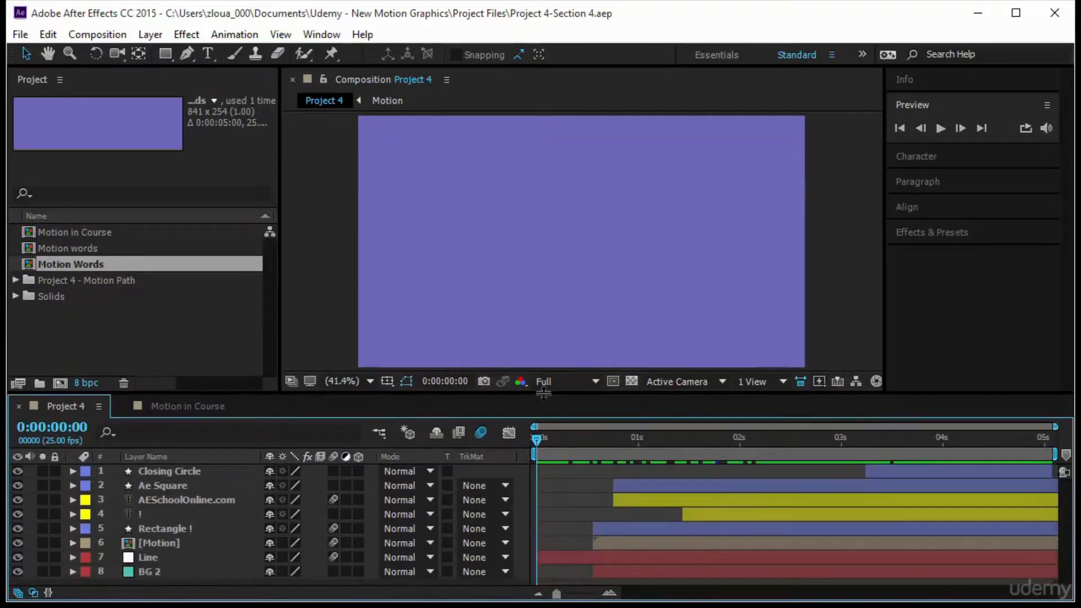
Play the Project 4 animation and reveal the keyframed properties of all its layers
left_click(940, 129)
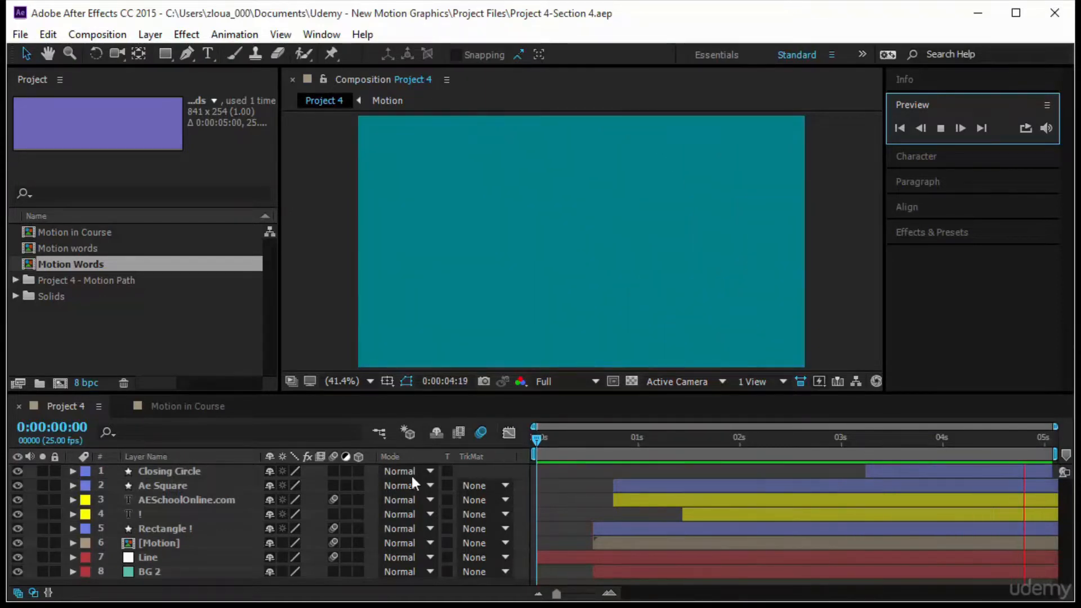
left_click(174, 474)
key("ctrl+a")
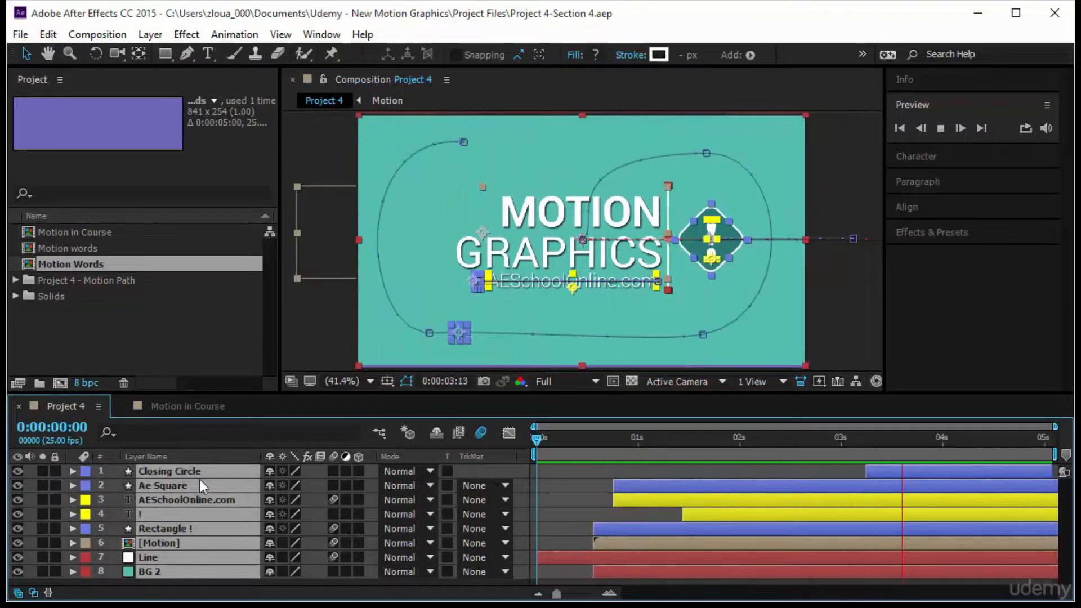
left_click(510, 432)
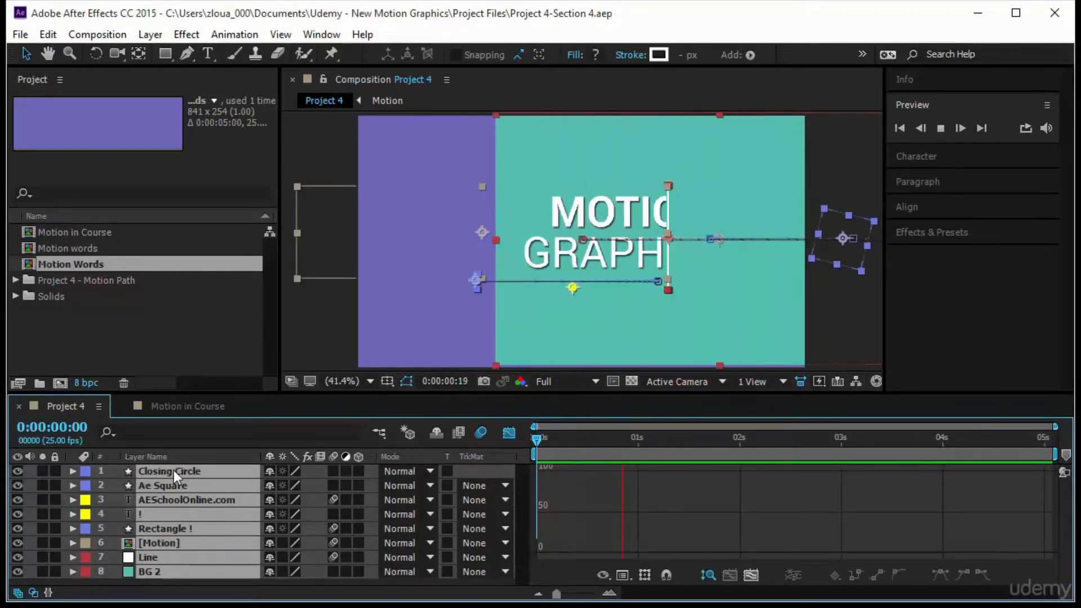
key("u")
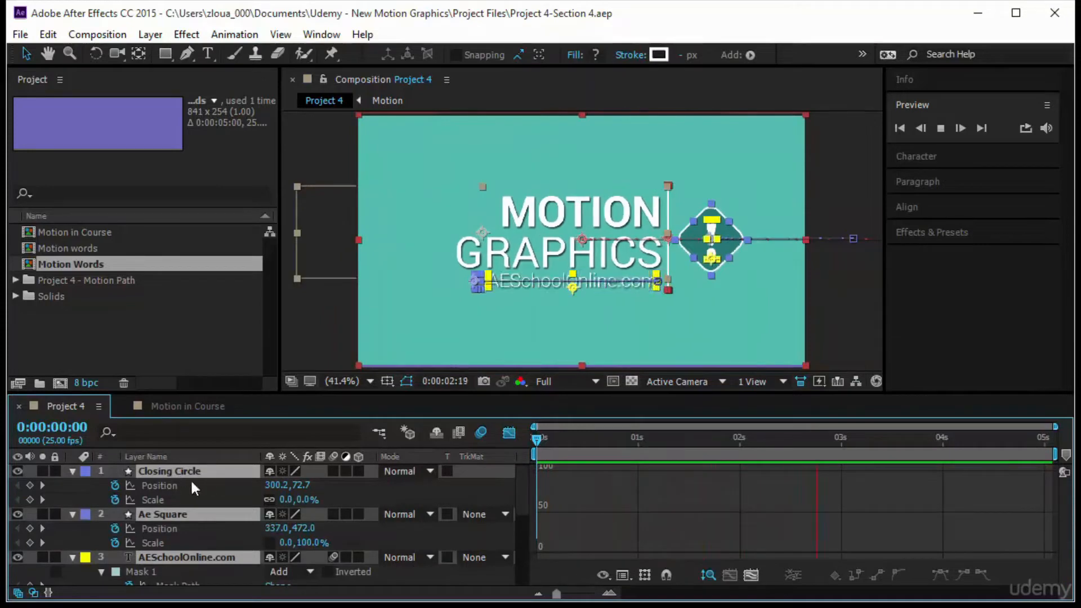
Examine the speed graph of the Closing Circle layer's Position and return to the keyframe view
left_click(161, 485)
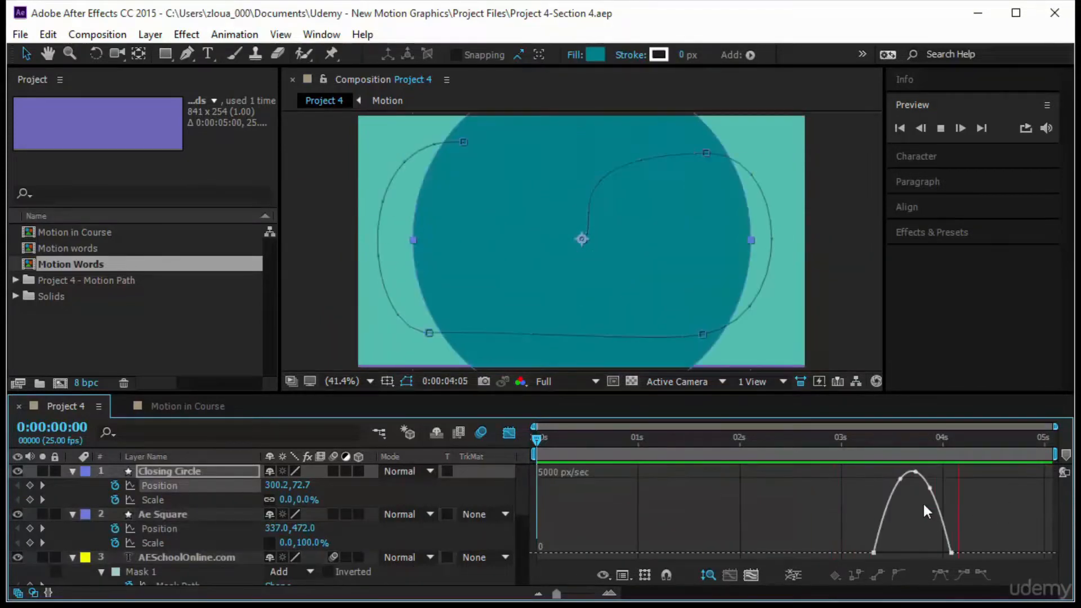
left_click(510, 434)
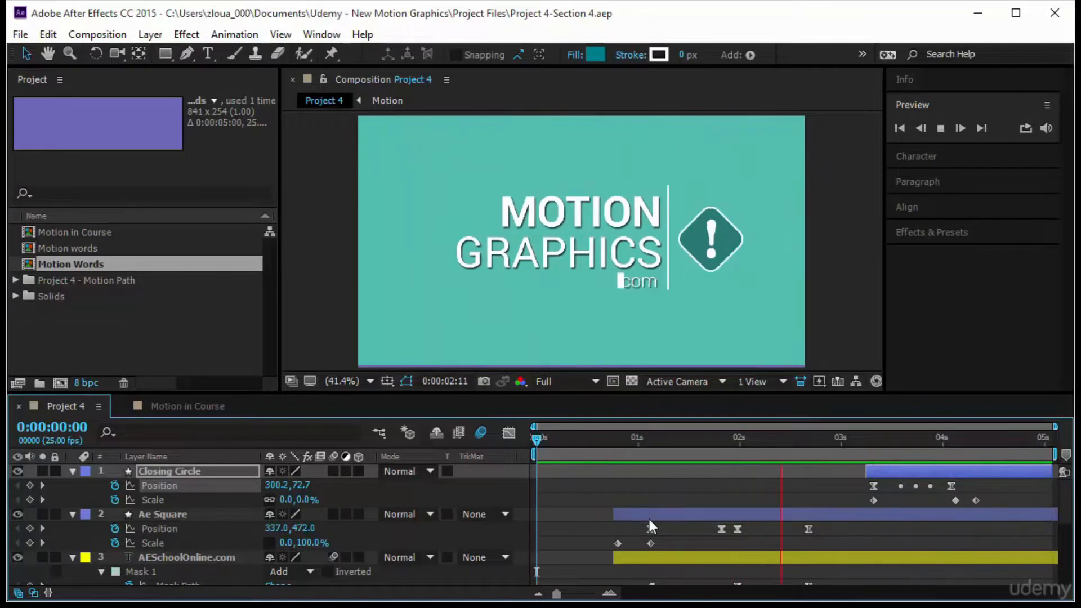
Review the spatial interpolation choices for the Ae Square layer's second Position keyframe, and dismiss the settings
left_click(720, 529)
right_click(722, 529)
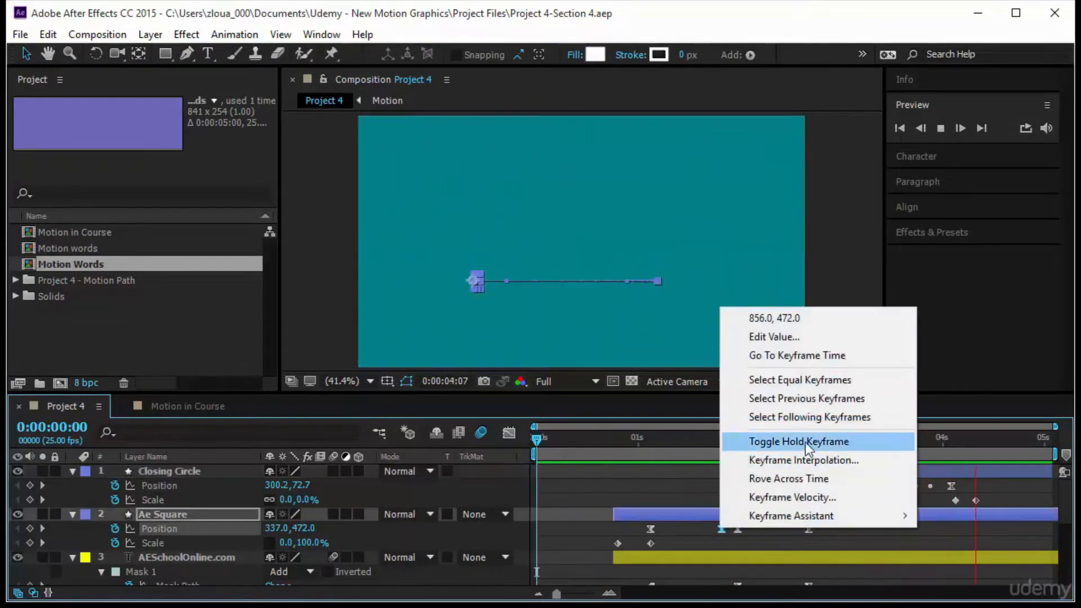
left_click(805, 460)
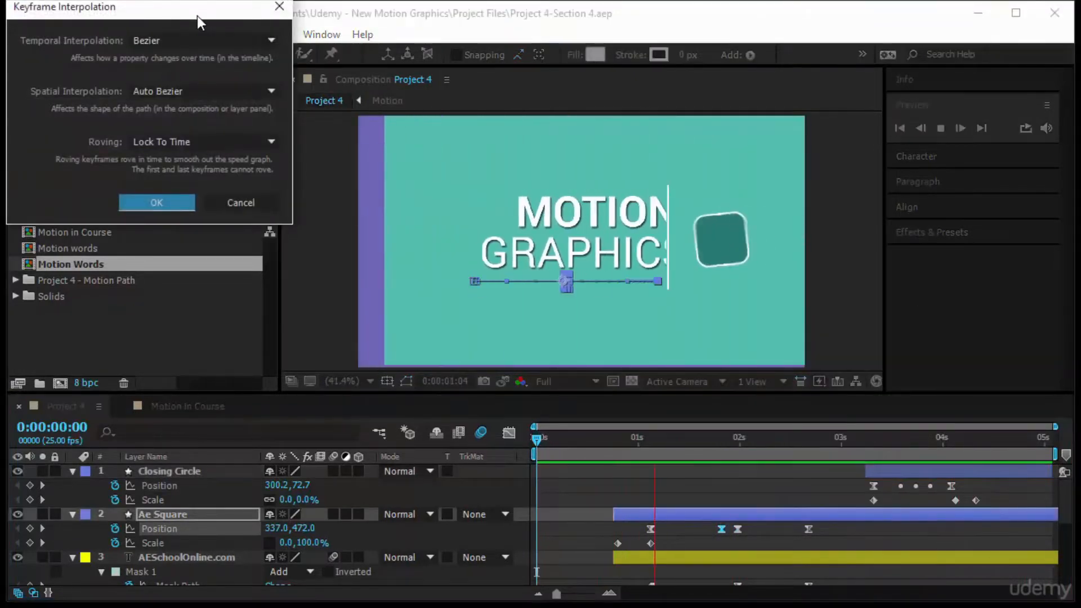
left_click_drag(197, 16, 412, 193)
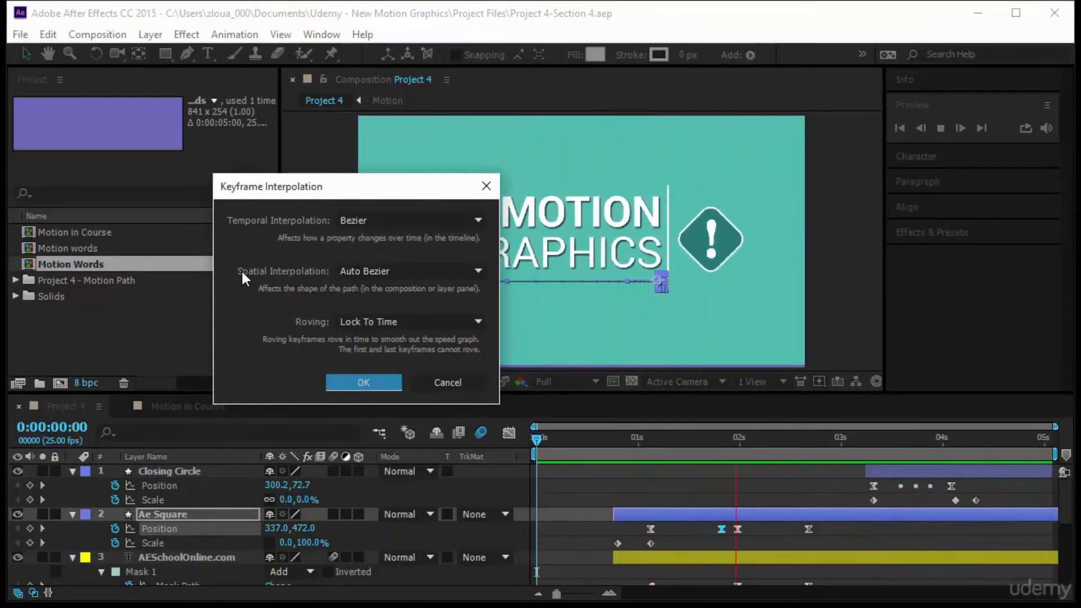
left_click(355, 275)
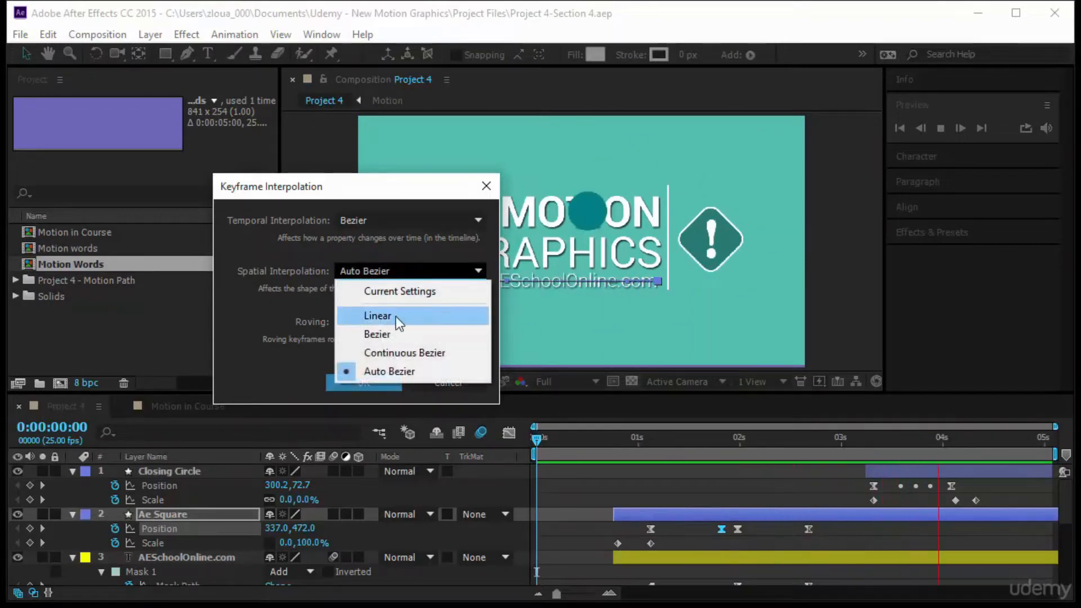
left_click(217, 288)
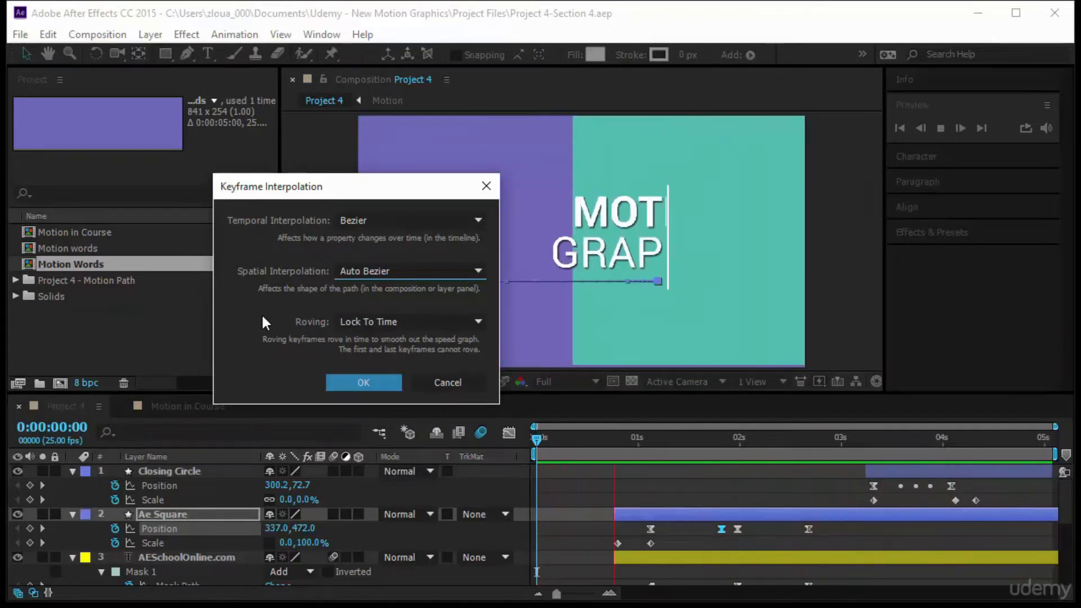
left_click(440, 384)
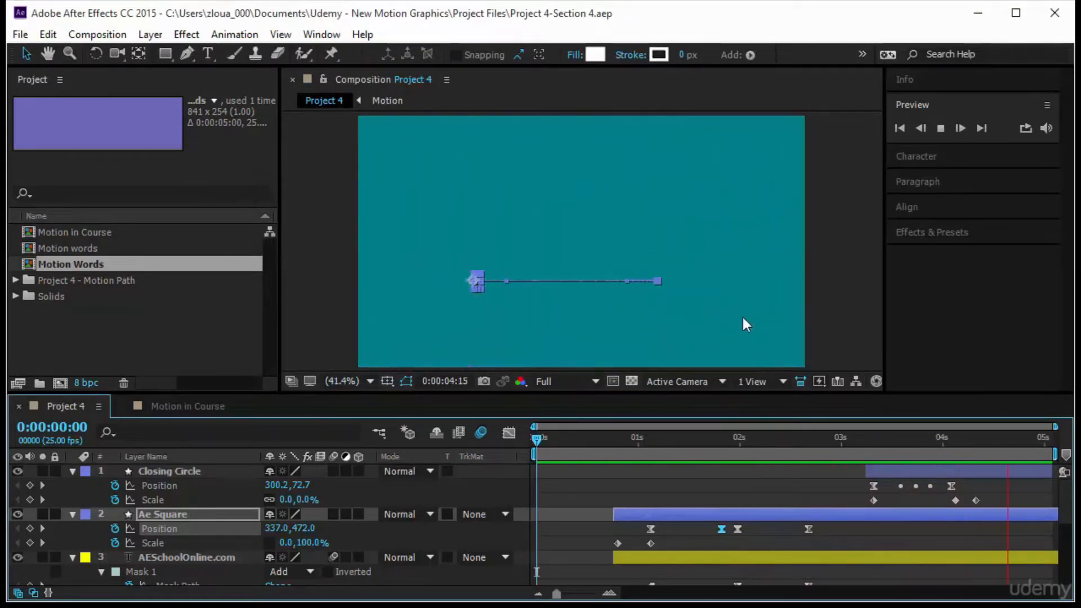
Replay the Project 4 preview and open the recent project MG-Section4-Challenge-Ease.aep
left_click(939, 130)
left_click(939, 130)
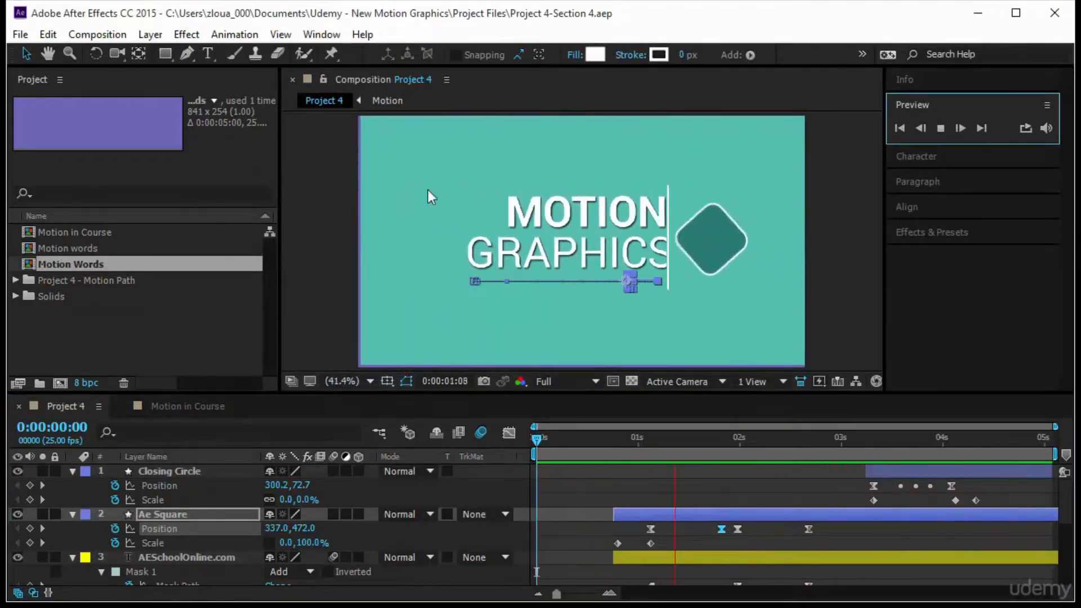
left_click(20, 35)
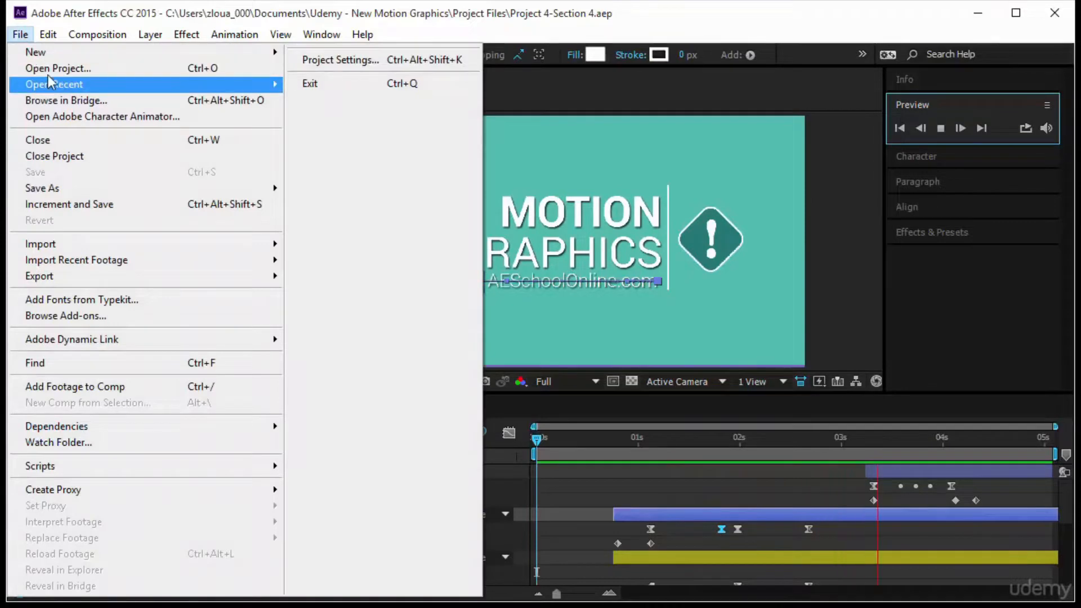
mouse_move(54, 84)
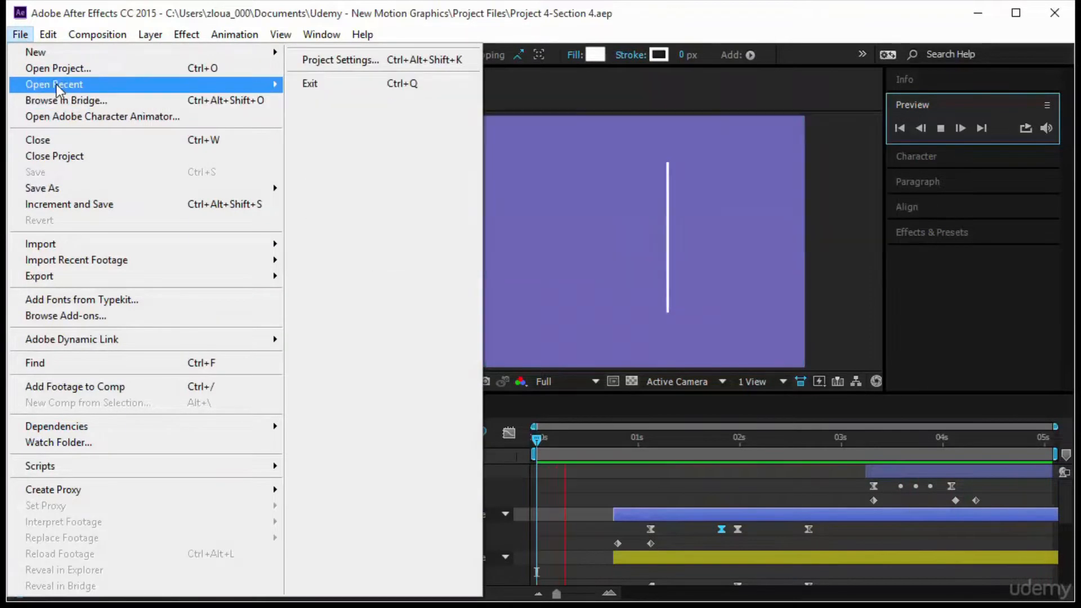
left_click(785, 102)
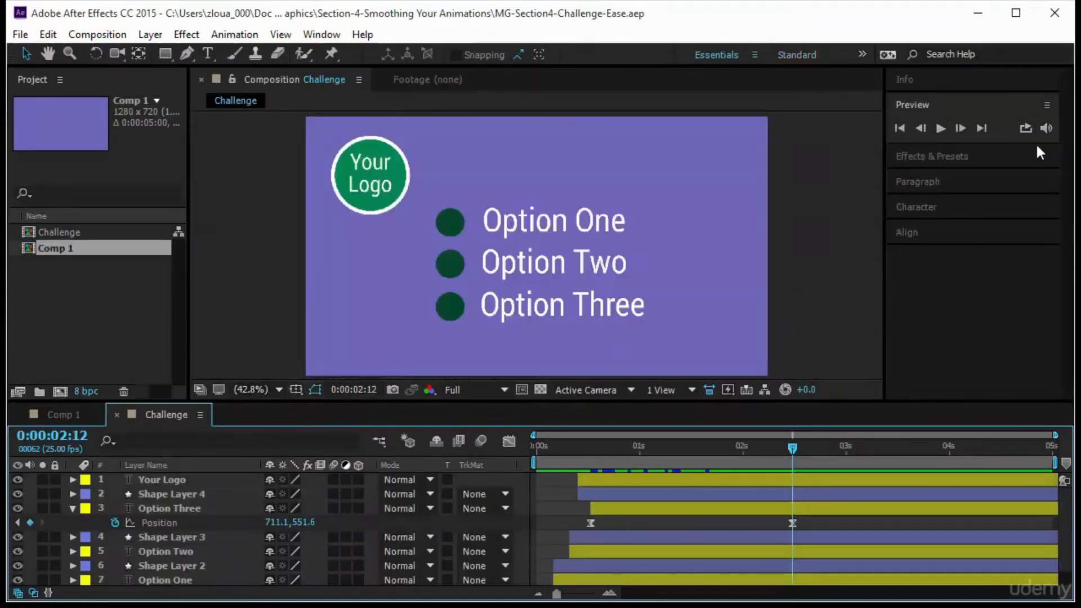
Preview the Challenge composition's animation from the beginning at 0:00:00:00
left_click(940, 129)
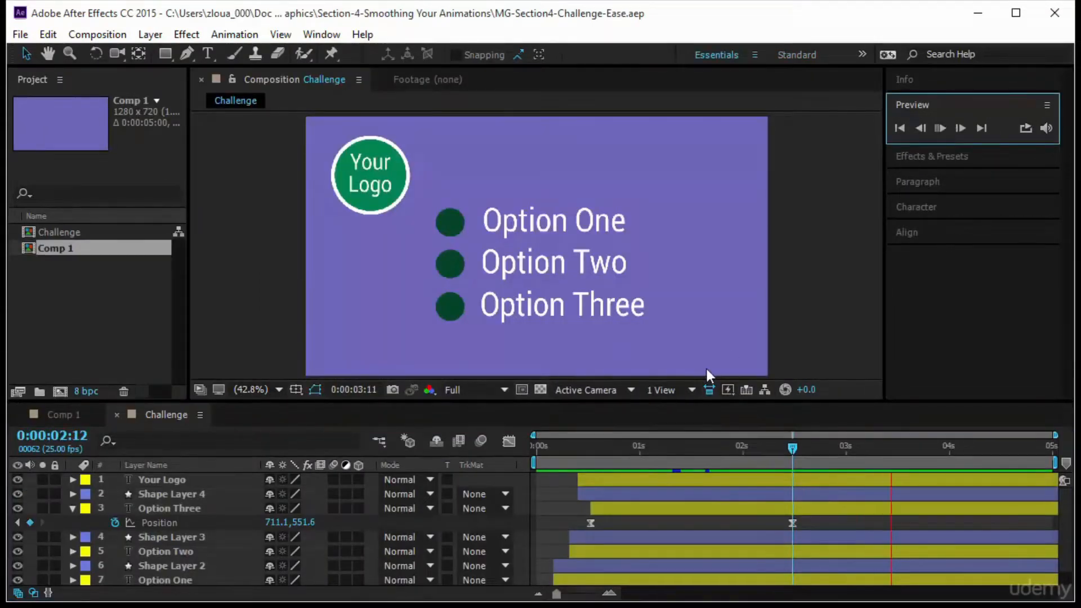
left_click_drag(795, 451, 351, 504)
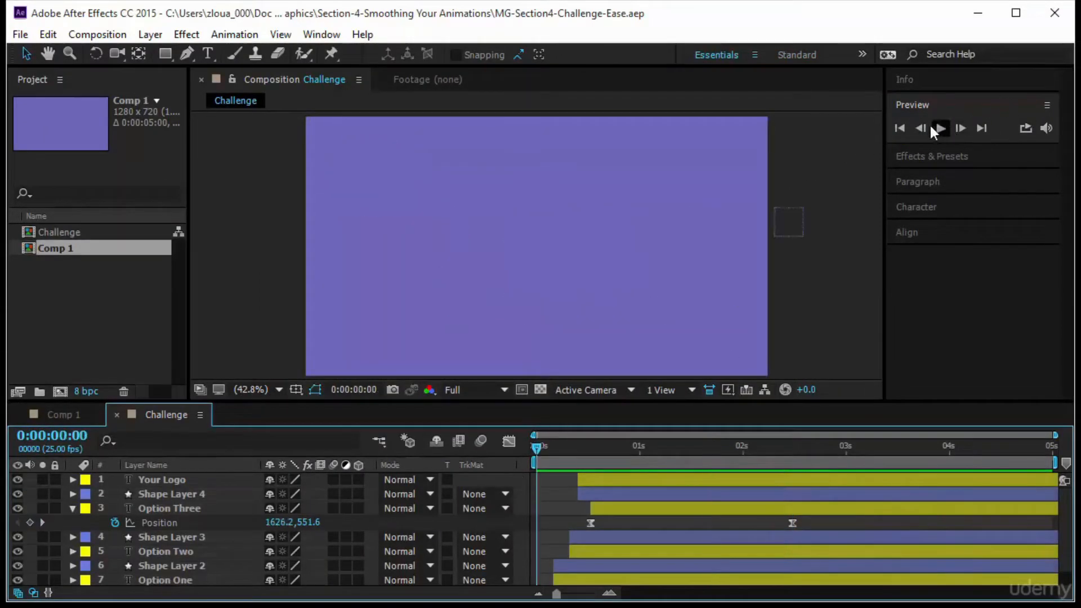
left_click(936, 128)
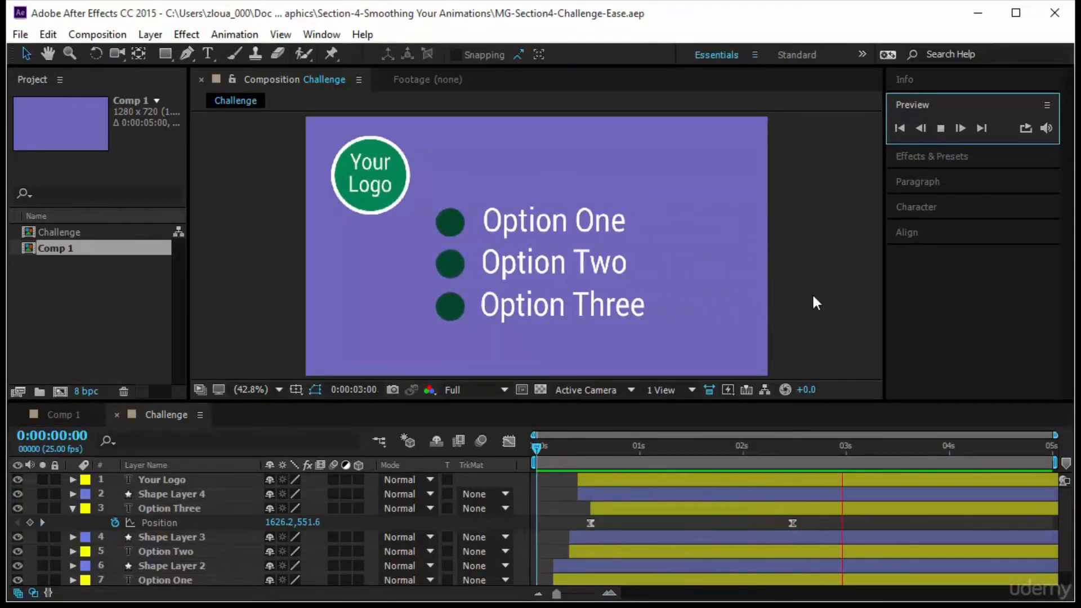
Examine the graph of the Option Three layer's Position and return to the keyframe view
left_click(227, 517)
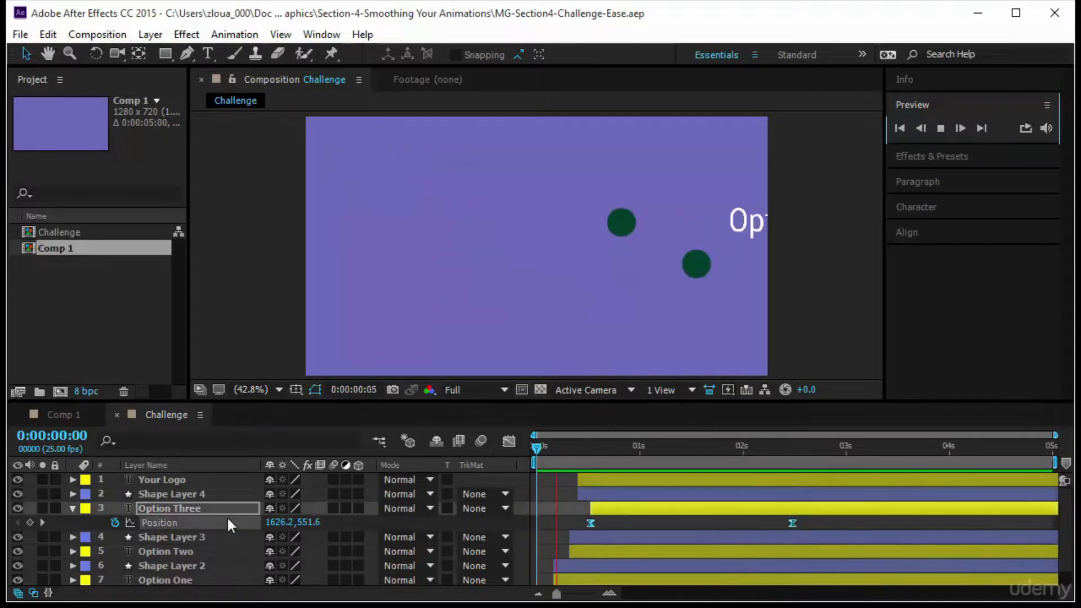
left_click(508, 441)
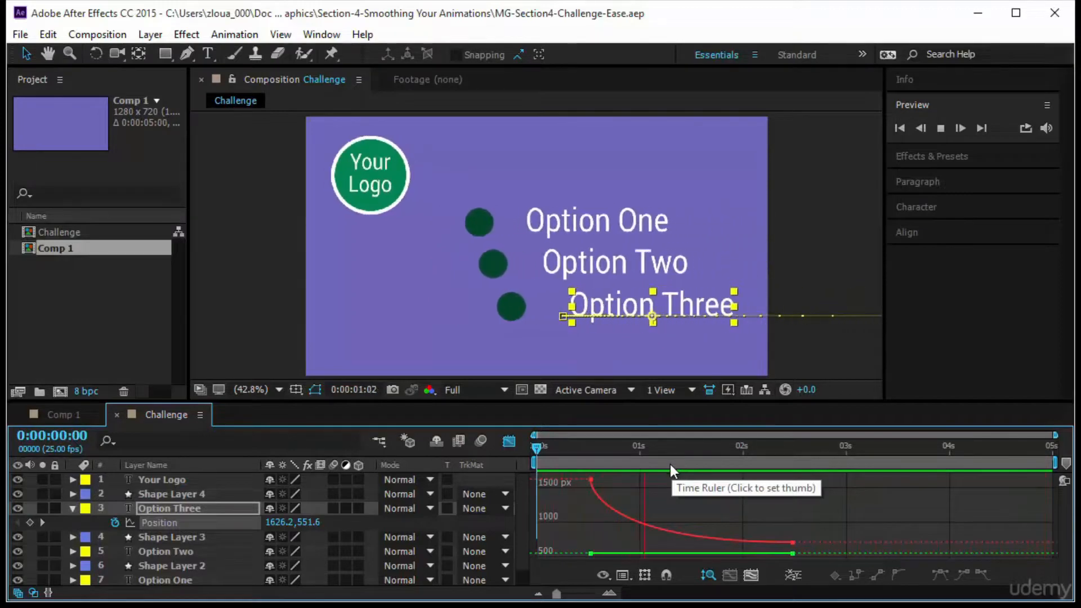
left_click(512, 443)
left_click(513, 444)
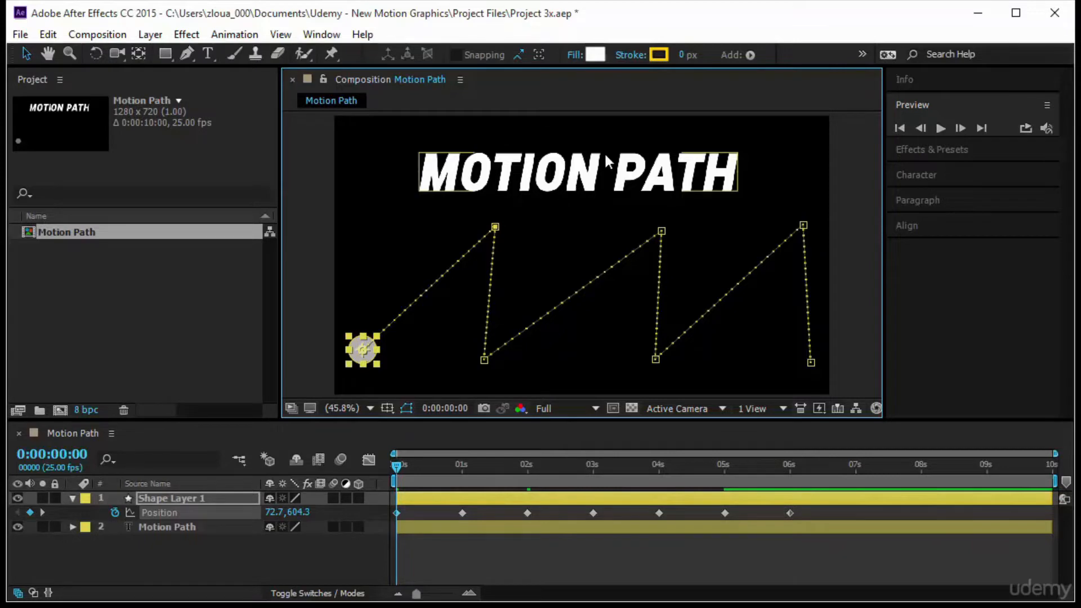
Move the circle's anchor point straight up to about 74.9, 451.6 at the first frame with the Pan Behind tool, and preview the motion
left_click(666, 176)
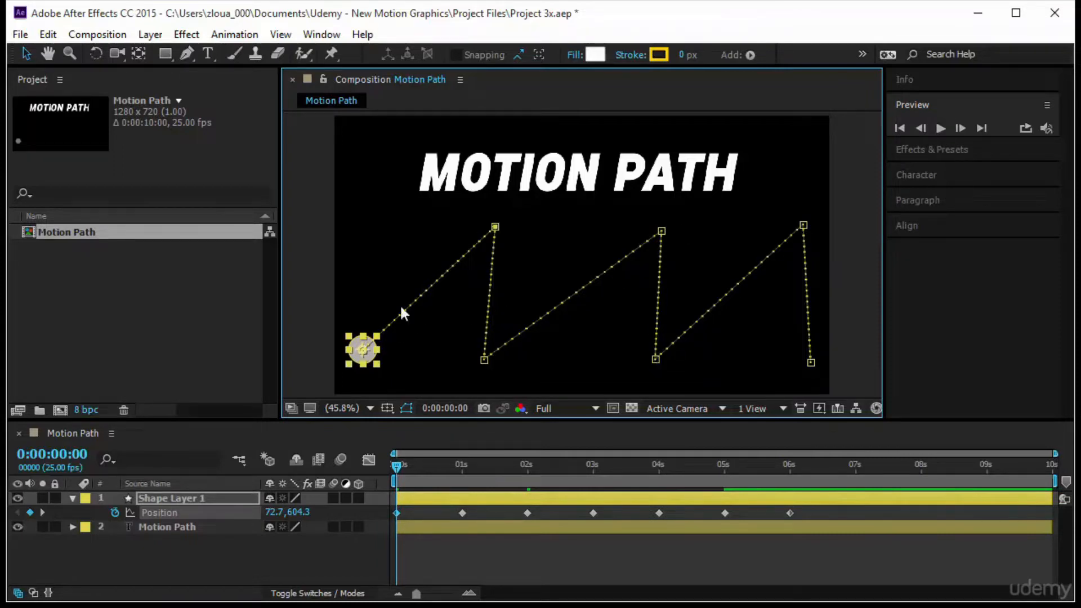
left_click(134, 56)
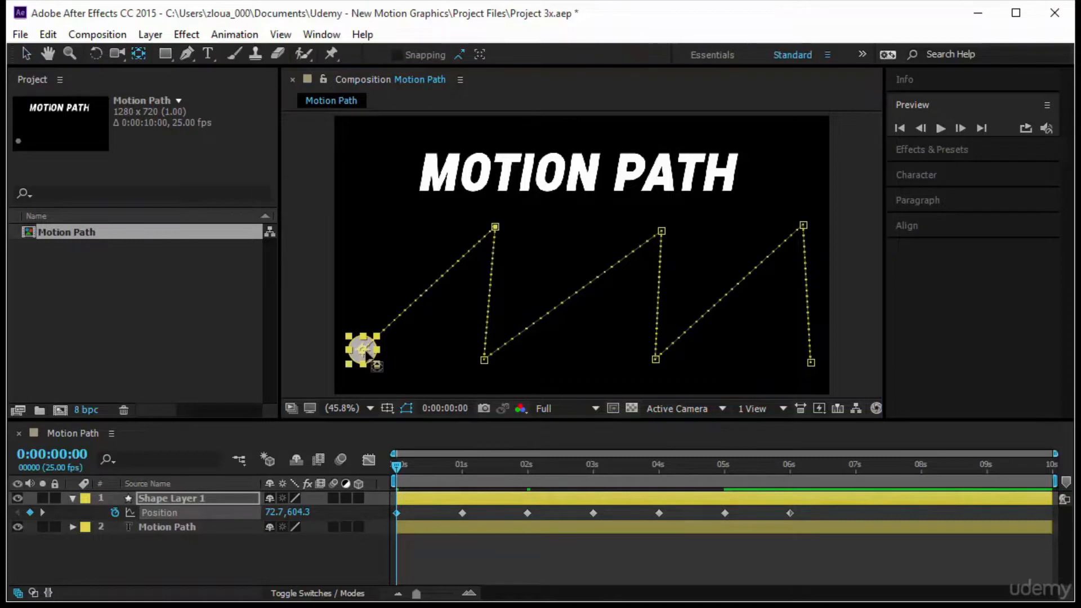
left_click_drag(363, 350, 367, 303)
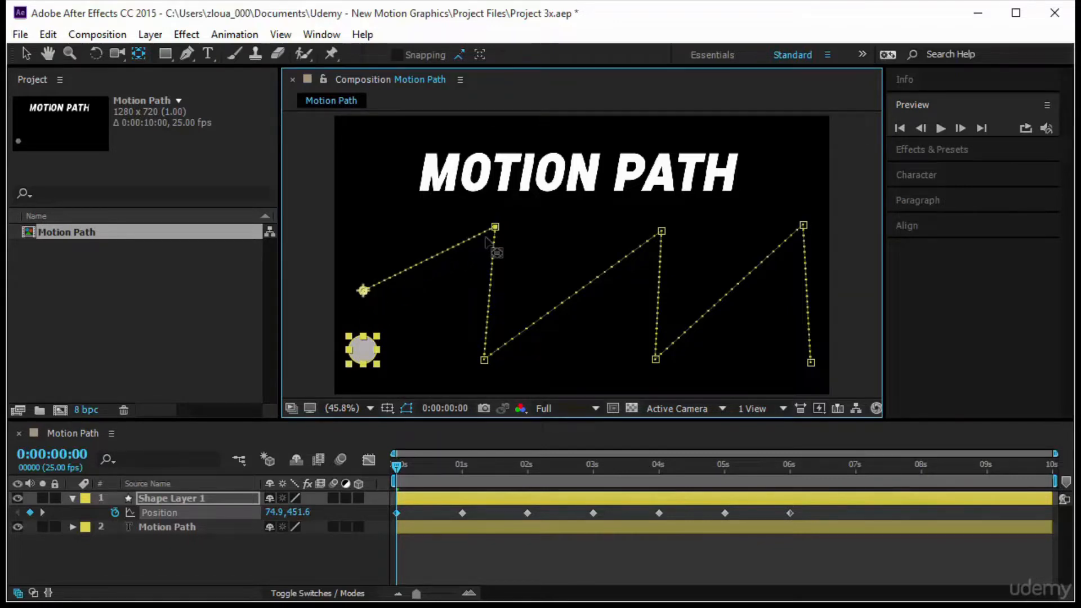
left_click(942, 128)
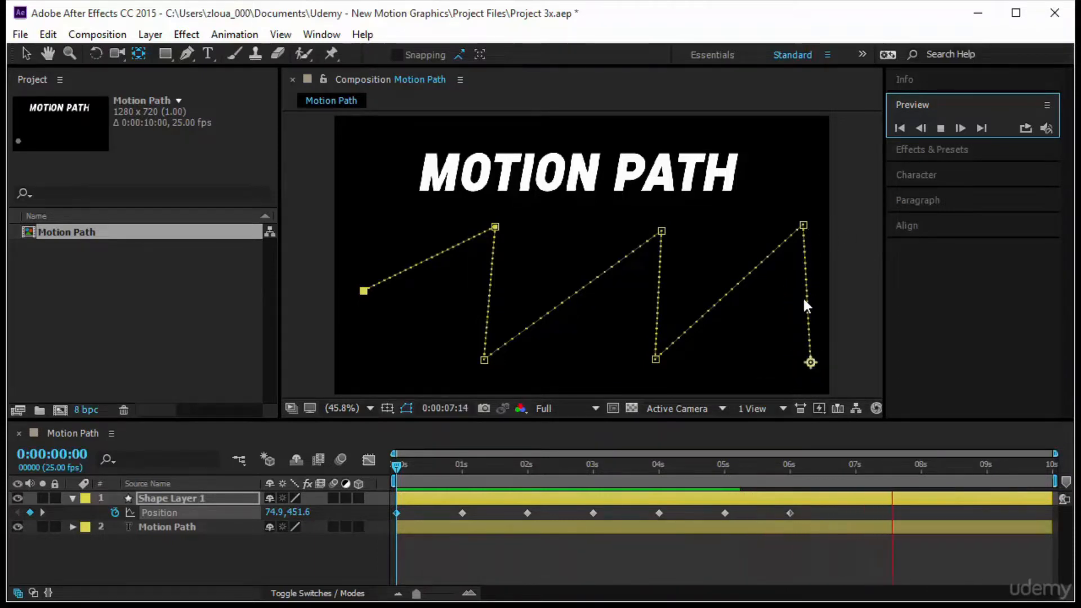
Undo the circle's anchor point move and return to the Selection tool
left_click(390, 467)
key("ctrl+z")
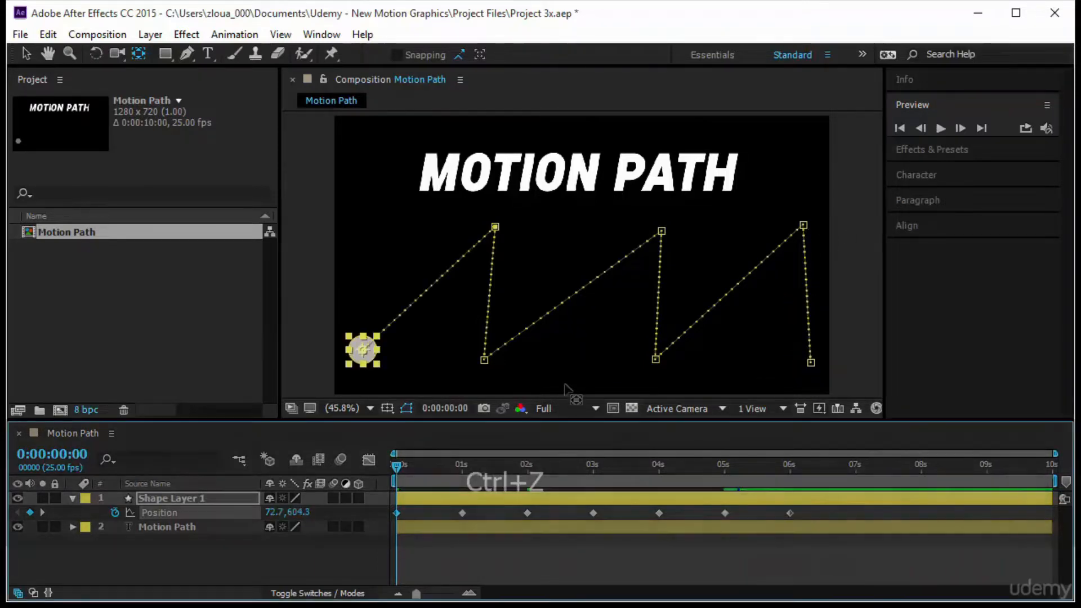
left_click(27, 55)
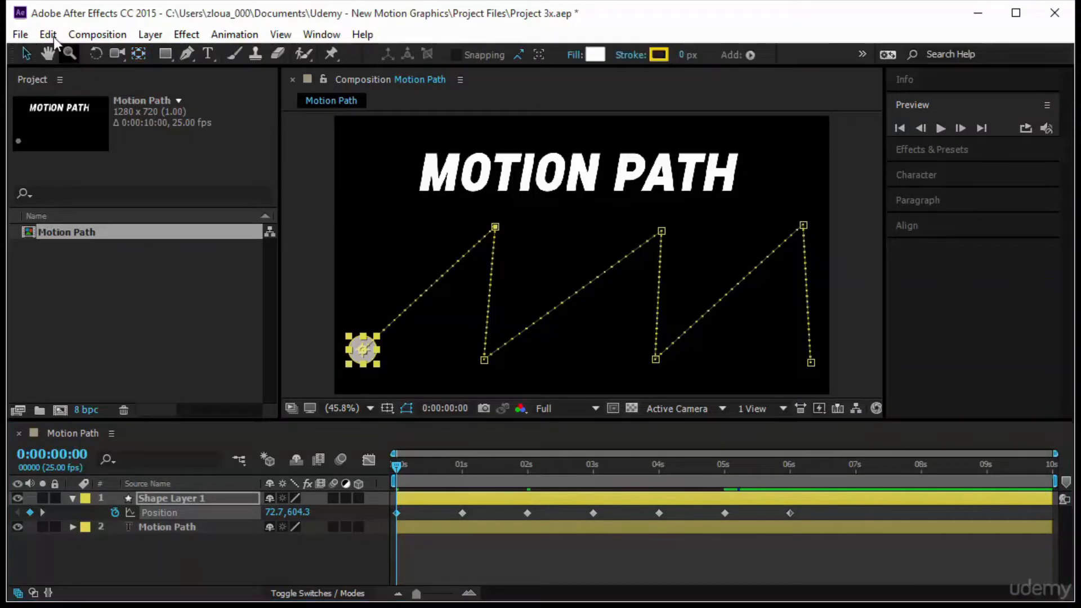
Review the Default Spatial Interpolation to Linear setting in the General preferences
left_click(49, 34)
mouse_move(24, 41)
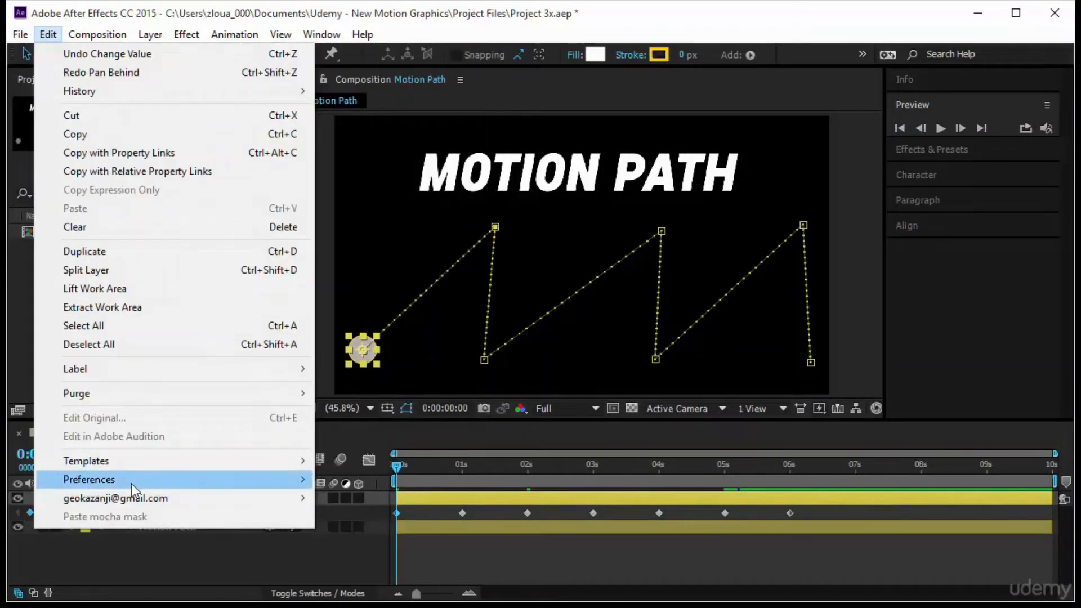
mouse_move(132, 482)
left_click(415, 220)
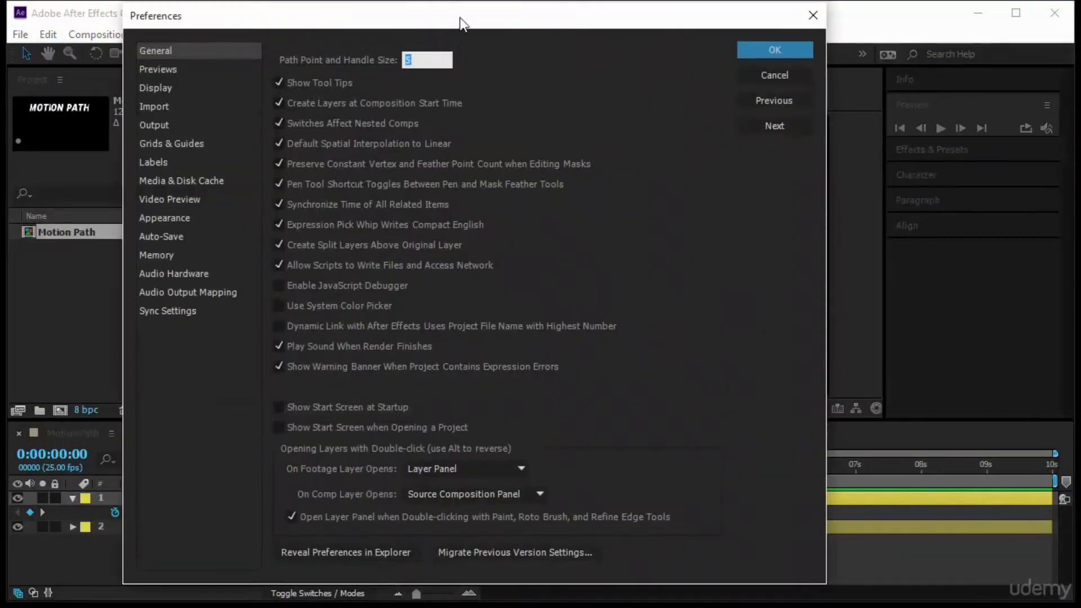
left_click_drag(462, 14, 468, 36)
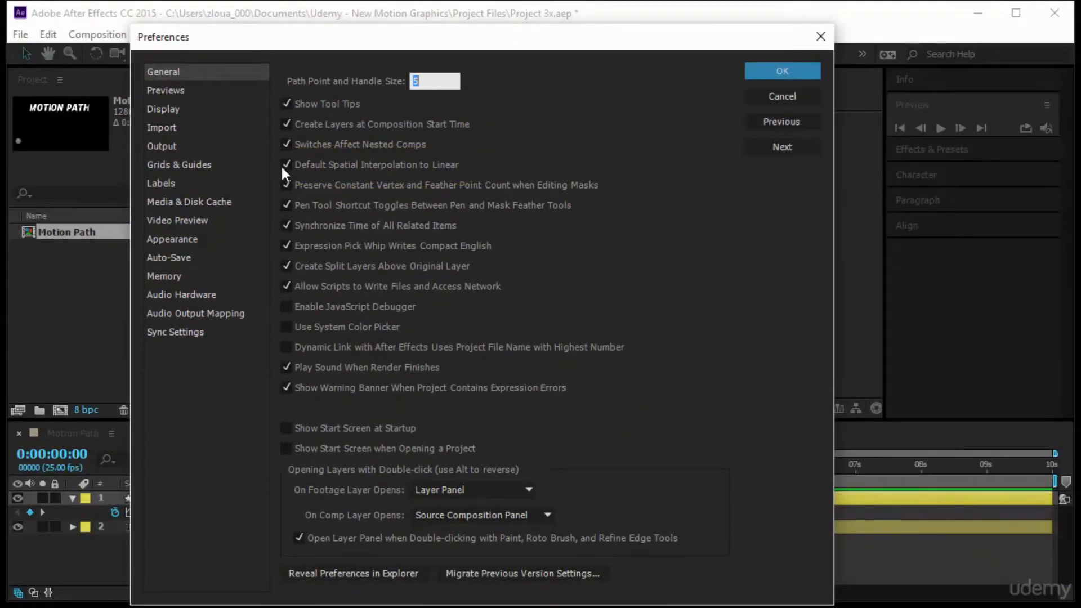
left_click(777, 69)
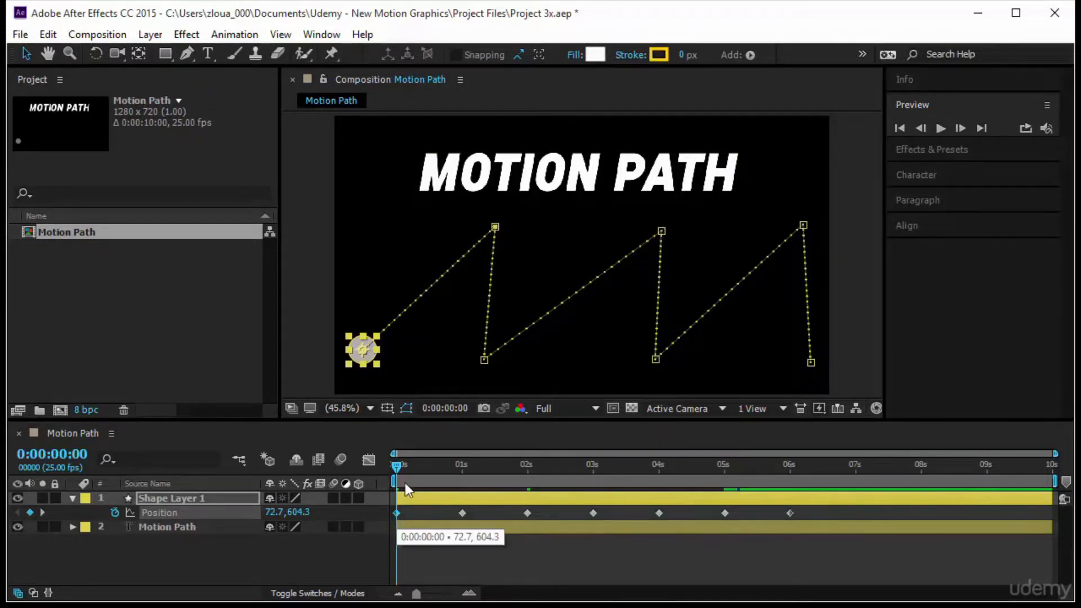
Step the current time through Shape Layer 1's Position keyframes at 1, 2 and 3 seconds
left_click(465, 466)
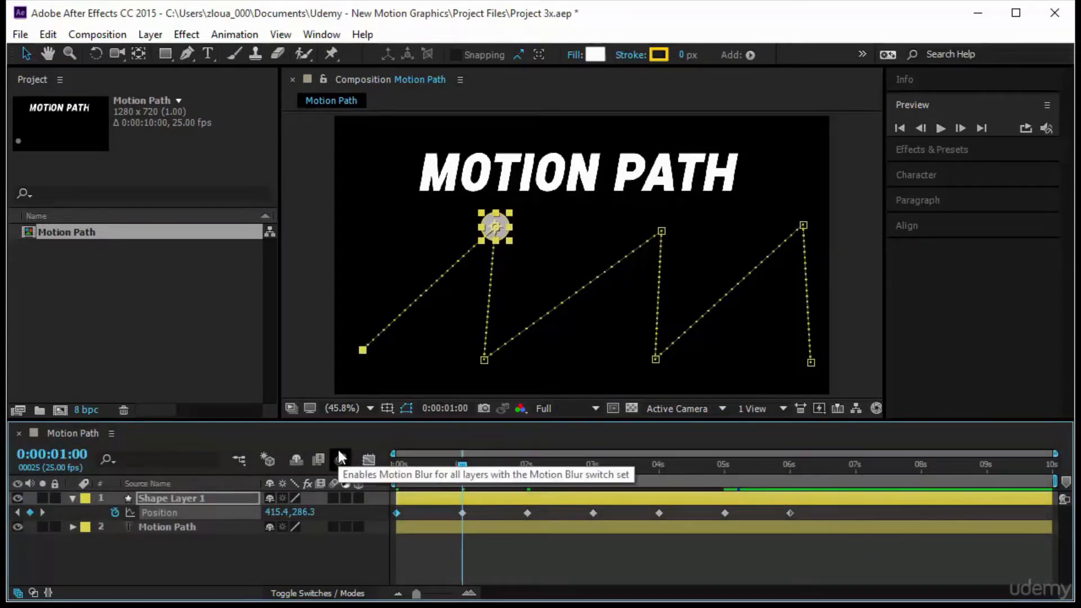
key("k")
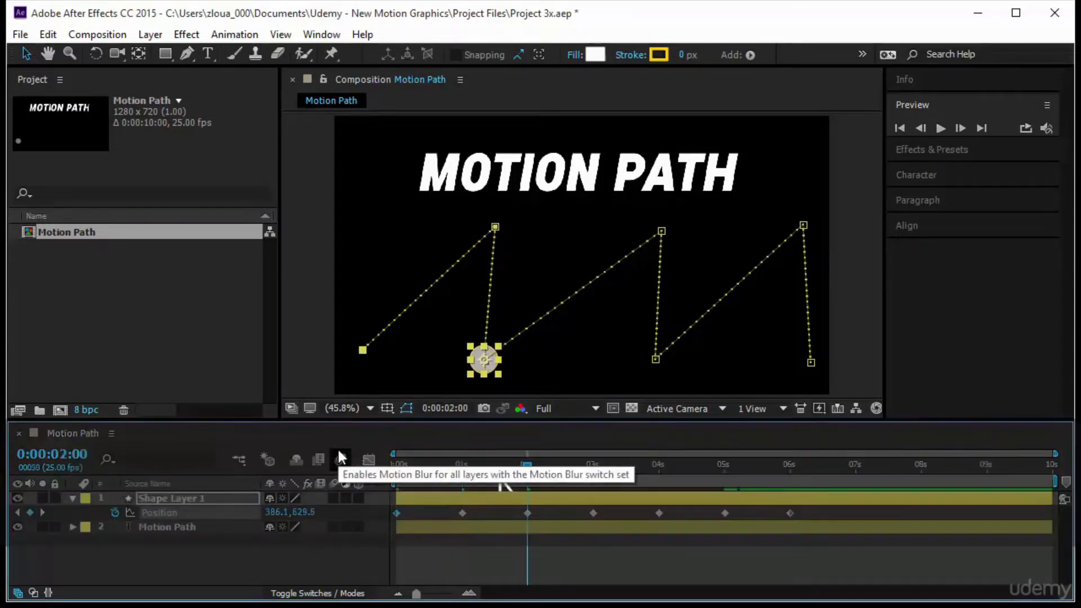
key("k")
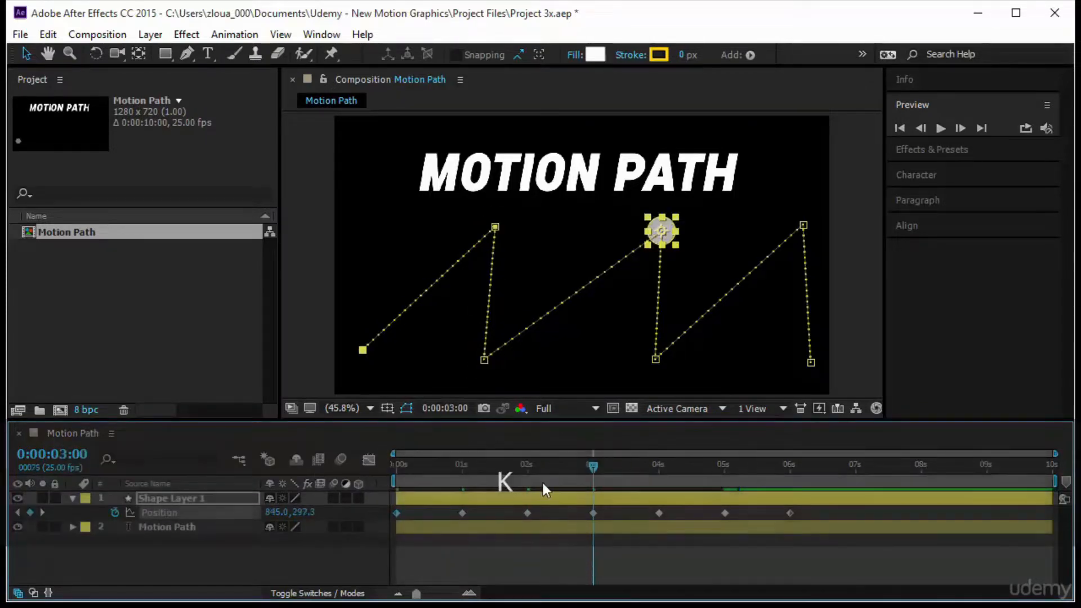
Return to the first frame, inspect the first Position keyframe, and select the 1-second keyframe's point on the motion path
key("Home")
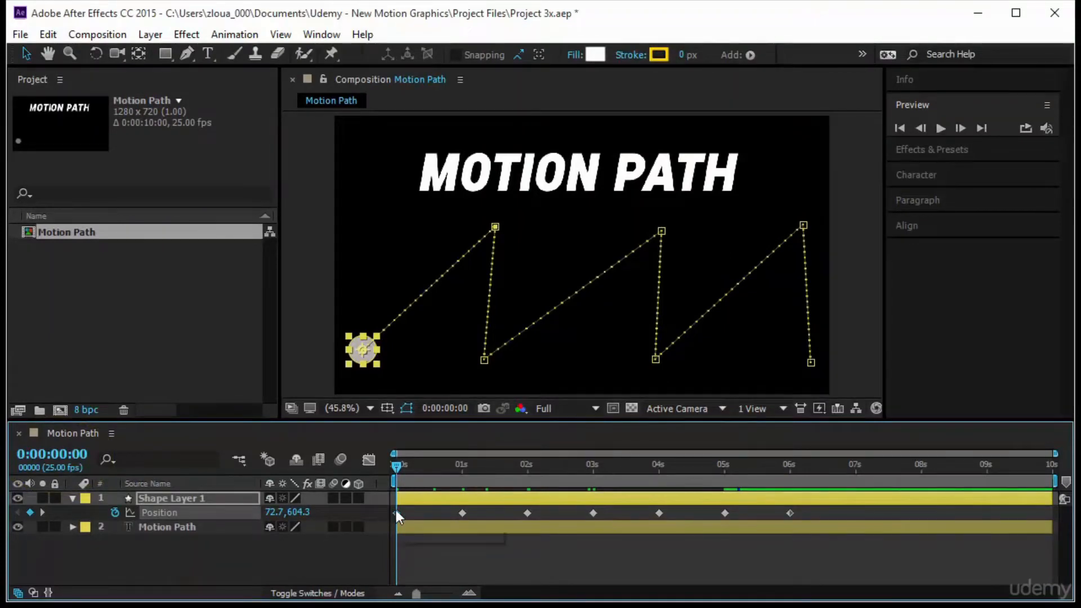
mouse_move(396, 510)
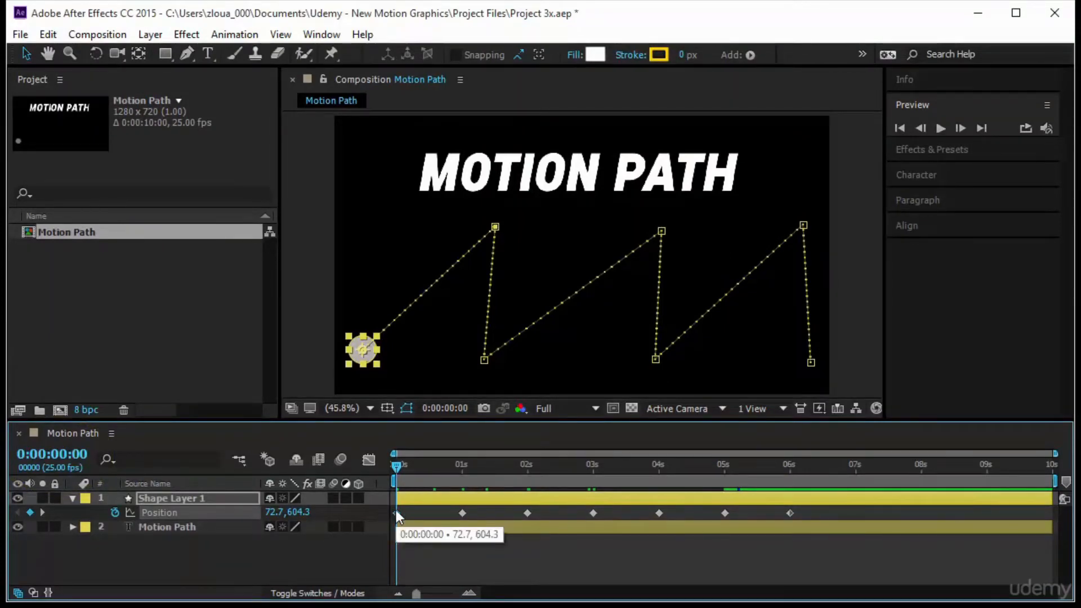
left_click(396, 510)
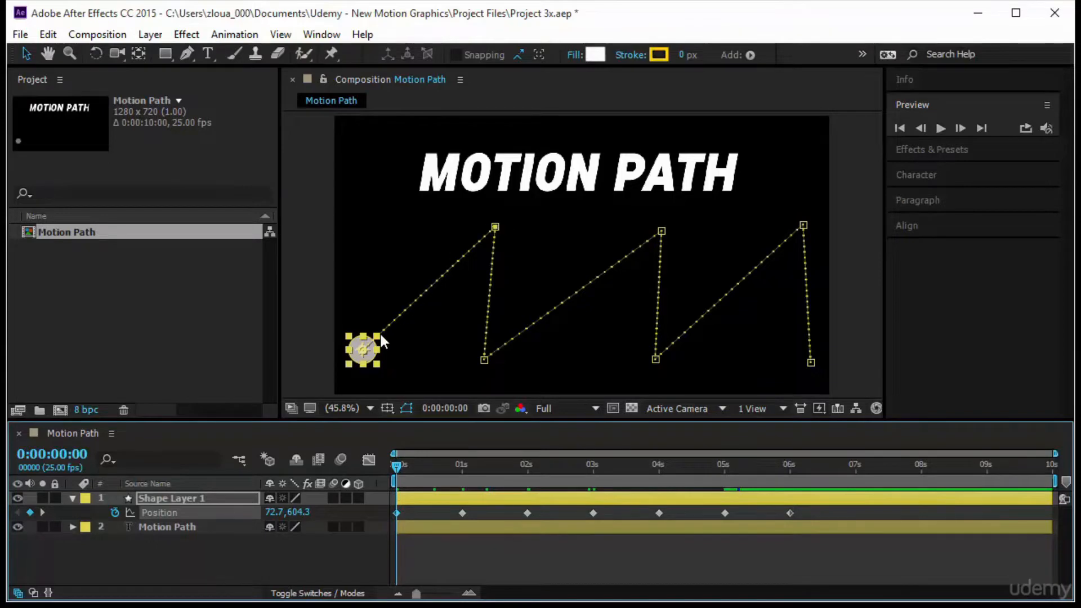
left_click(495, 227)
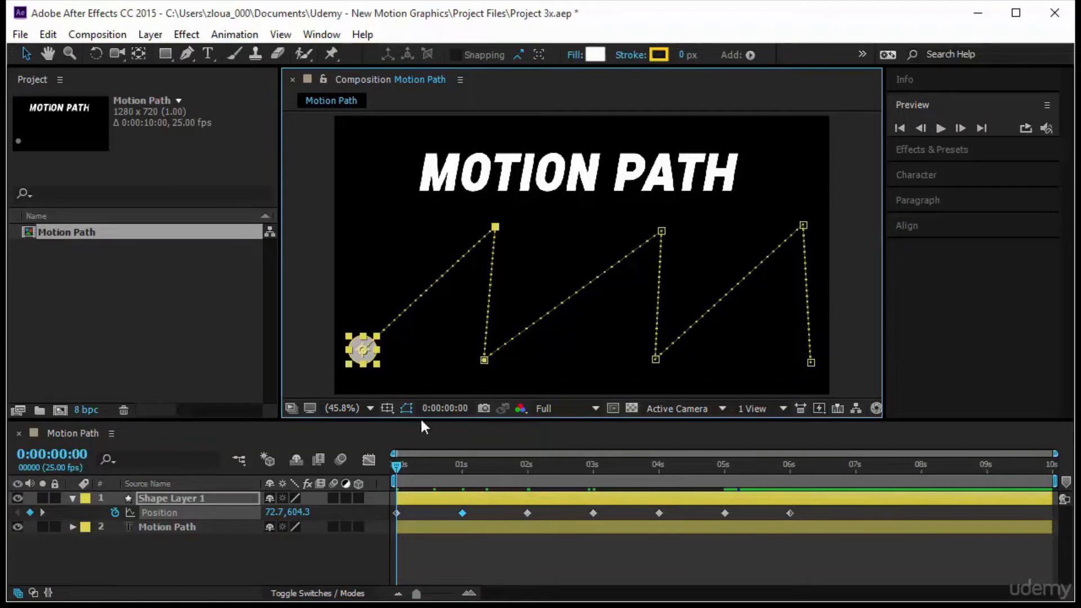
Examine the circle's frame-by-frame movement along the first path segment through frame 11, and return to the first frame
left_click_drag(417, 594, 452, 595)
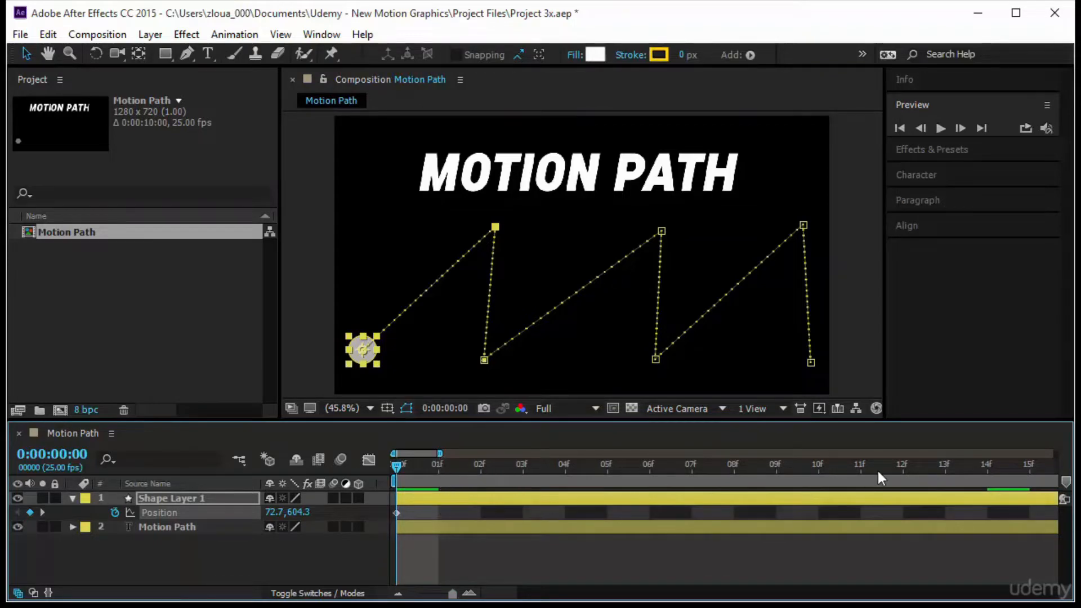
left_click_drag(418, 469, 568, 474)
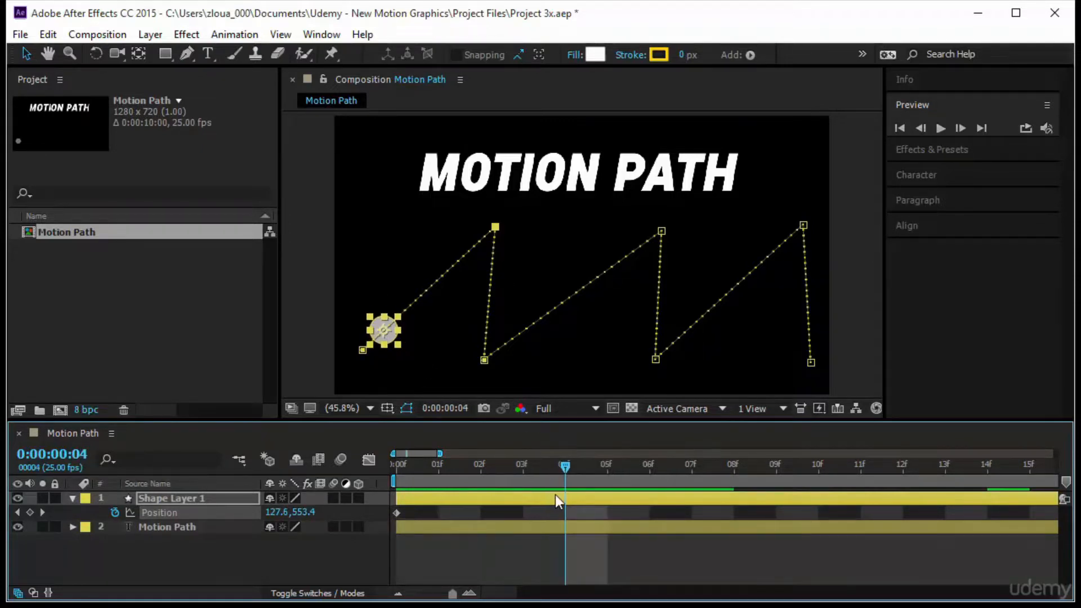
key("Page_Down")
key("Page_Down")
key("Page_Down")
key("Page_Down")
key("Page_Down")
key("Page_Down")
key("Page_Down")
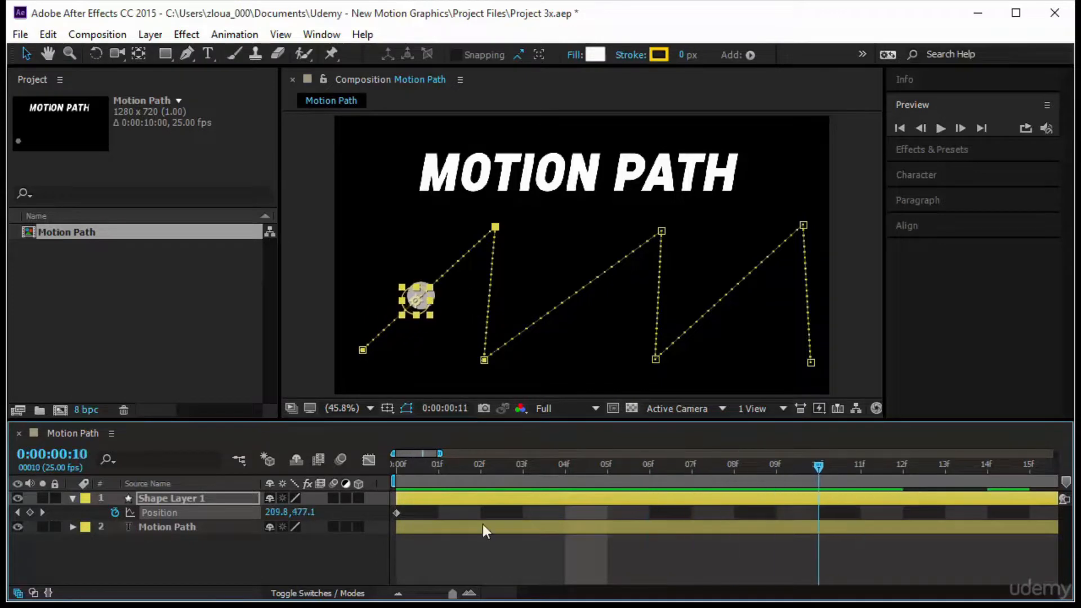
key("Home")
left_click_drag(453, 593, 417, 593)
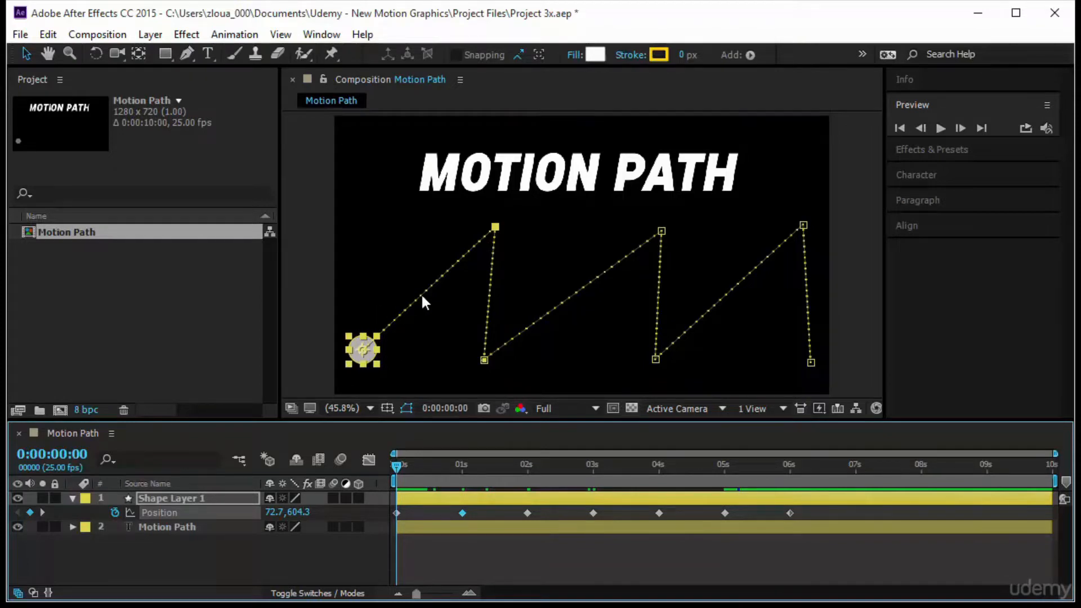
Reshape the zigzag in the composition by repositioning the motion path points of the Position keyframes at 1, 2, 3 and 4 seconds
mouse_move(464, 518)
left_click_drag(485, 363, 561, 344)
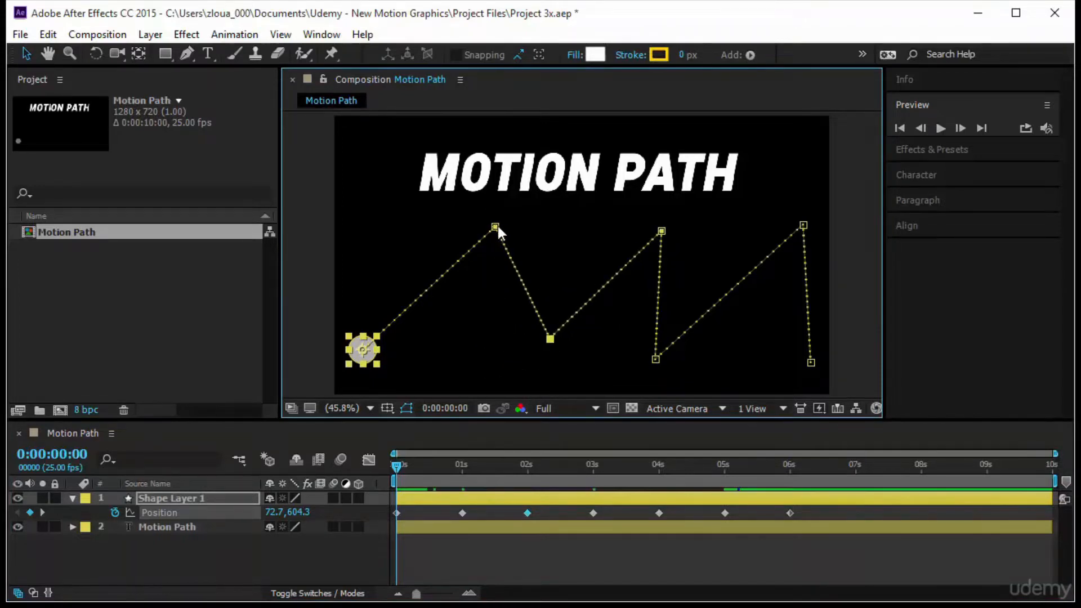
left_click_drag(498, 228, 412, 242)
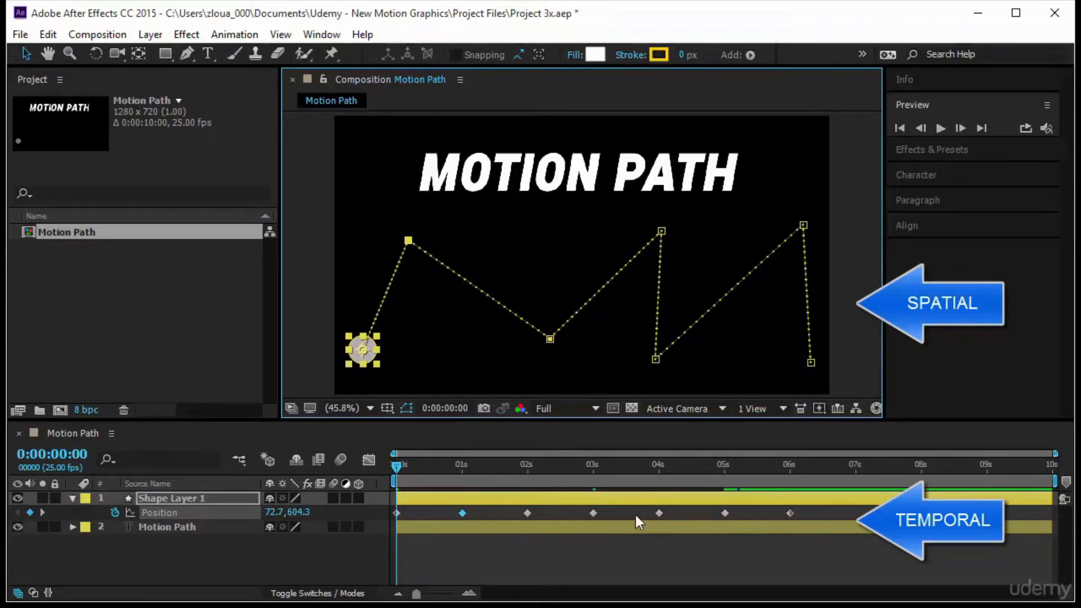
left_click_drag(662, 231, 571, 224)
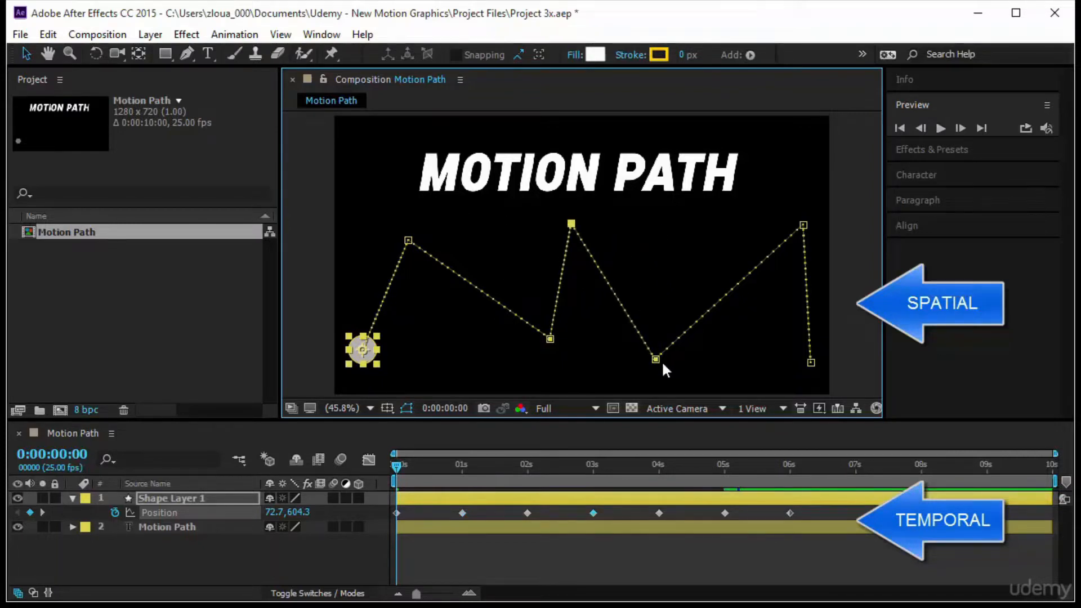
left_click_drag(654, 363, 625, 372)
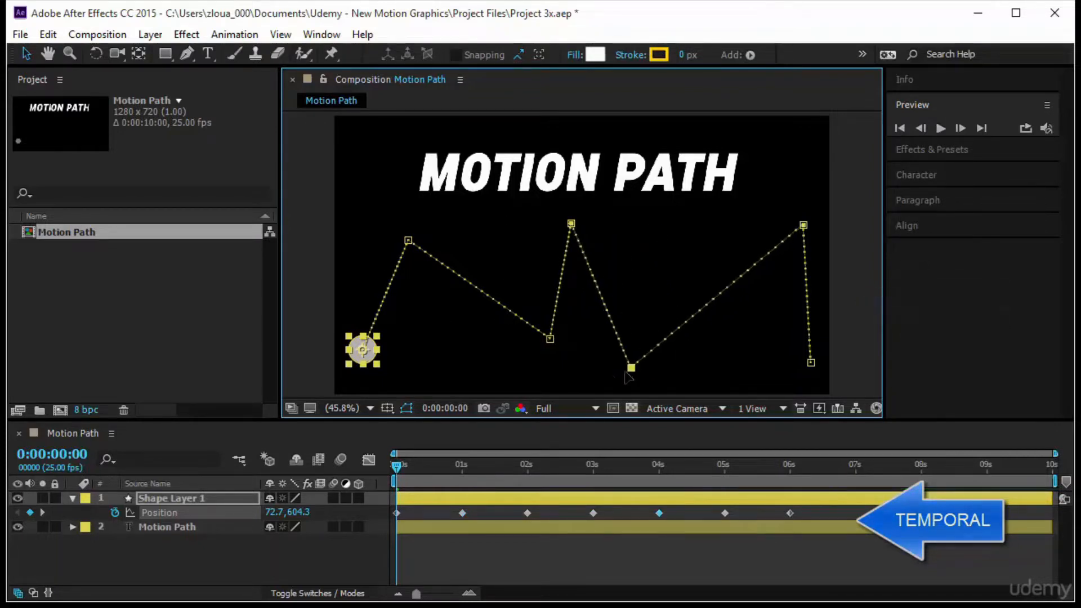
left_click_drag(550, 338, 460, 351)
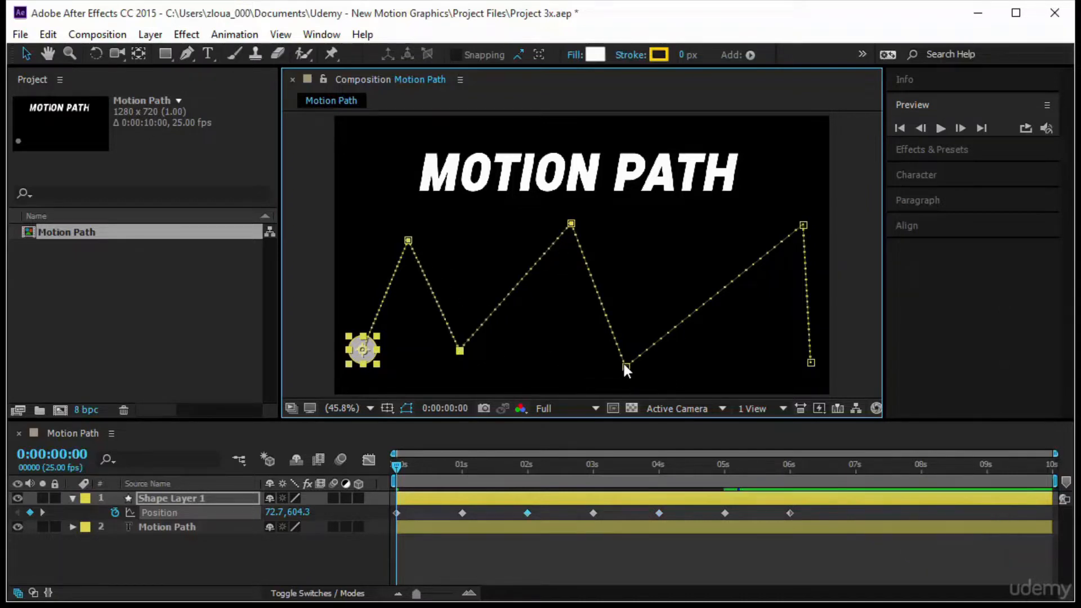
left_click_drag(625, 366, 653, 353)
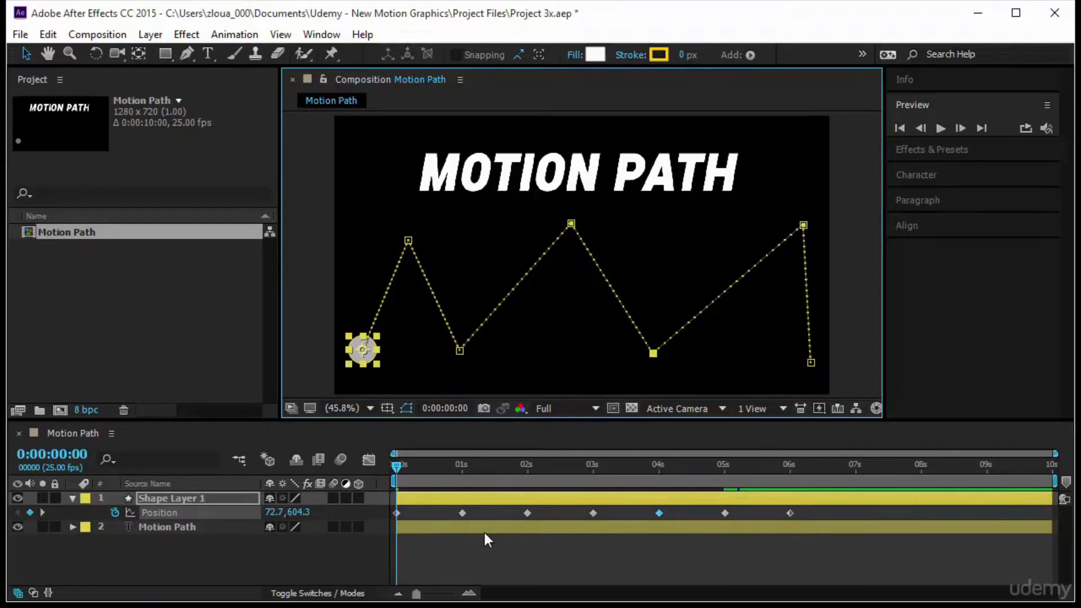
Retime the 1-second Position keyframe to just before the 2-second keyframe, and preview the circle's motion
left_click_drag(460, 512, 512, 514)
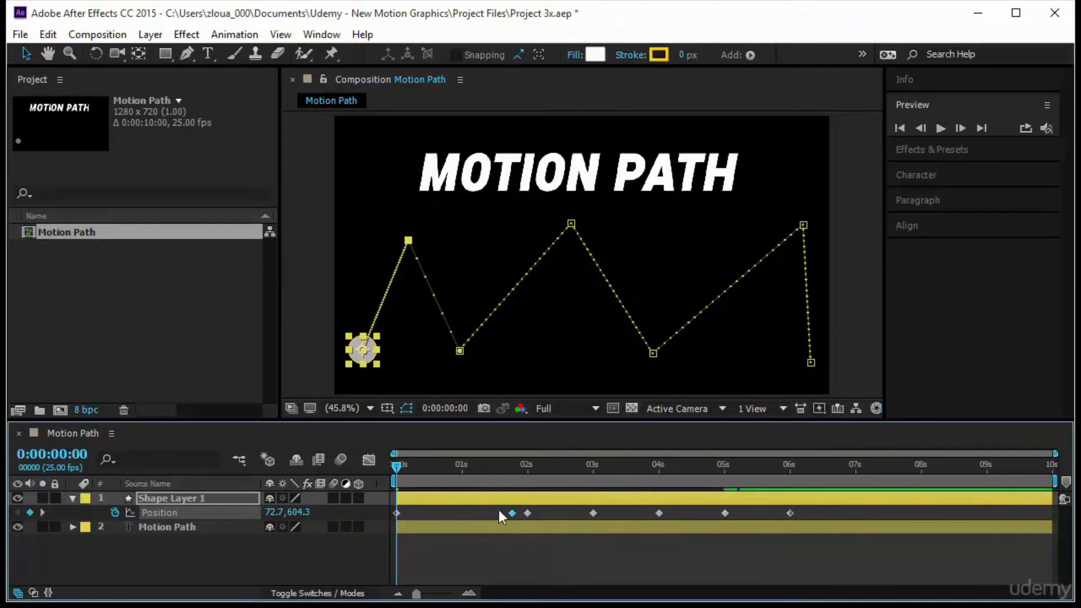
mouse_move(512, 510)
left_click(939, 128)
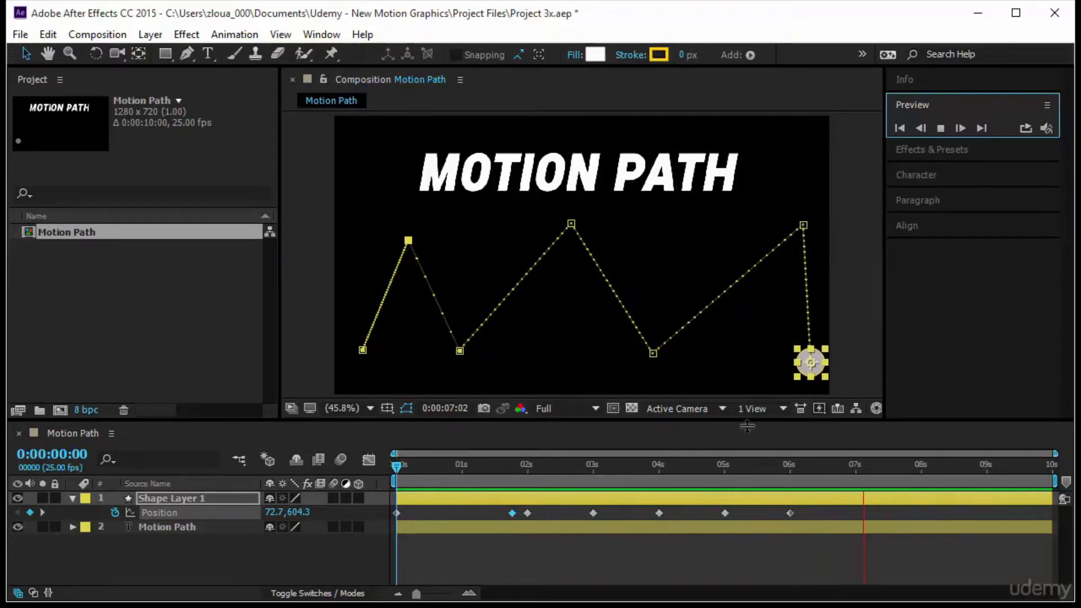
left_click(388, 468)
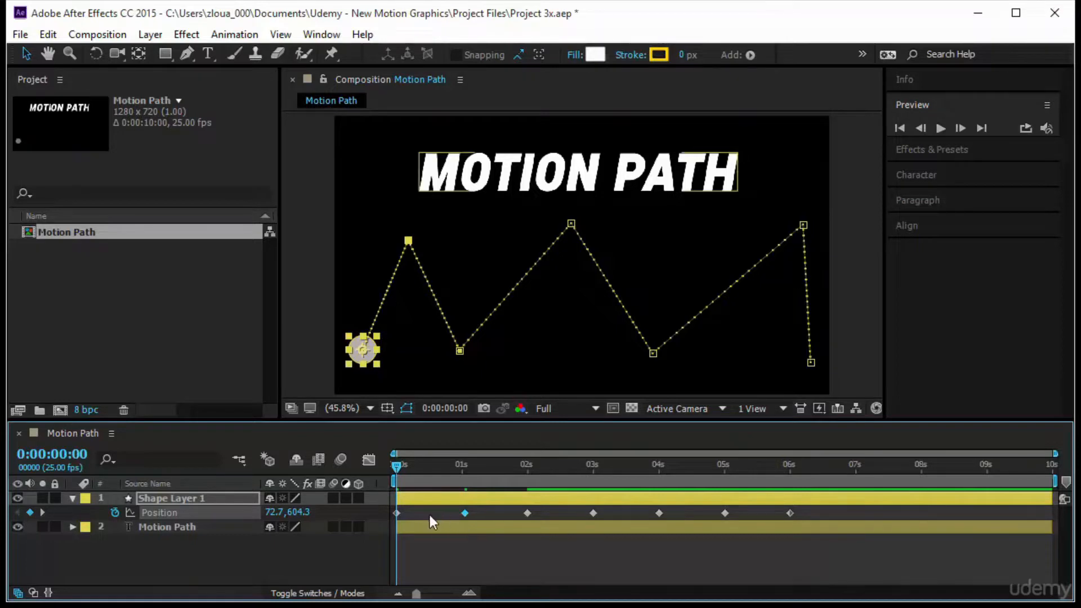
Review the Spatial Interpolation options in Keyframe Interpolation for the Position keyframe near 1 second, keeping Linear
right_click(465, 513)
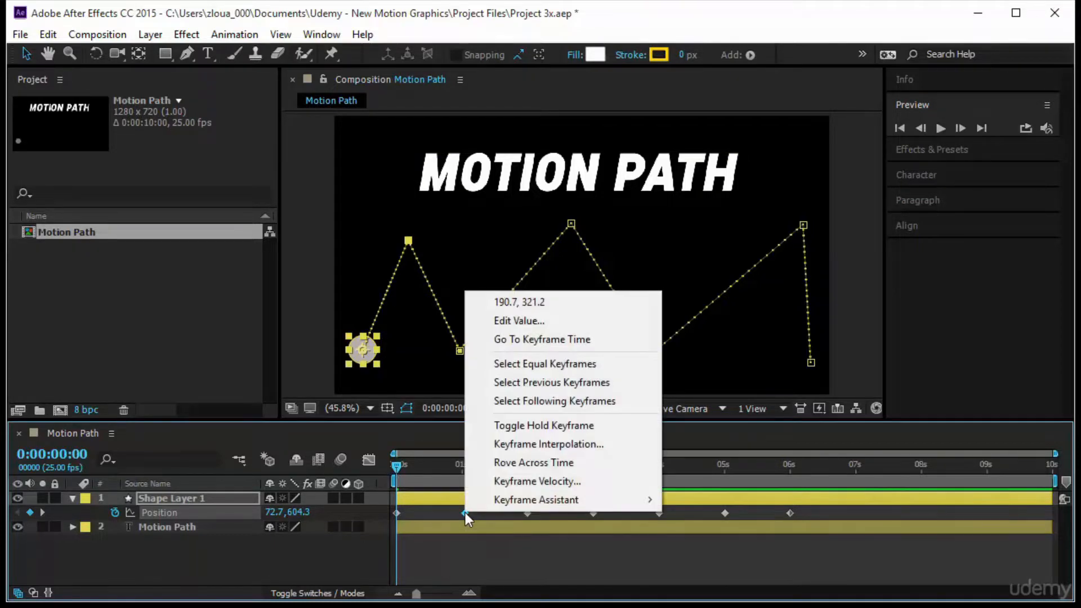
left_click(578, 445)
left_click_drag(217, 138, 433, 201)
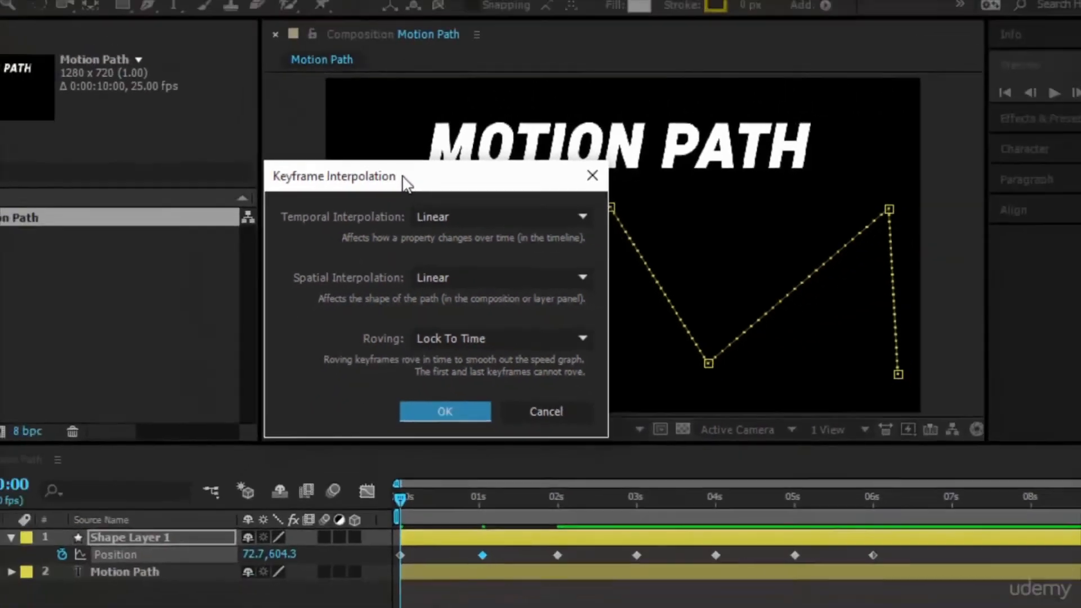
left_click_drag(405, 181, 210, 181)
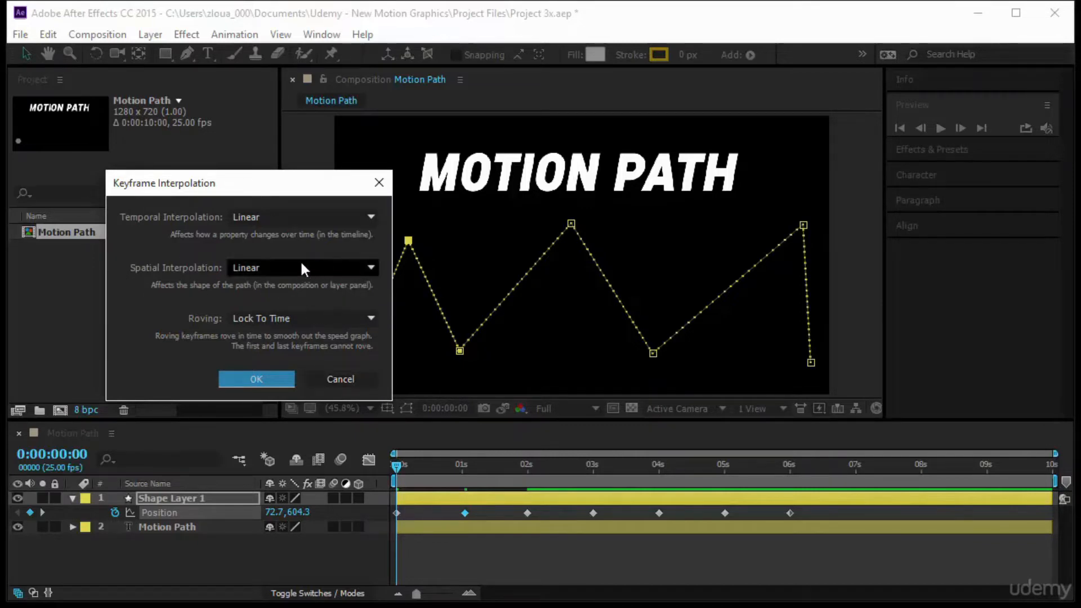
left_click(245, 269)
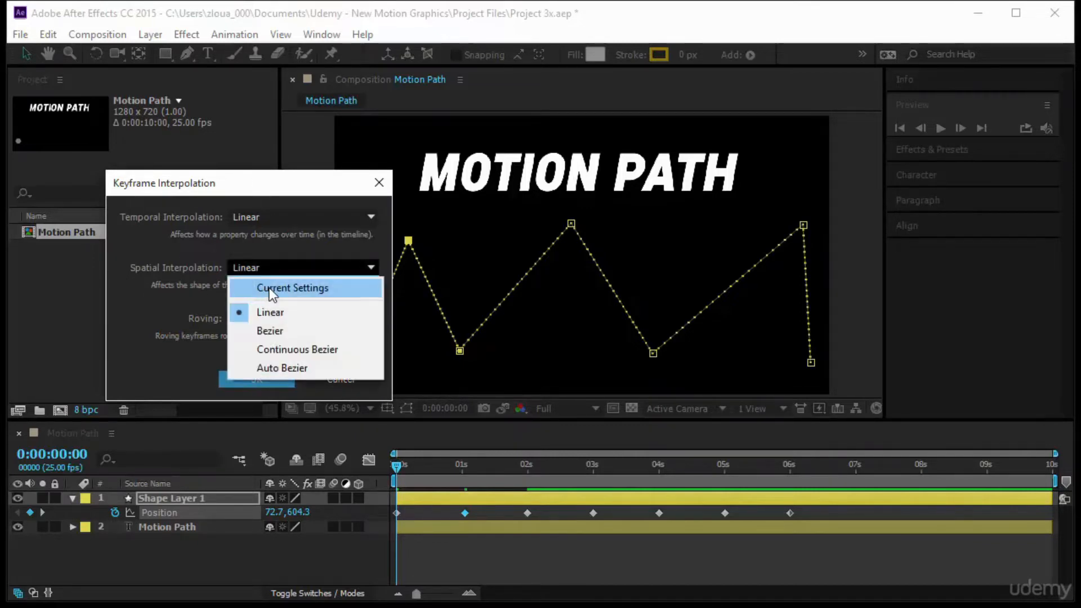
left_click(181, 310)
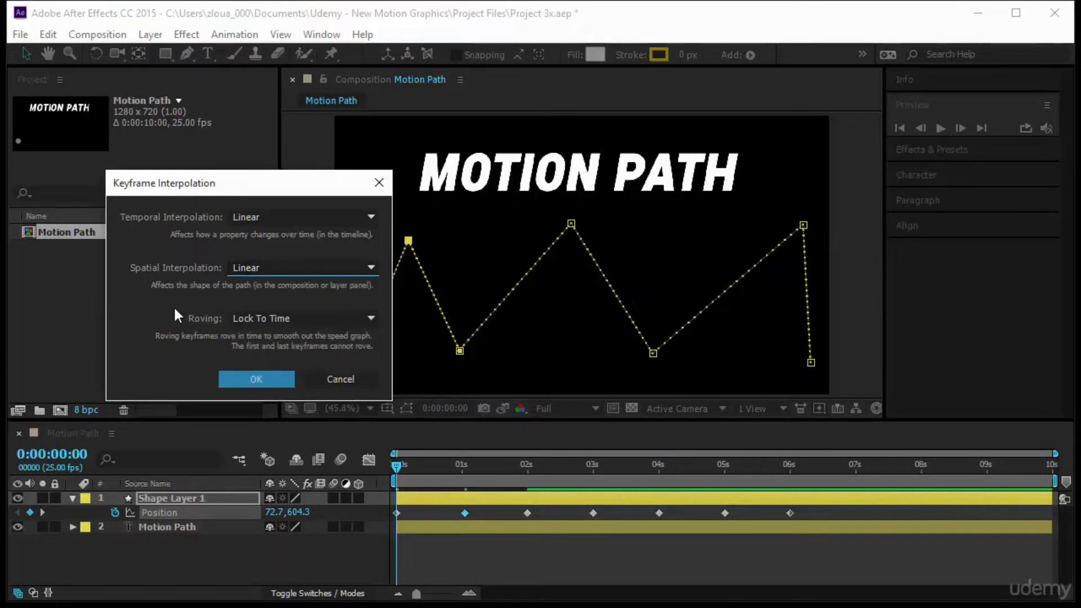
left_click(255, 379)
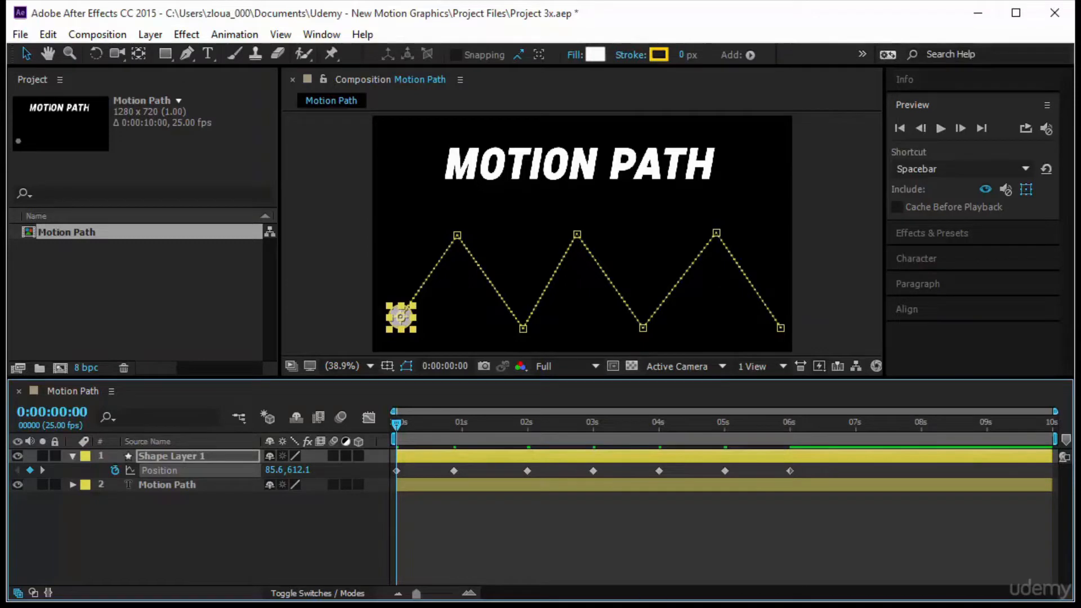
left_click(172, 468)
left_click(229, 35)
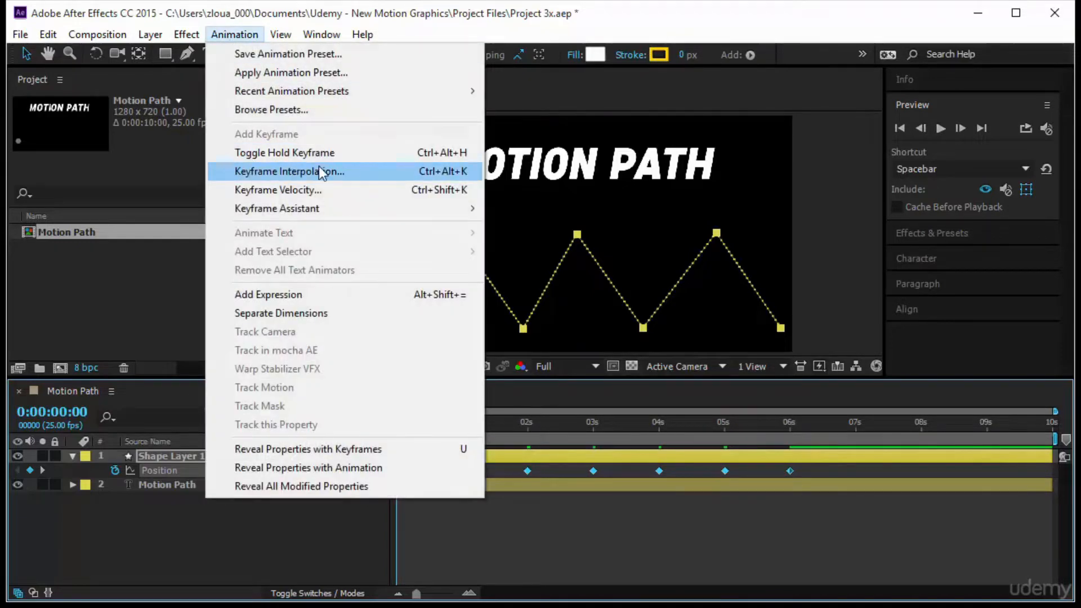
right_click(593, 471)
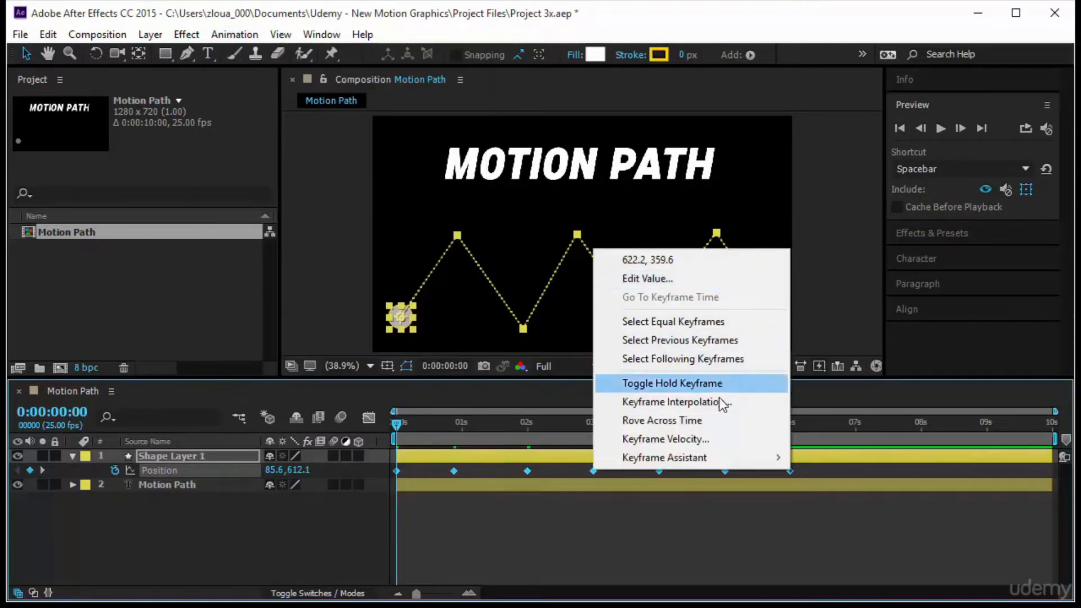
left_click(239, 519)
Set the Spatial Interpolation of all Shape Layer 1 Position keyframes to Bezier
left_click(180, 469)
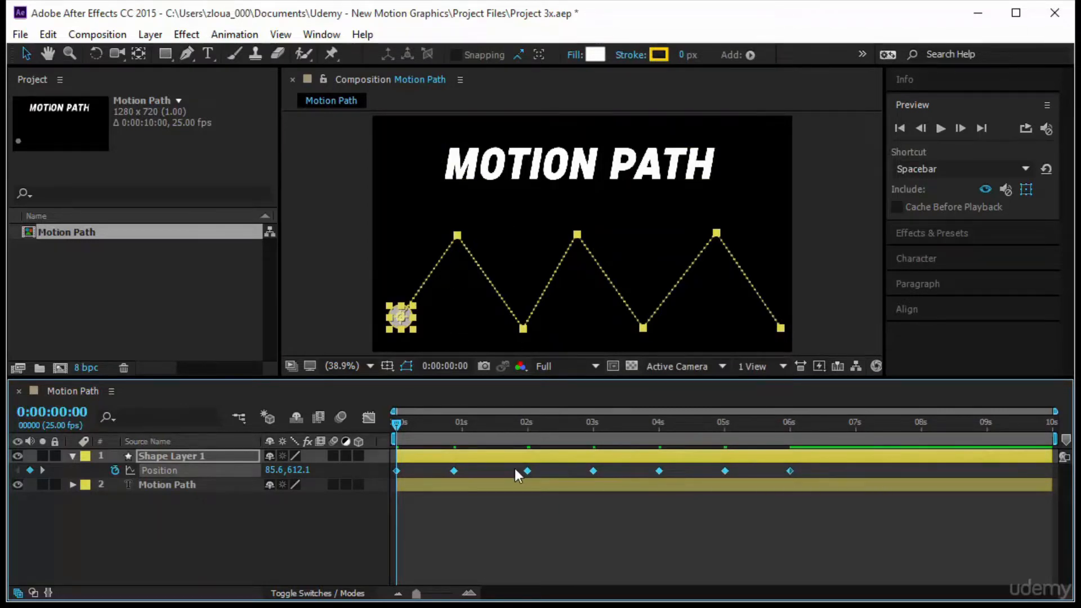
right_click(790, 471)
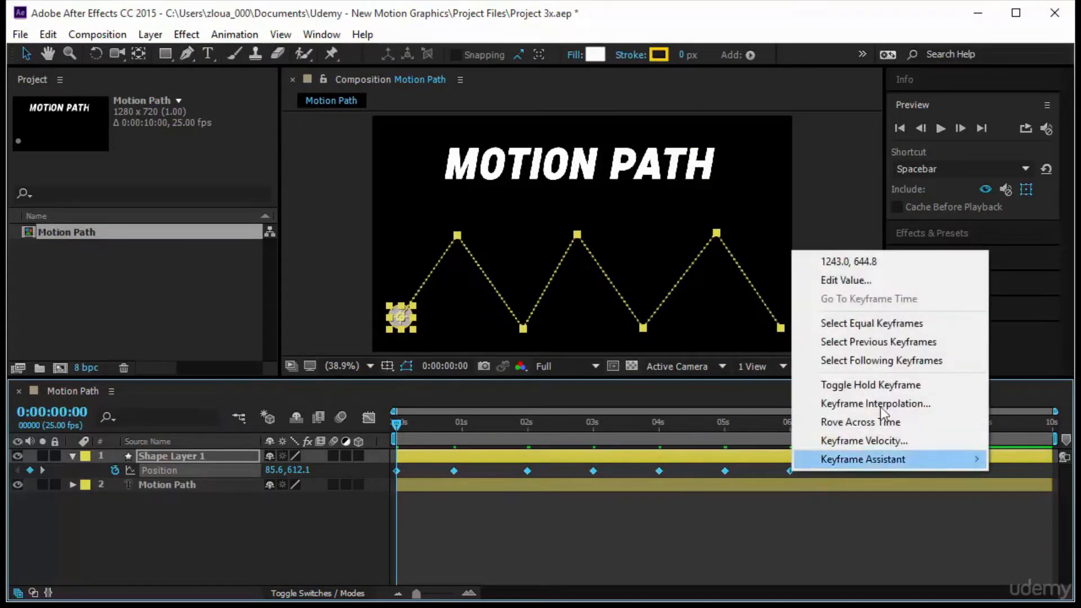
left_click(882, 409)
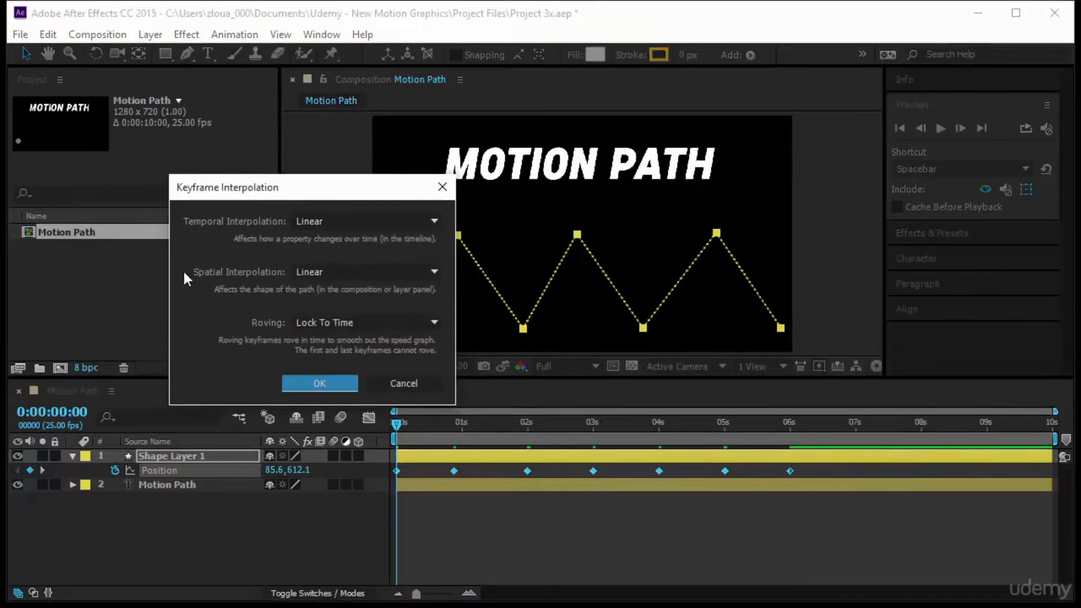
left_click(301, 270)
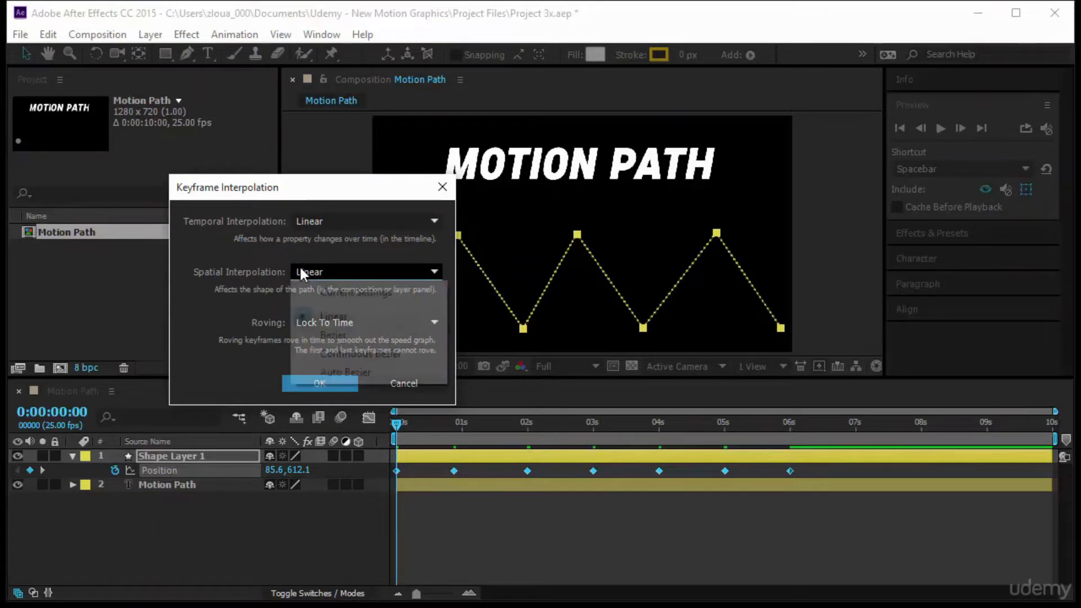
left_click(337, 334)
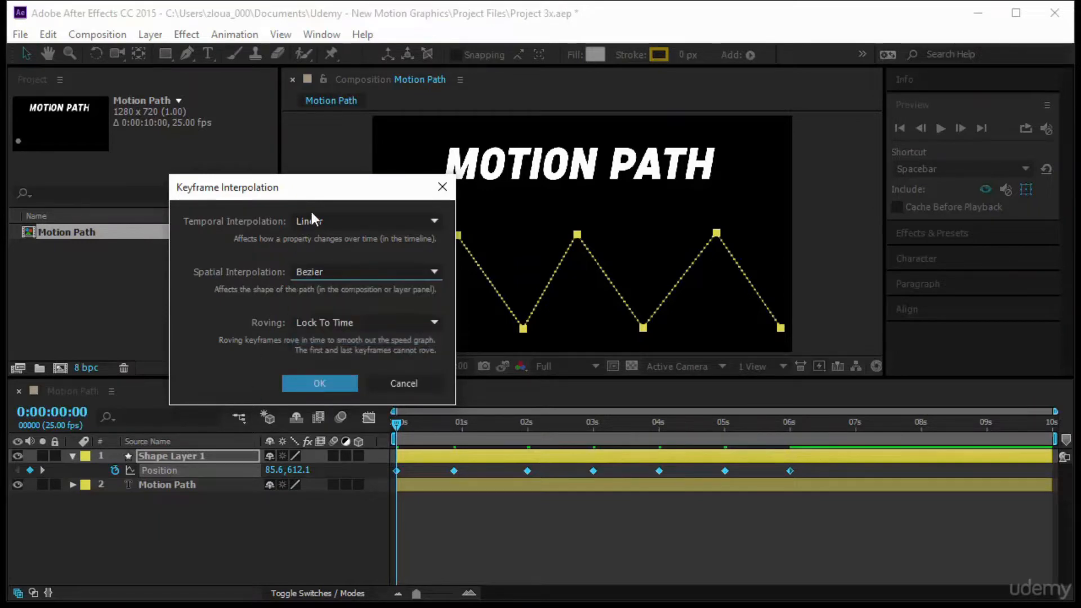
left_click_drag(322, 194, 232, 187)
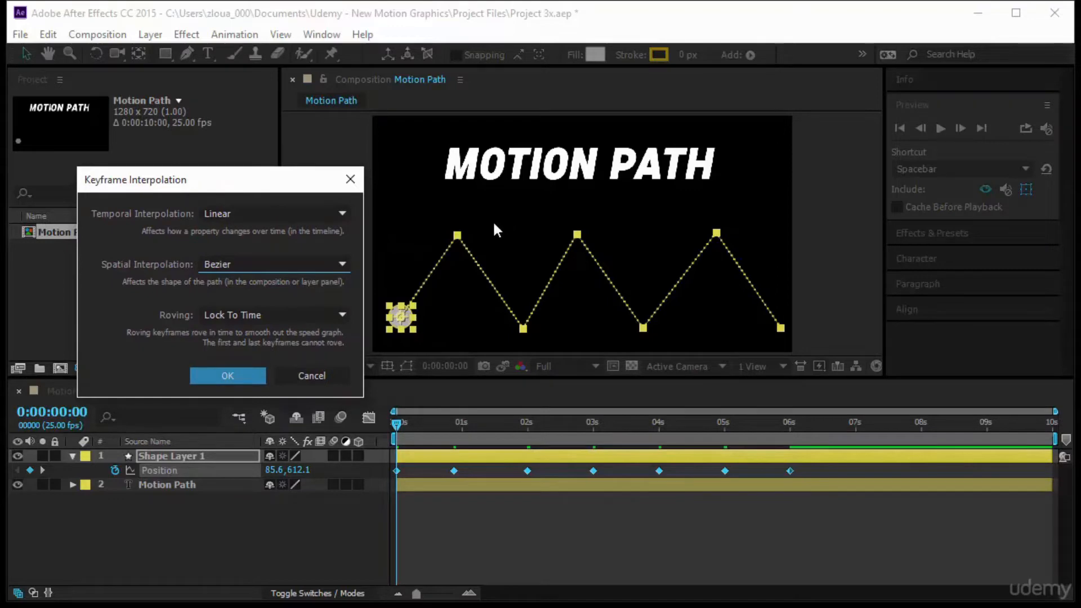
left_click(245, 373)
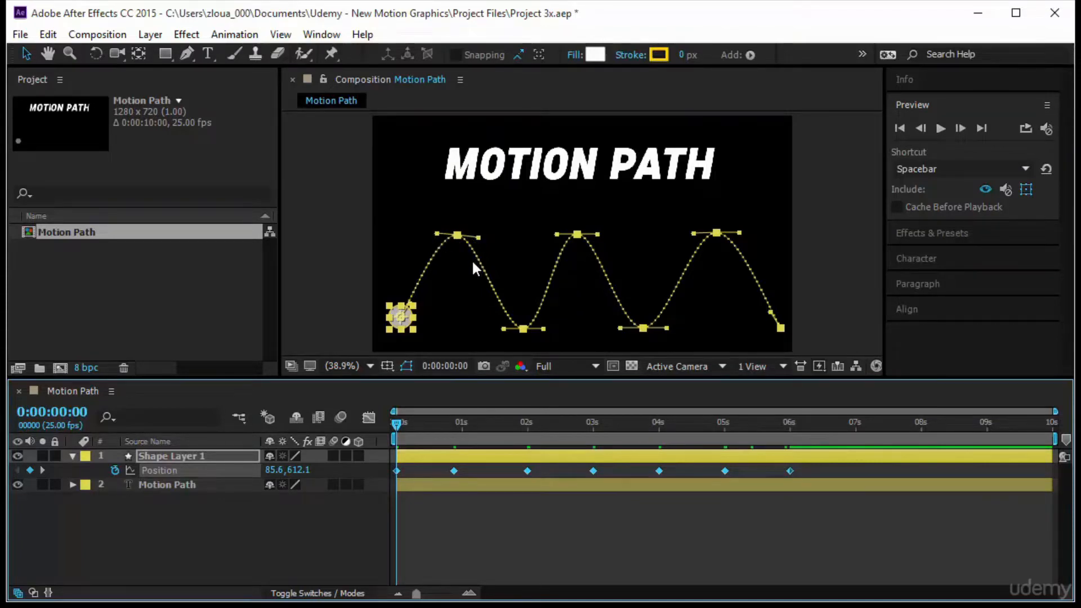
Bend the motion path into irregular curves by moving the Bezier handles of the second, third and fourth path points independently
key("ctrl+z")
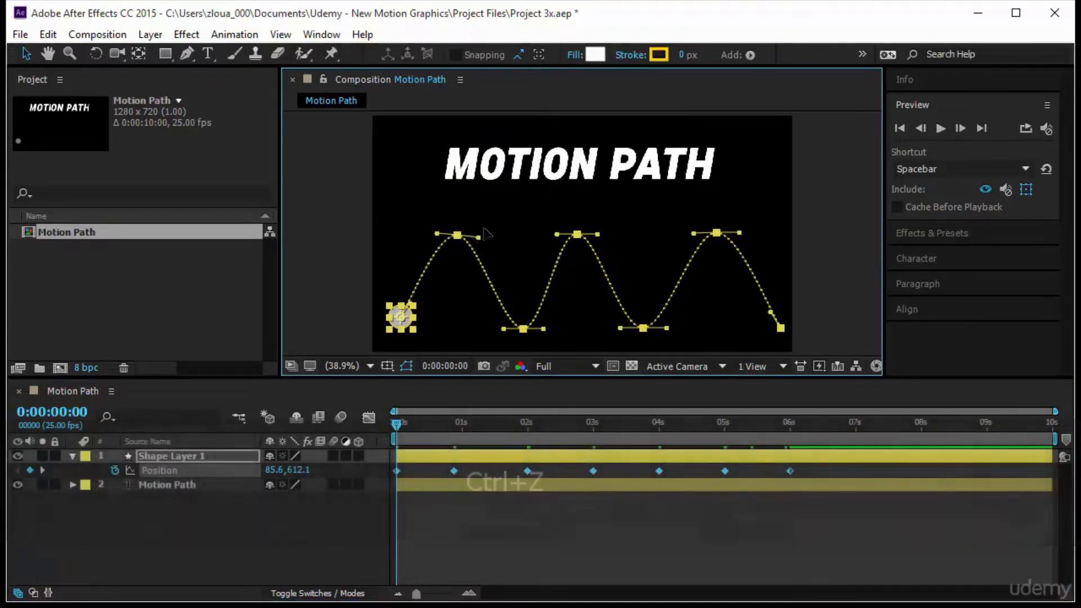
left_click_drag(478, 239, 508, 196)
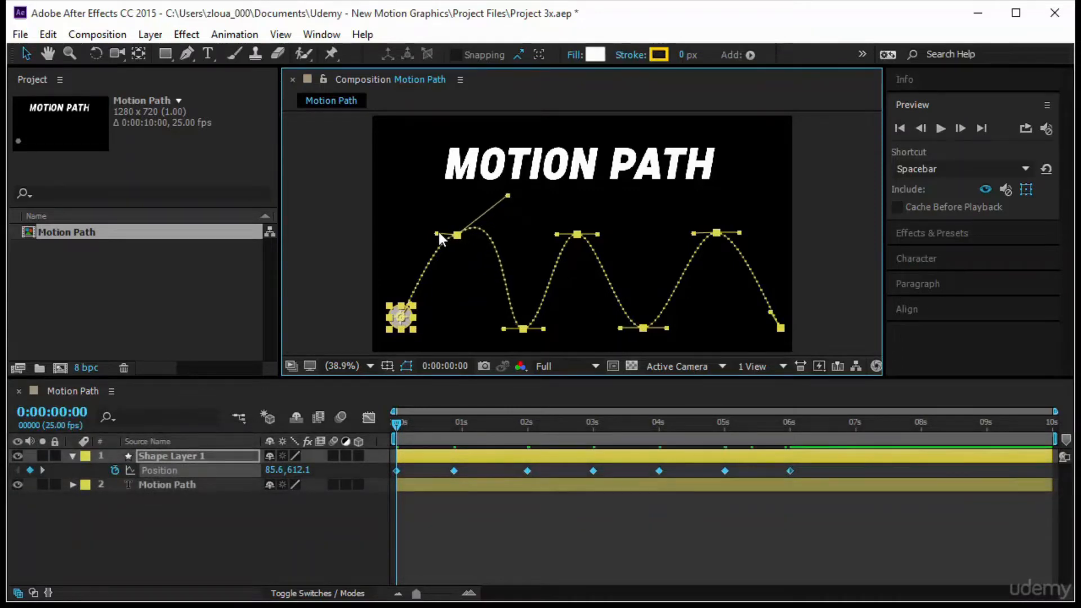
left_click_drag(438, 232, 481, 272)
left_click_drag(544, 329, 588, 292)
left_click_drag(557, 234, 520, 213)
left_click_drag(602, 235, 680, 197)
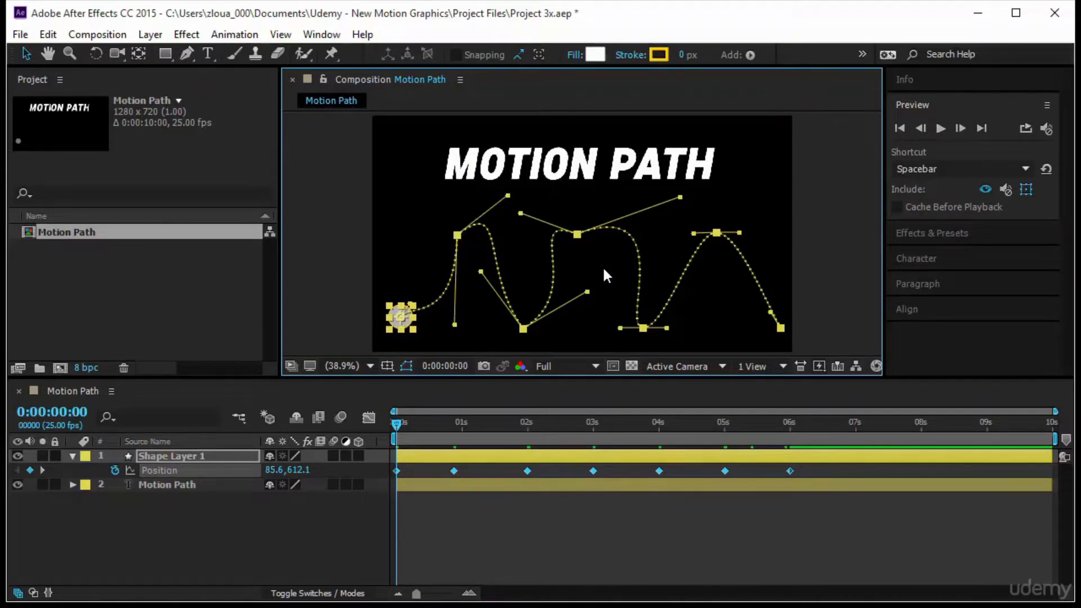
Deselect the circle layer and preview its motion along the irregular Bezier path
left_click(151, 473)
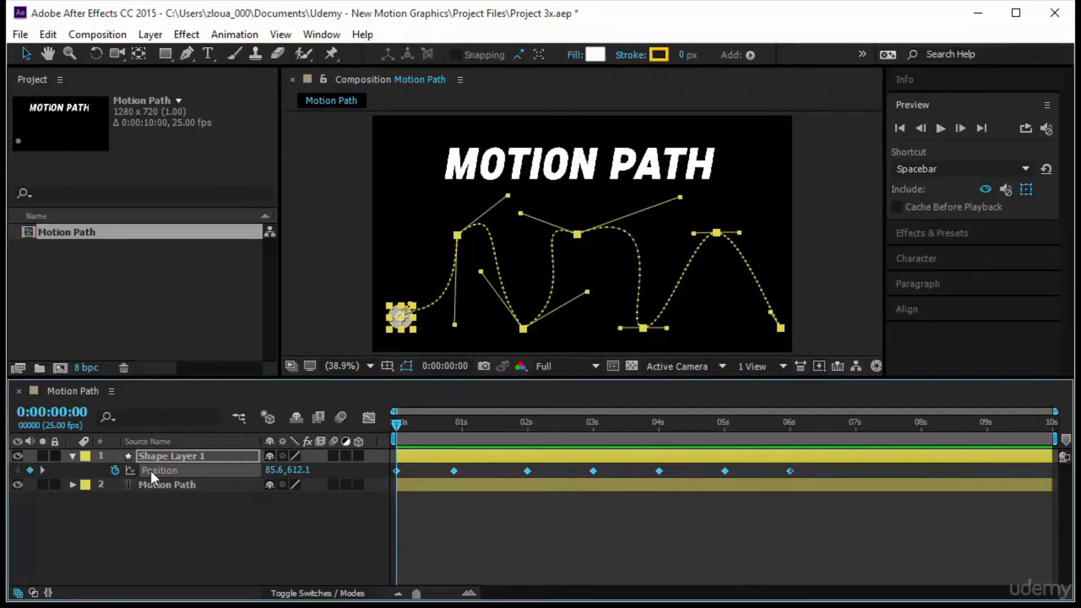
left_click(190, 533)
left_click(940, 128)
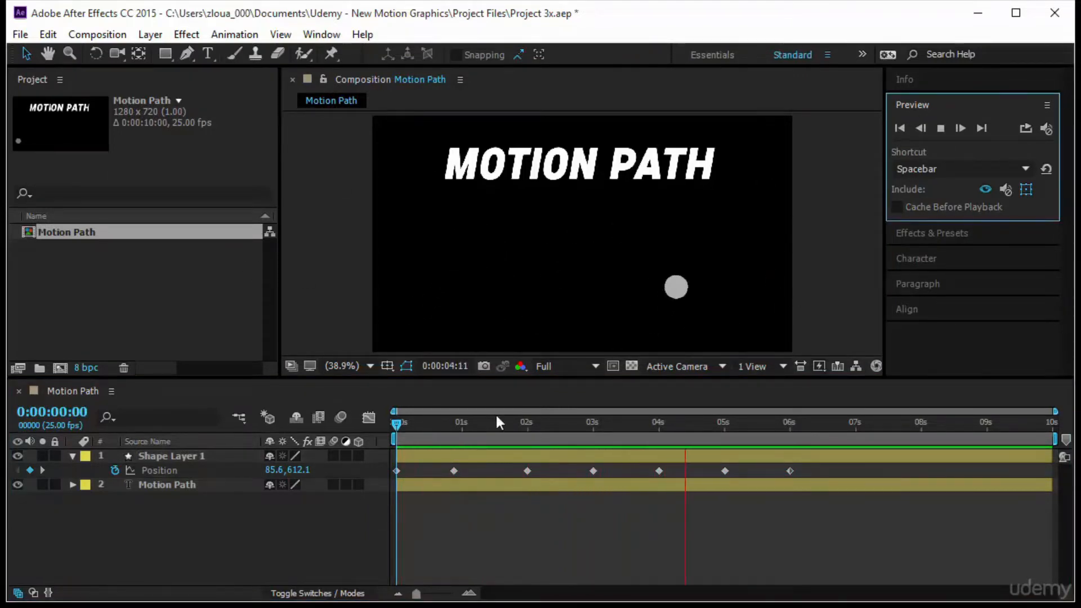
Set the Spatial Interpolation of all Shape Layer 1 Position keyframes to Linear, and stop the preview
left_click(193, 471)
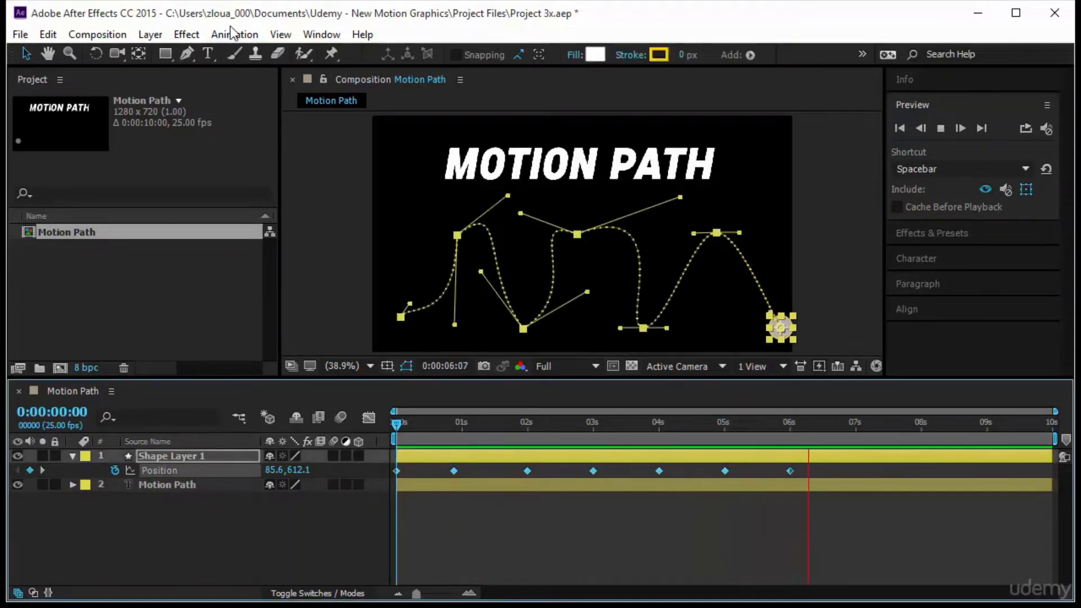
left_click(234, 35)
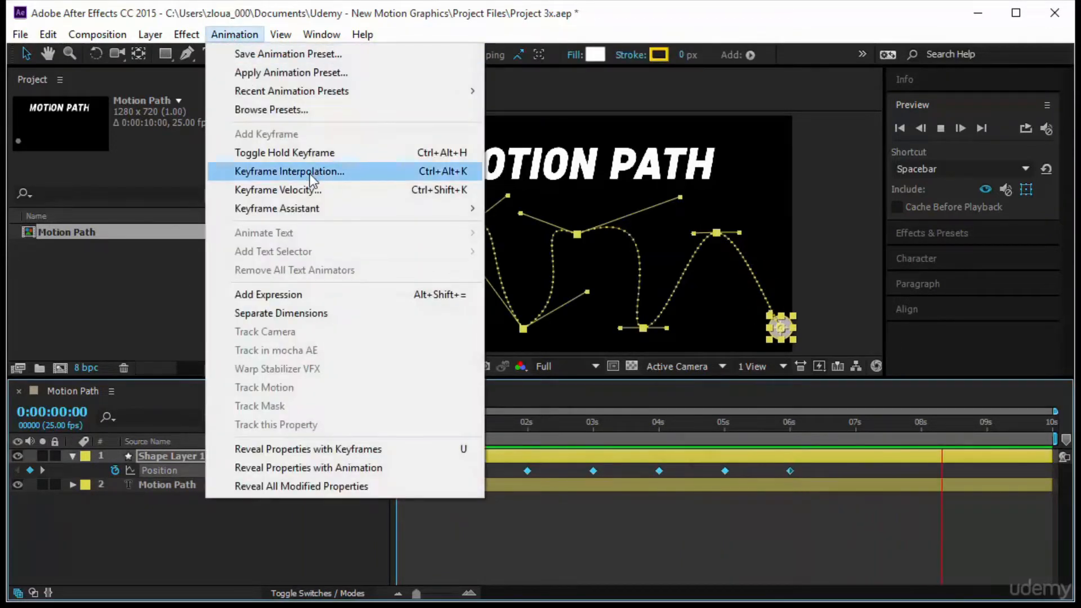
left_click(310, 173)
left_click(255, 265)
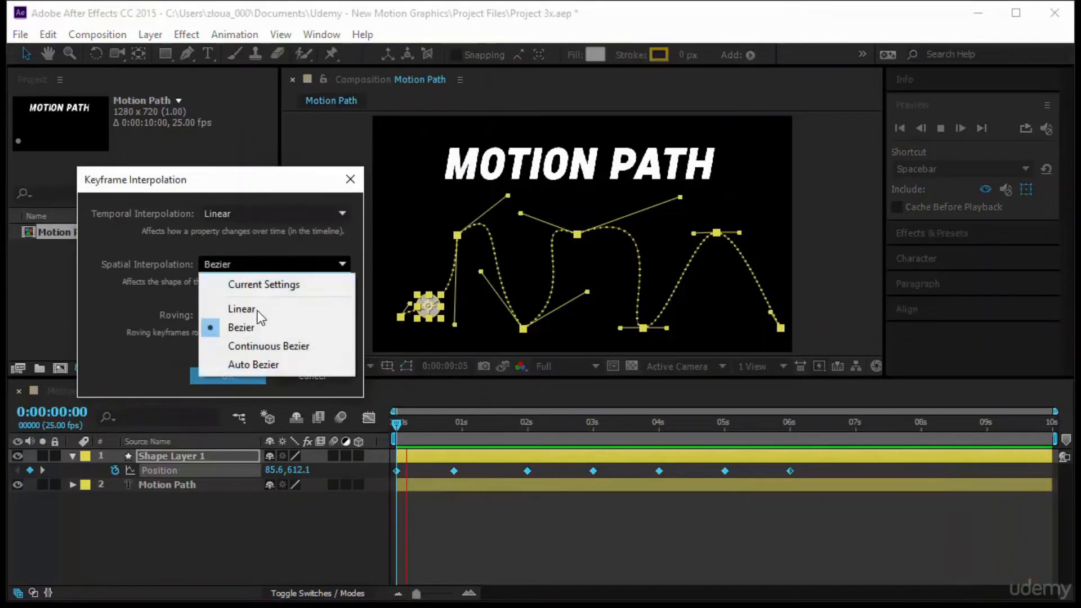
left_click(241, 309)
left_click(227, 376)
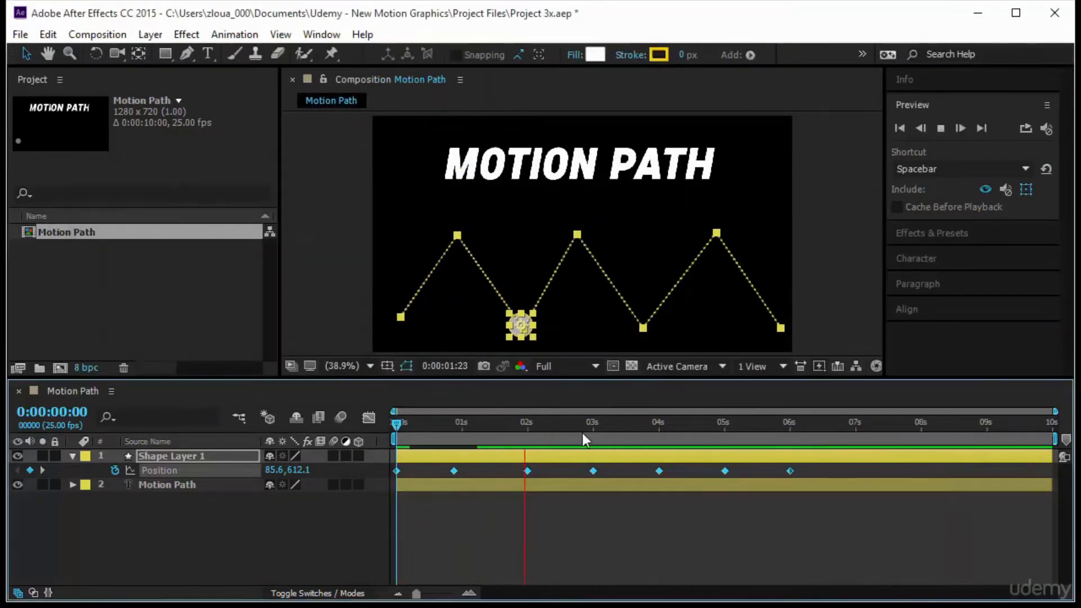
left_click(396, 423)
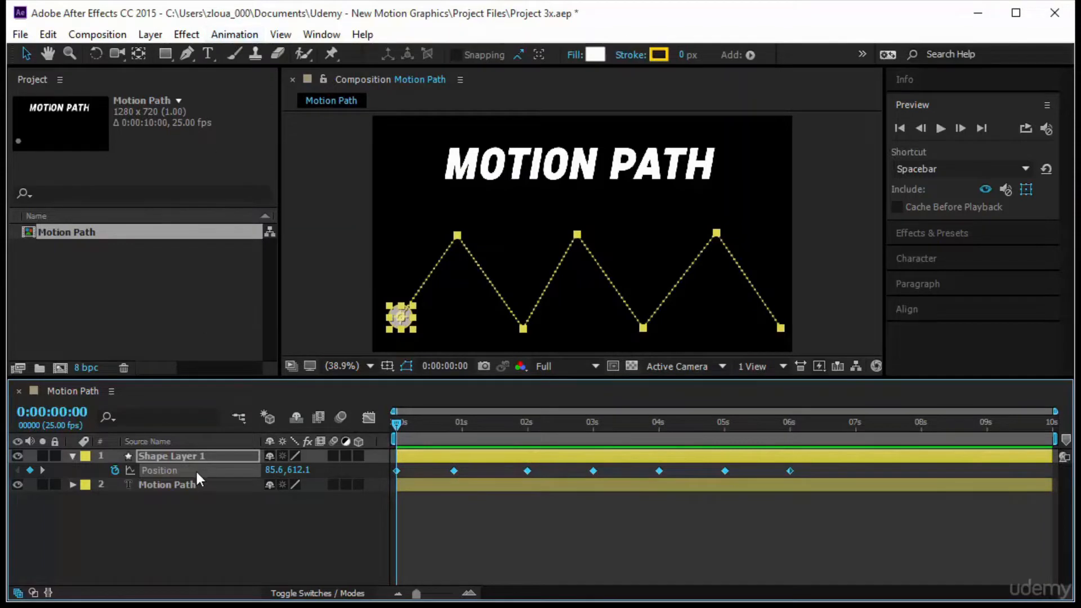
Set the Spatial Interpolation of all Shape Layer 1 Position keyframes to Continuous Bezier
left_click(242, 35)
left_click(282, 176)
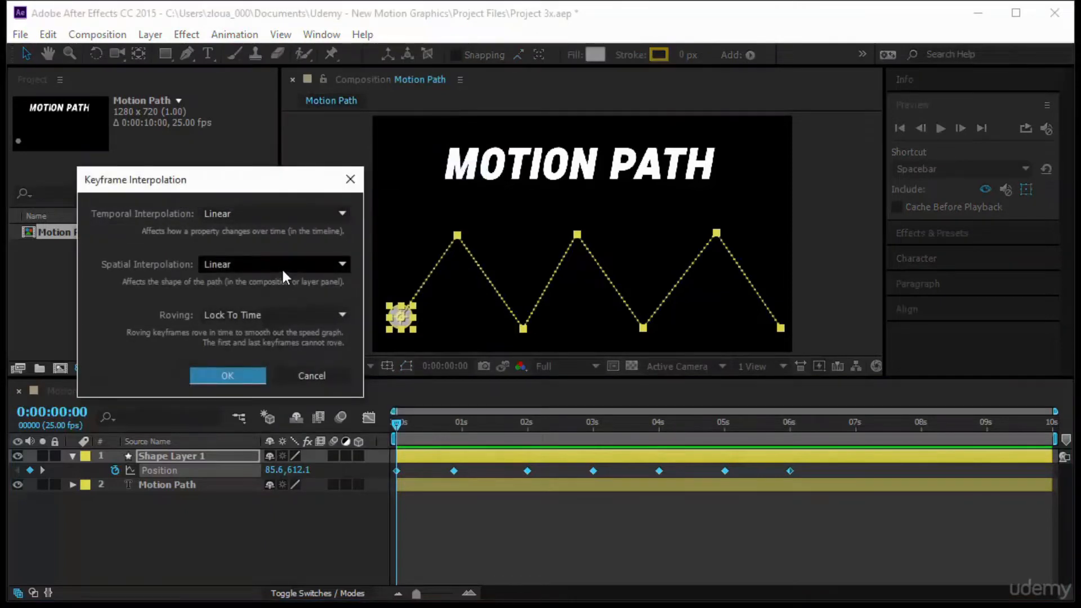
left_click(281, 266)
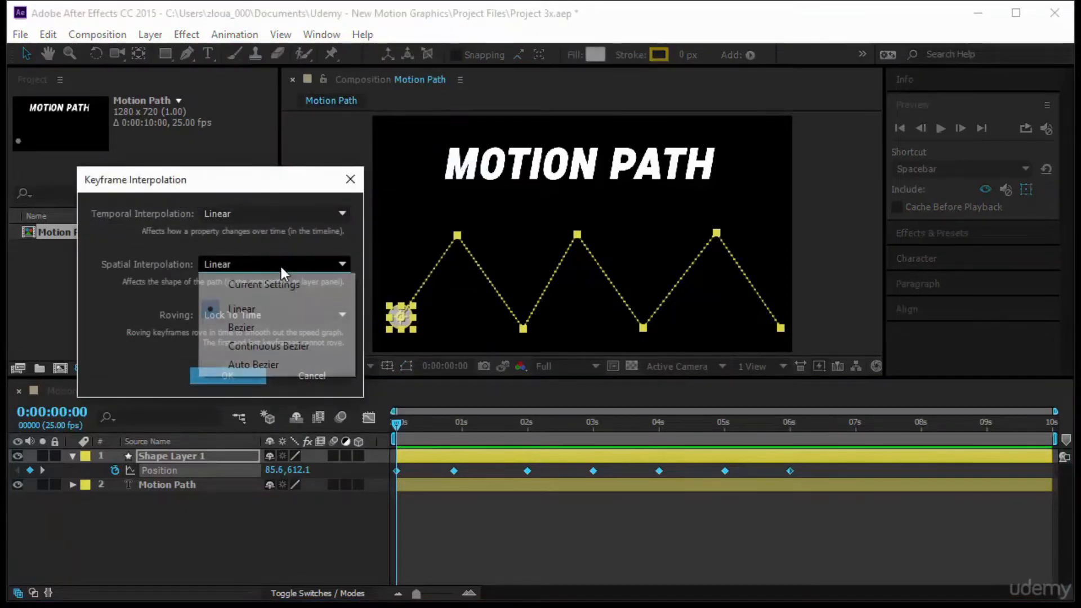
left_click(288, 346)
left_click(237, 376)
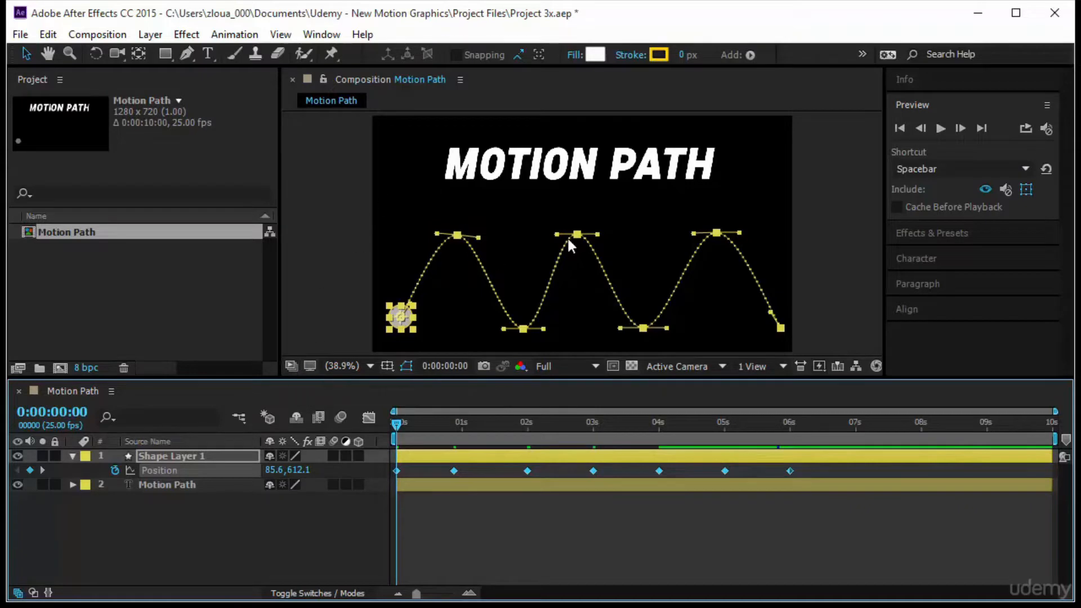
Reshape the motion path by rotating the linked handles of its second to sixth points, and preview the circle's motion
left_click(477, 234)
left_click_drag(478, 236, 456, 307)
left_click_drag(544, 329, 513, 246)
left_click_drag(597, 234, 574, 308)
left_click_drag(667, 328, 644, 263)
left_click_drag(740, 233, 669, 231)
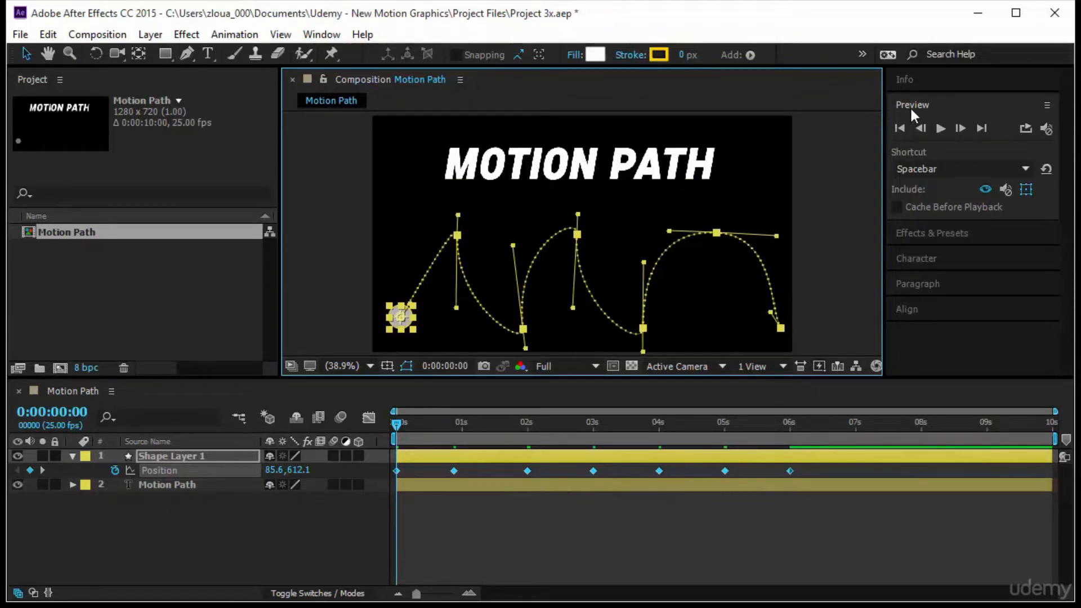
left_click(940, 128)
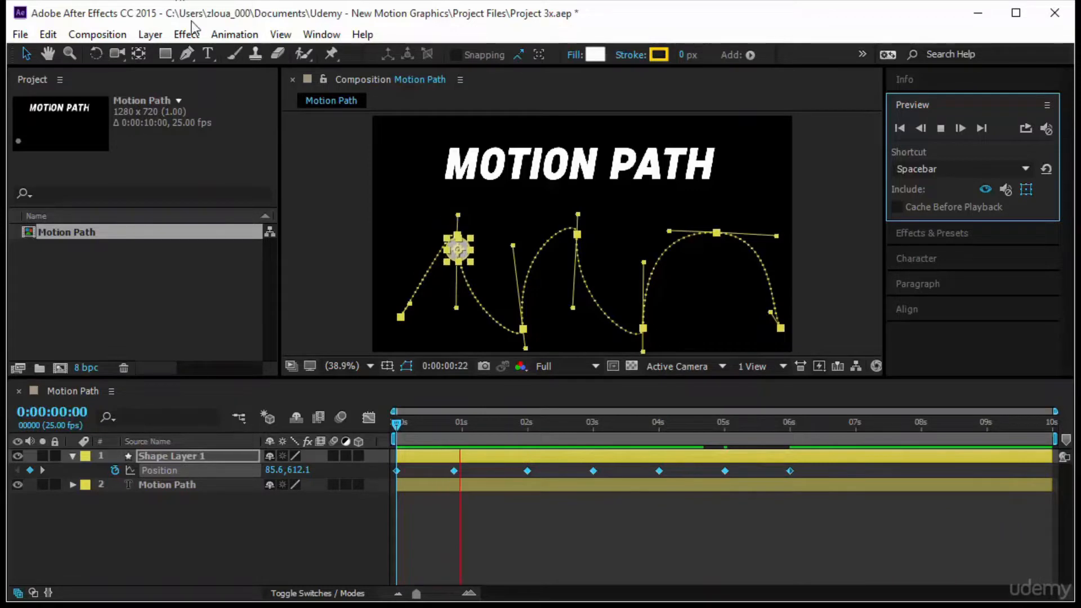
Return all Shape Layer 1 Position keyframes to Linear Spatial Interpolation
left_click(233, 35)
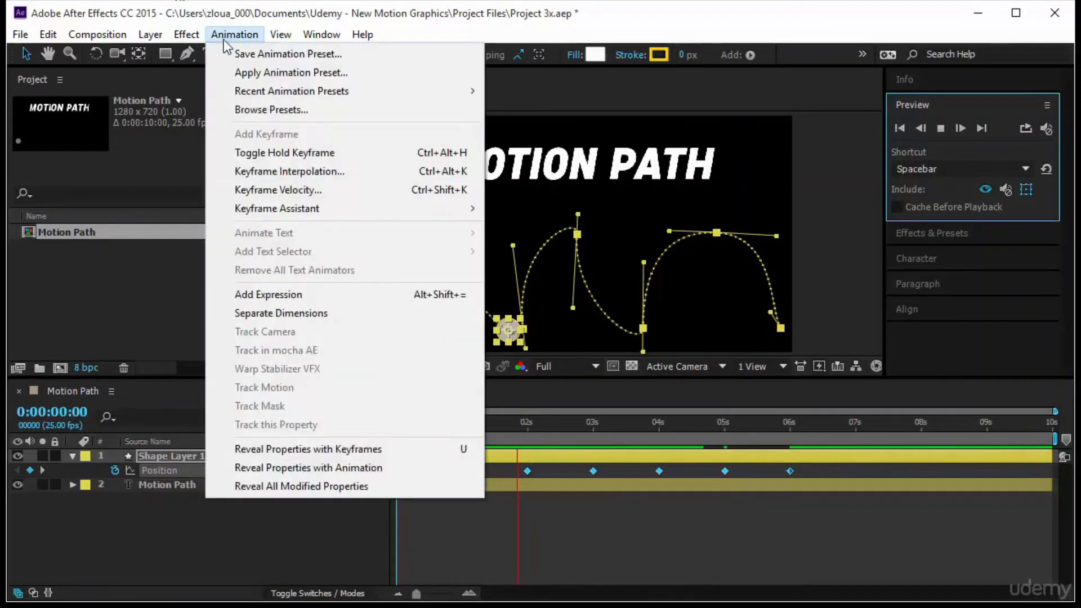
left_click(296, 171)
left_click(238, 265)
left_click(247, 309)
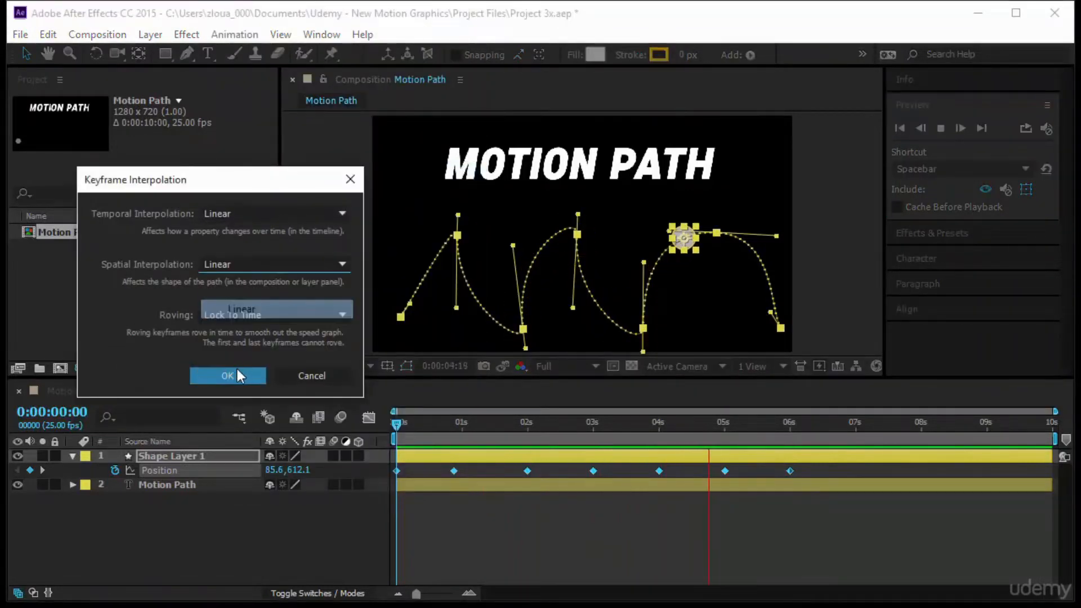
left_click(238, 375)
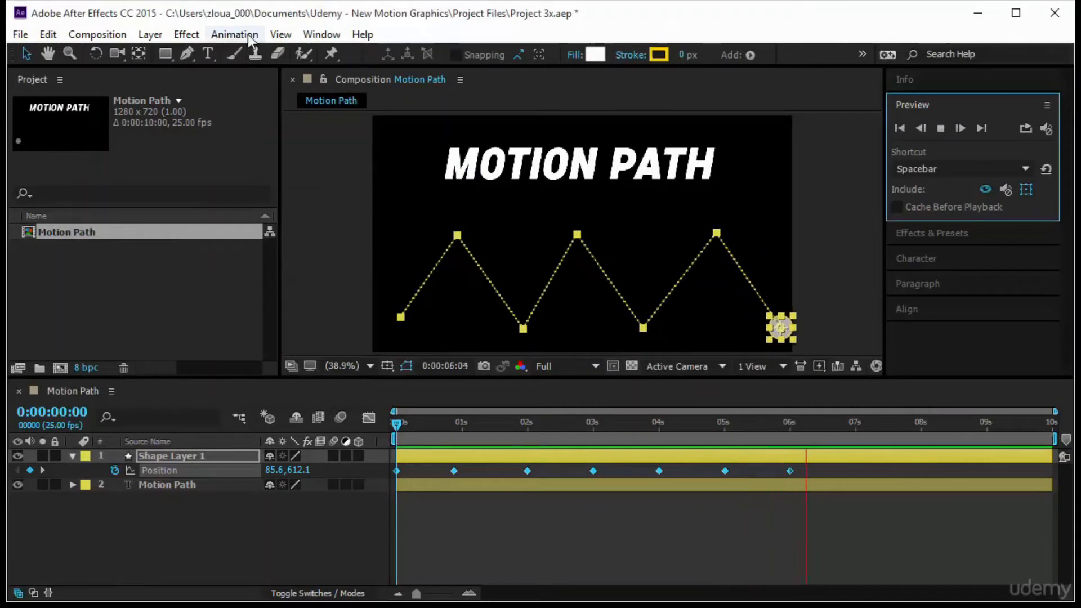
Set the Spatial Interpolation of all Shape Layer 1 Position keyframes to Auto Bezier, and stop the preview
left_click(248, 35)
left_click(296, 171)
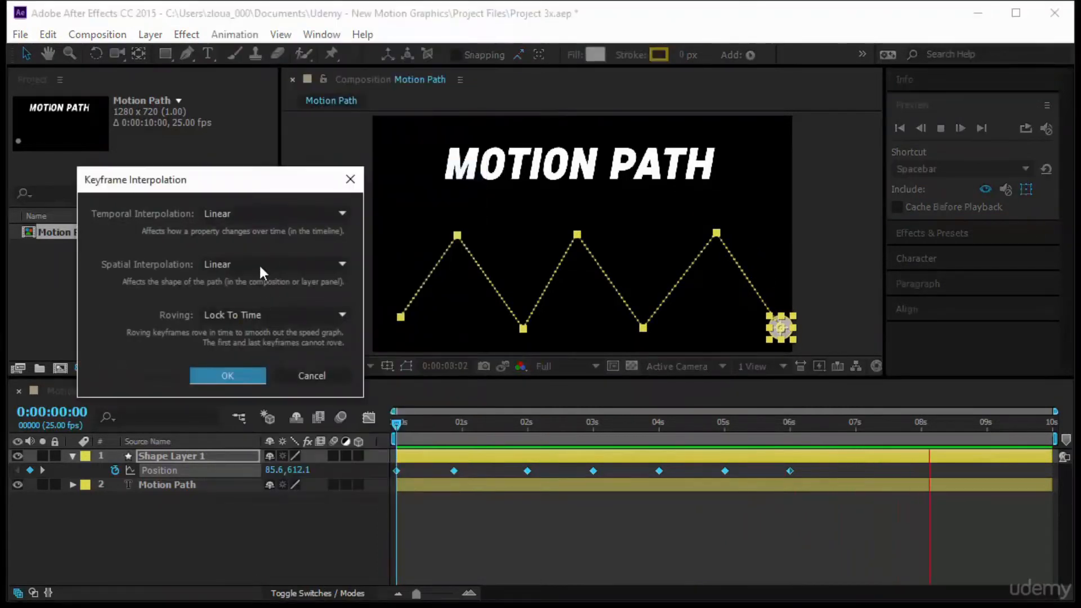
left_click(259, 263)
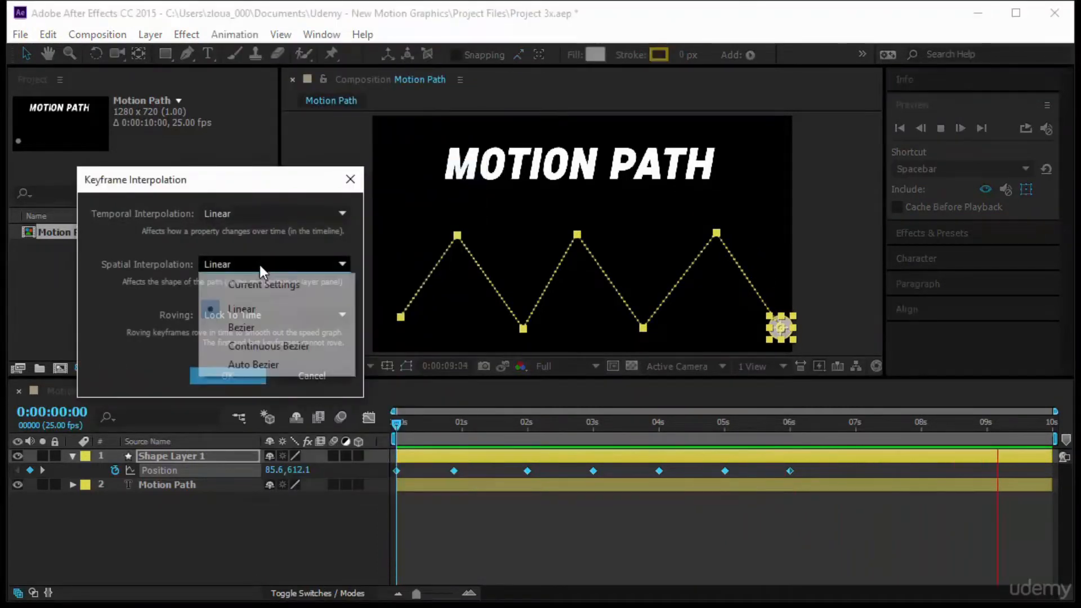
left_click(266, 362)
left_click(235, 376)
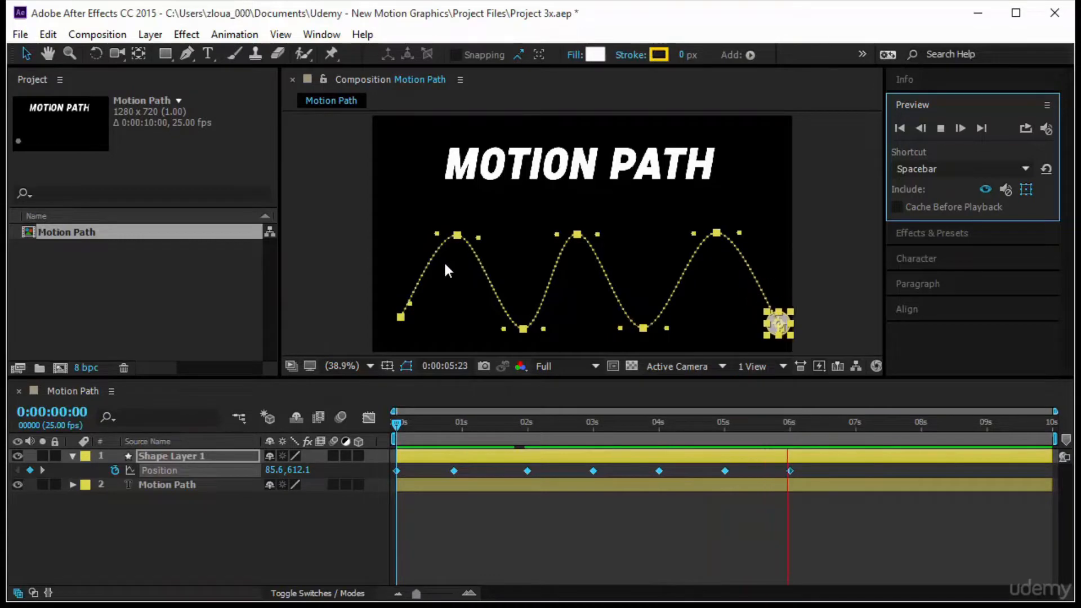
left_click(651, 228)
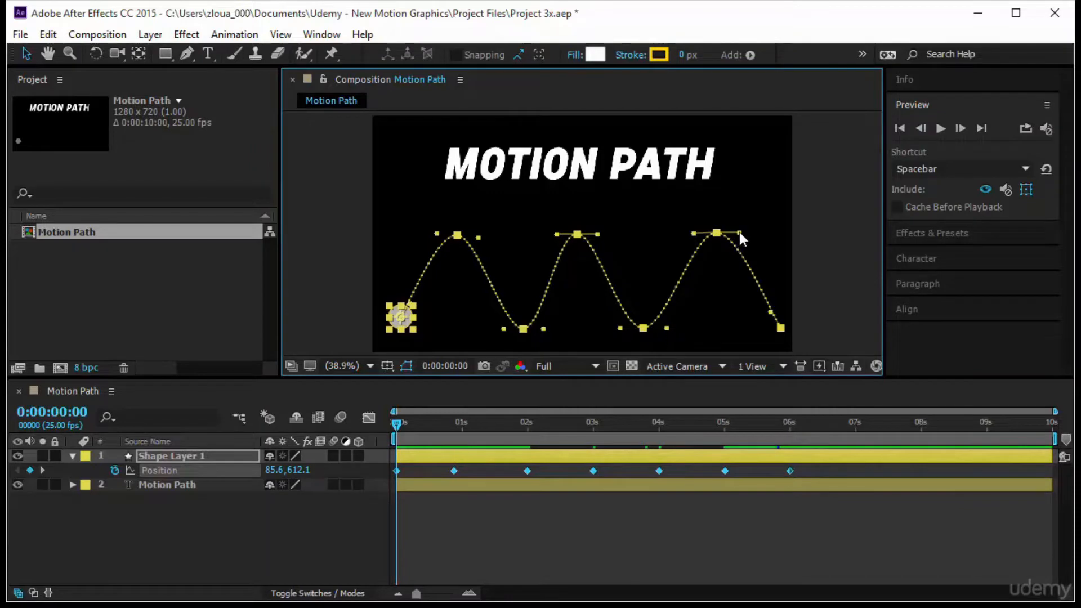
Bend the path by pulling handles of its sixth and fourth points, and shift the whole motion path slightly to the left
left_click_drag(738, 232, 726, 323)
left_click_drag(597, 235, 631, 253)
left_click_drag(397, 320, 393, 318)
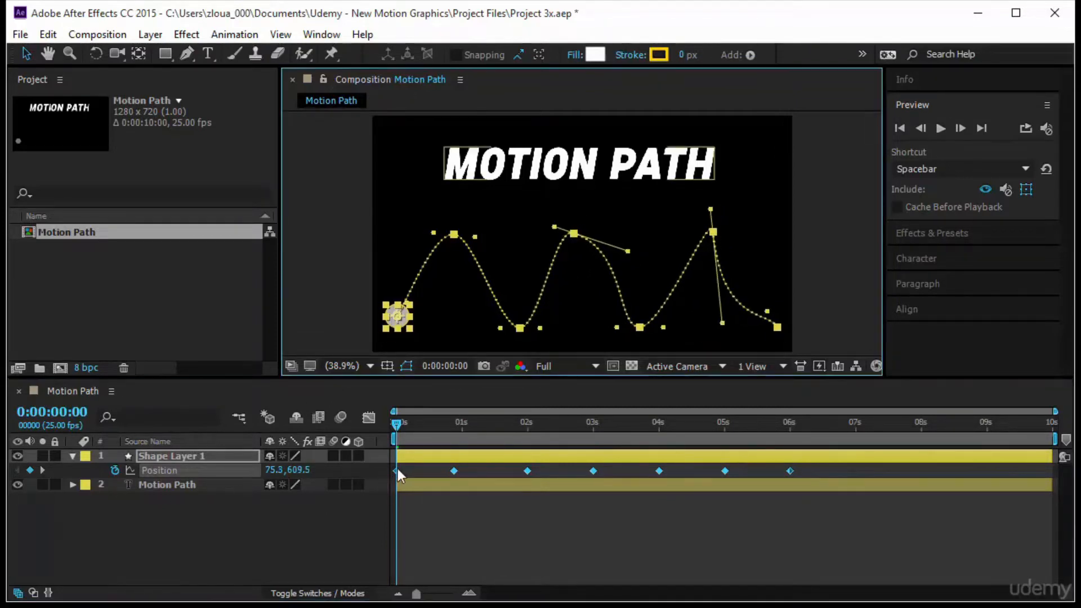
Deselect the keyframes and move the second and fourth path points individually, each up and to the right
left_click_drag(388, 476, 406, 457)
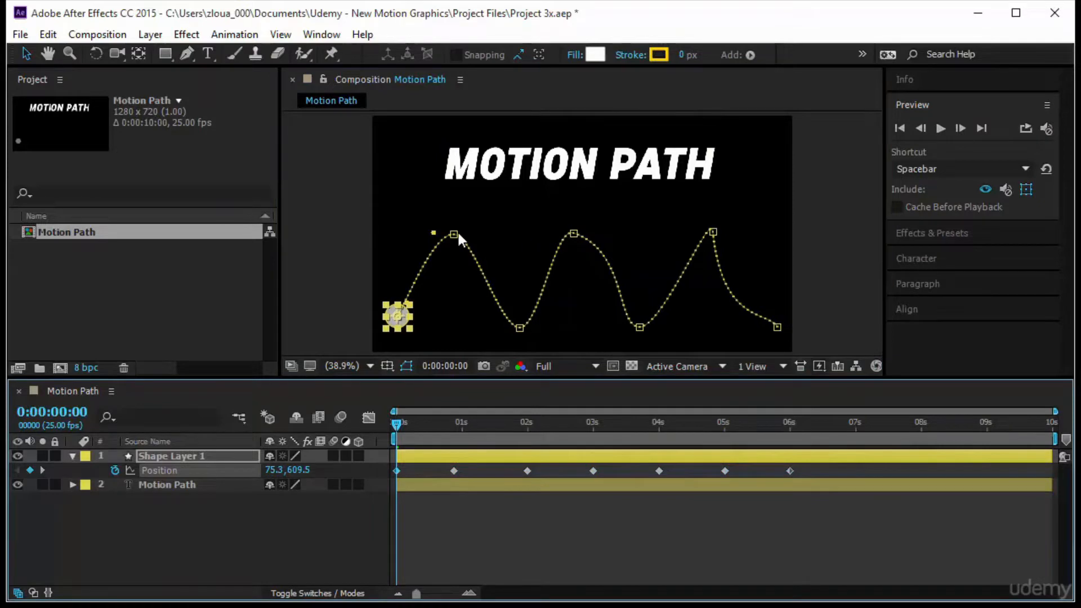
left_click_drag(454, 233, 502, 195)
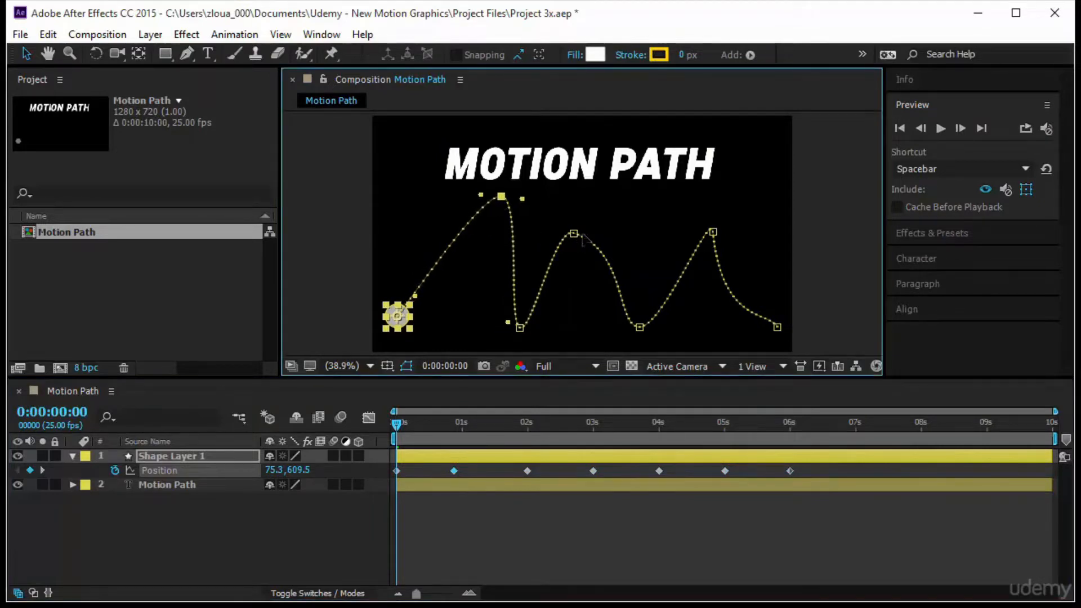
left_click_drag(574, 233, 603, 309)
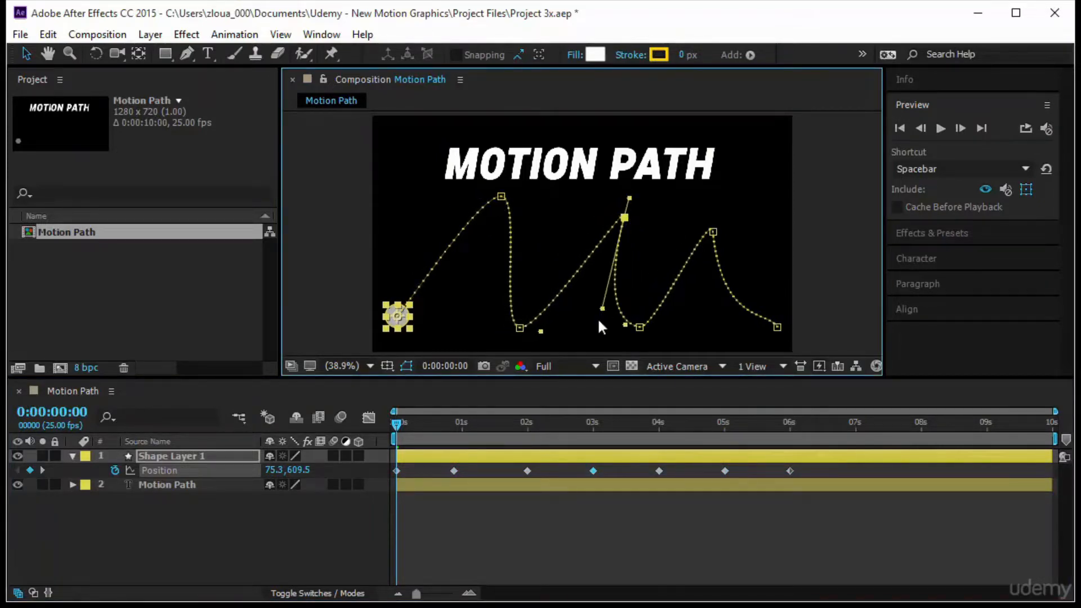
left_click(405, 330)
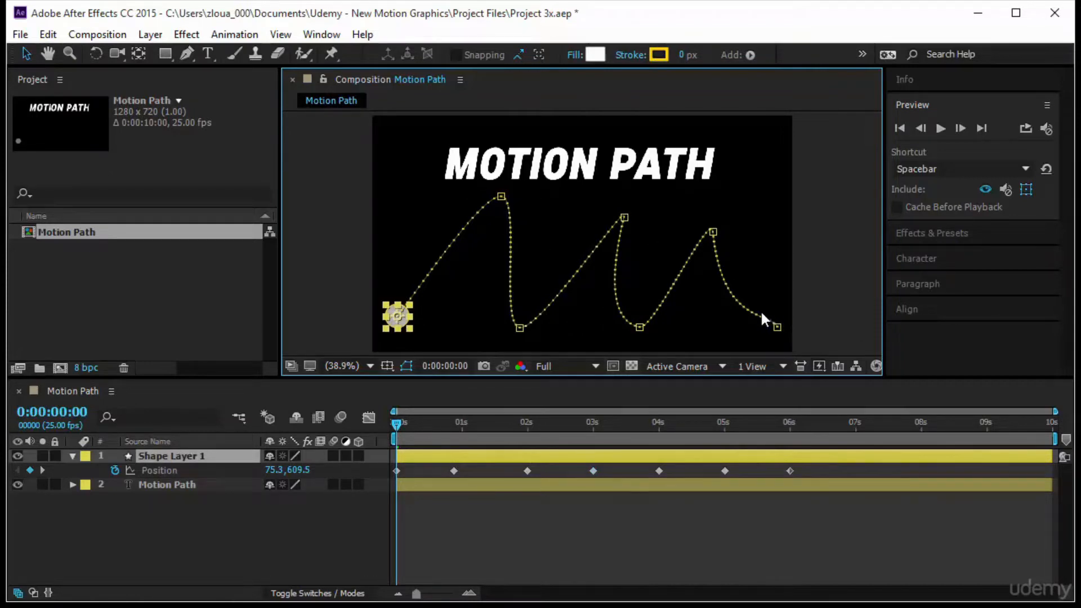
Delete the Position keyframes from 3 to 6 seconds and move the remaining last path point to the lower right of the composition
left_click_drag(802, 469, 574, 478)
key("Delete")
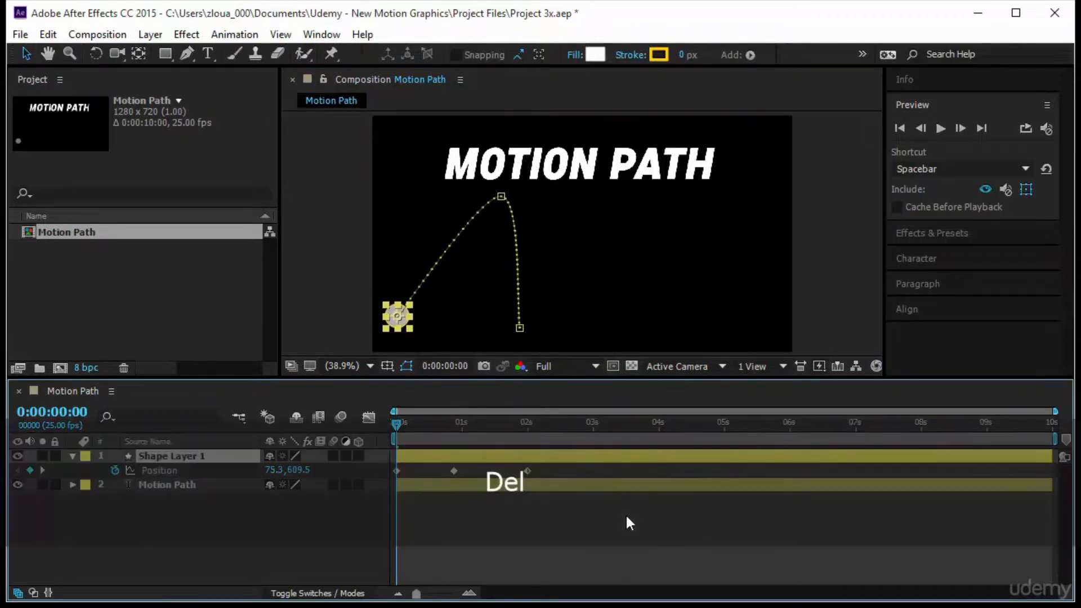
left_click_drag(519, 327, 758, 328)
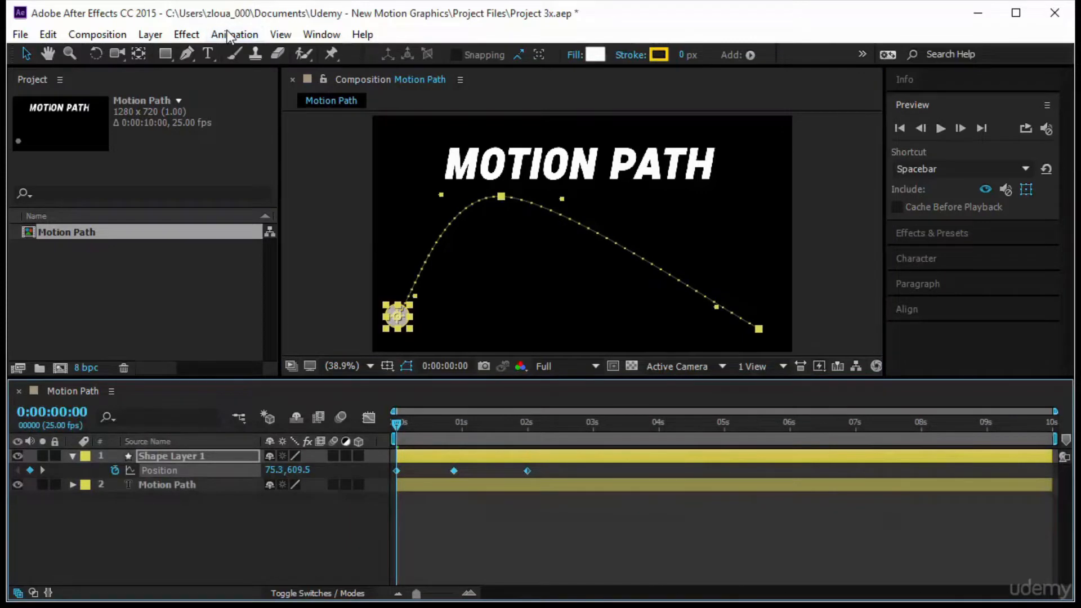
Set the Spatial Interpolation of the three remaining Position keyframes to Continuous Bezier
left_click(231, 34)
left_click(299, 171)
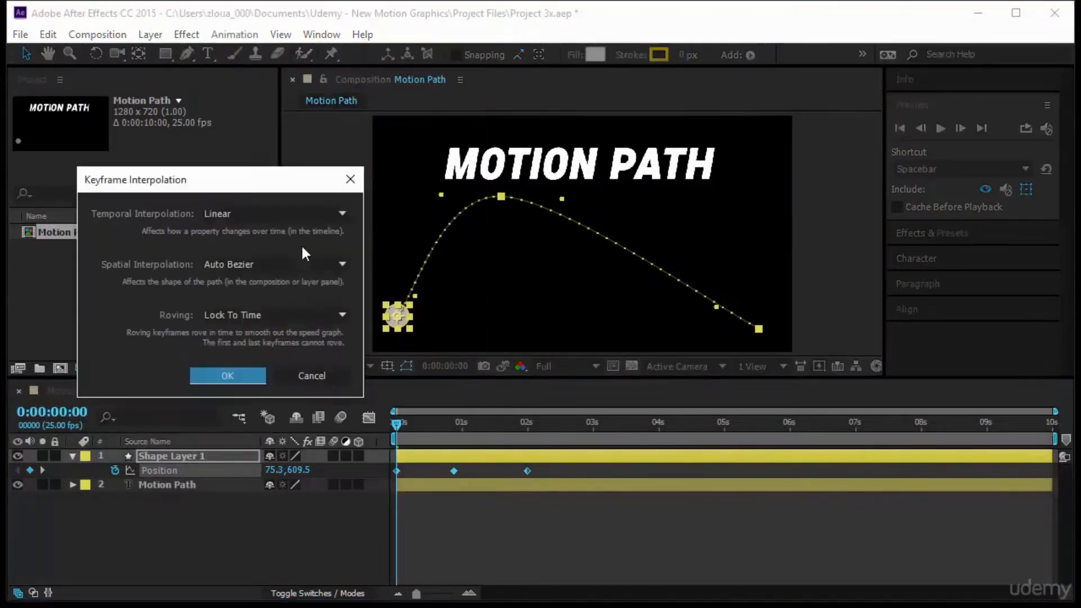
left_click(283, 264)
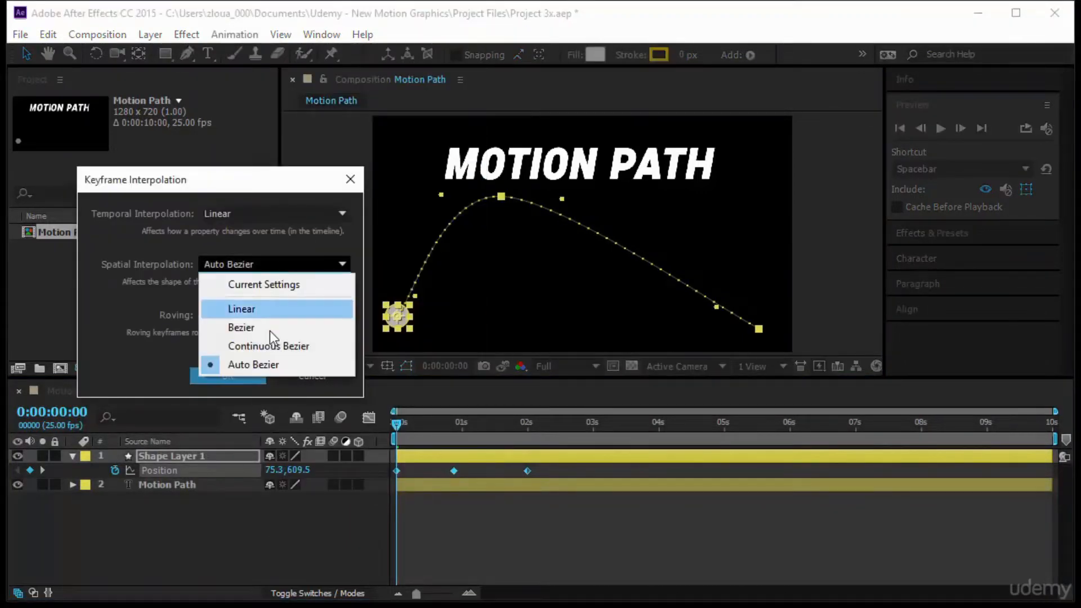
left_click(269, 346)
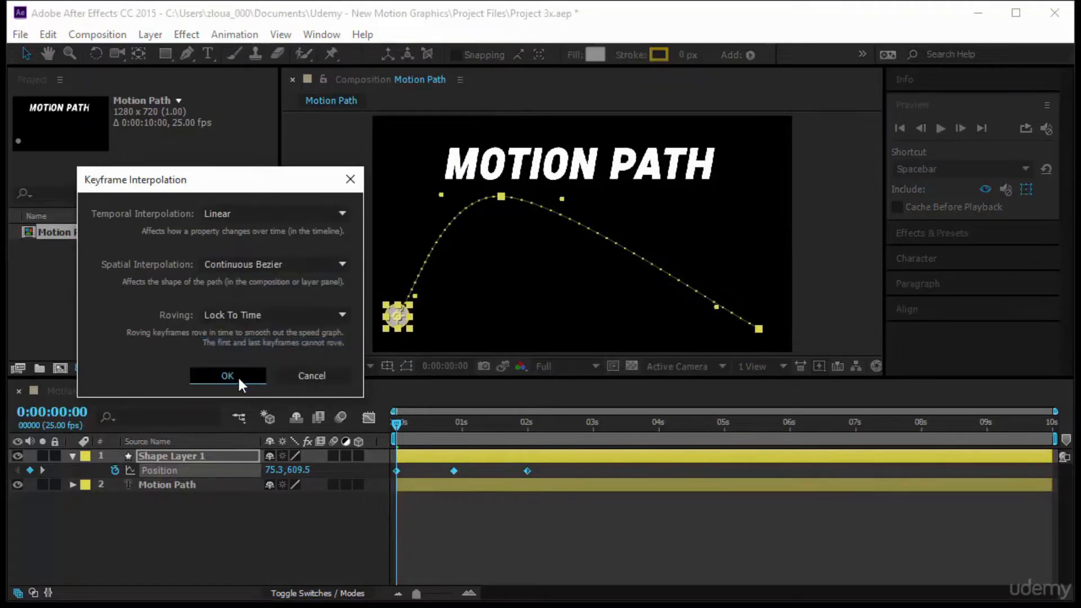
left_click(238, 376)
Shape the path into a rounded peak with a long flattening descent by adjusting the middle and last points' handles and repositioning the points
left_click_drag(564, 202, 548, 342)
left_click_drag(716, 308, 633, 332)
left_click_drag(548, 342, 510, 339)
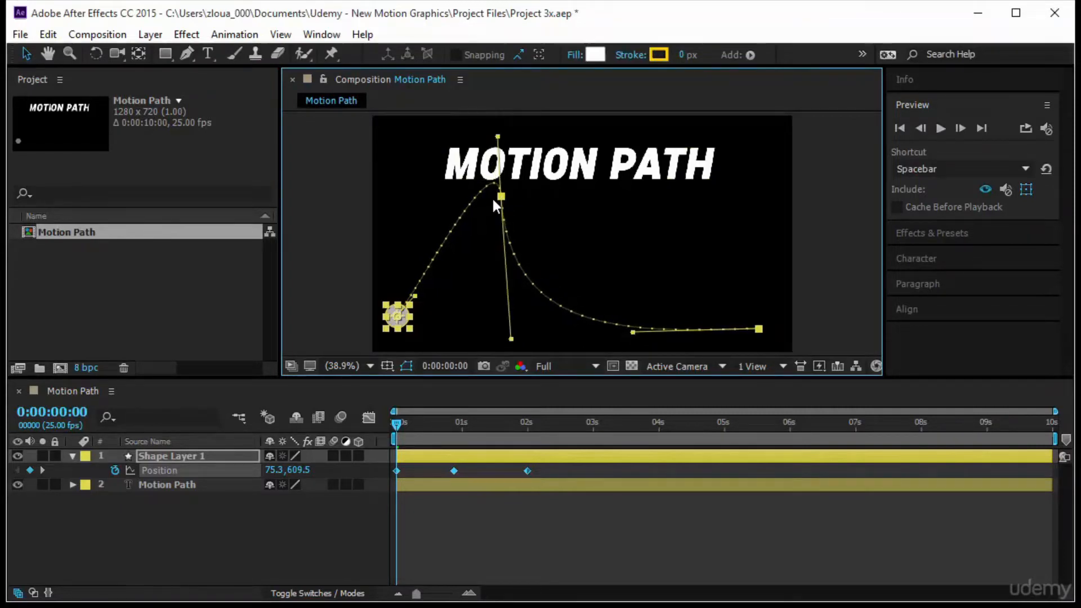
left_click_drag(478, 201, 491, 225)
left_click(531, 206)
left_click(410, 316)
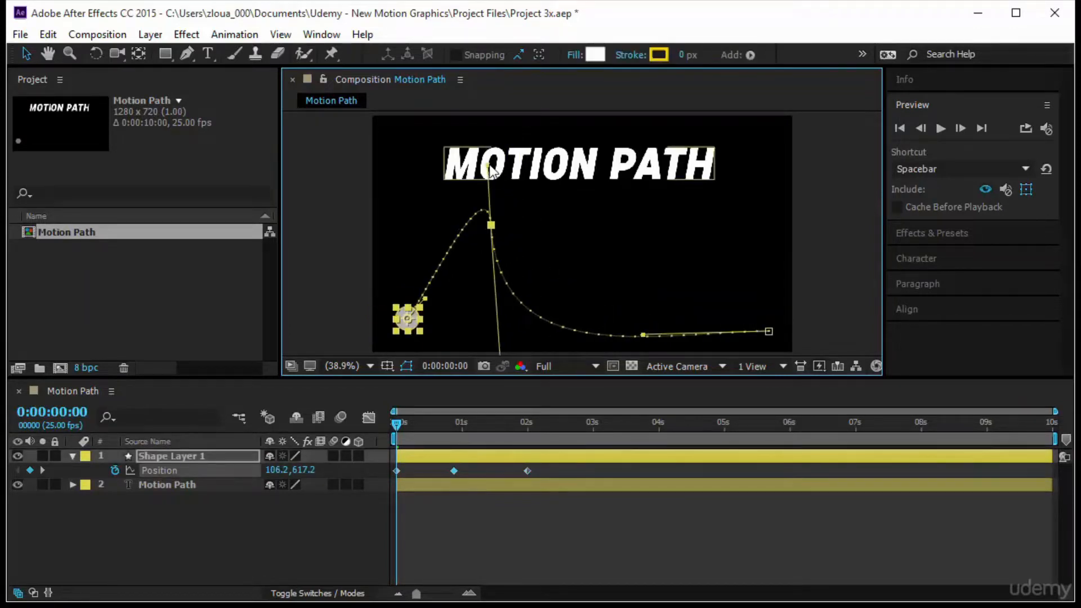
left_click_drag(489, 169, 453, 175)
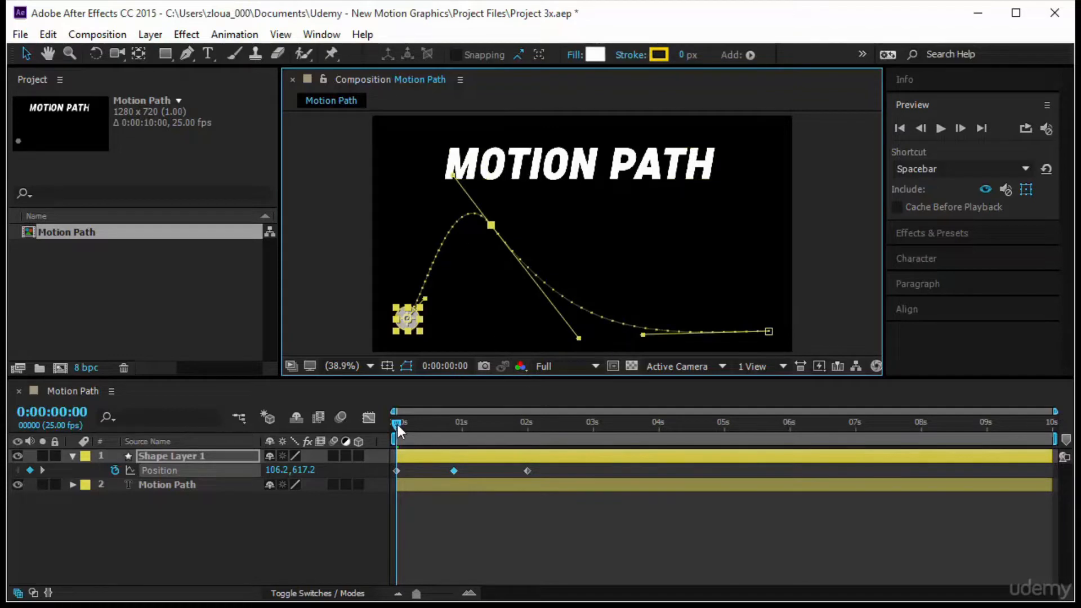
Deselect the keyframes and preview the circle's motion along the reshaped path from the start
left_click(437, 477)
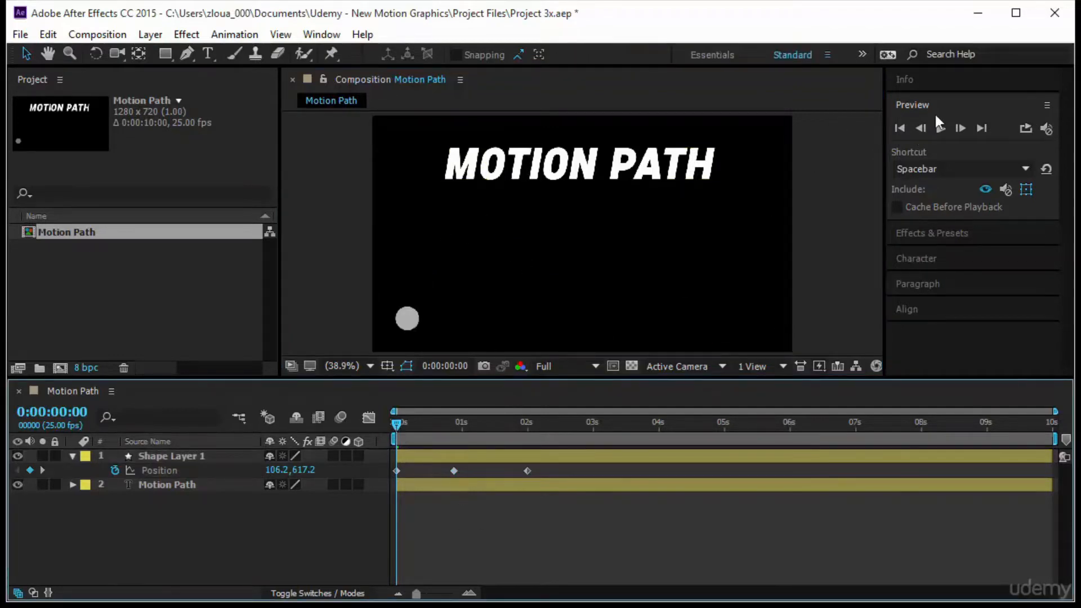
left_click(940, 128)
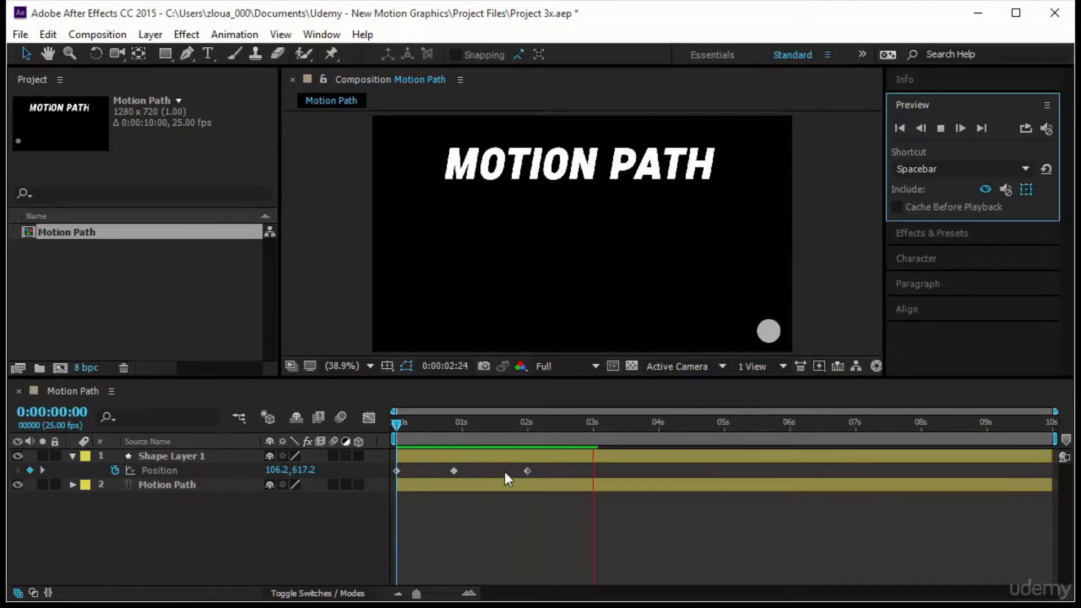
left_click(393, 427)
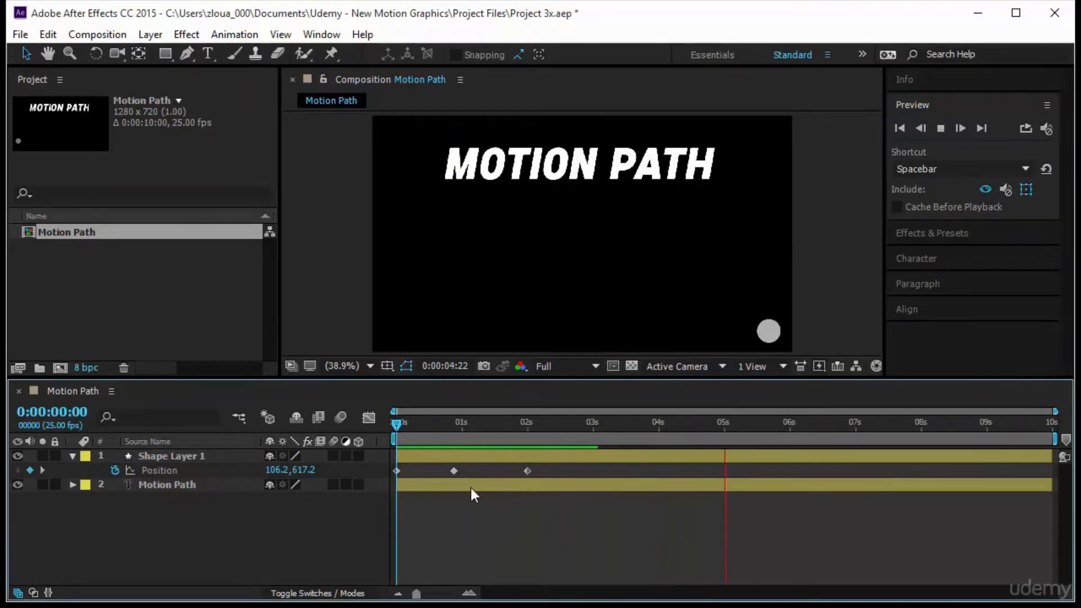
Stop the preview and examine the speed graph of Shape Layer 1's Position property
key("space")
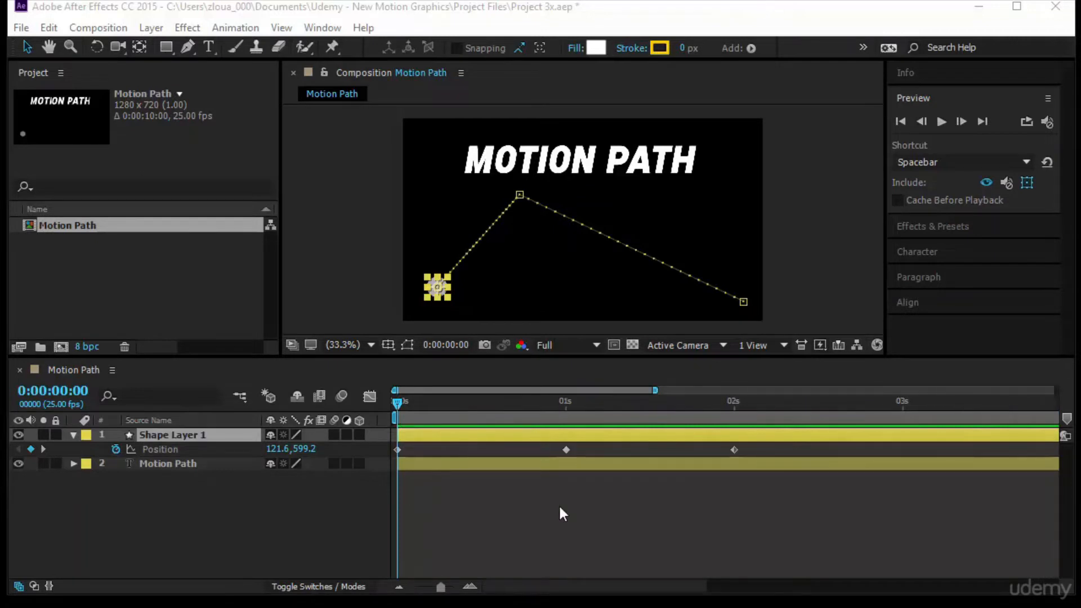
left_click(370, 395)
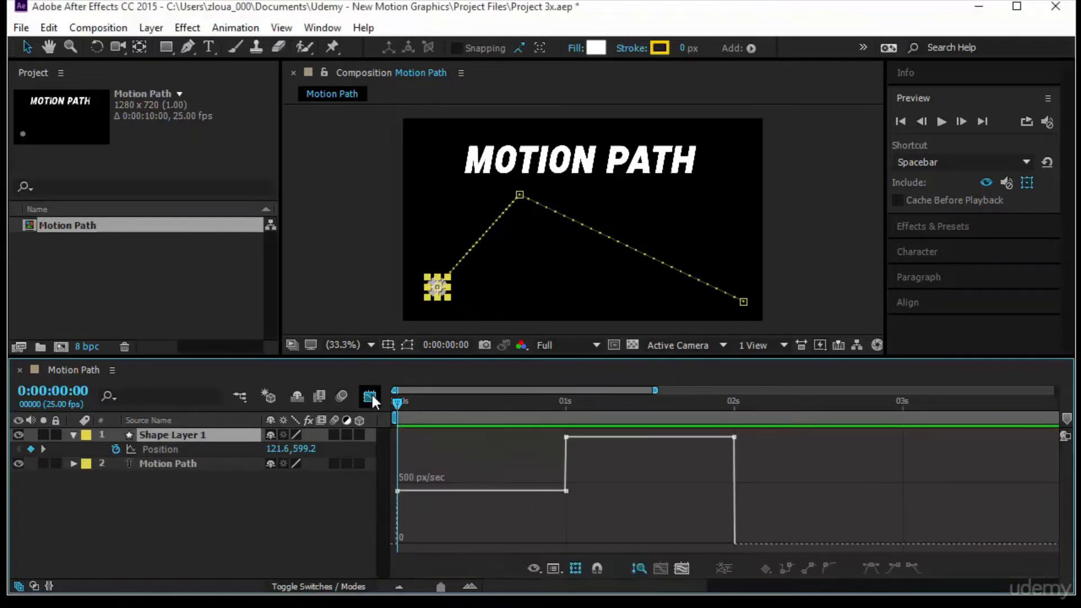
left_click(187, 450)
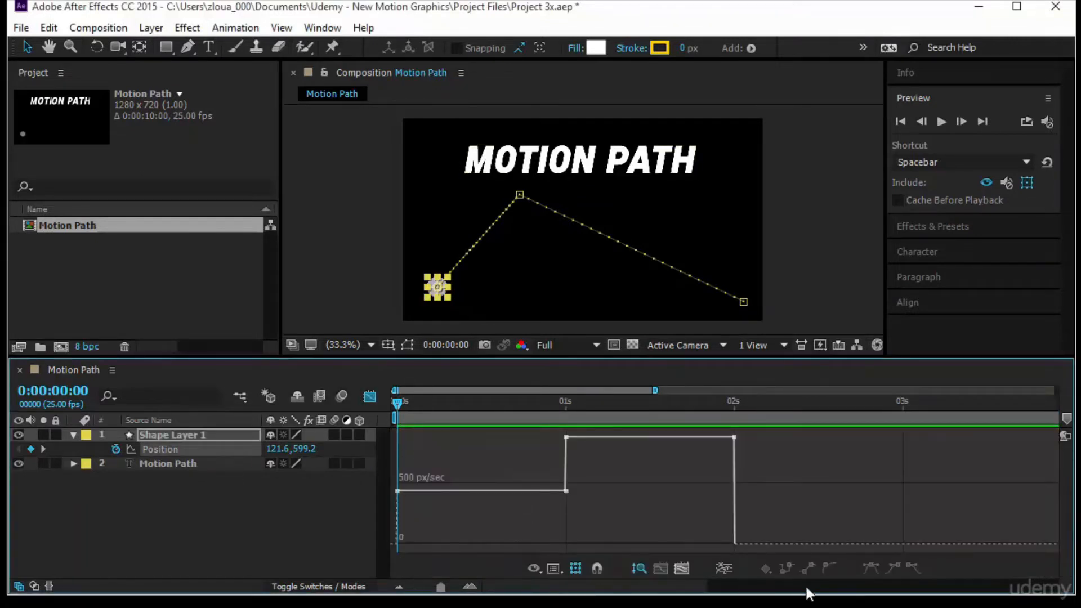
left_click(175, 449)
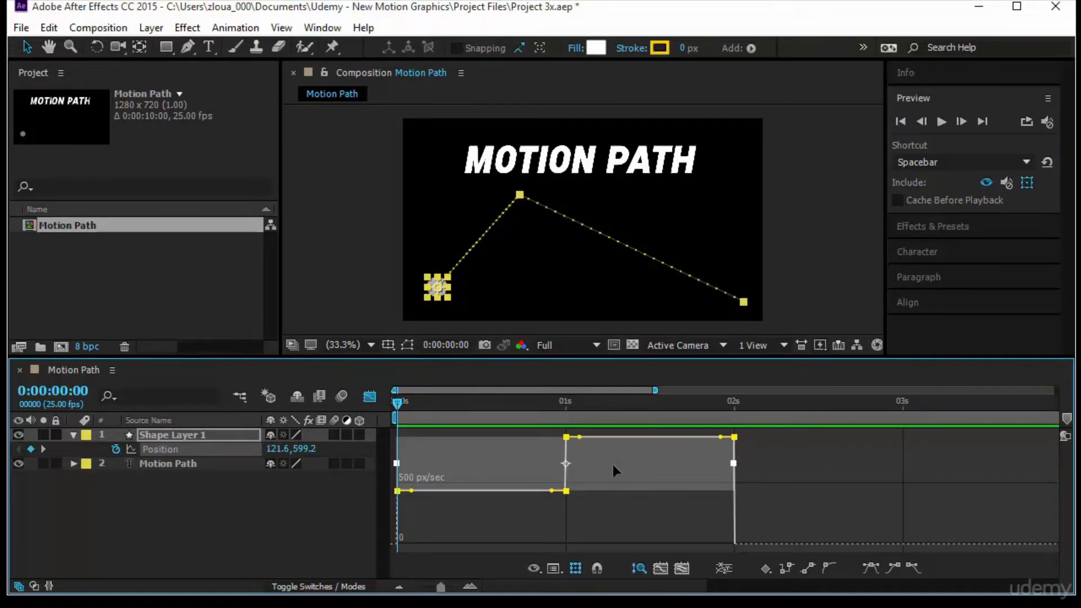
left_click(366, 397)
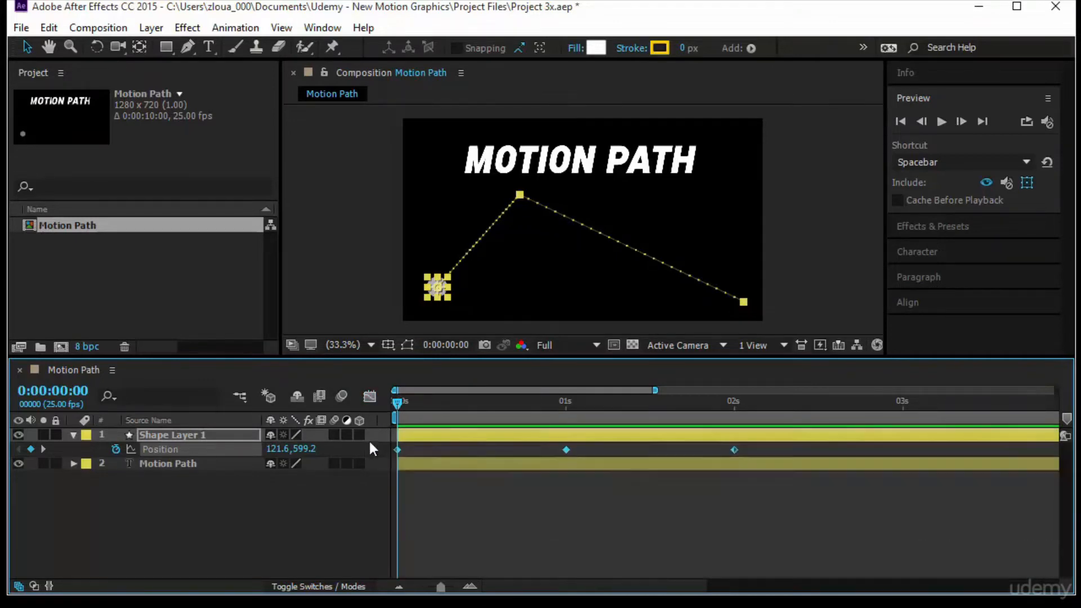
left_click(461, 509)
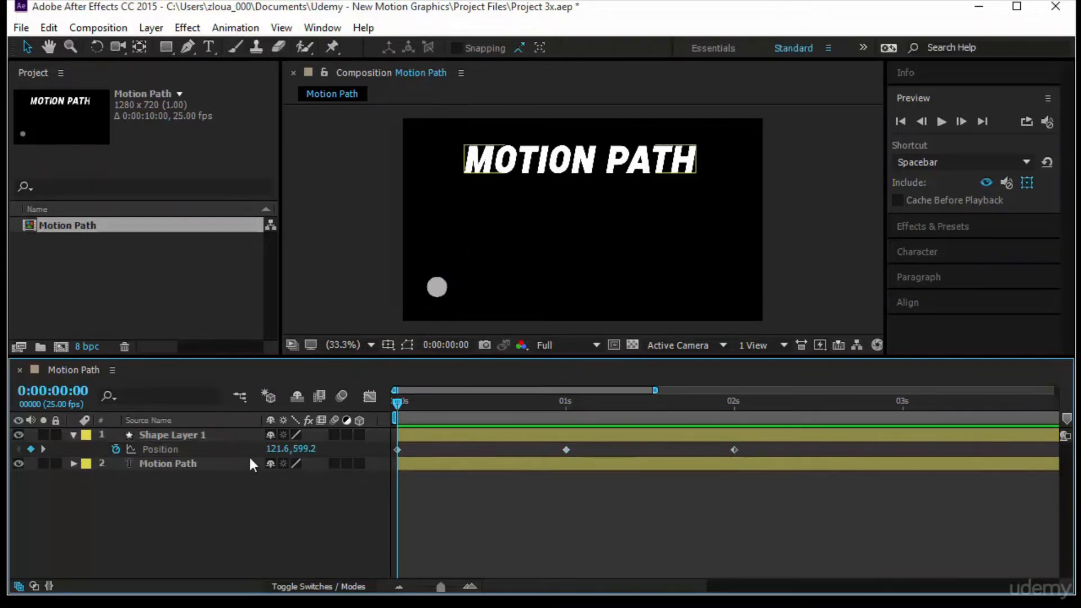
Select all three Position keyframes of Shape Layer 1 and apply Easy Ease to them
left_click(173, 448)
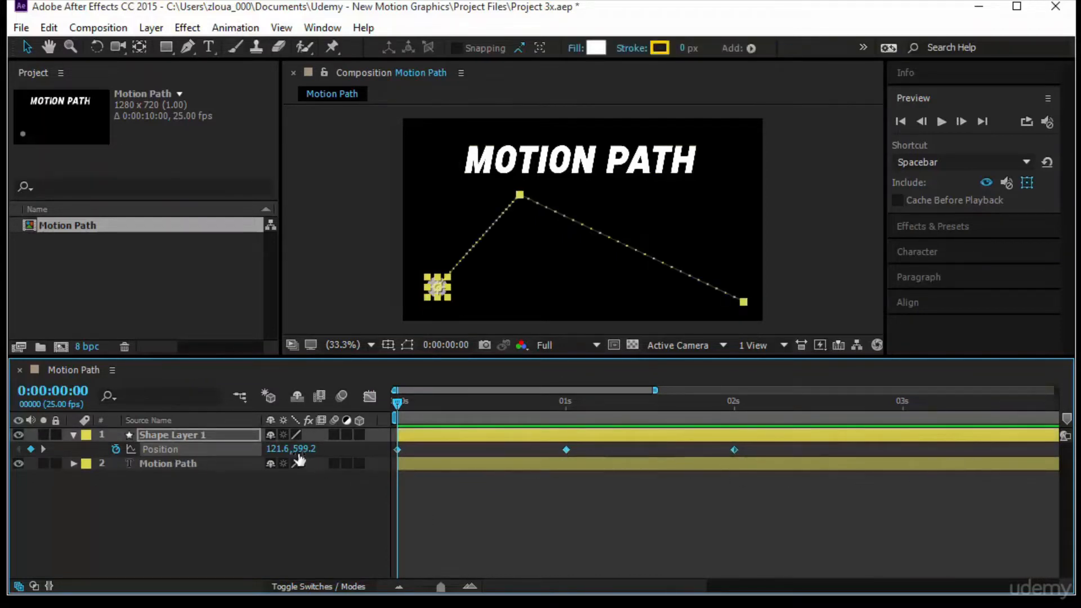
right_click(566, 450)
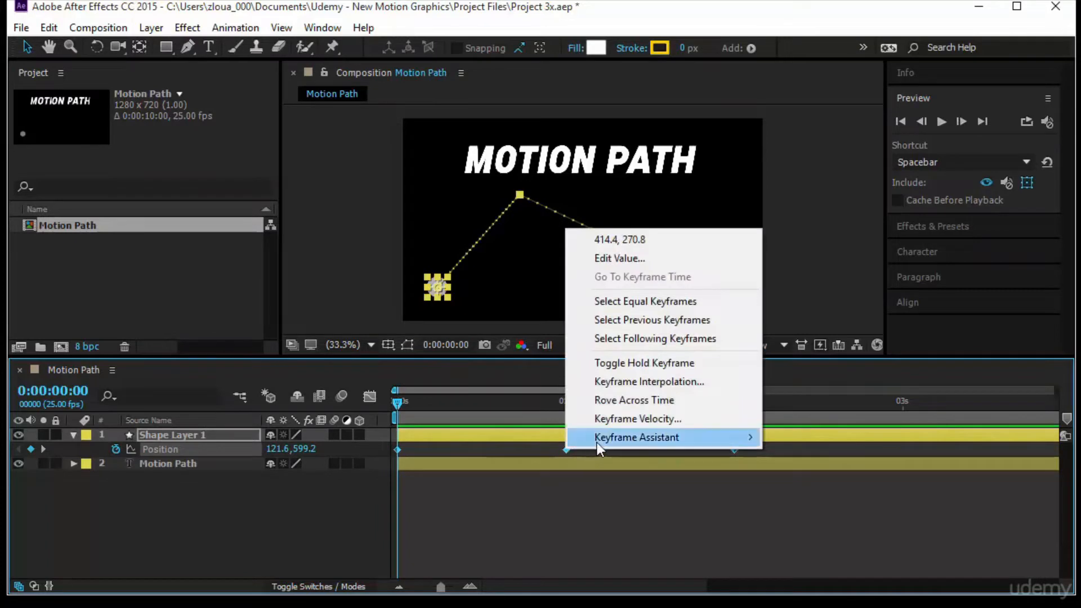
mouse_move(597, 441)
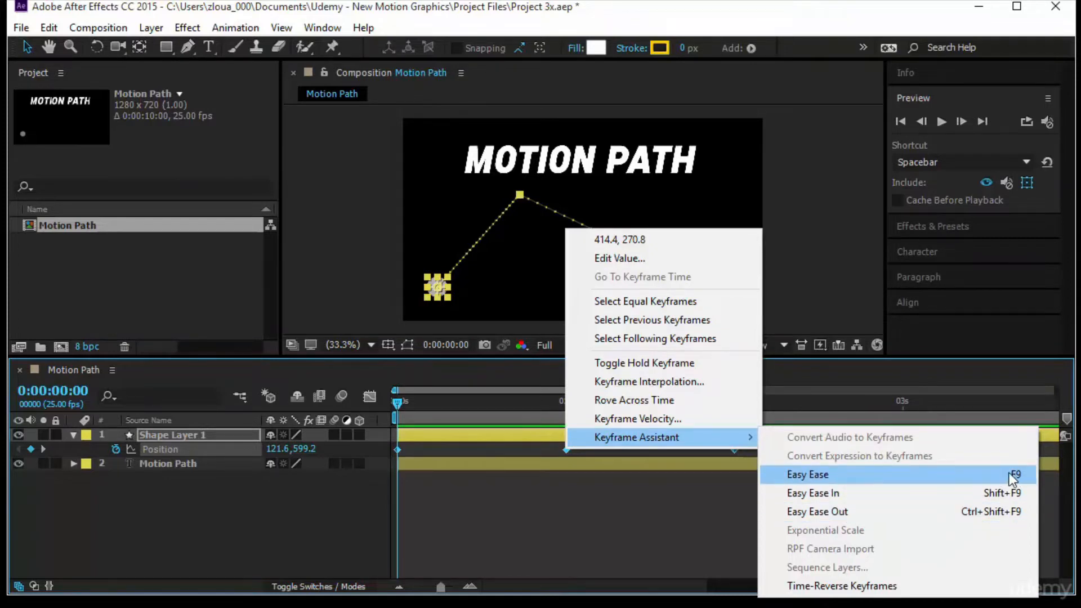
left_click(901, 474)
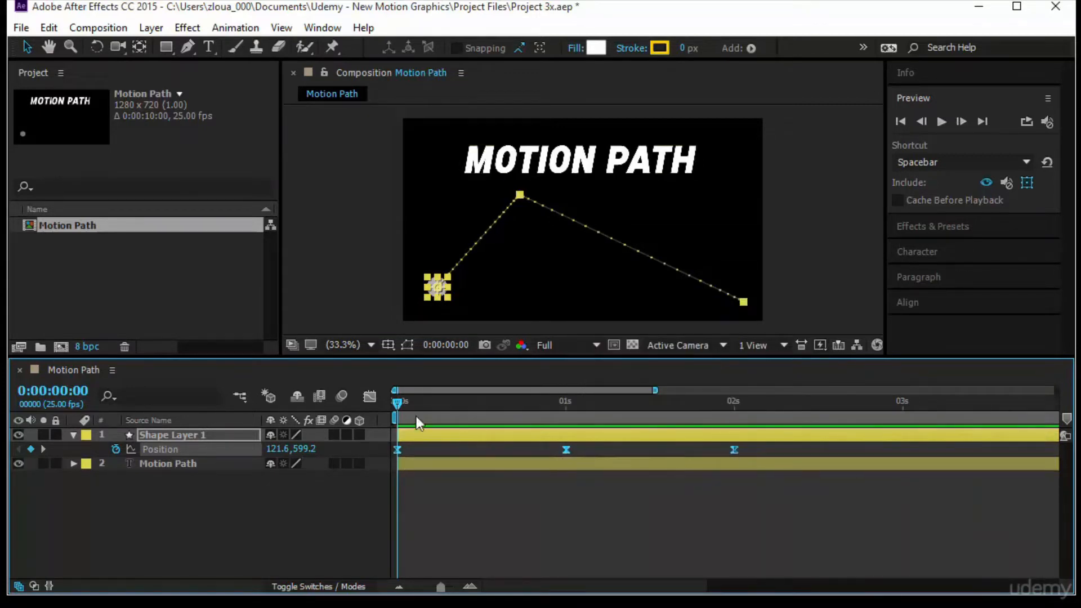
Reshape the Position speed graph to peak late in each segment by adjusting the first and middle keyframes' influence handles, and preview the motion
left_click(370, 396)
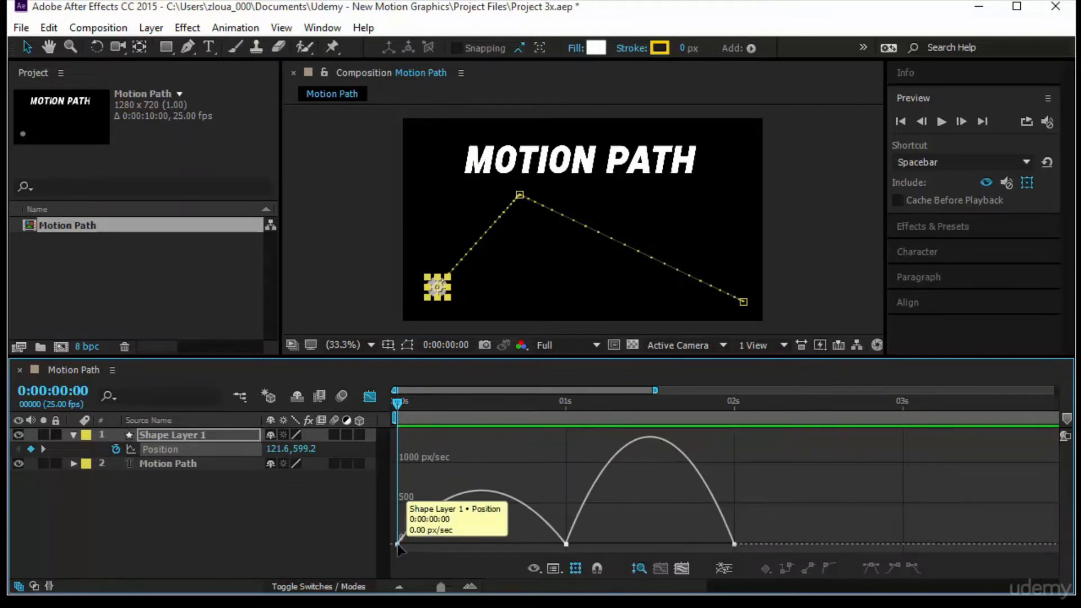
left_click(402, 523)
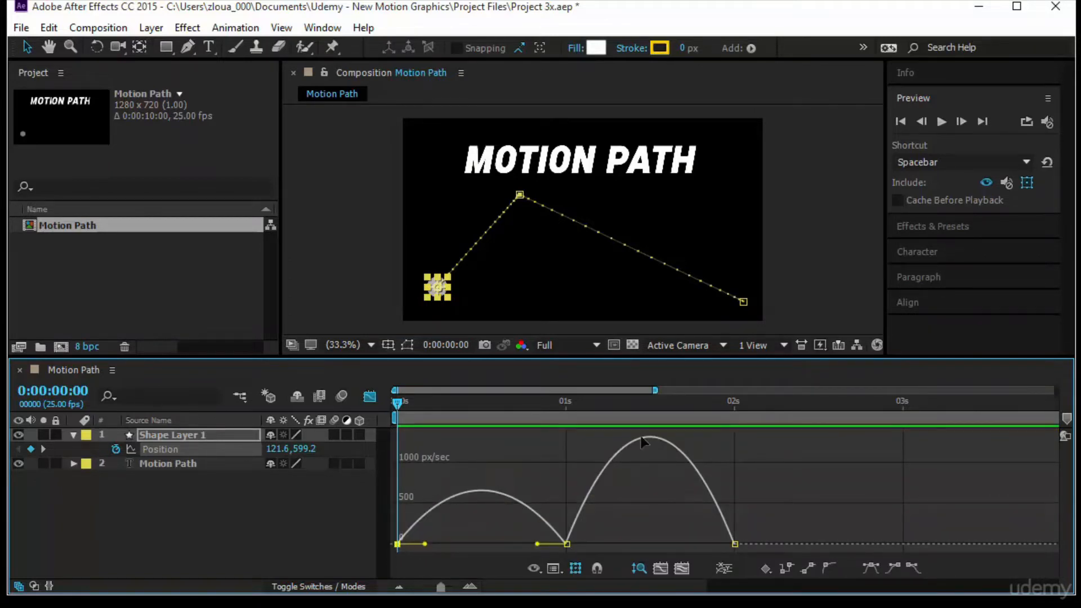
left_click(563, 549)
left_click(566, 544)
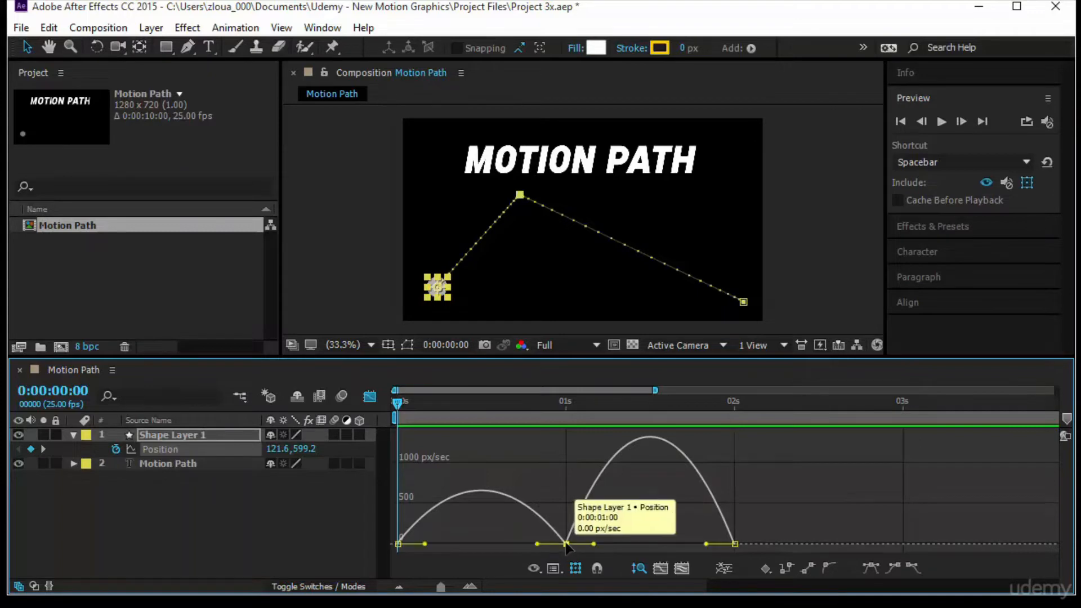
left_click_drag(424, 544, 554, 543)
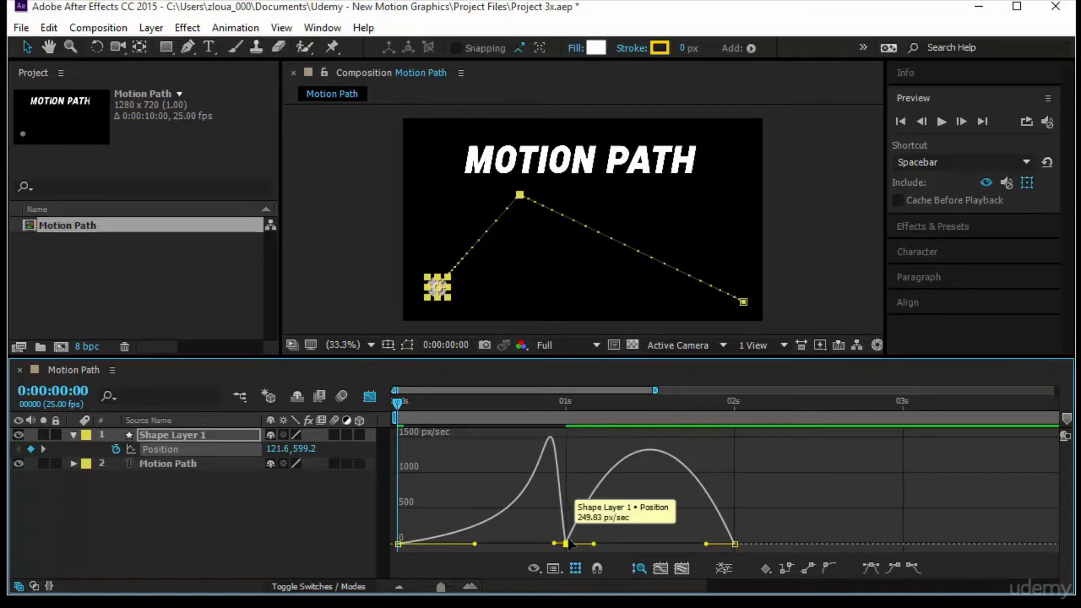
left_click_drag(594, 543, 657, 546)
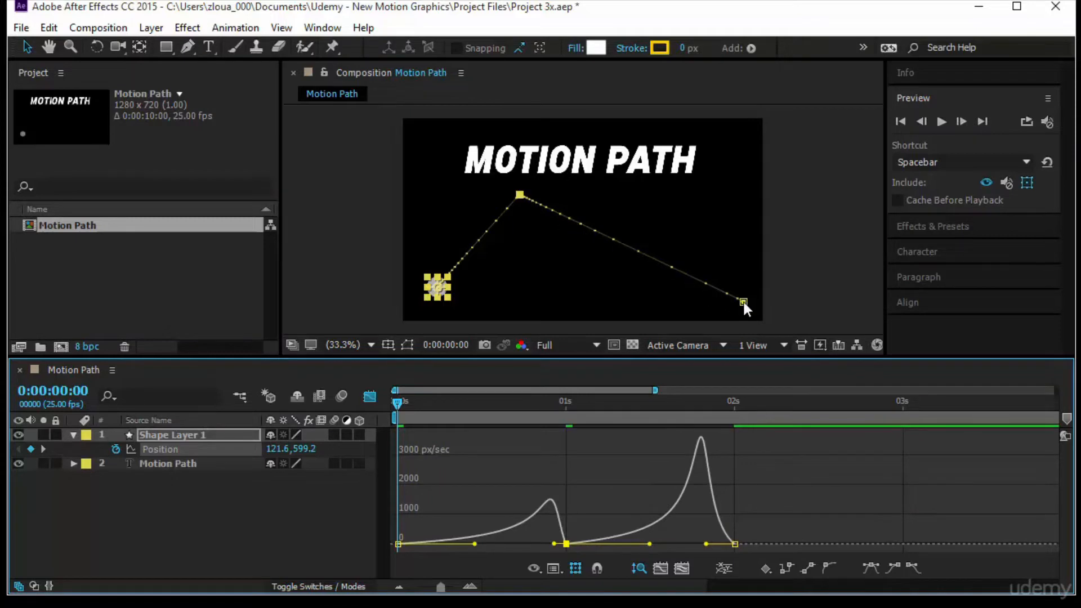
left_click(943, 121)
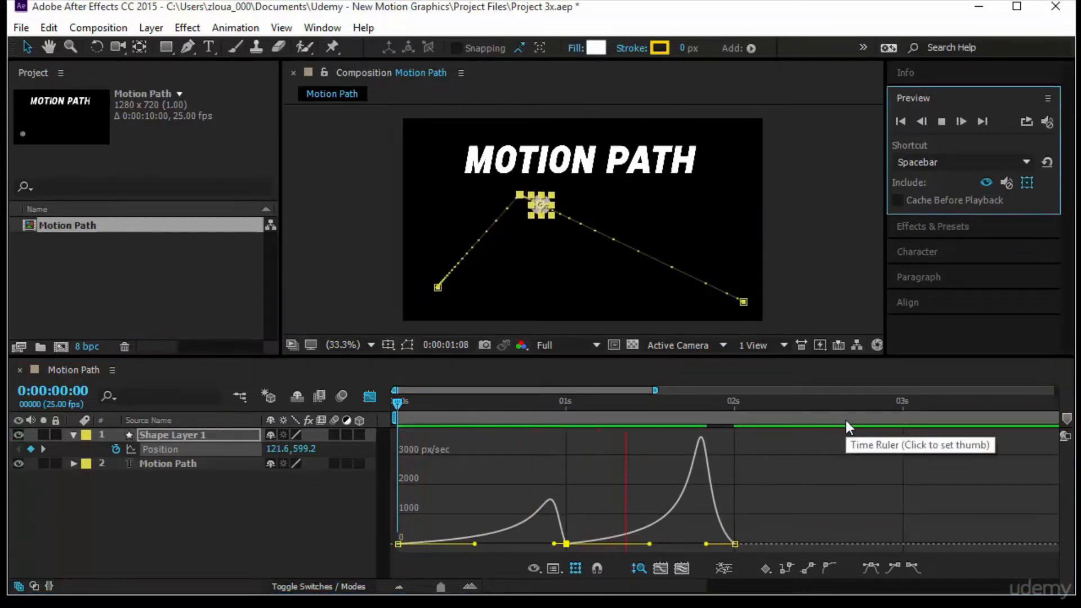
Compare the keyframes in the layer bar view and raise the middle Position keyframe's outgoing speed in the speed graph
left_click(370, 397)
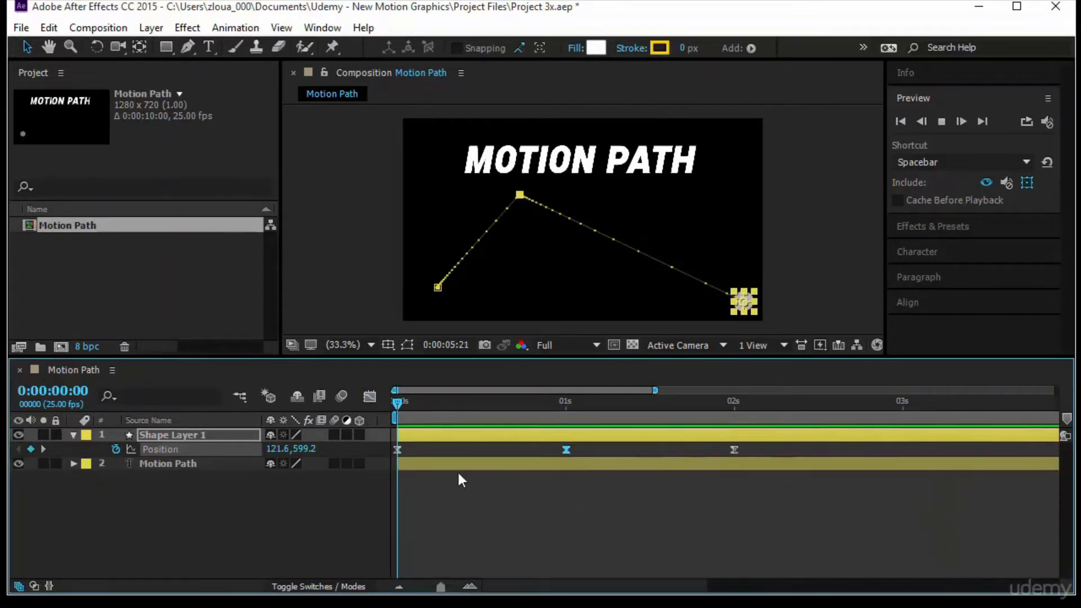
left_click(376, 395)
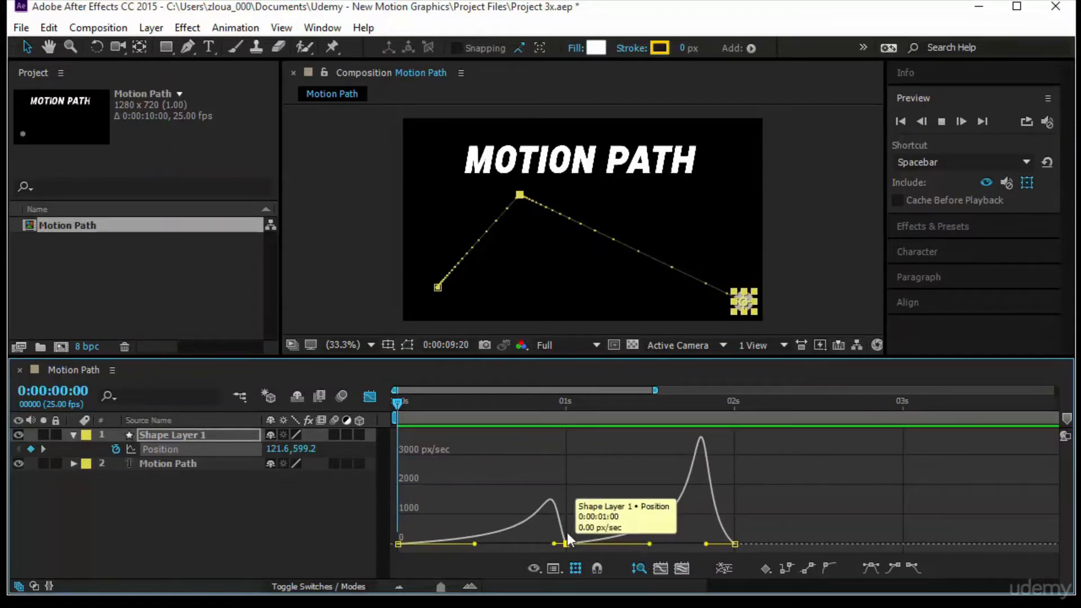
left_click_drag(567, 540, 568, 483)
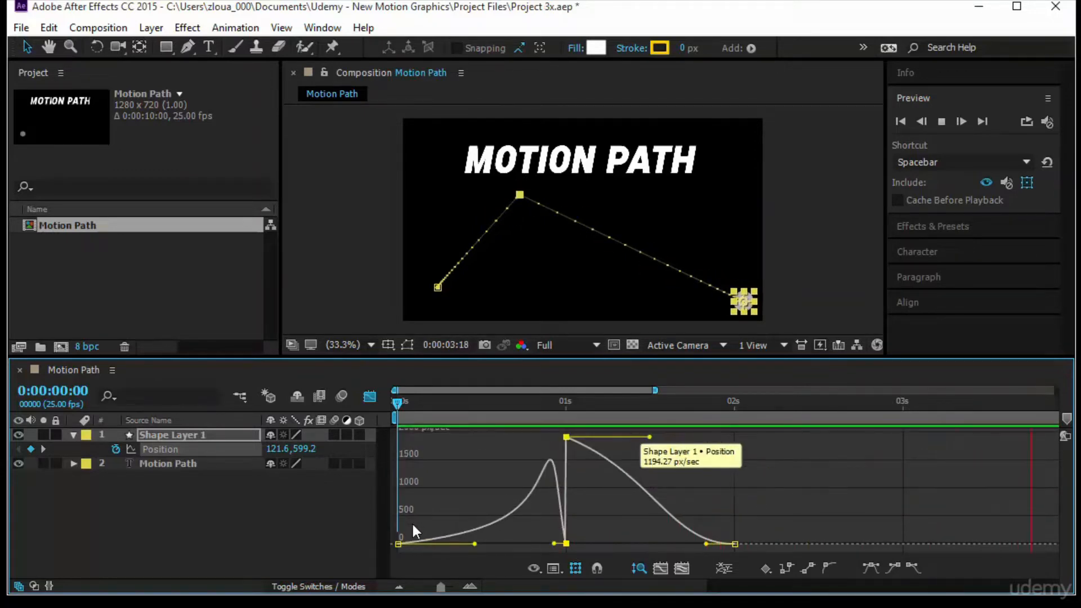
Convert all Position keyframes to Linear in the speed graph and deselect them
left_click(168, 448)
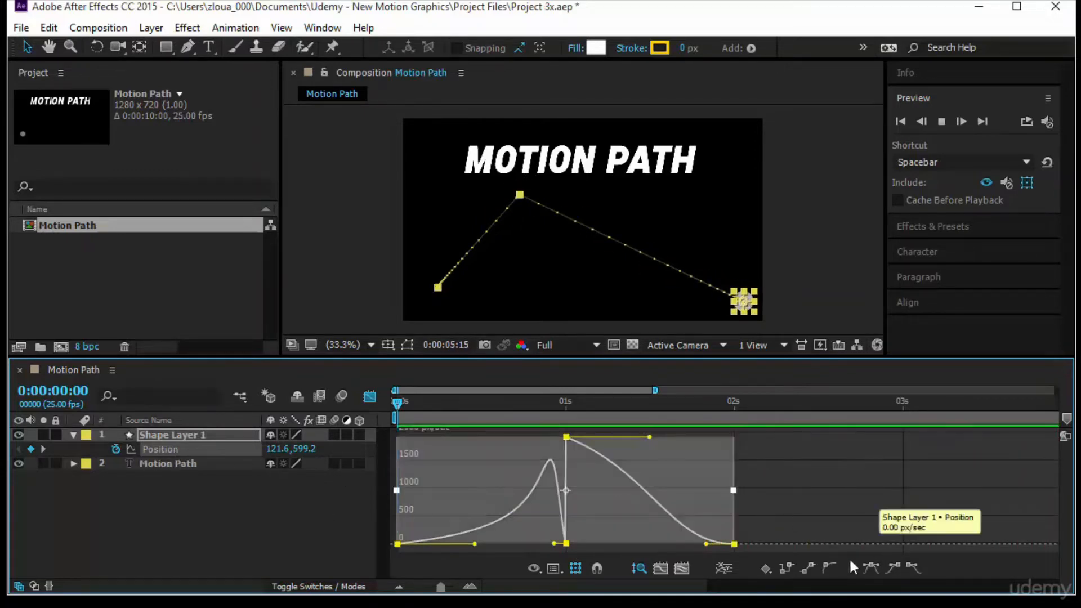
left_click(809, 565)
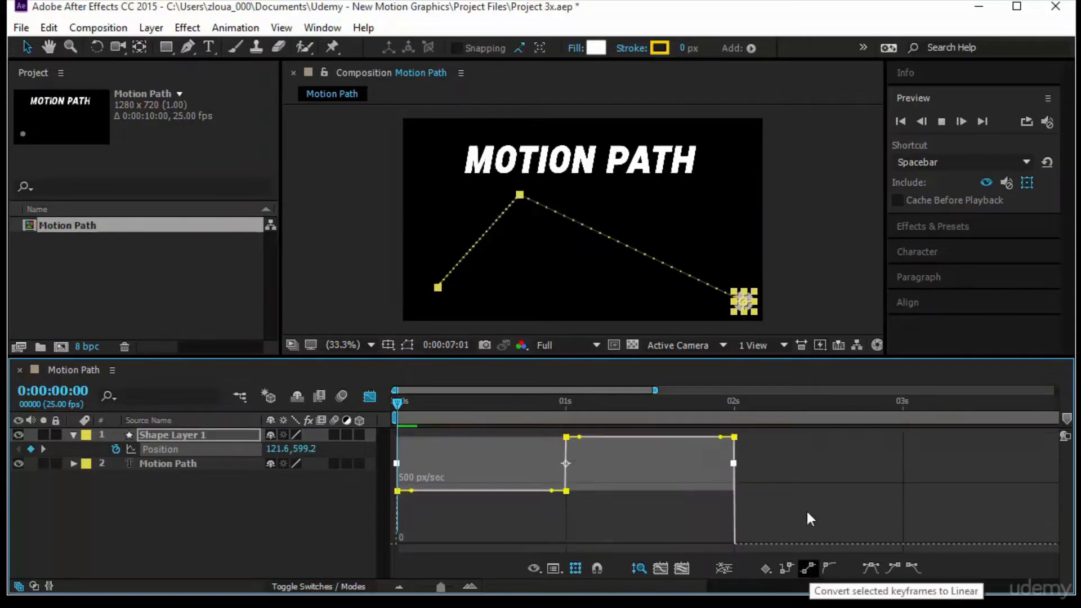
left_click(442, 512)
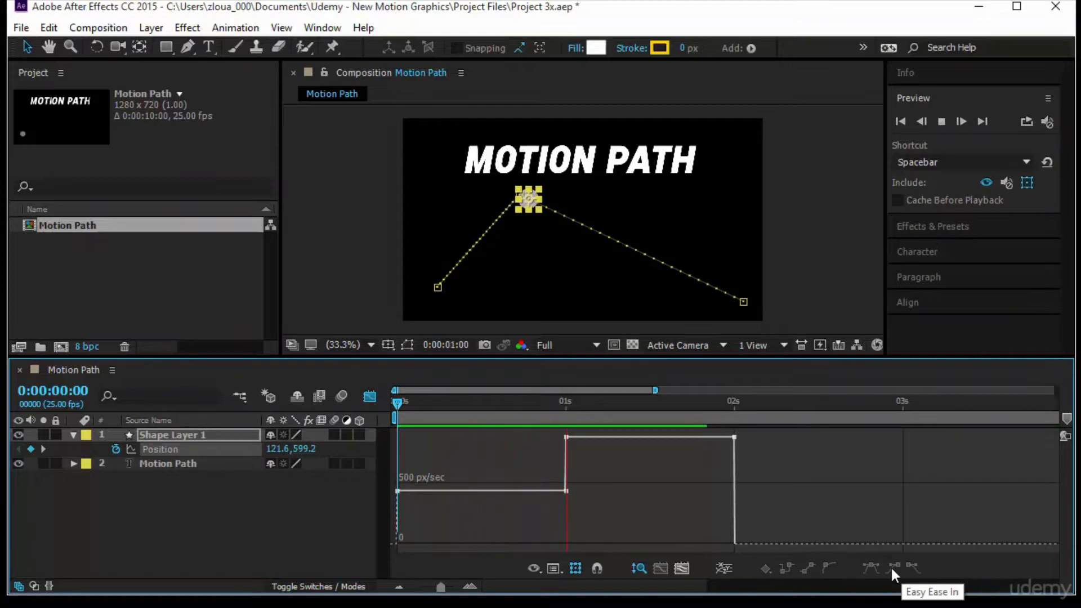
Apply Easy Ease Out to the first Position keyframe and scrub to 0:00:00:06 in the layer bar view
left_click(399, 492)
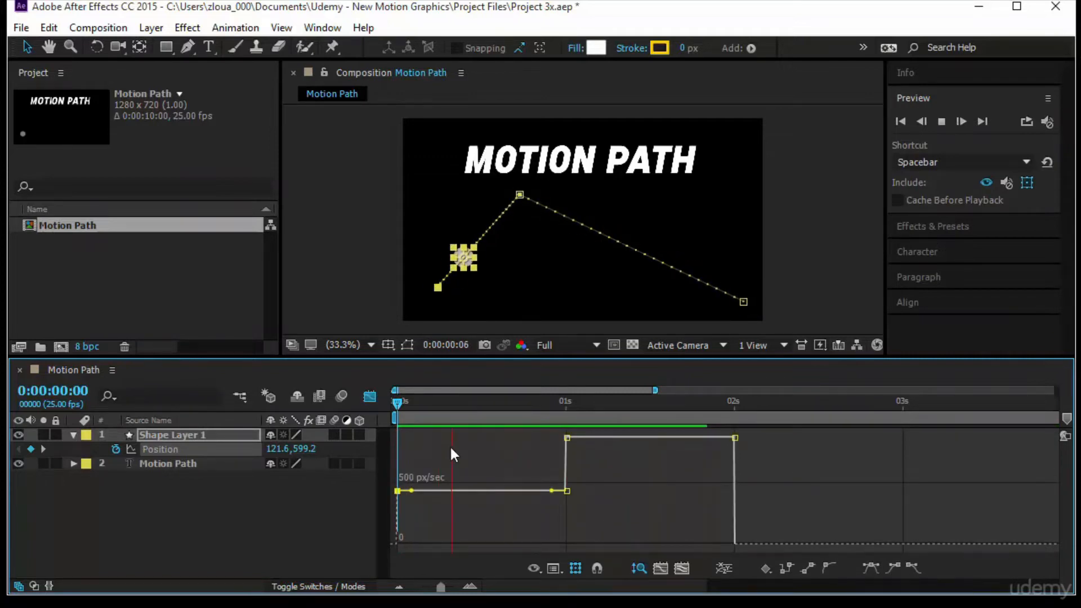
left_click(915, 567)
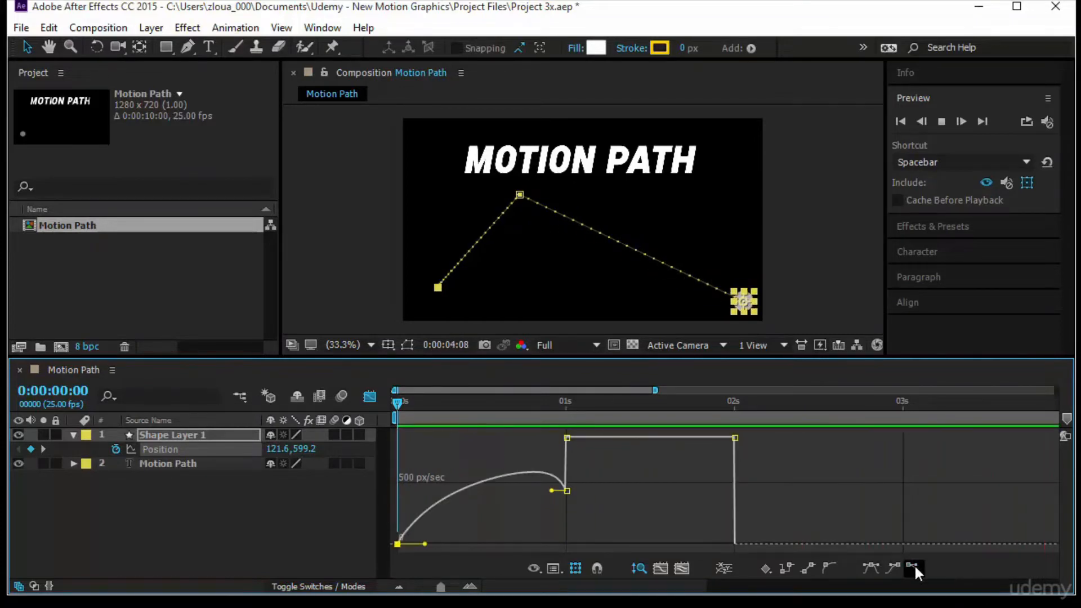
left_click(361, 396)
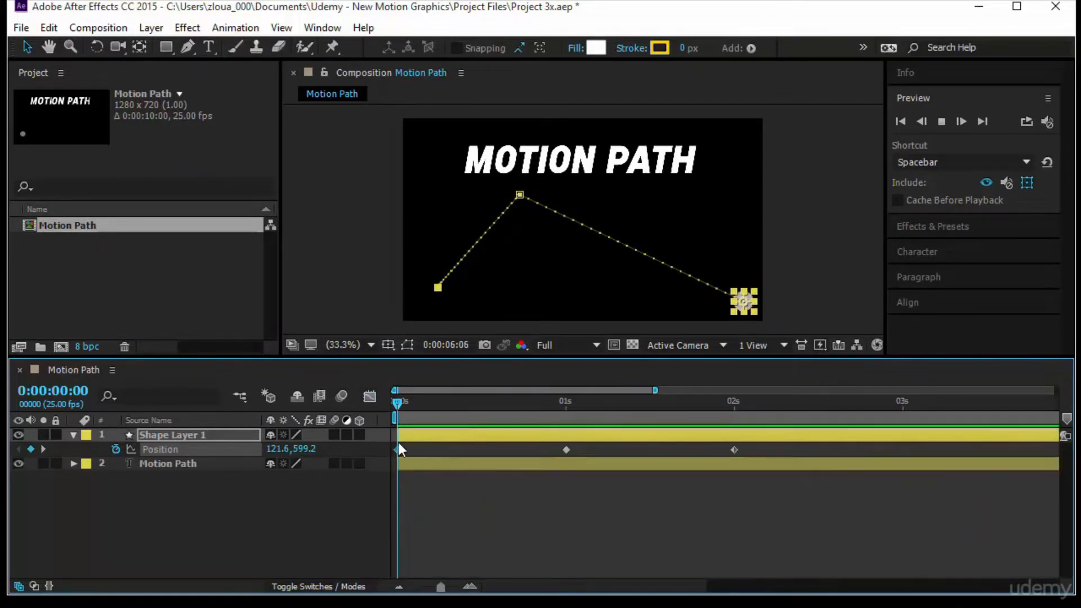
left_click_drag(396, 403, 439, 410)
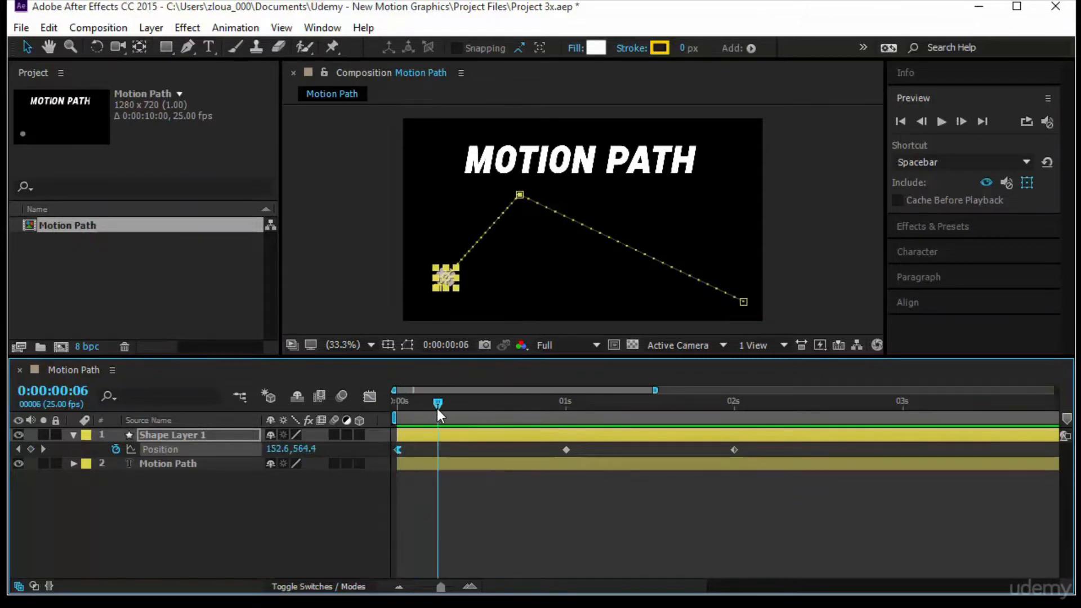
Apply Easy Ease In to the last Position keyframe at 2 seconds and view its icon among the layer bars
left_click(369, 396)
left_click_drag(722, 453, 755, 434)
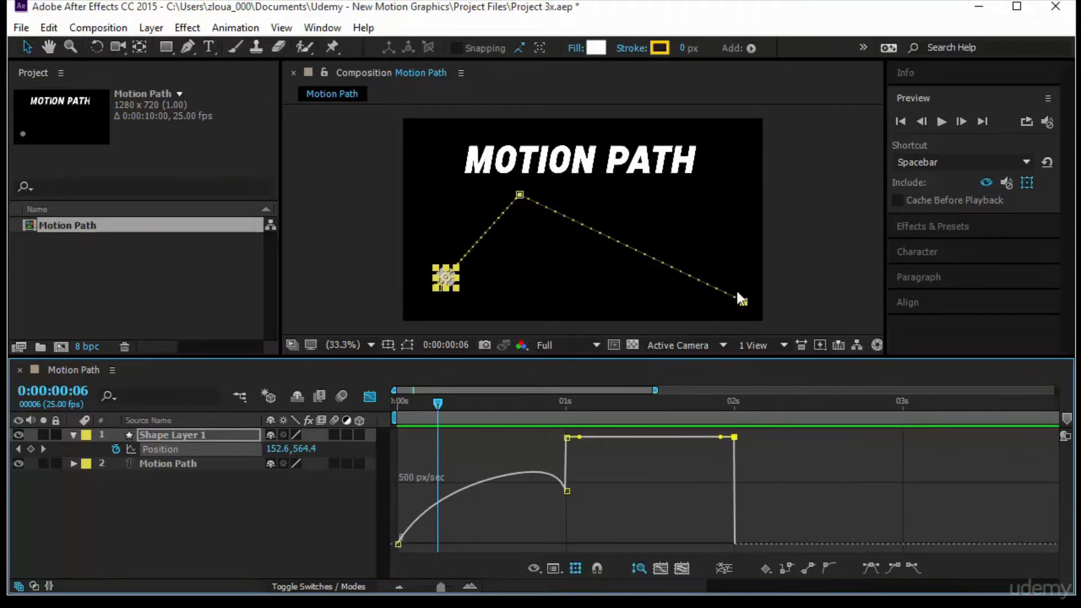
left_click(894, 568)
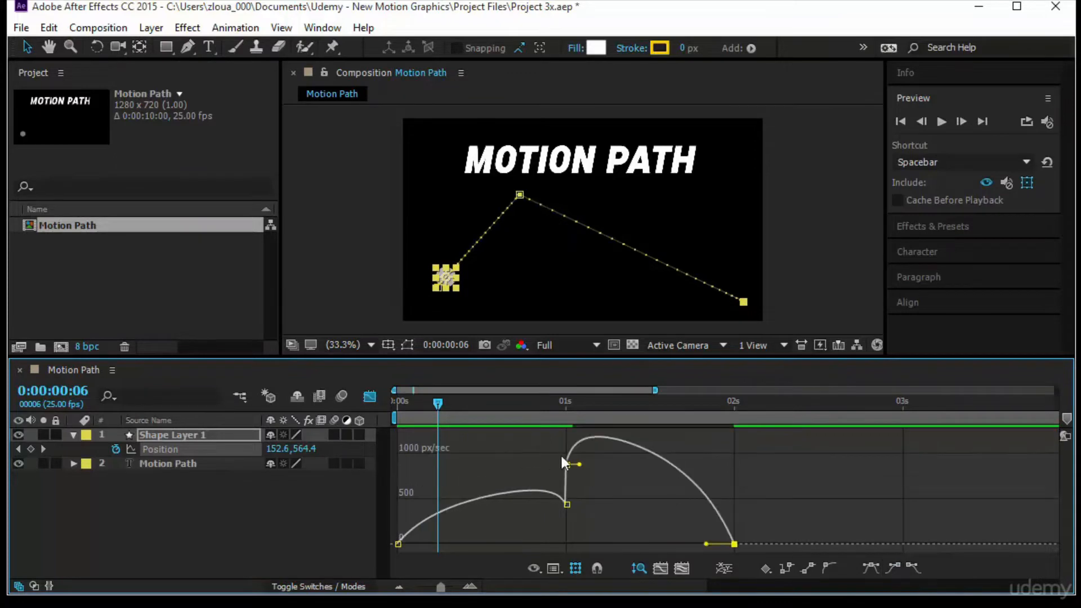
mouse_move(595, 442)
left_click(370, 396)
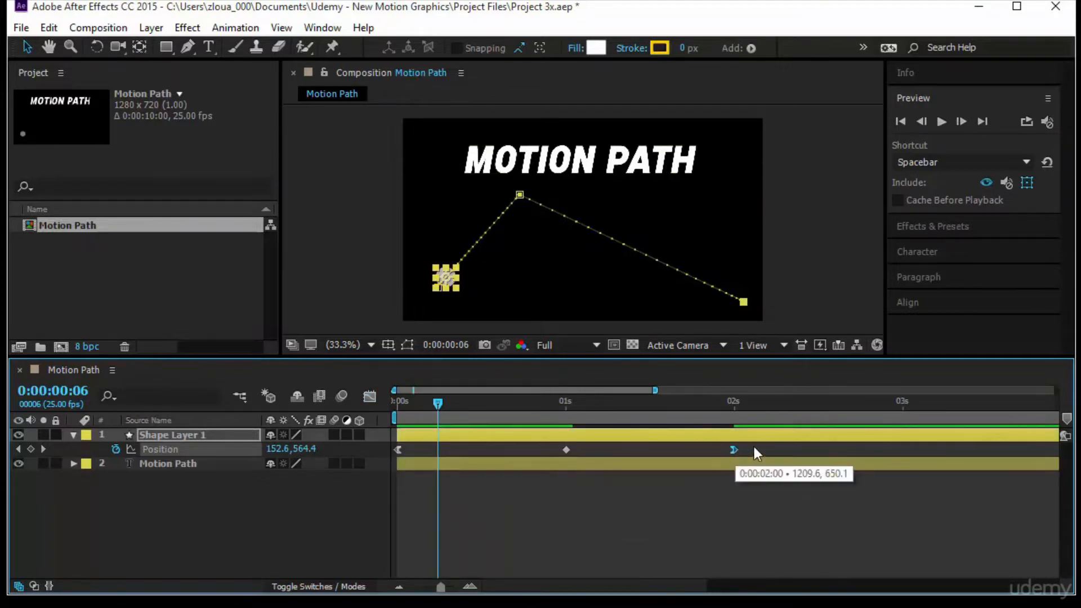
Return to the start and apply both Easy Ease In and Easy Ease Out to the middle Position keyframe in the speed graph
left_click(370, 397)
key("Home")
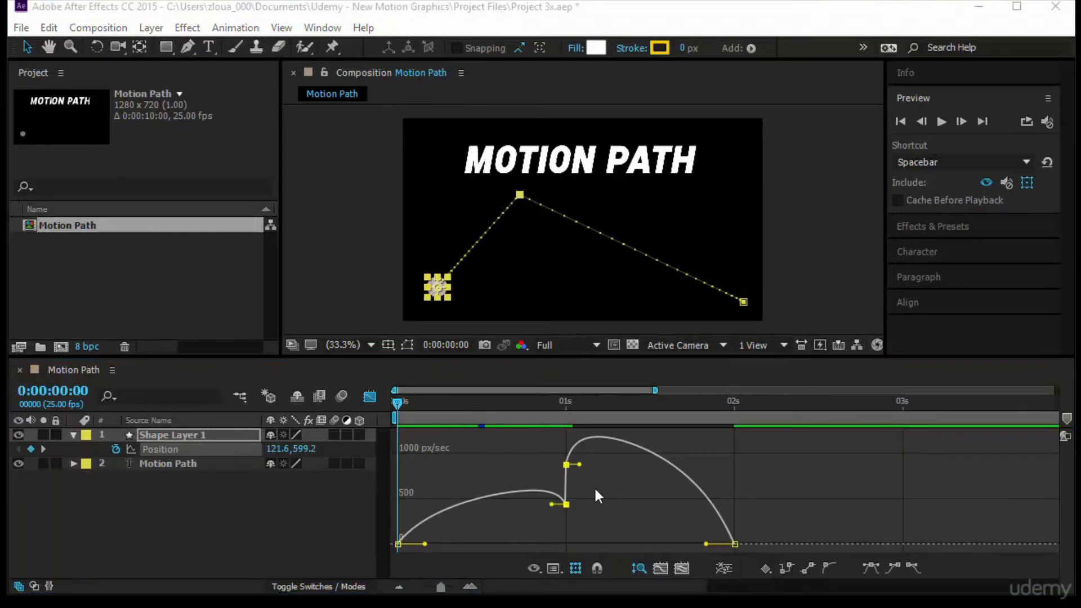
left_click_drag(590, 461, 549, 514)
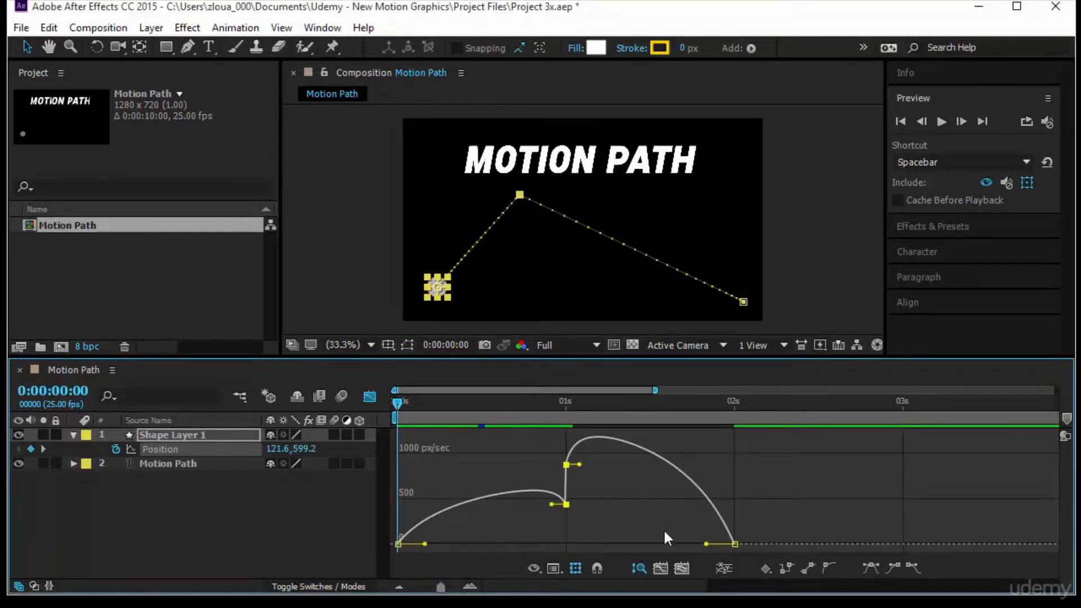
left_click(891, 568)
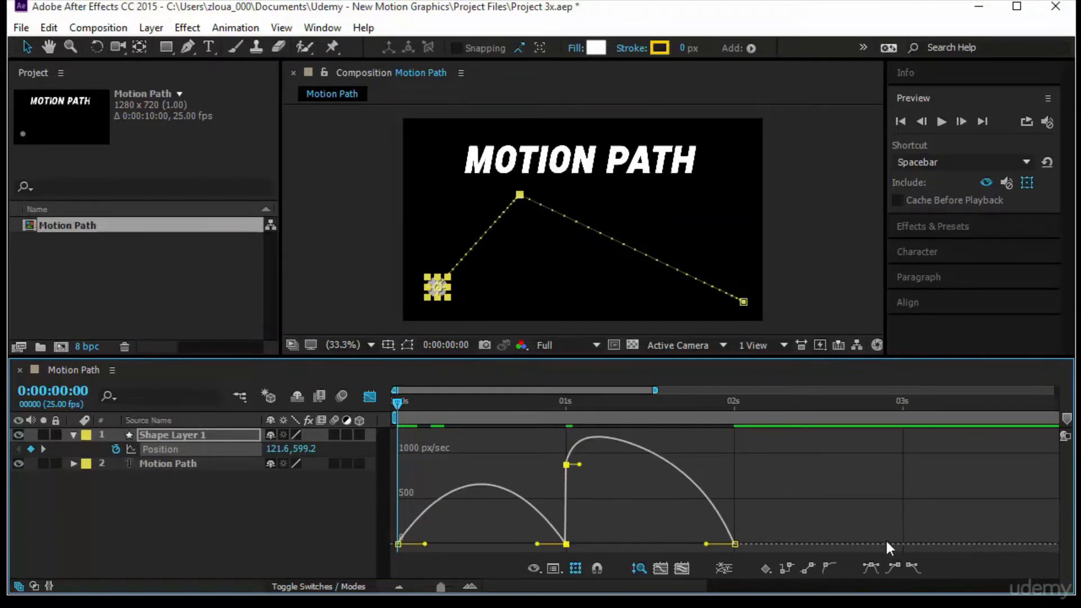
left_click(914, 563)
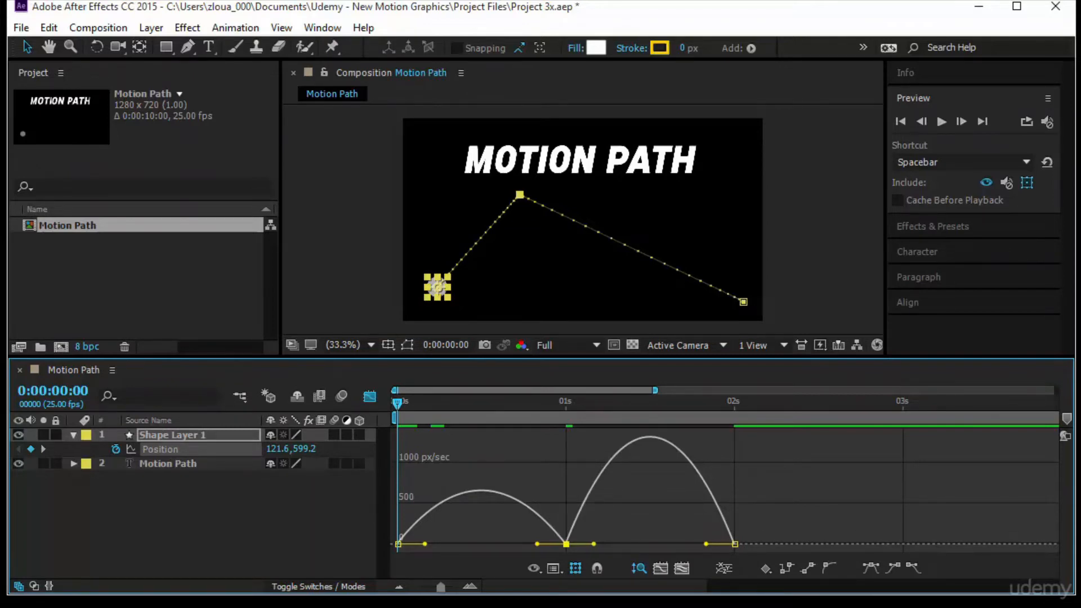
Scrub to 0:00:00:06 and back to the start, viewing the eased Position keyframes in the layer bar view
left_click_drag(397, 403, 438, 403)
left_click(374, 393)
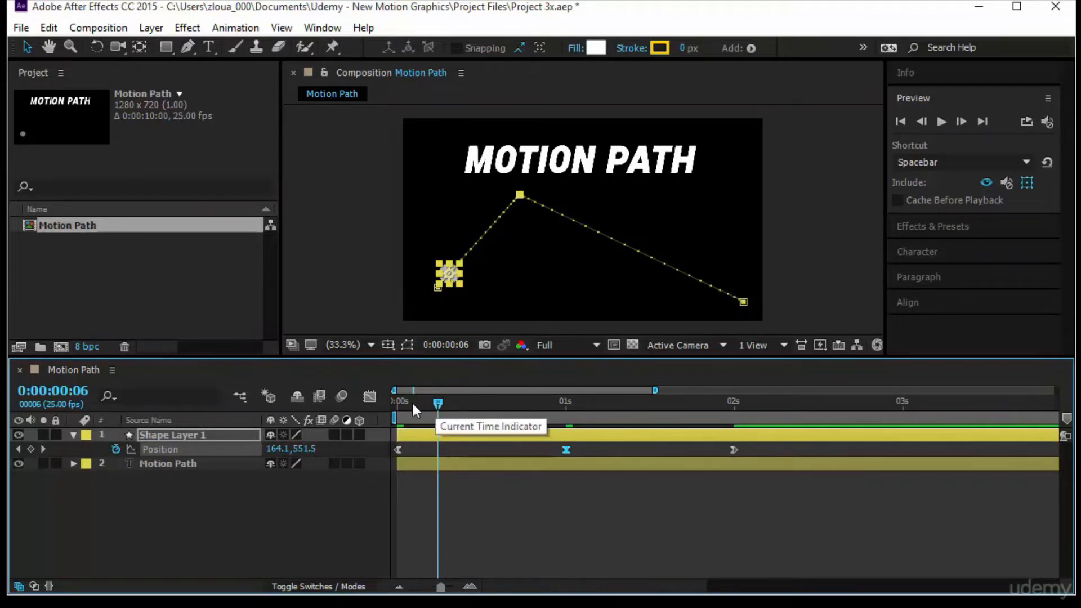
left_click_drag(413, 404, 246, 440)
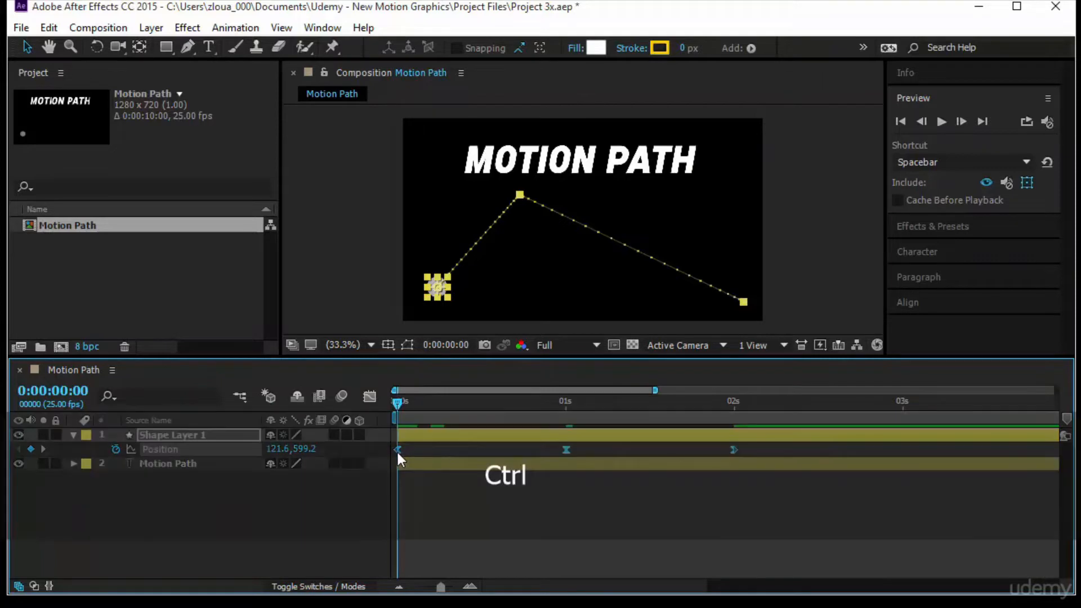
Convert all of the circle's Position keyframes back to linear and check their speed graph before returning to the layer bars
left_click(397, 450, "ctrl")
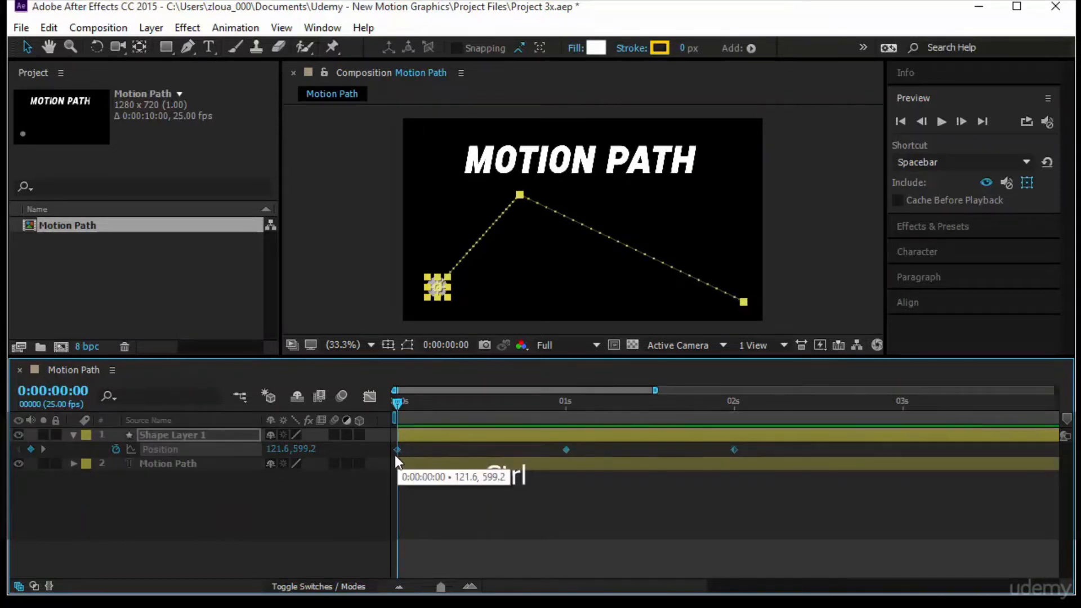
left_click(370, 396)
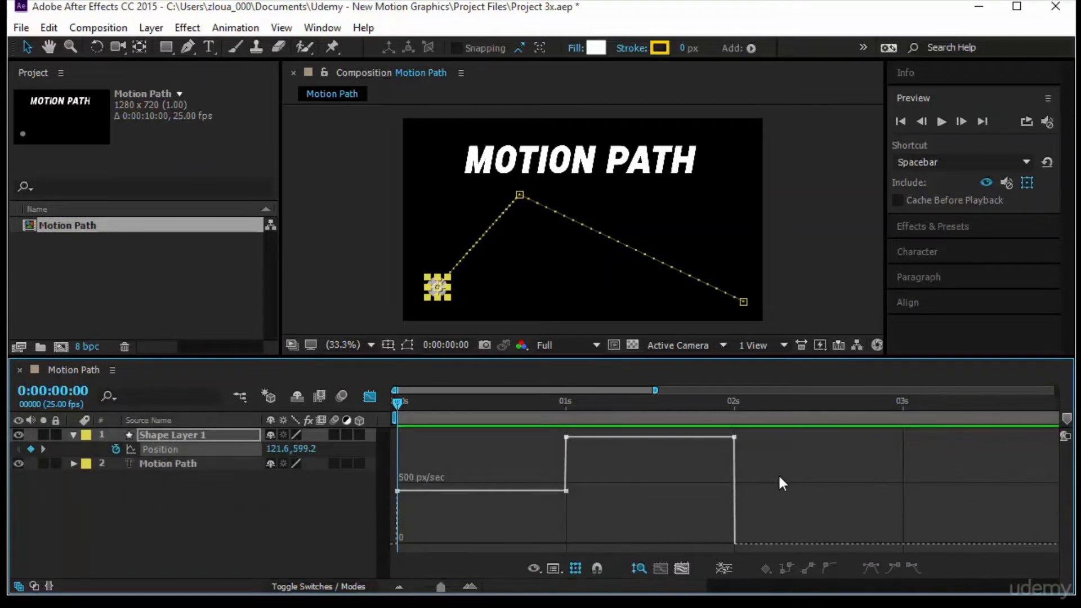
left_click(366, 397)
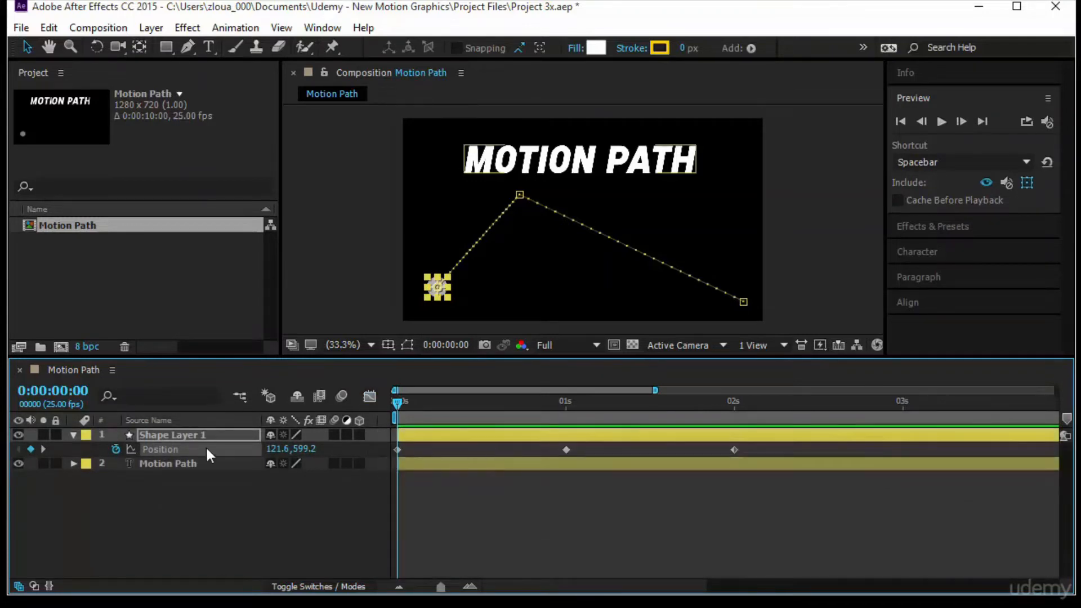
left_click(170, 448)
right_click(397, 450)
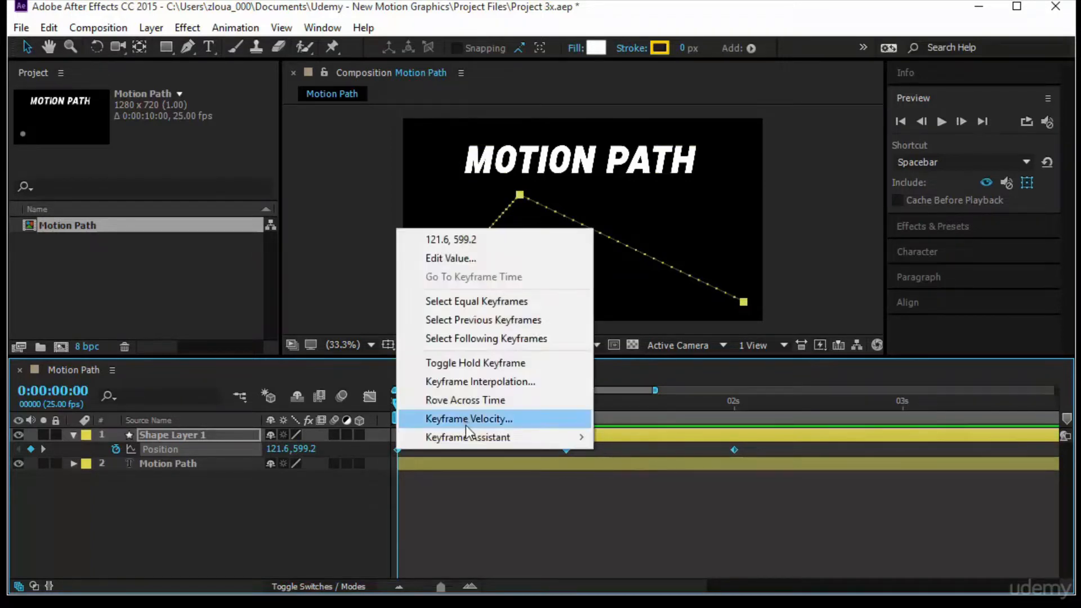
mouse_move(471, 437)
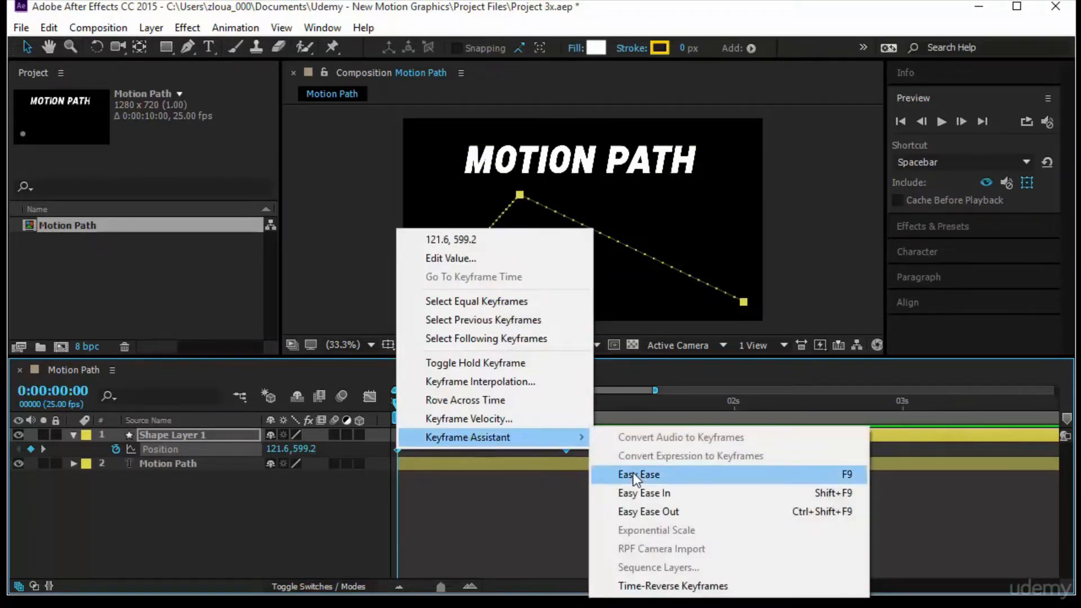
left_click(416, 479)
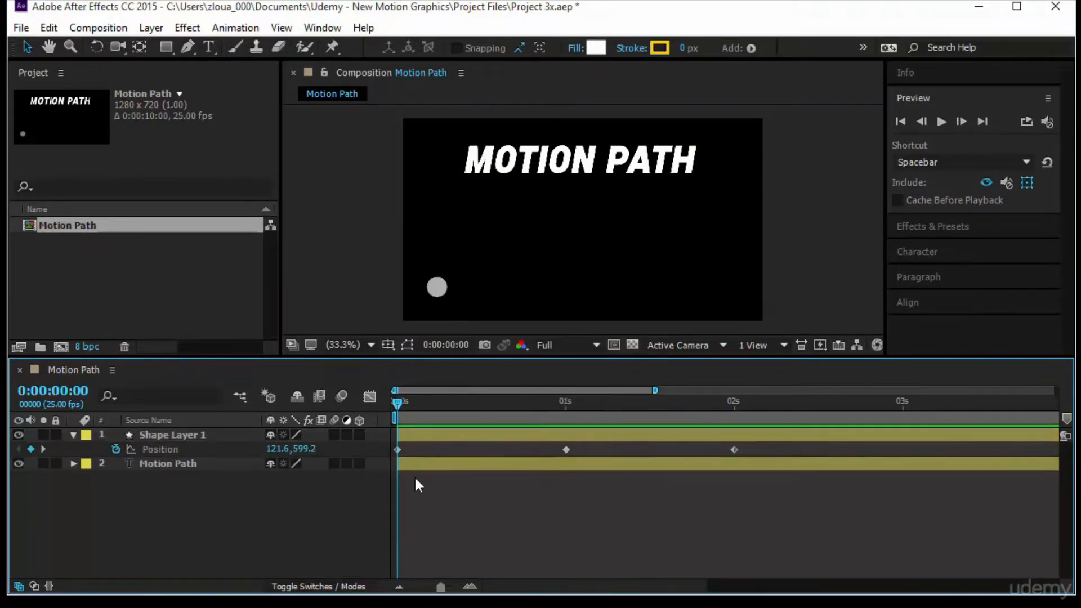
Apply Easy Ease to all Position keyframes of Shape Layer 1 and show their speed graph
left_click(171, 445)
key("F9")
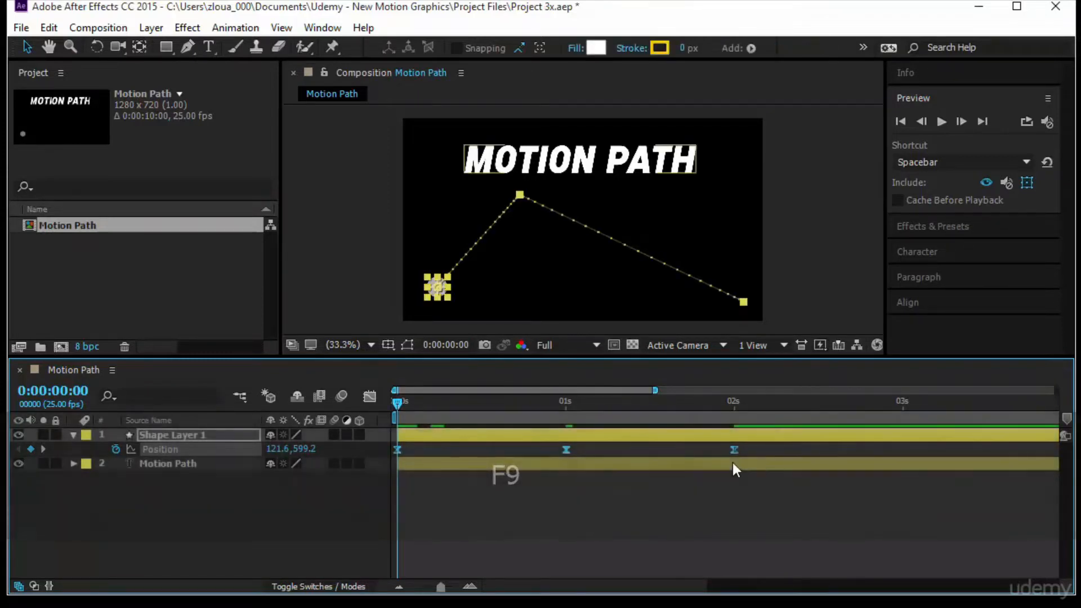
left_click(369, 396)
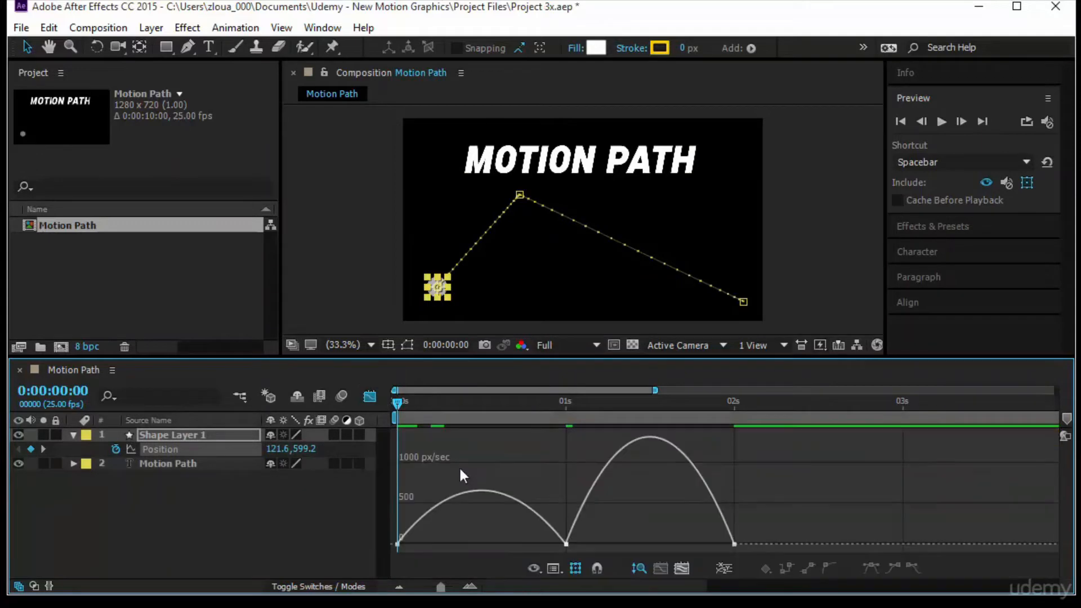
Stretch the middle keyframe's incoming influence handle to the first keyframe and its outgoing handle to the last keyframe in the speed graph
left_click(567, 544)
left_click_drag(536, 546, 387, 541)
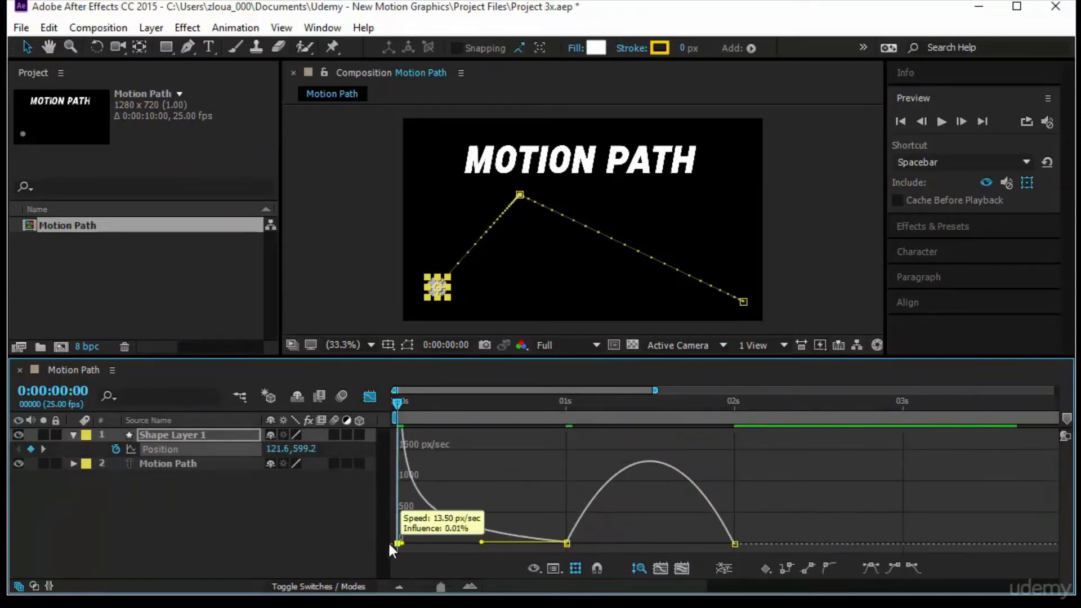
left_click(567, 544)
left_click_drag(595, 545, 739, 541)
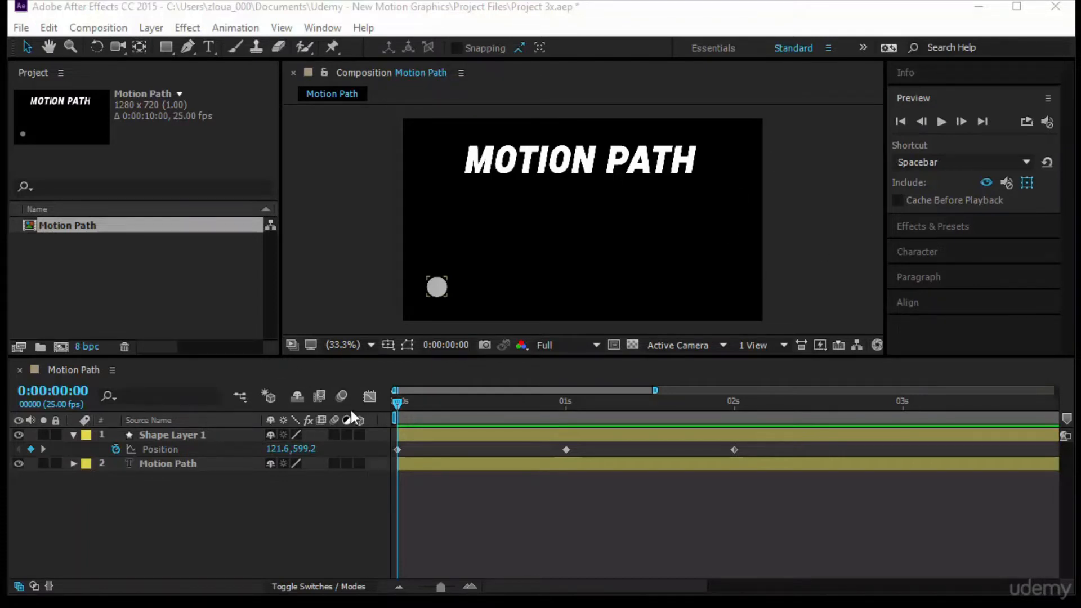
Add a point midway along the circle's second path segment with the Pen tool and angle its handles into a smooth S-shaped curve
left_click(436, 290)
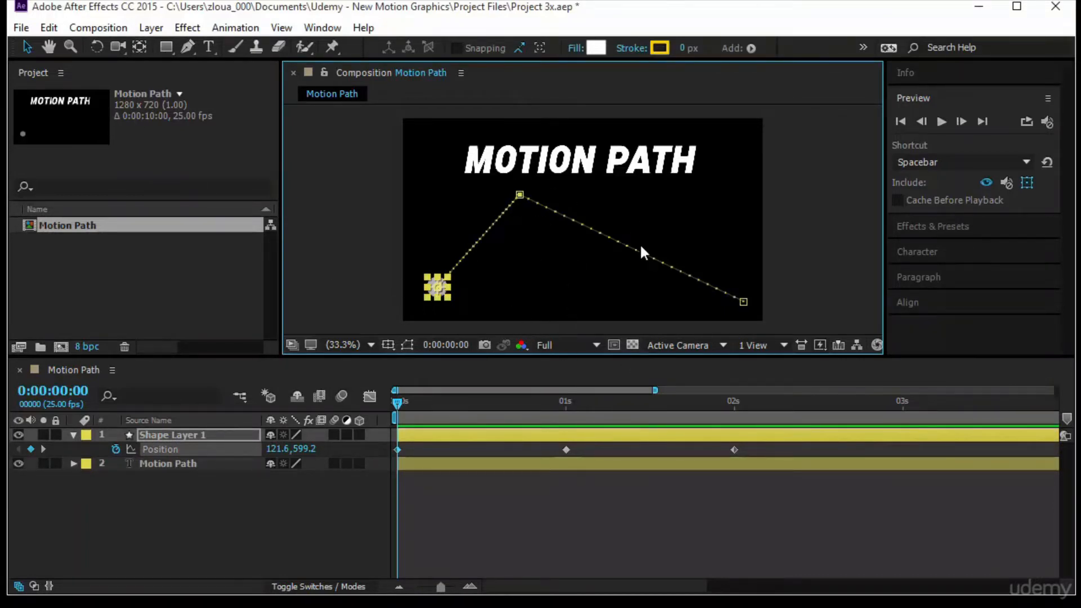
left_click_drag(393, 403, 603, 399)
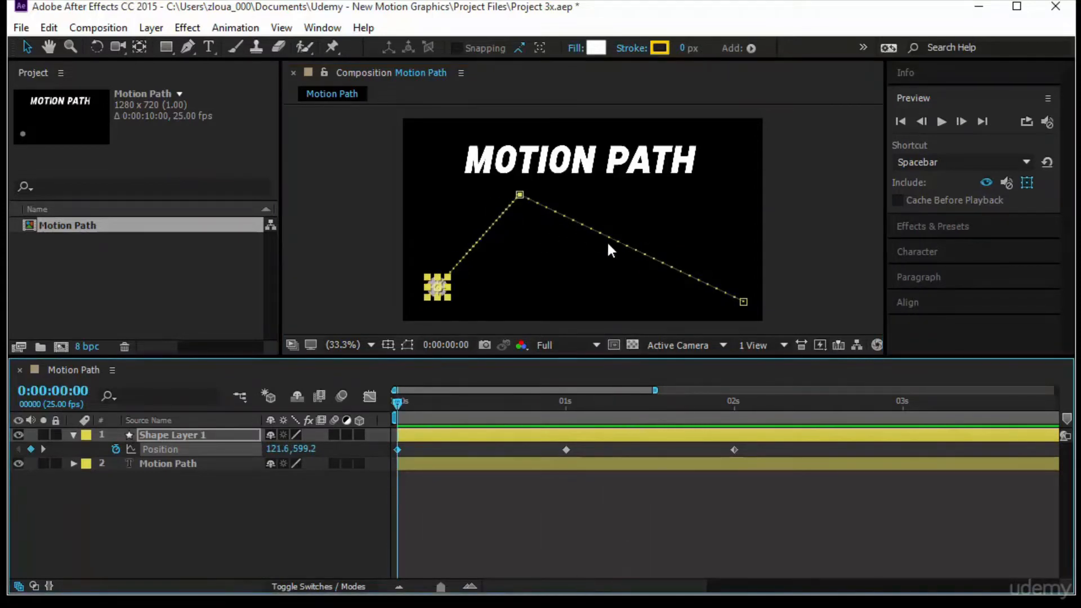
left_click(185, 46)
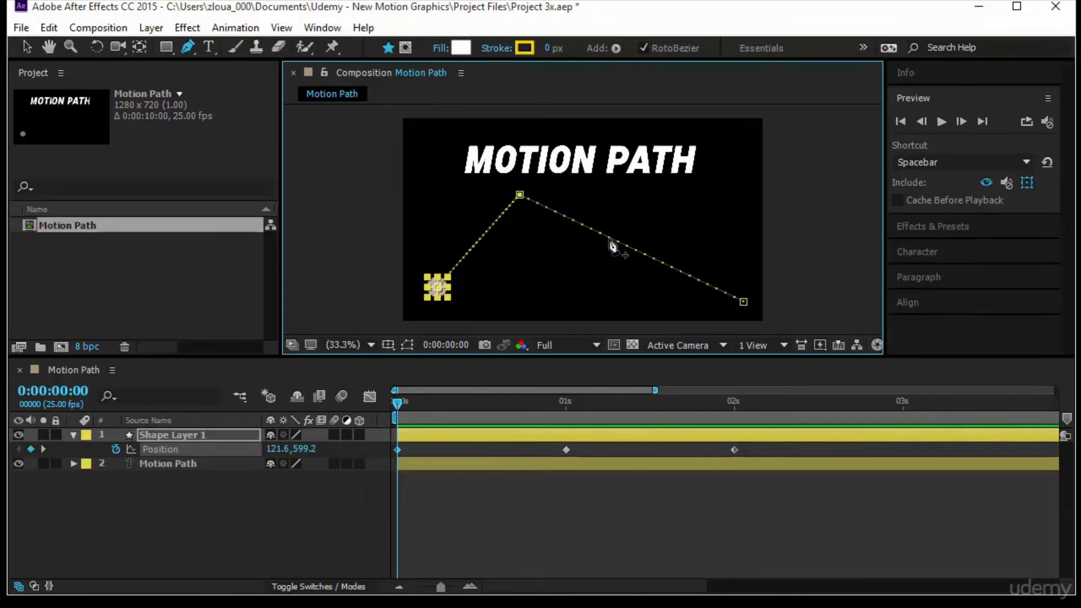
left_click(609, 239)
left_click_drag(608, 237, 588, 274)
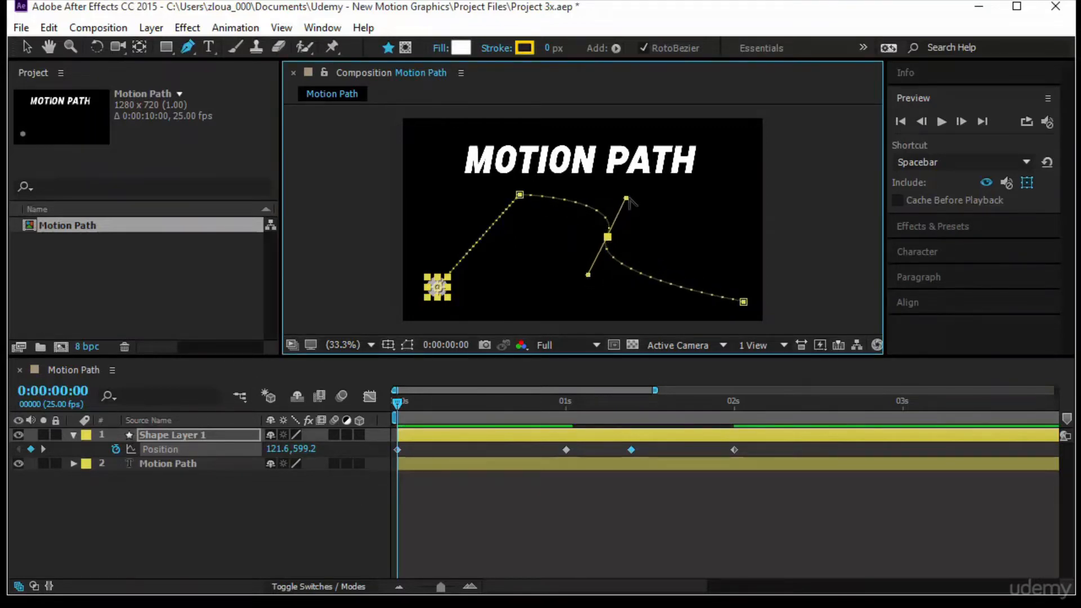
left_click_drag(627, 199, 597, 278)
left_click_drag(622, 180, 686, 228)
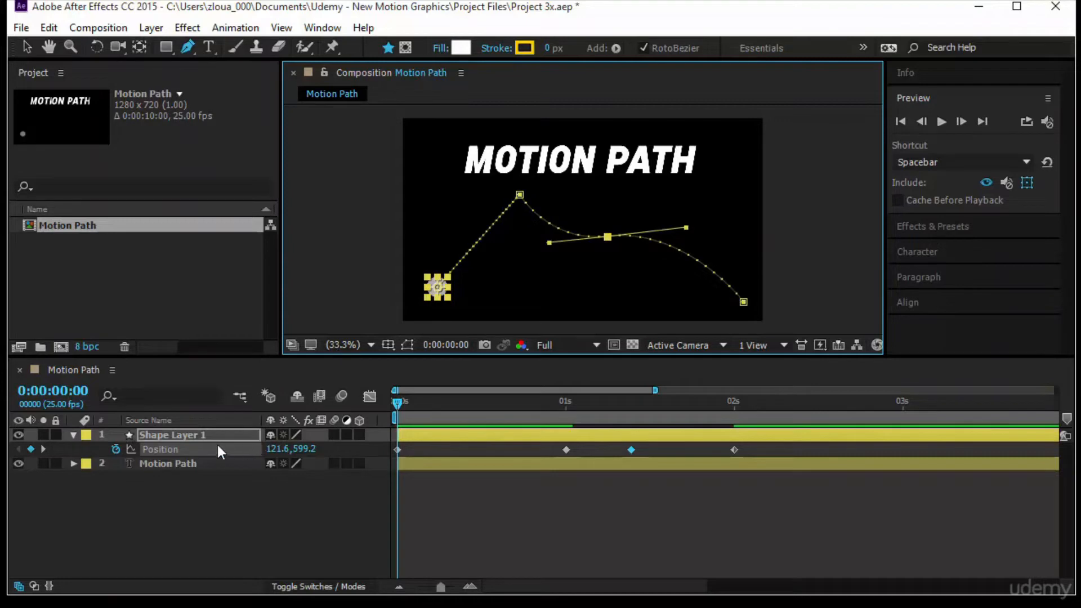
Move the second Position keyframe earlier to about 0:00:00:19 and the third slightly later to about 0:00:01:11
left_click(168, 448)
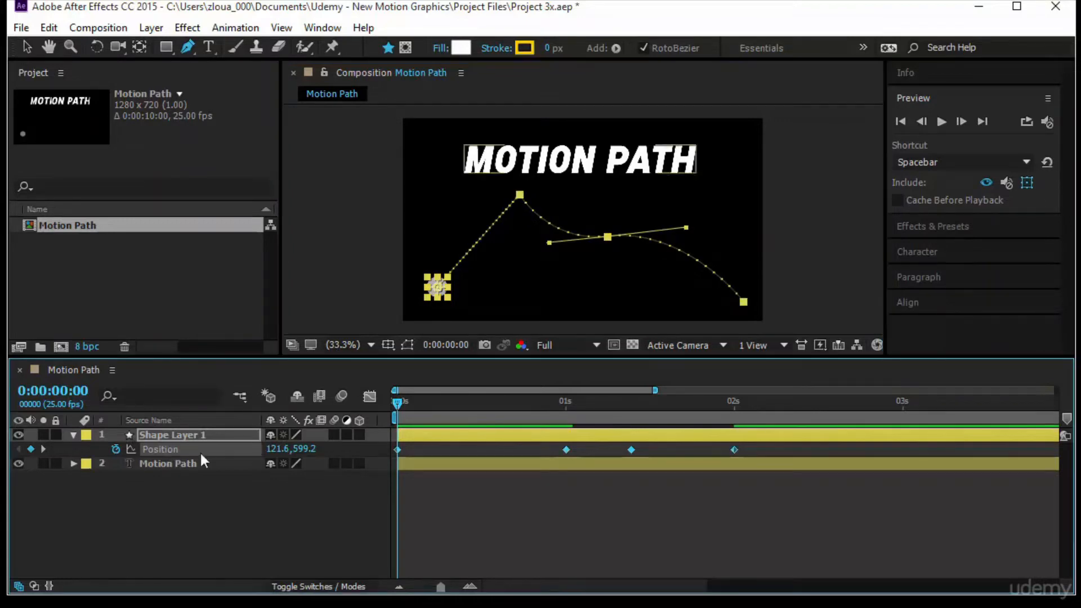
left_click(572, 443)
left_click_drag(566, 452, 525, 454)
left_click_drag(631, 450, 643, 449)
Set the spatial interpolation of all Position keyframes to Continuous Bezier
left_click(168, 450)
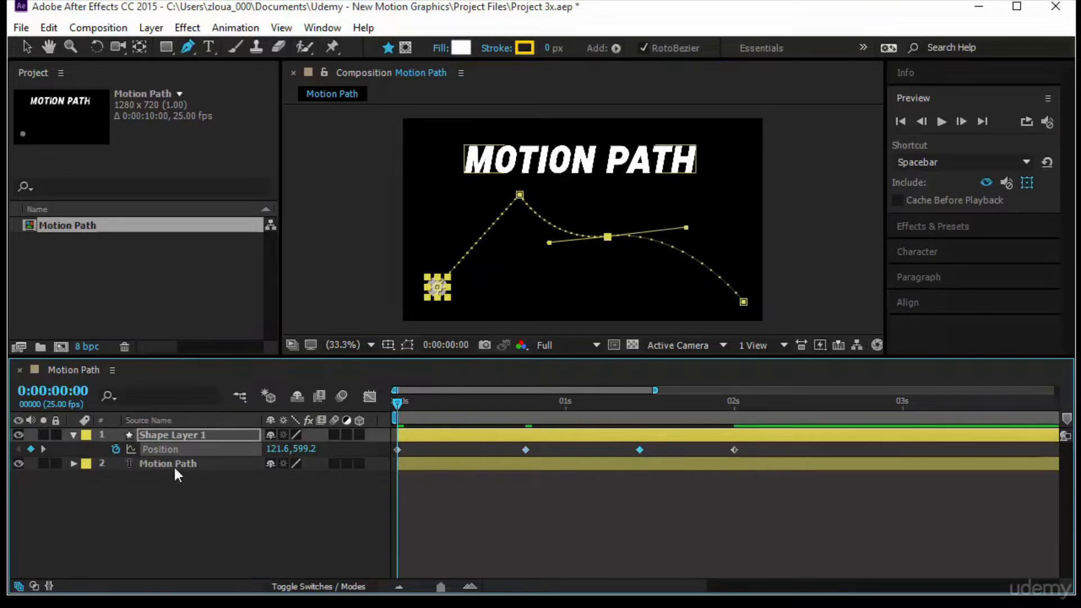
left_click(237, 28)
left_click(323, 163)
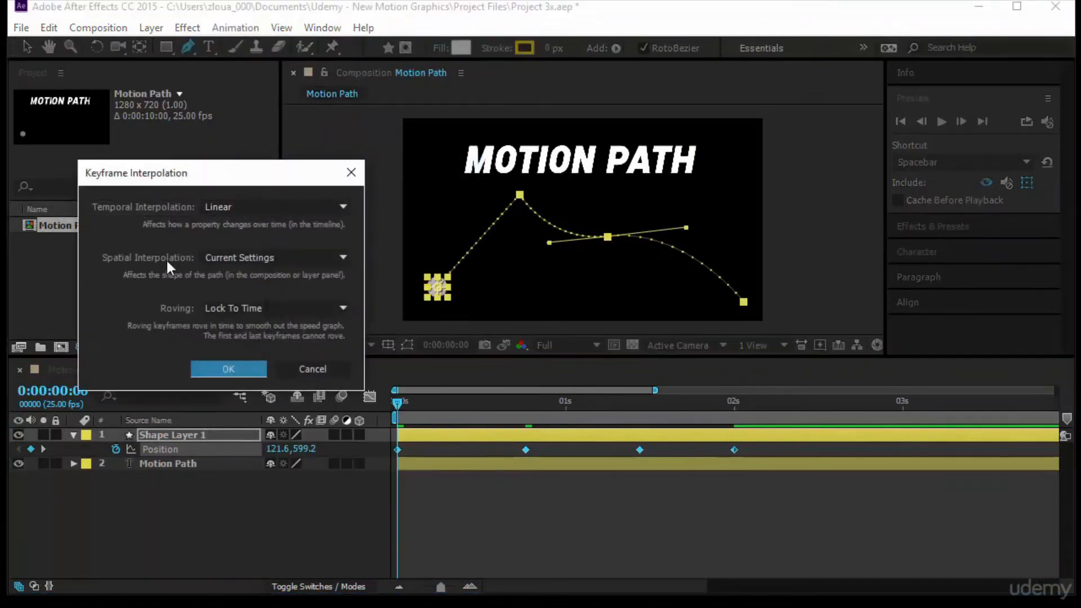
left_click(239, 254)
left_click(260, 338)
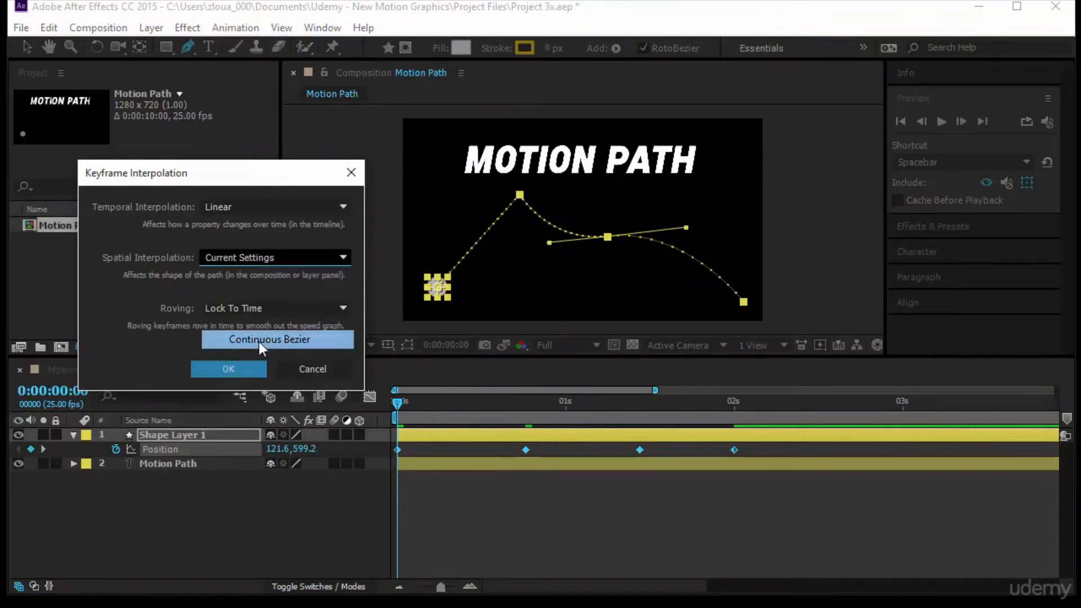
left_click(232, 369)
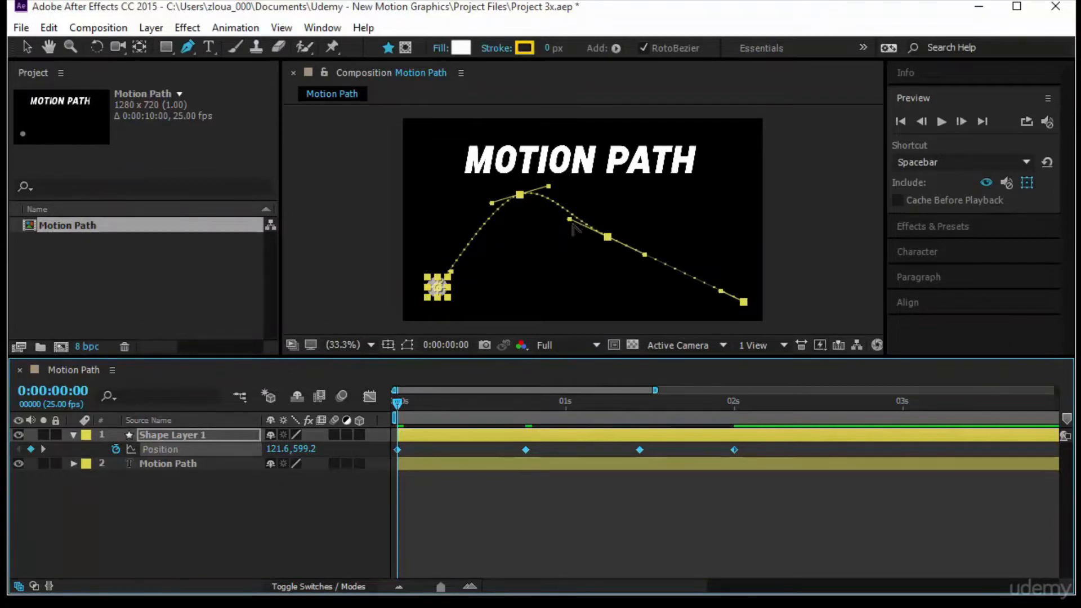
Bend the path downward between its second and third points using their Bezier handles, and shift the whole motion path slightly down and left
left_click(573, 226)
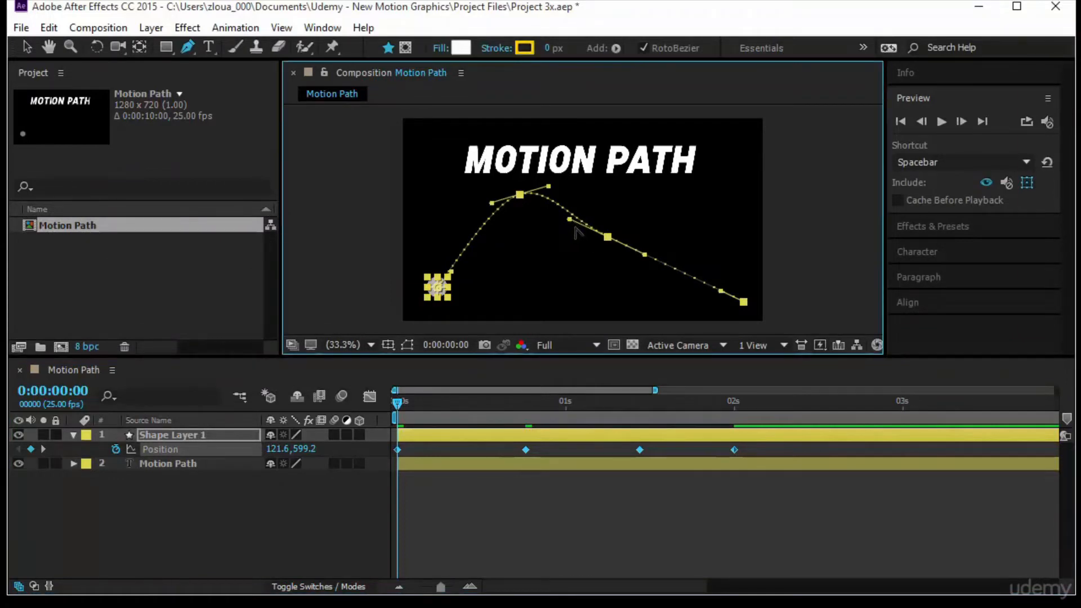
left_click(27, 47)
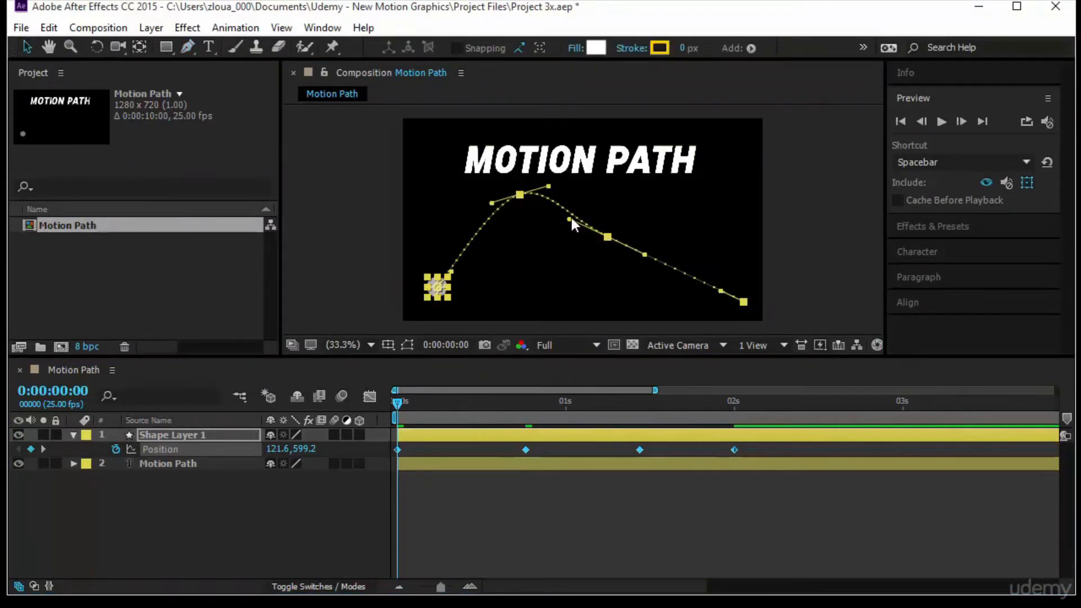
left_click_drag(570, 218, 555, 263)
left_click_drag(546, 190, 525, 237)
left_click_drag(521, 194, 509, 201)
key("ctrl+z")
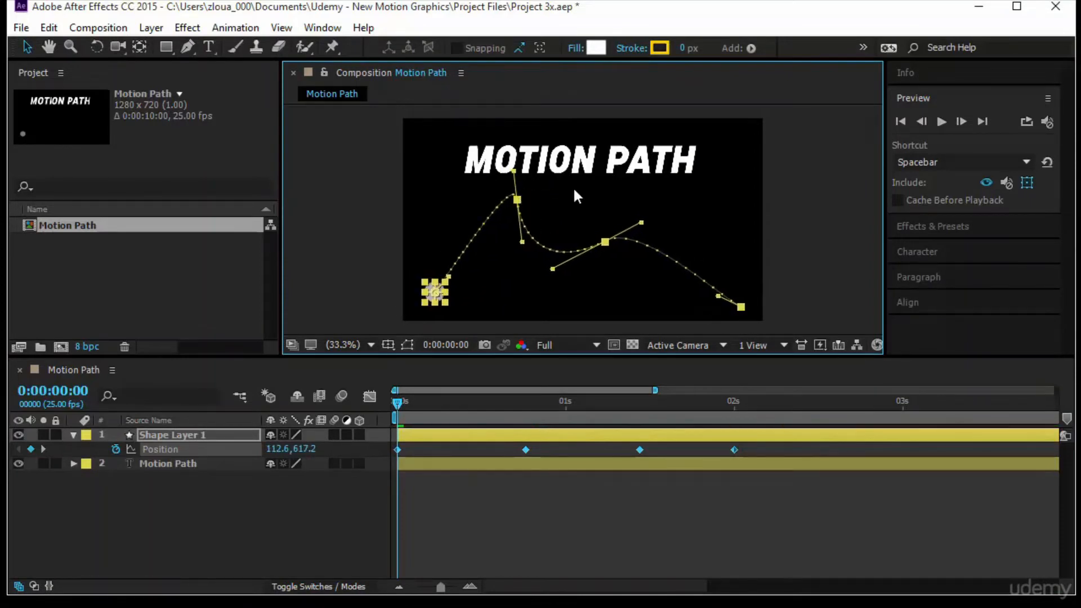
Move the second path point left above the circle and pull the handles to deepen the dip toward the third point
left_click(573, 187)
left_click(434, 278)
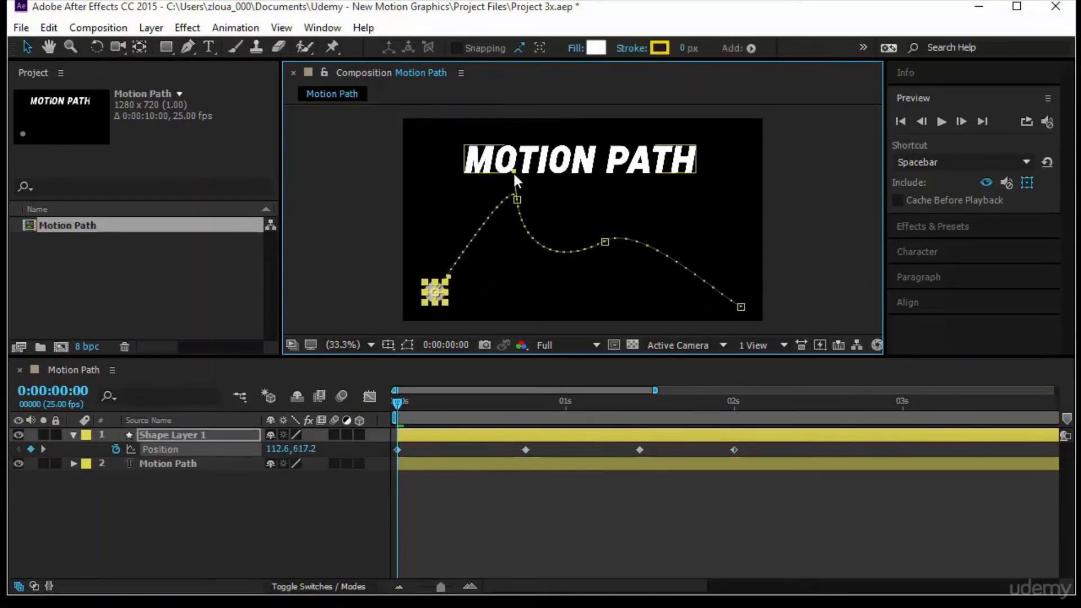
left_click_drag(514, 171, 472, 210)
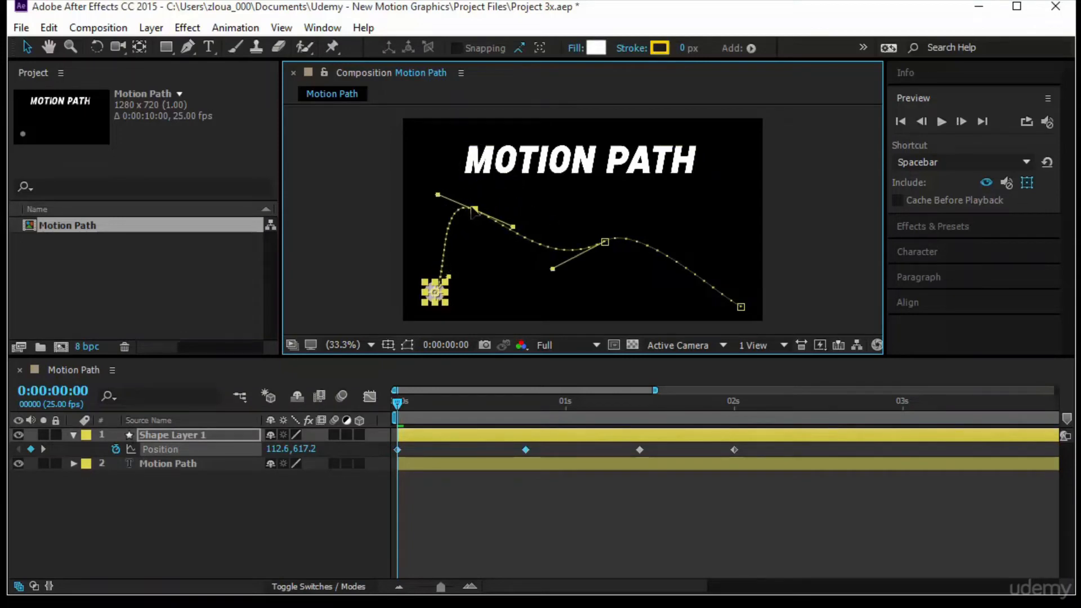
left_click_drag(552, 269, 551, 313)
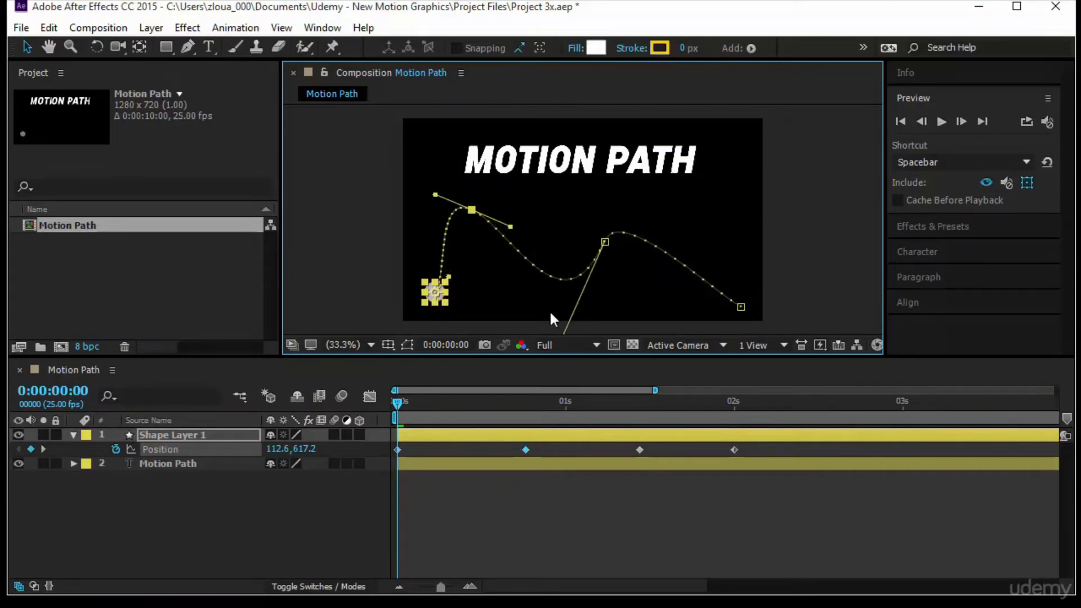
left_click_drag(511, 227, 503, 287)
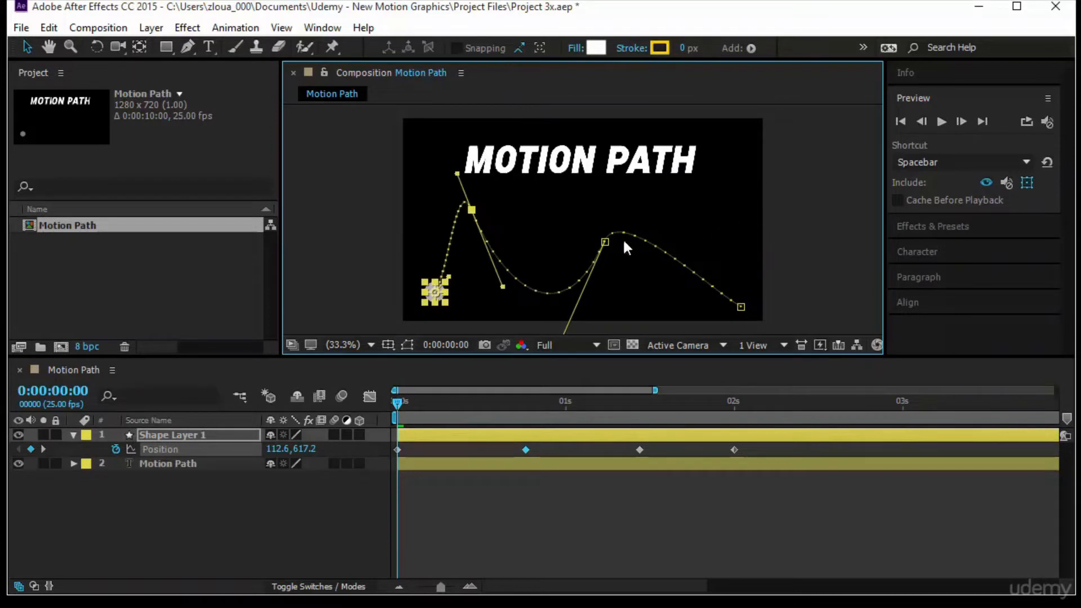
Move the third path point up and right, reshape the second and last points' handles, and preview the circle's motion
left_click_drag(607, 238, 664, 212)
left_click_drag(504, 287, 577, 322)
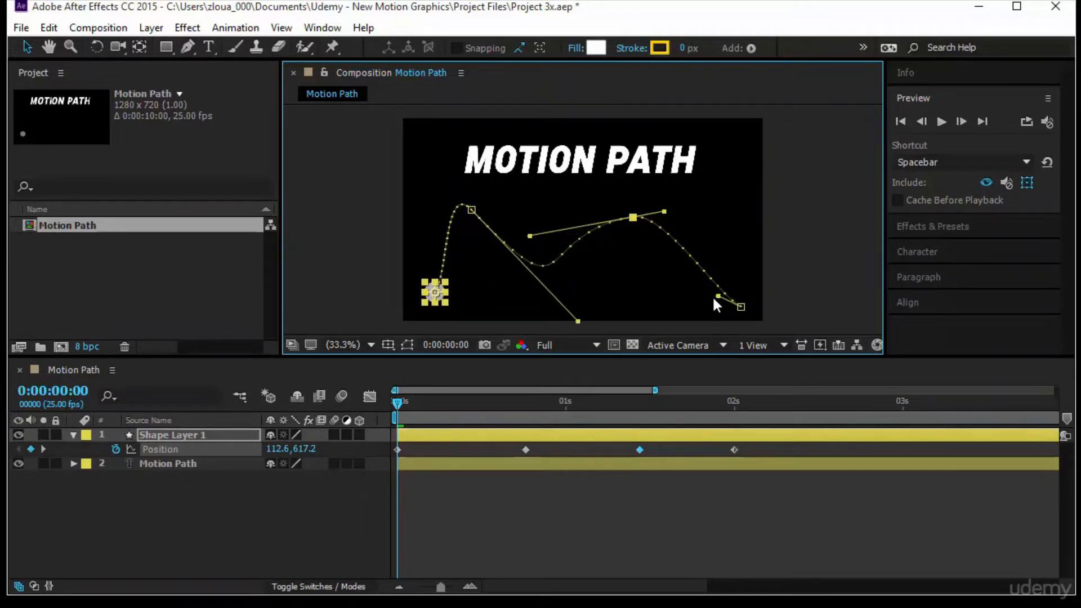
left_click_drag(718, 296, 617, 310)
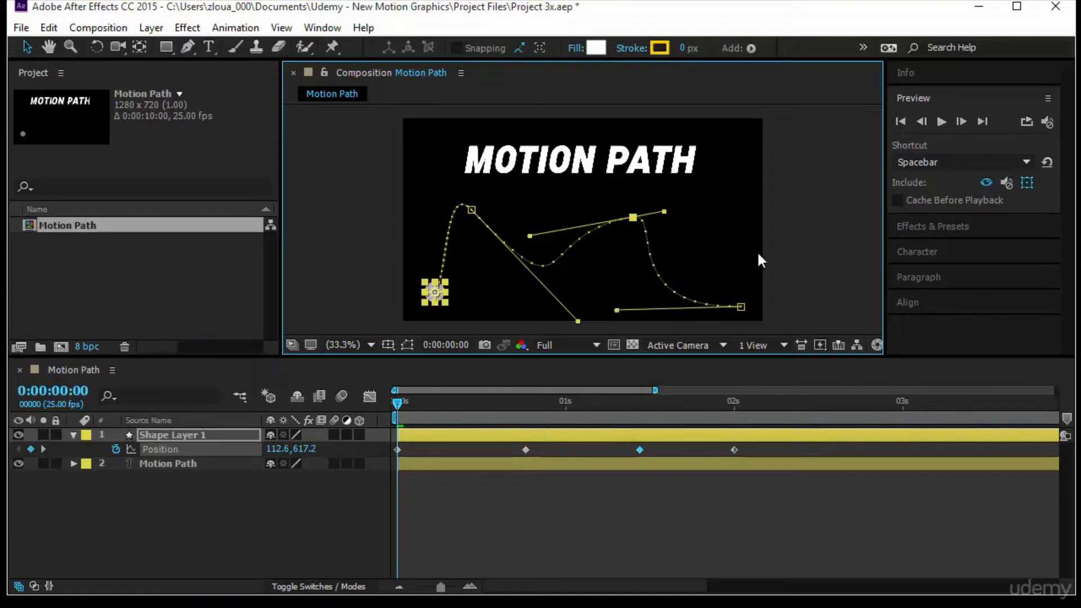
left_click(943, 120)
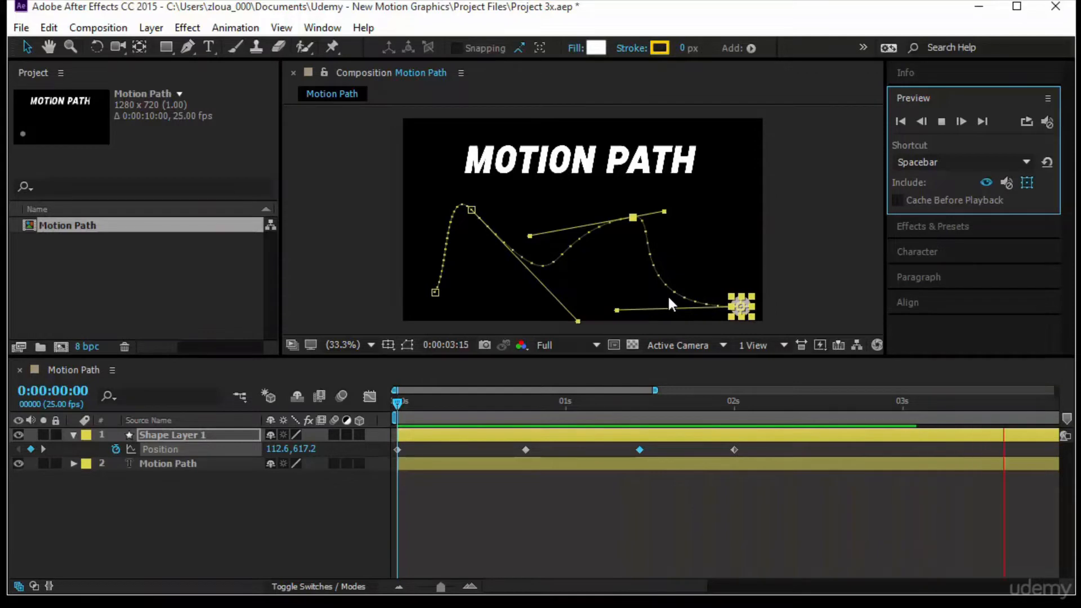
Apply Easy Ease to all four Position keyframes and preview the eased motion along the curved path
left_click(191, 449)
key("F9")
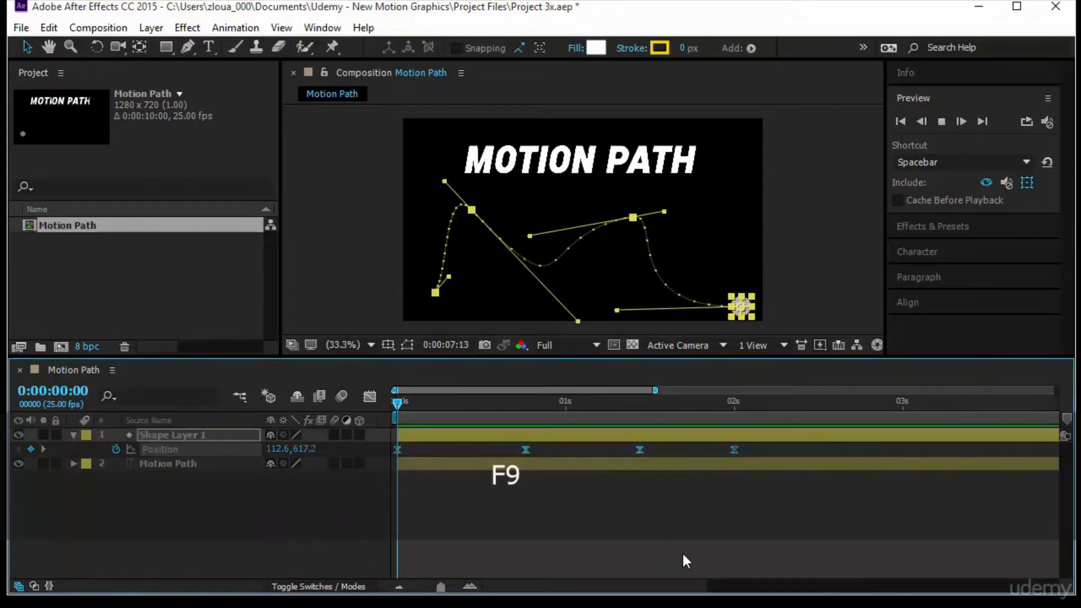
key("space")
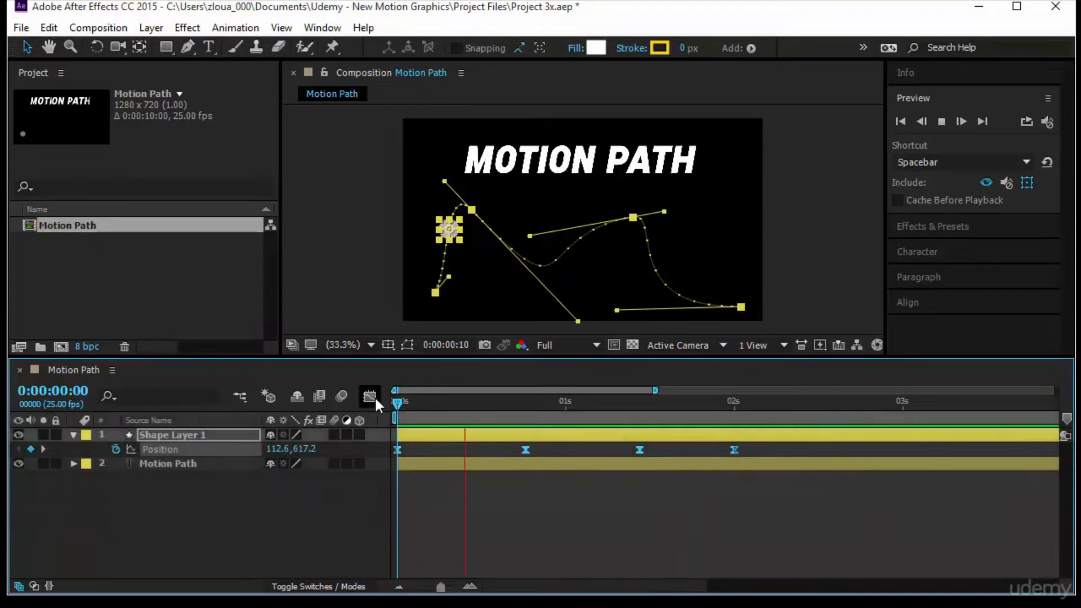
In the Position speed graph, shape the first segment to peak just before the second keyframe and lengthen that keyframe's outgoing influence
left_click(374, 397)
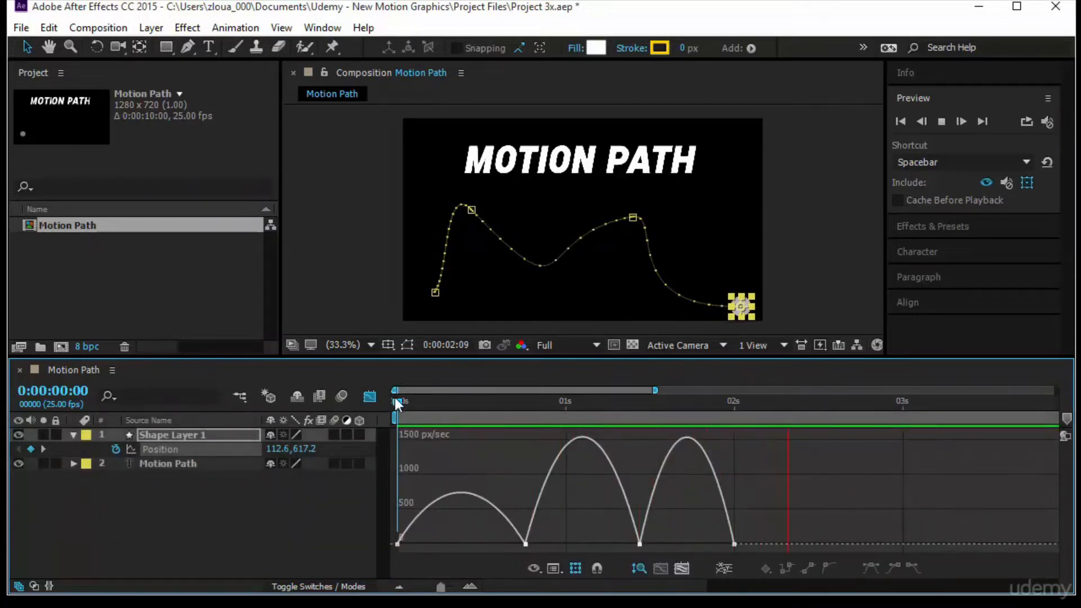
key("space")
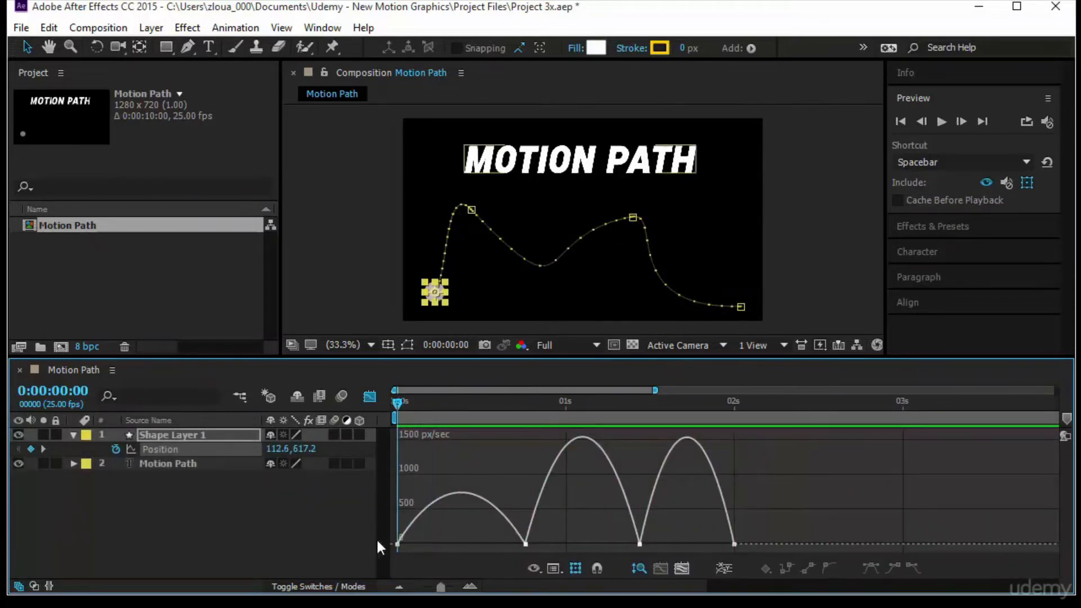
left_click(460, 493)
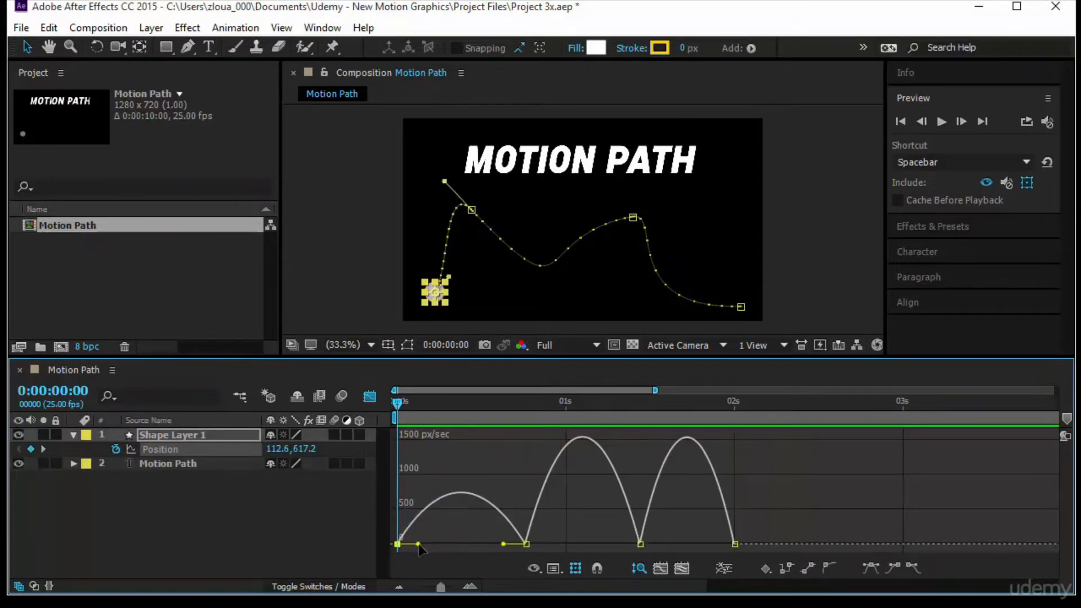
left_click_drag(418, 545, 520, 544)
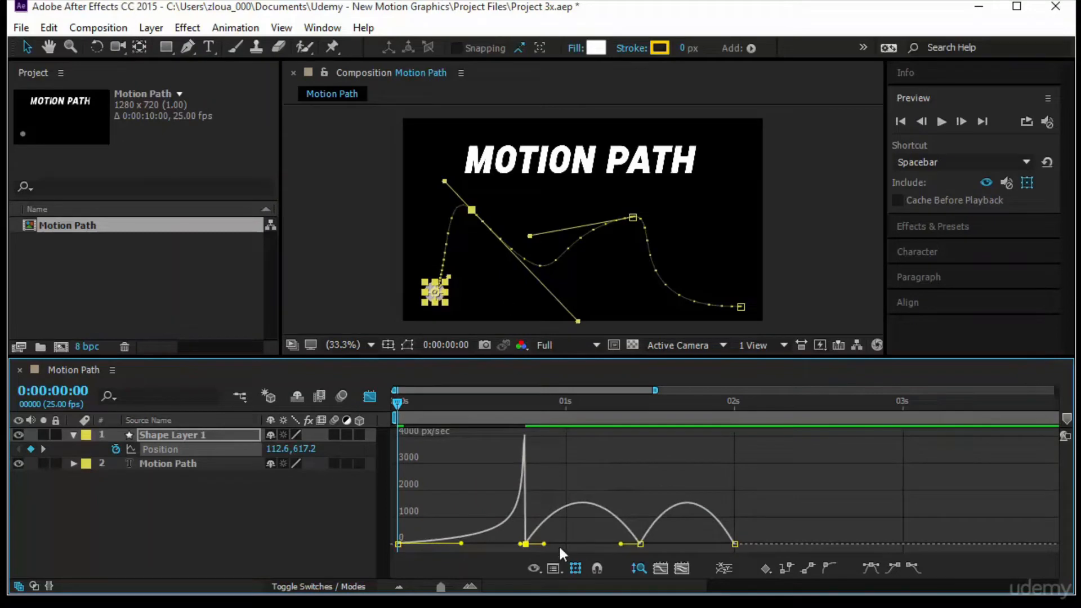
left_click_drag(544, 545, 576, 546)
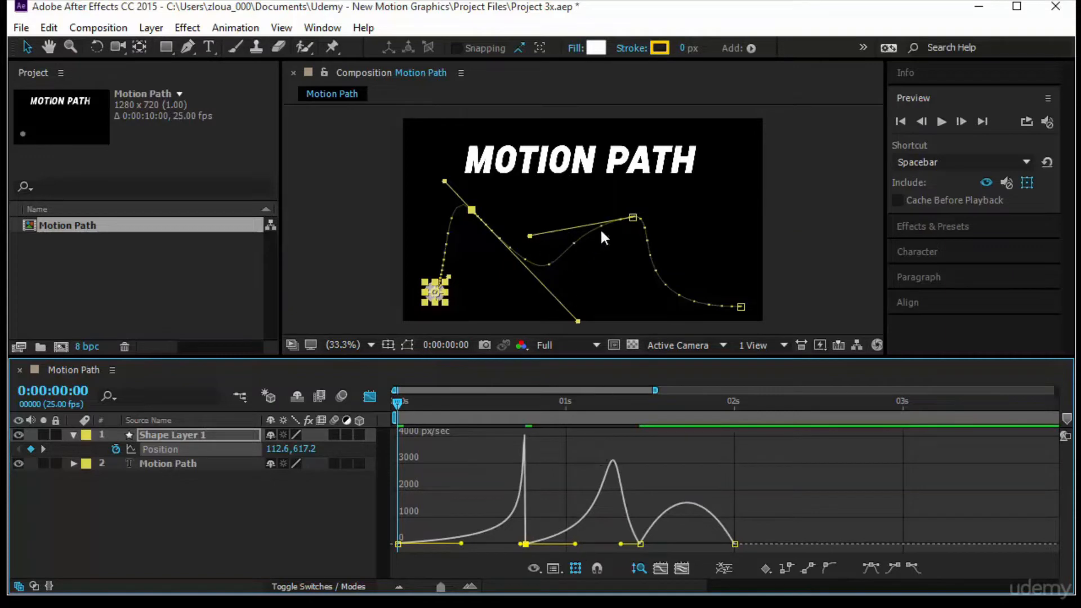
Reshape the third segment of the speed graph so it peaks just before the last keyframe, and preview the motion
left_click(641, 544)
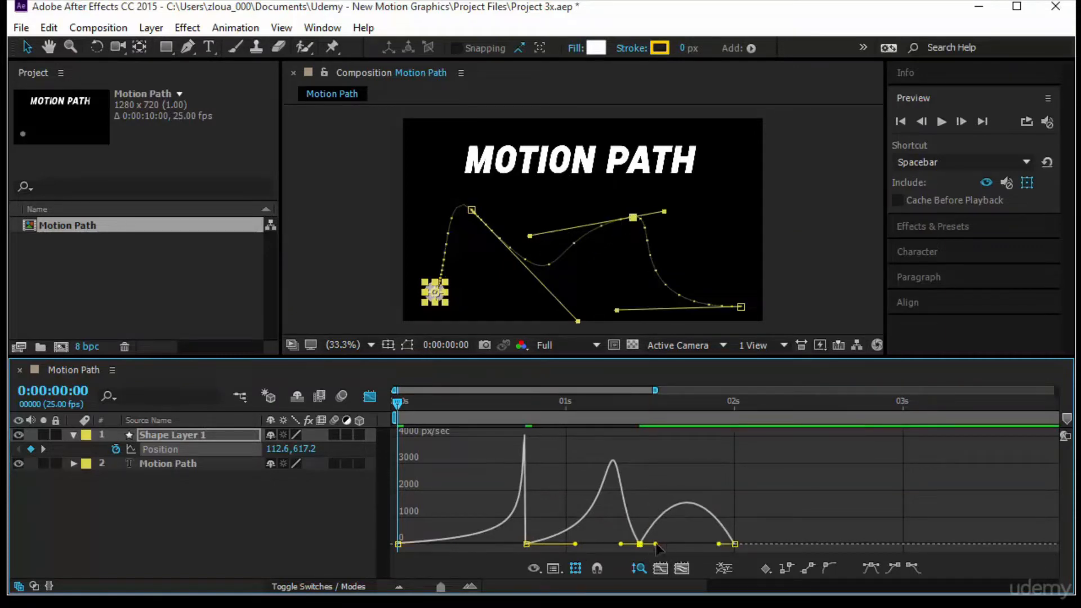
left_click_drag(656, 544, 731, 543)
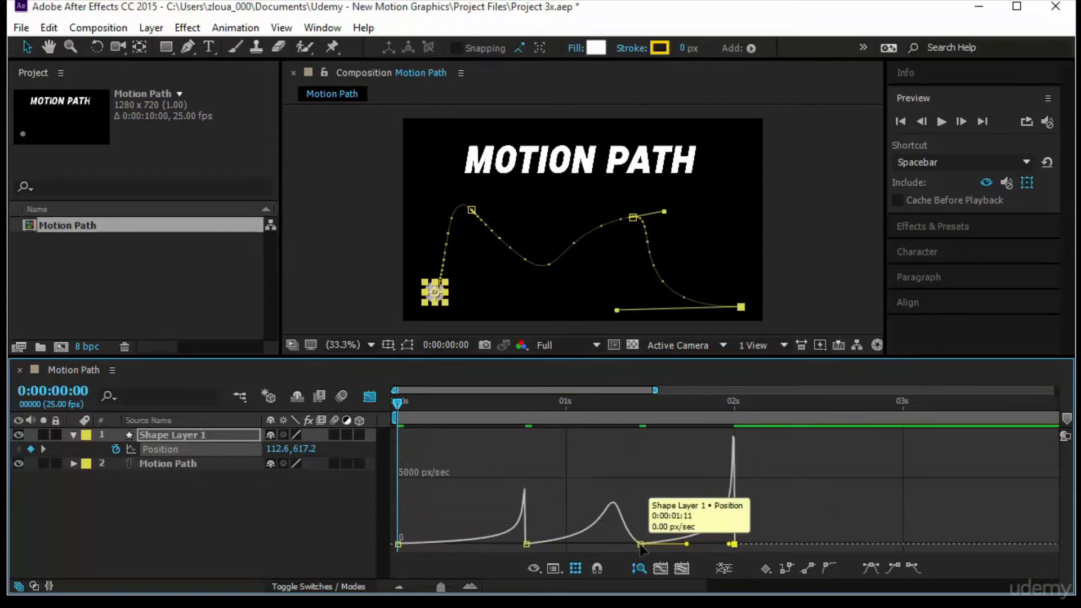
left_click(944, 117)
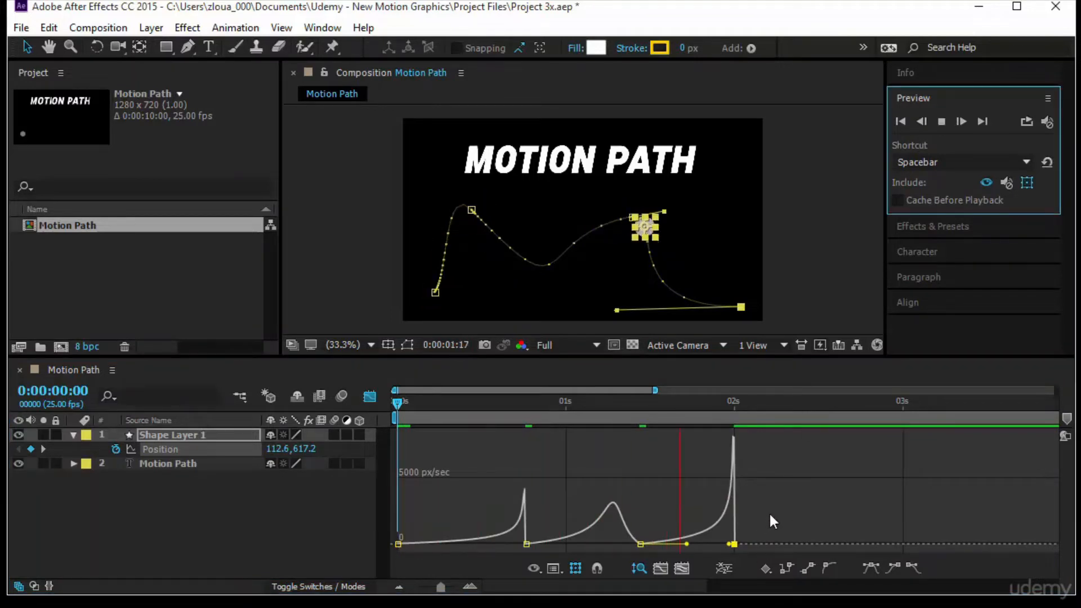
Lengthen the third keyframe's incoming influence to sharpen the second segment's speed peak, and preview the circle from the start with nothing selected
left_click_drag(637, 546, 586, 546)
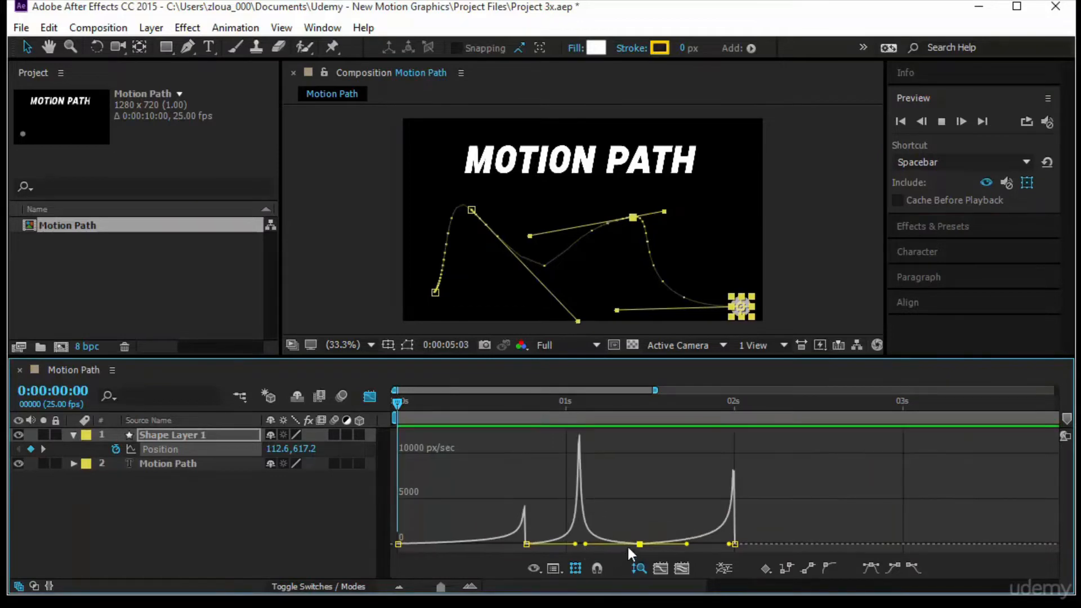
left_click(939, 121)
left_click(900, 121)
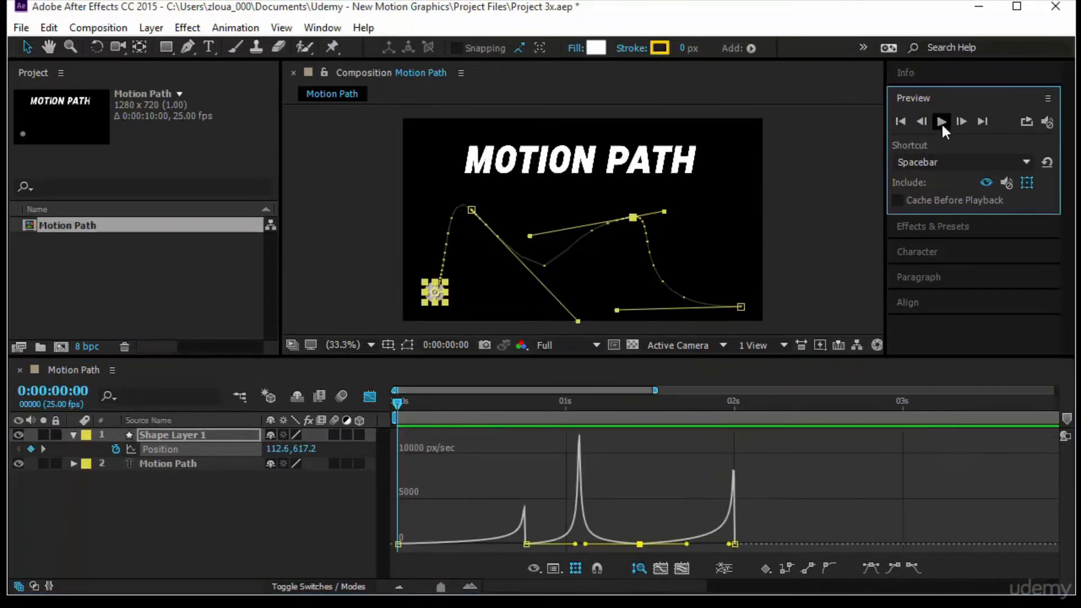
left_click(942, 121)
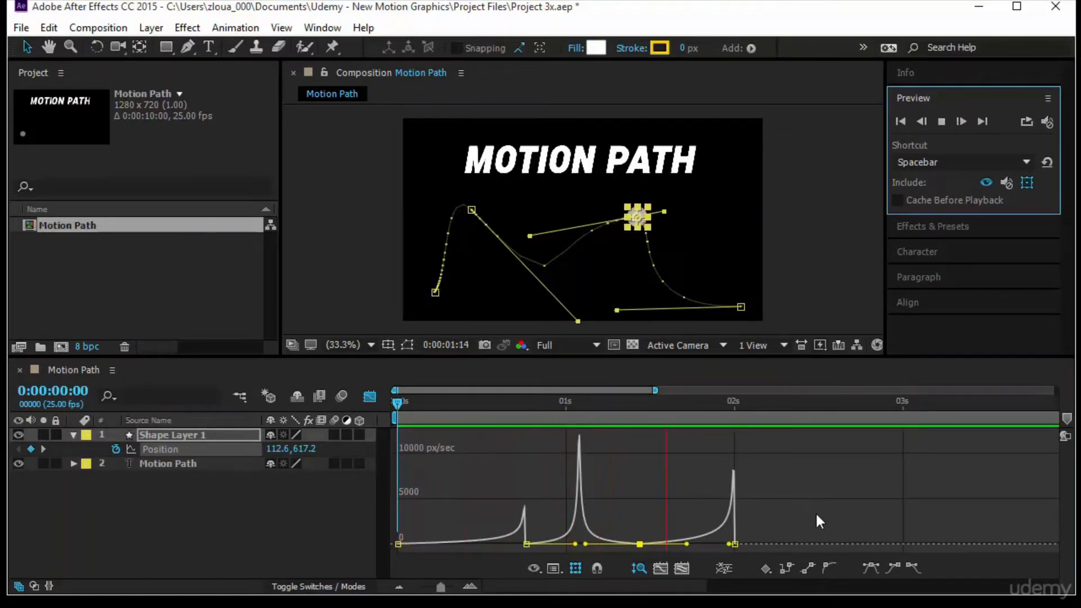
left_click(282, 531)
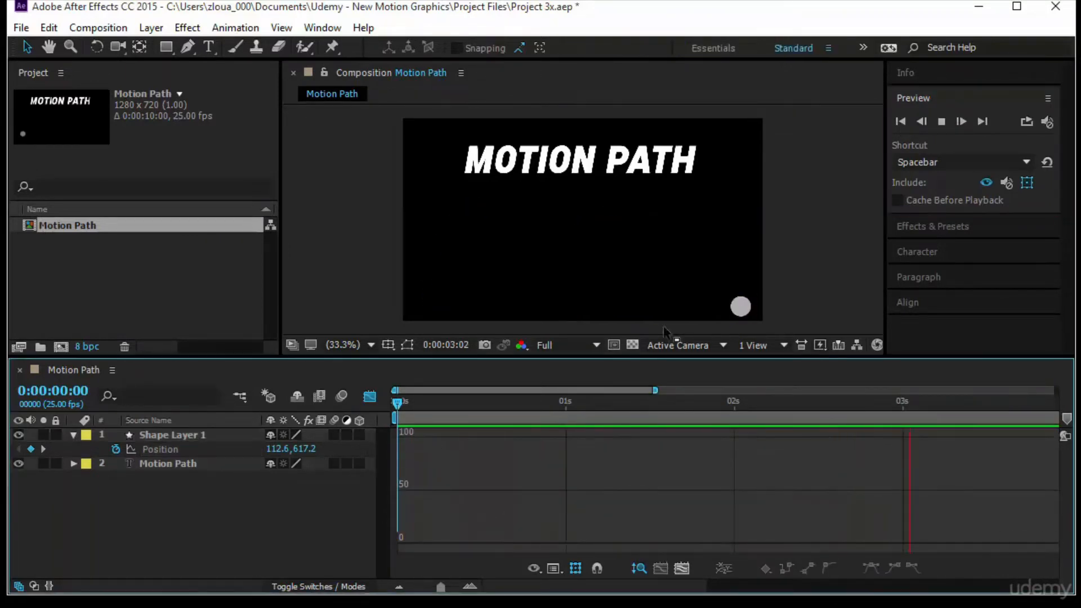
left_click(941, 121)
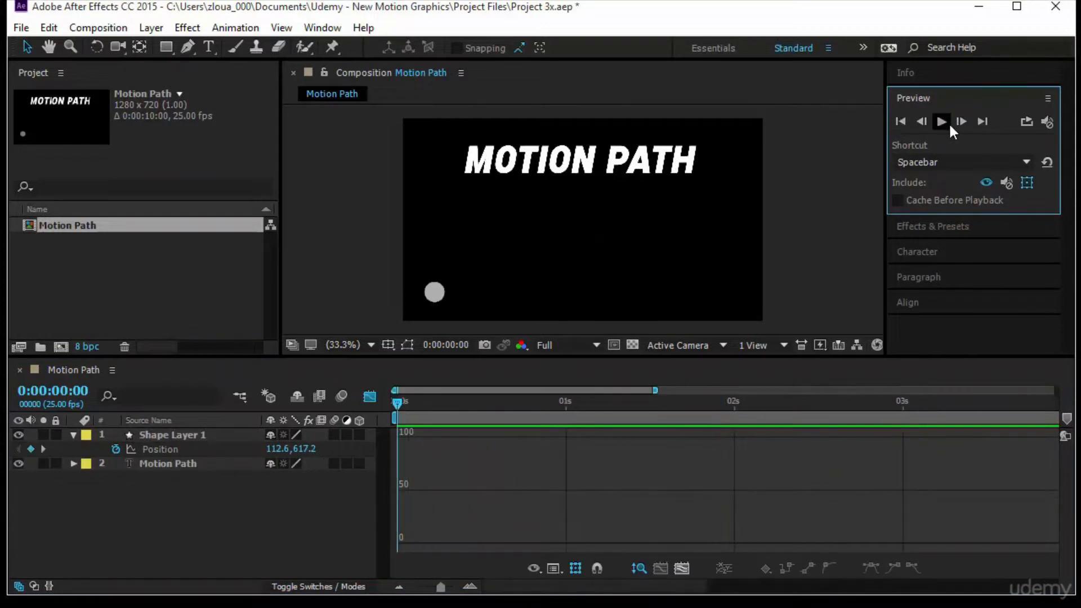
key("space")
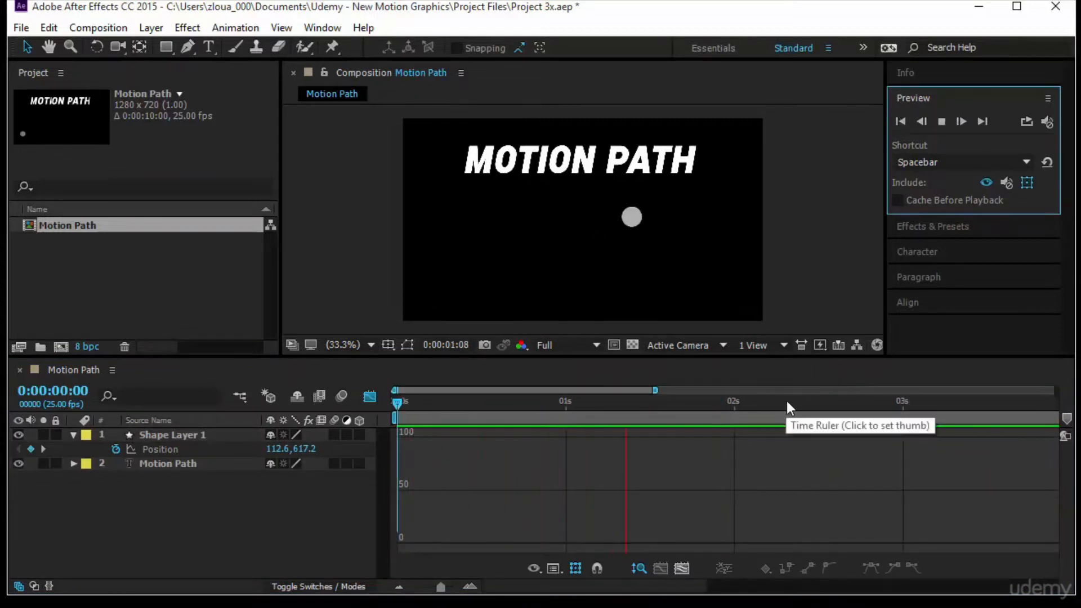
Compare the circle's Position keyframes in the layer bars with their curves in the speed graph
left_click(367, 396)
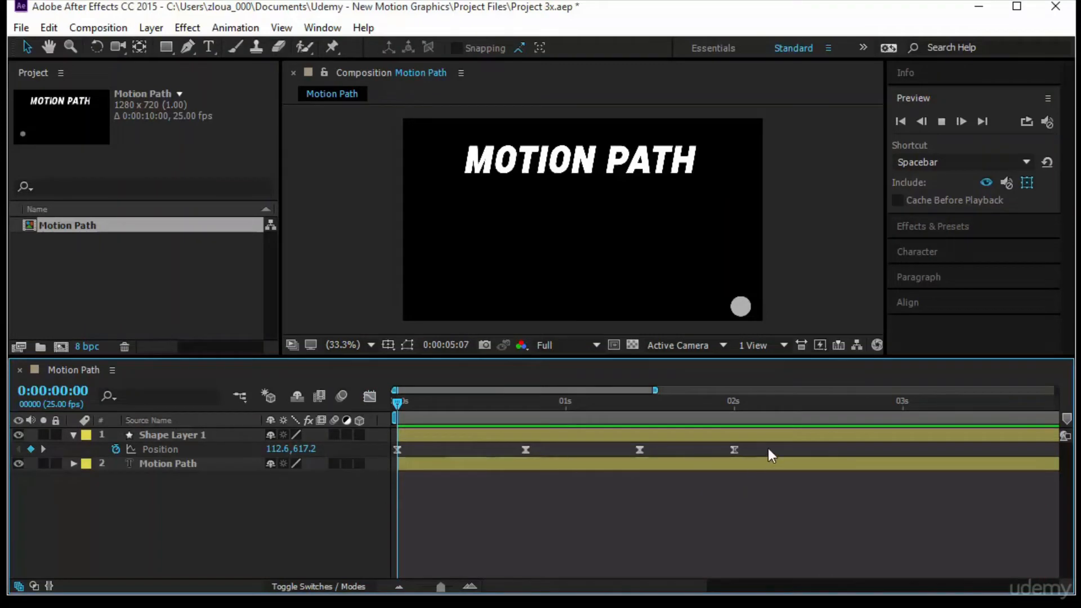
left_click(360, 451)
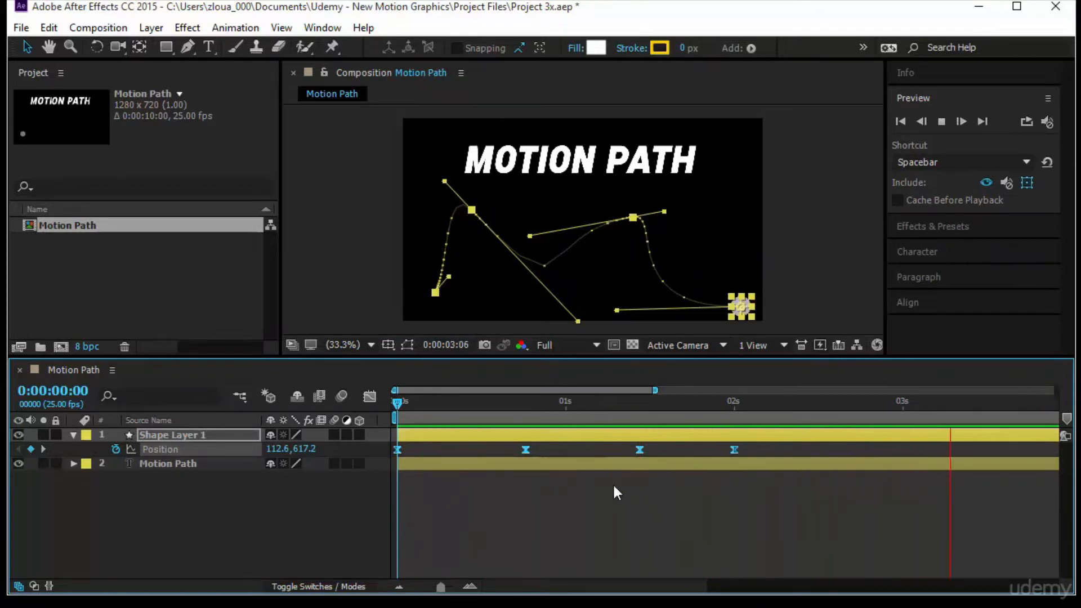
left_click(369, 396)
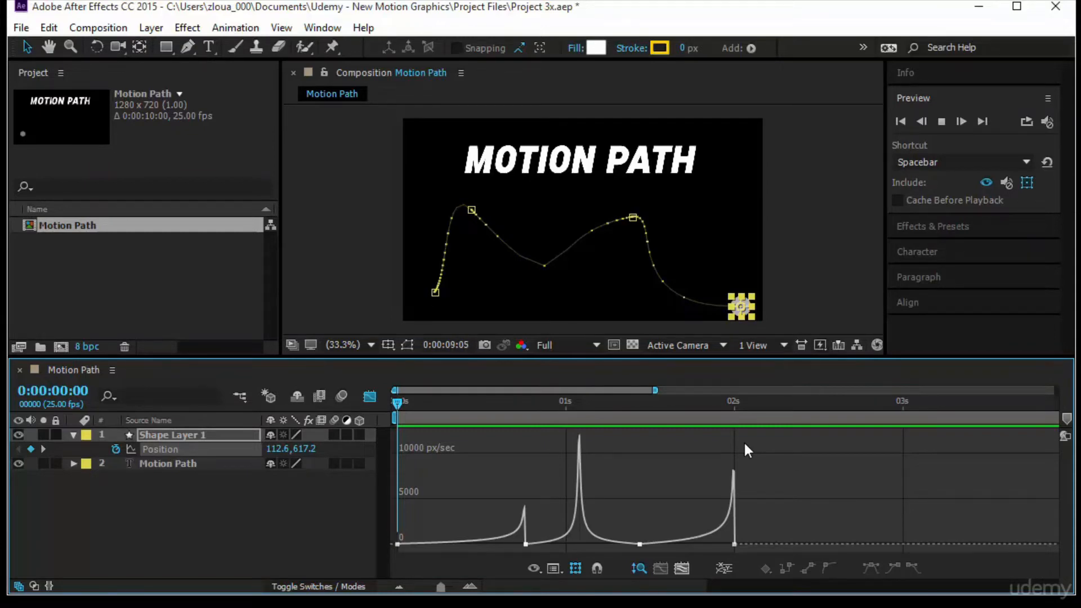
left_click(236, 549)
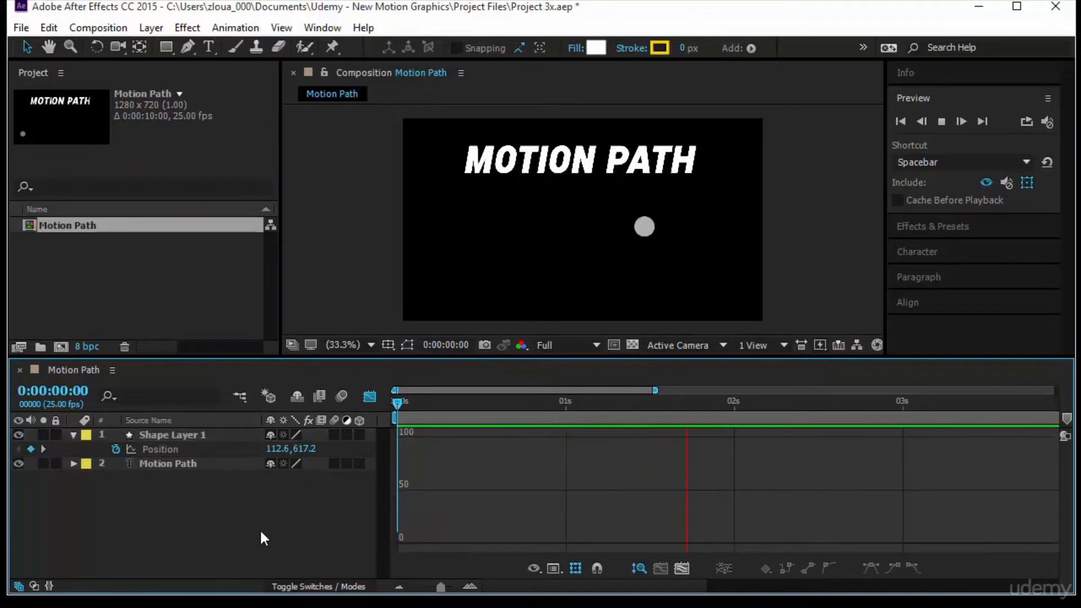
Hide the circle's shape layer in the composition and leave all layers deselected
left_click(188, 448)
left_click(20, 434)
left_click(116, 505)
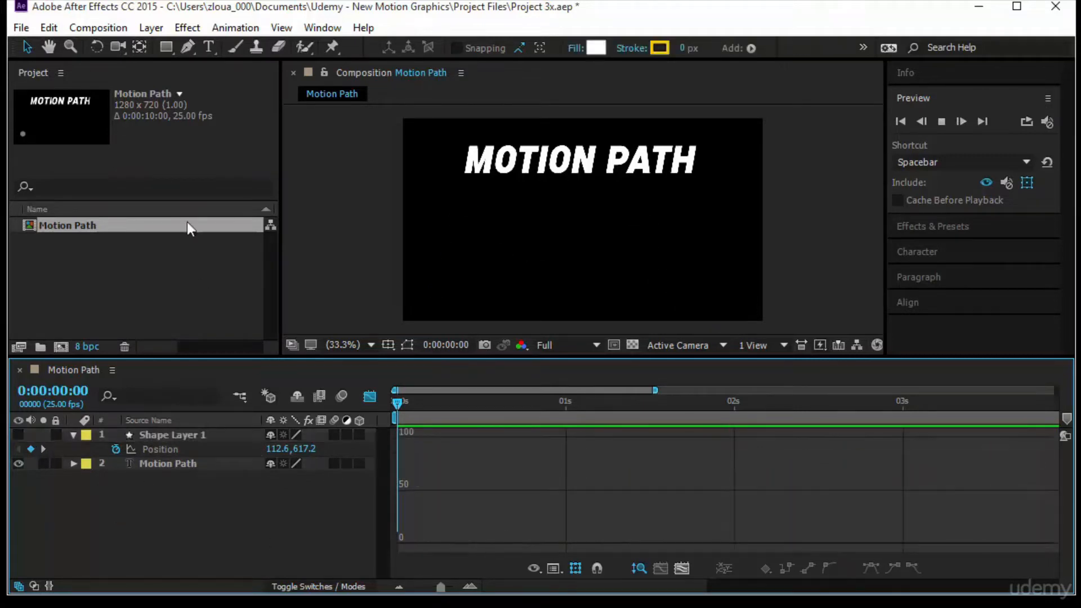
Add a text layer reading "Motion" at the left of the composition, below the title
left_click(209, 47)
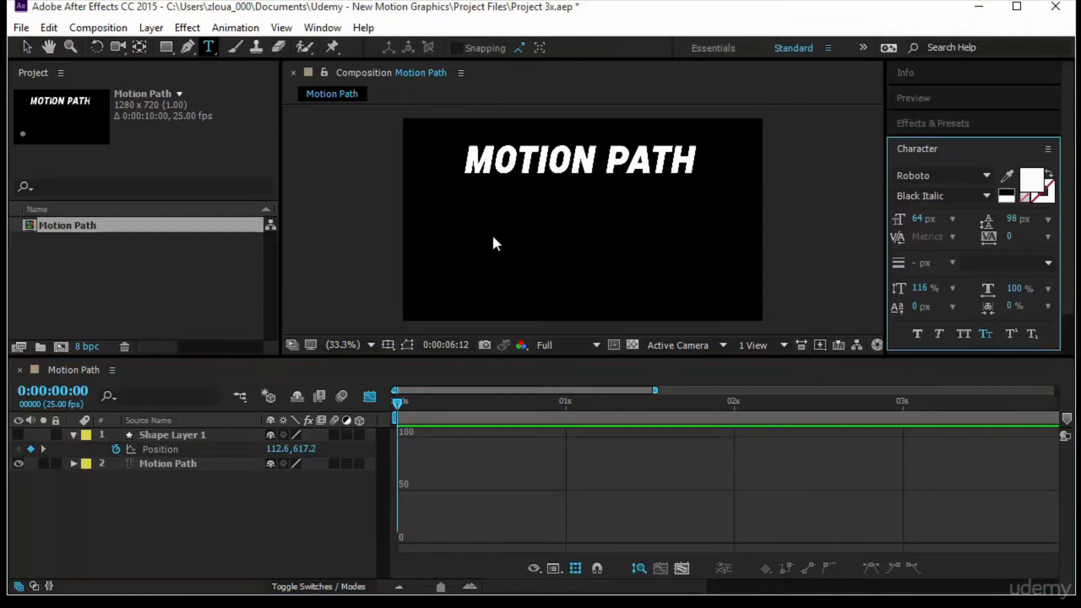
left_click(430, 234)
type("Mot")
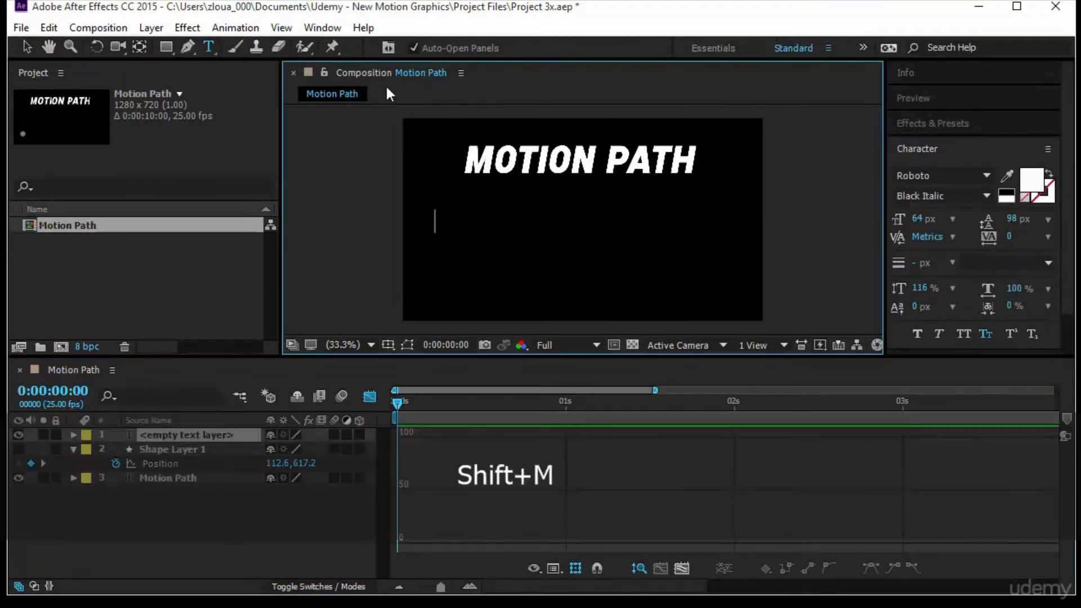
type("ion")
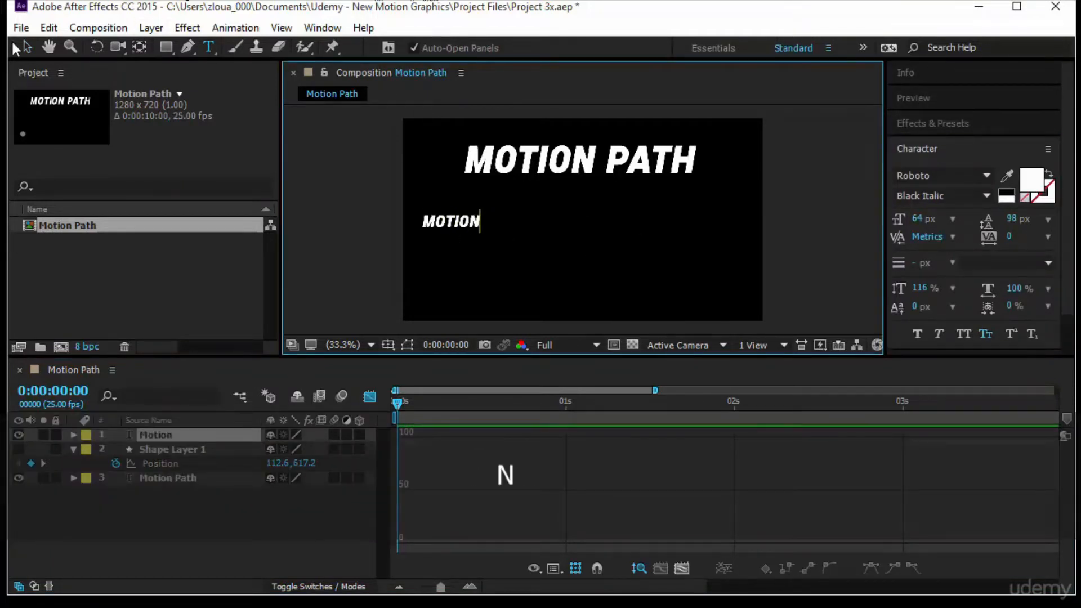
left_click(26, 46)
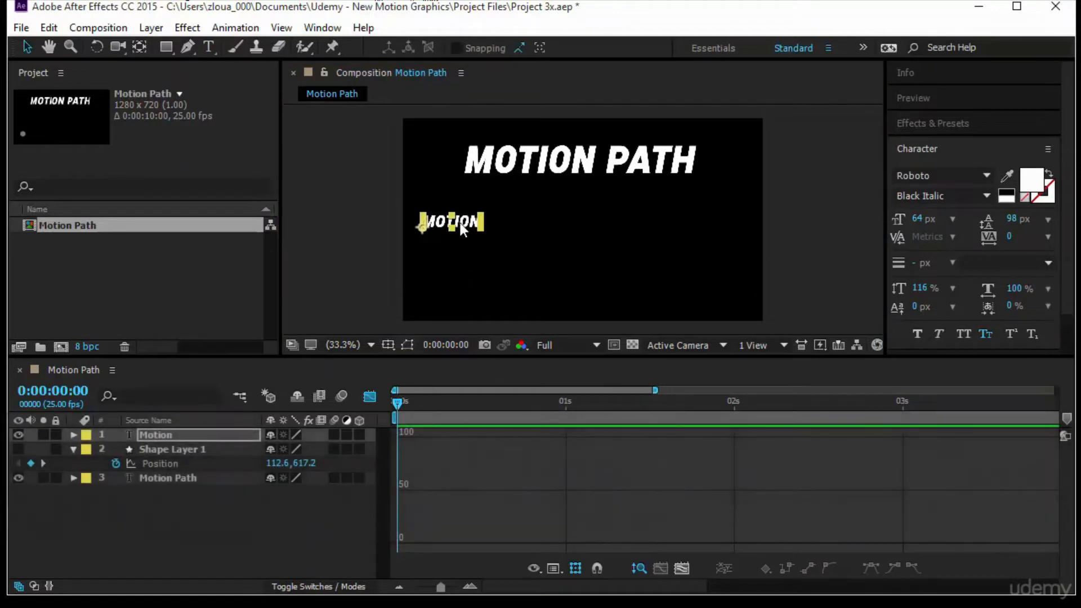
Reveal the Motion text layer's Position in the layer bars and set a keyframe for it at 0:00:00:00
left_click(370, 396)
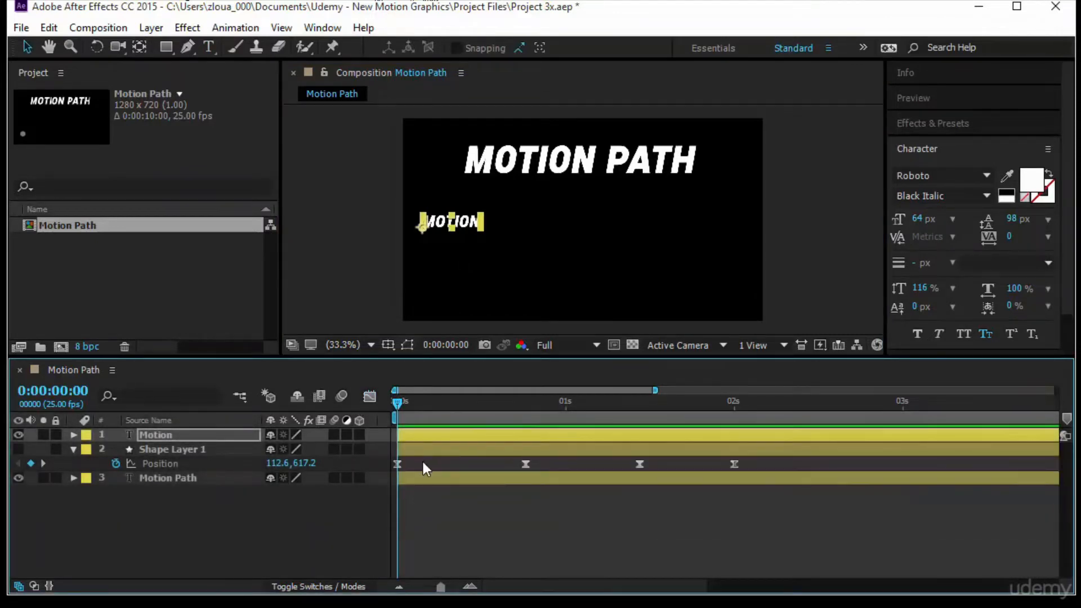
left_click(188, 437)
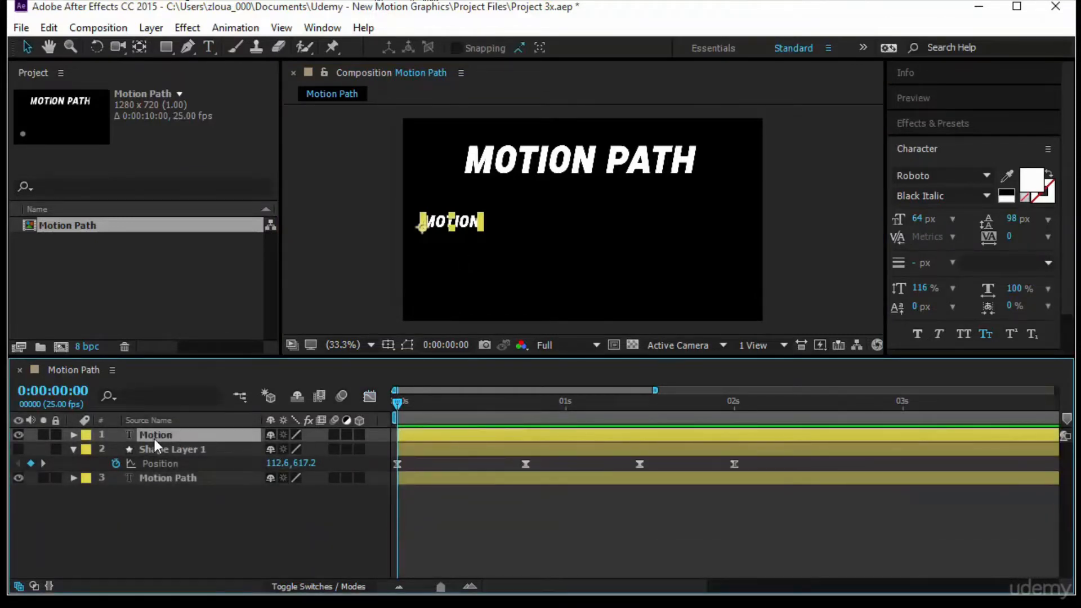
key("p")
left_click(115, 449)
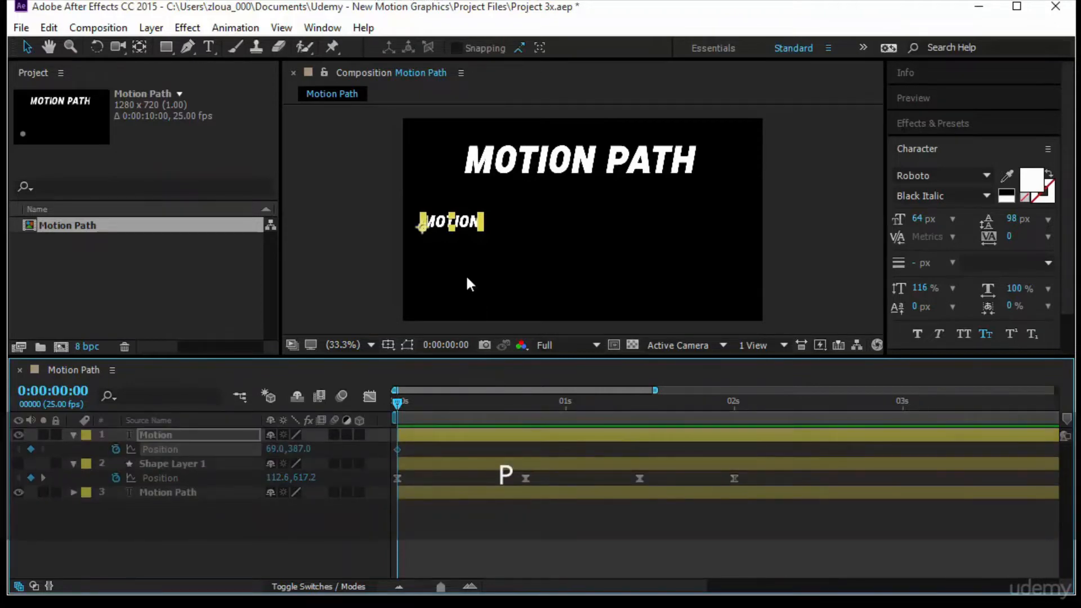
left_click_drag(467, 221, 723, 223)
key("ctrl+z")
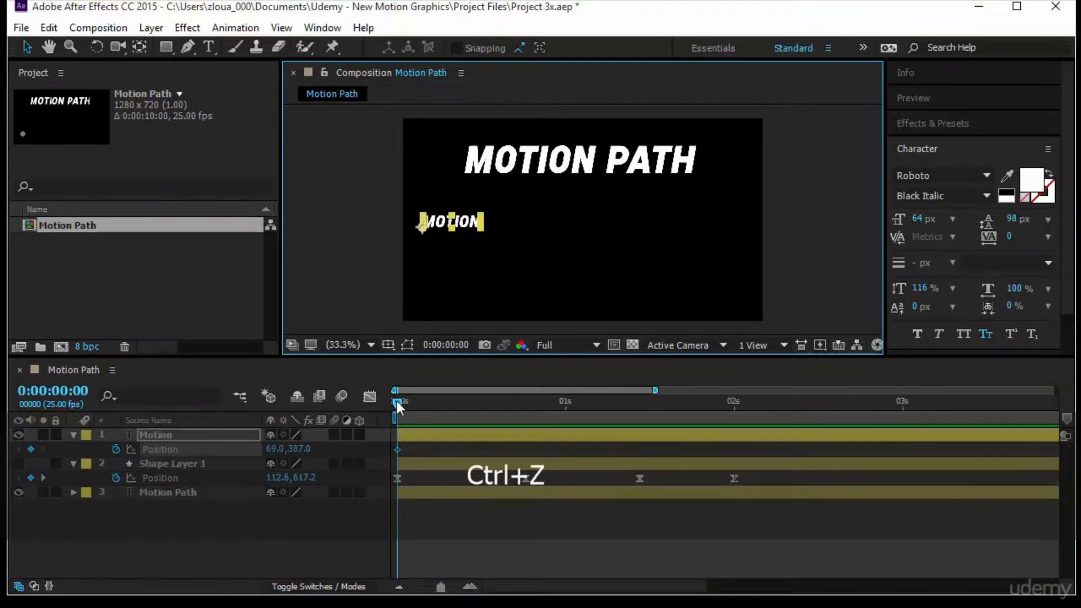
Keyframe the Motion text straight across to the composition's right side at frame 7, and delay that keyframe to about 0.6 seconds
left_click_drag(397, 403, 445, 403)
left_click_drag(465, 220, 734, 239)
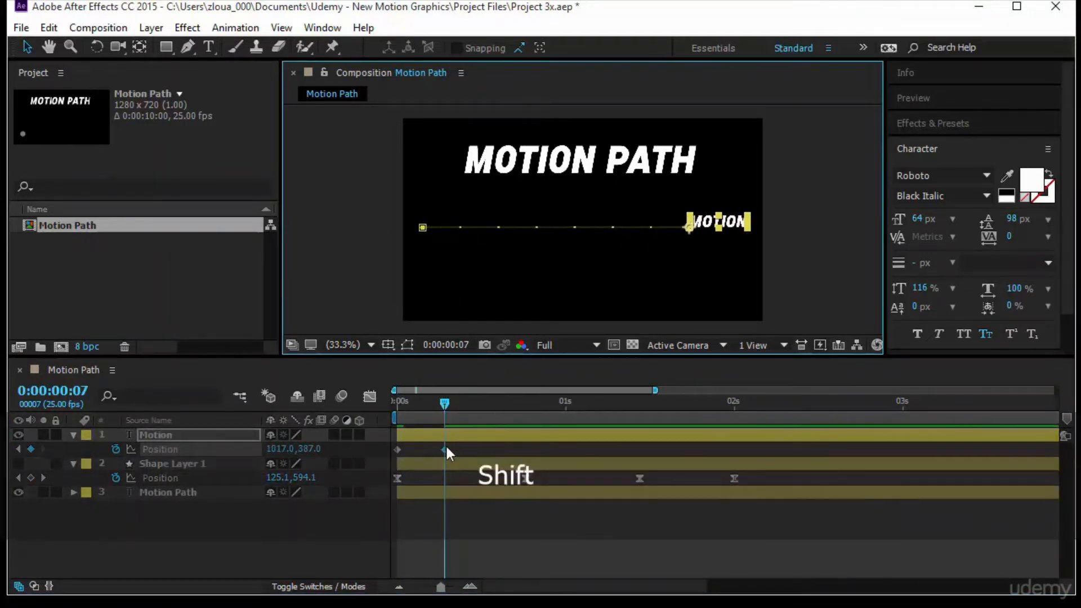
left_click_drag(444, 450, 508, 458)
key("Home")
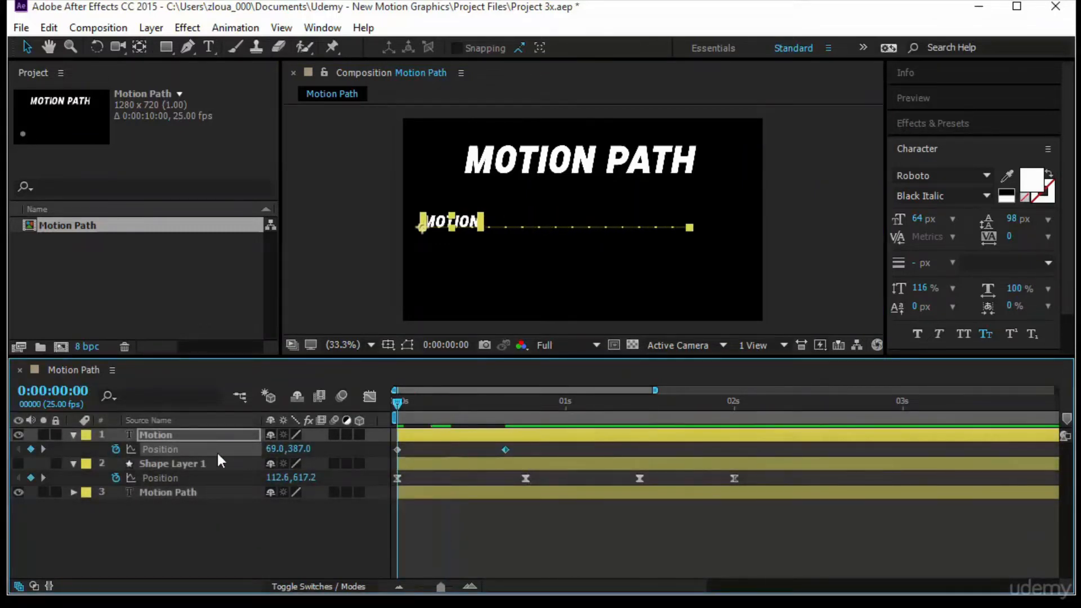
Set the Motion text keyframes' spatial interpolation to Continuous Bezier and pull both path handles down to form a U-shaped arc
left_click(368, 396)
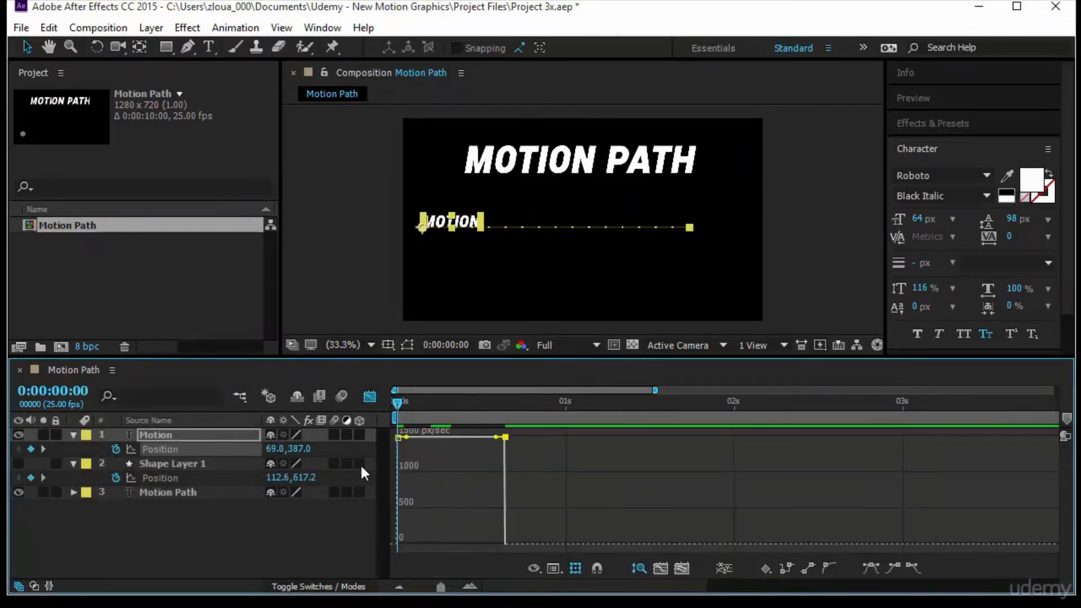
key("shift+F3")
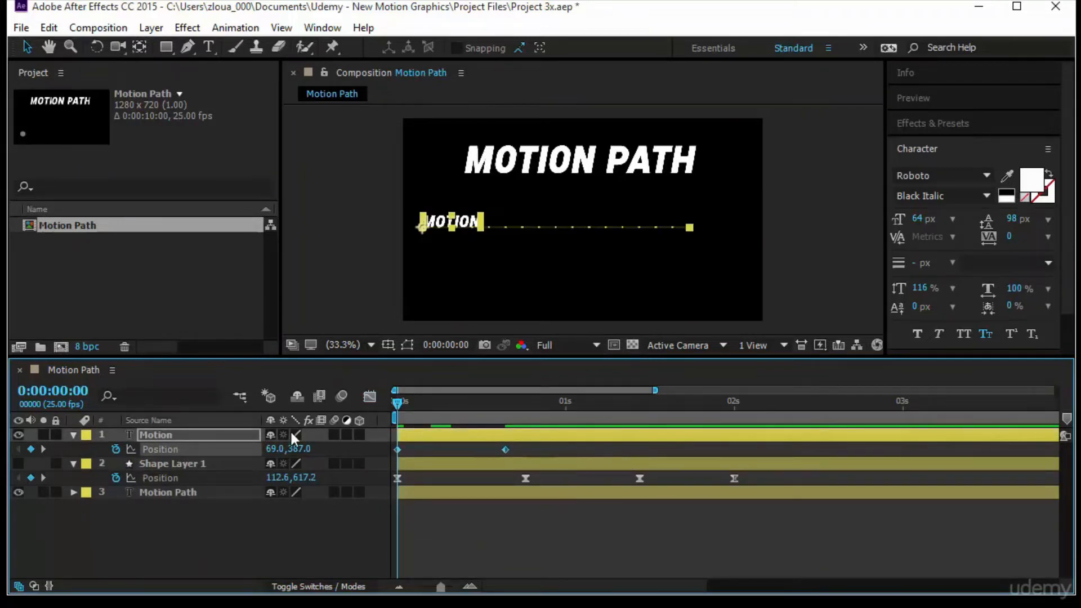
left_click(236, 28)
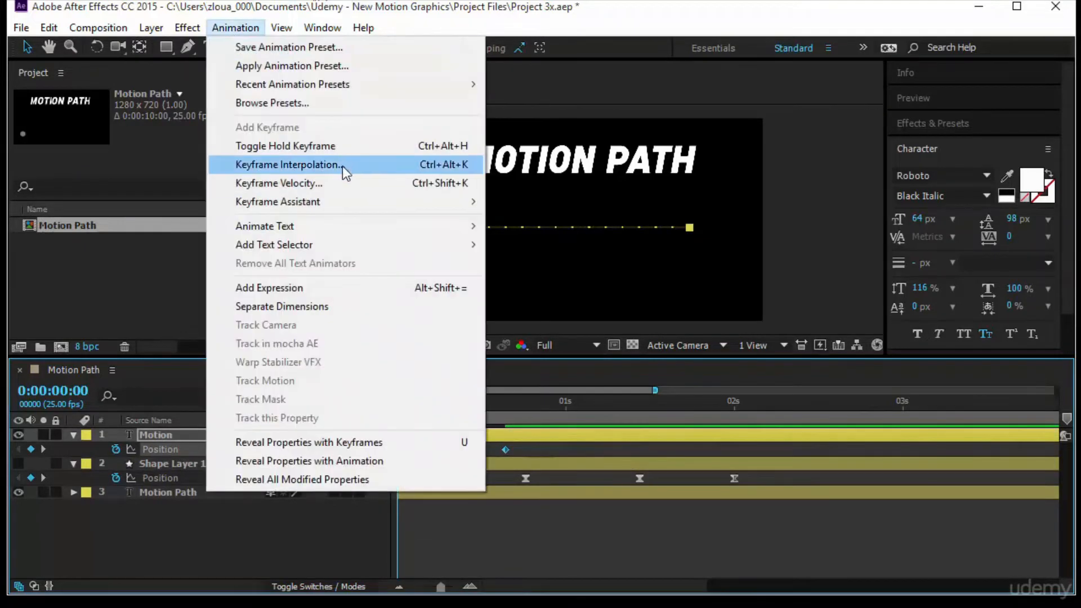
left_click(342, 165)
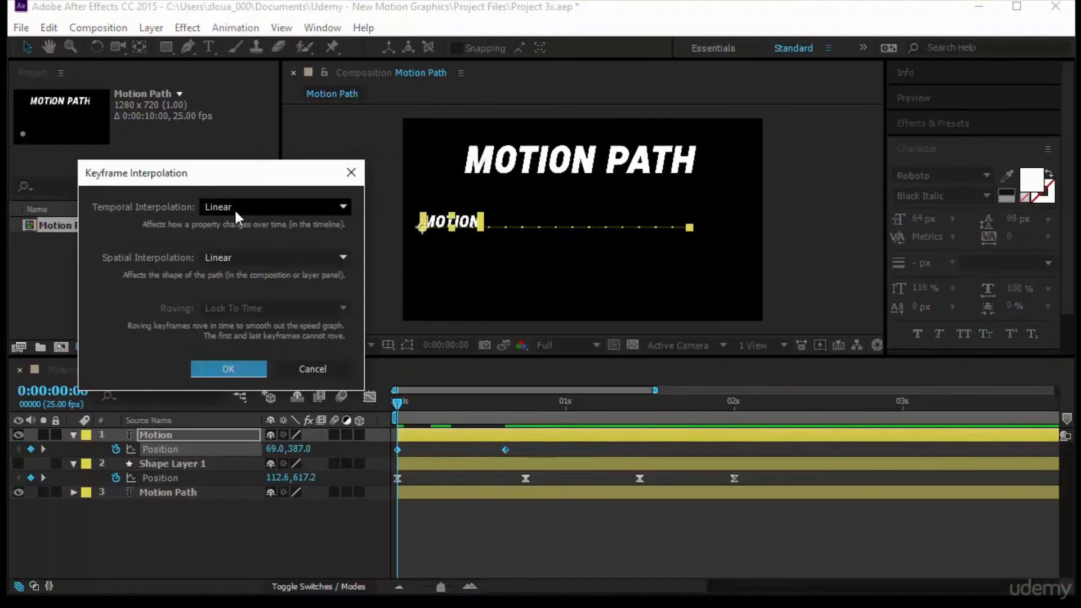
left_click(232, 256)
left_click(251, 339)
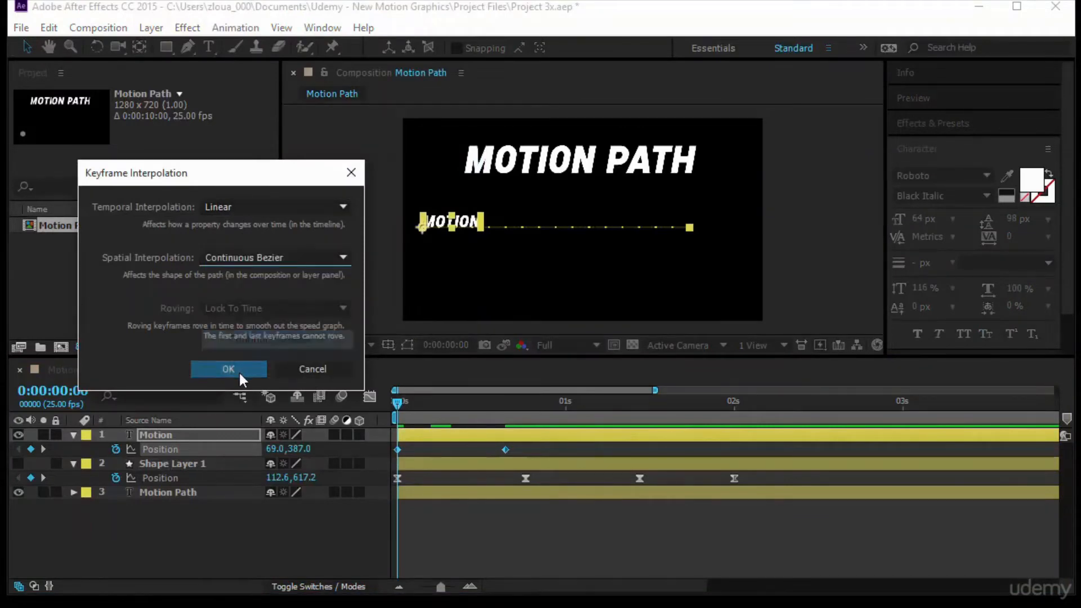
left_click(239, 372)
left_click_drag(643, 228, 639, 313)
left_click_drag(467, 231, 479, 333)
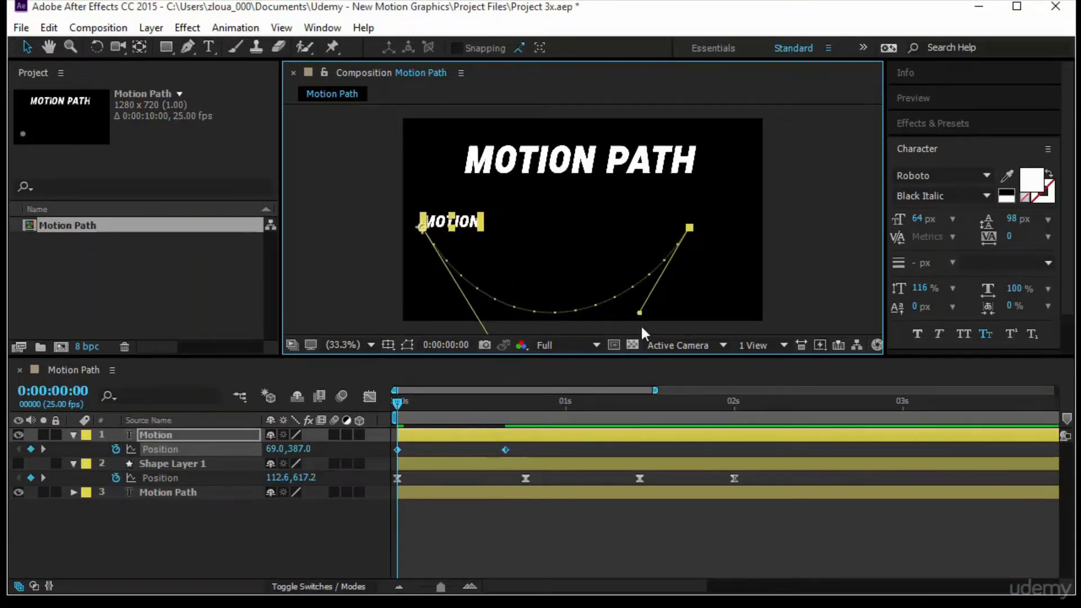
Shorten the end handle of the Motion text's arc, raise the whole path so it starts at 66, 330, and preview it
left_click_drag(630, 319, 627, 295)
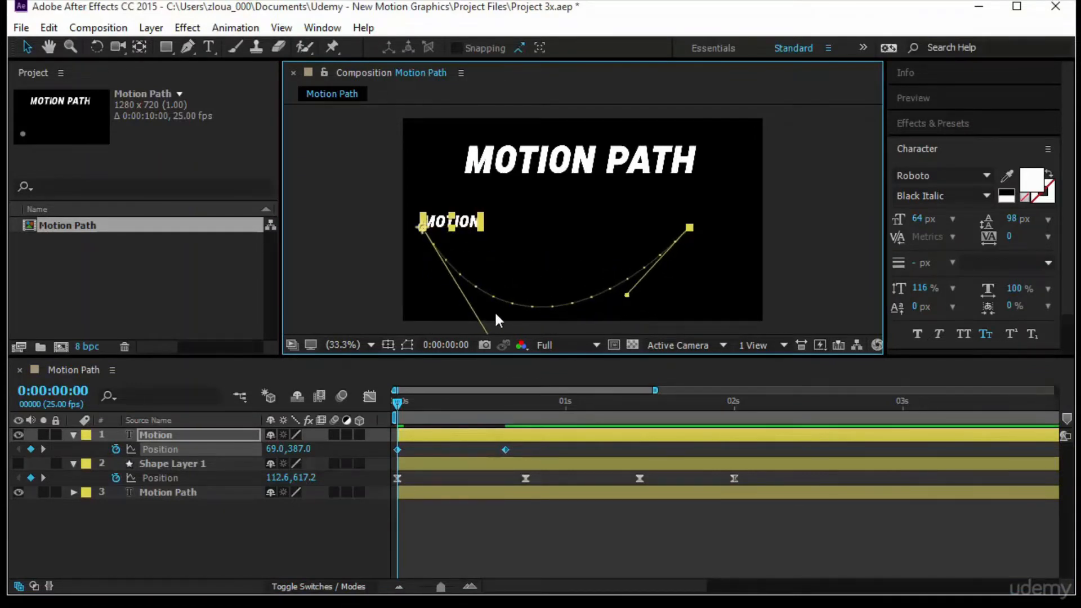
left_click_drag(420, 227, 419, 212)
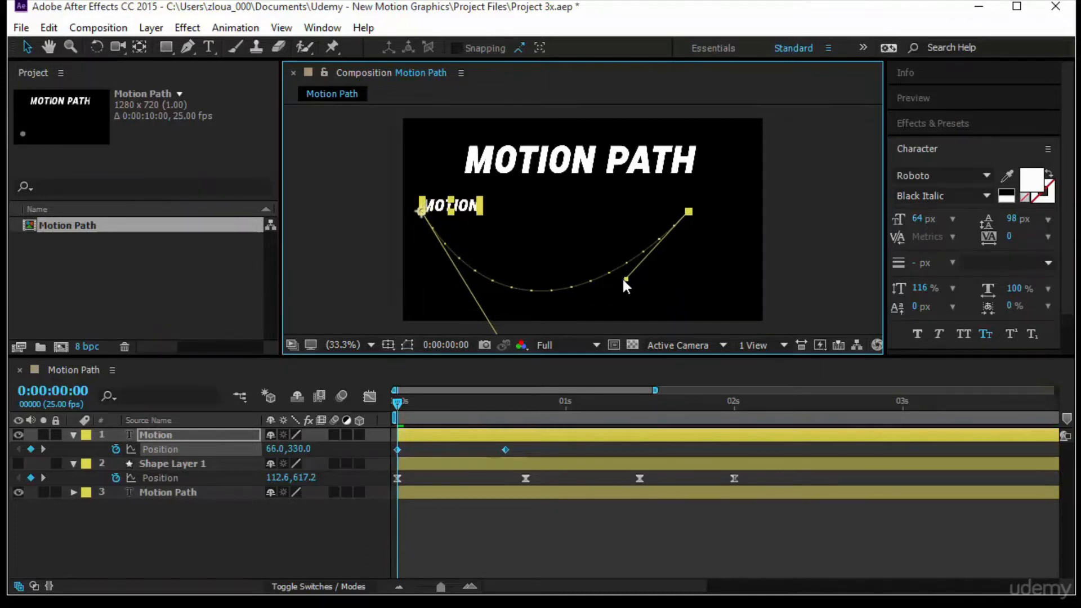
left_click_drag(618, 287, 613, 291)
key("space")
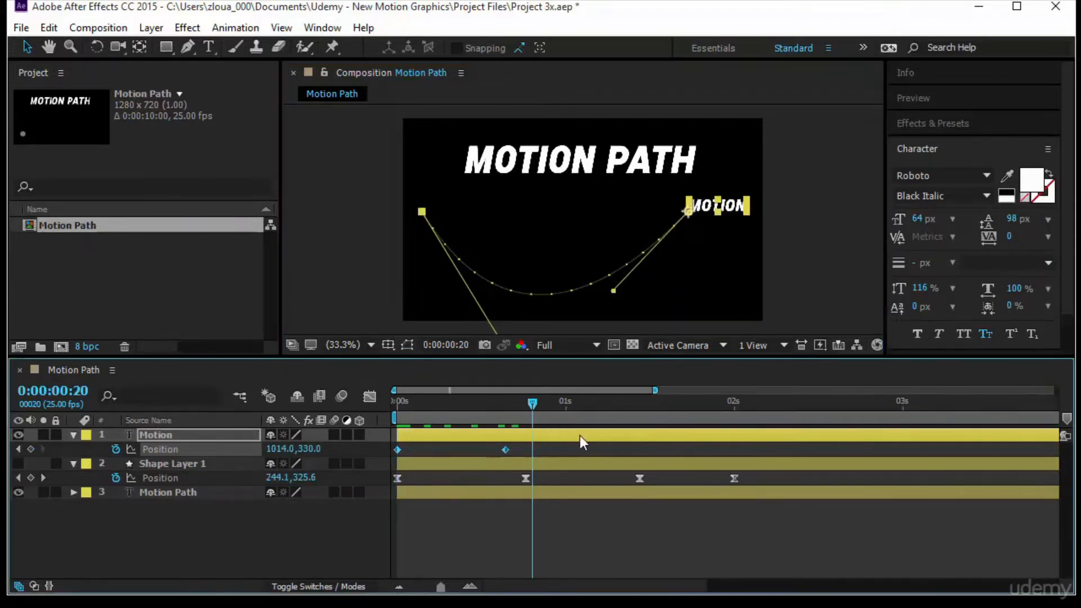
left_click(296, 440)
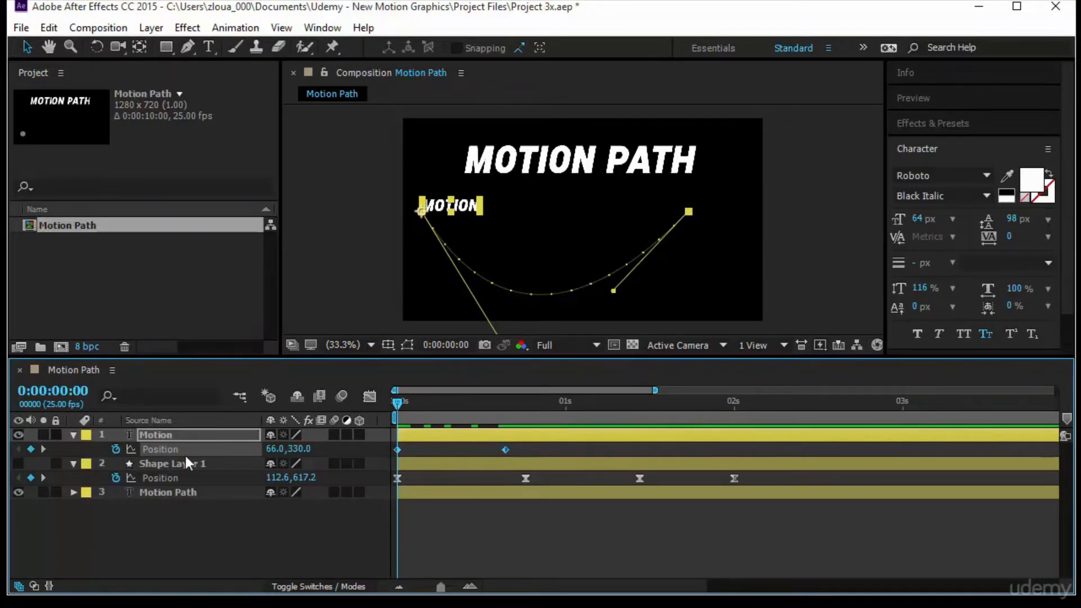
Apply Easy Ease to both Motion Position keyframes and preview the movement with the speed graph shown
left_click(394, 458)
left_click(201, 450)
key("F9")
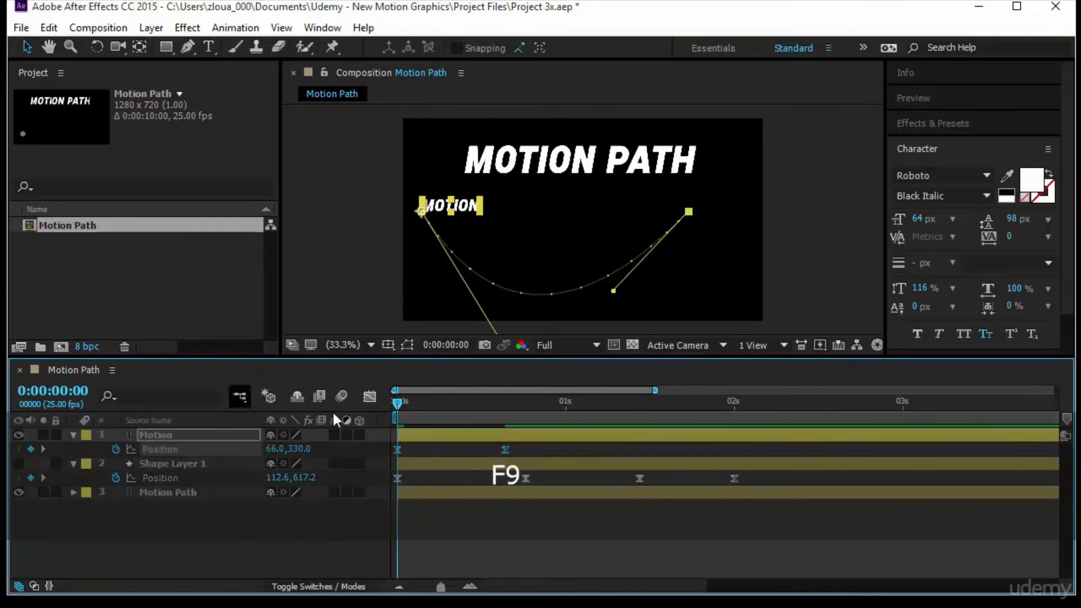
left_click(371, 397)
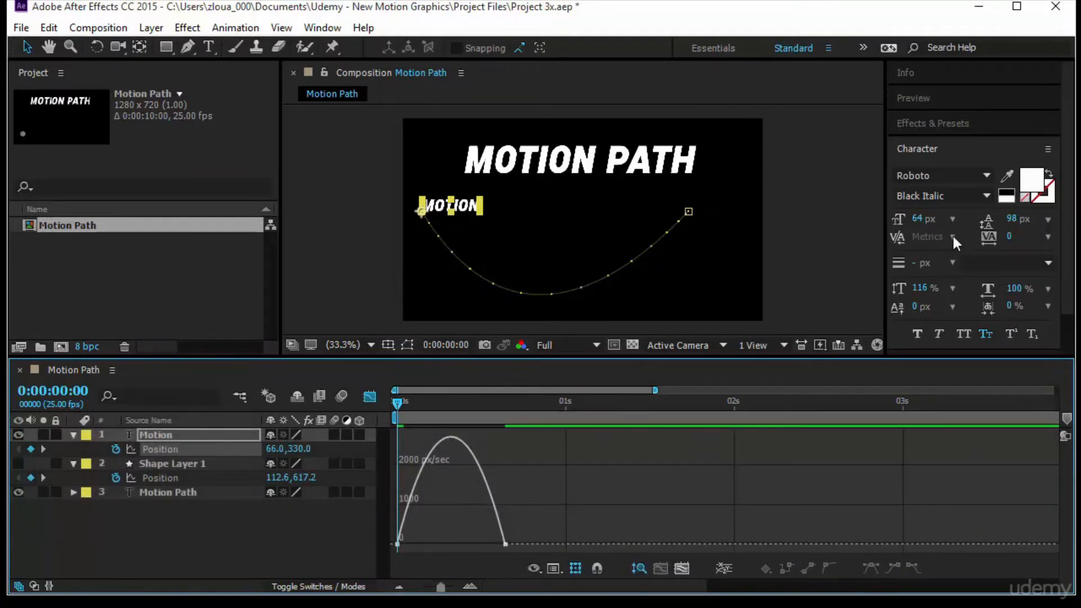
left_click(959, 100)
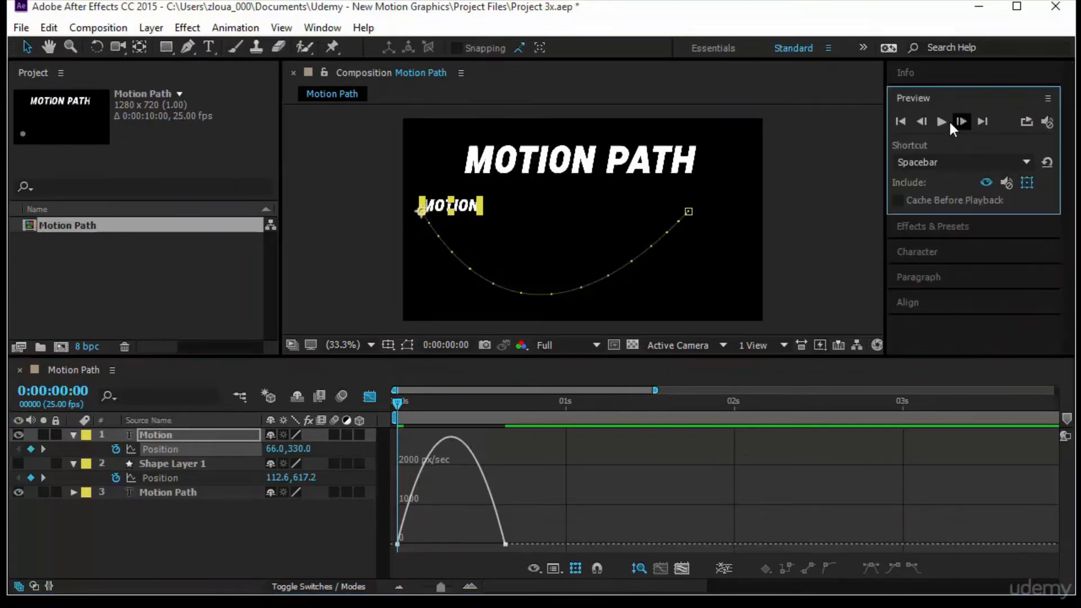
left_click(942, 120)
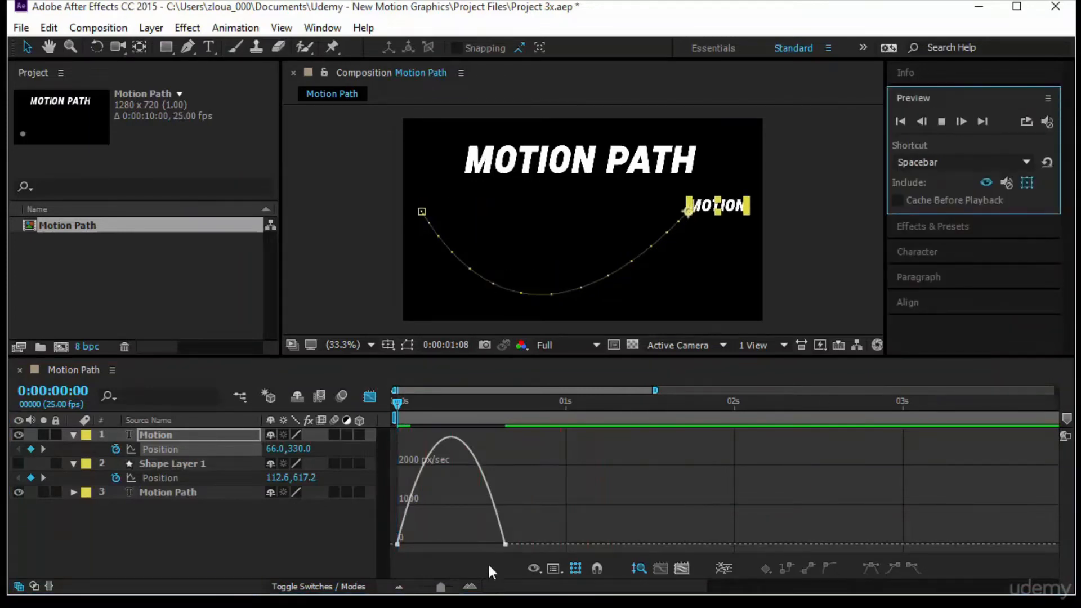
Lengthen the speed graph's influence handles on the Motion Position keyframes to form a steep peak midway between them
left_click(506, 544)
left_click_drag(487, 544, 430, 544)
left_click(844, 455)
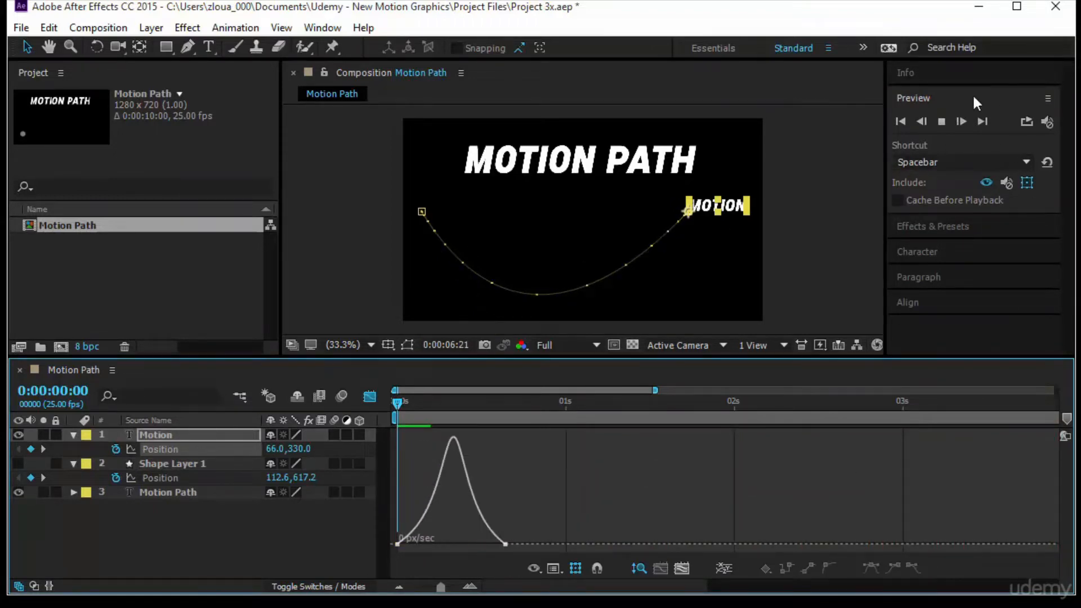
Replay the Motion text animation from the start, and again with the layer deselected to hide its path
left_click(900, 117)
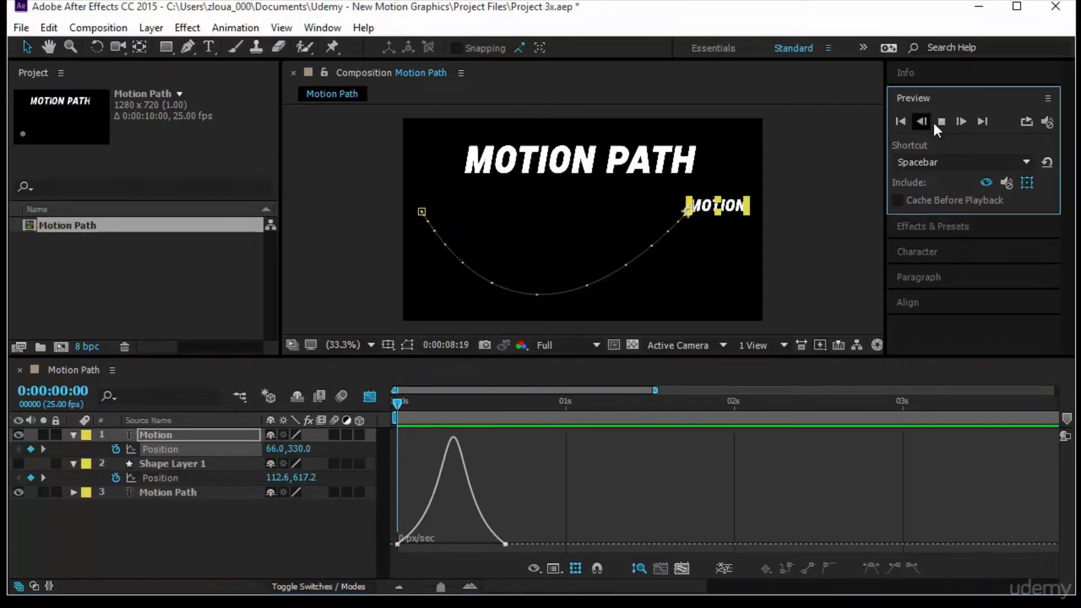
left_click(938, 123)
left_click(901, 120)
left_click(943, 121)
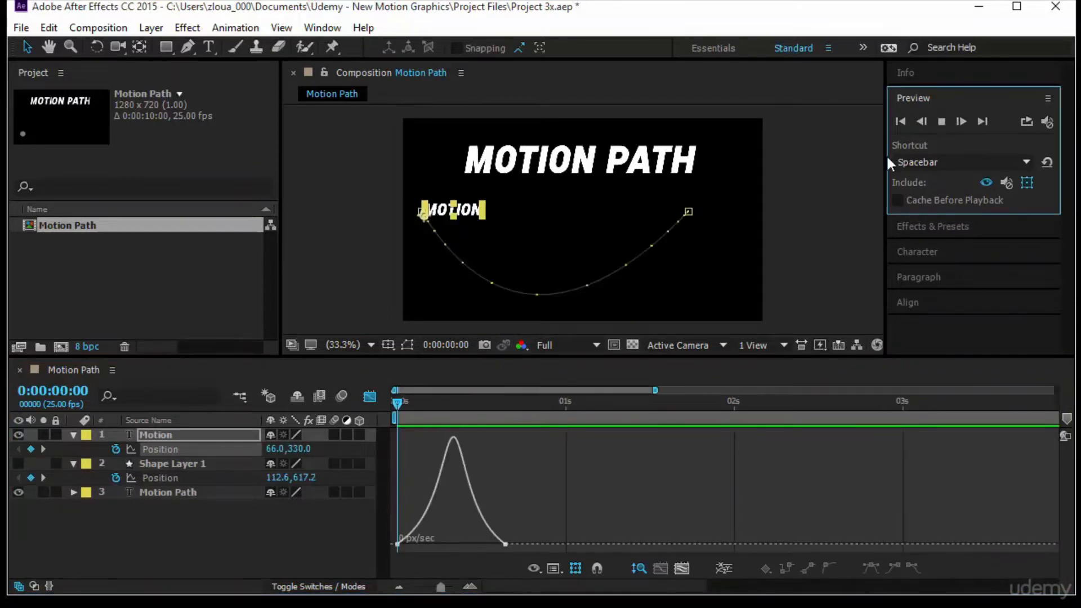
left_click(763, 273)
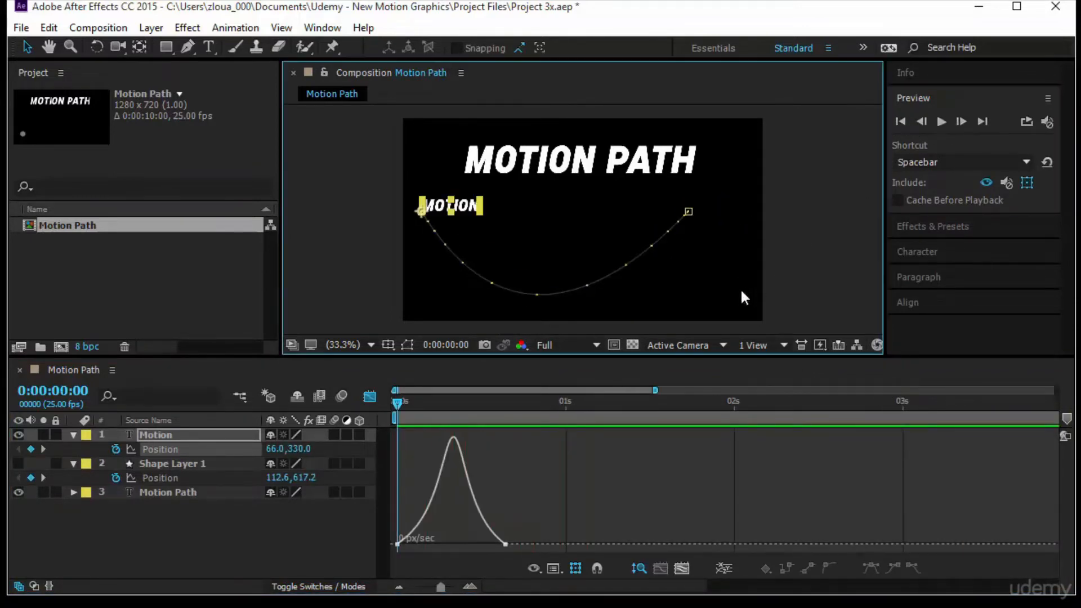
left_click(787, 255)
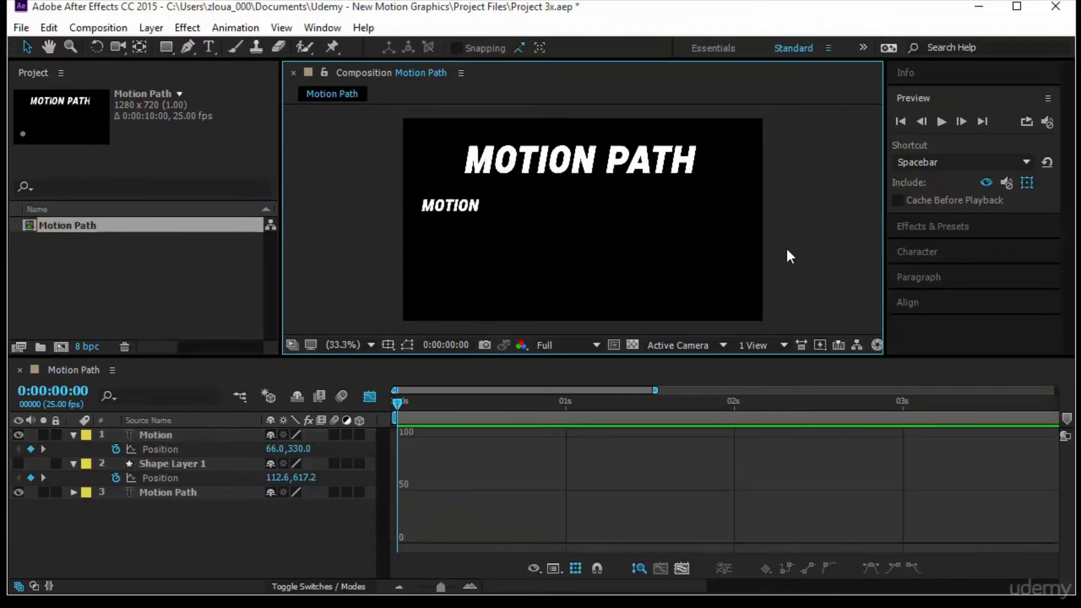
left_click(942, 123)
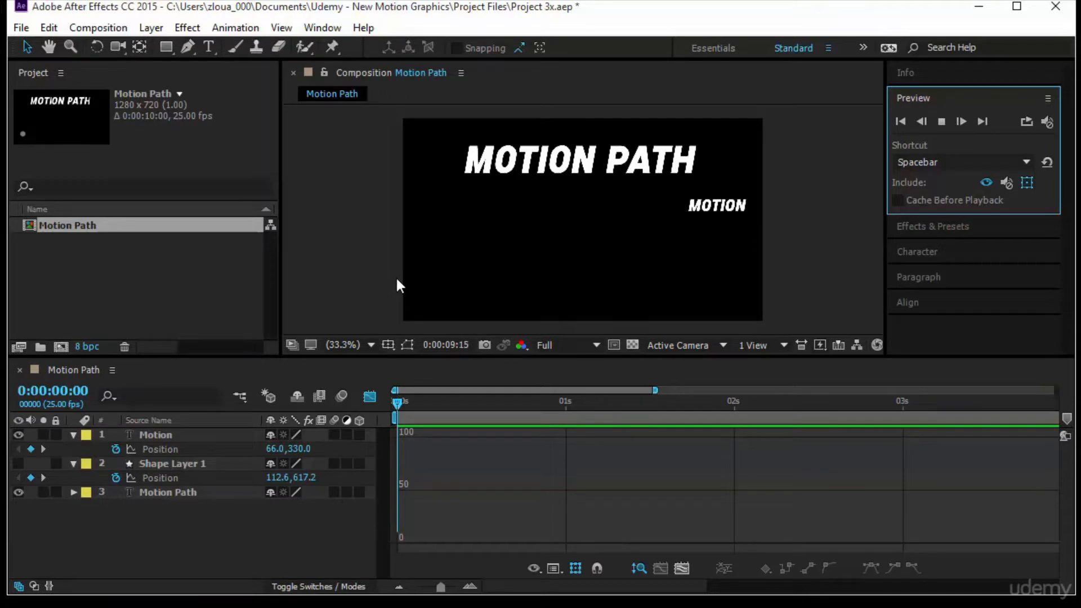
Review the Keyframe Interpolation settings of the Motion layer's Position keyframes without changing them
left_click(163, 450)
left_click(243, 29)
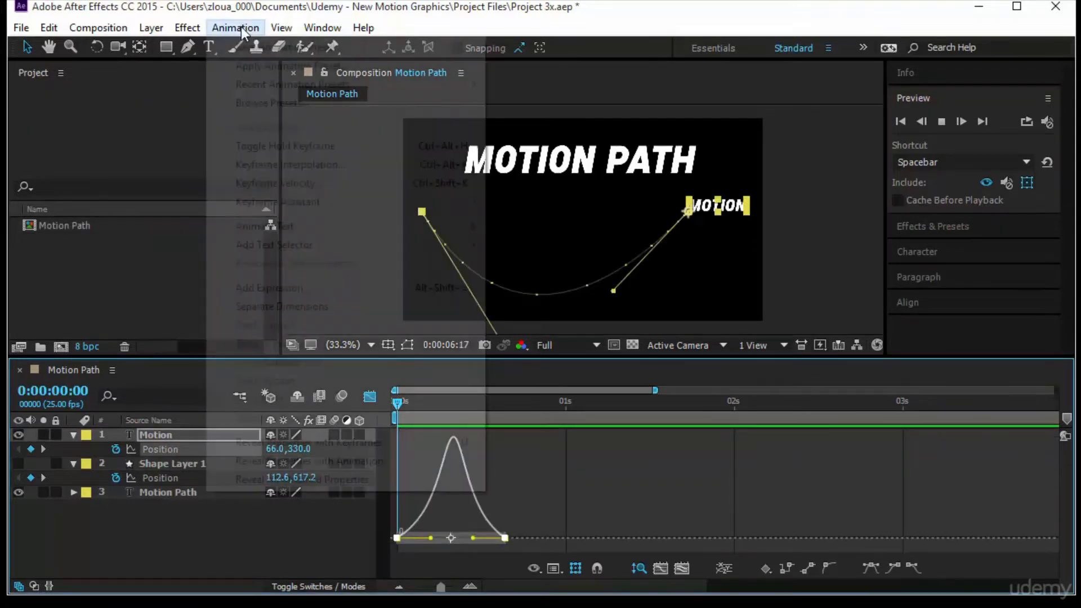
left_click(290, 164)
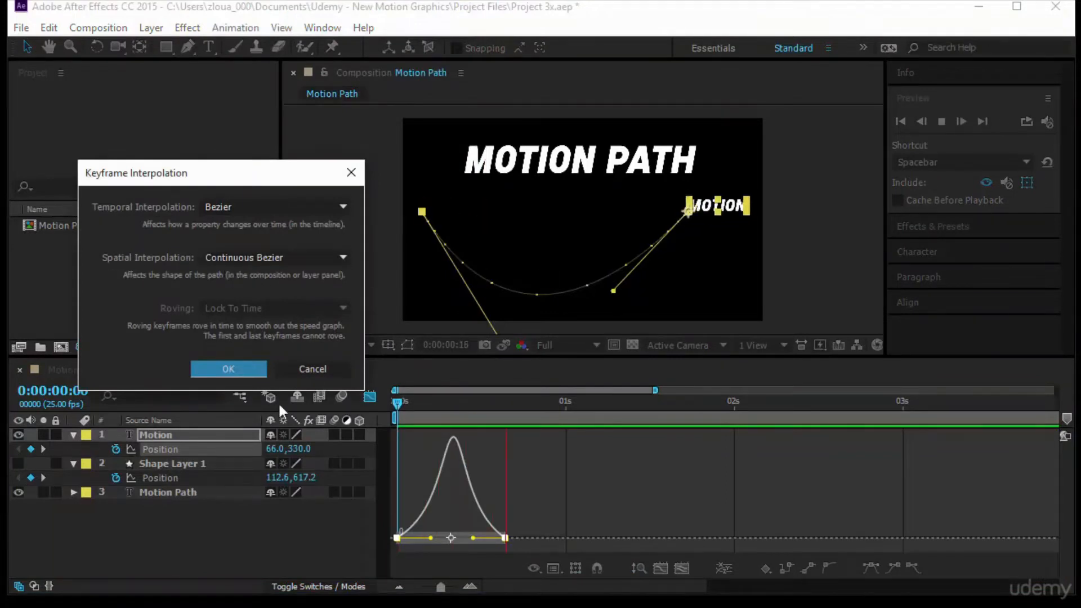
left_click(318, 367)
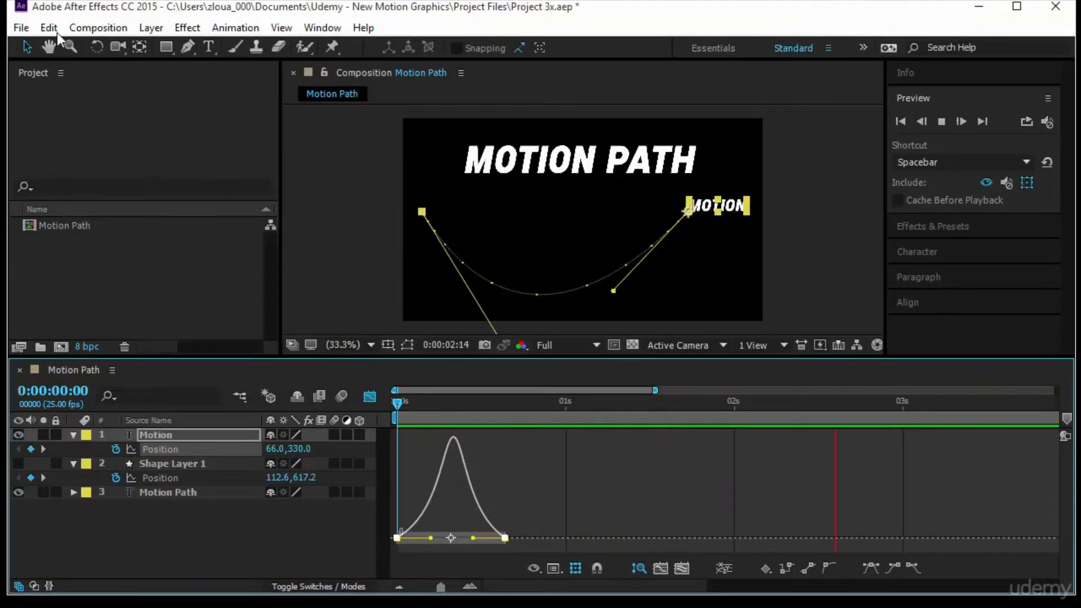
Turn off Default Spatial Interpolation to Linear in the General preferences
left_click(50, 27)
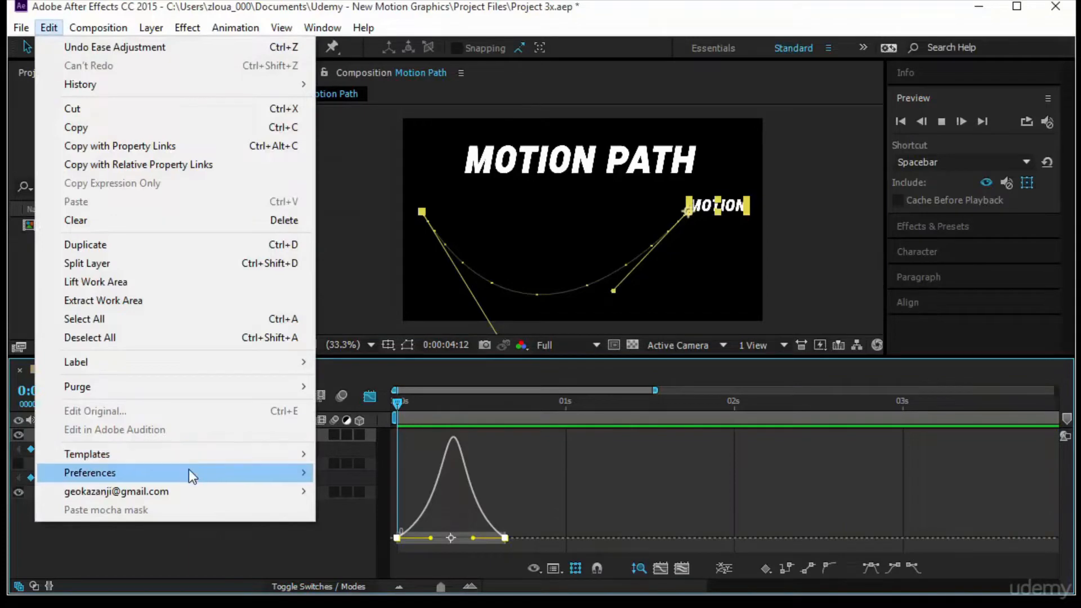
mouse_move(188, 469)
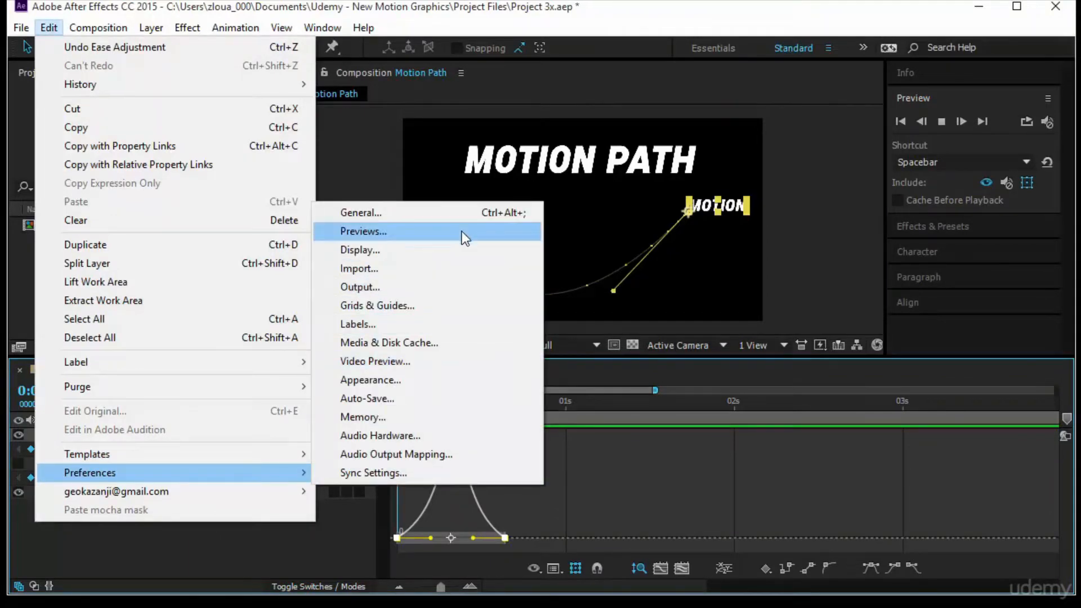
left_click(464, 209)
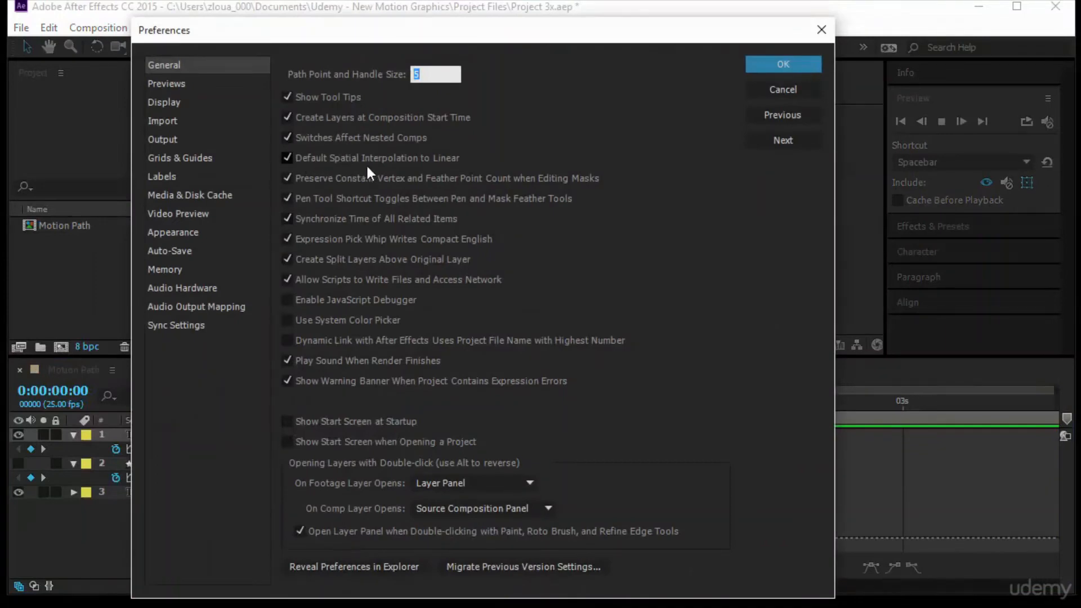
left_click(452, 159)
left_click(765, 66)
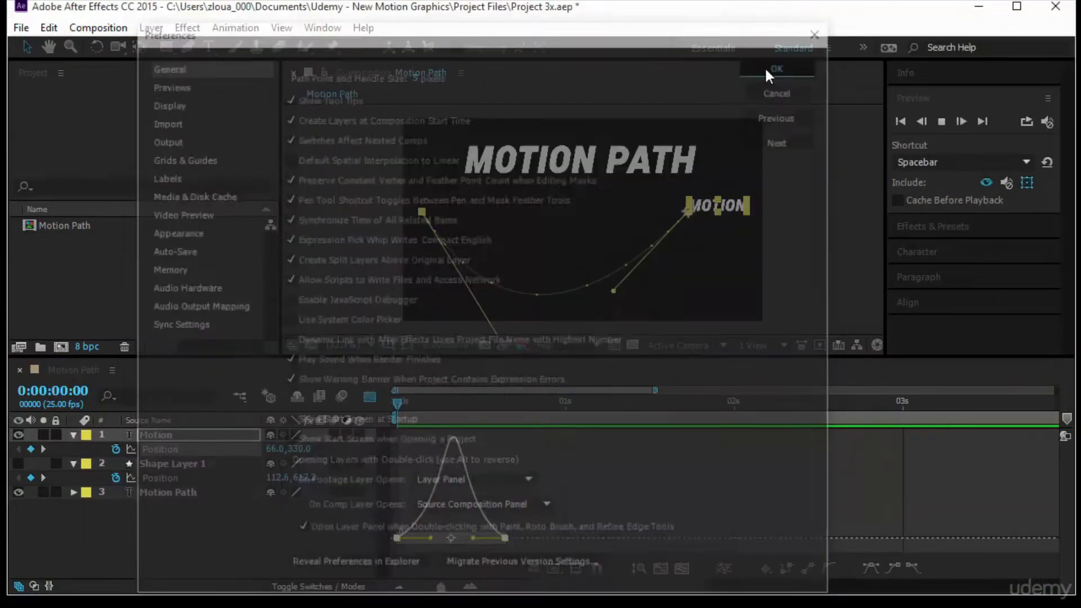
Remove all Position keyframes from the Motion layer and return the timeline to the layer bars
left_click(173, 435)
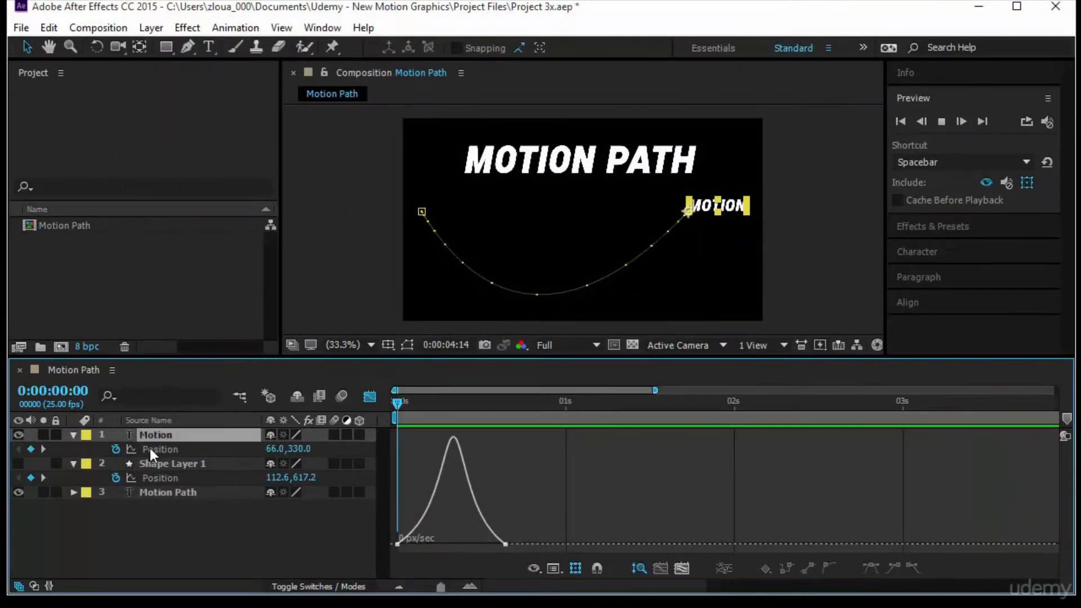
left_click(116, 449)
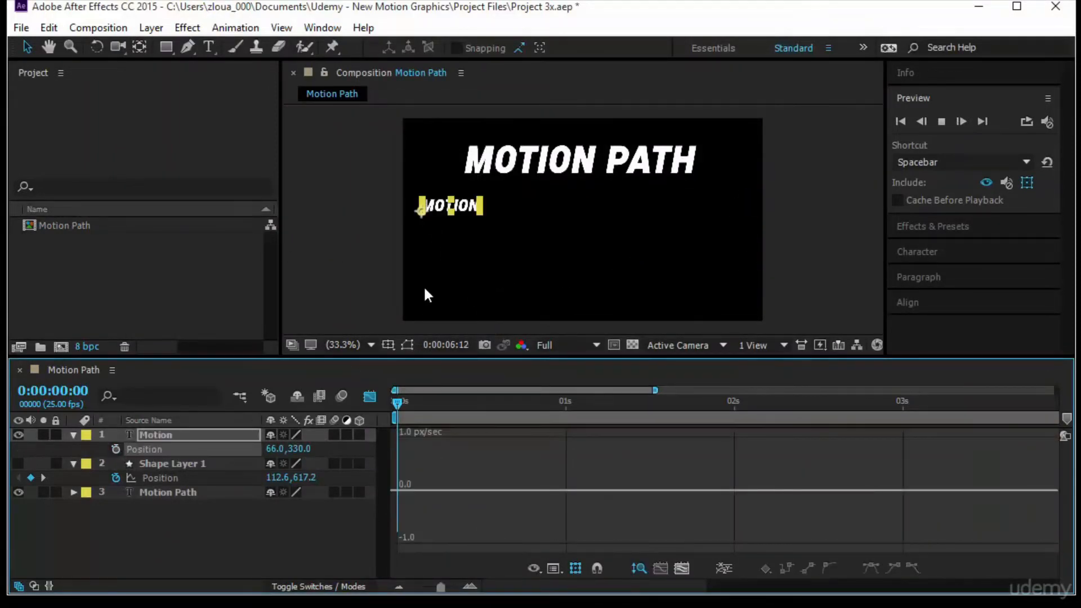
left_click(369, 396)
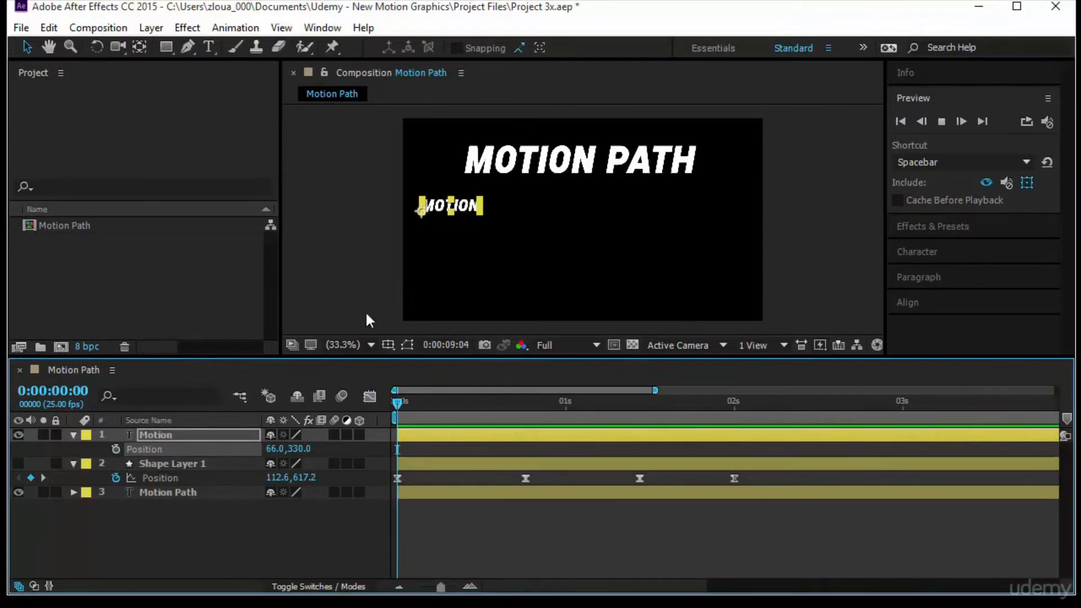
Keyframe the Motion text's Position at 0:00:00:00, and at 0:00:00:19 move it across to about 1035, 339 with its path handle pulled down
left_click(116, 449)
left_click_drag(400, 407, 524, 425)
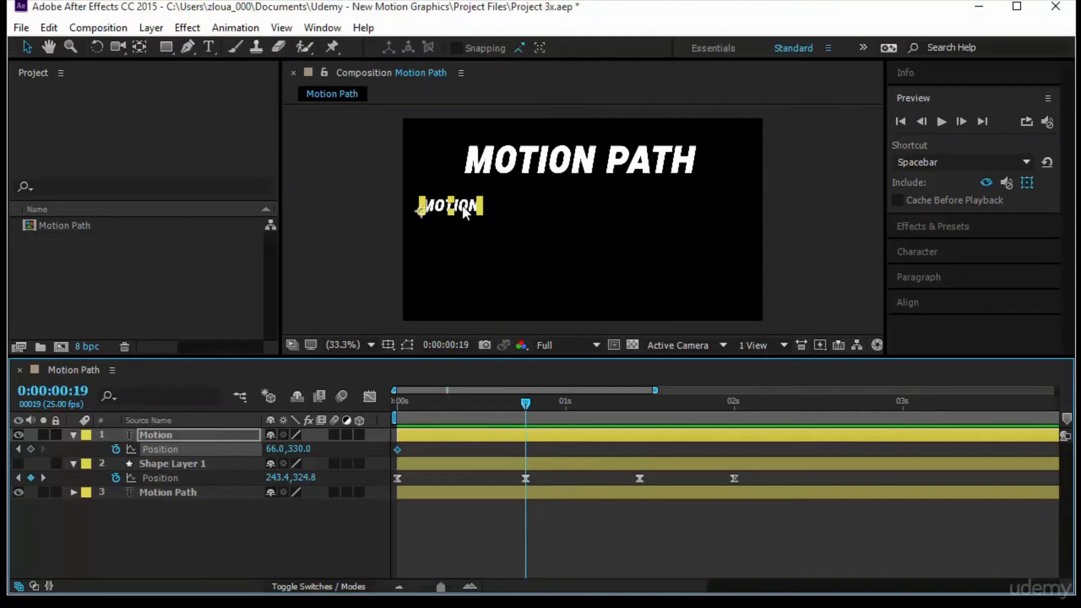
left_click_drag(463, 207, 616, 302)
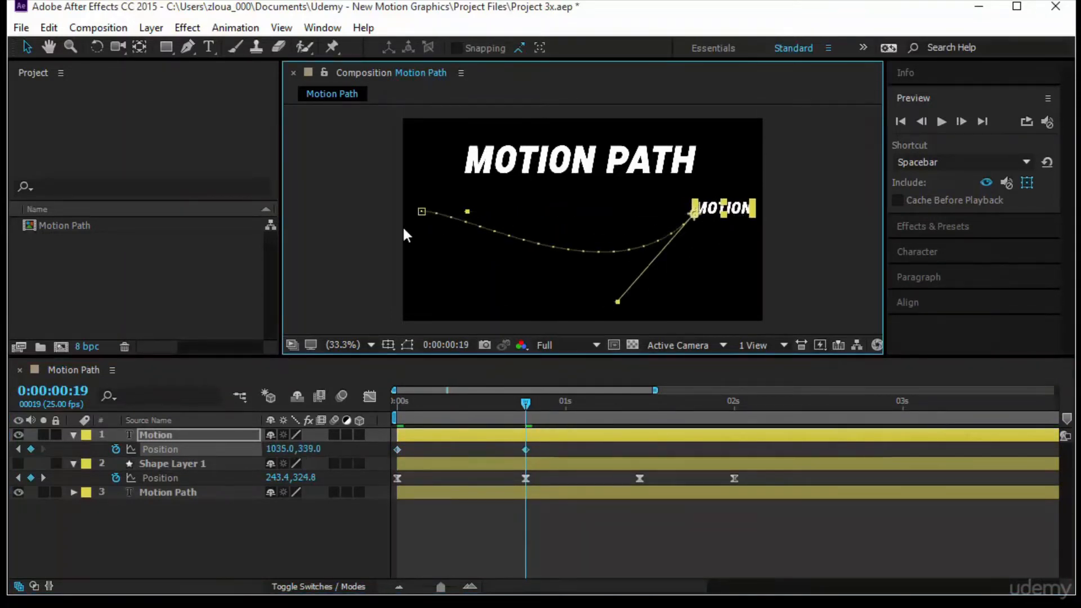
Shape the Motion path into an S-curve by pulling the start handle above the title and the end handle farther inward, and preview it
left_click_drag(467, 212, 482, 107)
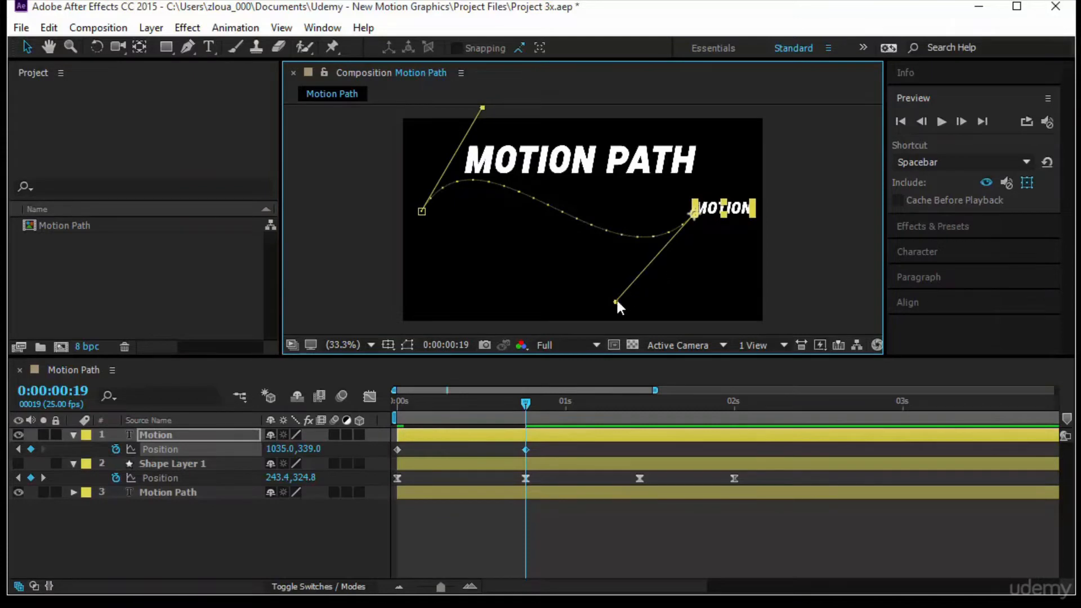
left_click_drag(616, 302, 550, 309)
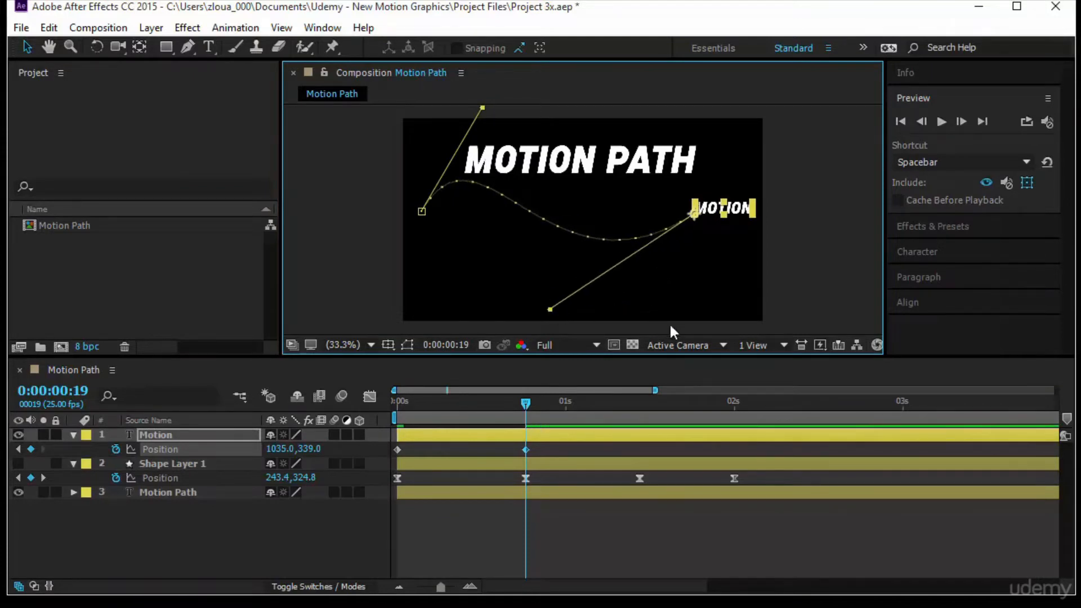
left_click(942, 121)
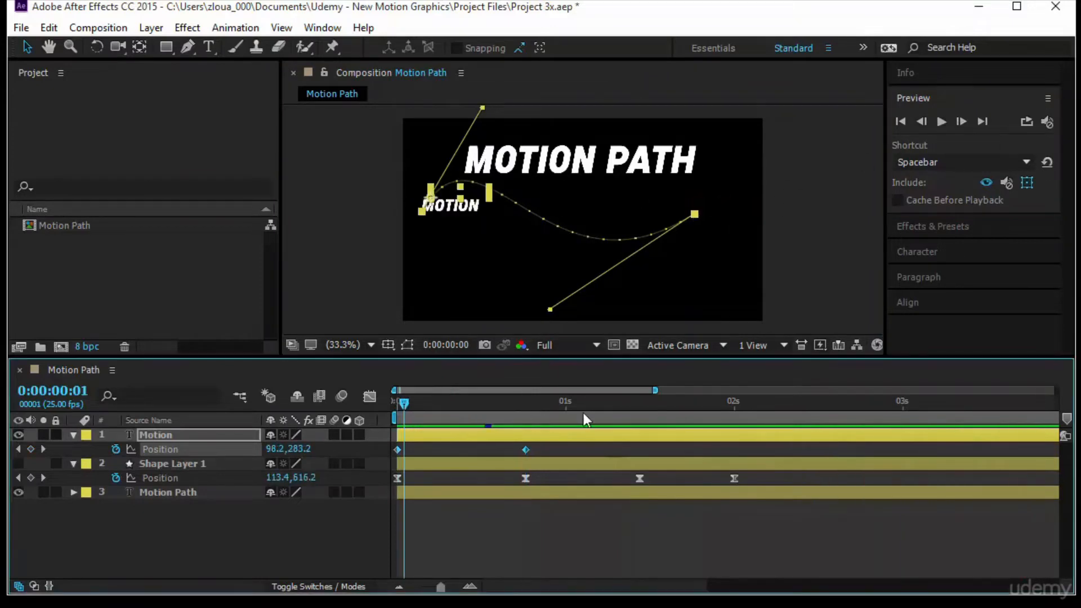
left_click_drag(583, 413, 193, 441)
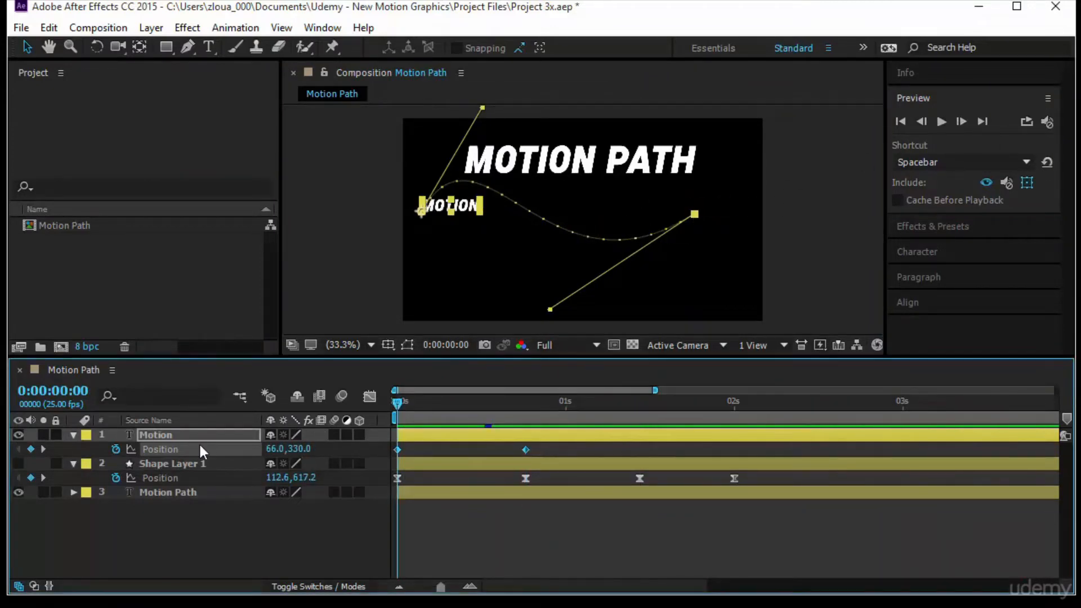
Apply Easy Ease to the Motion Position keyframes, lengthen the last keyframe's influence so the speed peaks early, and preview the result
key("F9")
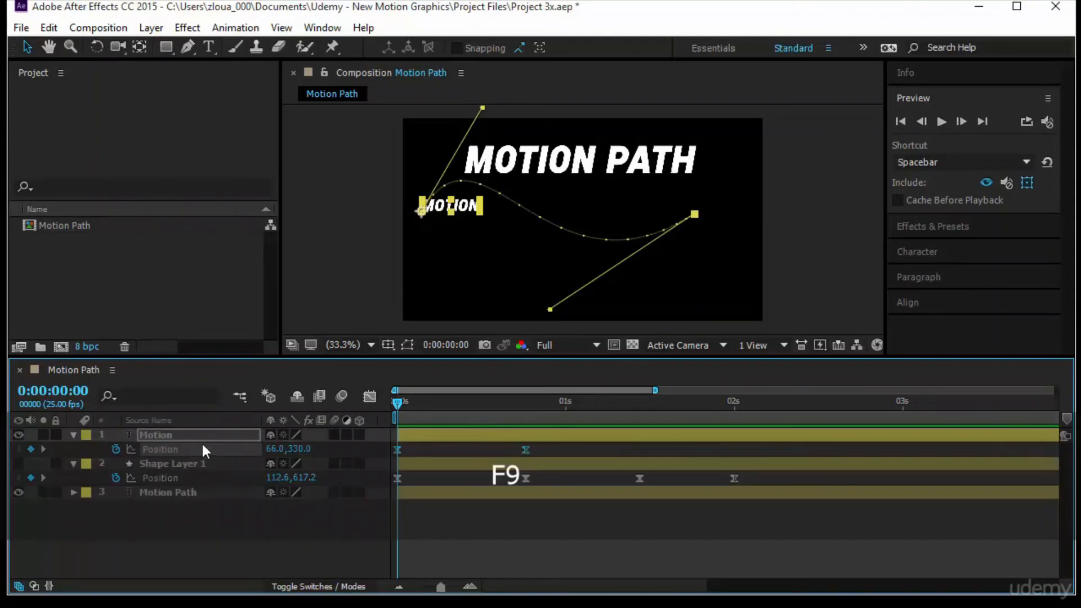
left_click(369, 396)
left_click(526, 544)
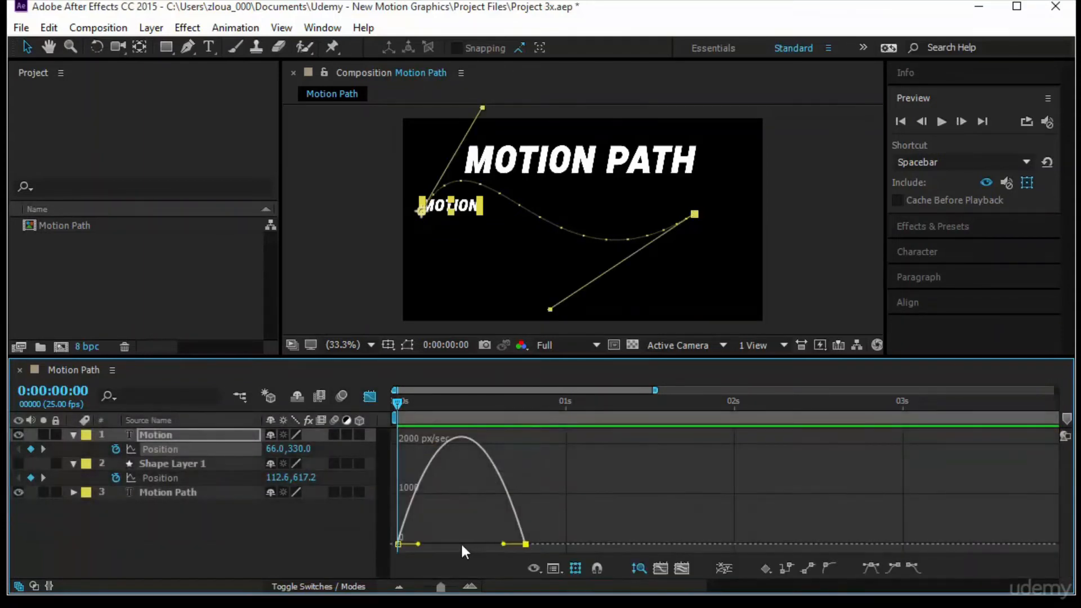
left_click_drag(503, 544, 462, 544)
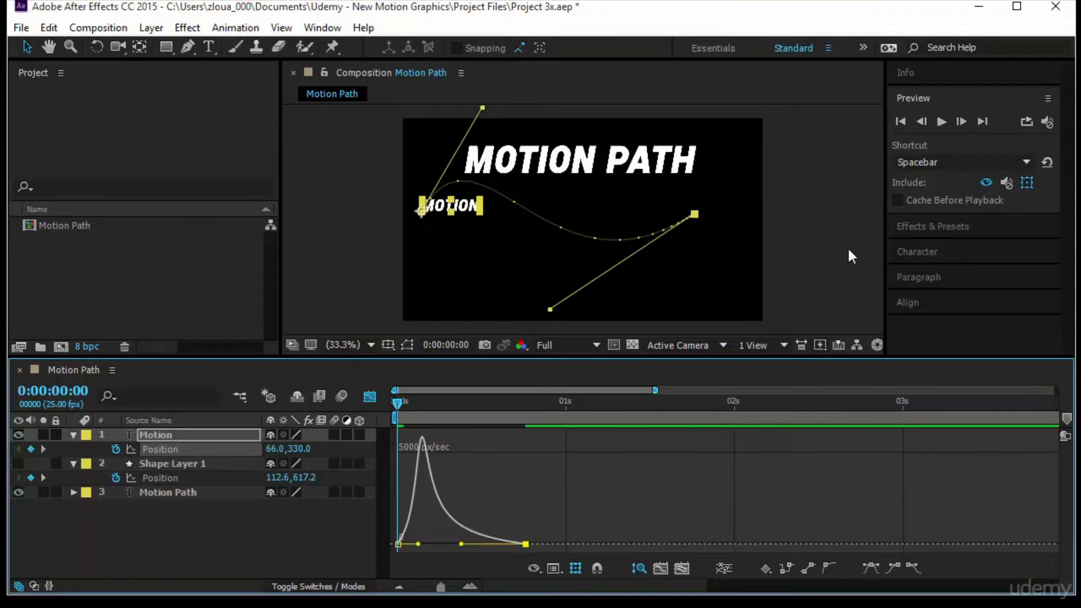
left_click(941, 121)
left_click(791, 292)
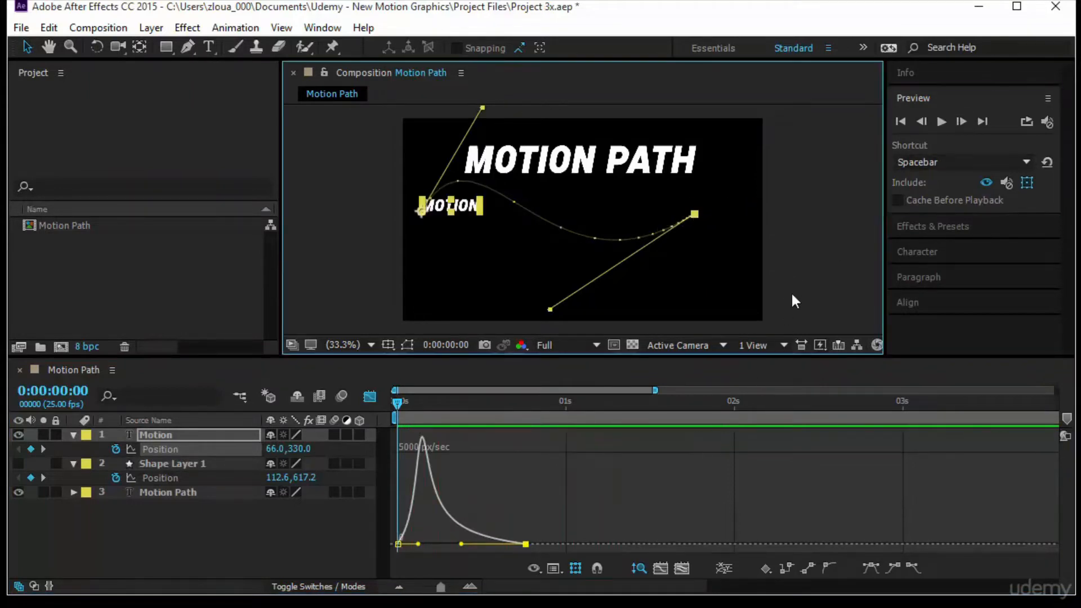
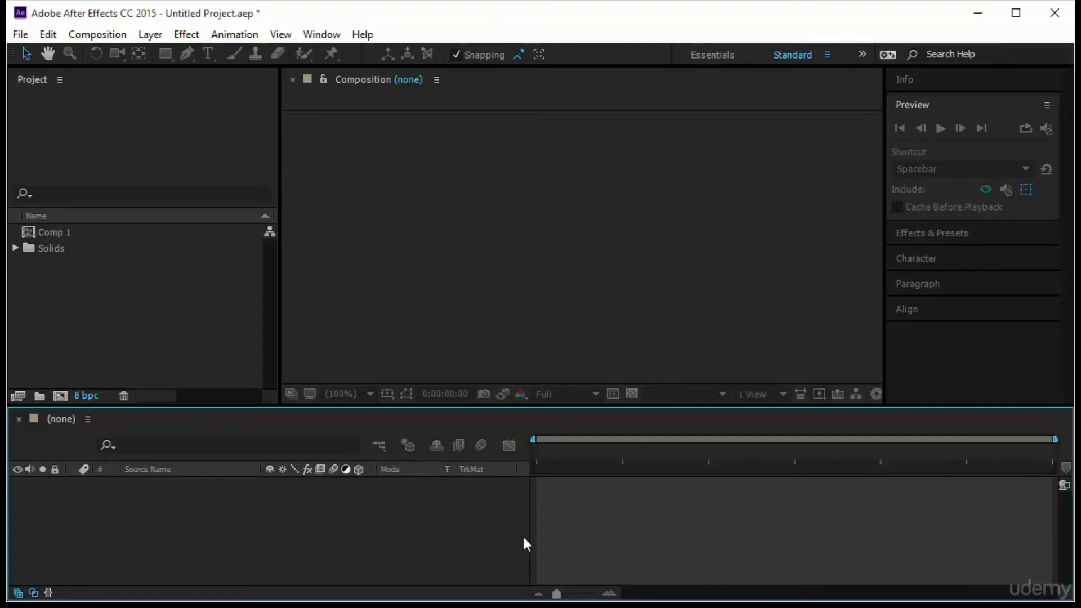
Create a new composition named Value Graph with the HDV/HDTV 720 25 preset
right_click(160, 315)
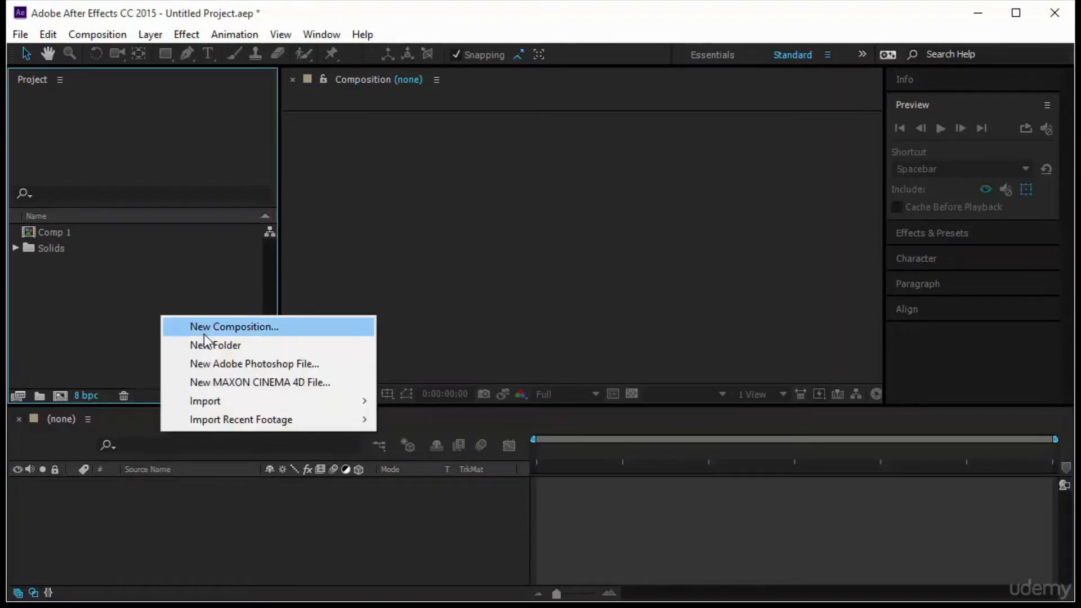
left_click(207, 328)
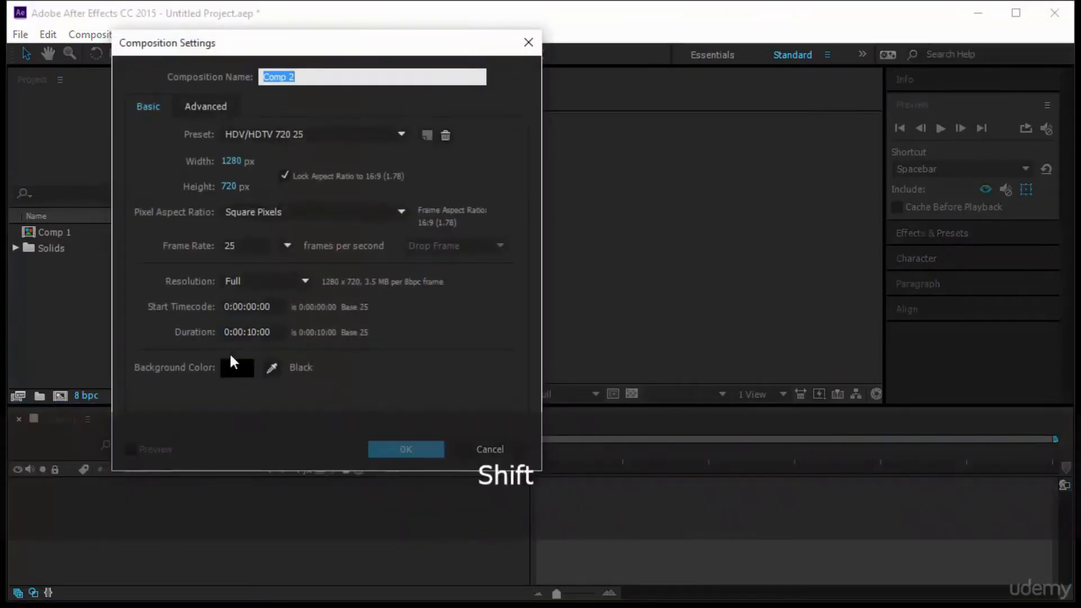
type("Value Gra")
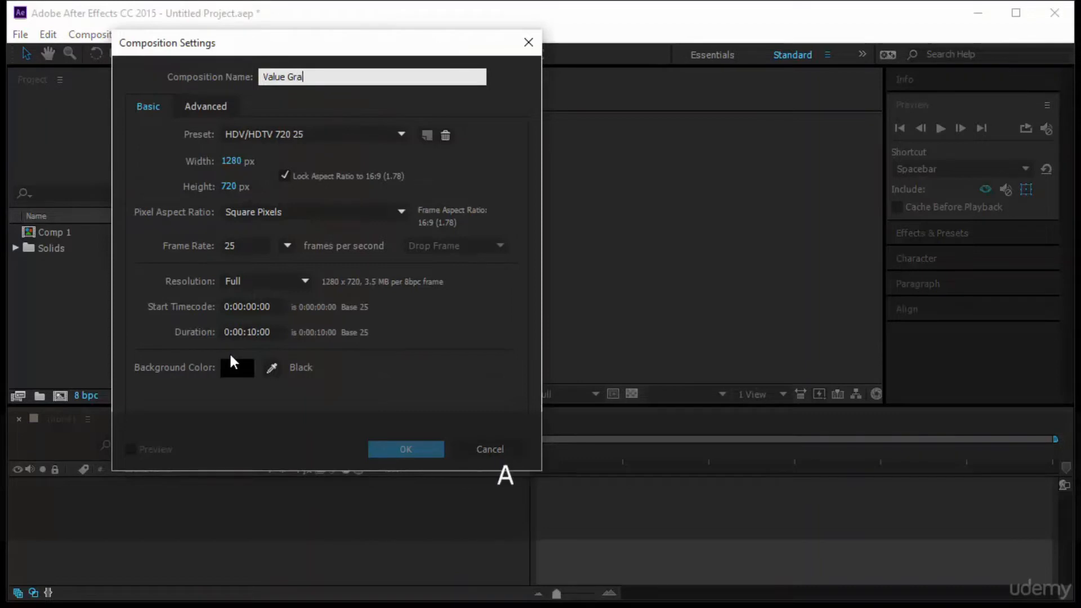
type("ph")
key("Return")
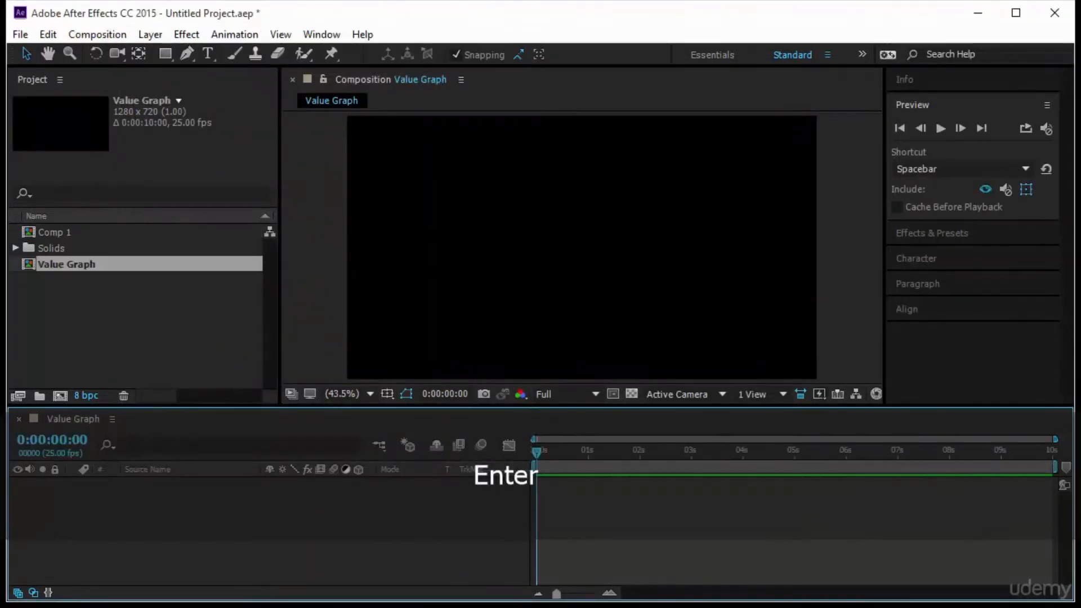
Show the Graph Editor, try the speed graph type, and set it back to Edit Value Graph
left_click(509, 445)
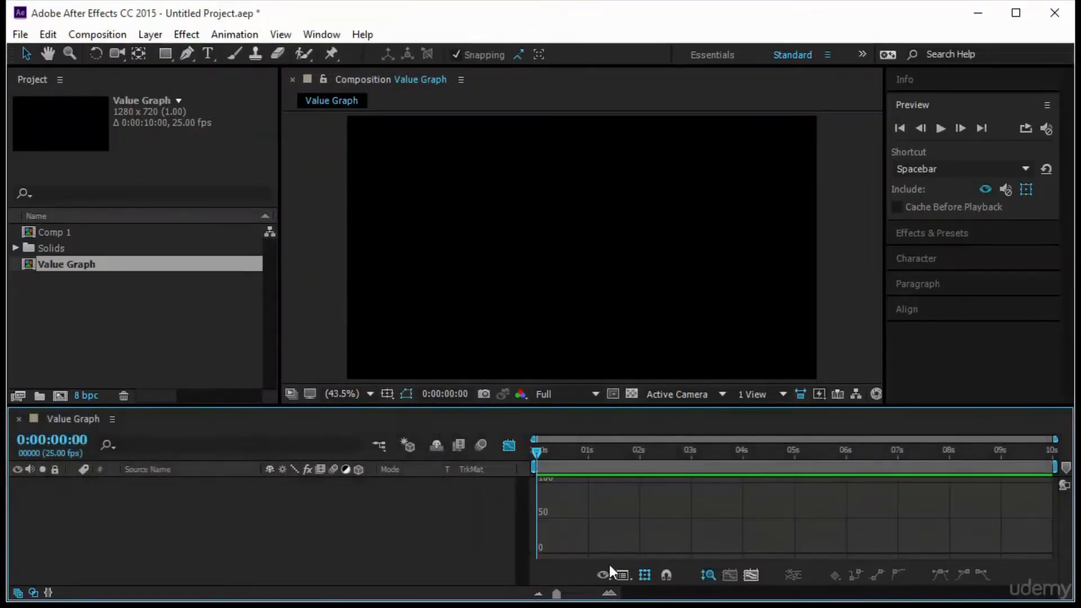
left_click(619, 575)
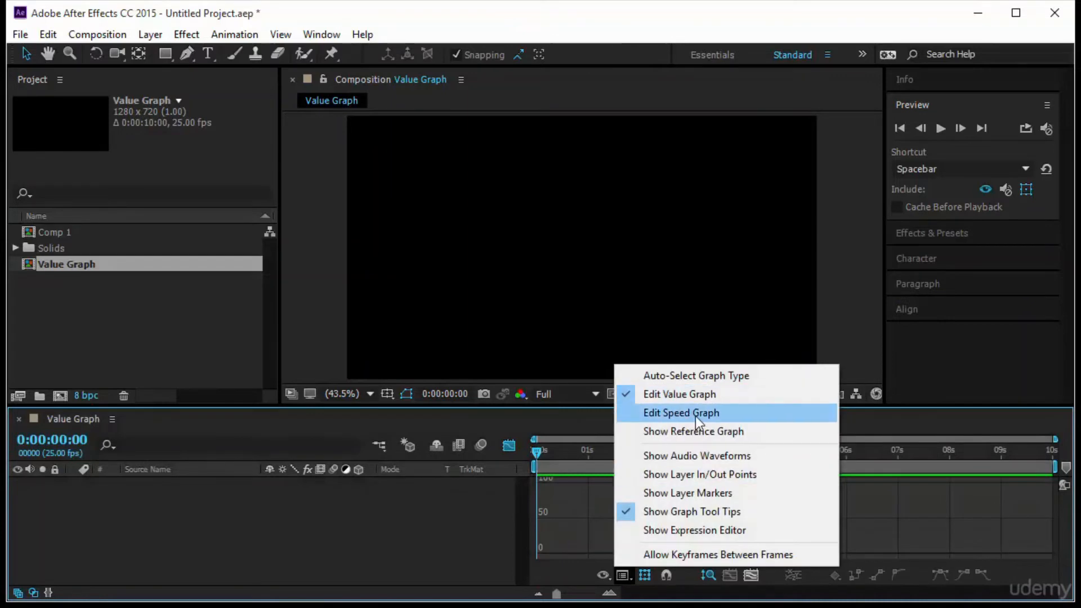
left_click(695, 417)
left_click_drag(691, 406, 691, 381)
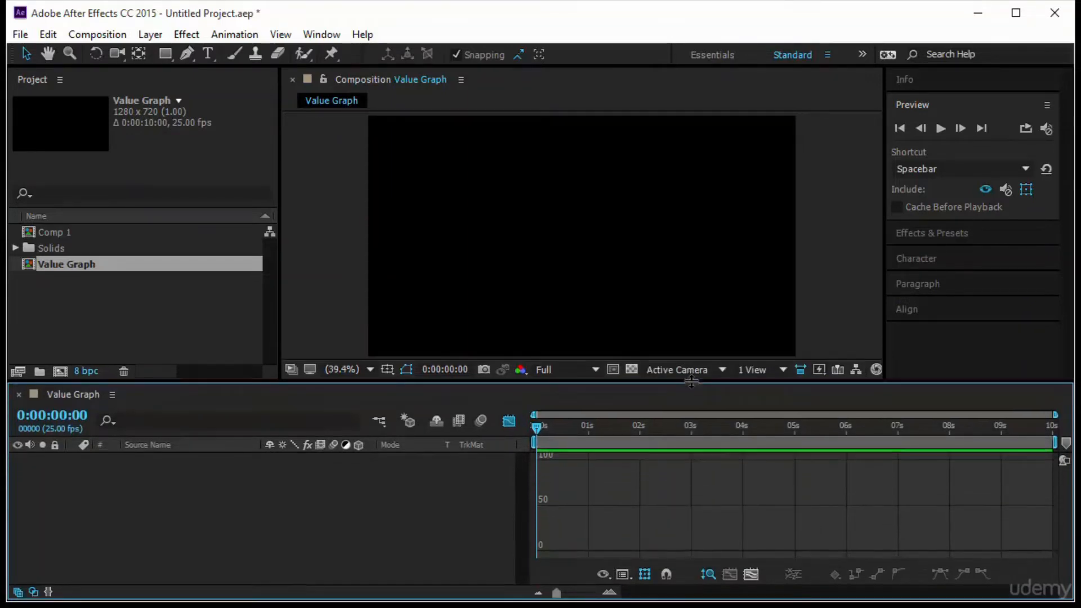
left_click(622, 575)
left_click(681, 391)
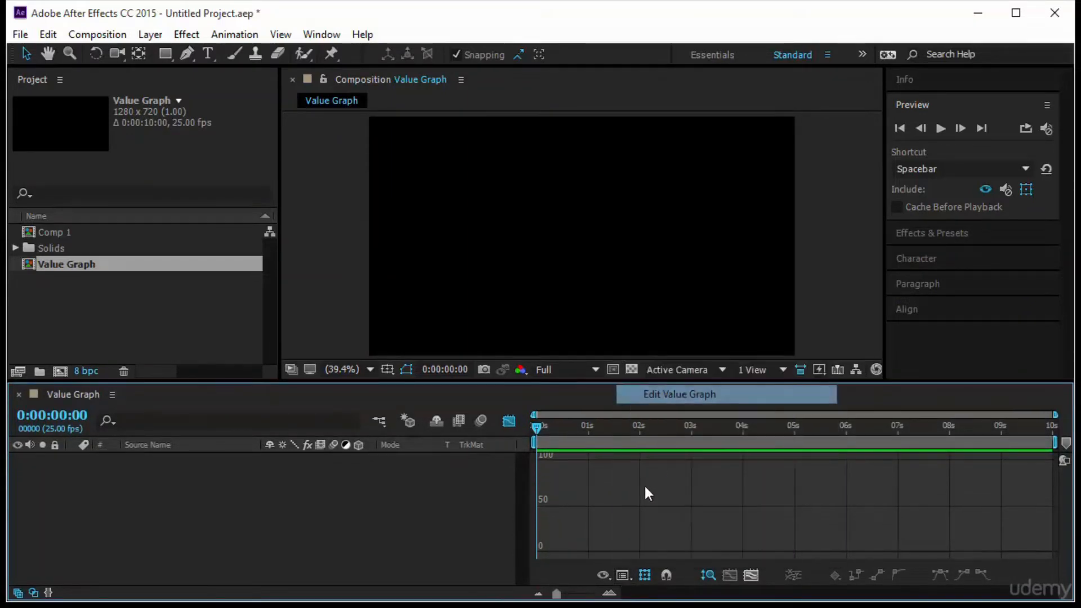
left_click_drag(523, 382, 526, 403)
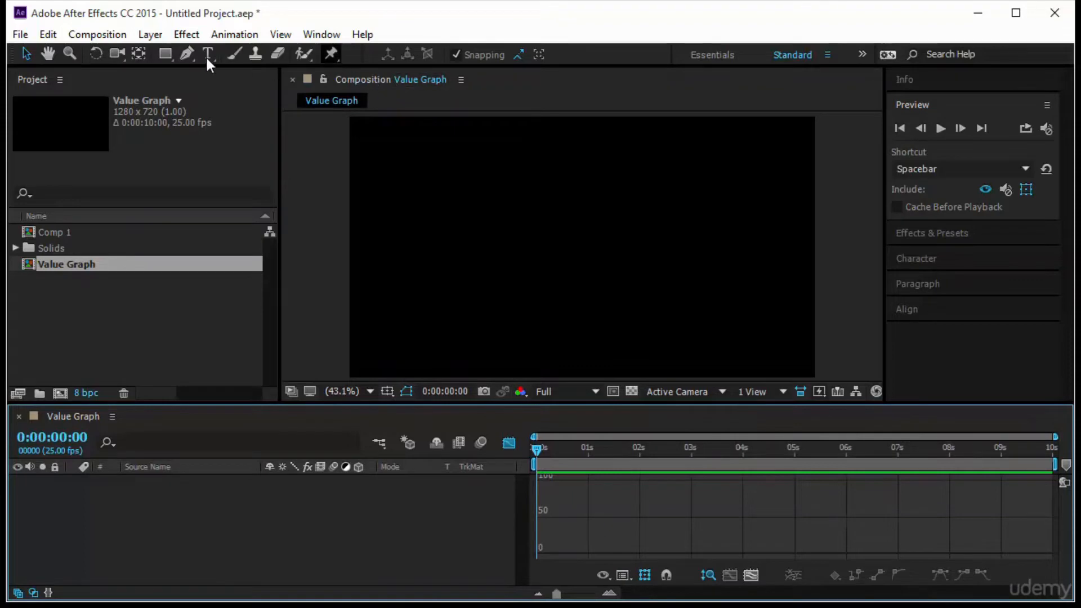
Draw a tall orange rectangle near the frame's centre and move its anchor point to the middle of its bottom edge
left_click(166, 53)
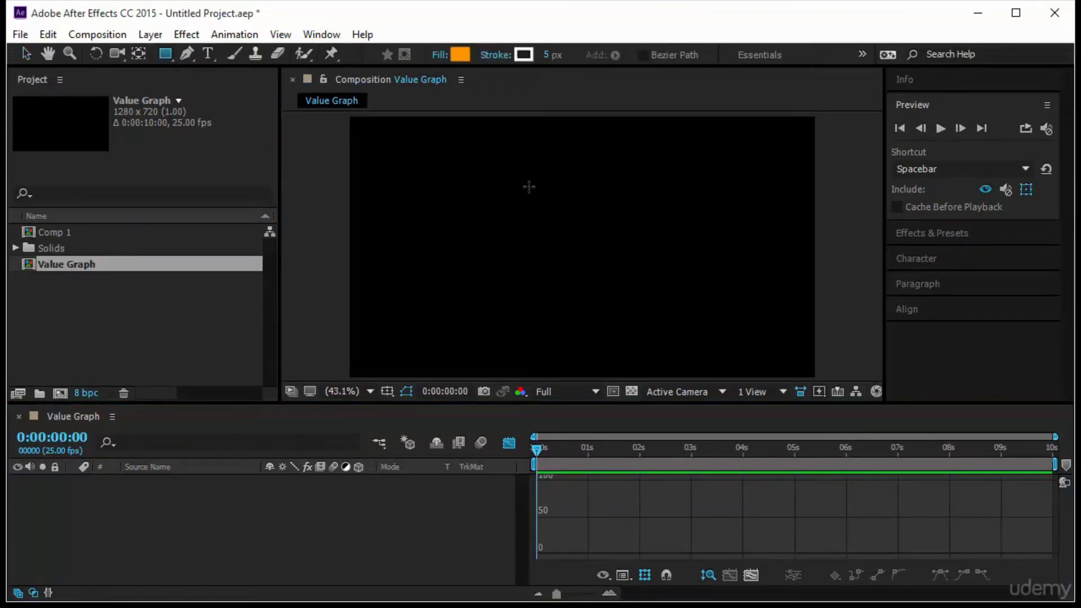
left_click_drag(529, 186, 594, 305)
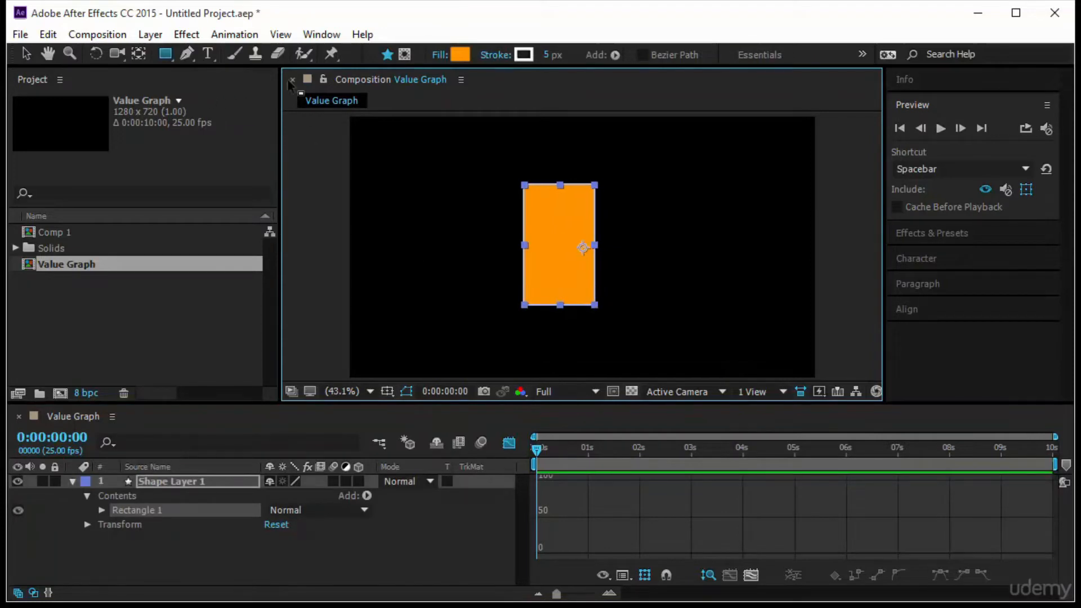
left_click(139, 53)
key("ctrl+alt+Home")
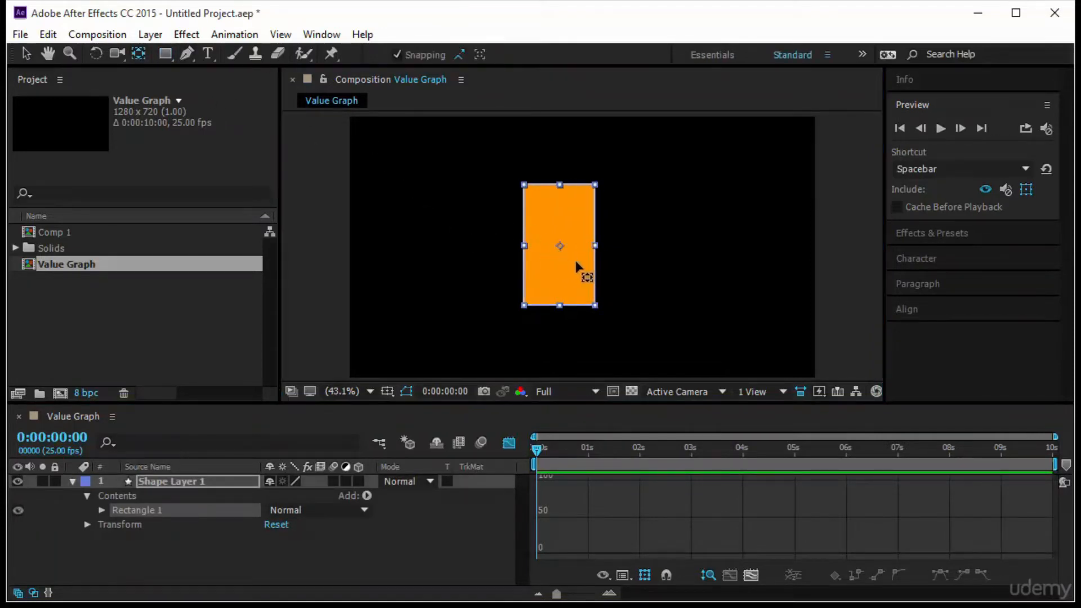
left_click(658, 245)
left_click(567, 257)
left_click_drag(583, 247, 560, 305)
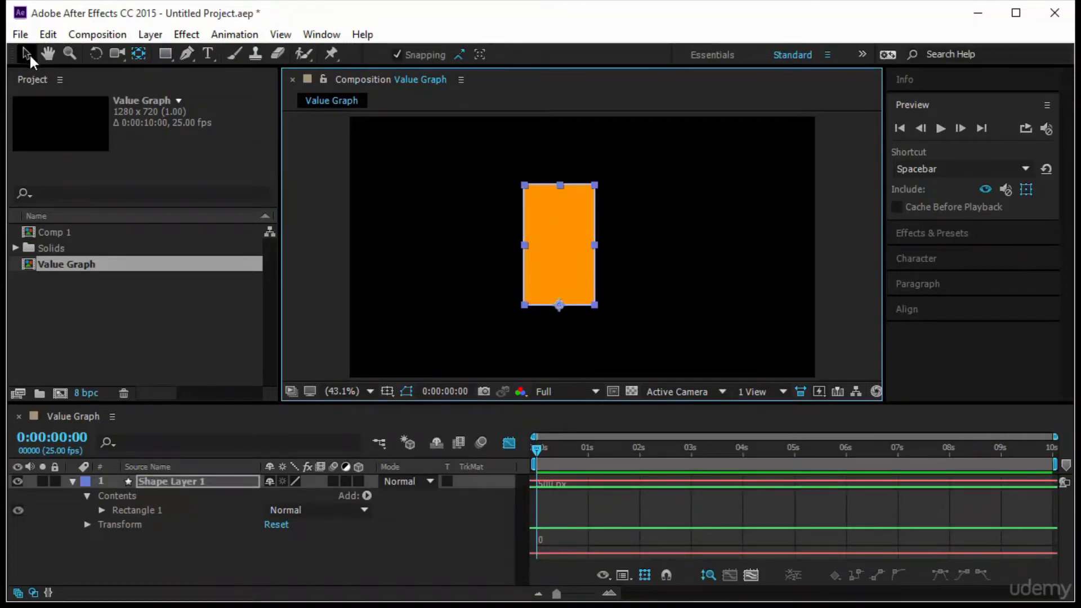
Move the rectangle slightly down and to the right so it sits near the frame's lower centre
left_click(26, 54)
left_click_drag(574, 259, 593, 283)
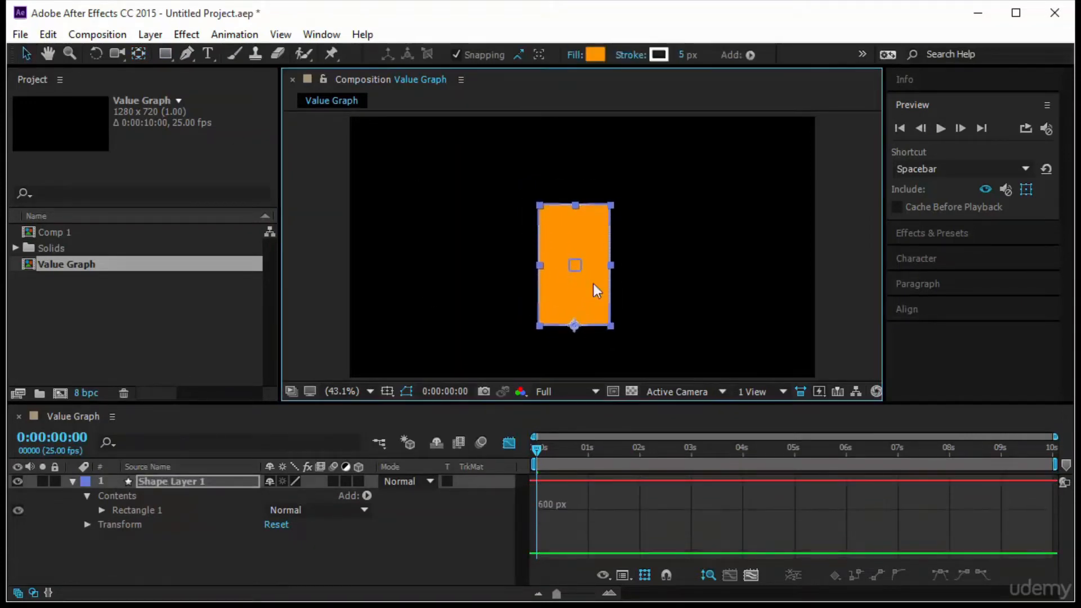
left_click(604, 331)
left_click(572, 323)
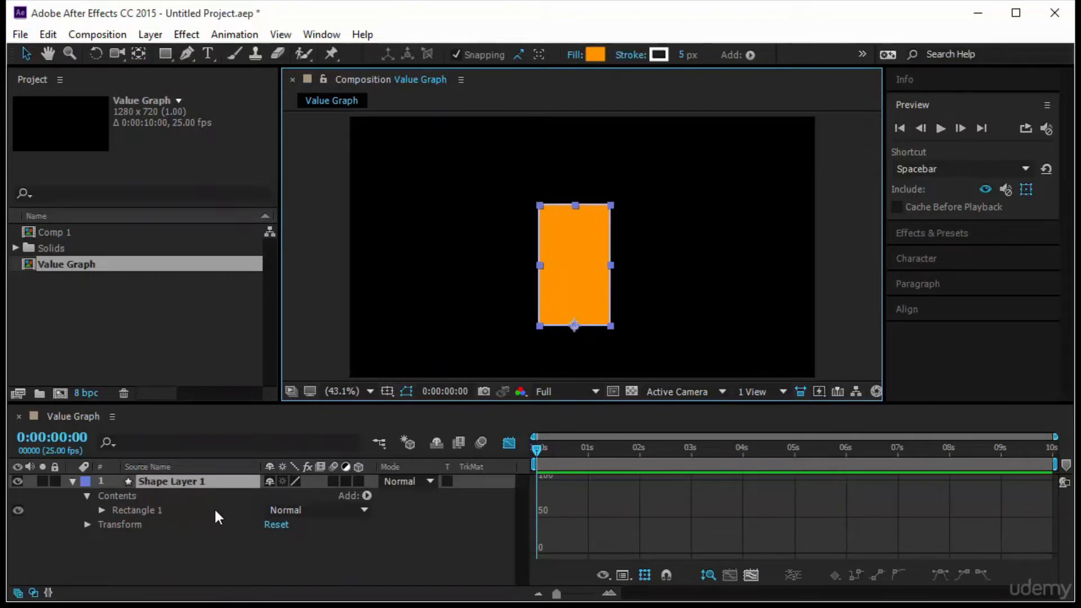
Return to the layer bars and keyframe the rectangle layer's Scale at 0% at 0:00:00:00
key("s")
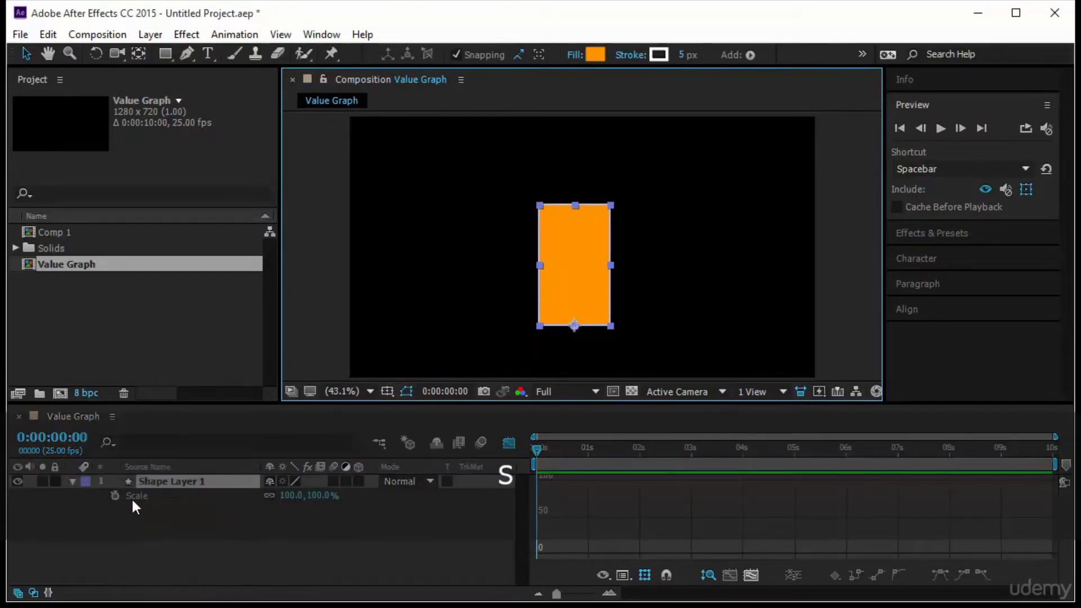
left_click(509, 443)
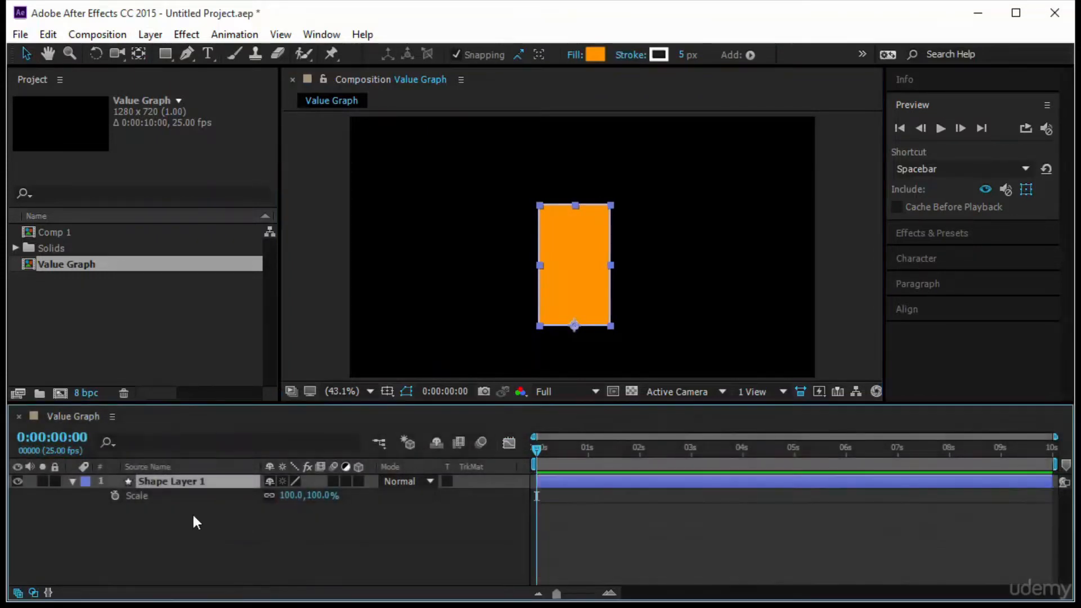
left_click(114, 495)
left_click(314, 496)
type("0")
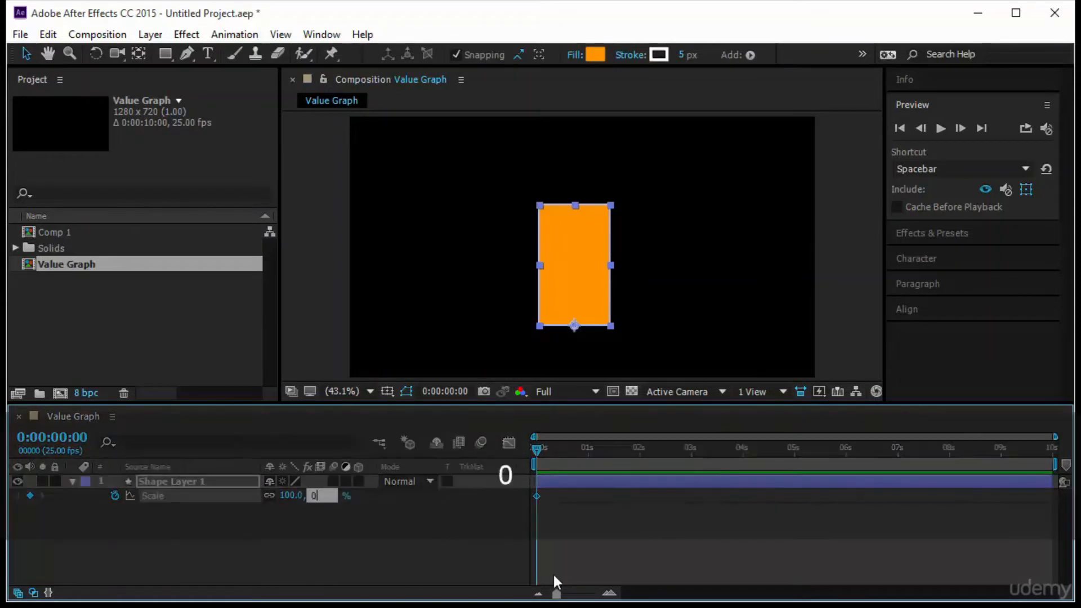
key("Return")
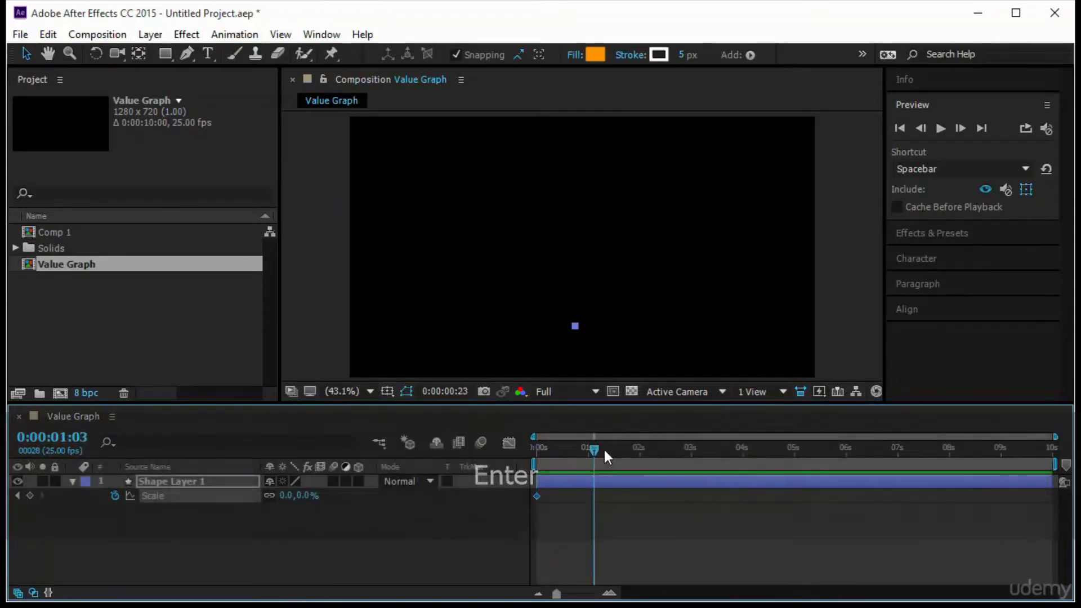
End the work area at 0:00:03:24 and trim the composition to it
key("space")
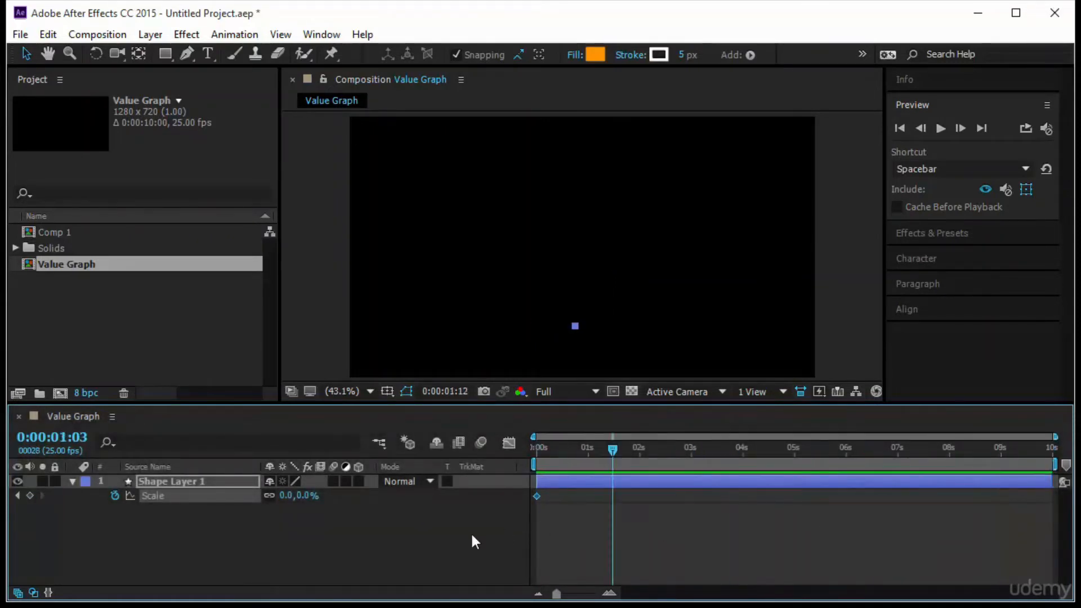
key("space")
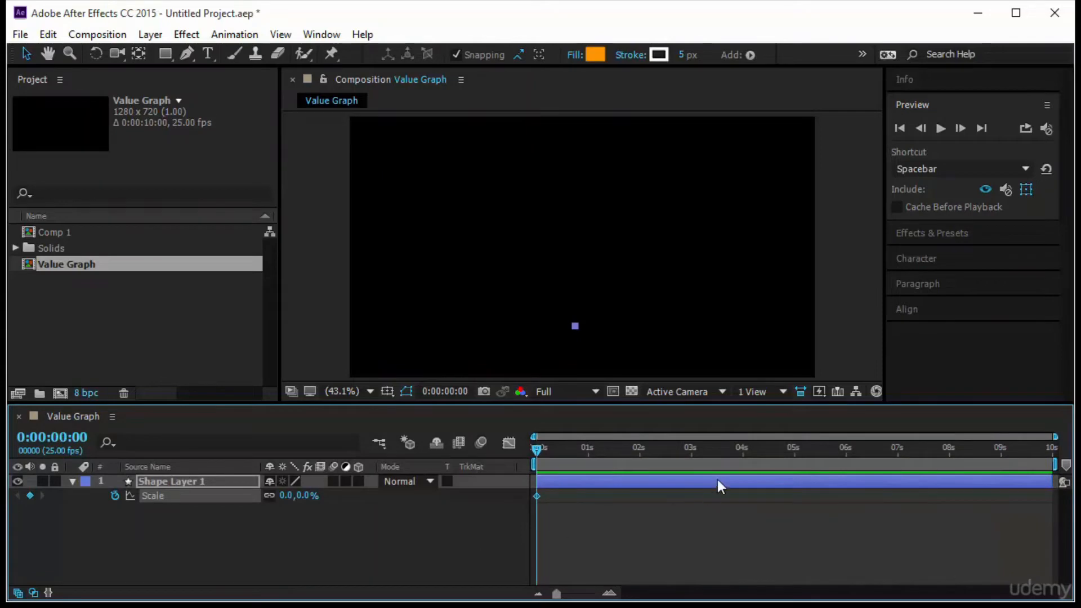
left_click(741, 452)
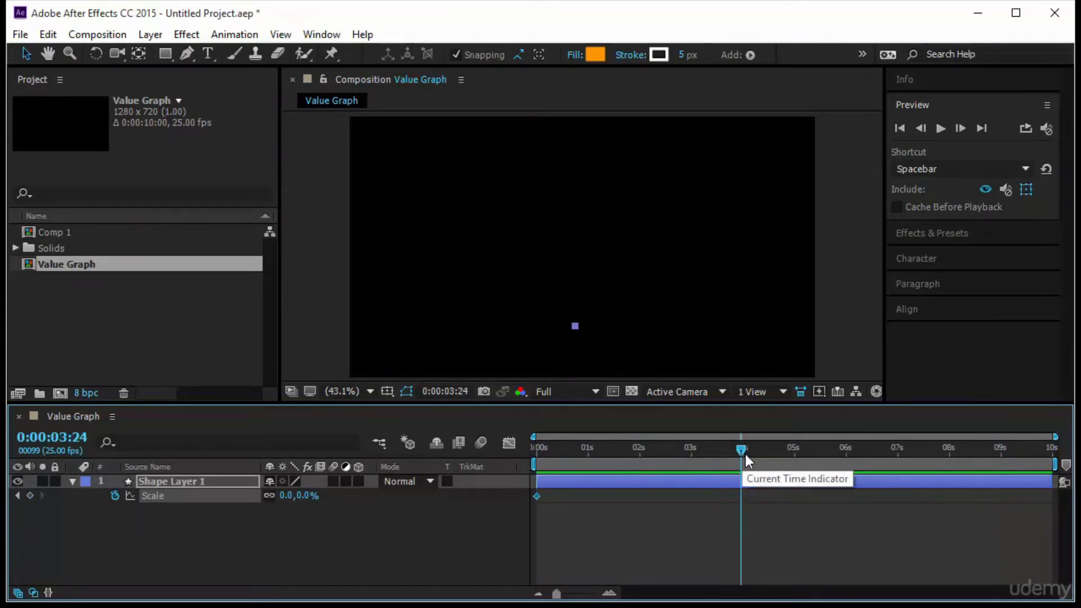
key("n")
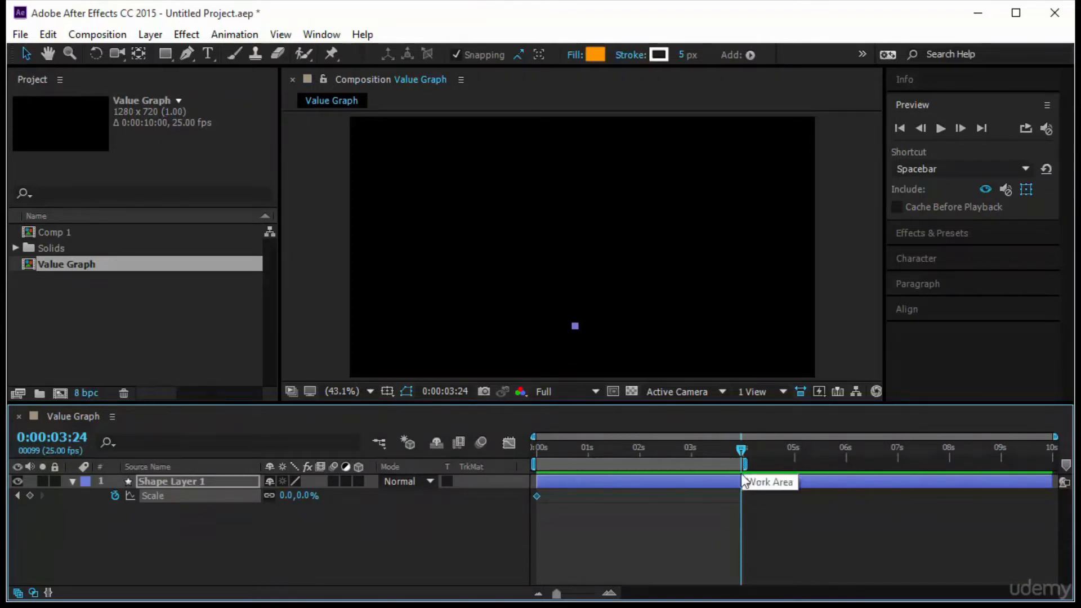
right_click(703, 466)
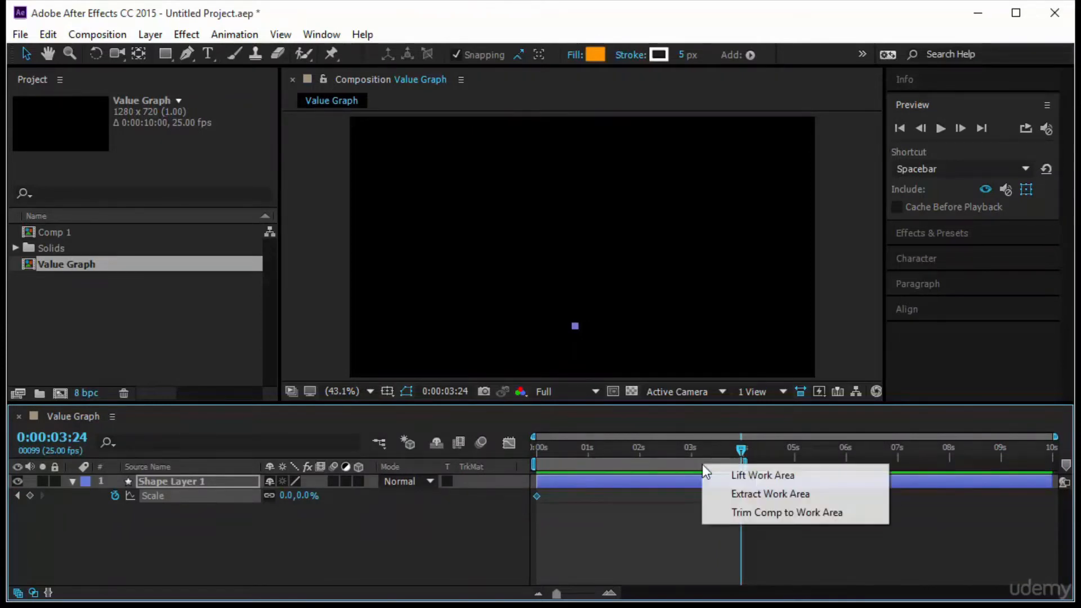
left_click(752, 512)
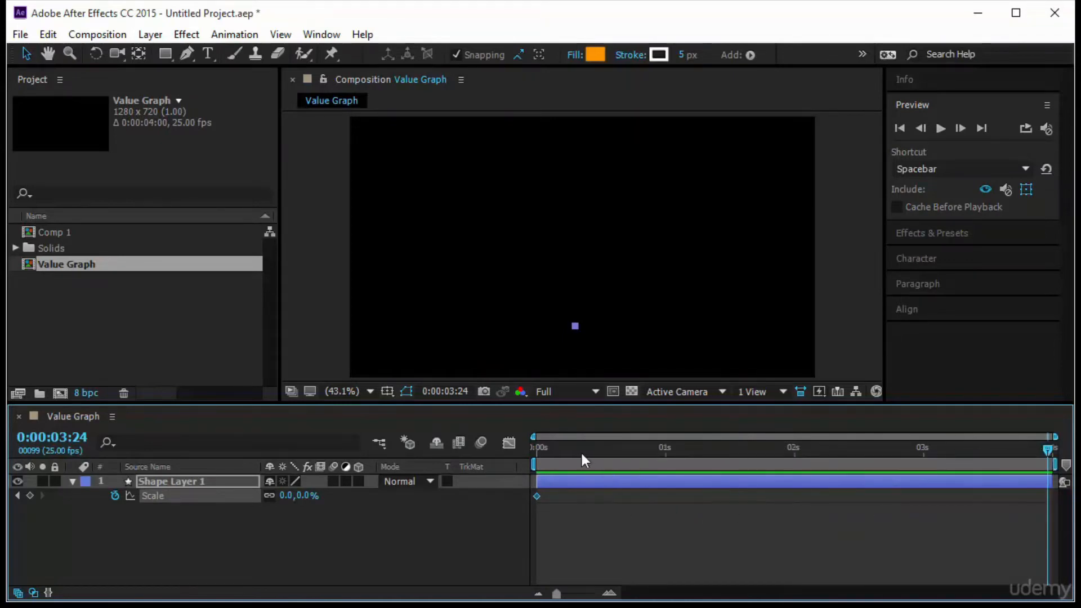
Keyframe the Scale at 100% at 0:00:01:00 and apply Easy Ease to both Scale keyframes
left_click_drag(582, 457, 659, 463)
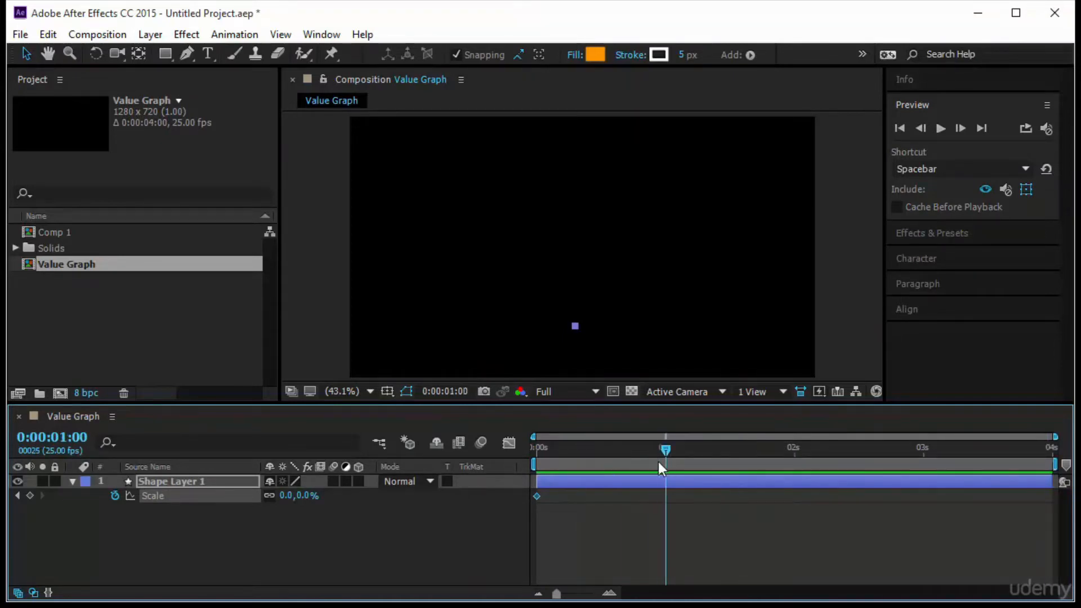
left_click(308, 501)
left_click(309, 496)
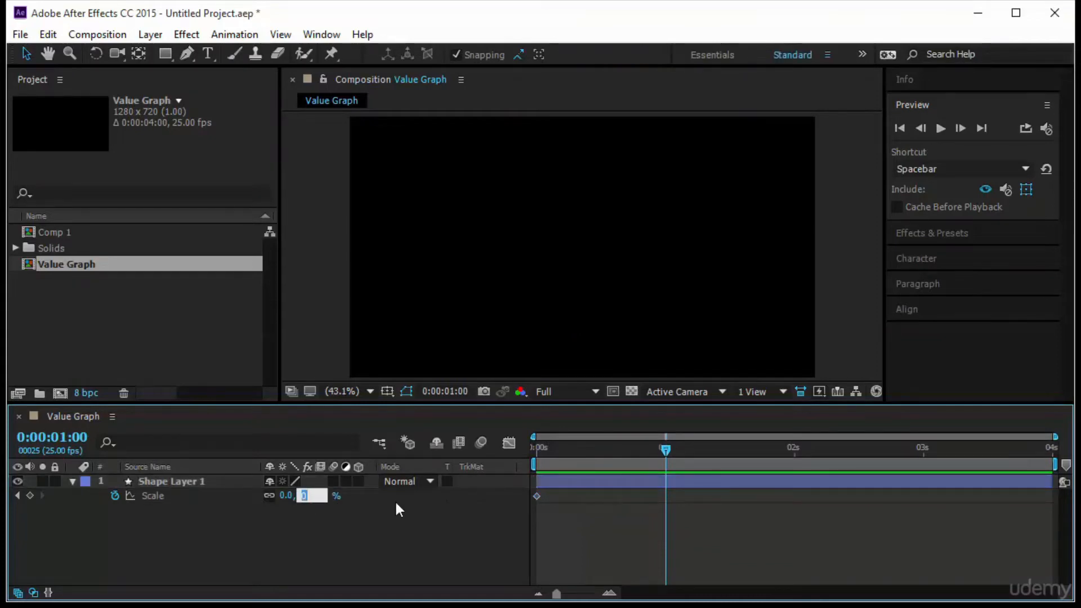
type("100")
key("Return")
left_click_drag(751, 542, 532, 493)
key("F9")
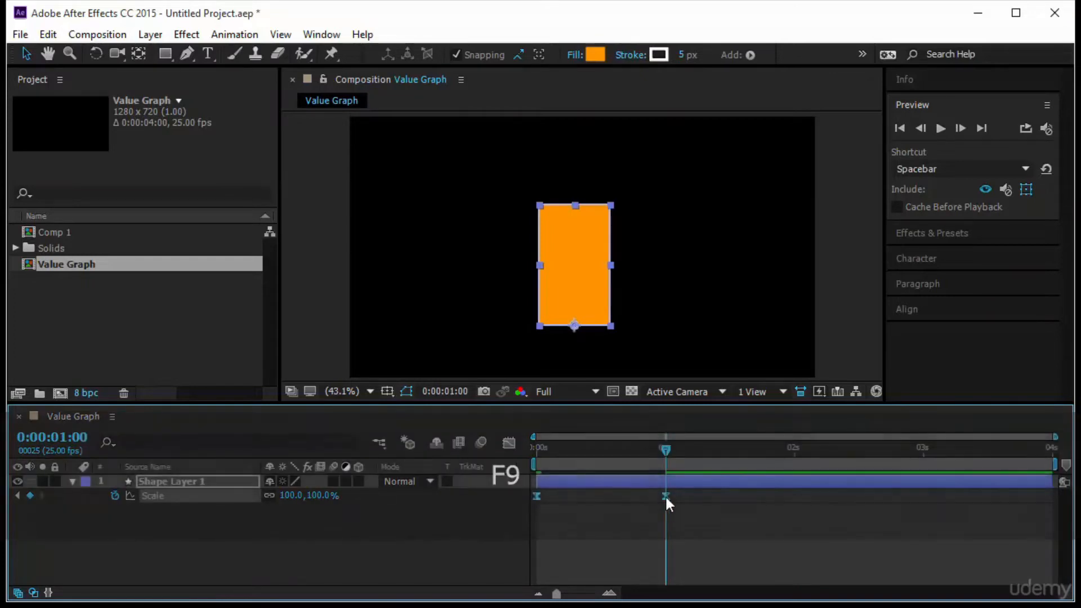
Show the eased Scale curve in the Graph Editor and examine how its value rises during the first second
left_click(509, 443)
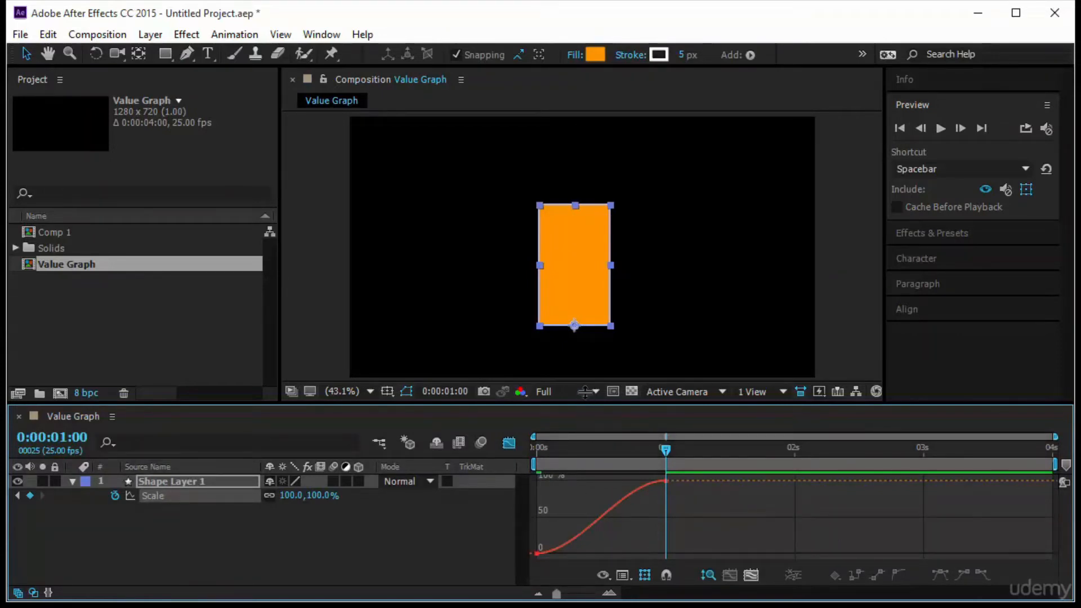
left_click_drag(584, 407, 585, 385)
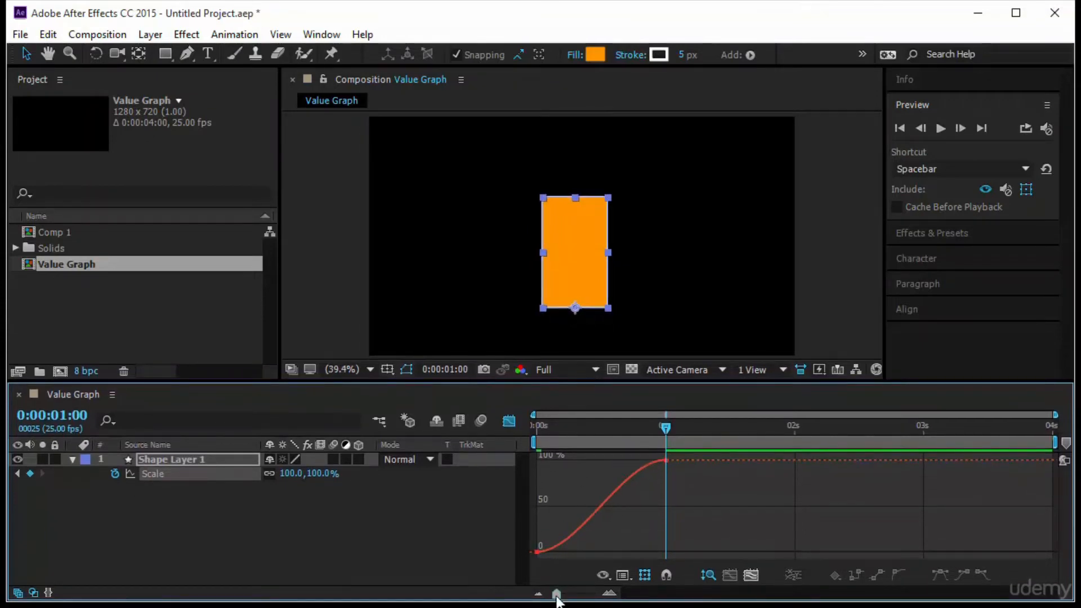
left_click_drag(556, 594, 570, 597)
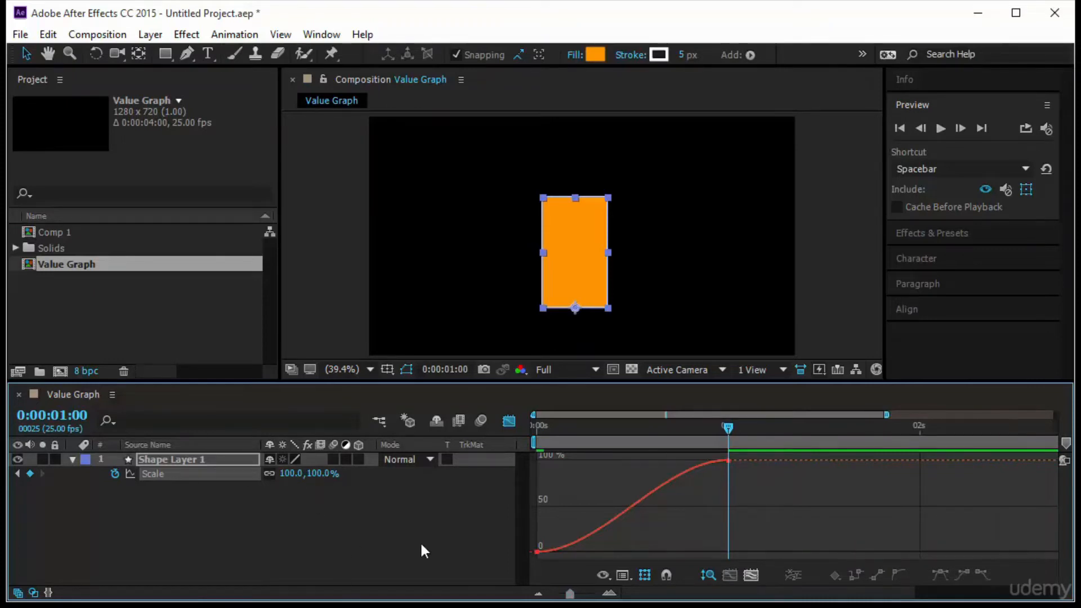
left_click(677, 477)
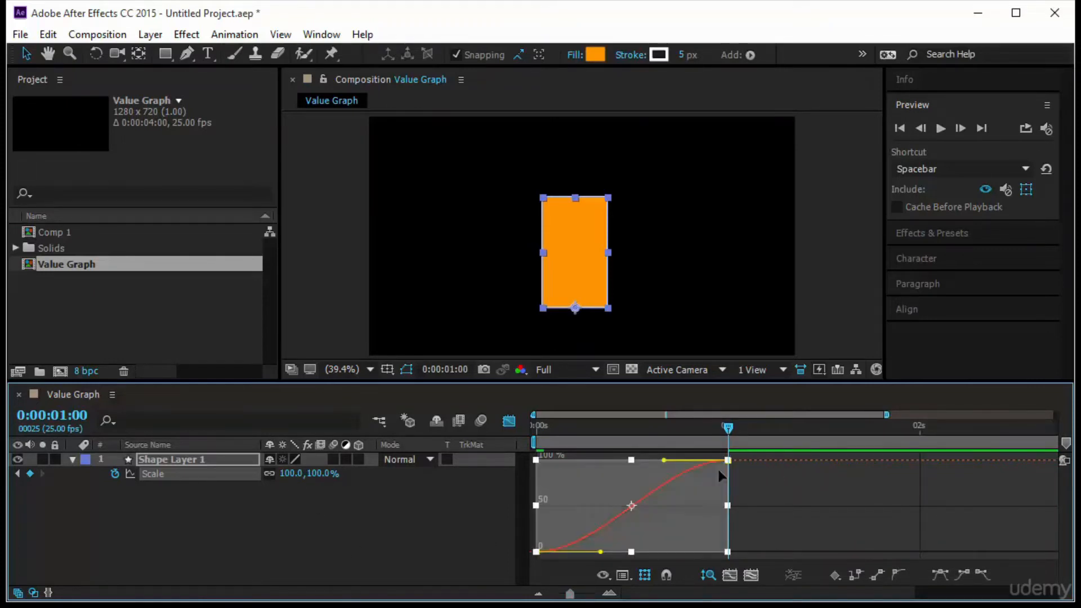
left_click(770, 486)
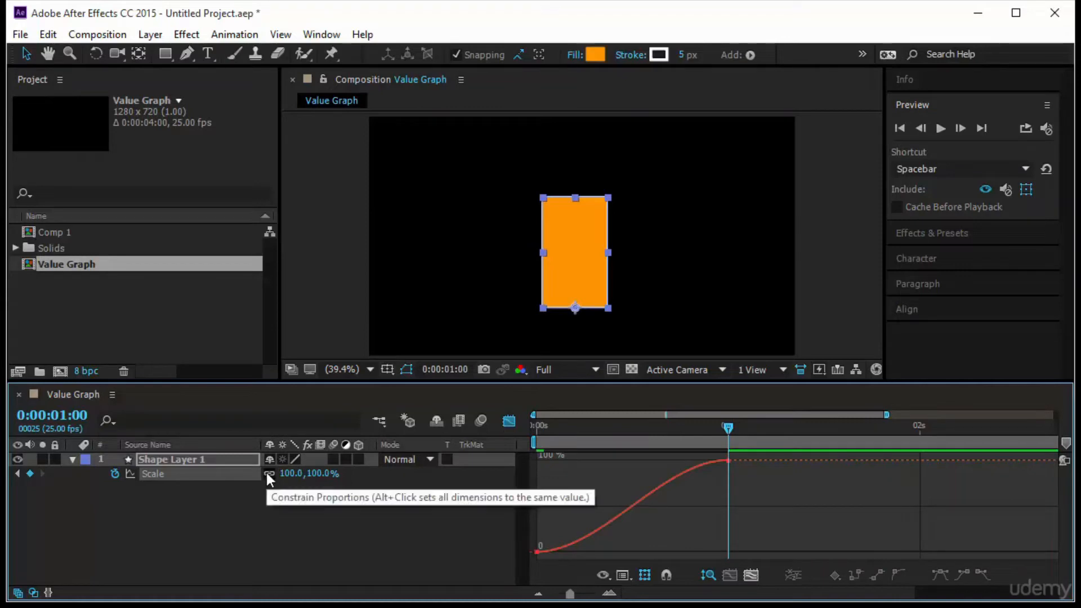
Unlink the Scale proportions, set the first keyframe's horizontal scale to 56%, and the last keyframe's vertical scale to 63%
key("Home")
left_click_drag(285, 477, 350, 494)
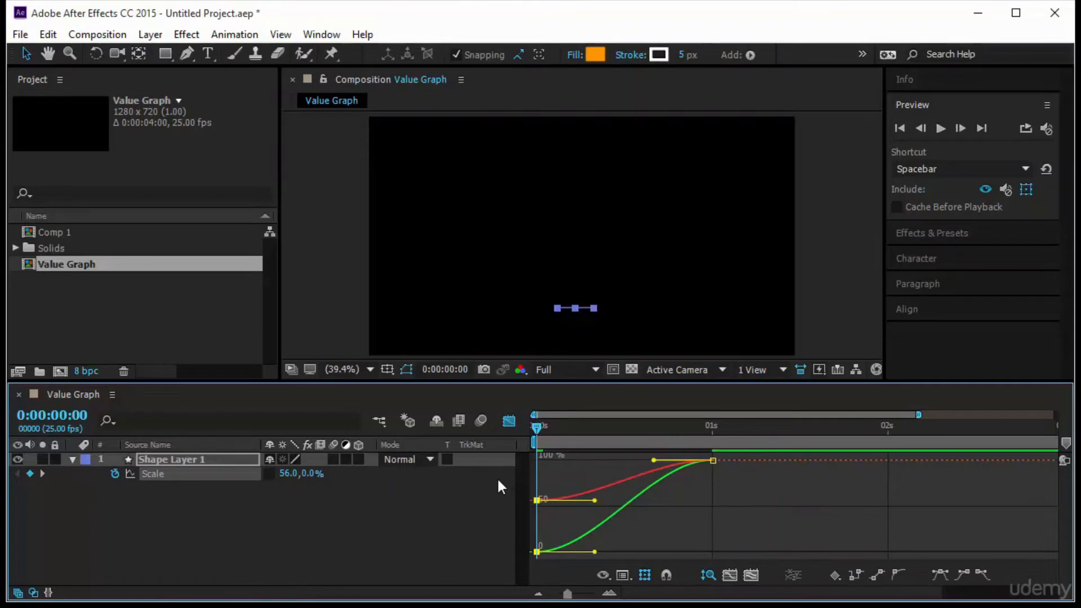
key("k")
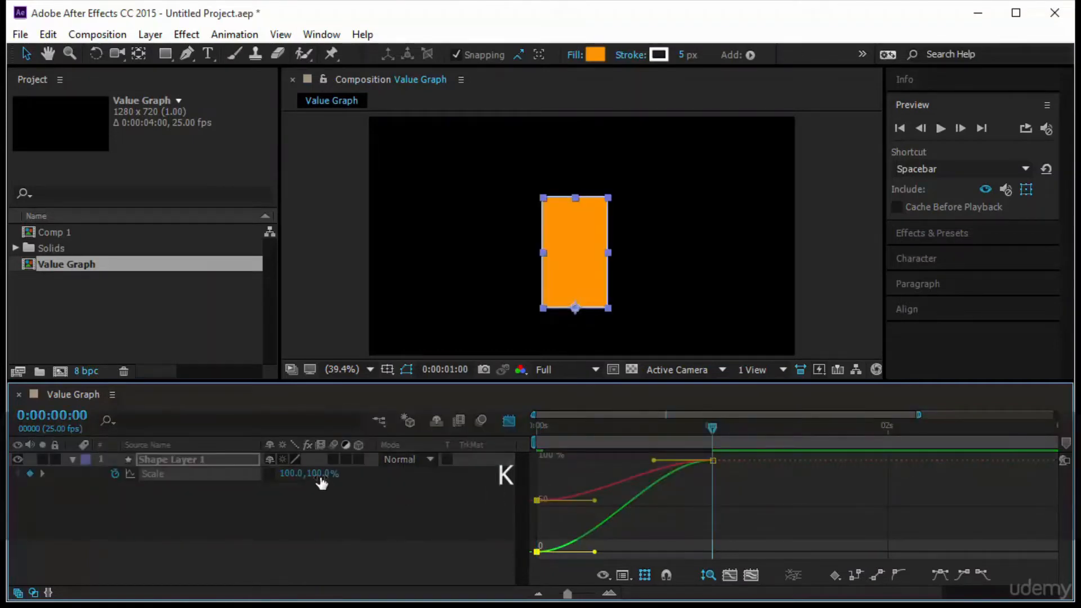
left_click_drag(322, 483, 304, 512)
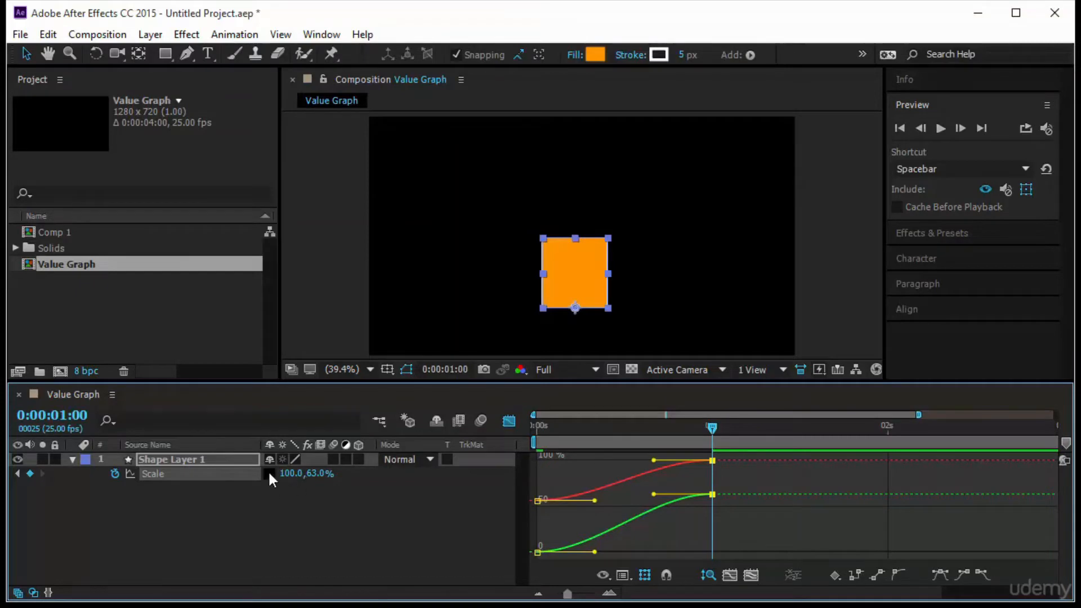
Relink the Scale proportions at 0:00:01:00 with both dimensions set equal at 100%, and return to the composition's start
key("alt")
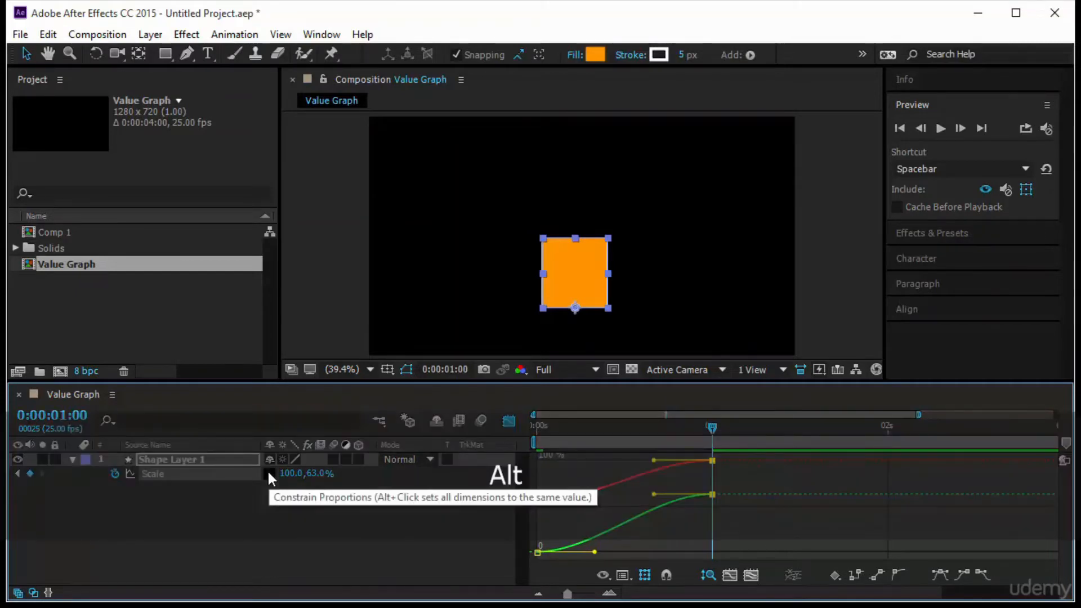
left_click(269, 472, "alt")
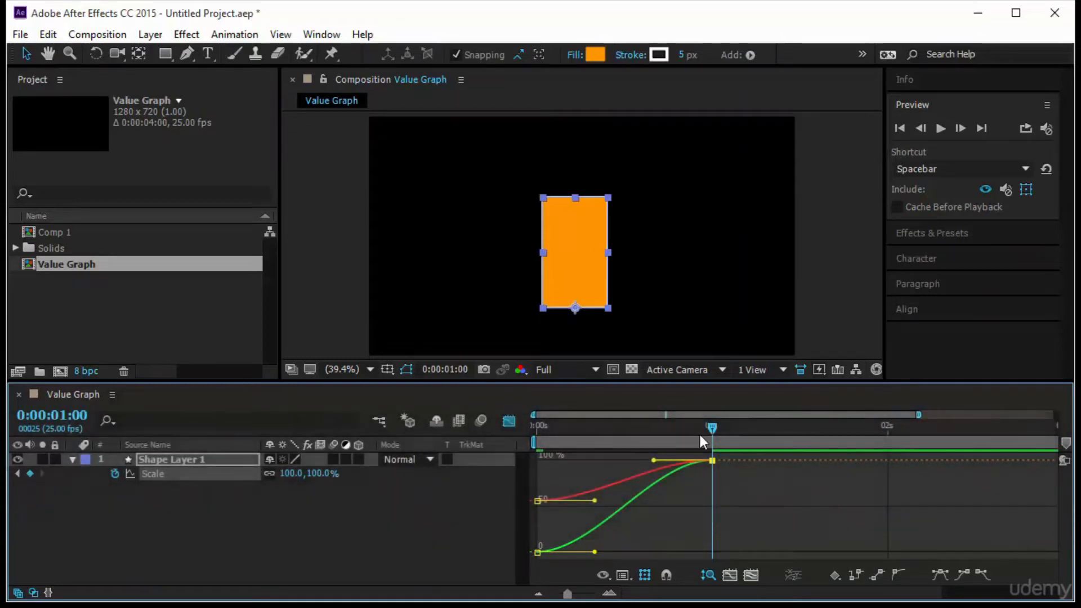
left_click_drag(713, 431, 511, 478)
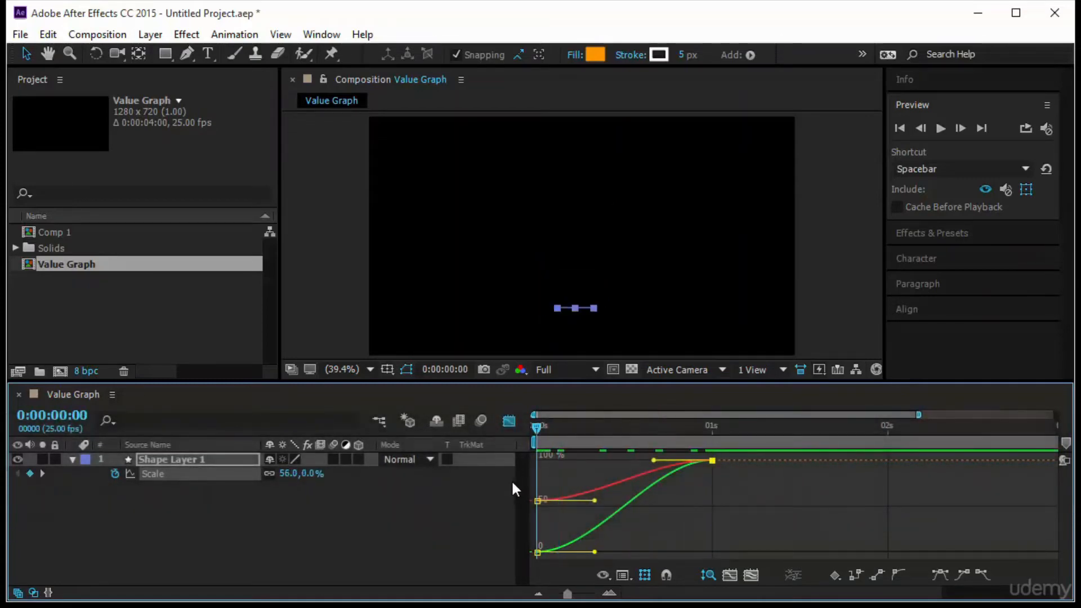
Relink the Scale proportions of Shape Layer 1 and set the scale to 0% at the first keyframe
left_click(268, 473, "alt")
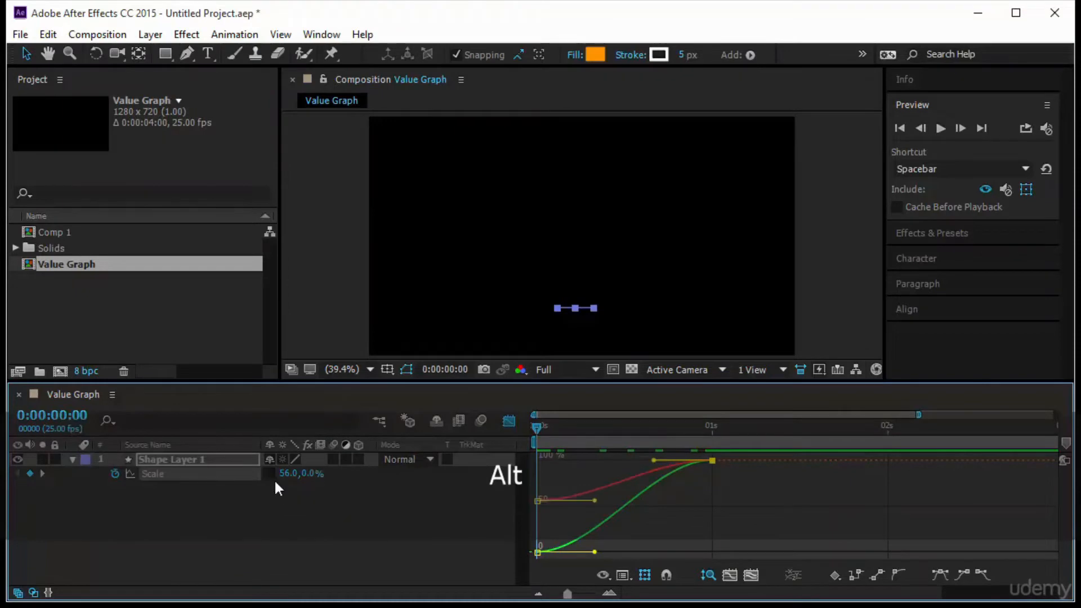
left_click(270, 474, "alt")
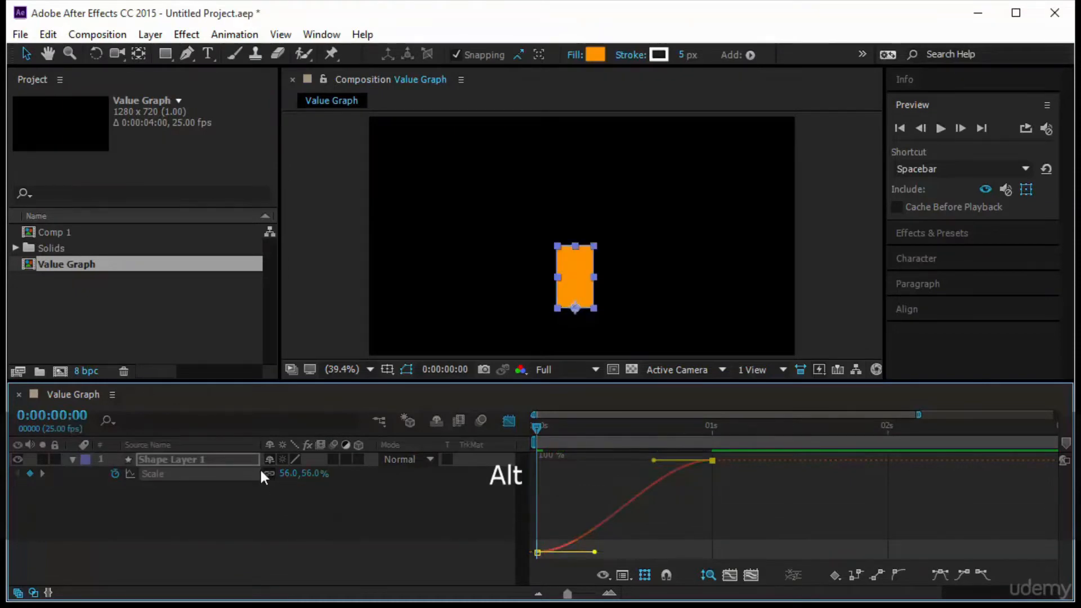
left_click(288, 473)
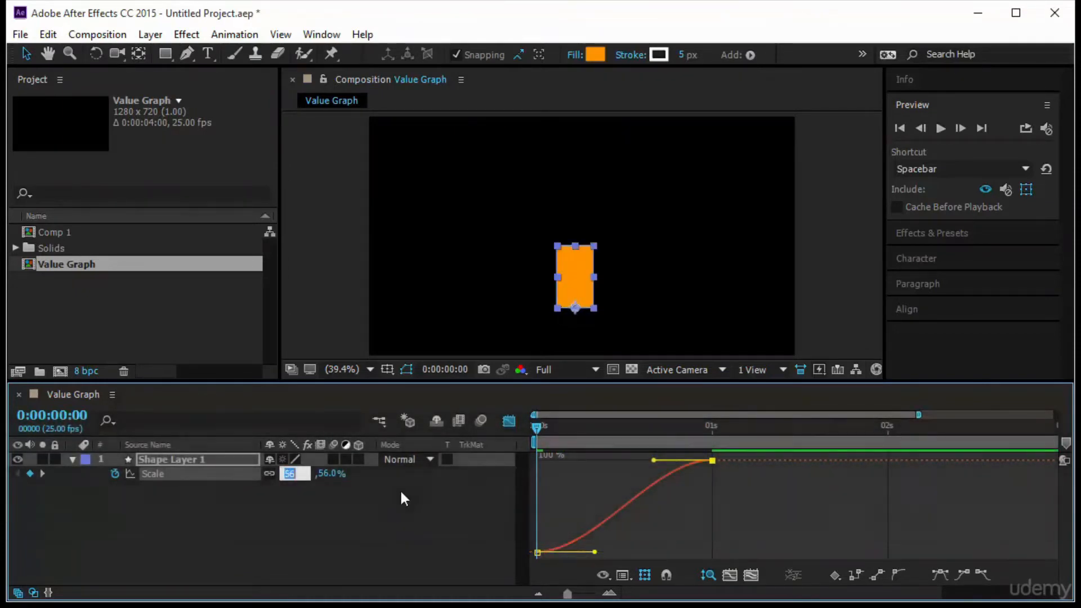
type("0")
key("Return")
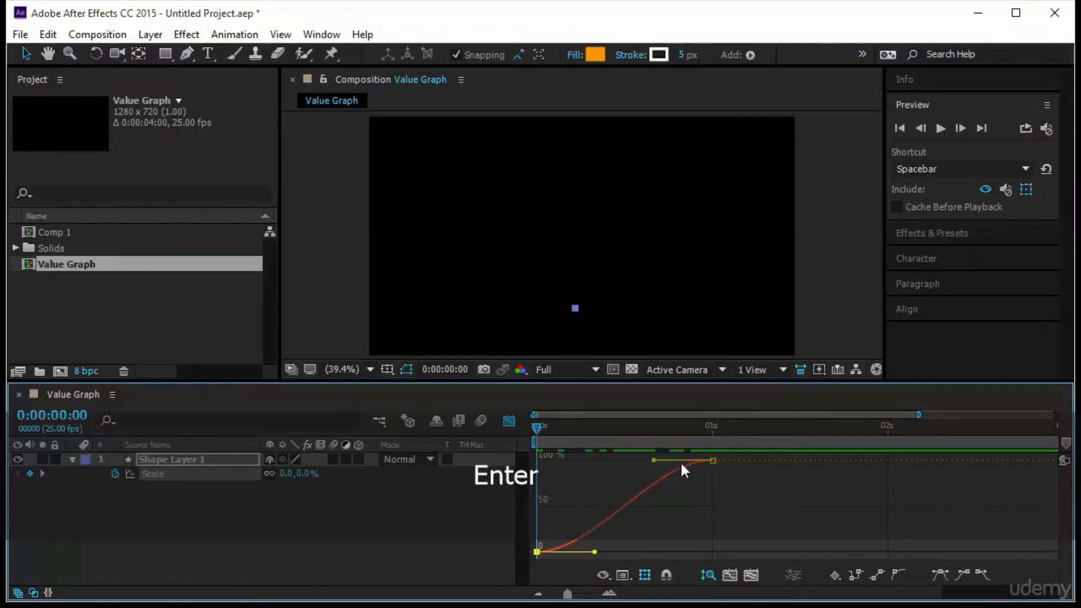
Reshape the Scale curve with both keyframe handles so it overshoots 100% just before 0:00:01:00, and preview the animation
left_click(279, 487)
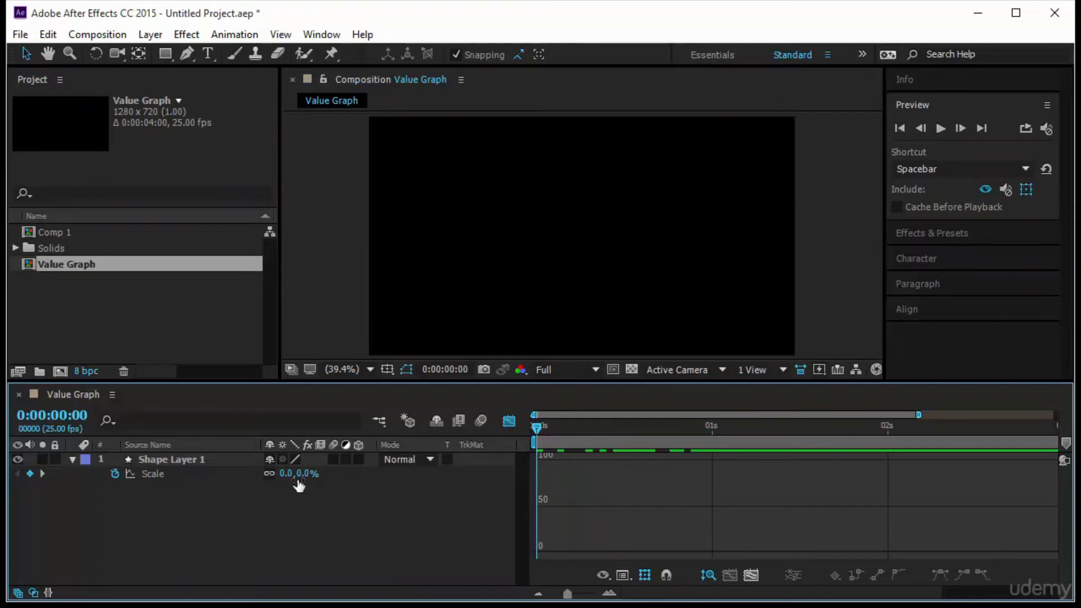
left_click(198, 478)
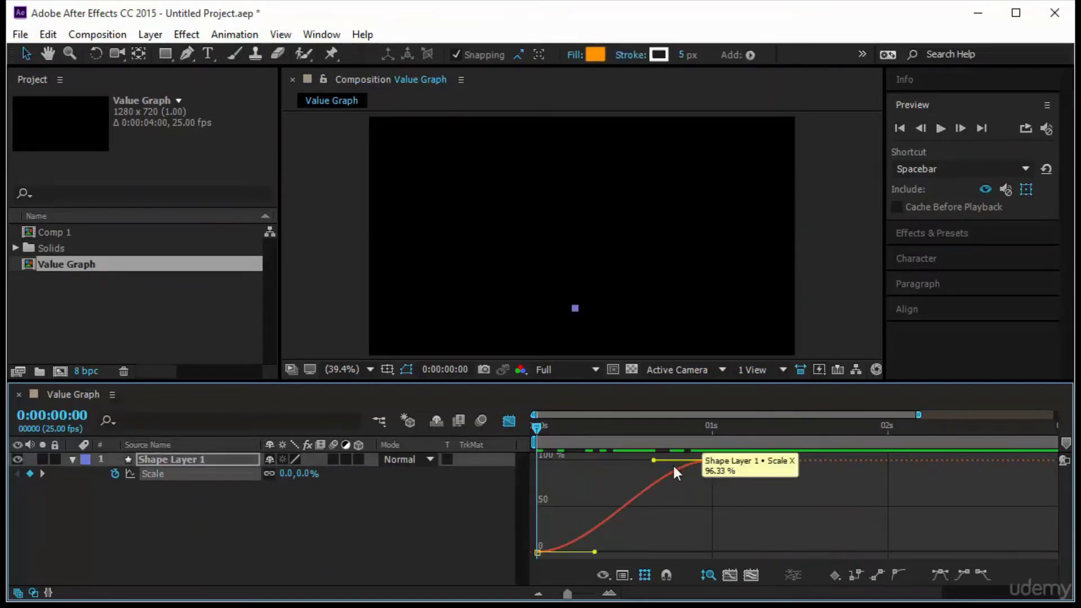
left_click(656, 469)
left_click_drag(654, 460, 665, 517)
left_click_drag(535, 430, 677, 453)
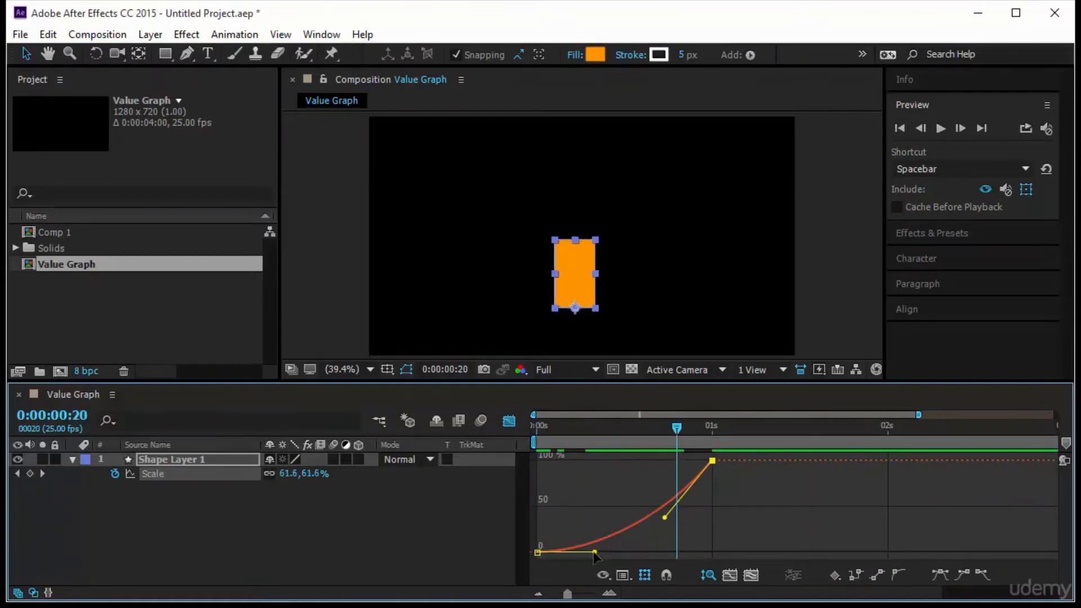
left_click_drag(594, 553, 678, 450)
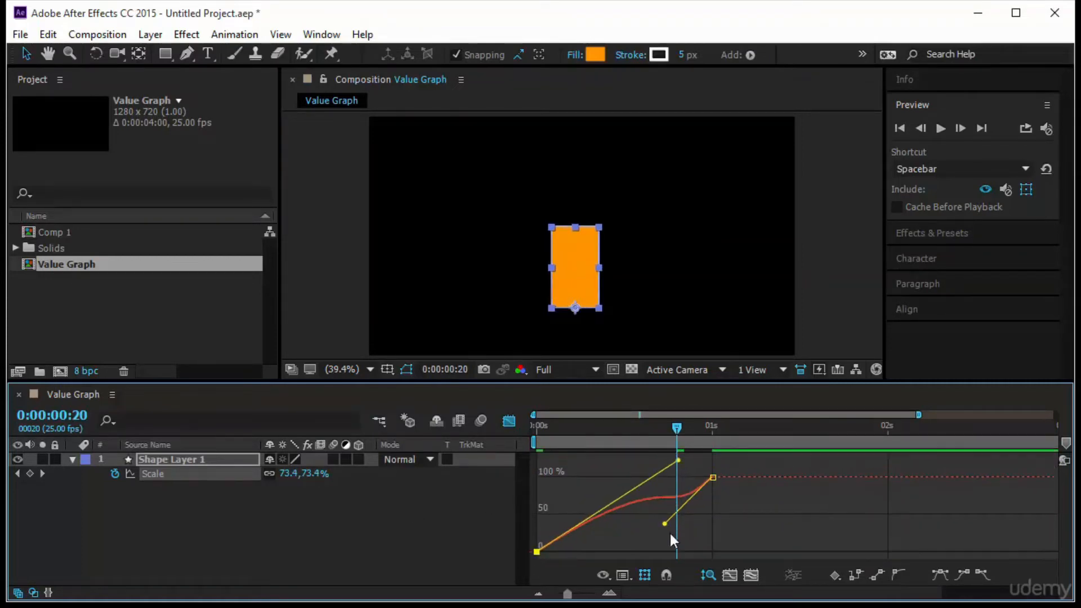
left_click_drag(665, 524, 680, 450)
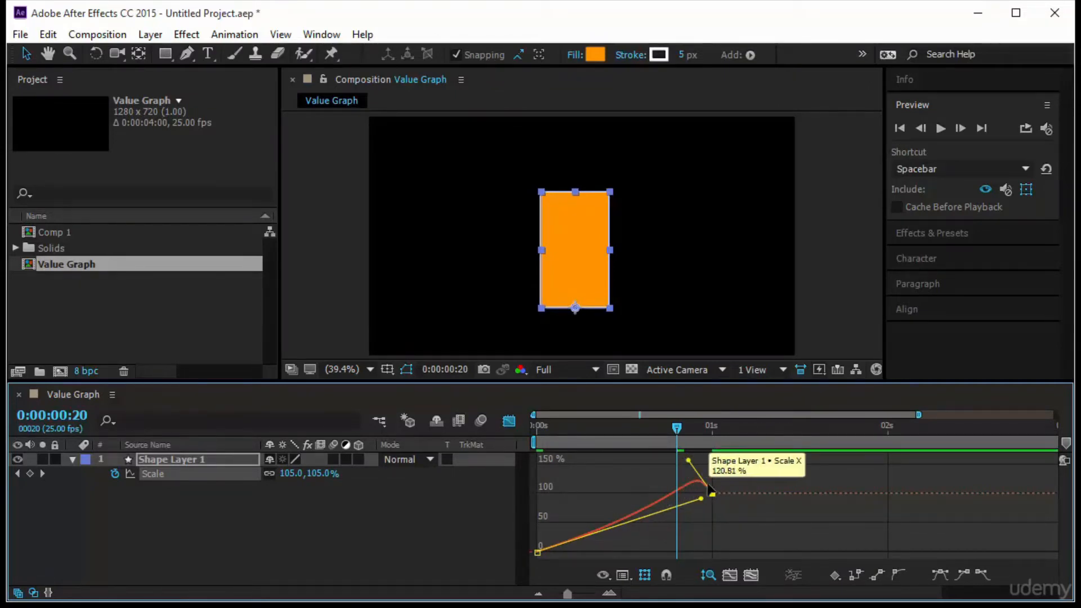
key("Home")
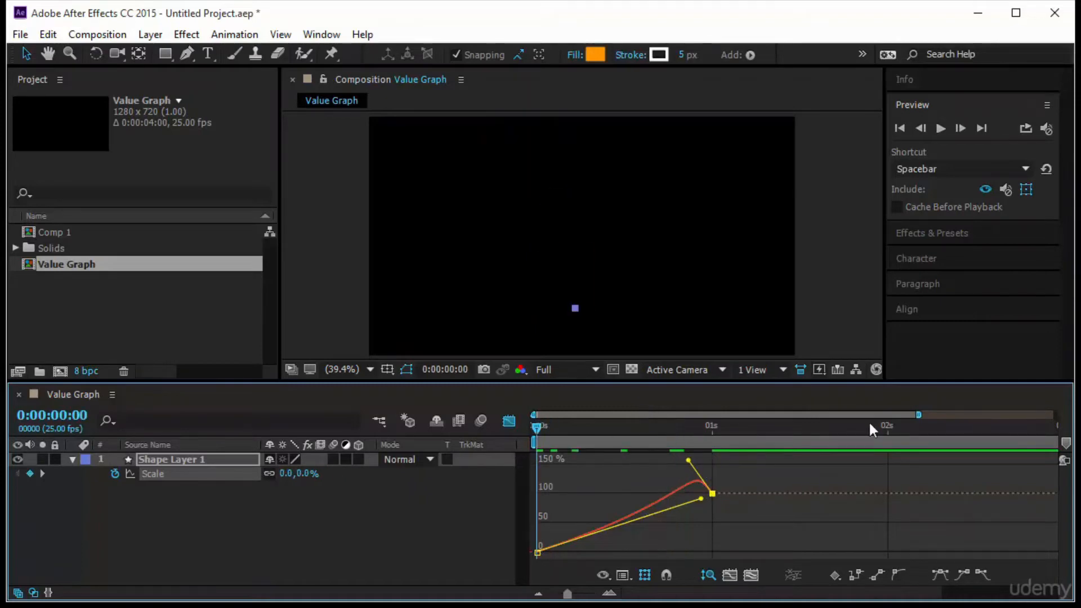
left_click(941, 129)
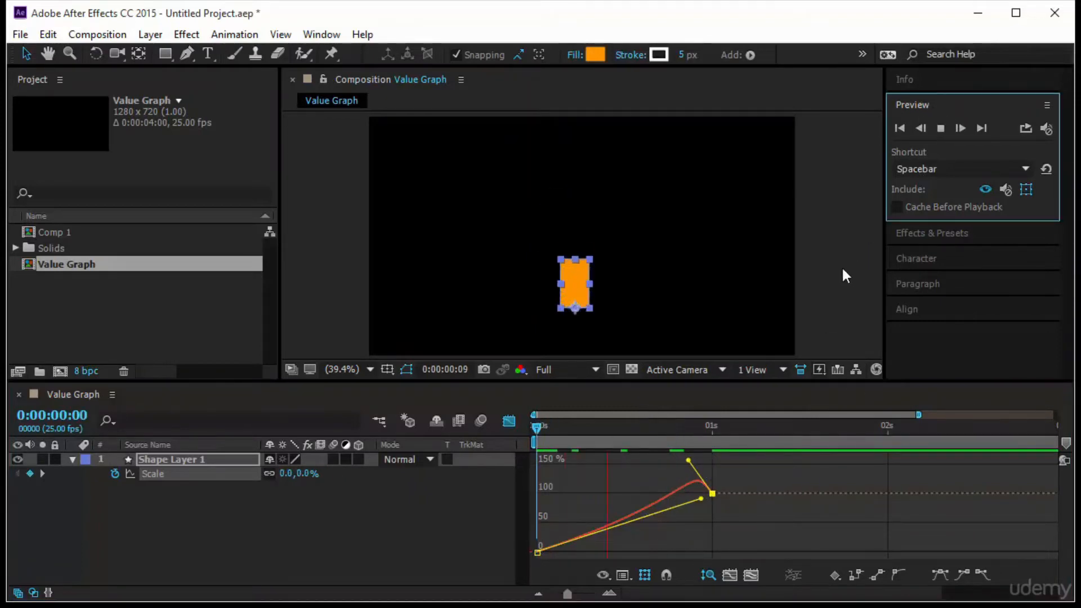
Reshape the Scale curve to peak at about 120% near 0:00:00:16 and dip slightly below 100% before the last keyframe
left_click_drag(536, 431, 650, 450)
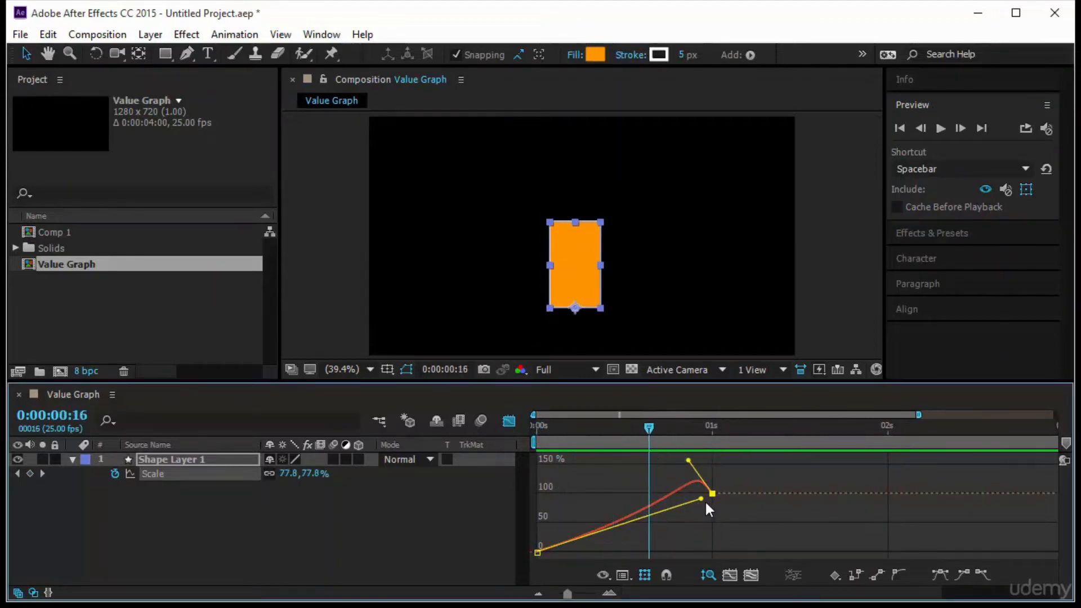
left_click_drag(701, 499, 671, 533)
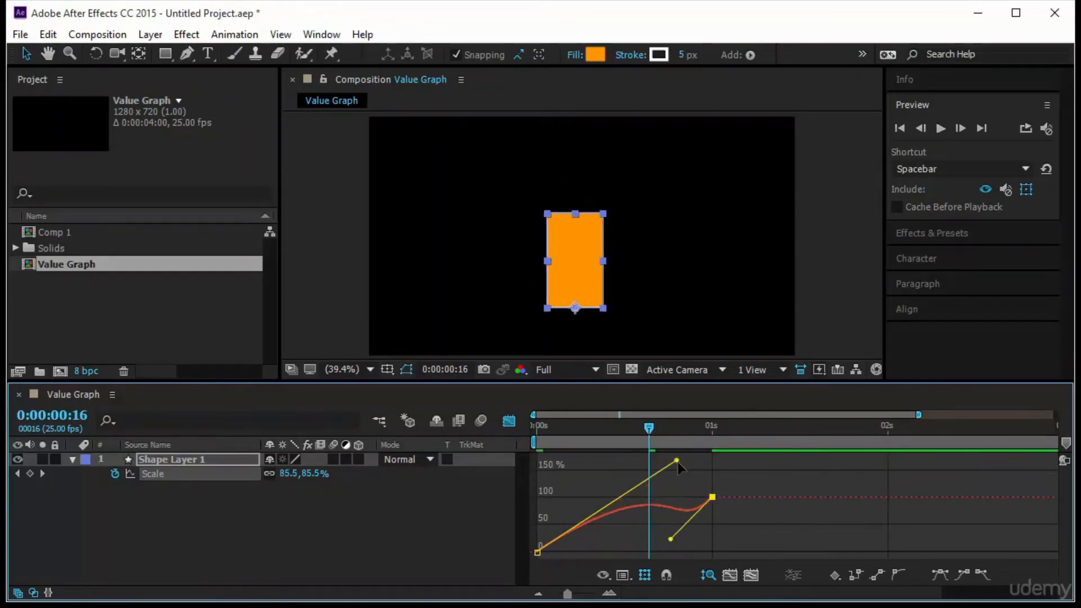
left_click_drag(678, 463, 711, 507)
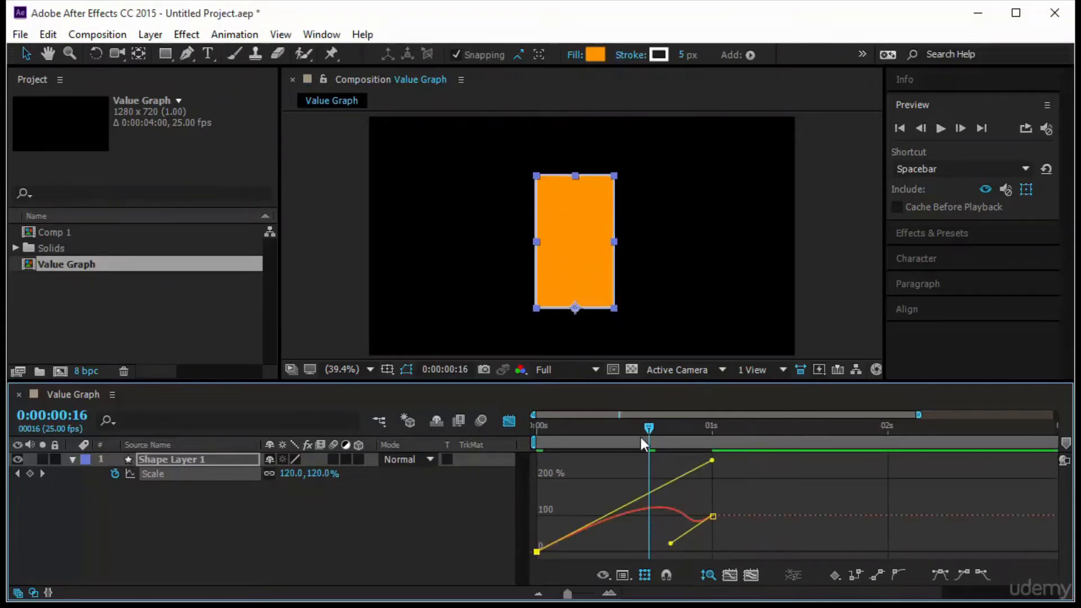
Scrub through the end of the scale animation and preview it from the start to check the bounce
left_click(664, 441)
left_click(699, 443)
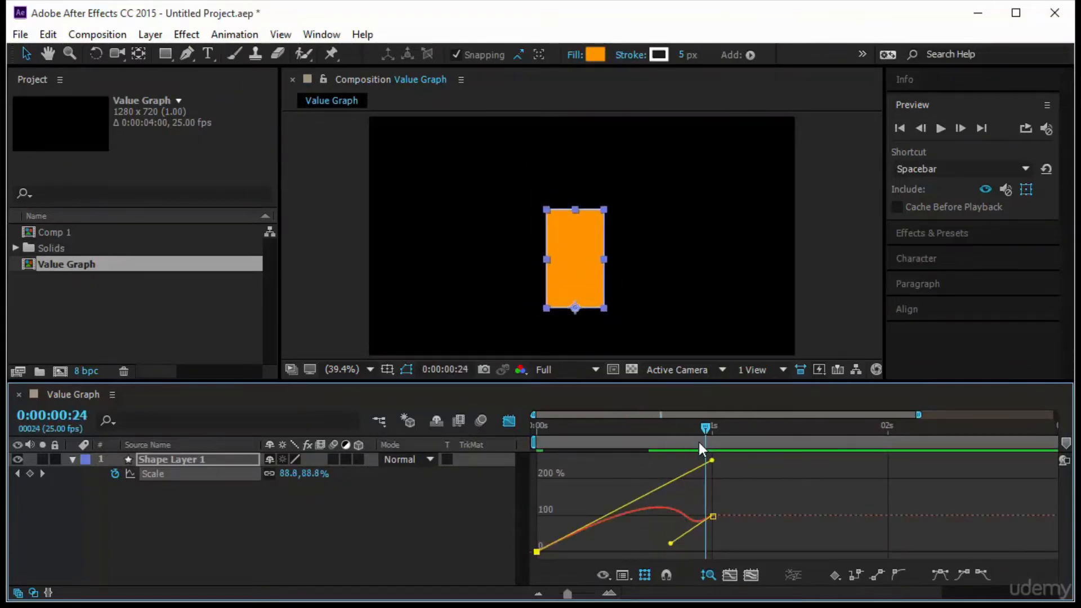
left_click_drag(708, 444, 442, 477)
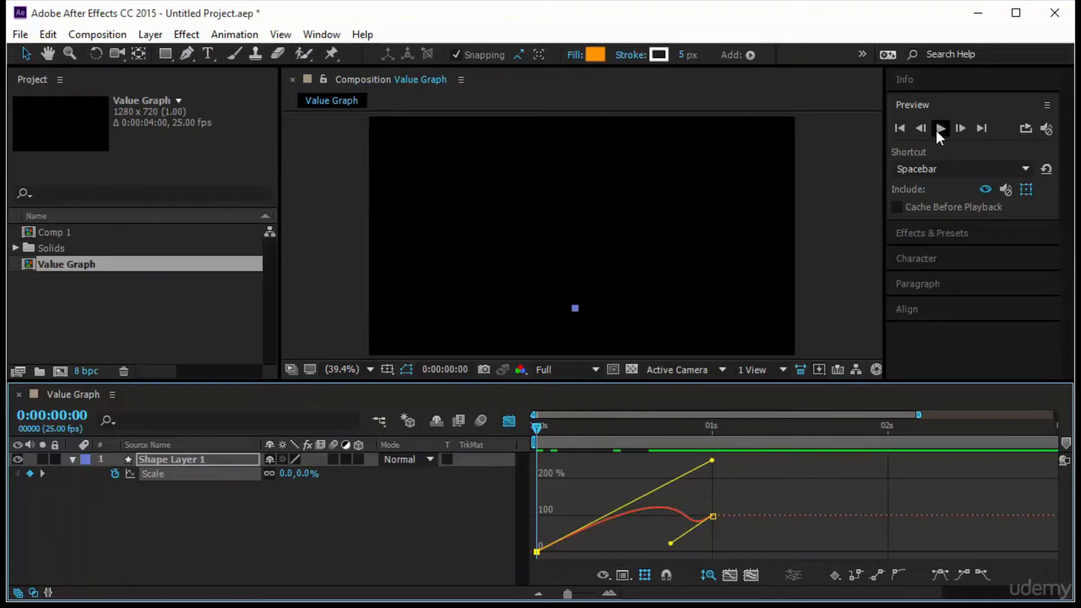
left_click(939, 128)
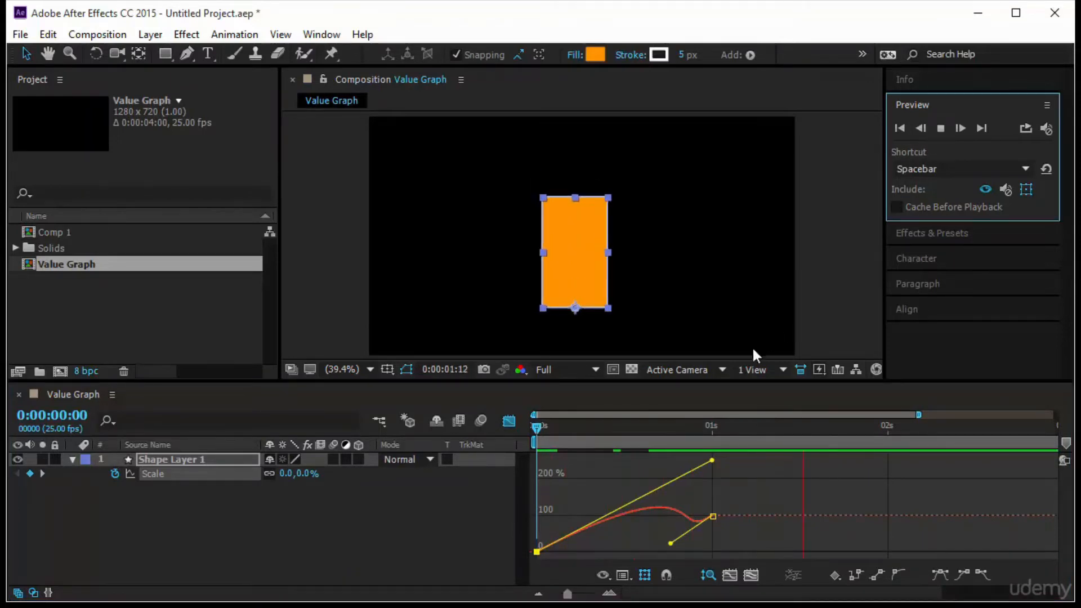
left_click_drag(536, 431, 491, 489)
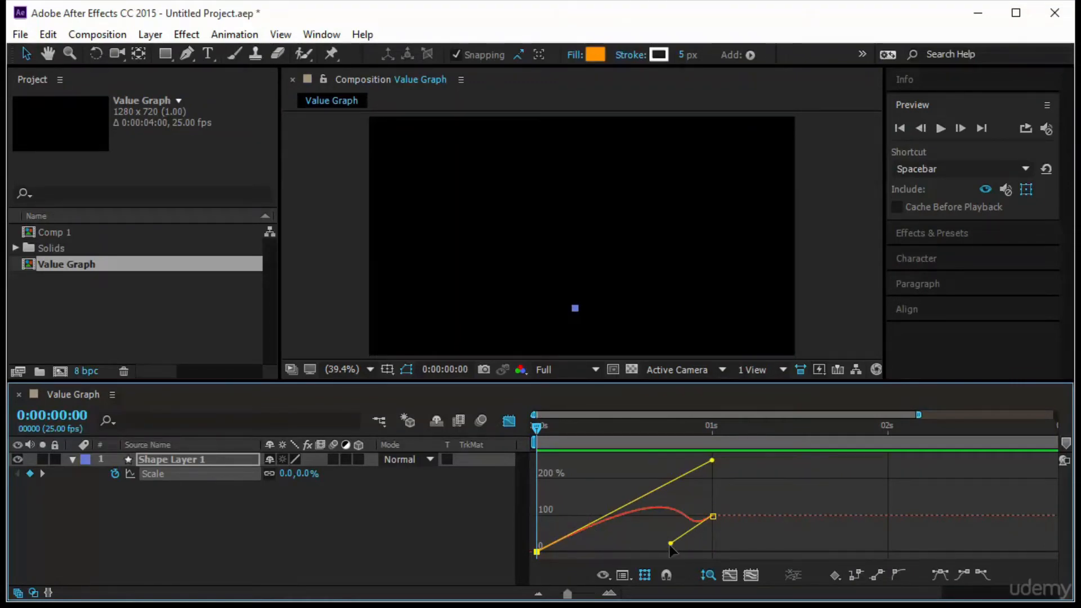
key("space")
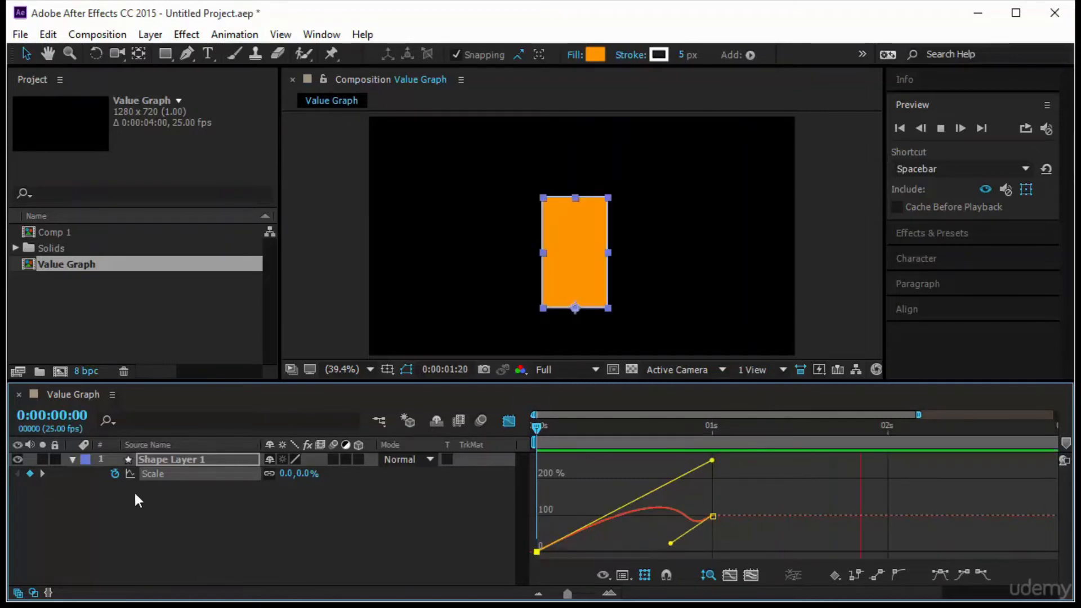
Hide Shape Layer 1, stop the preview and deselect all layers
left_click(18, 460)
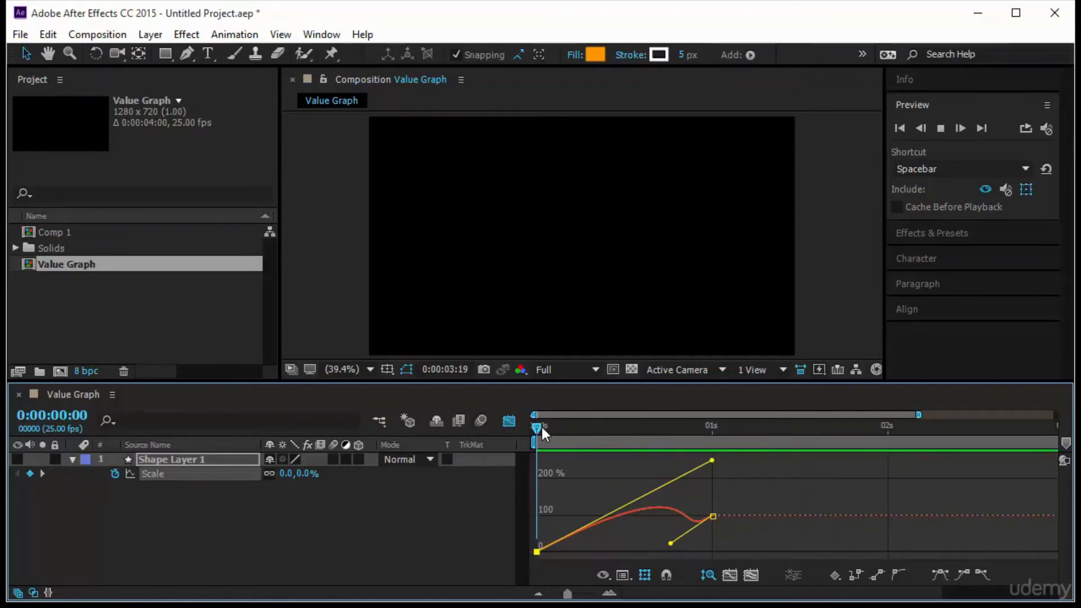
key("space")
left_click(439, 548)
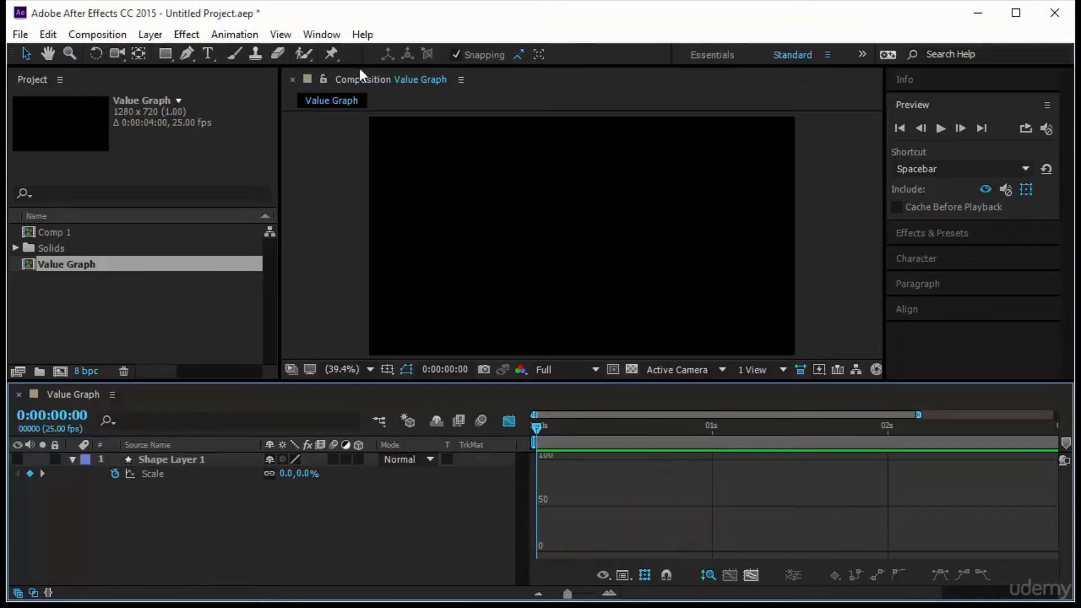
Draw an orange circle with the Ellipse Tool on a new shape layer, to the right of the composition's centre
left_click(165, 54)
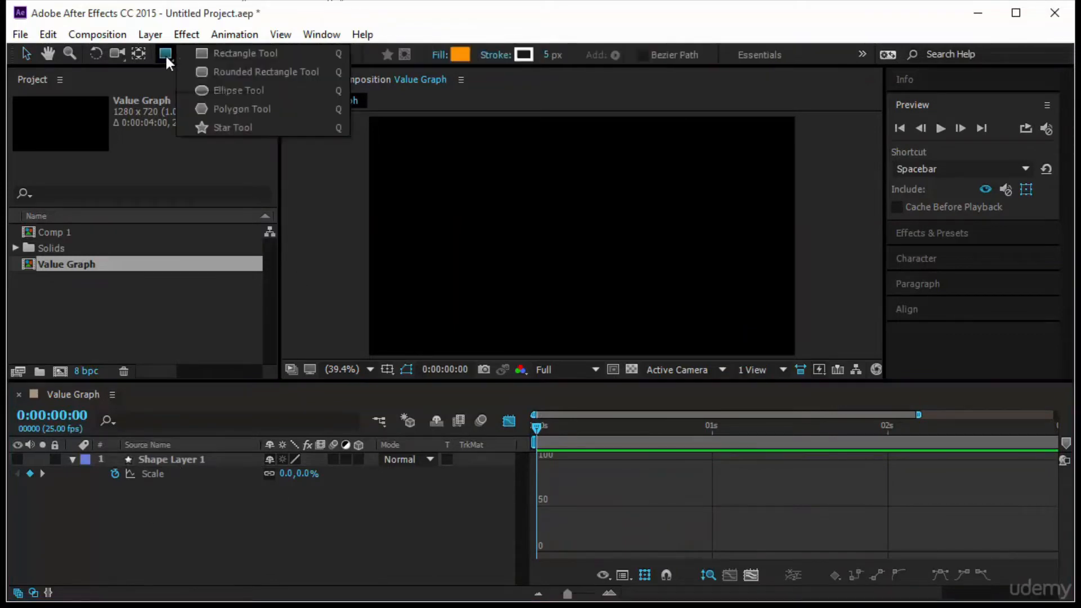
left_click(227, 89)
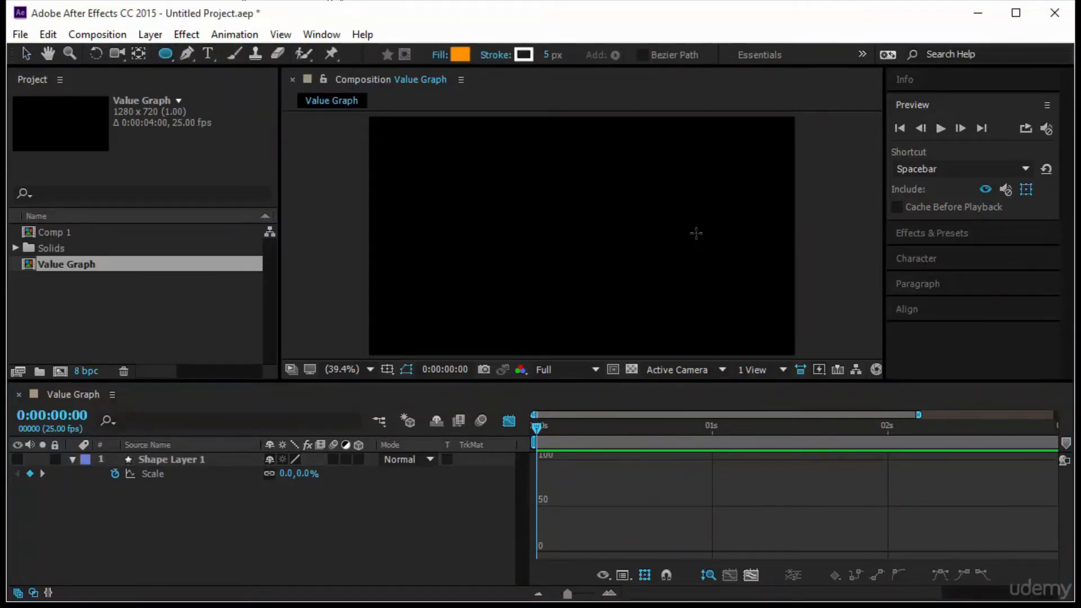
mouse_move(696, 233)
left_mouse_down()
mouse_move(731, 253)
mouse_move(722, 251)
left_mouse_up()
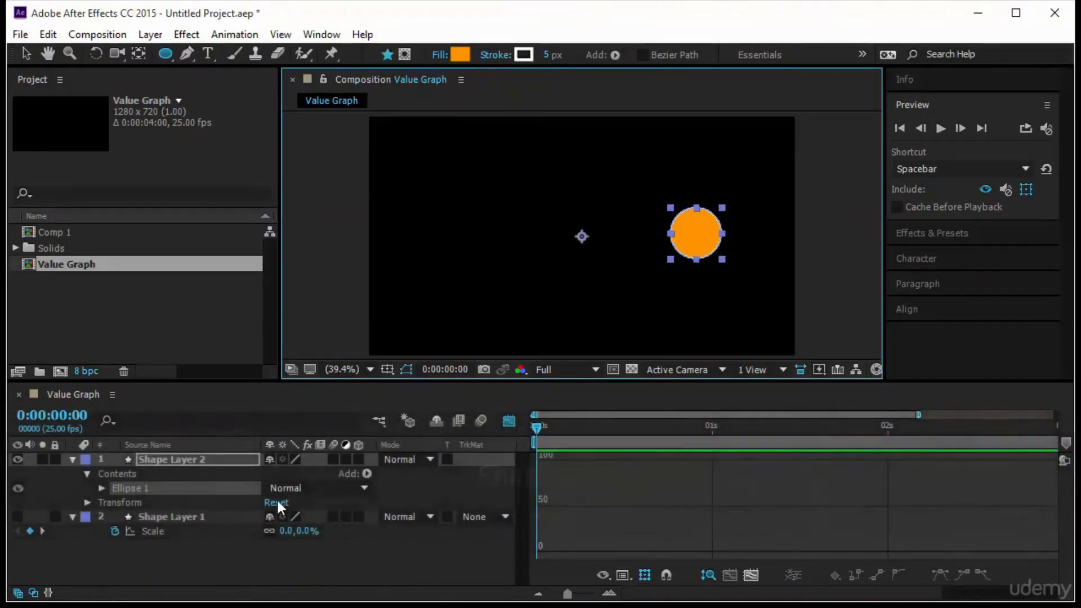
Keyframe Shape Layer 2's Rotation from 0x+0.0° at 0:00:00:00 to 1x+0.0° at 0:00:01:00 and check the motion
left_click(170, 457)
key("r")
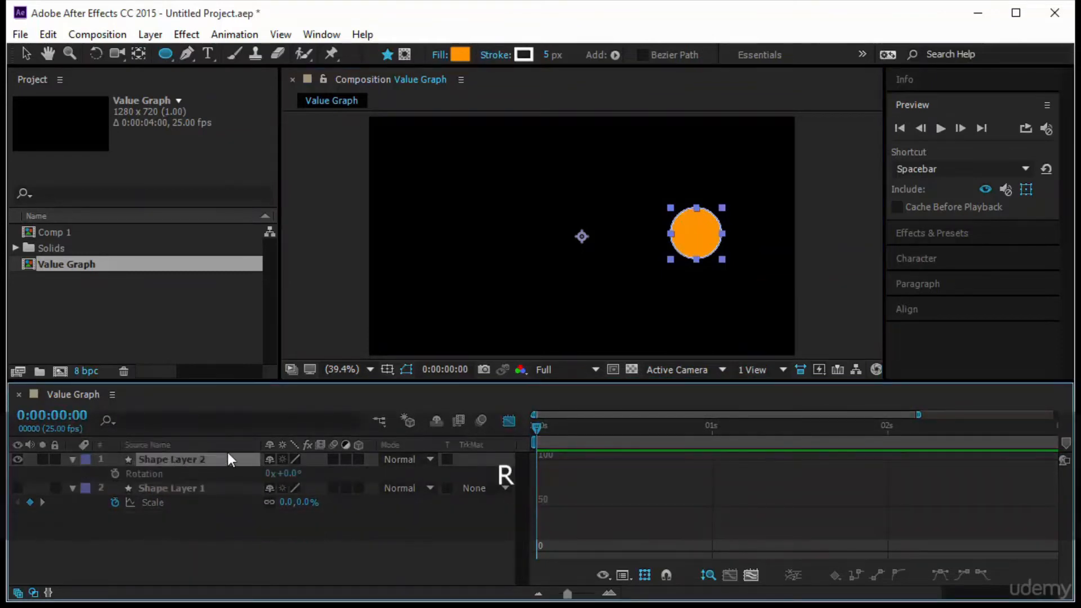
left_click(508, 420)
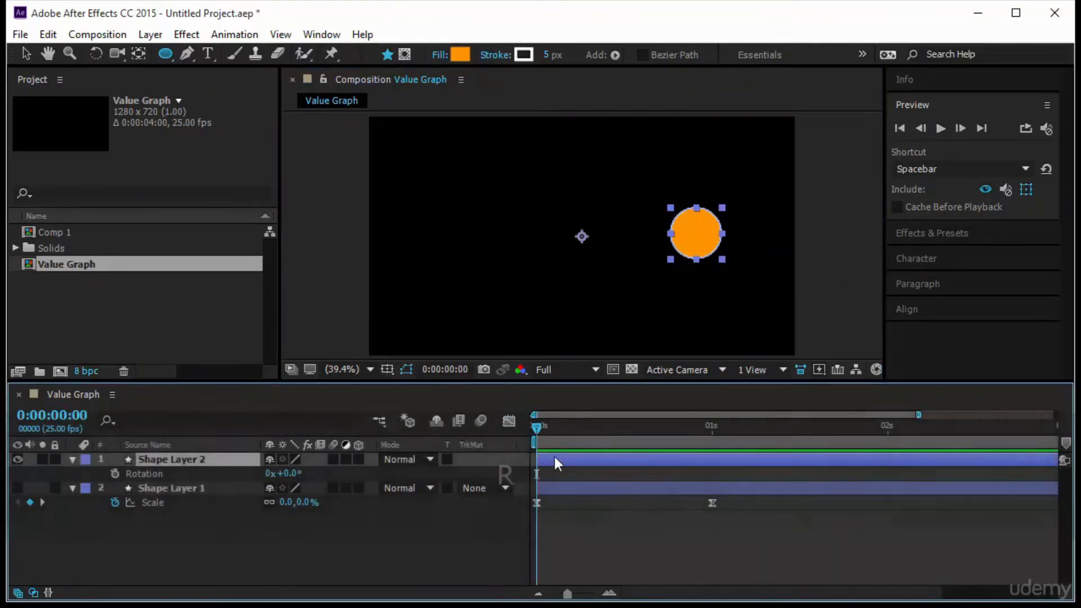
left_click(115, 473)
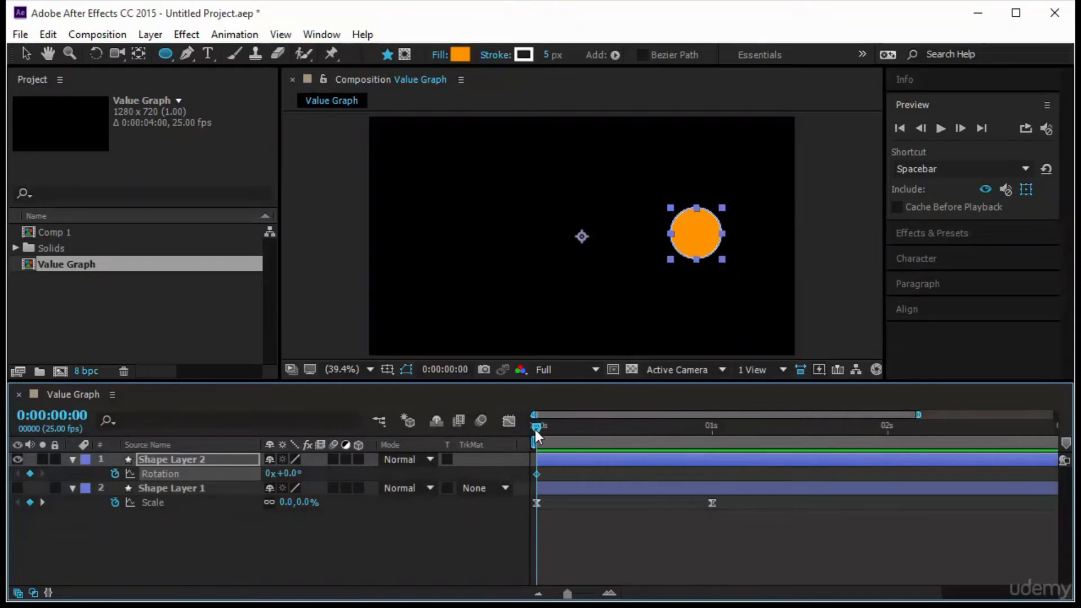
left_click_drag(535, 430, 712, 452)
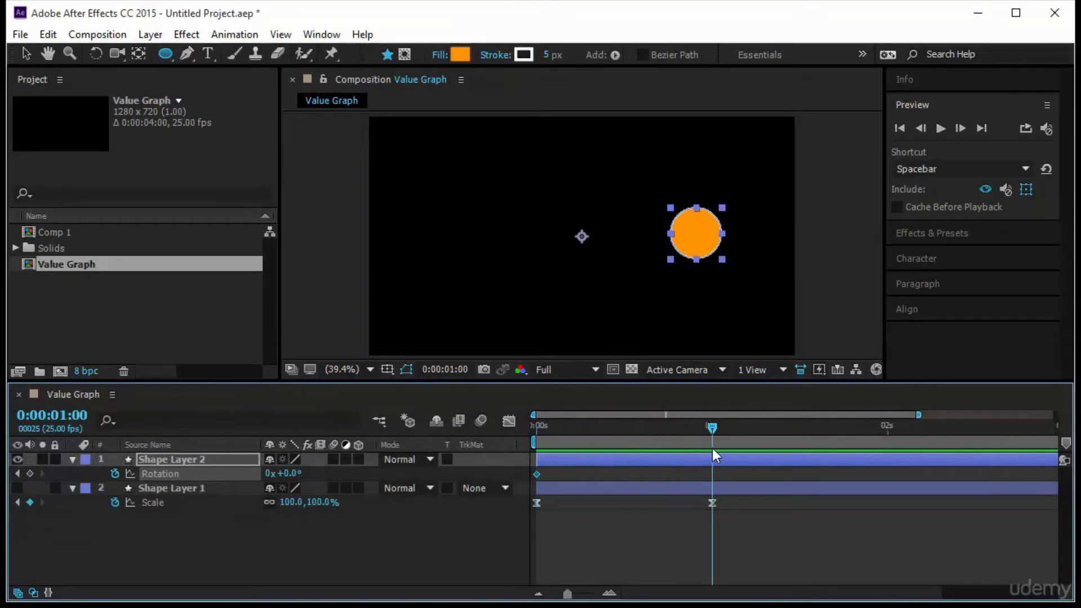
left_click(269, 473)
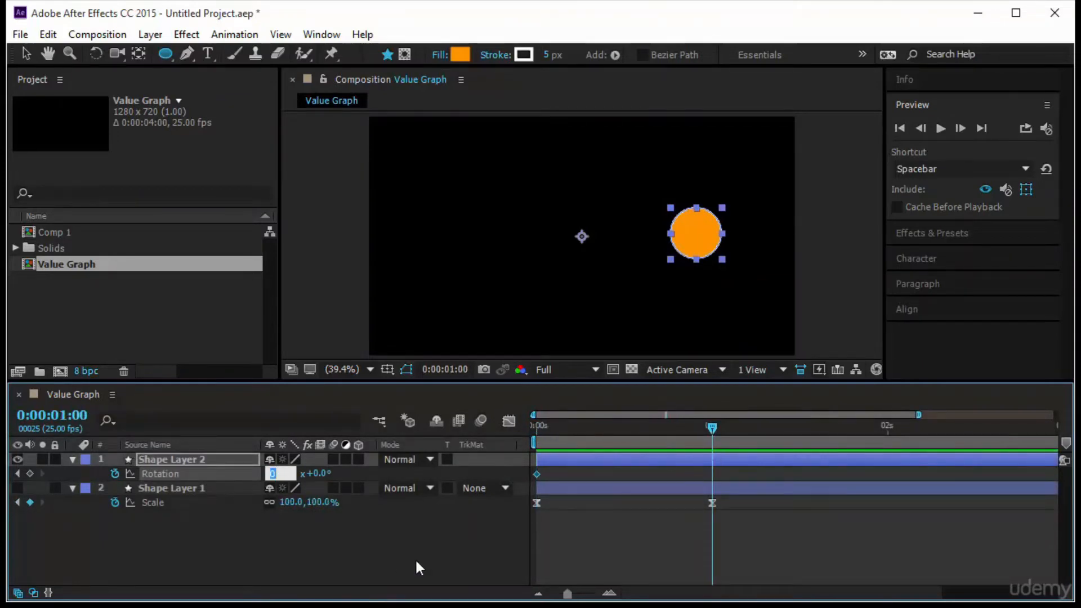
type("1")
key("Return")
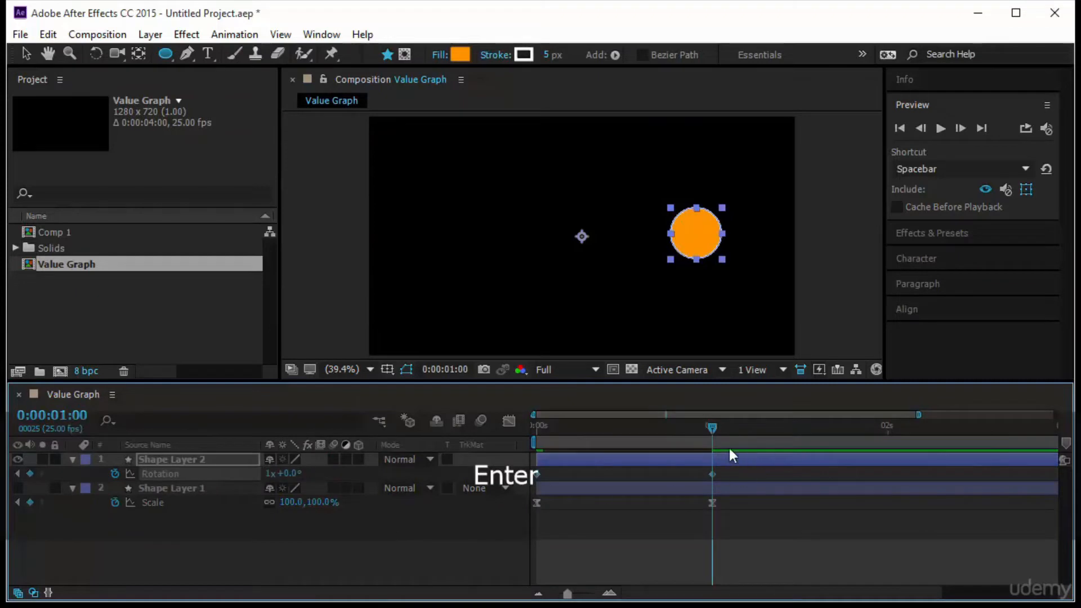
key("space")
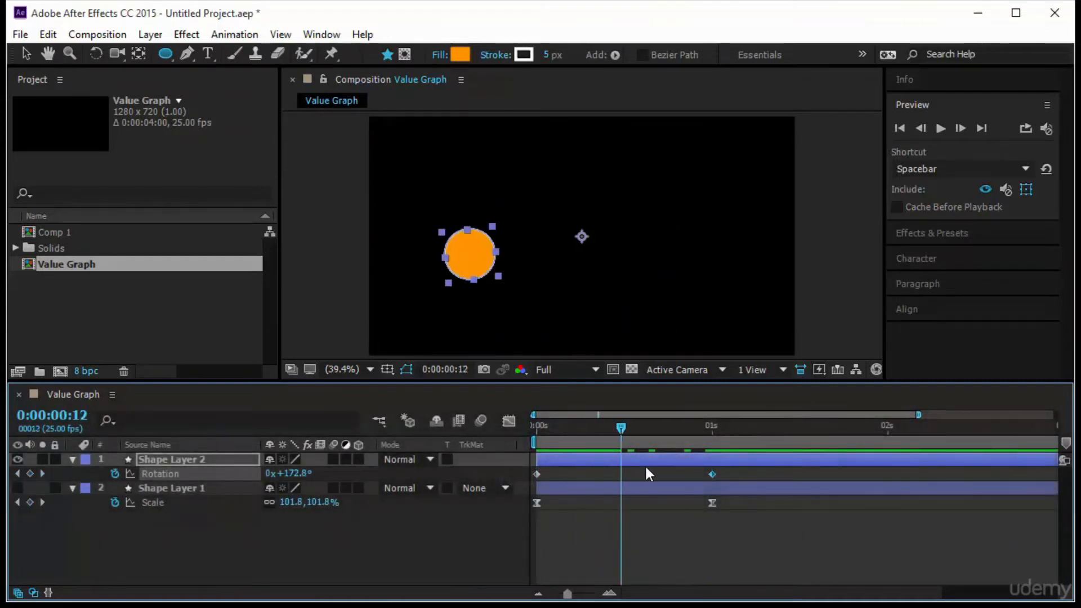
key("k")
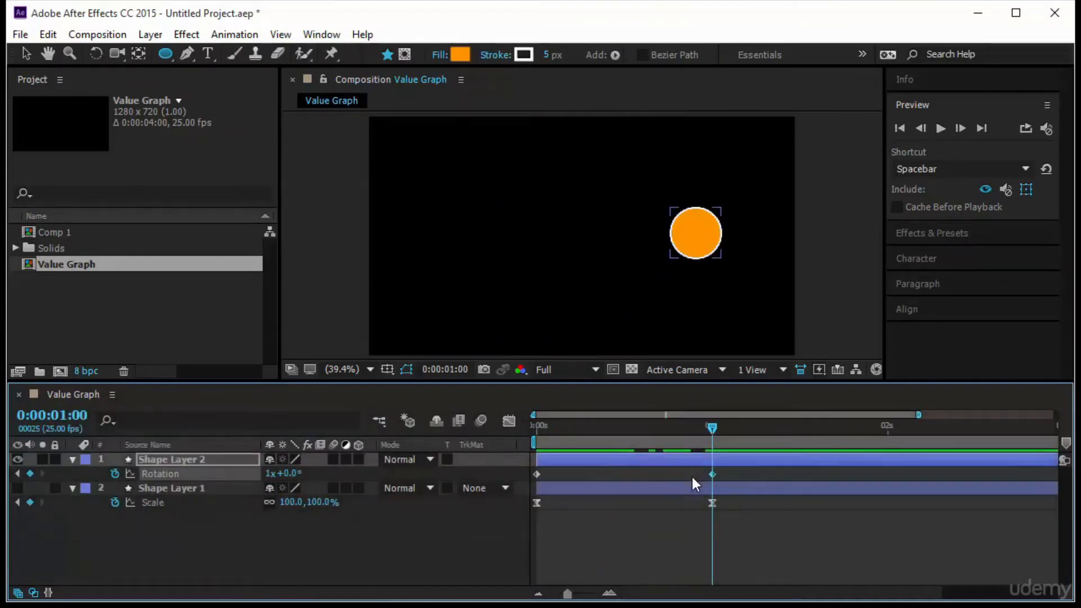
Apply Easy Ease to both Rotation keyframes of Shape Layer 2 and show their curve in the Graph Editor
left_click_drag(766, 472, 511, 483)
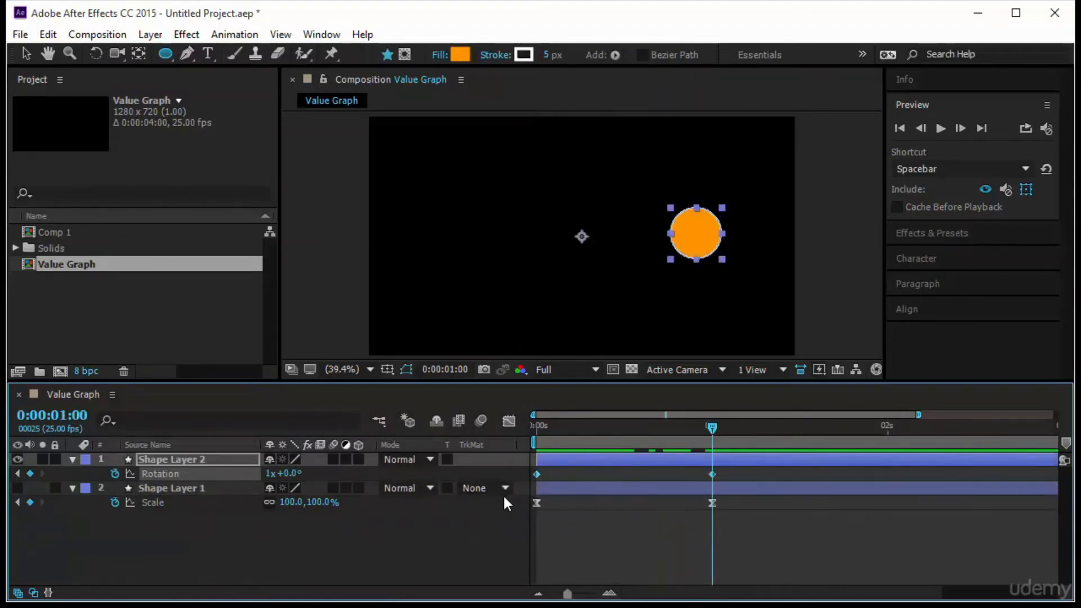
key("F9")
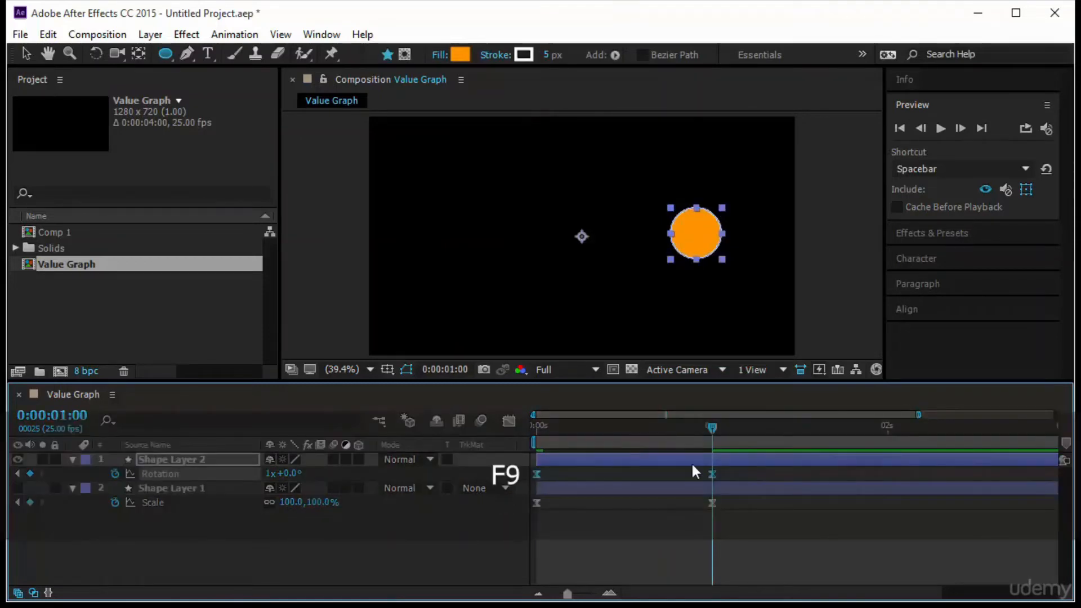
left_click(509, 420)
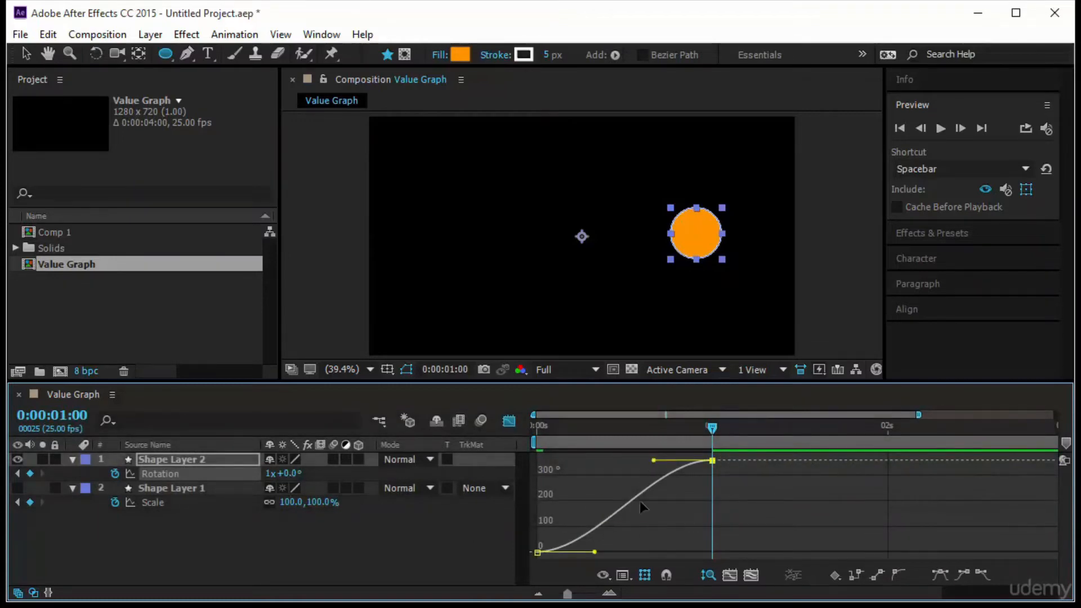
Reshape Shape Layer 2's Rotation value curve to start slowly and overshoot the end value just before 0:00:01:00
left_click_drag(654, 460, 684, 457)
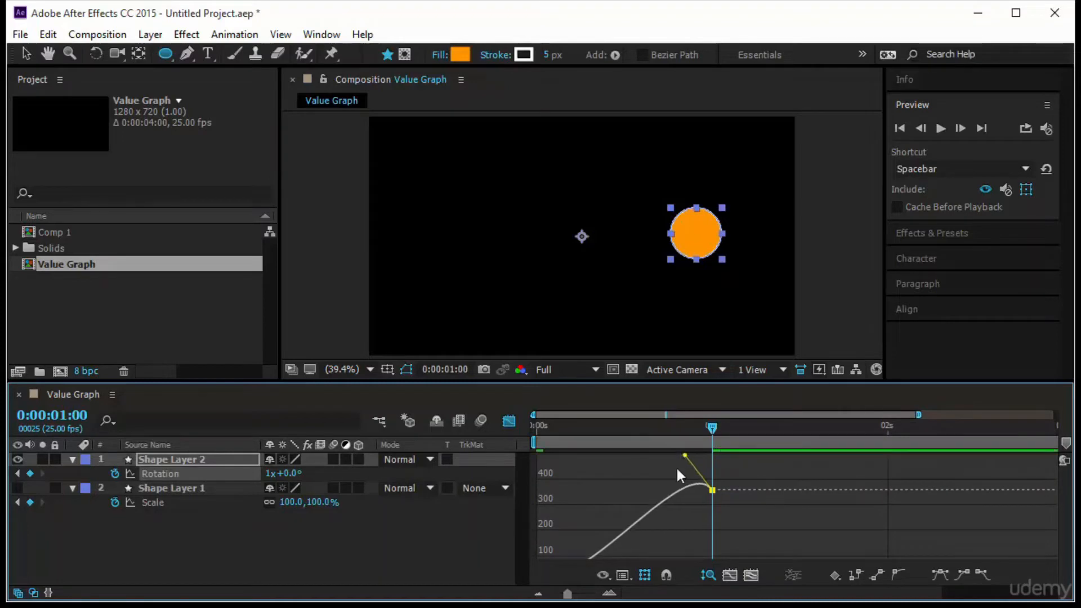
left_click_drag(597, 552, 704, 536)
left_click(622, 575)
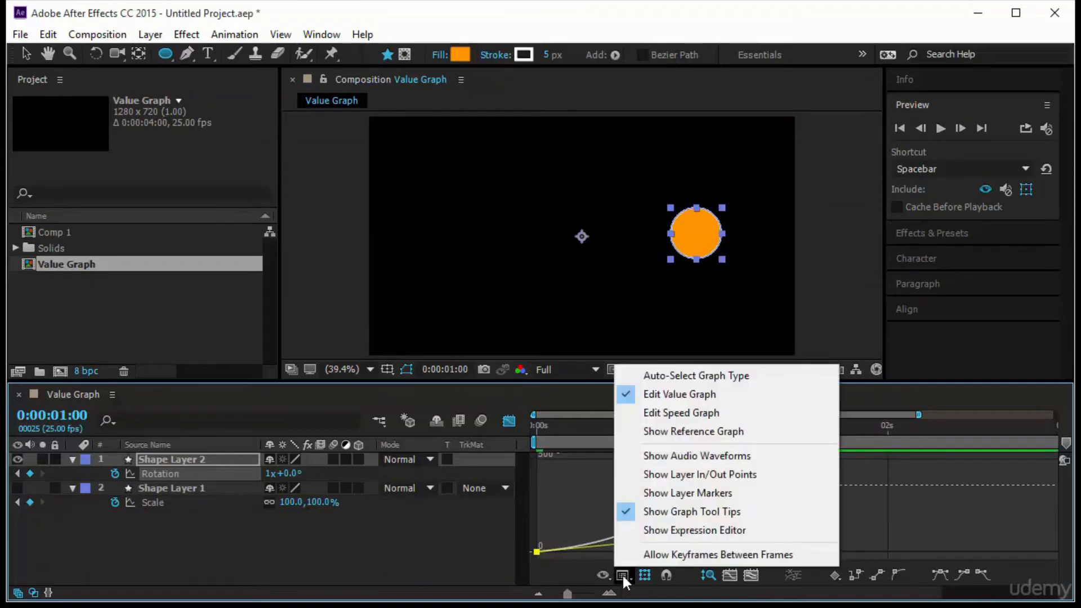
left_click(712, 396)
Preview Shape Layer 2's rotation from 0:00:00:00 and scrub through the first second to examine how it overshoots
left_click_drag(712, 427, 536, 428)
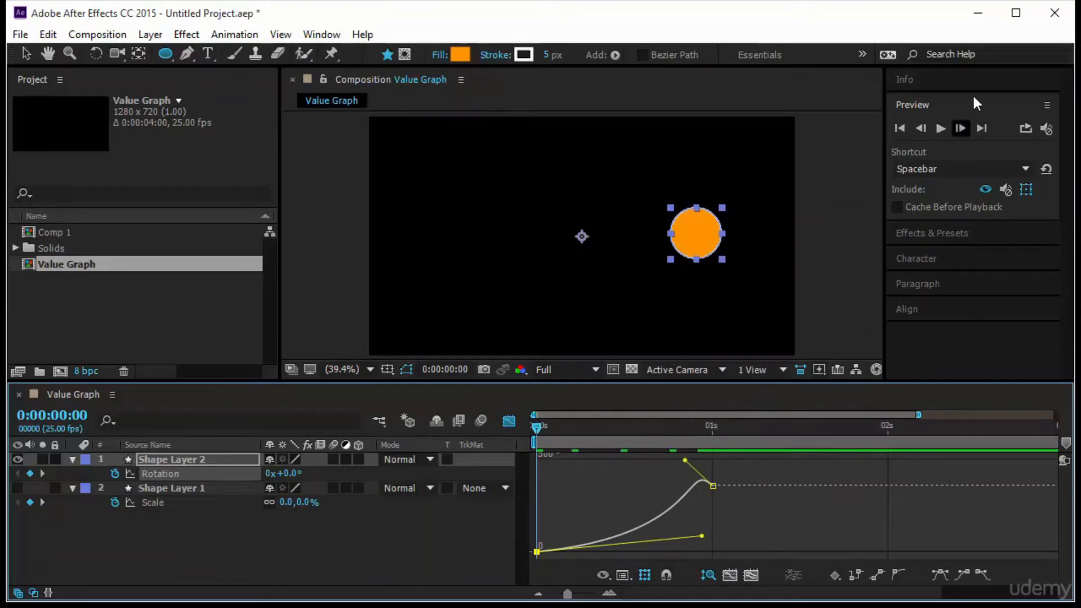
left_click(940, 128)
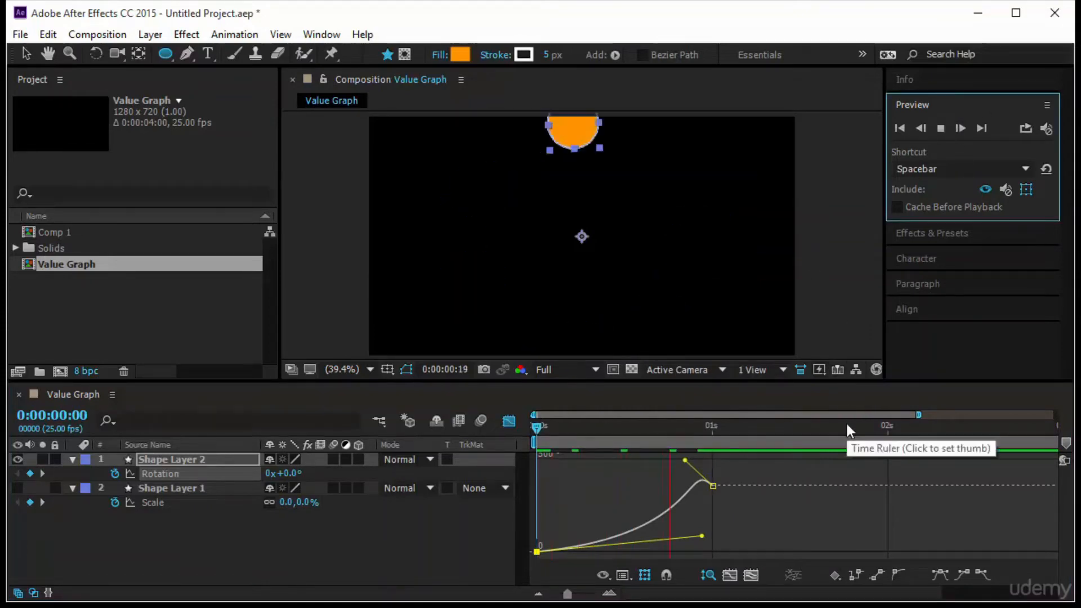
left_click_drag(545, 428, 697, 469)
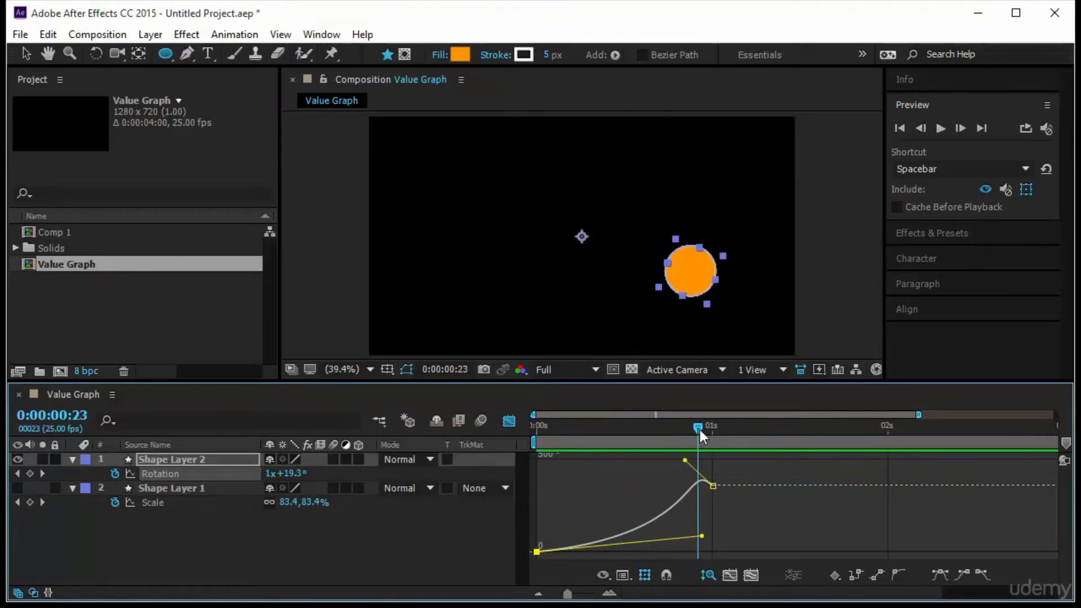
left_click_drag(702, 430, 464, 462)
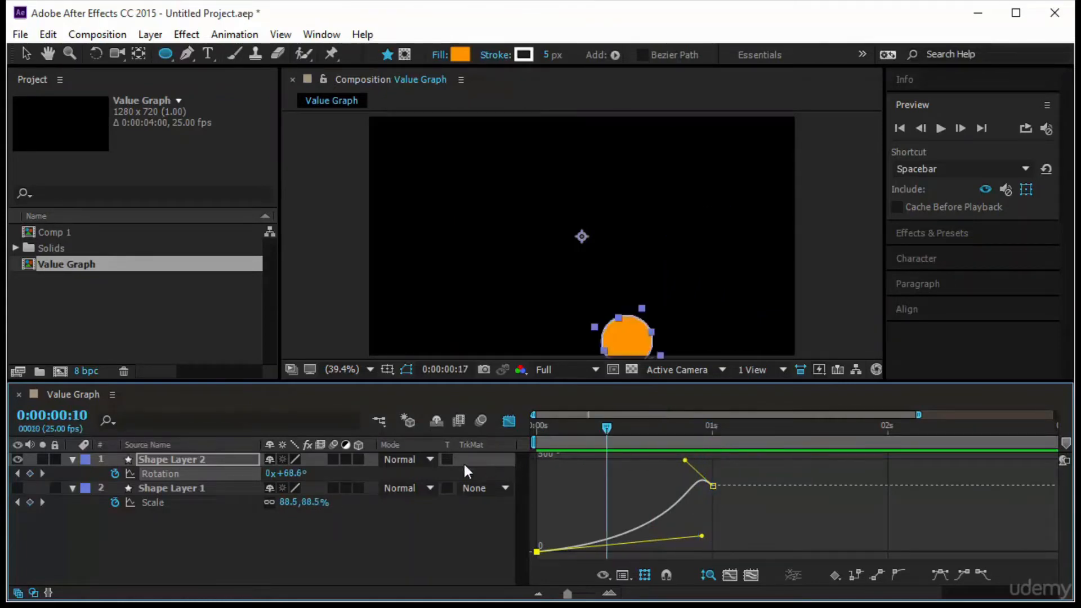
left_click(940, 128)
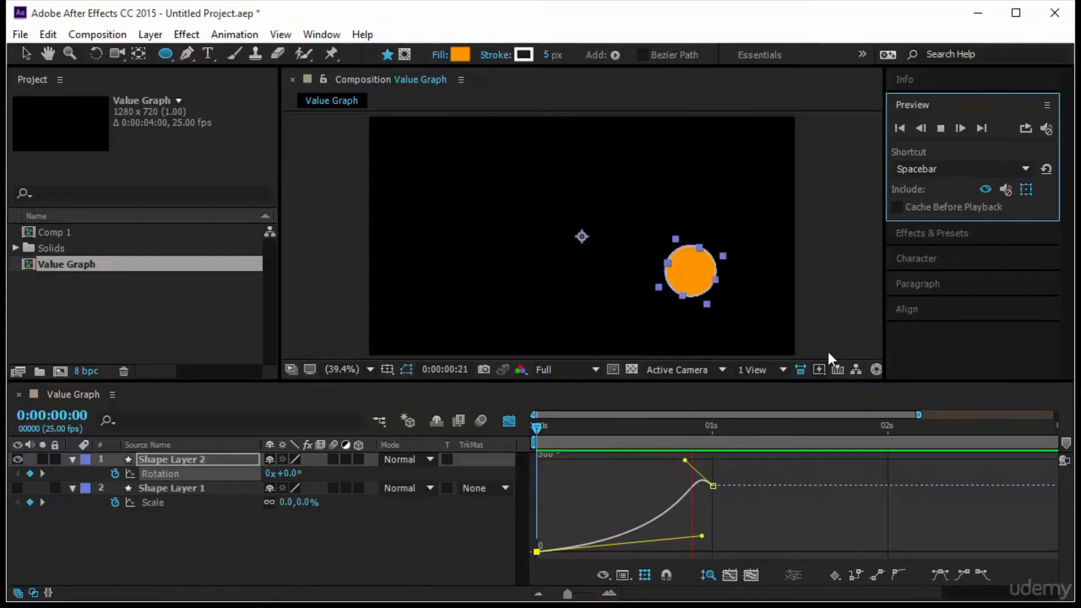
Enable motion blur for Shape Layer 2, Shape Layer 1 and the composition, and stop the preview
left_click_drag(333, 459, 333, 488)
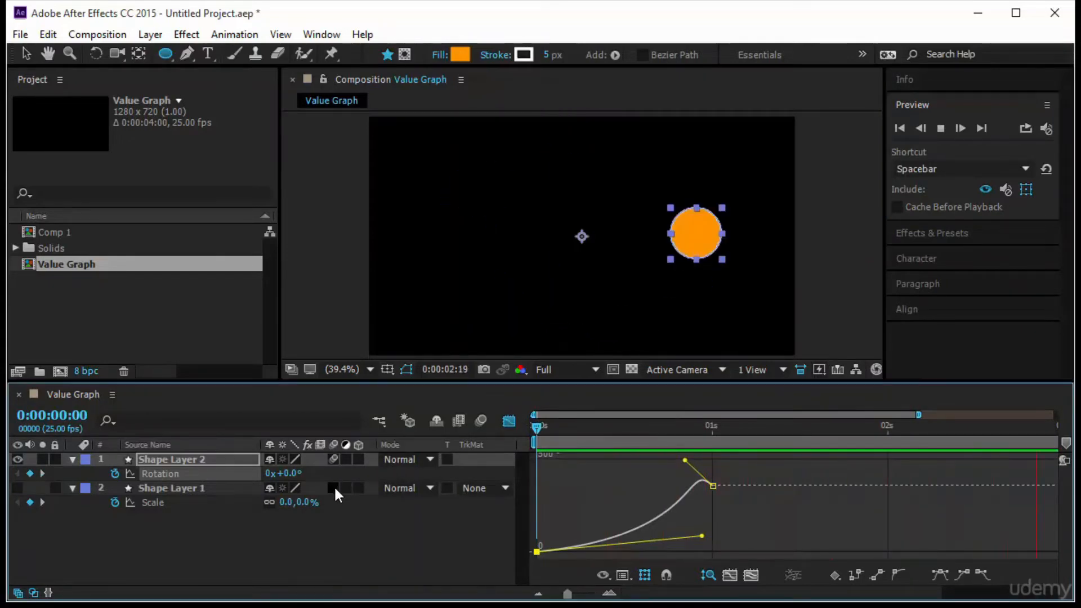
left_click(481, 421)
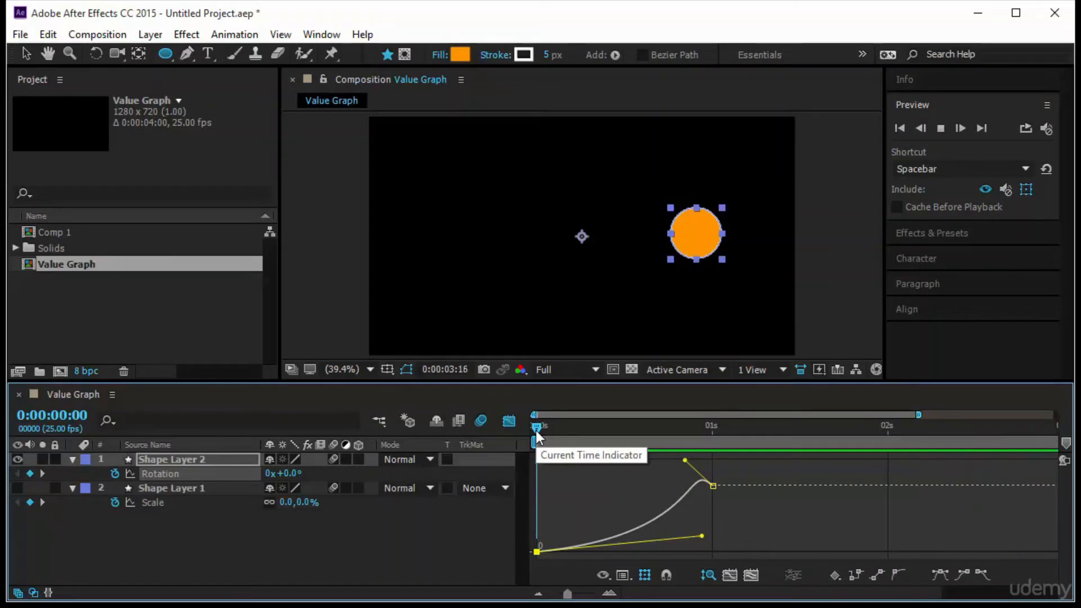
key("space")
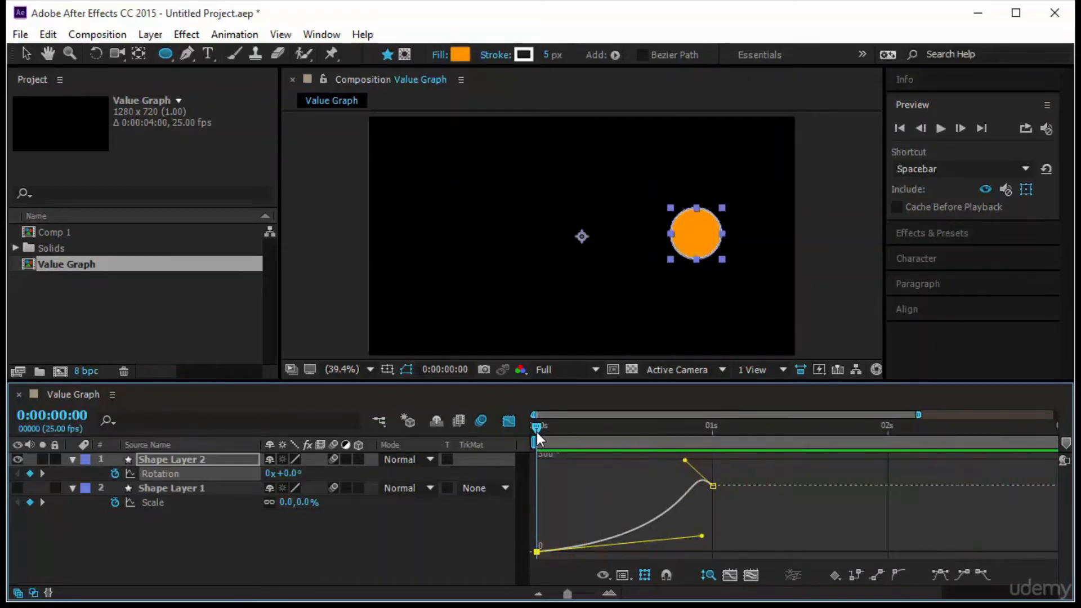
Reshape Shape Layer 2's Rotation curve to rise past the end value and dip back before 0:00:01:00, and preview the motion with the layers deselected
left_click_drag(702, 535, 671, 503)
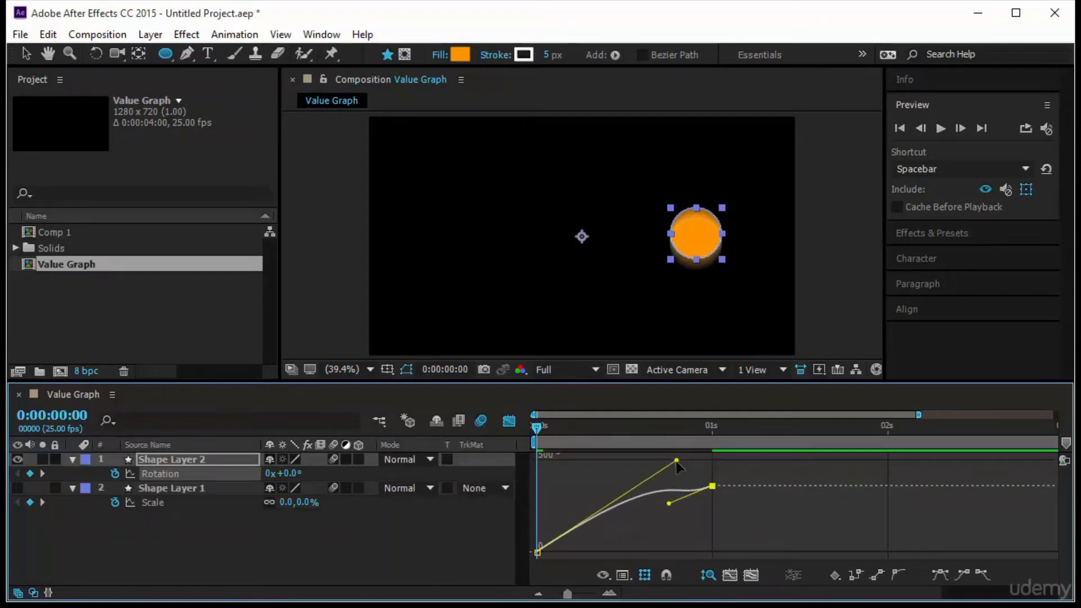
mouse_move(677, 460)
left_mouse_down()
mouse_move(704, 410)
mouse_move(693, 459)
left_mouse_up()
left_click_drag(701, 492, 641, 529)
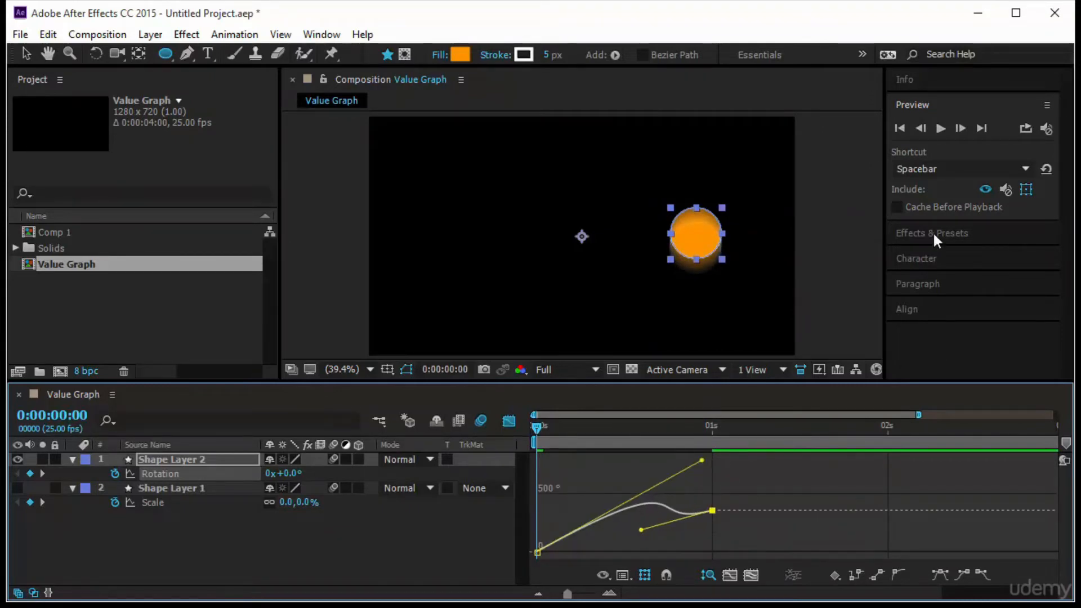
left_click(941, 129)
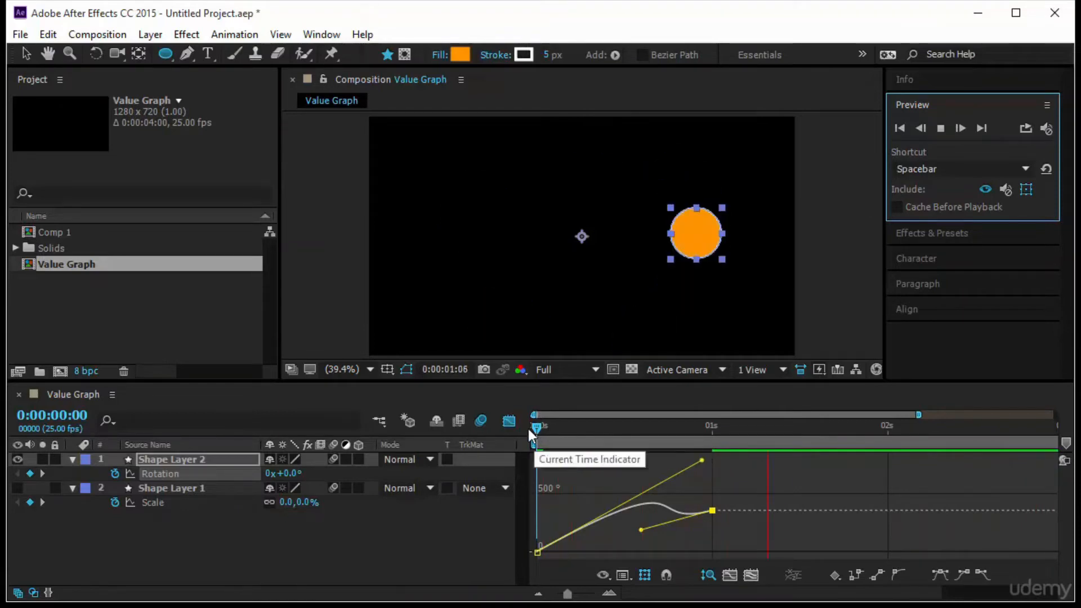
left_click(424, 521)
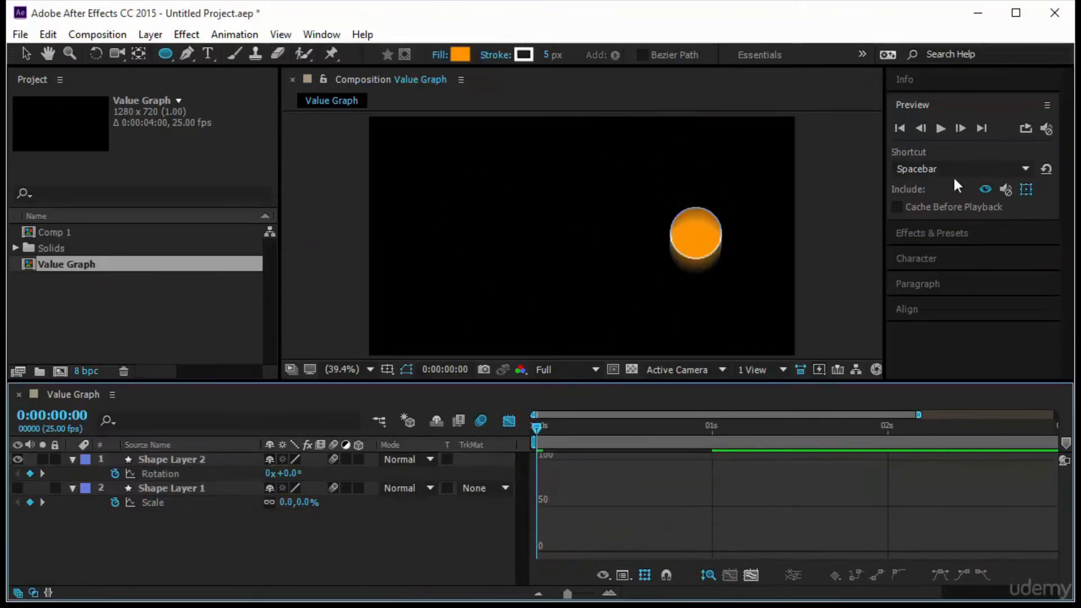
left_click(941, 130)
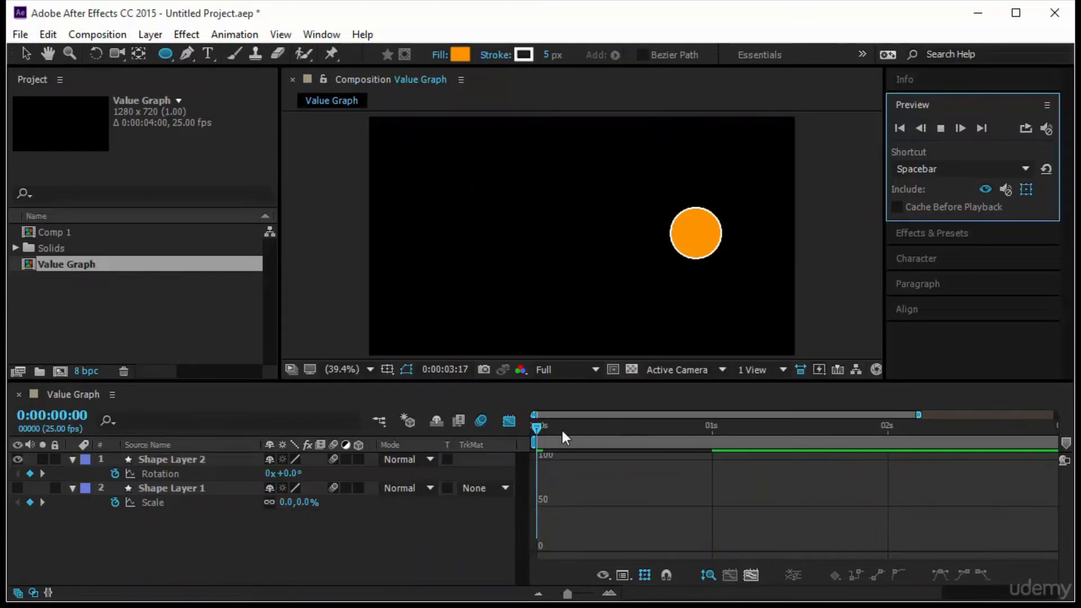
left_click(519, 428)
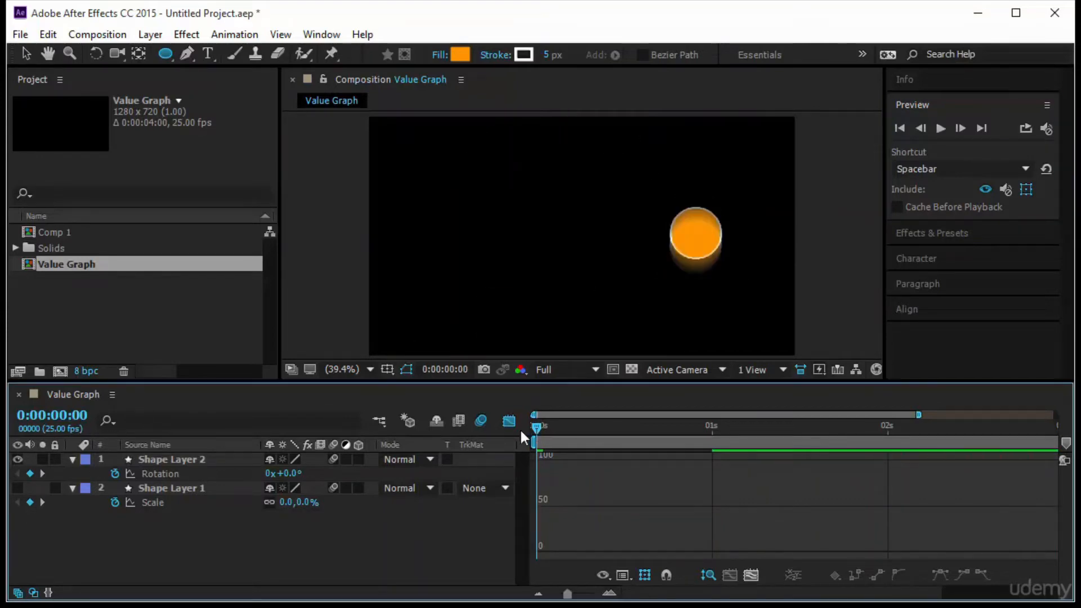
Hide Shape Layer 2 and draw a small orange circle with the Ellipse Tool near the composition's lower-left corner on a new shape layer
left_click(17, 459)
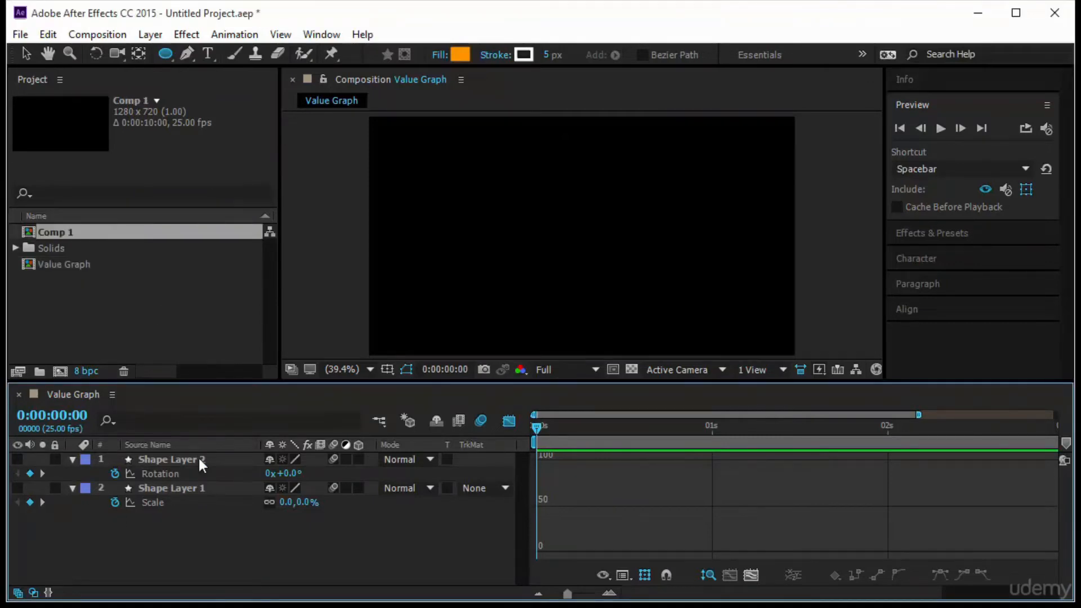
left_click(622, 575)
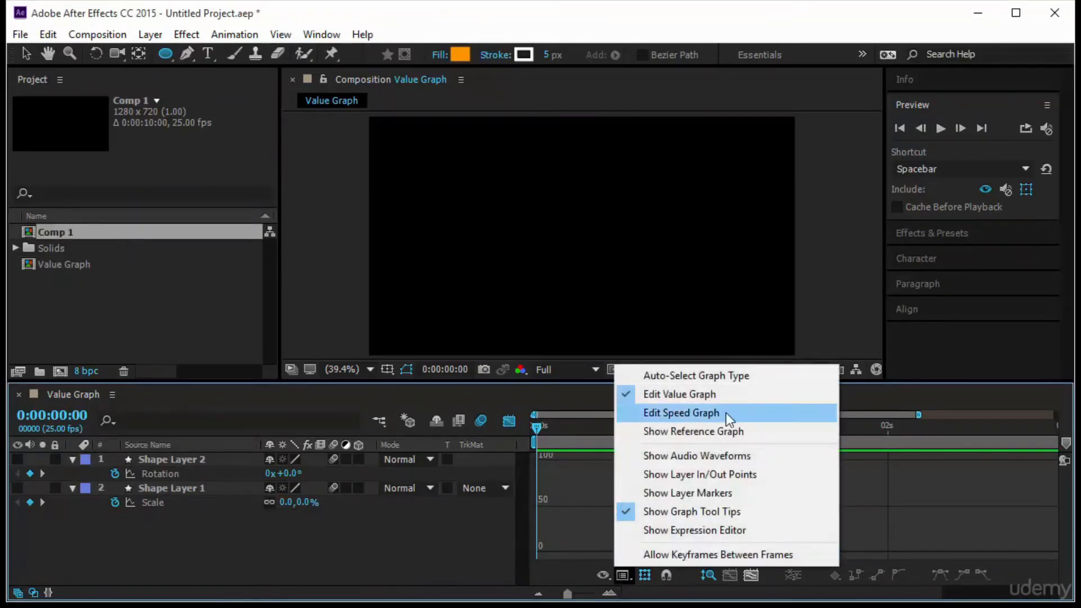
left_click(526, 528)
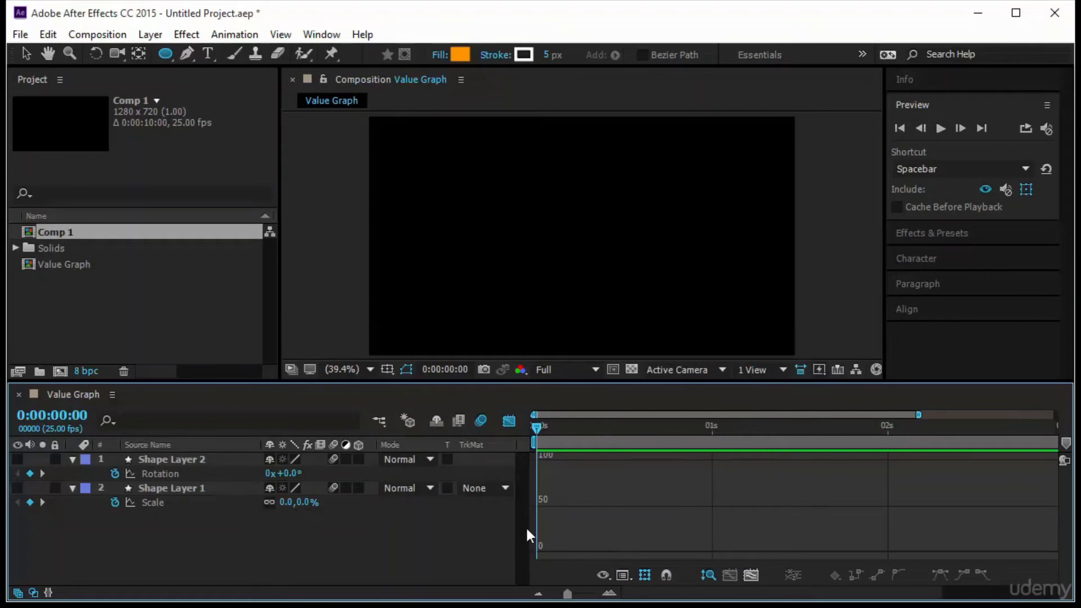
left_click(168, 52)
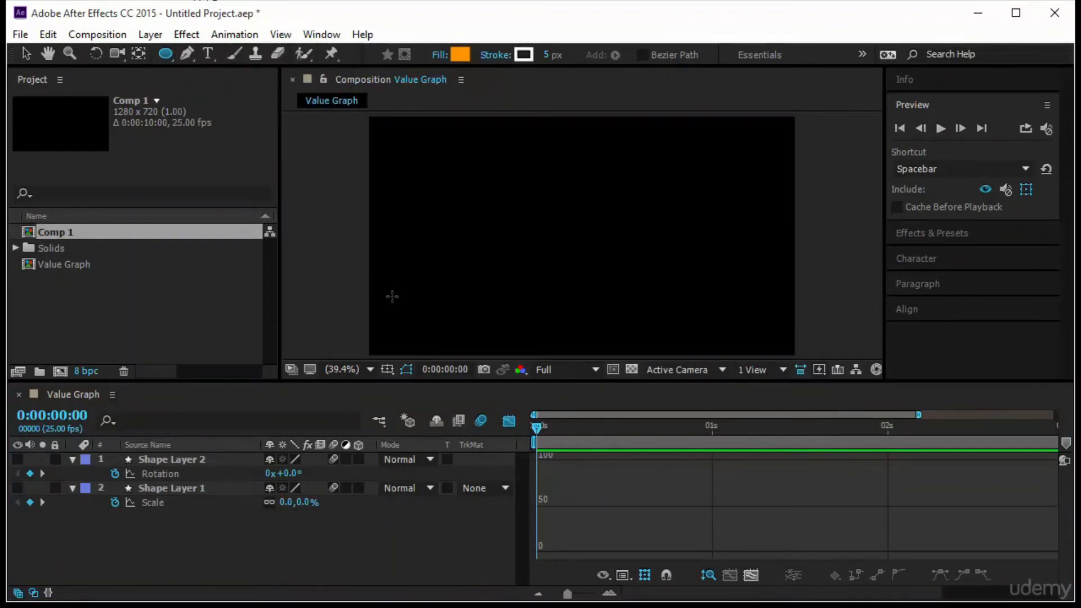
mouse_move(392, 297)
left_mouse_down()
mouse_move(410, 329)
mouse_move(429, 336)
mouse_move(401, 317)
left_mouse_up()
Move Shape Layer 3's anchor point from the composition's centre to the centre of its circle
key("v")
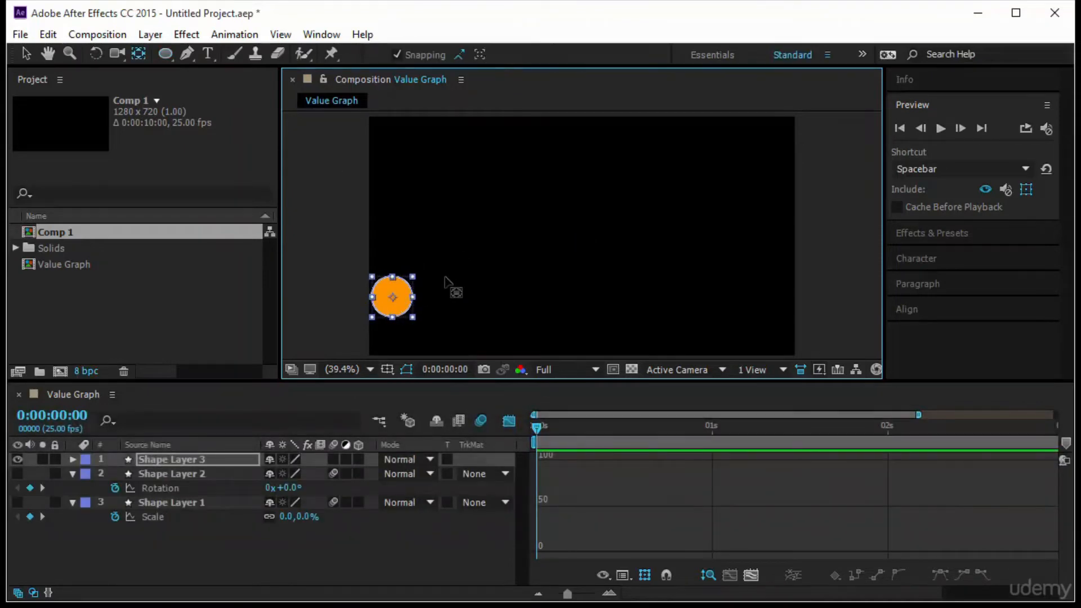
left_click(379, 298)
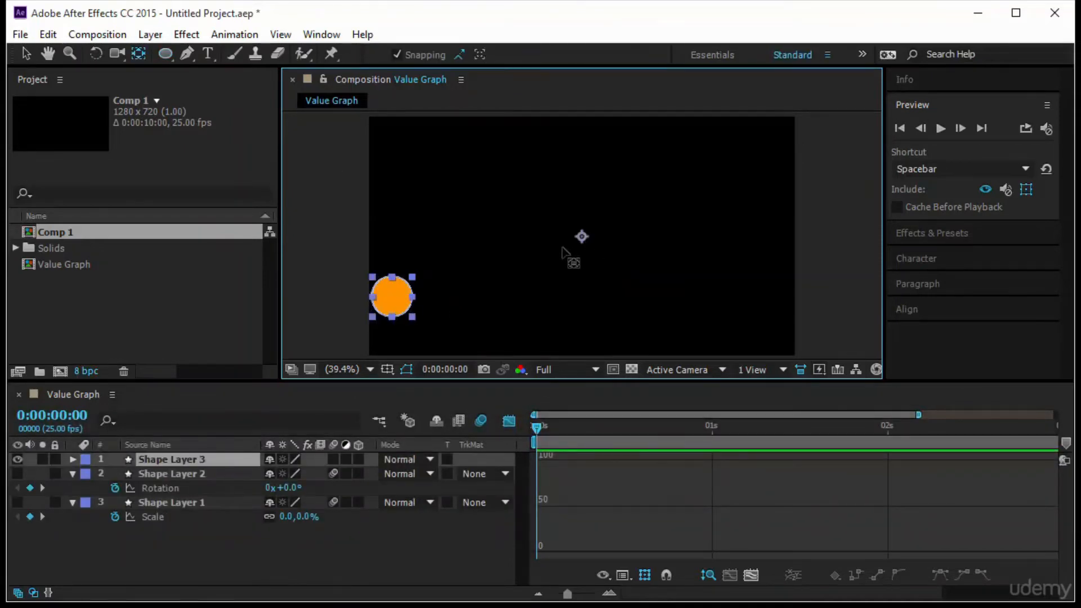
left_click_drag(581, 237, 392, 297)
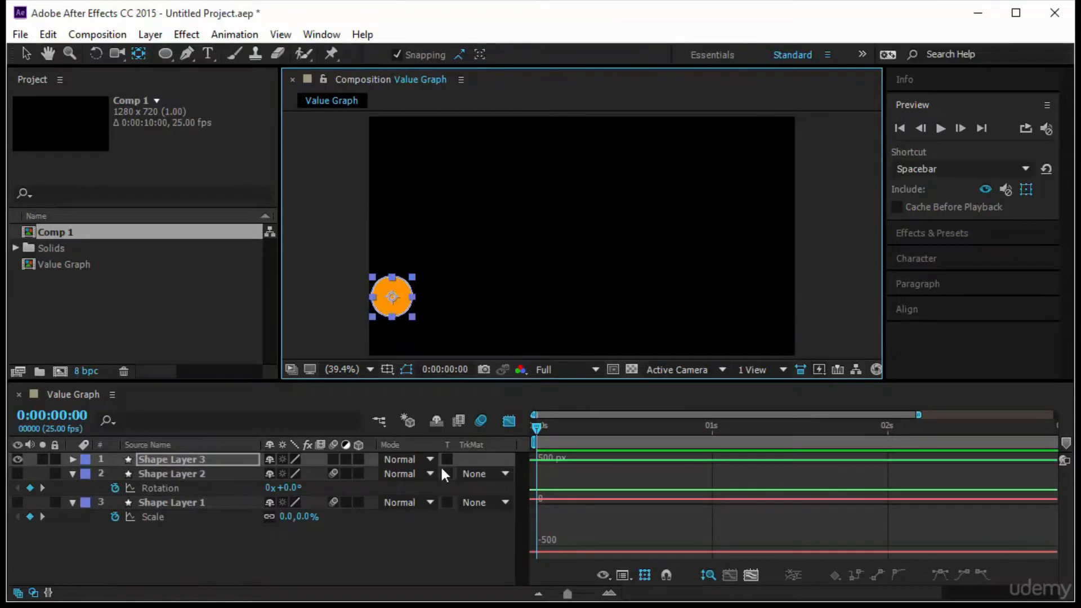
Keyframe Shape Layer 3's Position from 68.5,540.0 at 0:00:00:00 to 1191.5,540.0 at 0:00:01:00, moving the circle horizontally across the composition
left_click(509, 422)
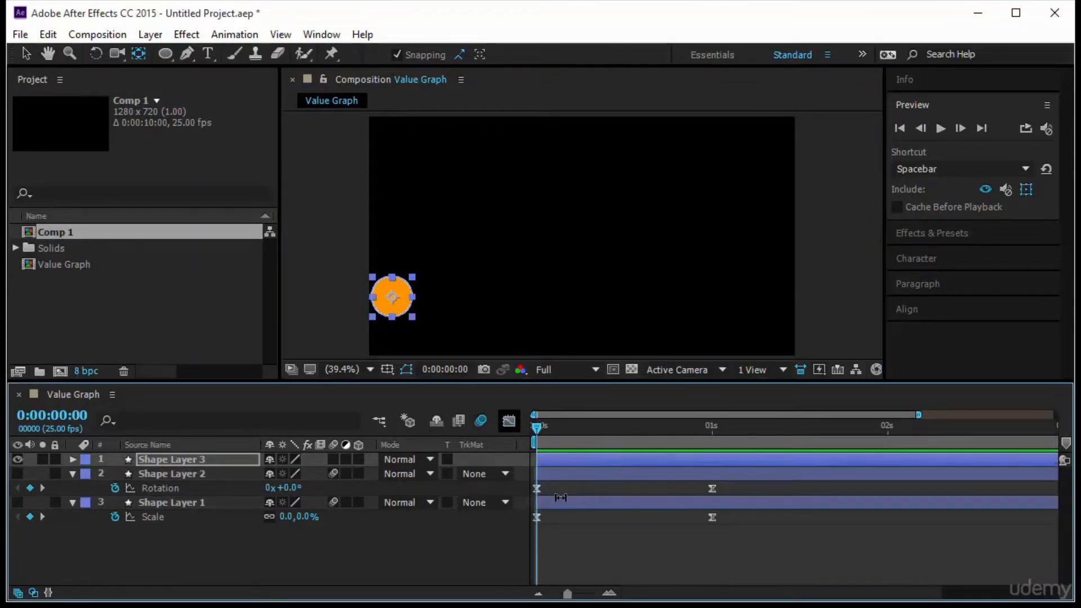
left_click(198, 459)
key("p")
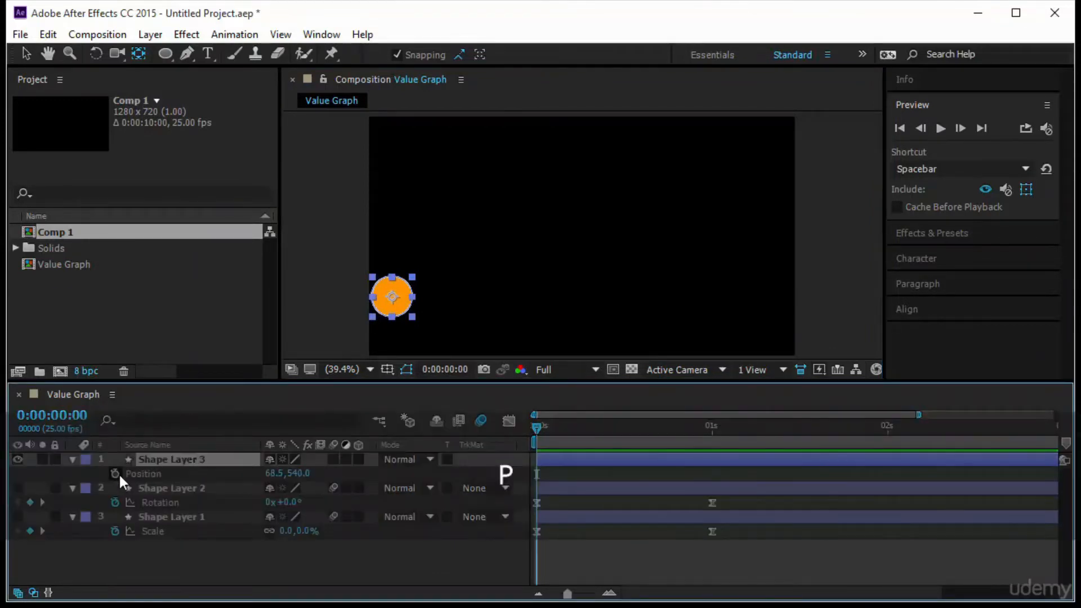
left_click(115, 473)
key("space")
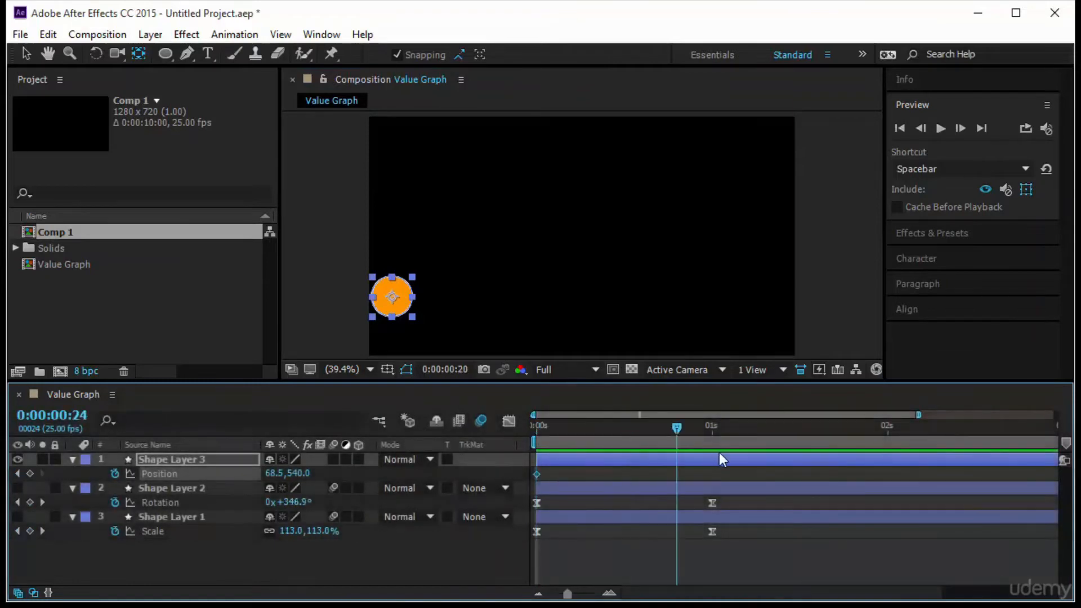
left_click_drag(720, 453, 711, 455)
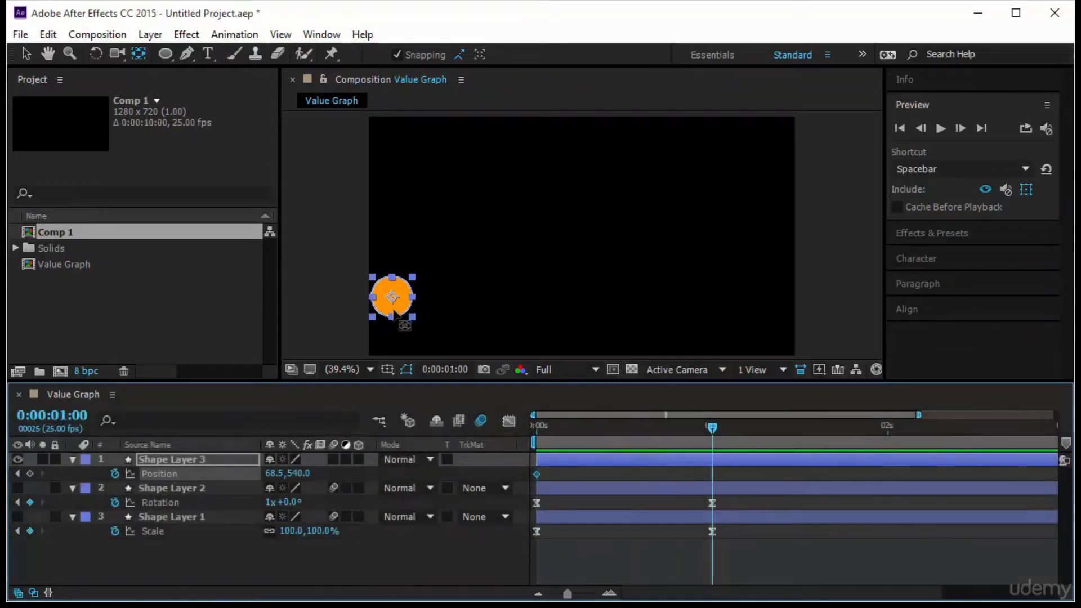
left_click_drag(393, 310, 489, 311)
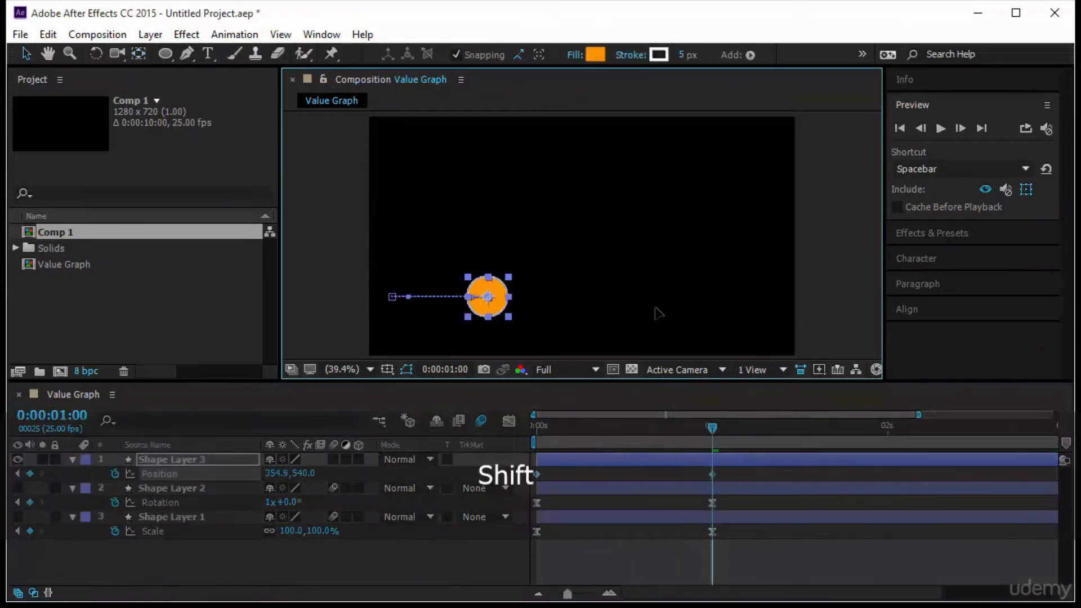
left_click_drag(659, 312, 766, 311)
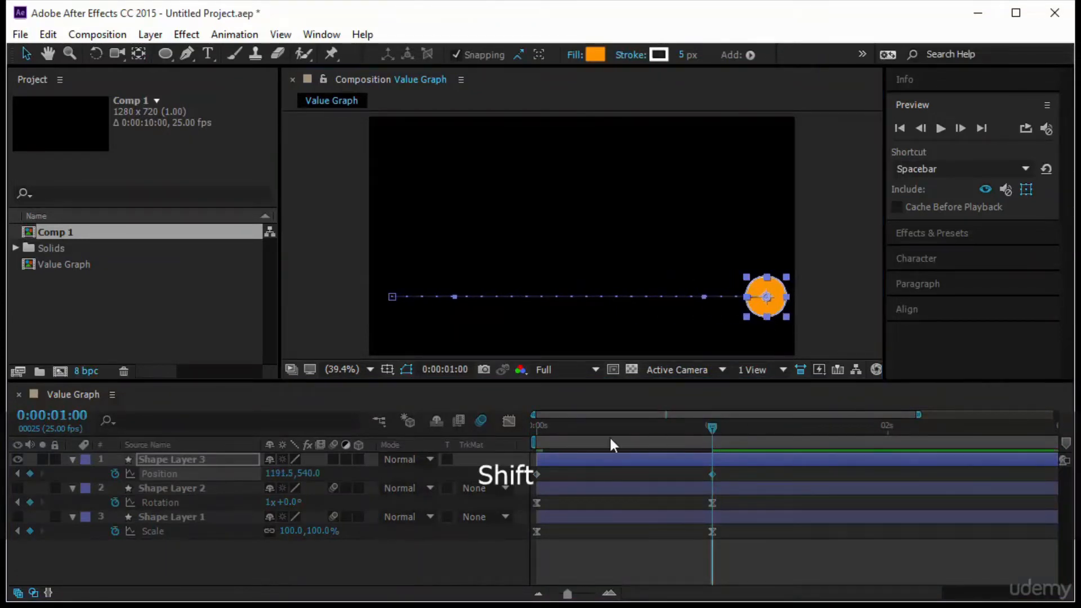
Preview Shape Layer 3's movement from 0:00:00:00 and display its Position keyframes as a value graph
left_click_drag(611, 444, 536, 445)
left_click(940, 128)
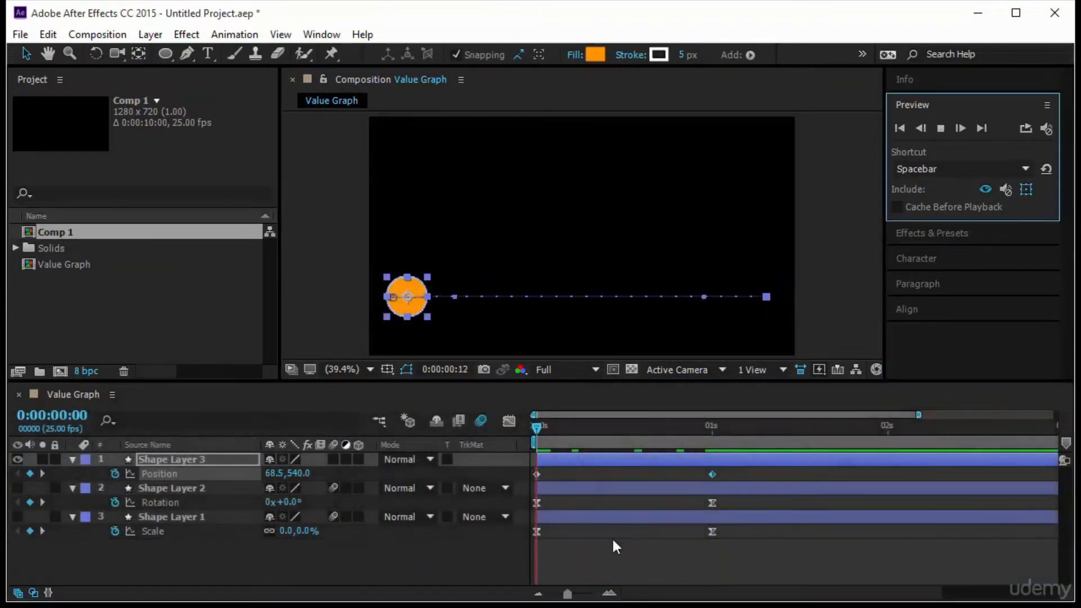
left_click(507, 423)
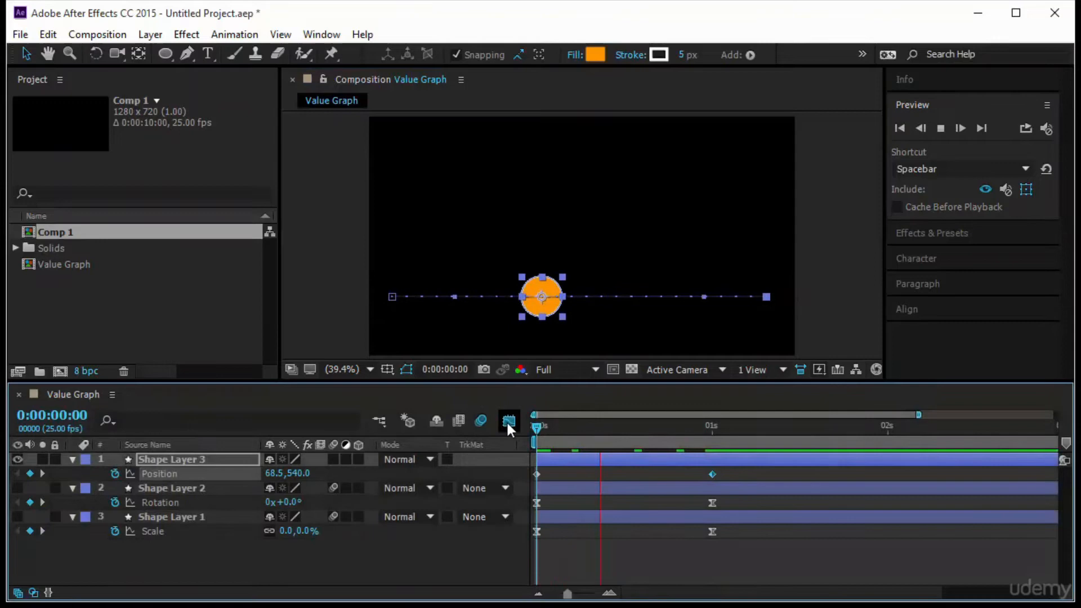
left_click(540, 427)
left_click(633, 580)
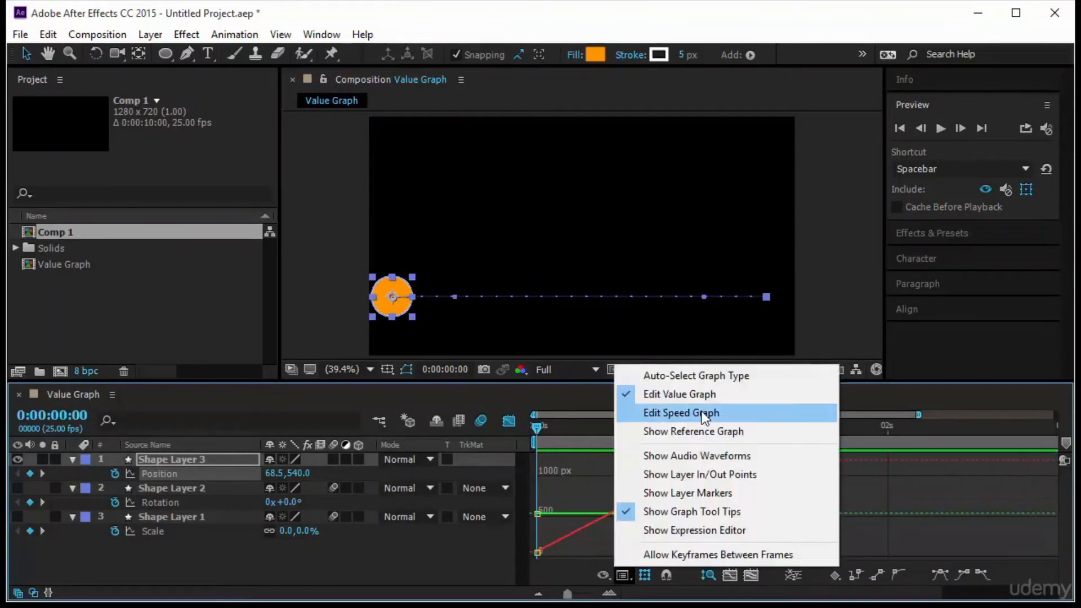
left_click(705, 396)
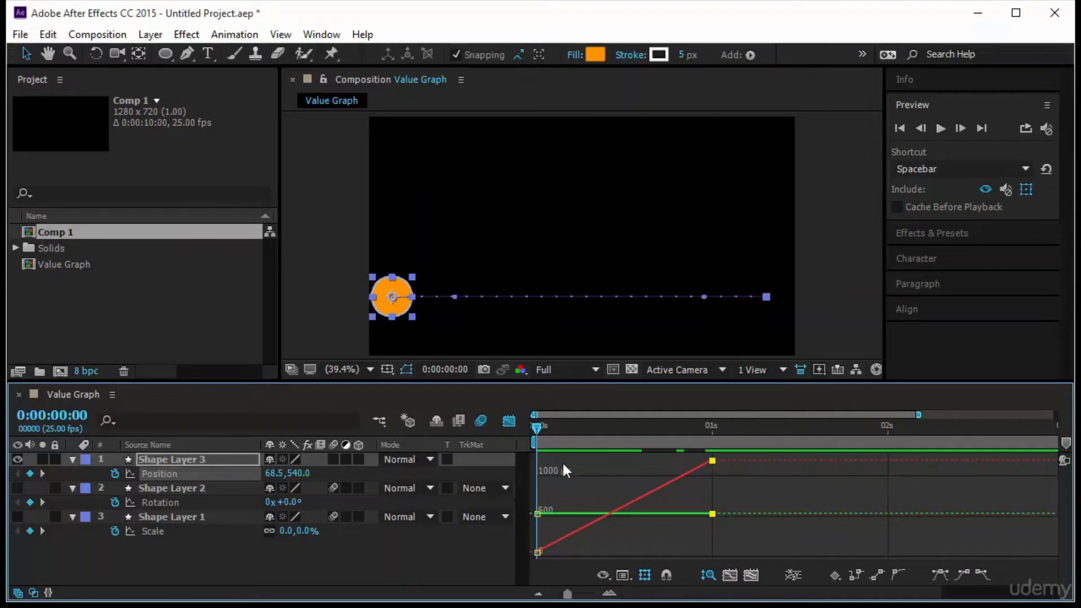
Apply Easy Ease to both Position keyframes of Shape Layer 3 and show their curves in the Graph Editor
left_click(510, 422)
left_click_drag(755, 472, 520, 487)
key("F9")
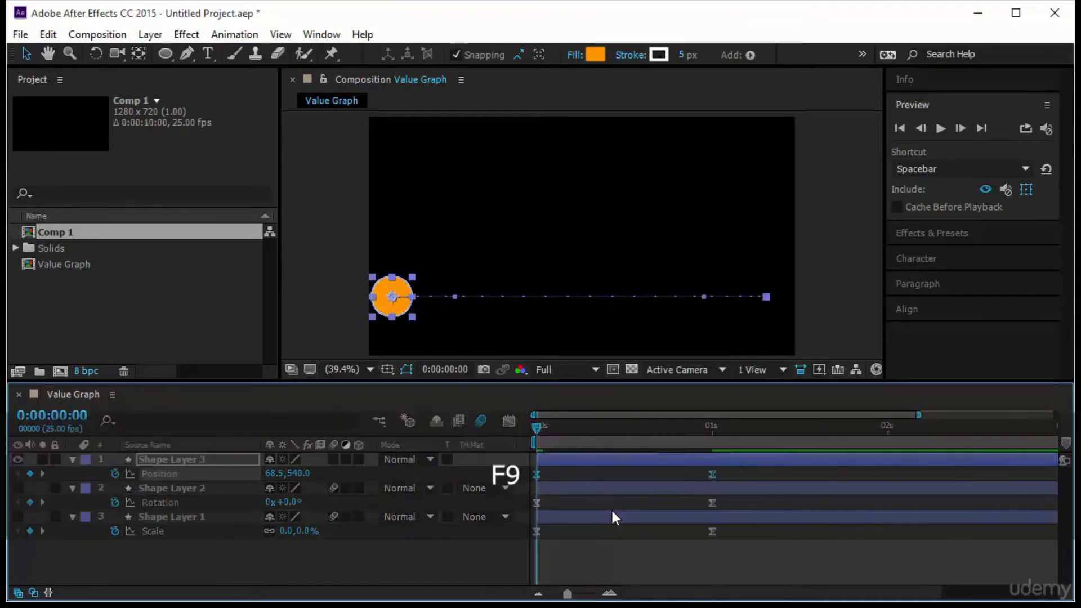
left_click(510, 422)
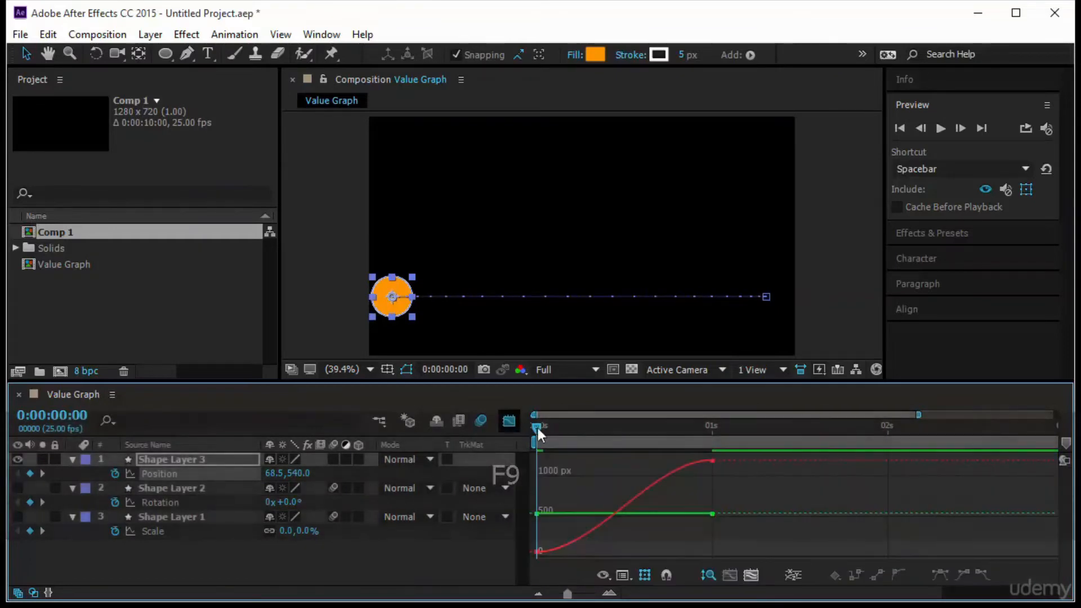
Preview Shape Layer 3's eased movement and set its starting Position to 34.5,540.0 at 0:00:00:00
key("space")
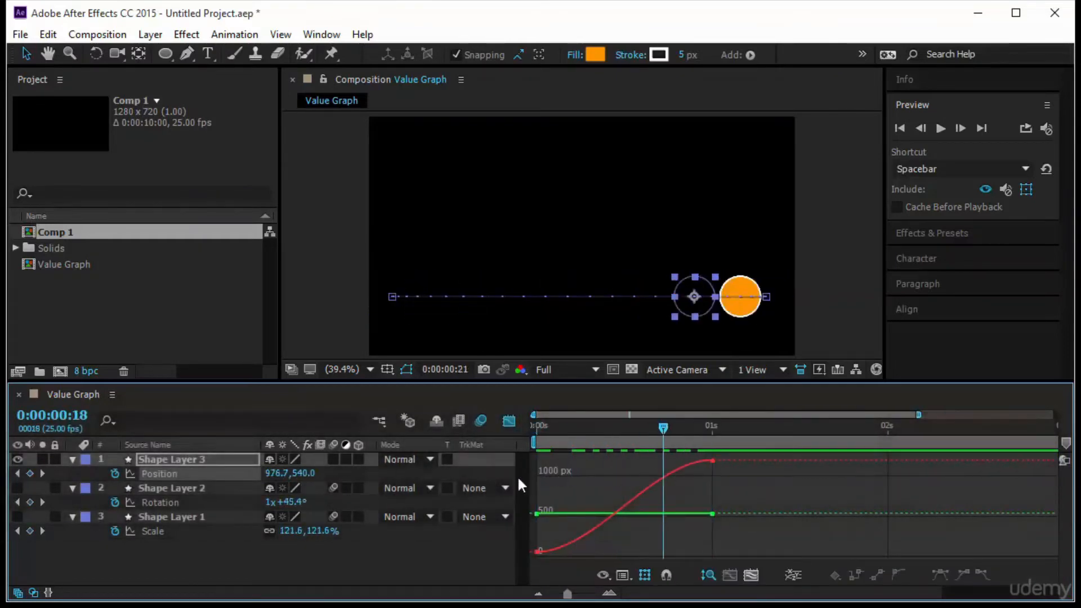
key("space")
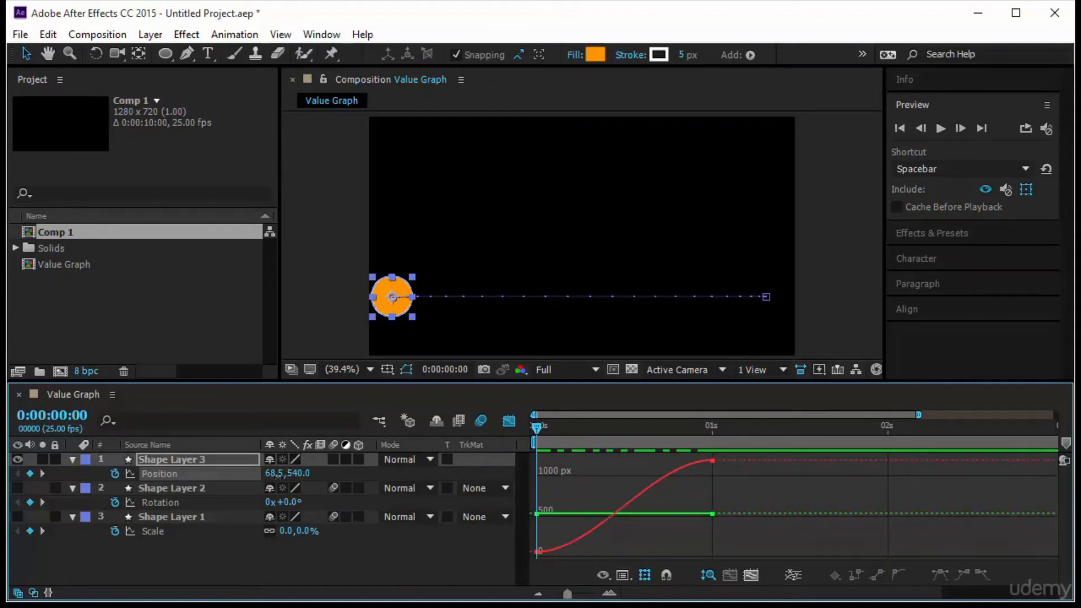
left_click_drag(276, 475, 247, 488)
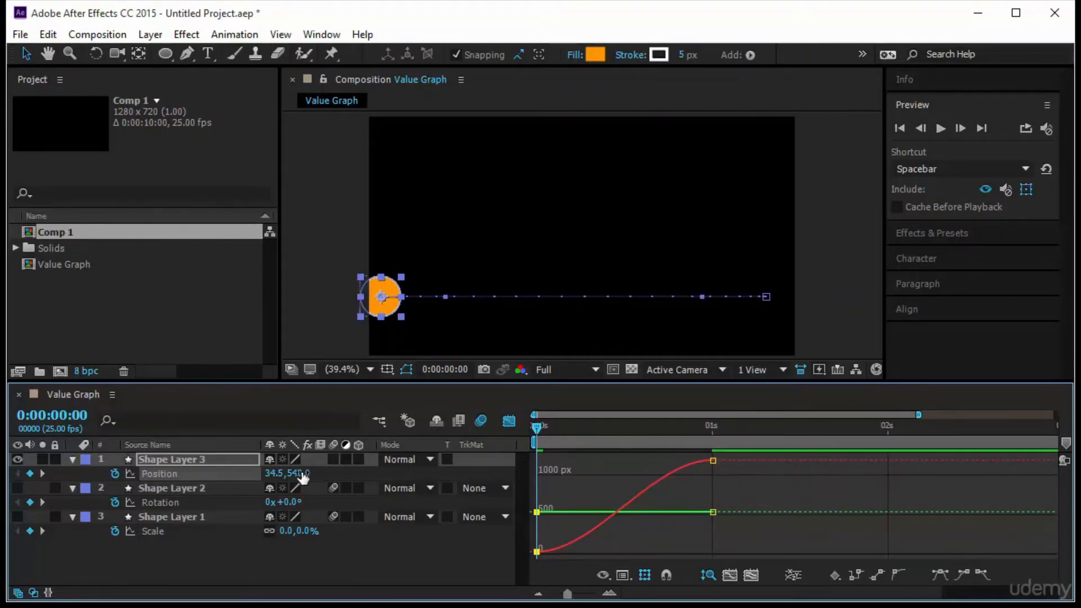
mouse_move(345, 472)
left_mouse_down()
mouse_move(360, 473)
mouse_move(344, 473)
mouse_move(348, 483)
left_mouse_up()
key("ctrl+z")
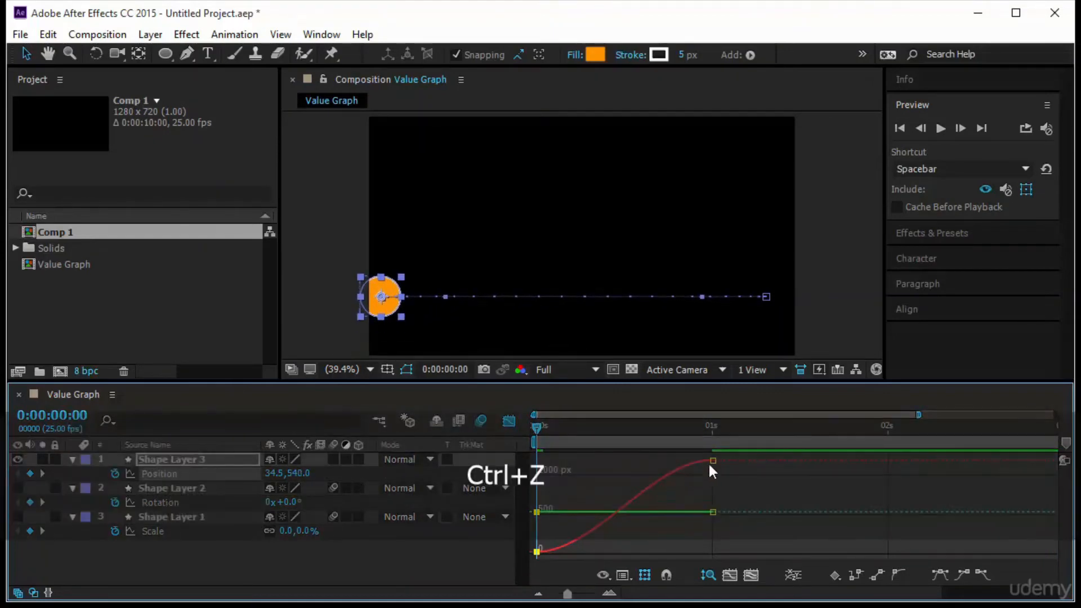
Bend Shape Layer 3's straight motion path into an S-curve that dips after the start and rises before the end keyframe
left_click(713, 460)
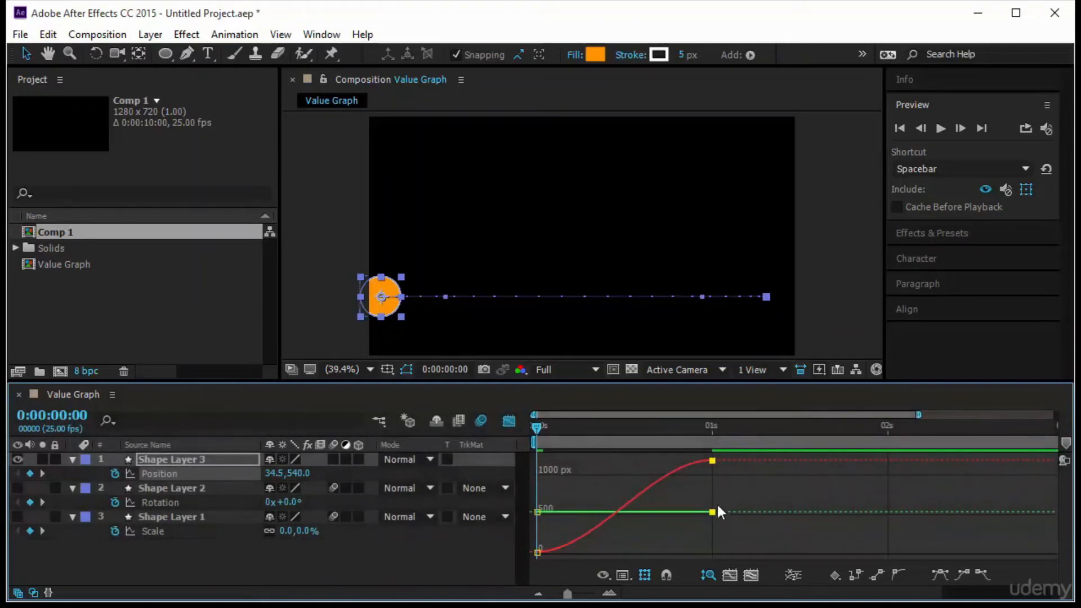
mouse_move(719, 510)
left_click_drag(702, 298, 606, 134)
left_click_drag(445, 296, 694, 329)
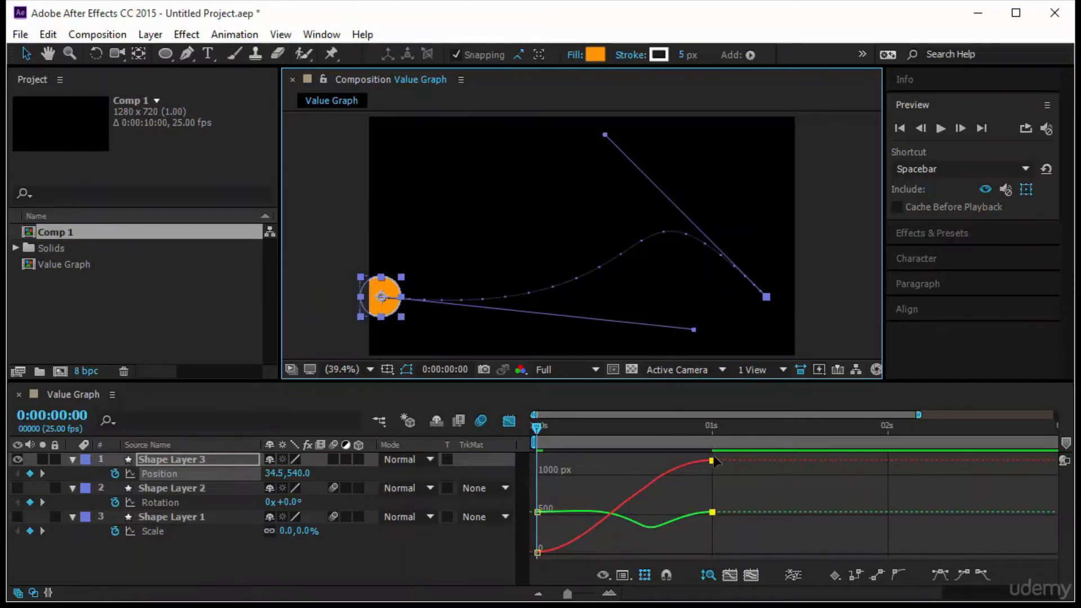
Edit Shape Layer 3's speed graph so its speed peaks early and slows gradually into 0:00:01:00, and return to the value graph
mouse_move(713, 462)
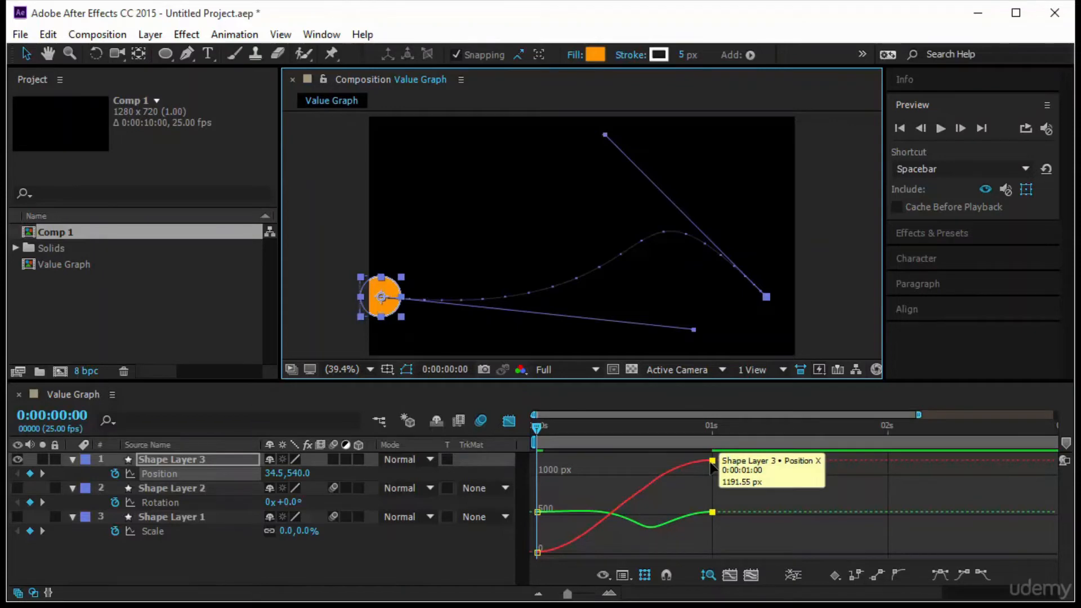
left_click(623, 575)
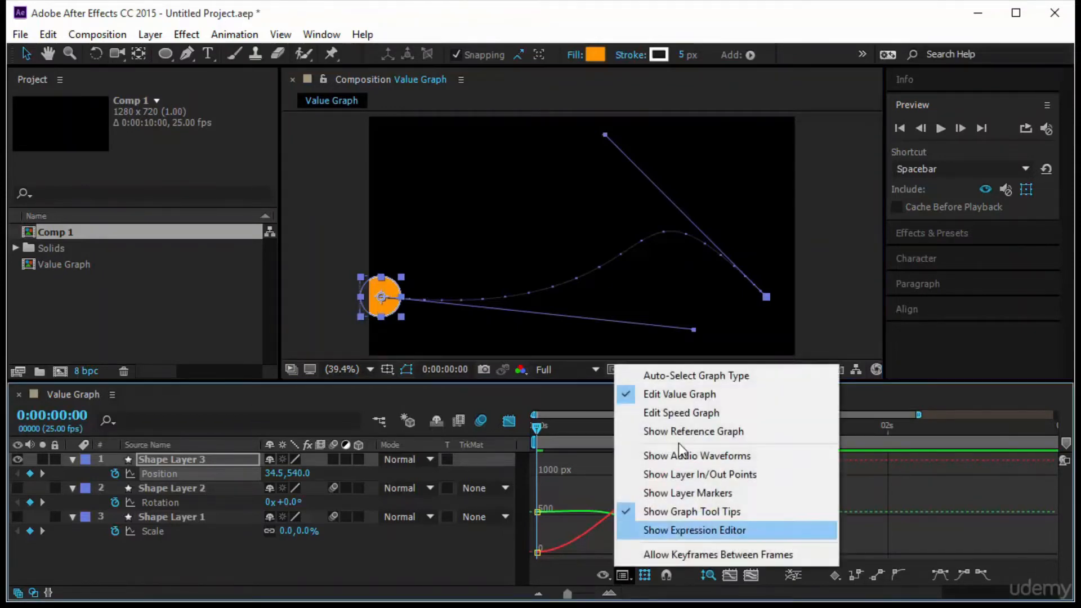
left_click(698, 414)
left_click_drag(725, 527, 635, 553)
left_click(619, 575)
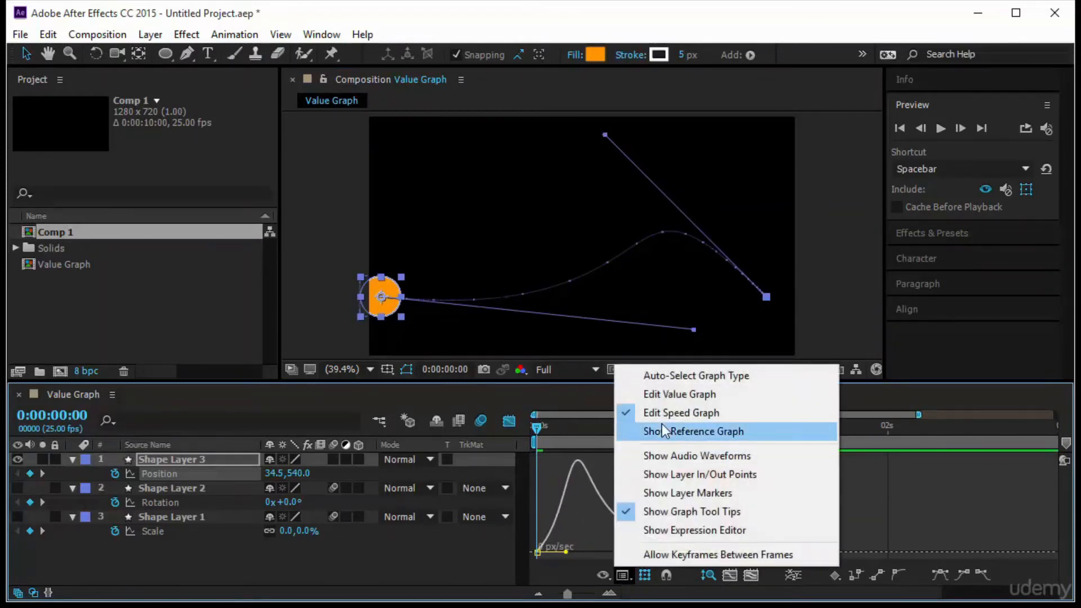
left_click(698, 394)
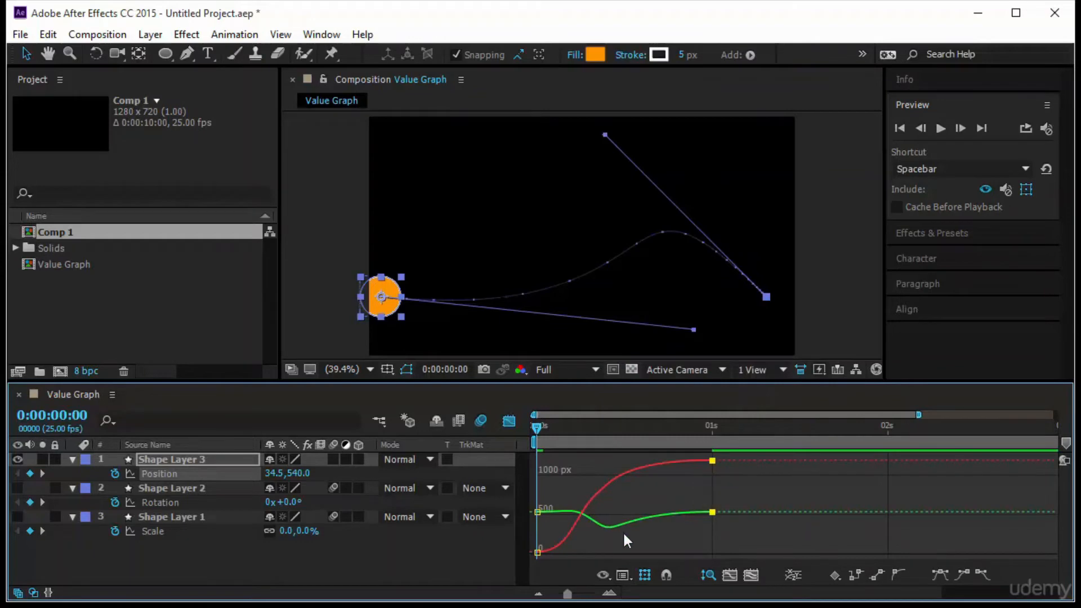
Preview the movement and bend Shape Layer 3's motion path to arch up from the start and arrive nearly level at the end
key("space")
key("space")
left_click_drag(694, 330, 490, 160)
left_click_drag(607, 133, 513, 322)
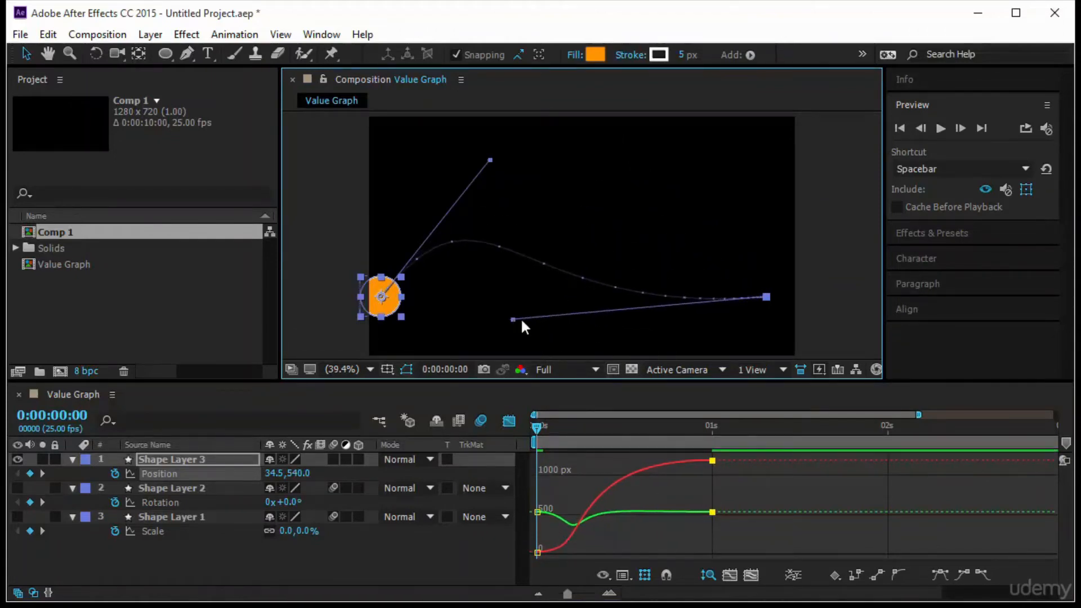
Move the path's end keyframe to about 1191.5,567.9, raise its direction handle, and move the start keyframe to about 153.6,552.7
mouse_move(769, 300)
left_mouse_down()
mouse_move(700, 290)
mouse_move(769, 307)
left_mouse_up()
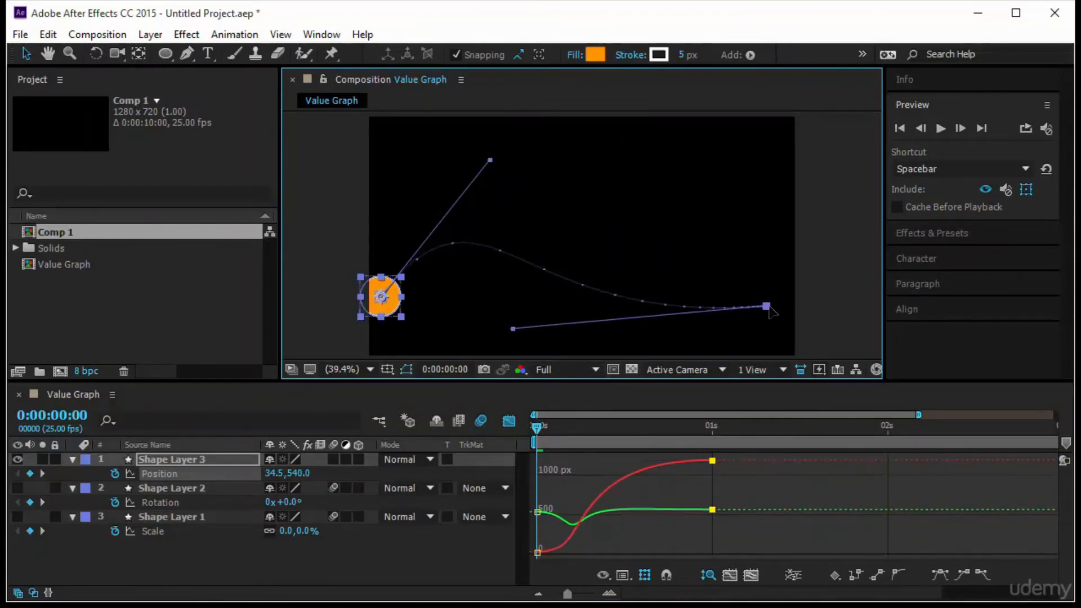
left_click_drag(513, 330, 606, 253)
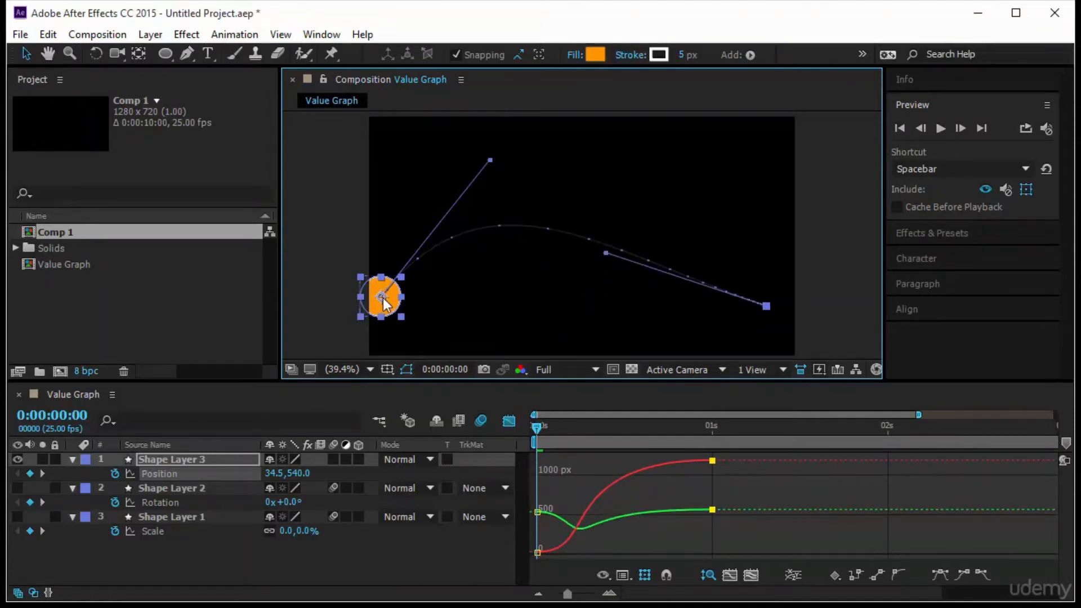
left_click_drag(382, 297, 420, 301)
left_click(712, 460)
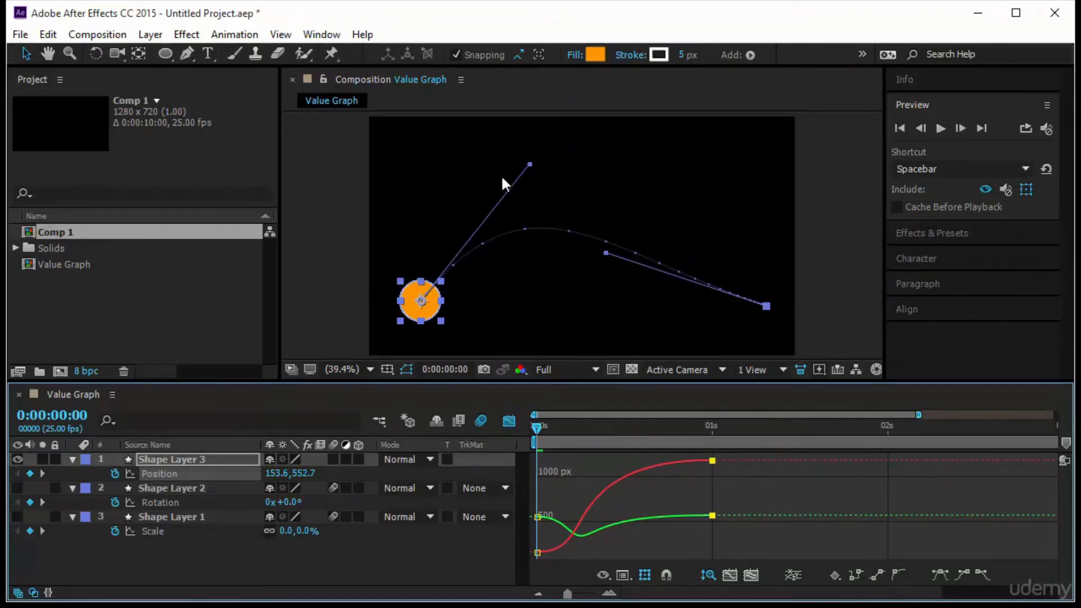
Hide Shape Layer 3 and create a new orange solid layer filling the composition
left_click(260, 300)
left_click(18, 460)
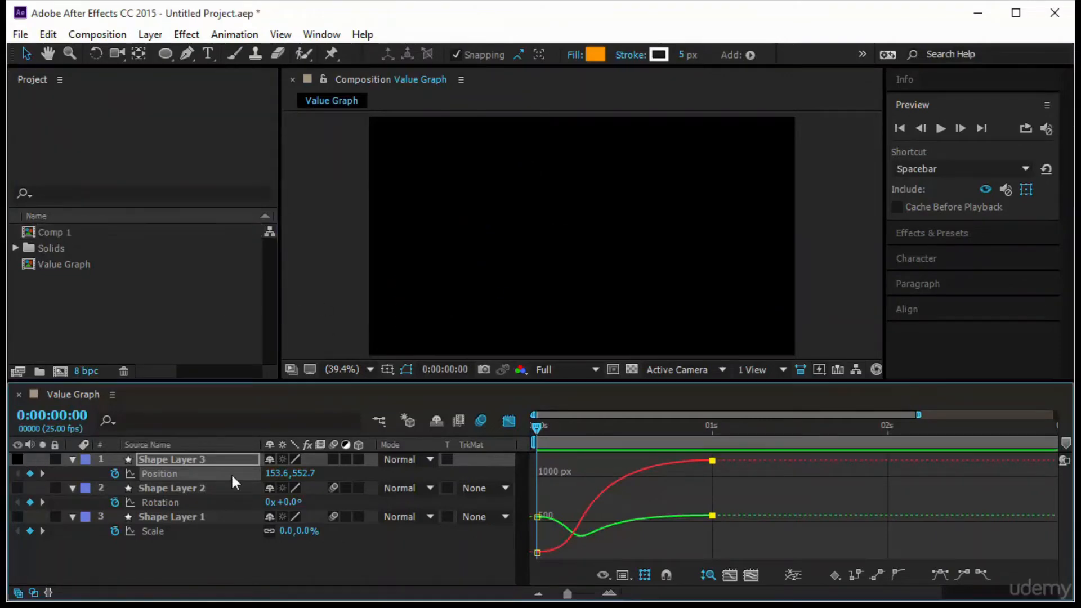
left_click(149, 35)
mouse_move(220, 12)
left_click(588, 29)
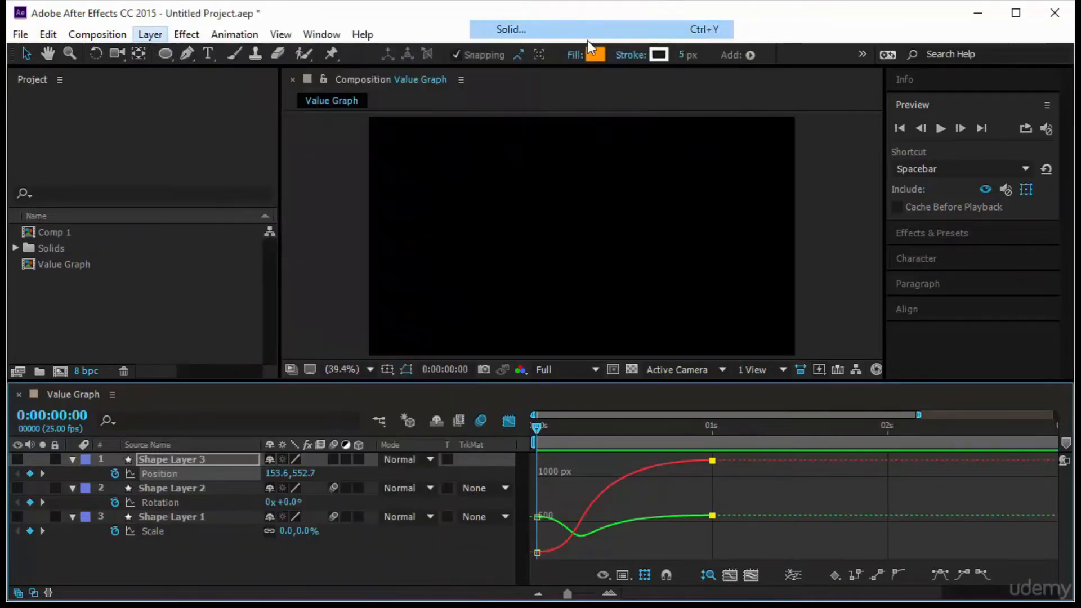
left_click_drag(147, 8, 334, 123)
left_click(360, 443)
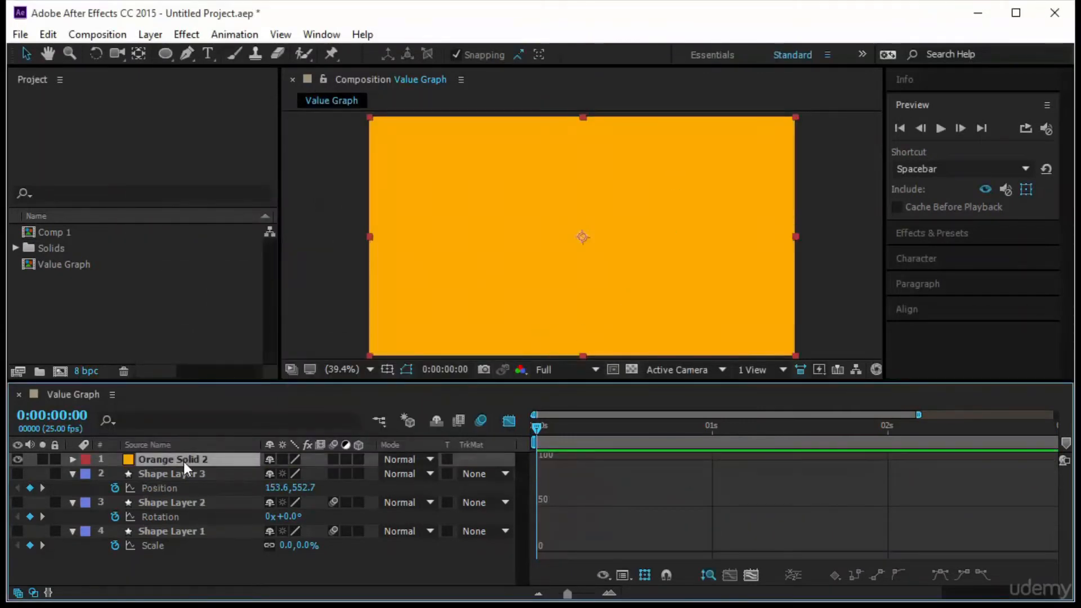
Keyframe the orange solid's Scale from 0% at 0:00:00:00 to 100% at 0:00:01:00
key("s")
left_click(113, 473)
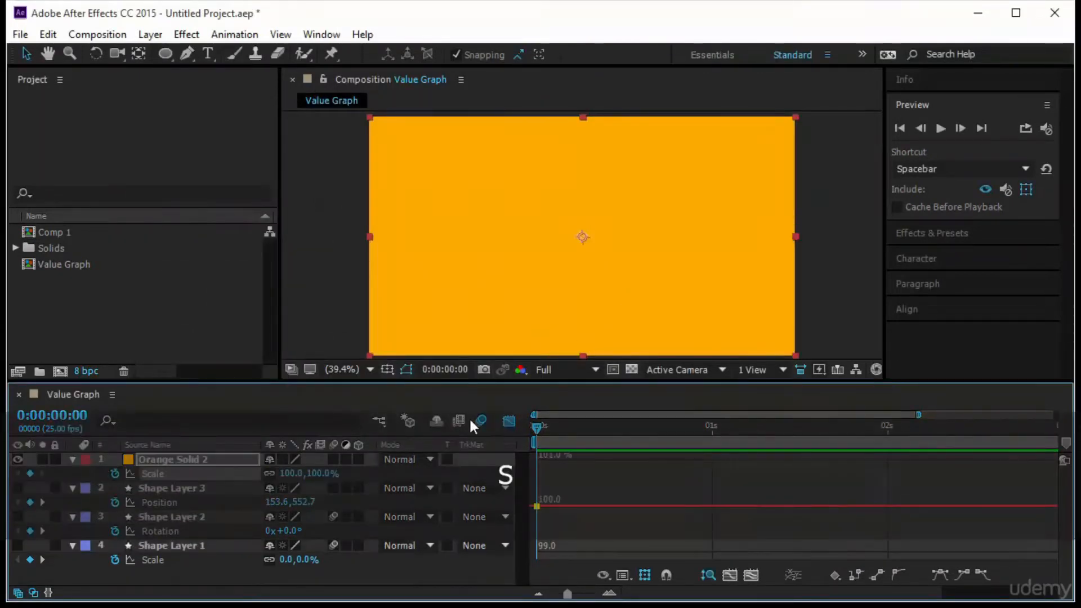
left_click(509, 421)
key("space")
left_click_drag(714, 452, 710, 450)
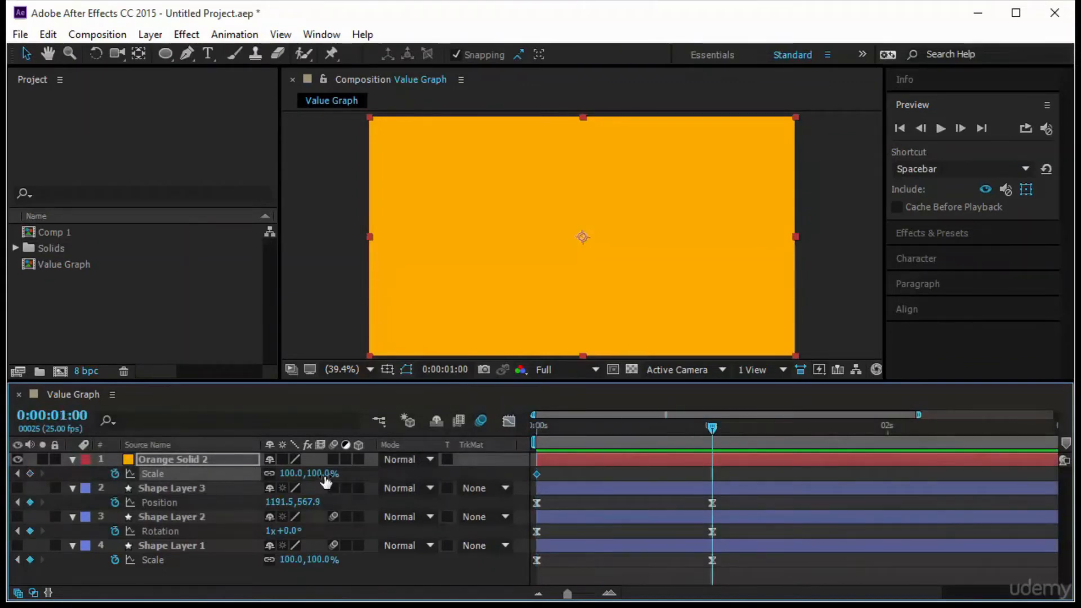
left_click(29, 474)
left_click_drag(712, 431, 359, 460)
left_click(326, 474)
type("0")
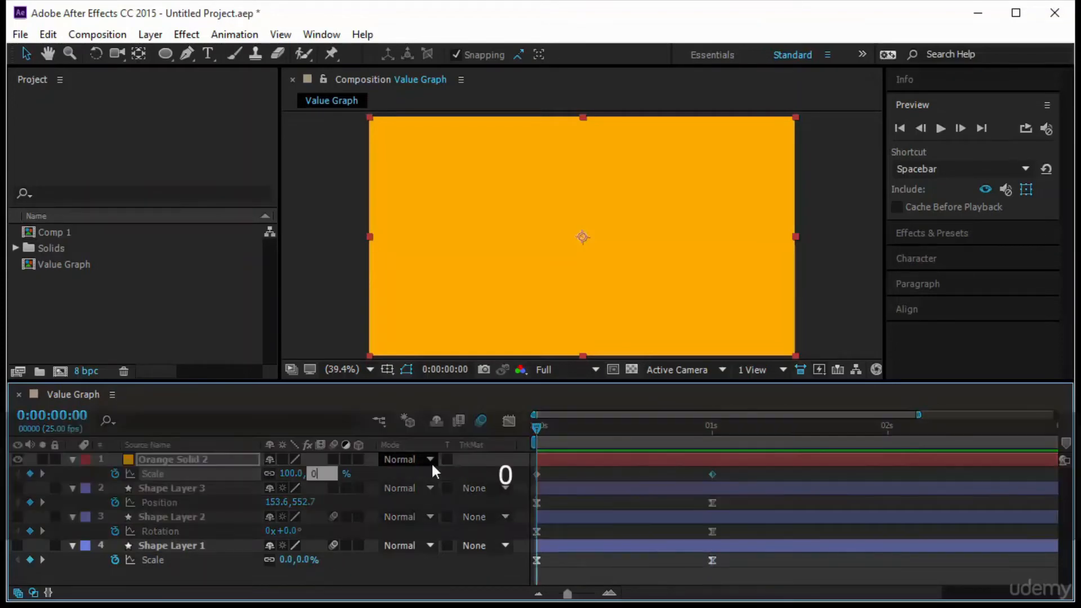
key("Return")
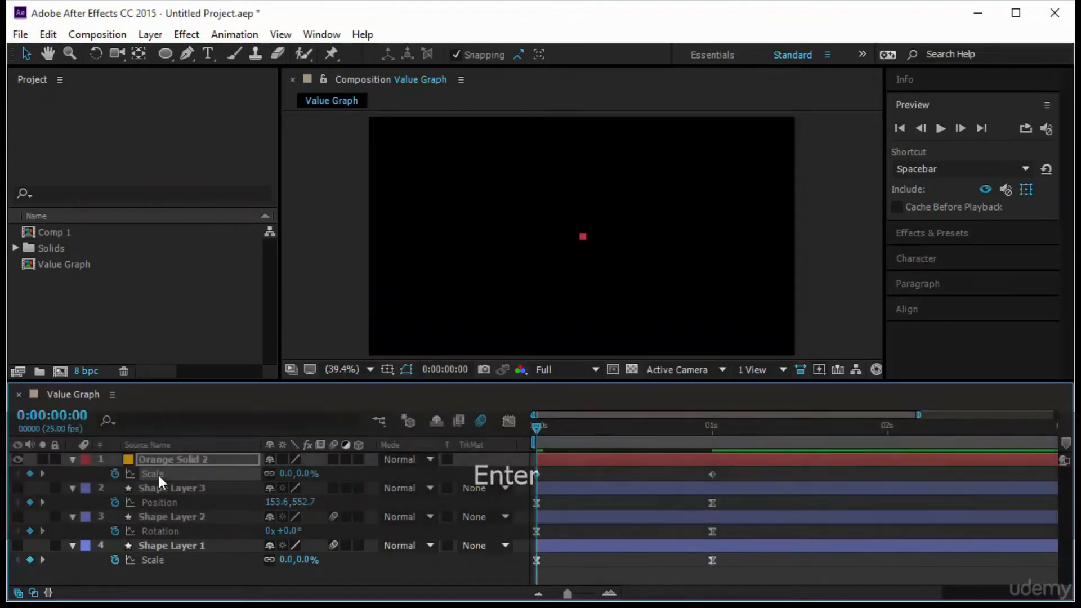
Apply Easy Ease to the orange solid's Scale keyframes and display them as a value graph
key("F9")
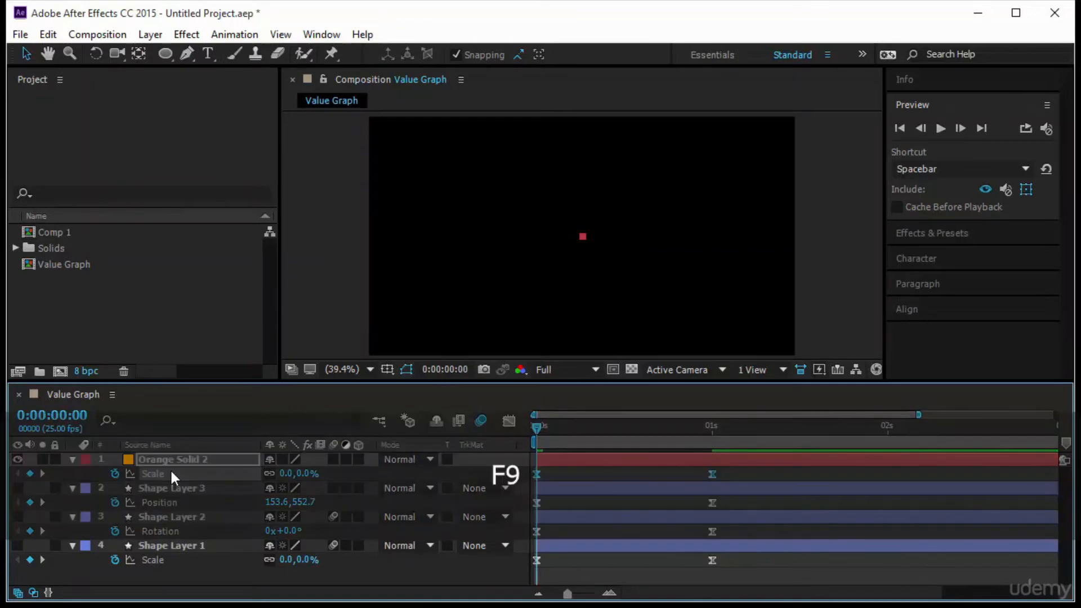
left_click(509, 420)
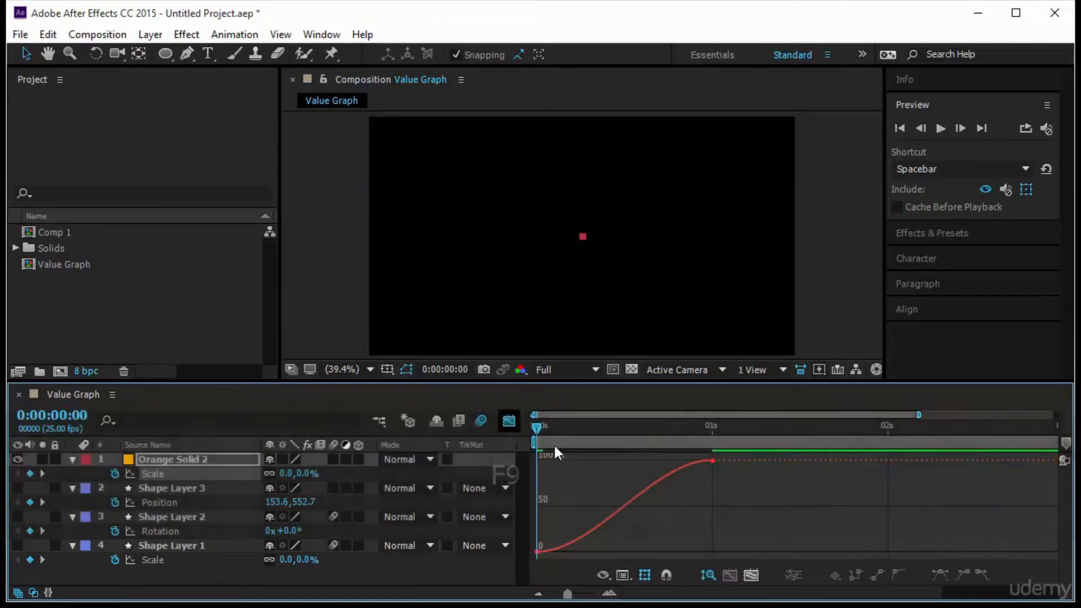
left_click(623, 574)
left_click(727, 392)
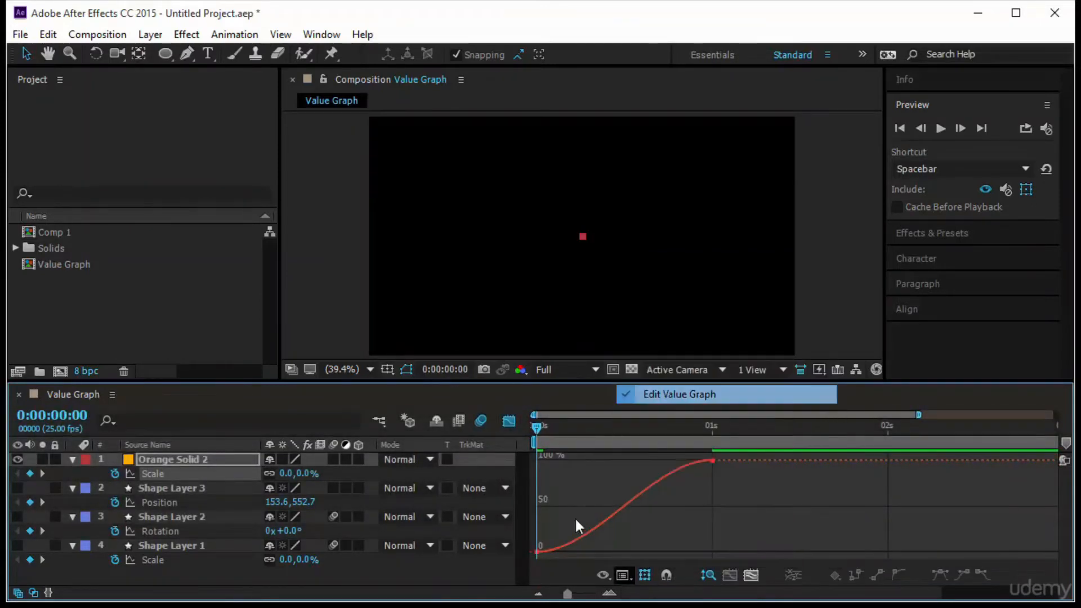
Bend both Scale curve handles so the orange solid overshoots 100%, dips and settles by 0:00:01:00, and start the preview
left_click_drag(704, 459, 527, 560)
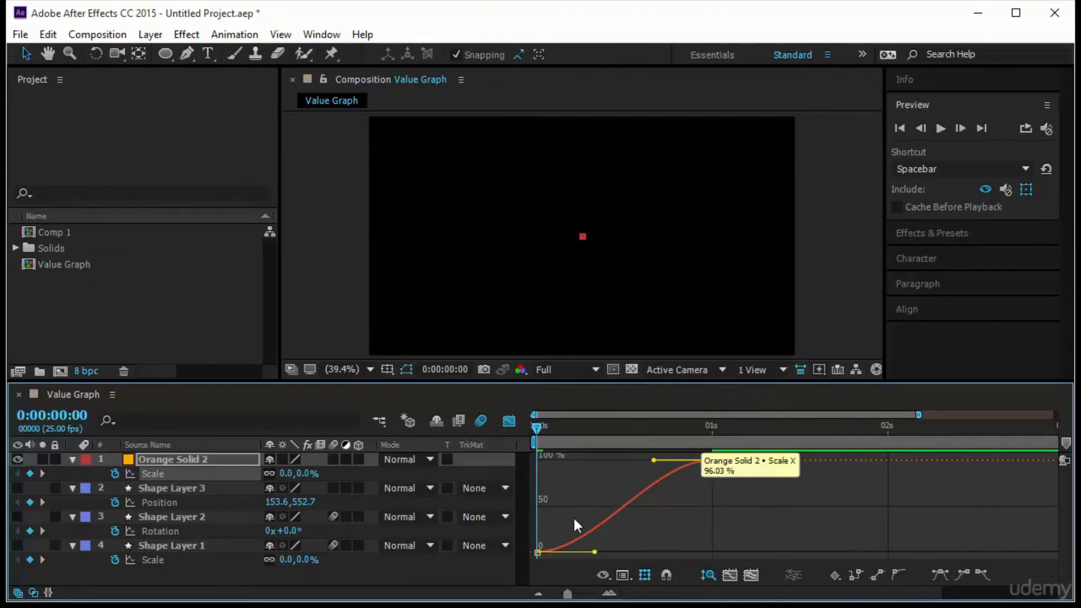
left_click_drag(654, 461, 652, 522)
left_click_drag(595, 552, 625, 434)
left_click_drag(652, 533, 586, 544)
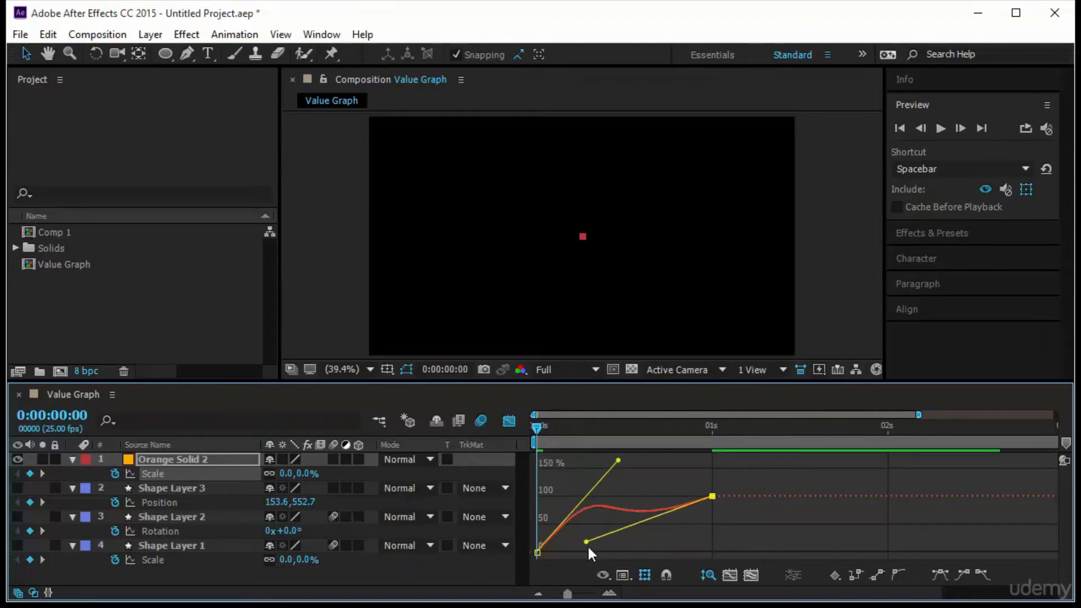
left_click_drag(615, 464, 732, 450)
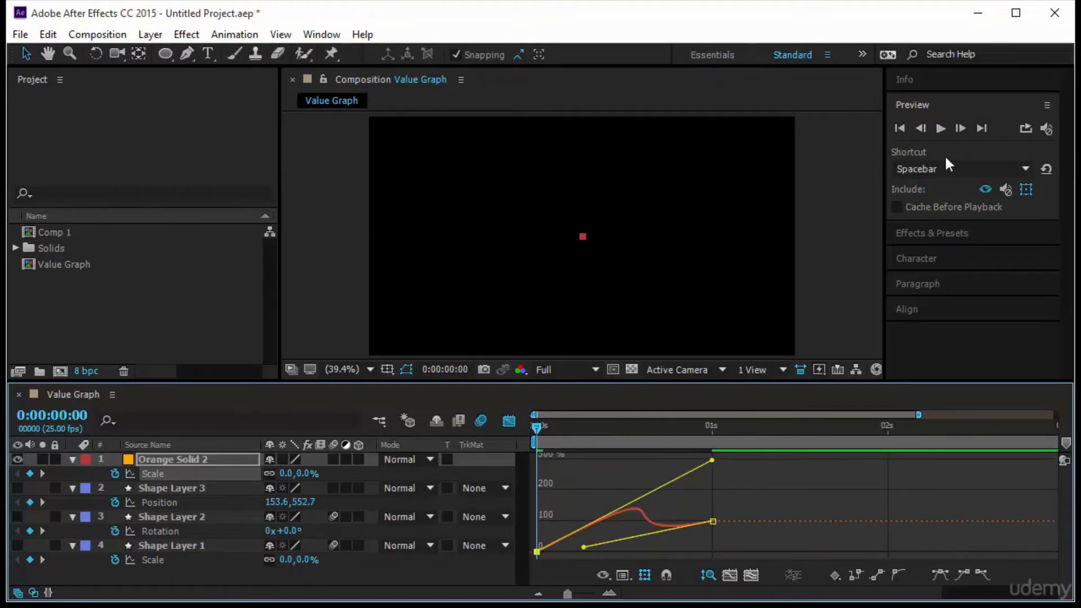
left_click(940, 128)
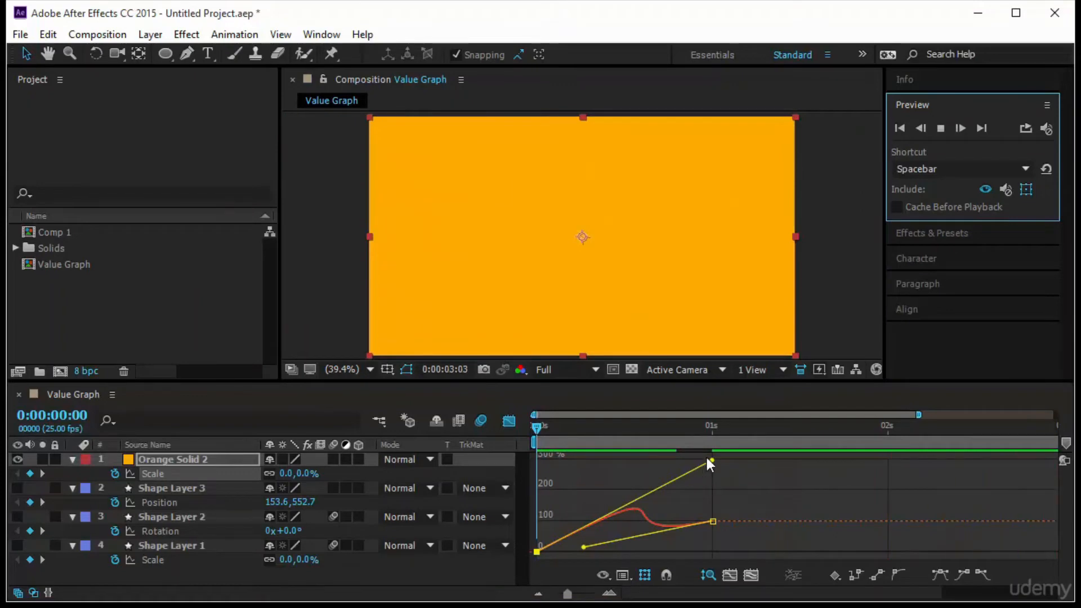
Lower the start keyframe's Scale handle to remove the overshoot and preview the orange solid's growth
left_click_drag(707, 462, 686, 495)
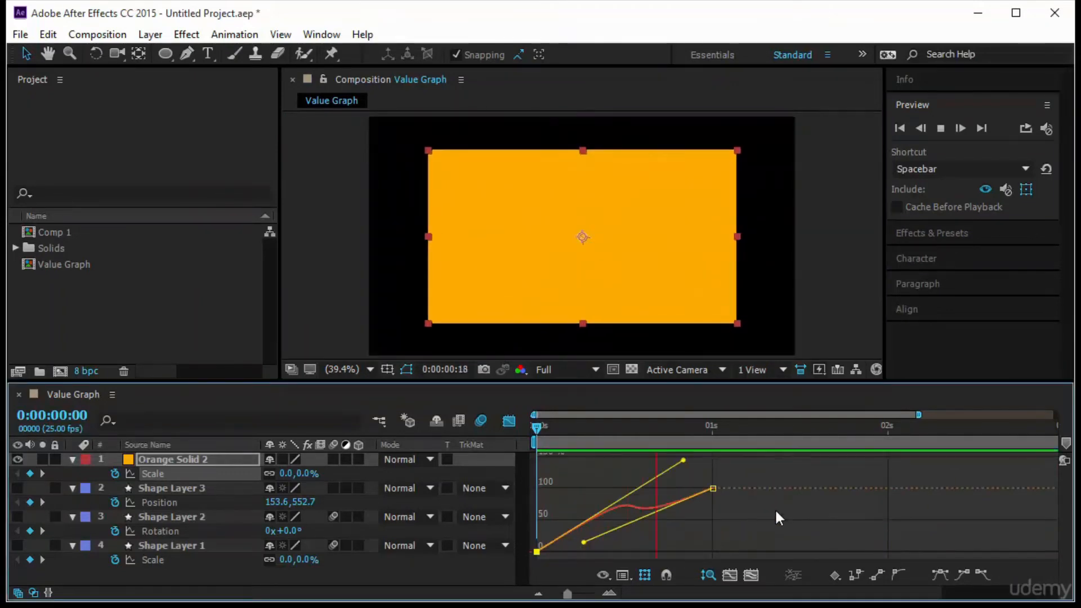
left_click_drag(683, 455, 684, 525)
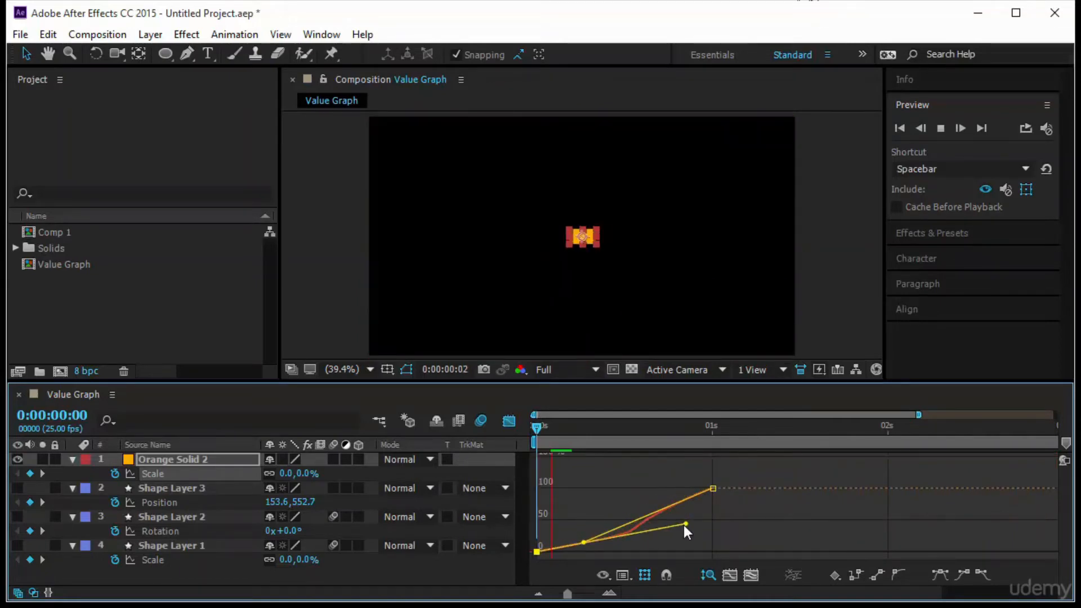
key("space")
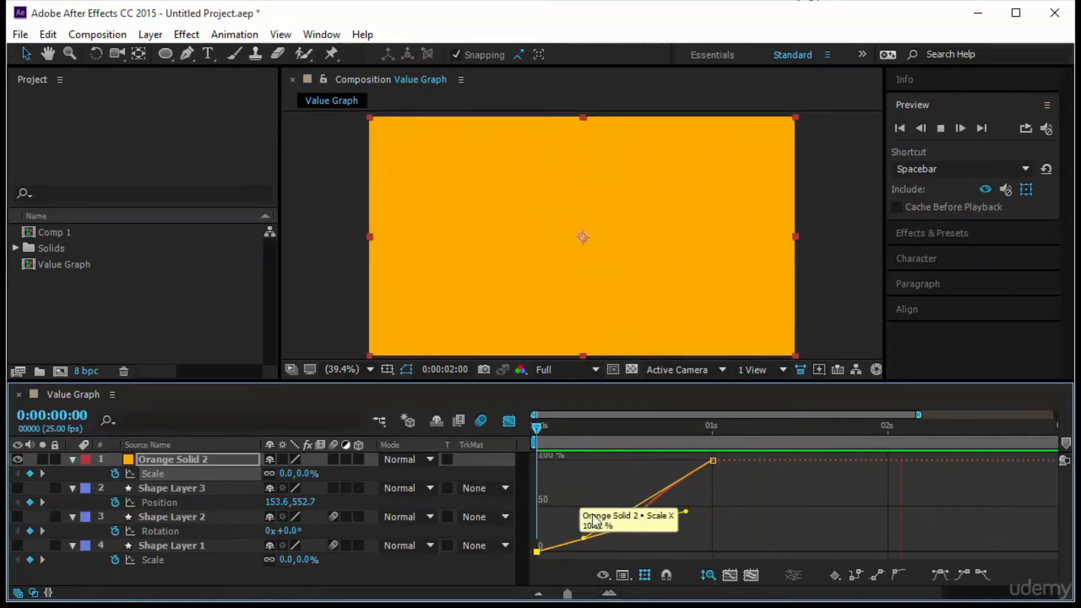
Reshape the orange solid's Scale curve to rise steeply at both keyframes and flatten near 50% in between, checking the playback
left_click_drag(586, 539, 593, 483)
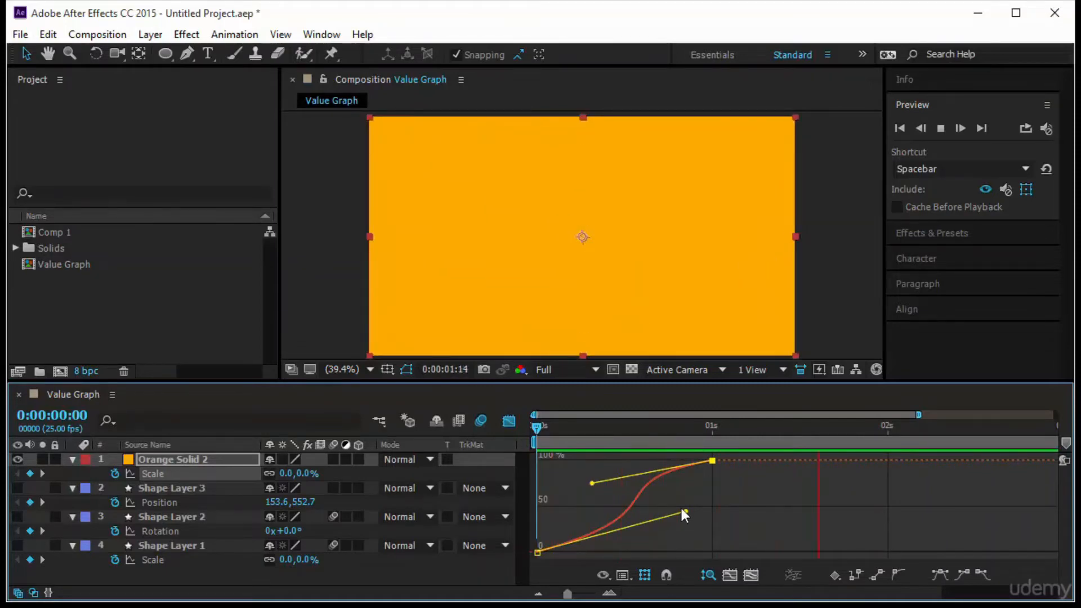
left_click_drag(683, 514, 696, 533)
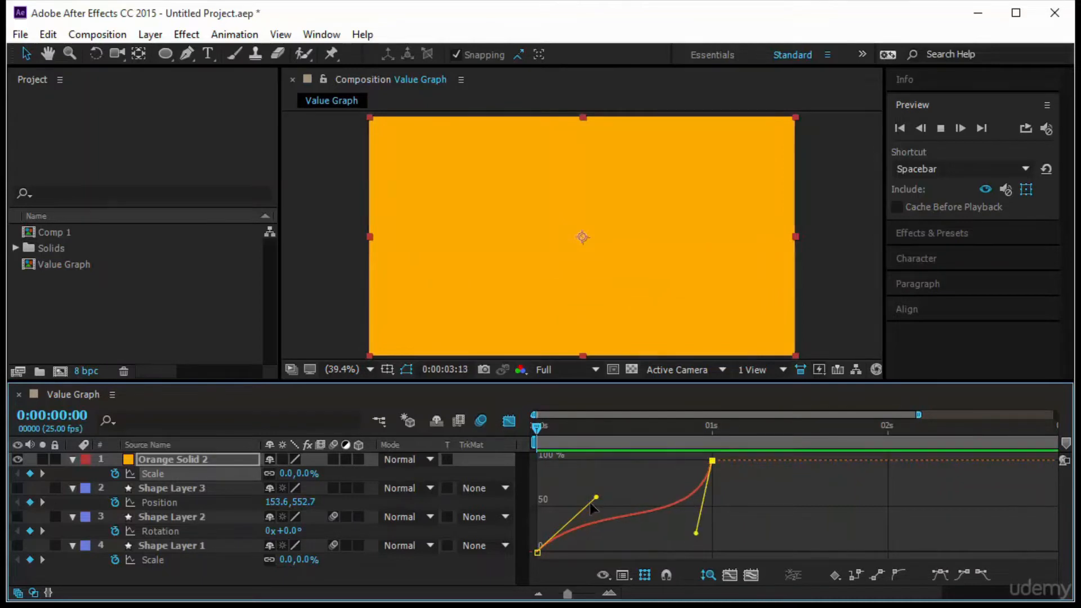
left_click_drag(595, 498, 539, 485)
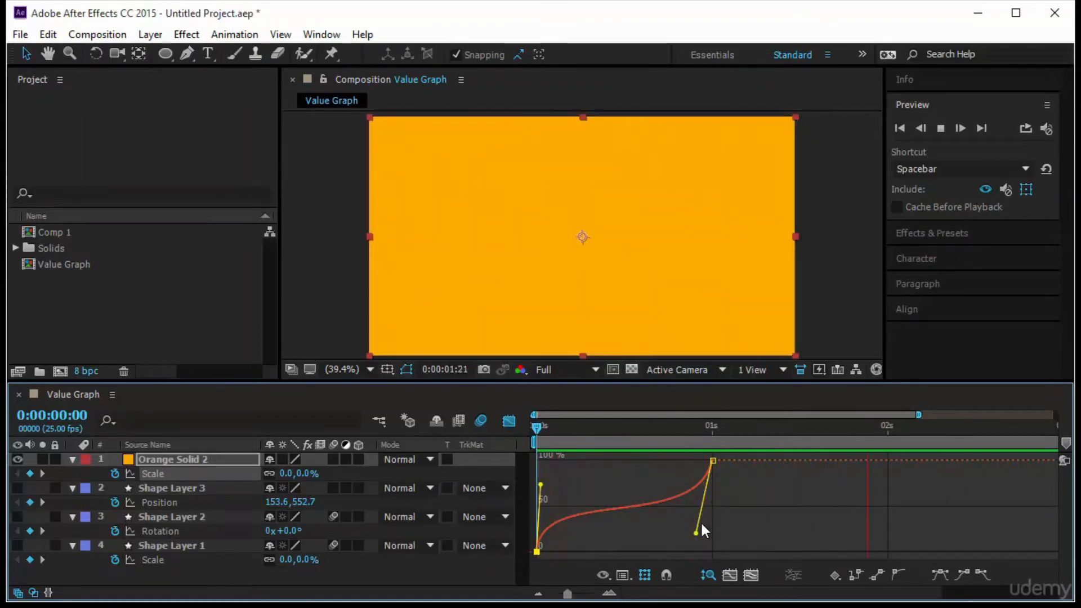
key("space")
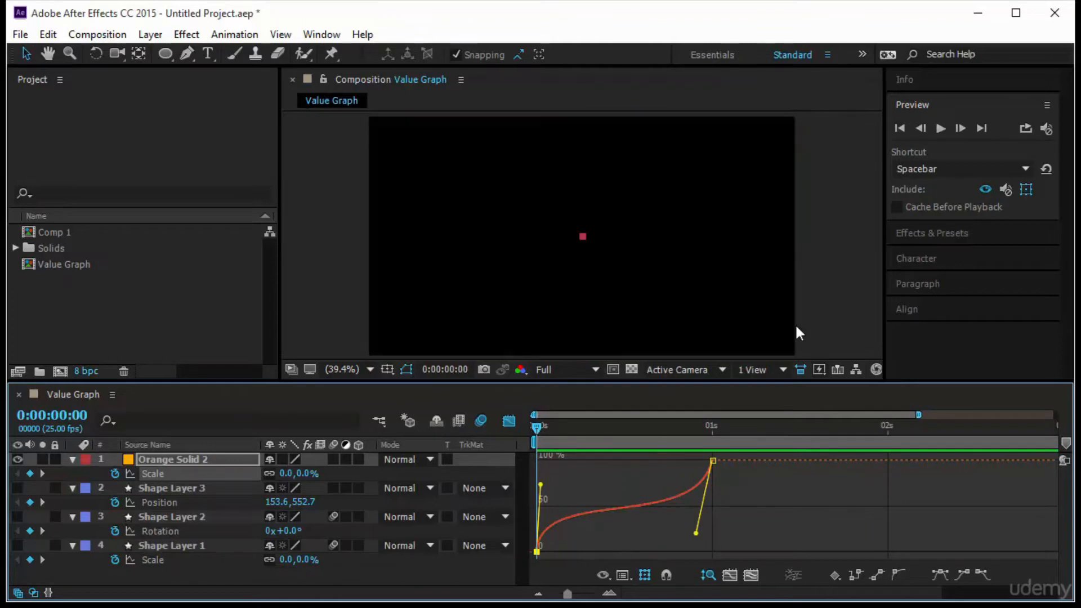
Preview the orange solid's growth and reshape both Scale handles into a gentler, nearly diagonal rise from 0 to 100%
left_click(941, 128)
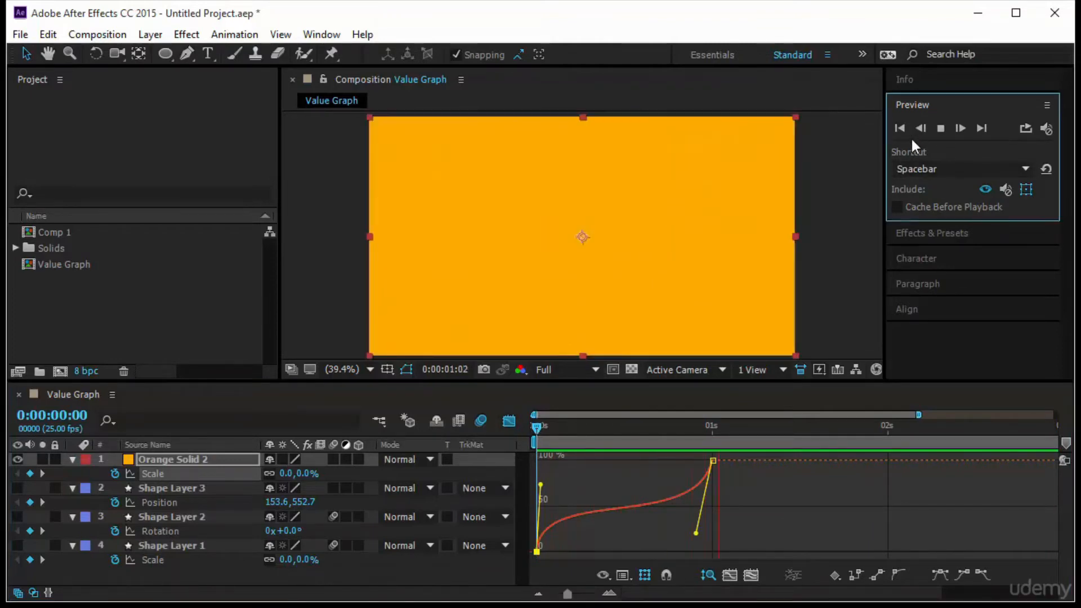
left_click_drag(696, 532, 582, 515)
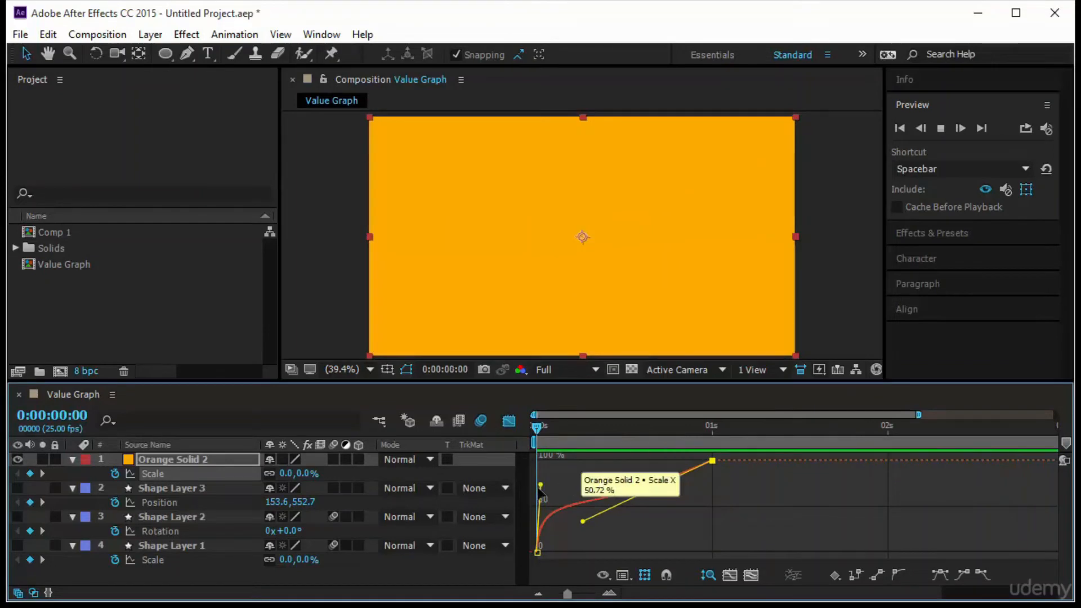
left_click(540, 485)
left_click_drag(539, 484, 620, 470)
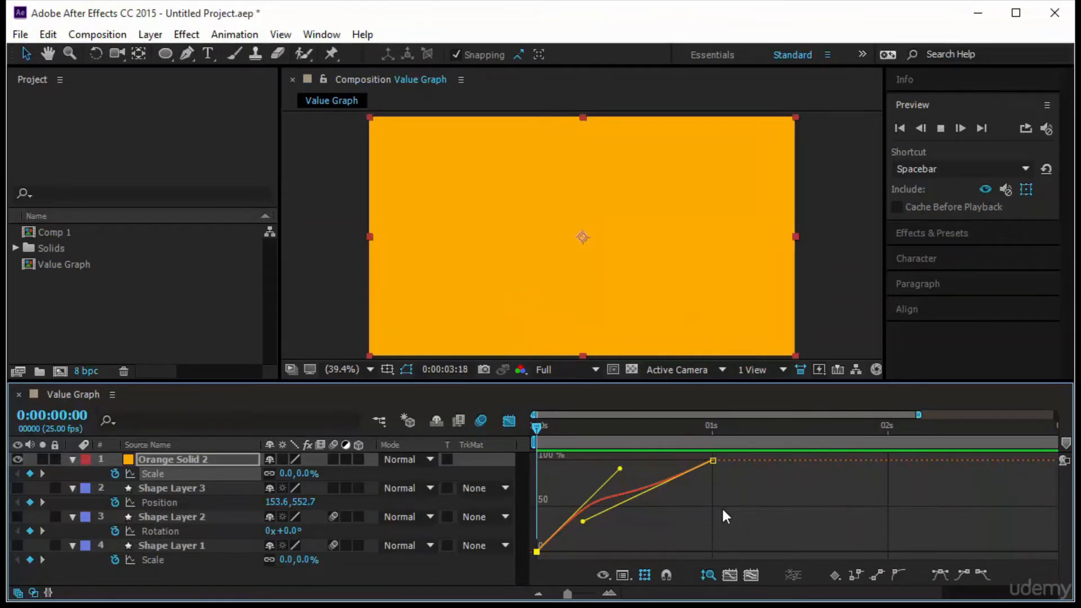
left_click_drag(583, 521, 685, 528)
left_click_drag(617, 468, 648, 475)
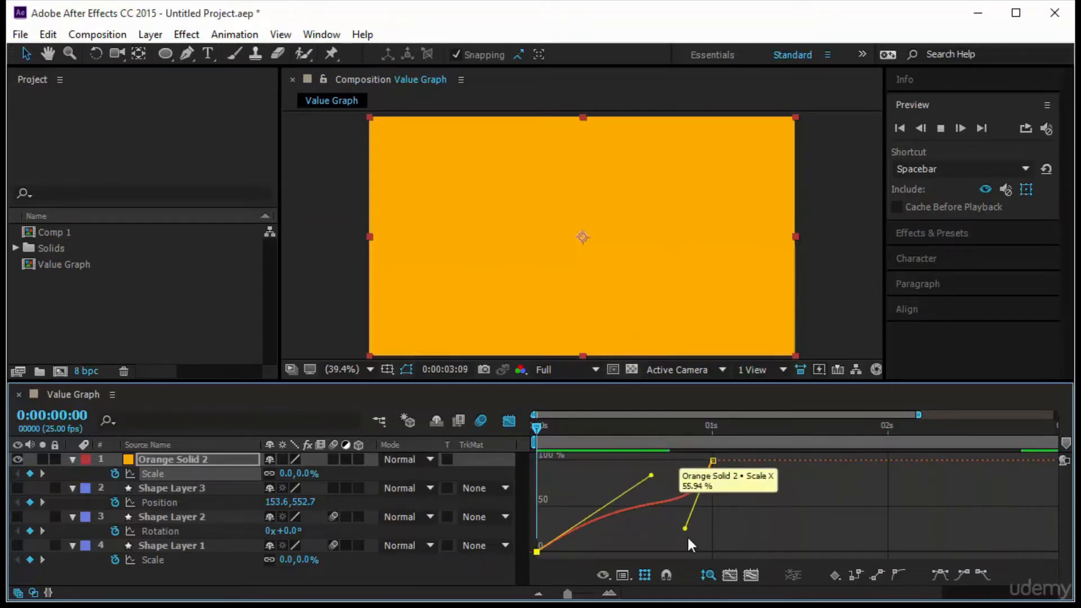
left_click_drag(686, 531, 620, 532)
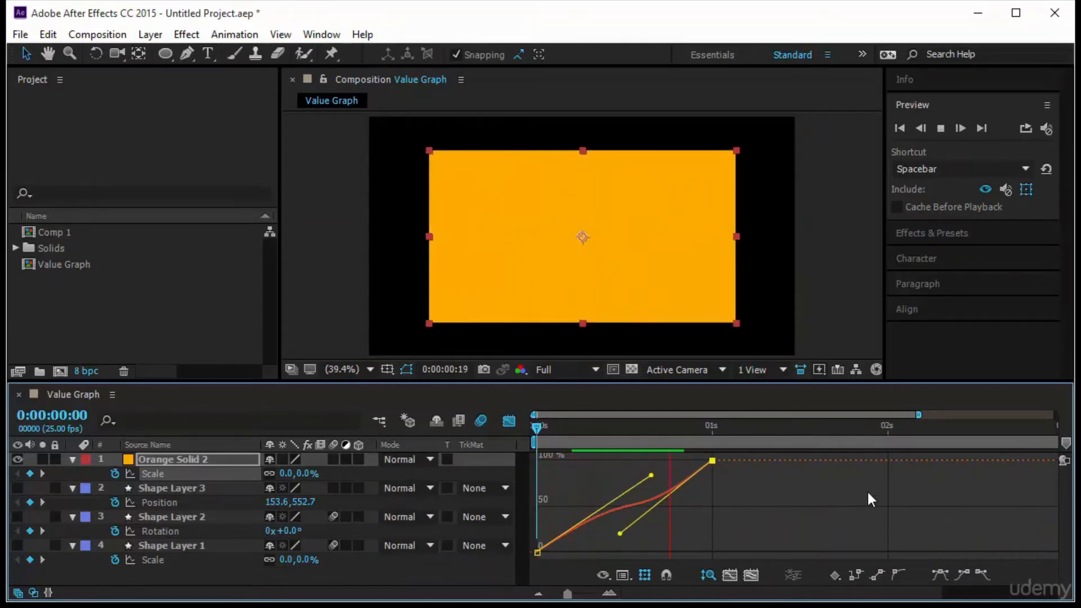
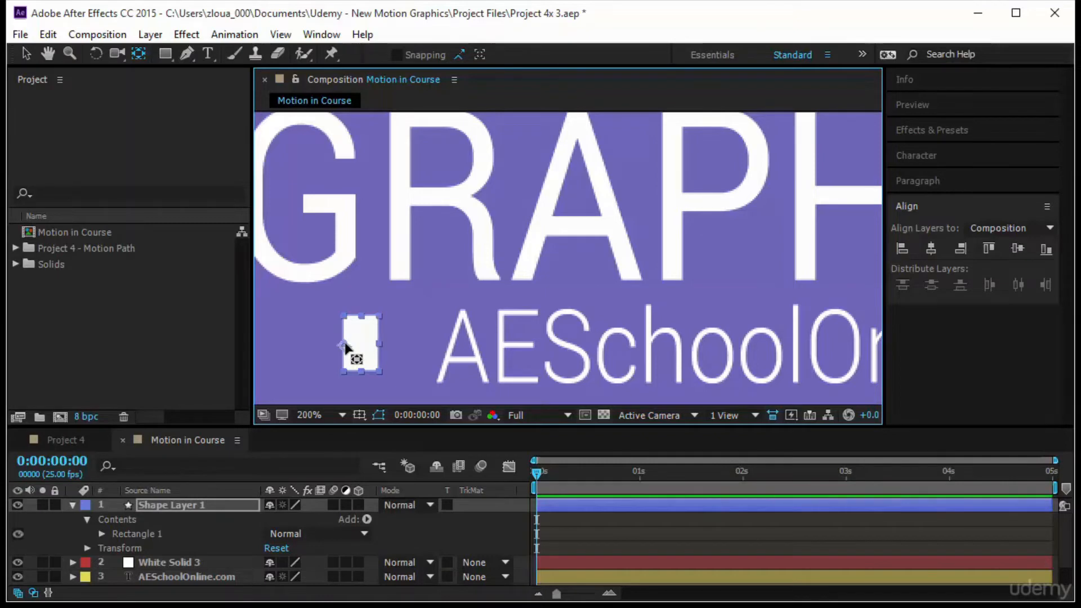
Make the small white rectangle taller to match the AESchoolOnline.com text and move it closer to the line of text
left_click(404, 362)
key("v")
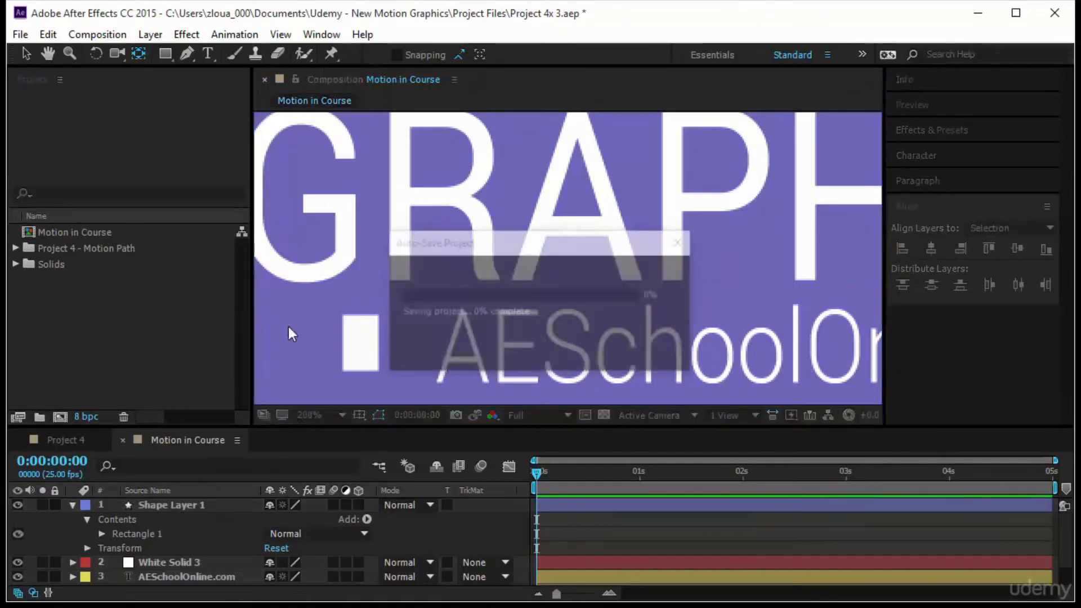
left_click(354, 346)
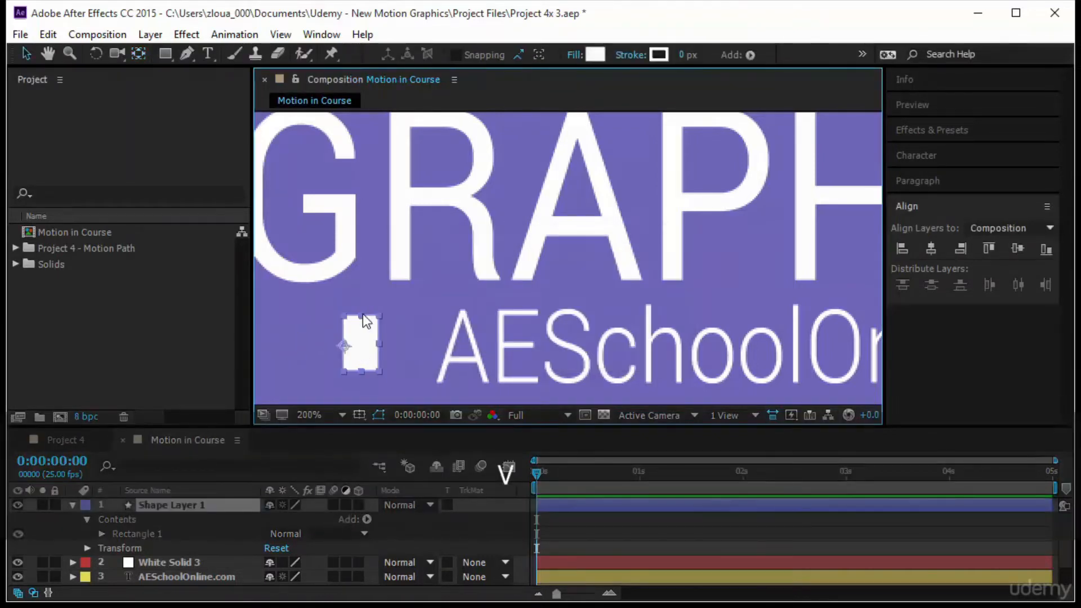
left_click_drag(362, 316, 386, 310)
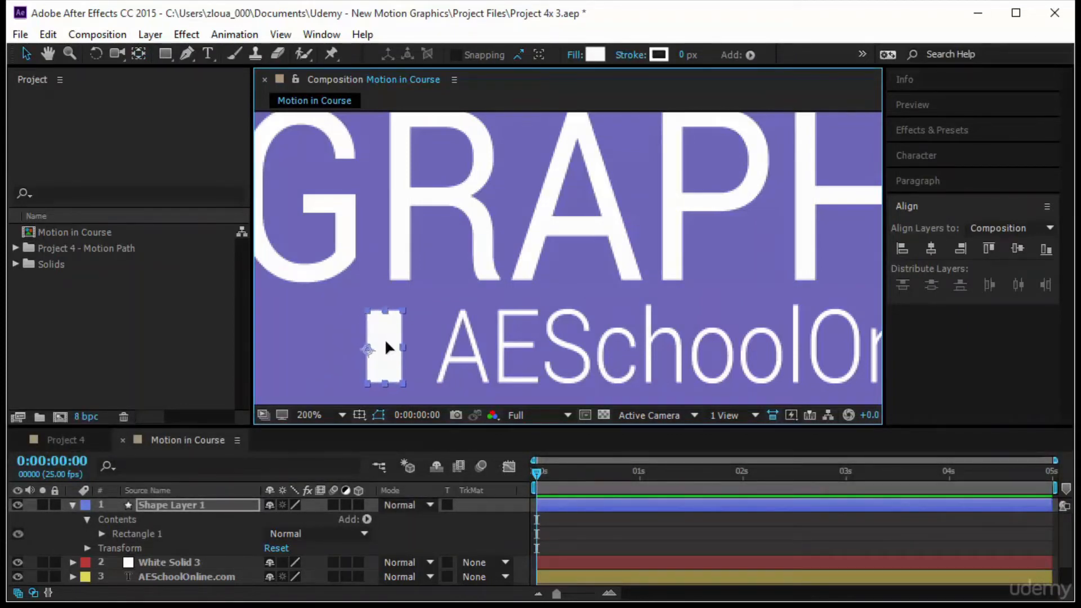
scroll(511, 273, "down", 4)
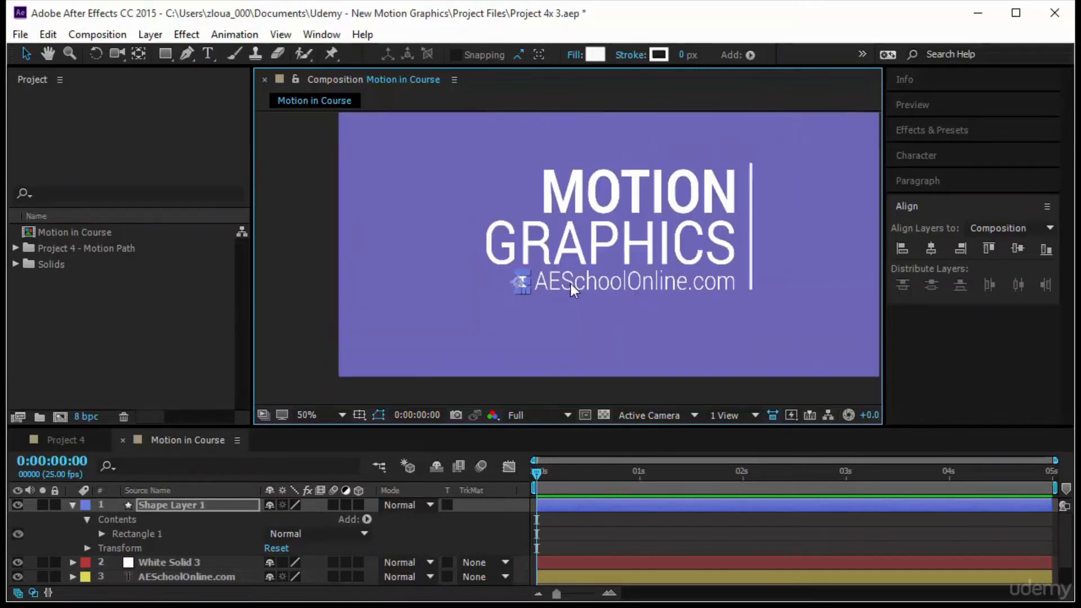
left_click(843, 197)
Draw a white square of about 178 px as a new shape layer to the right of the vertical line
key("space")
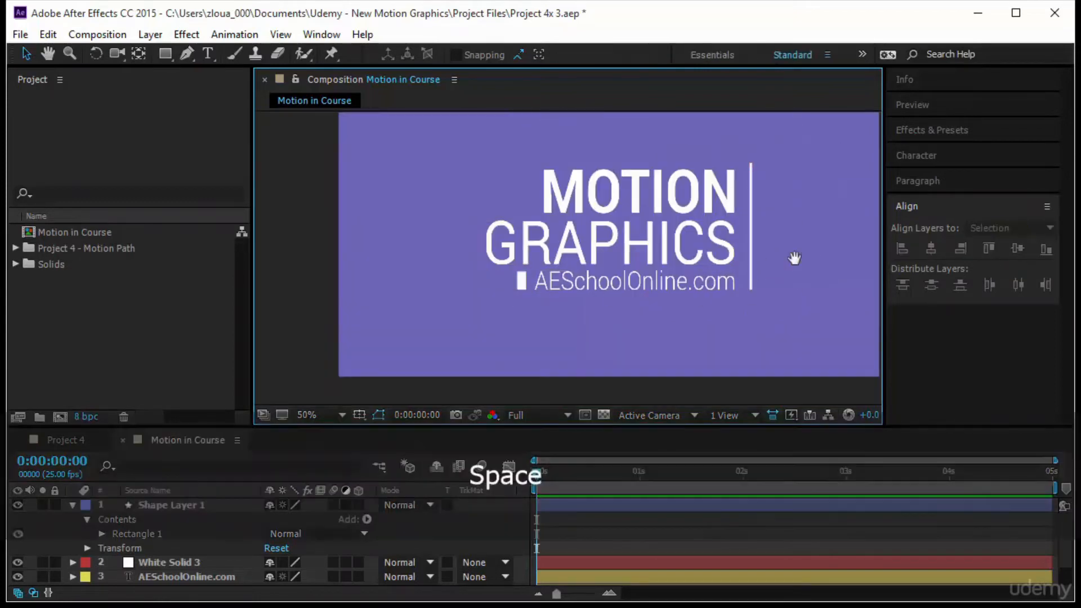
left_click_drag(755, 261, 782, 305)
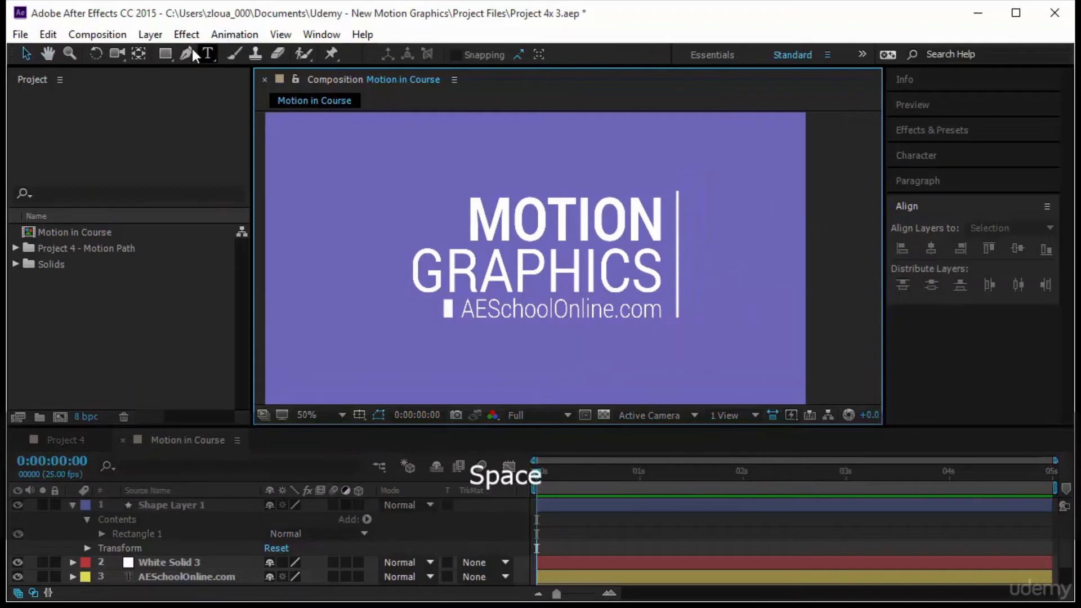
left_click(167, 51)
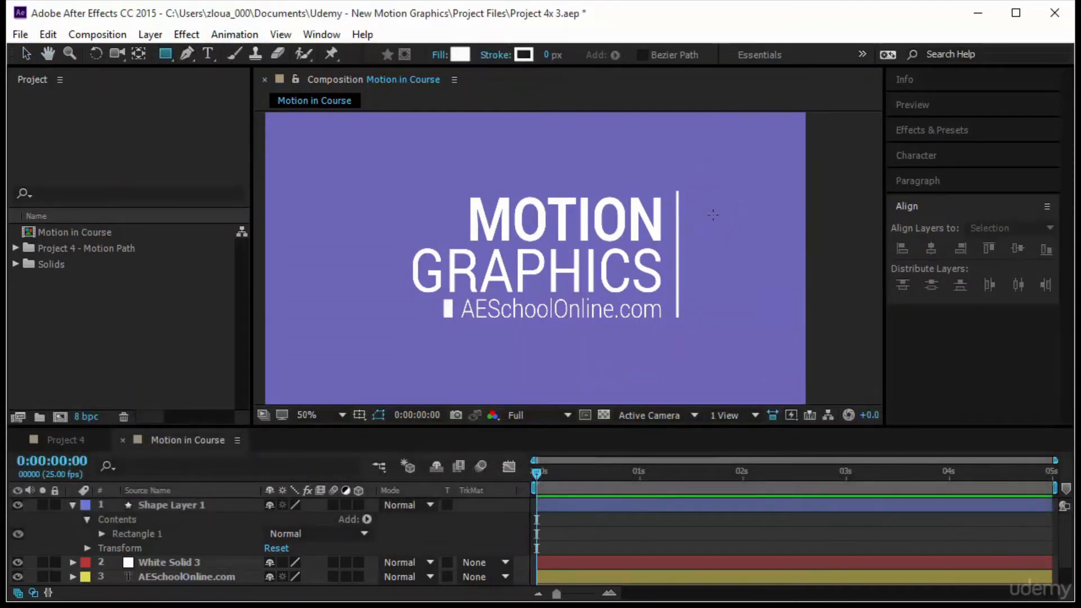
left_click_drag(703, 220, 747, 296)
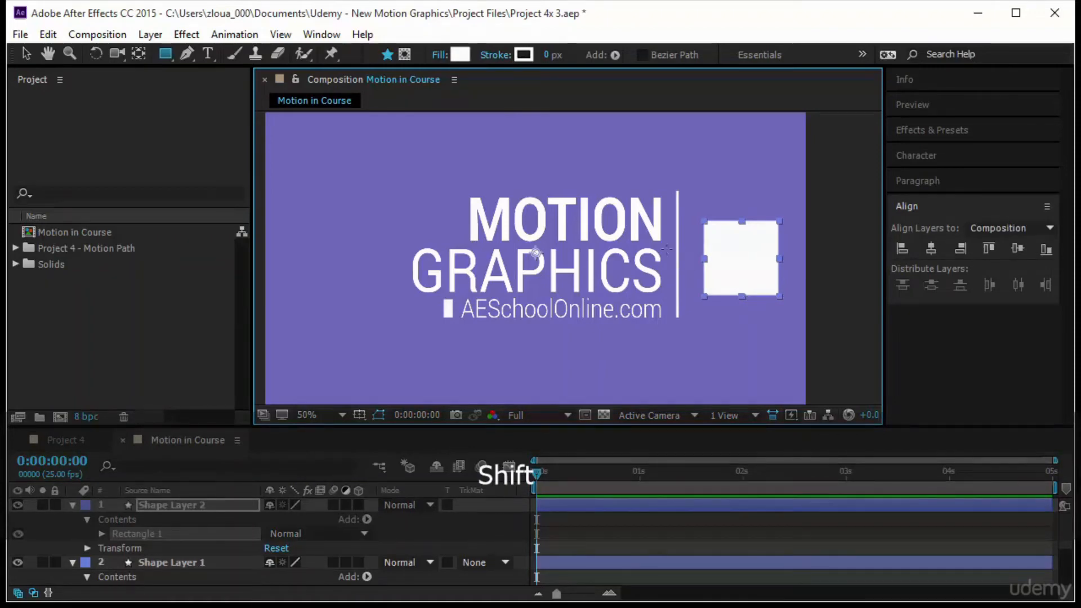
Change the new square's fill colour to dark green
left_click(461, 56)
mouse_move(322, 188)
left_mouse_down()
mouse_move(326, 252)
mouse_move(223, 253)
left_mouse_up()
left_click(458, 118)
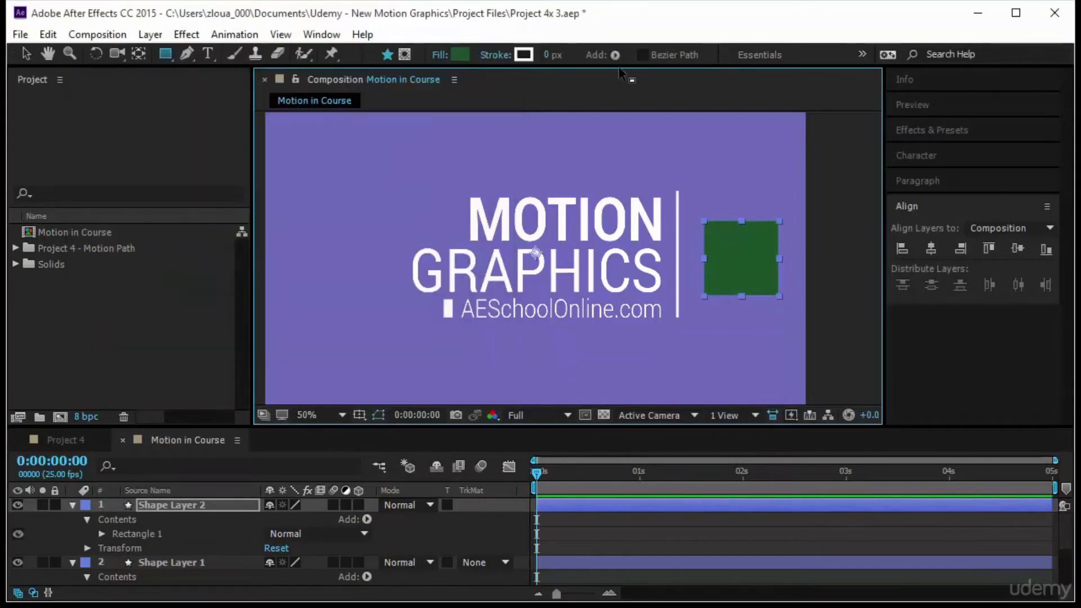
Give the green square a 10 px white stroke, trying 12 px first
left_click(546, 55)
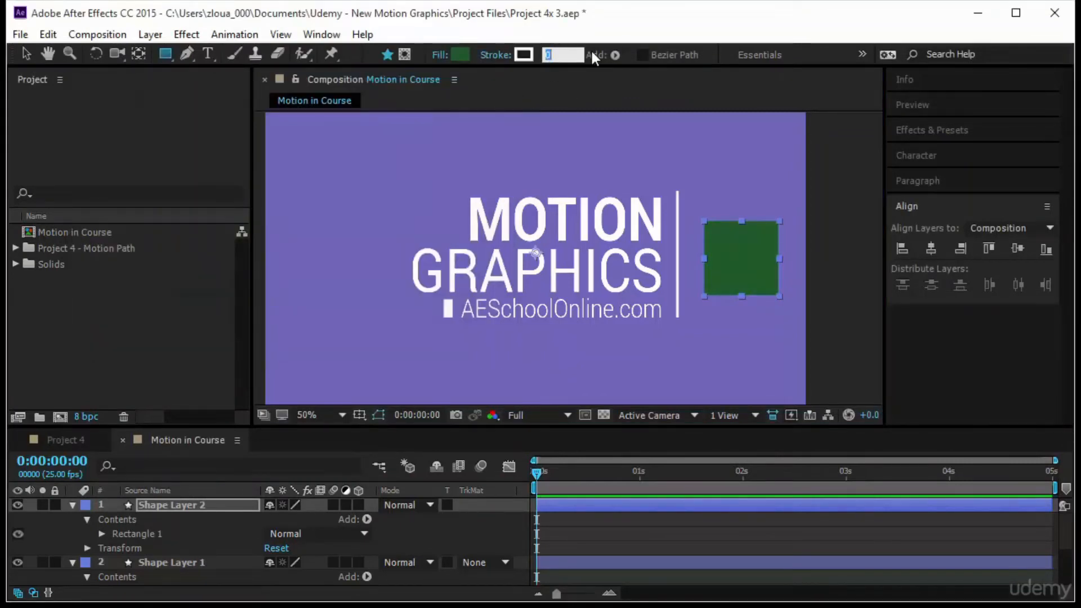
type("12")
key("Return")
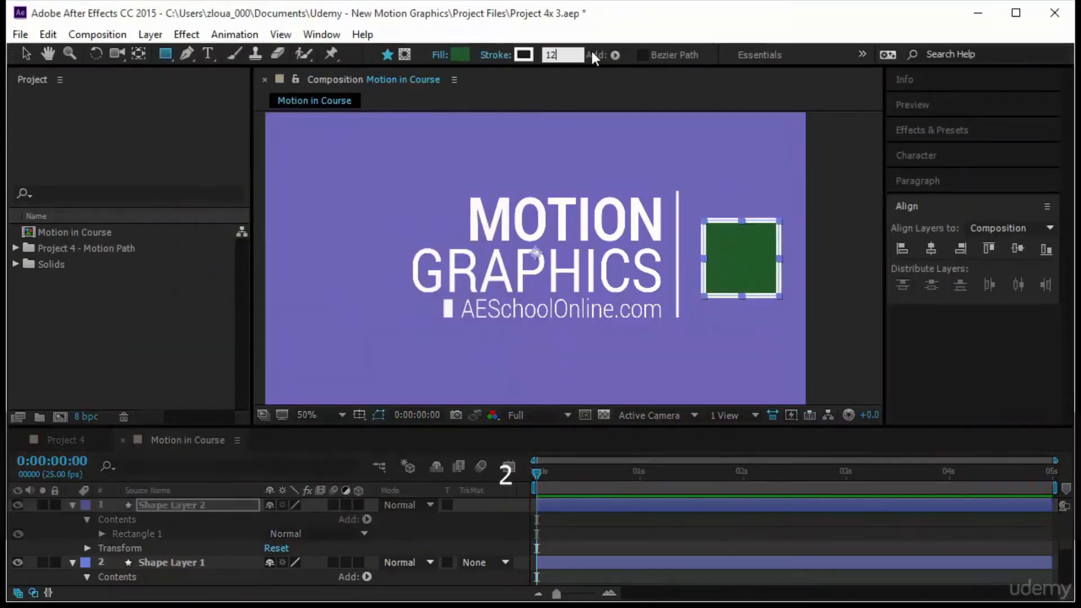
key("BackSpace")
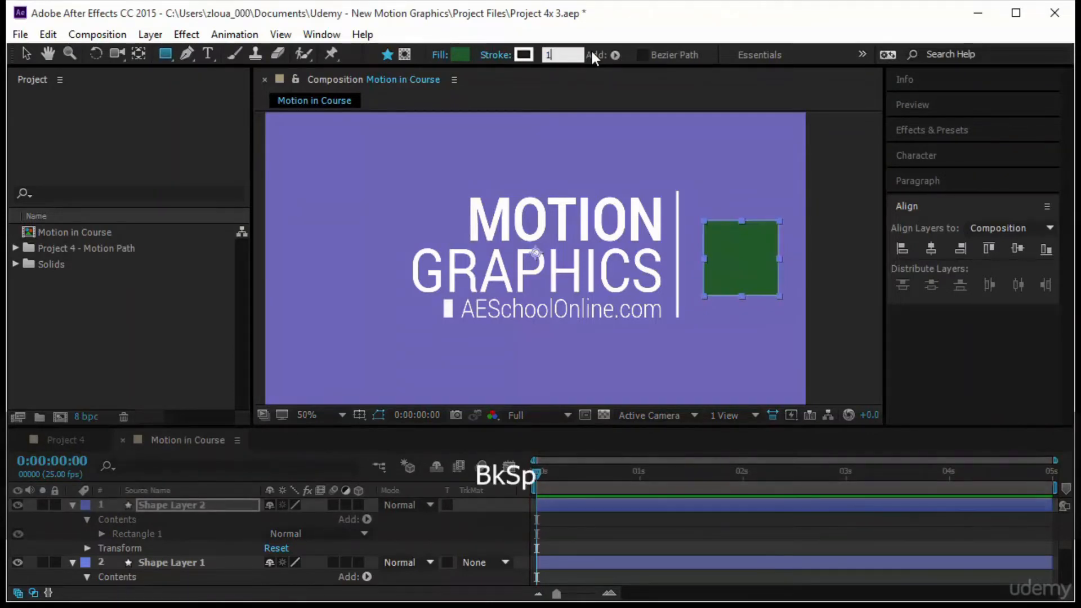
type("0")
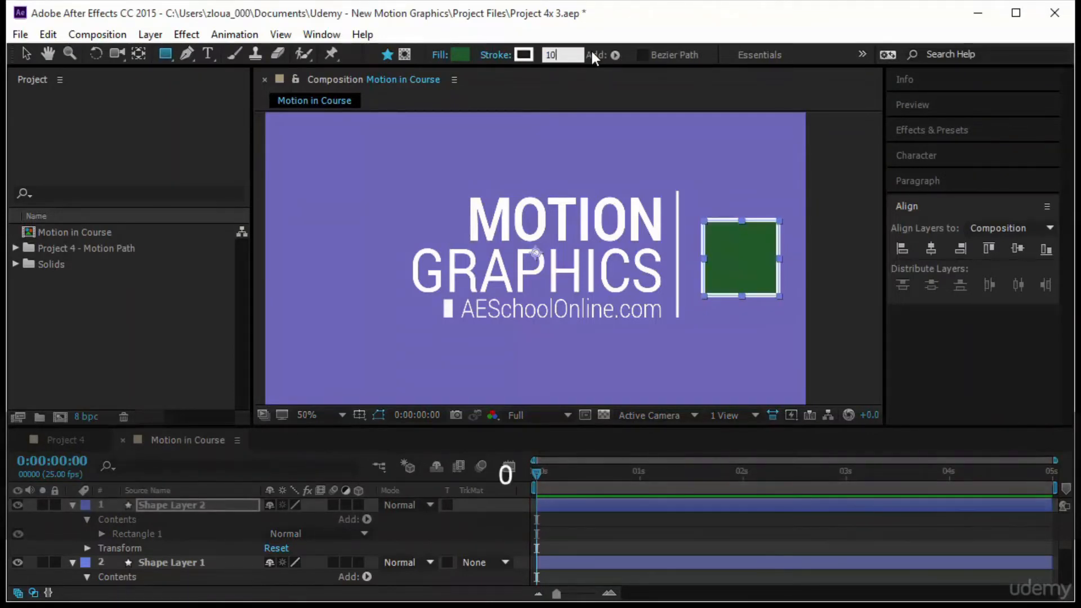
left_click(25, 53)
left_click(802, 327)
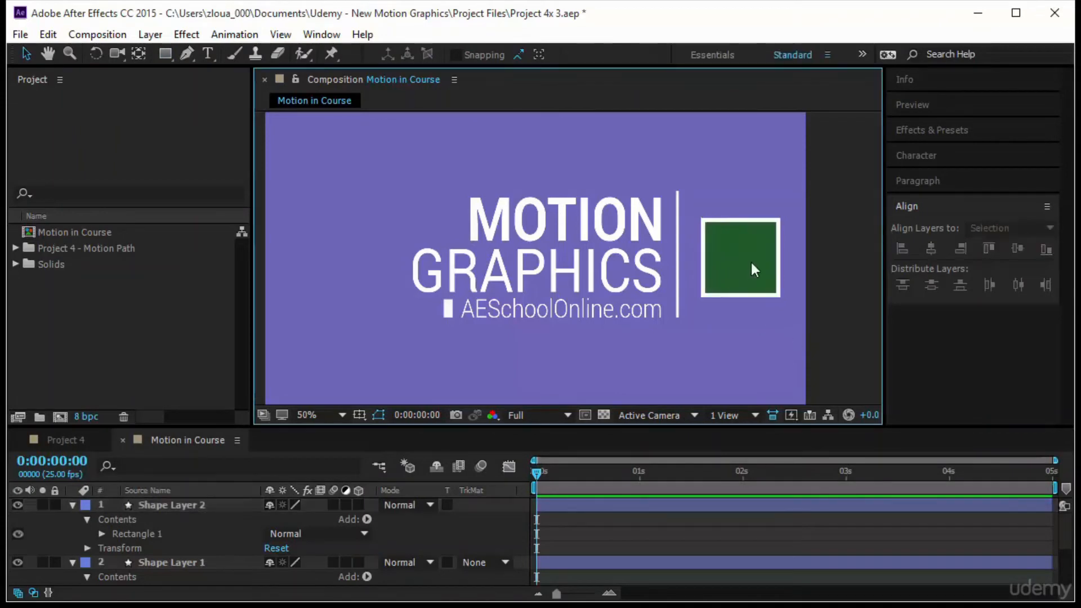
Round the green square's corners by setting the rectangle path's Roundness to 32
left_click(751, 260)
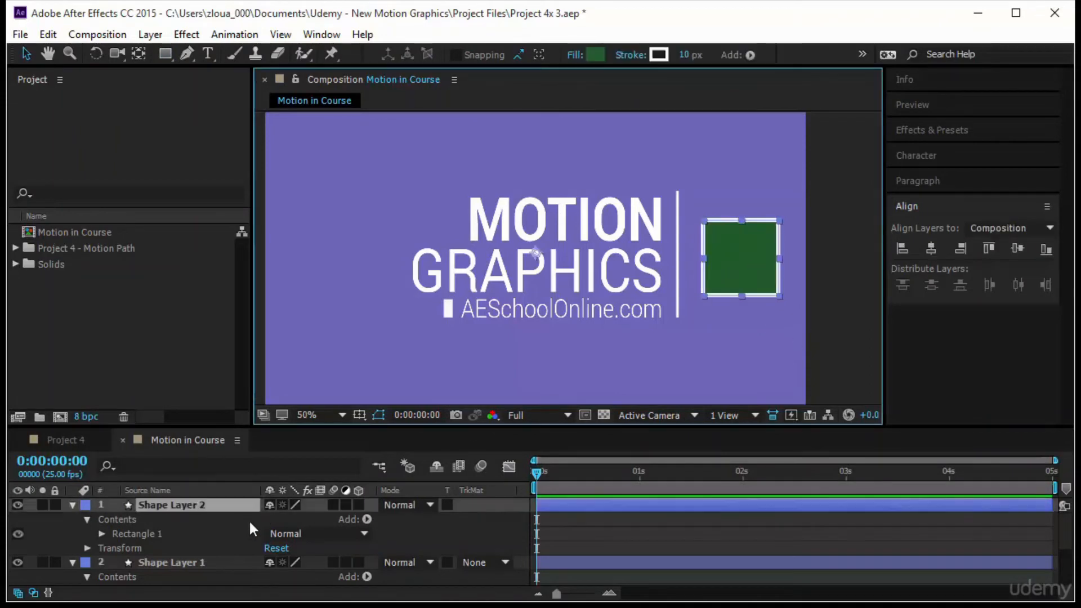
left_click(103, 534)
scroll(136, 518, "down", 2)
scroll(151, 533, "up", 2)
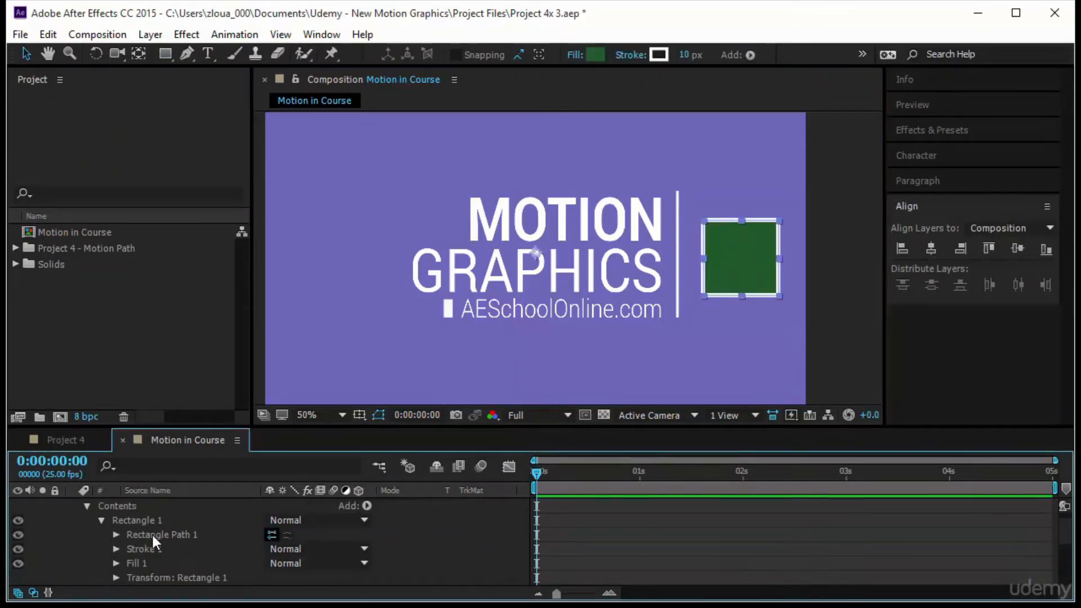
left_click(116, 535)
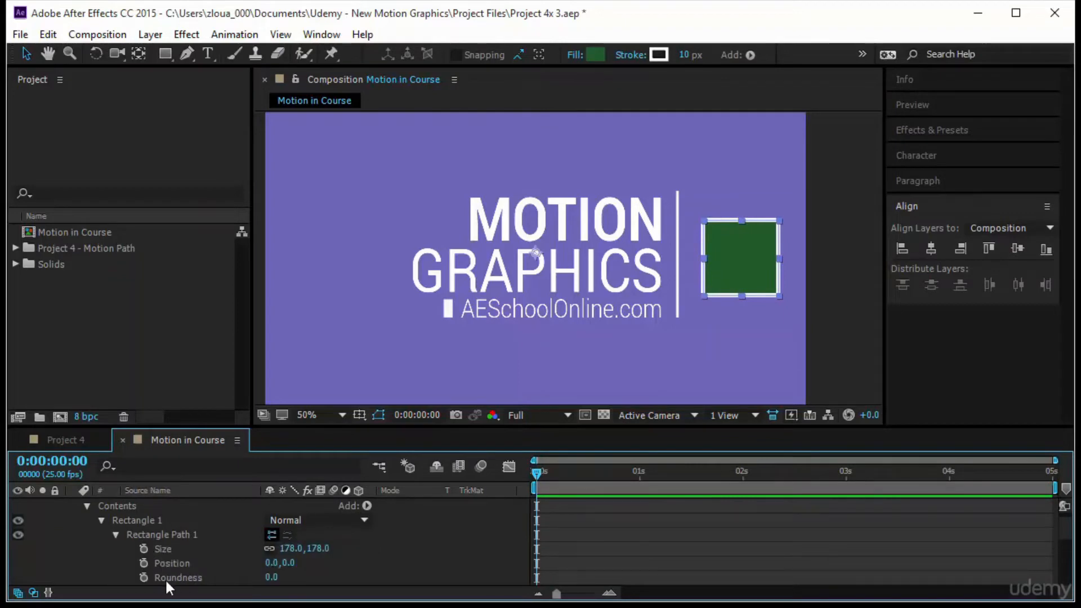
left_click_drag(273, 584, 305, 586)
left_click(698, 567)
left_click(753, 269)
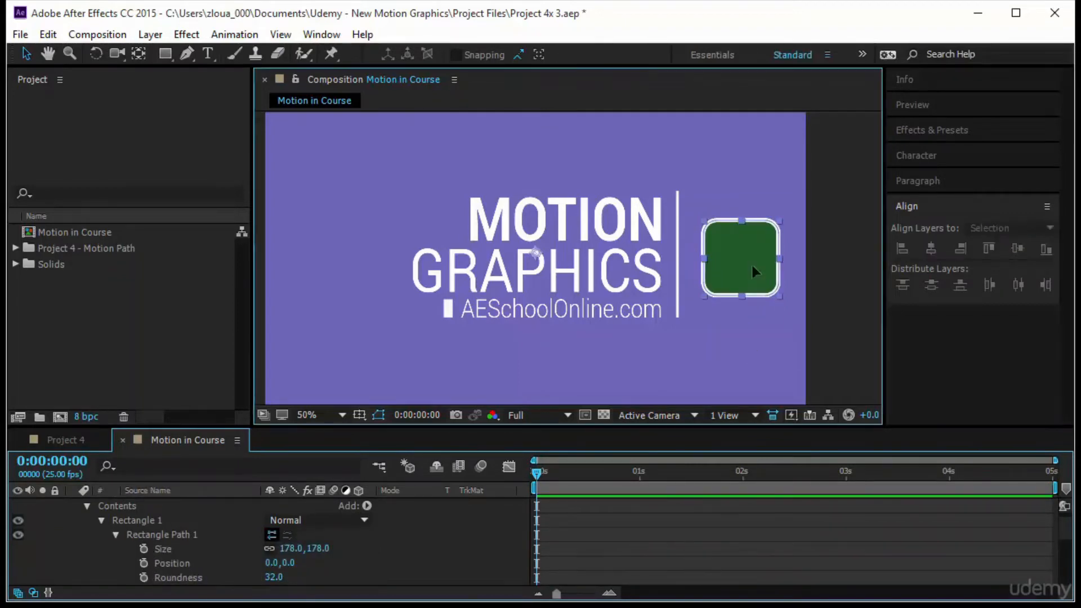
Rotate the green square's layer 45° into a diamond and bring it beside the vertical line
left_click(236, 507)
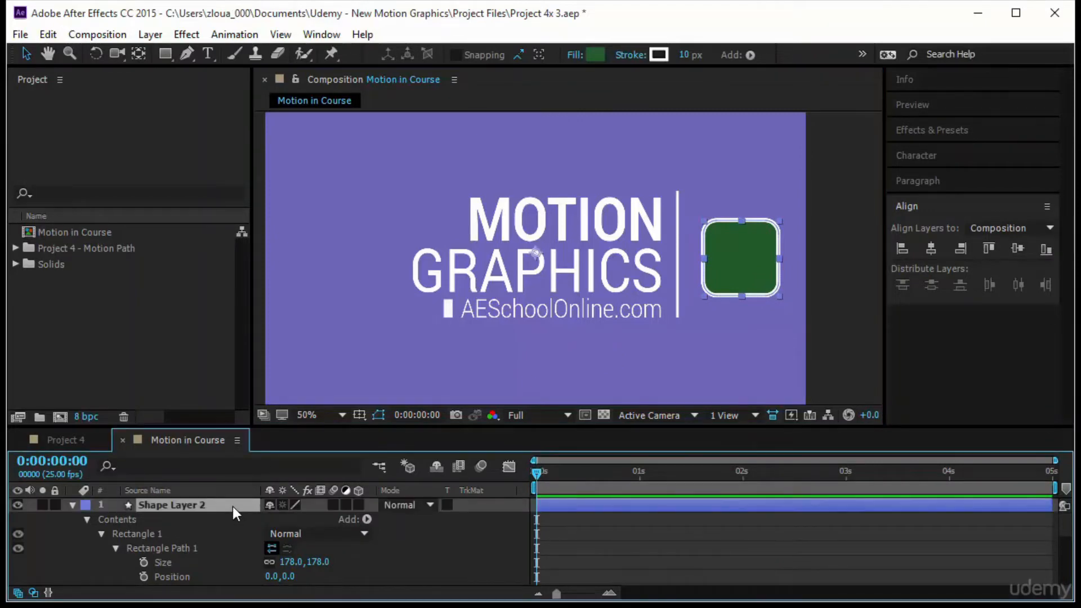
key("r")
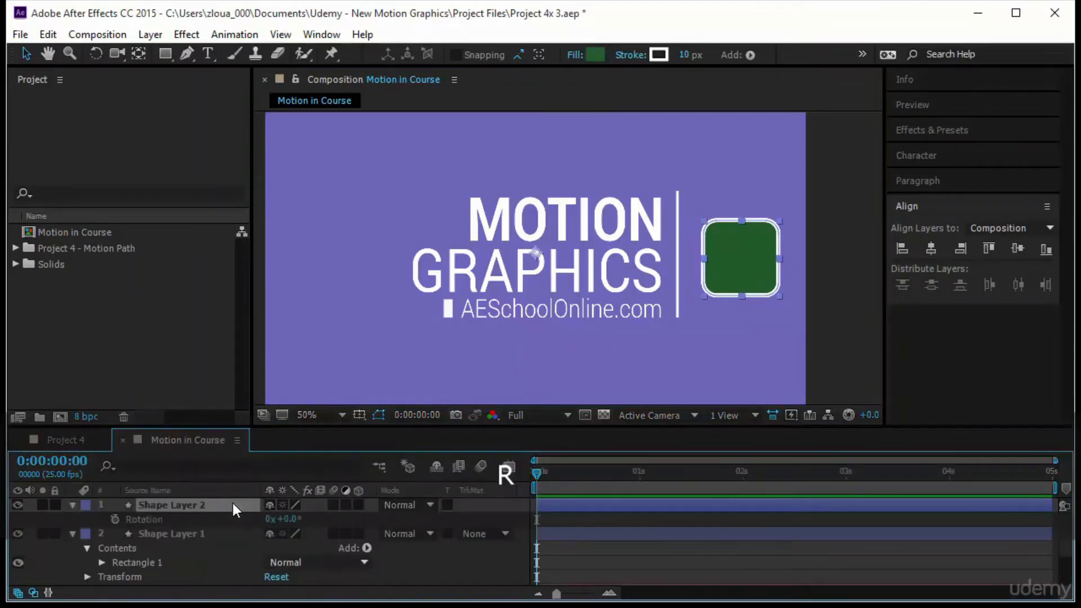
left_click(285, 519)
type("45")
key("Return")
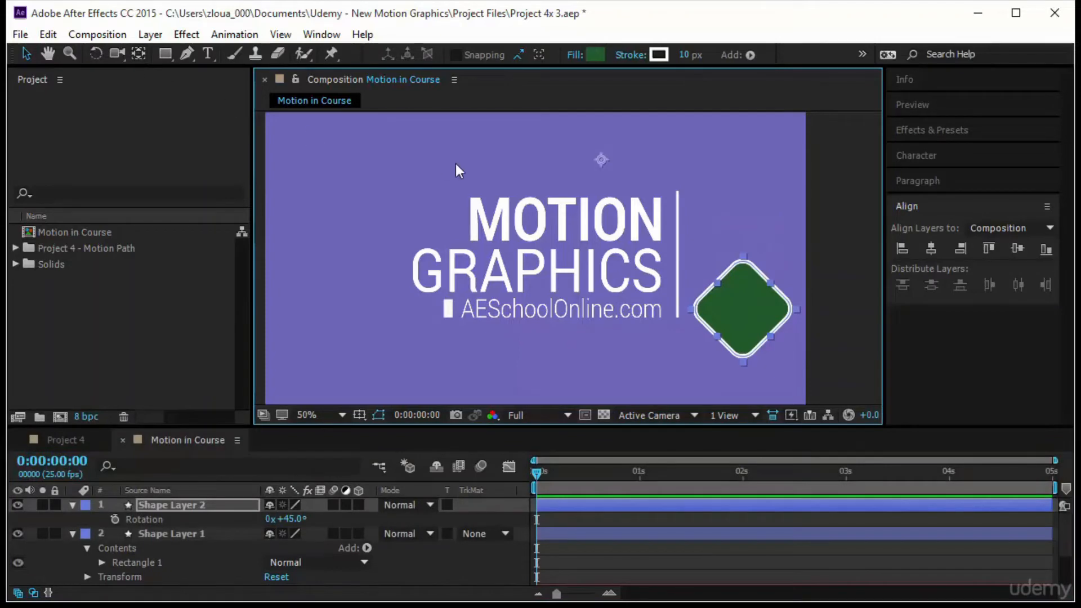
key("ctrl+z")
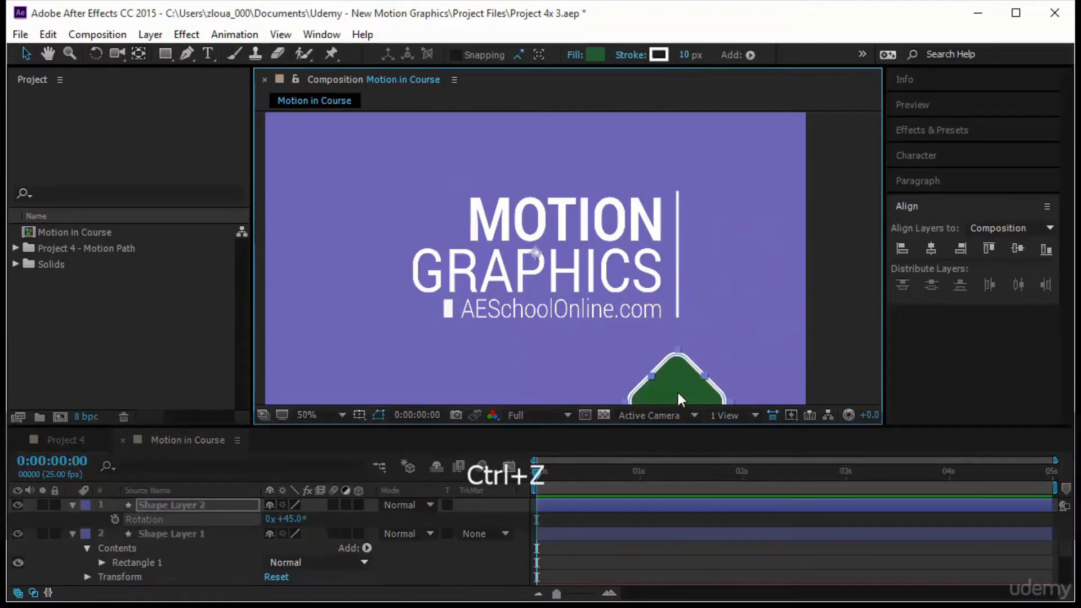
key("ctrl+shift+z")
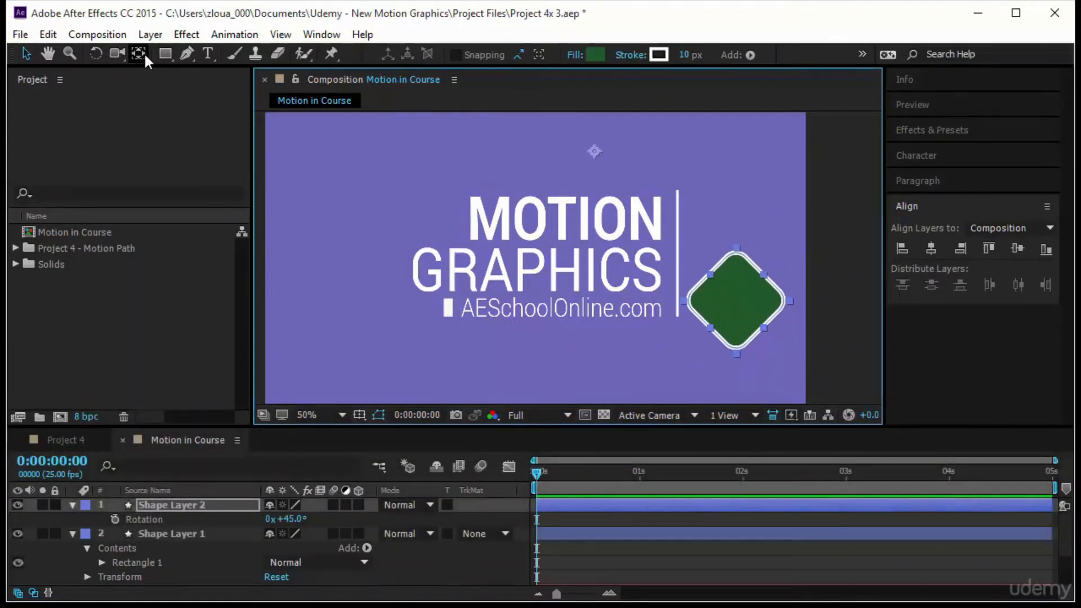
Turn on snapping and place the diamond's anchor point at its centre with the Pan Behind tool
left_click(139, 53)
left_click_drag(595, 152, 737, 304)
left_click(397, 55)
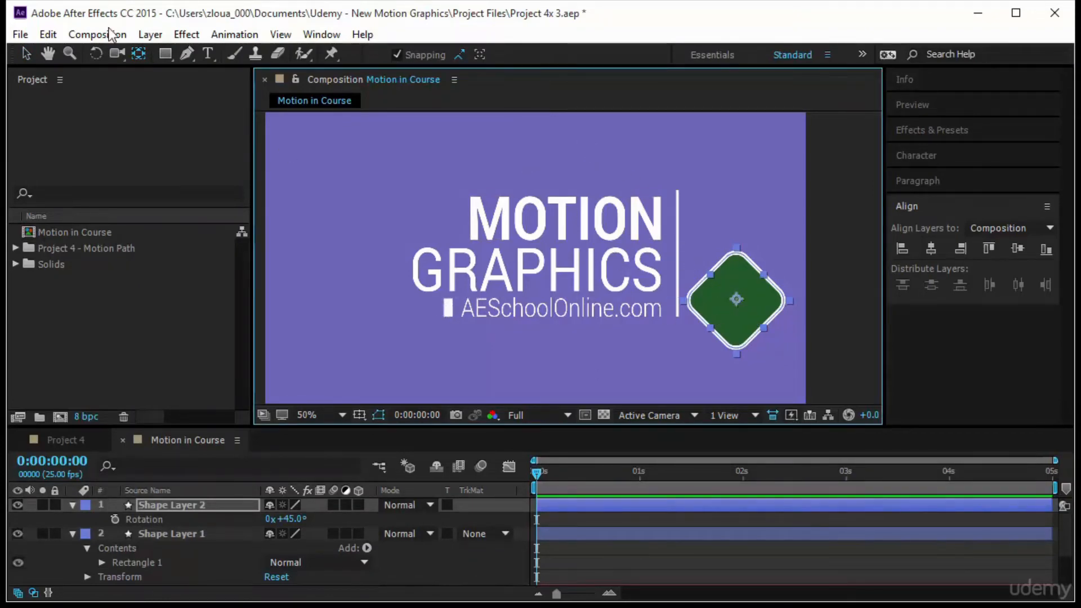
Raise the green diamond so it sits level with the middle of the vertical line, and turn snapping off
key("v")
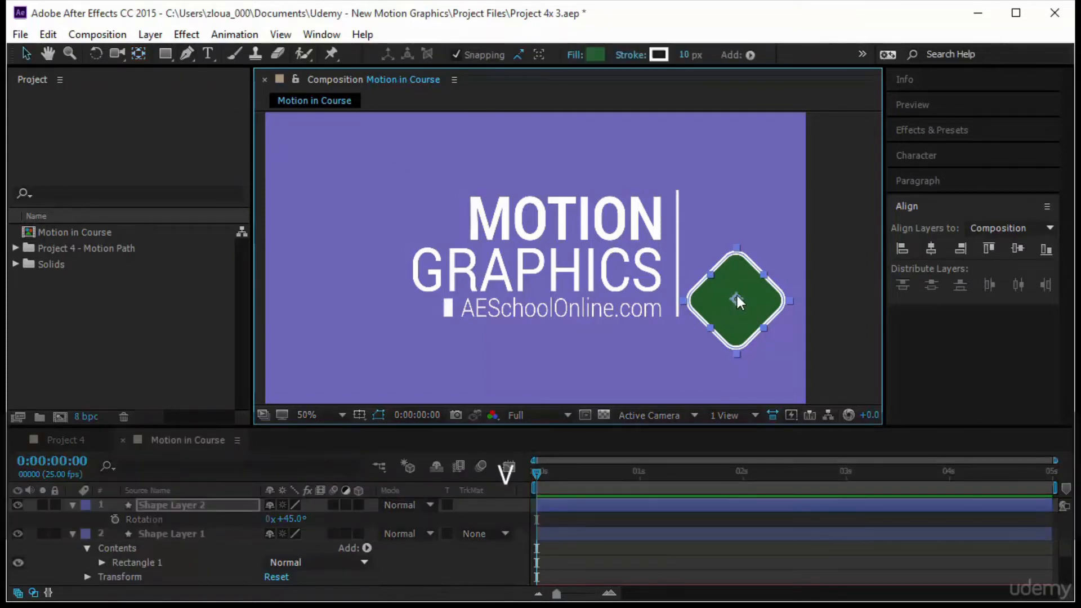
left_click_drag(738, 296, 736, 262)
left_click(454, 55)
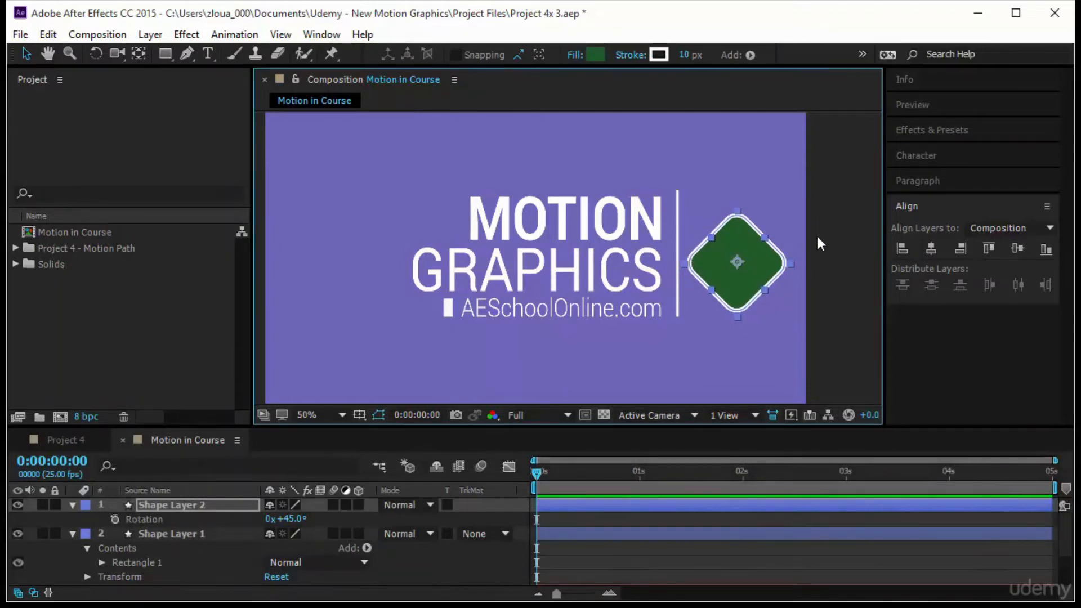
Shift the titles, vertical line, white rectangle and green diamond left together to centre the layout in the composition
left_click_drag(858, 171, 355, 325)
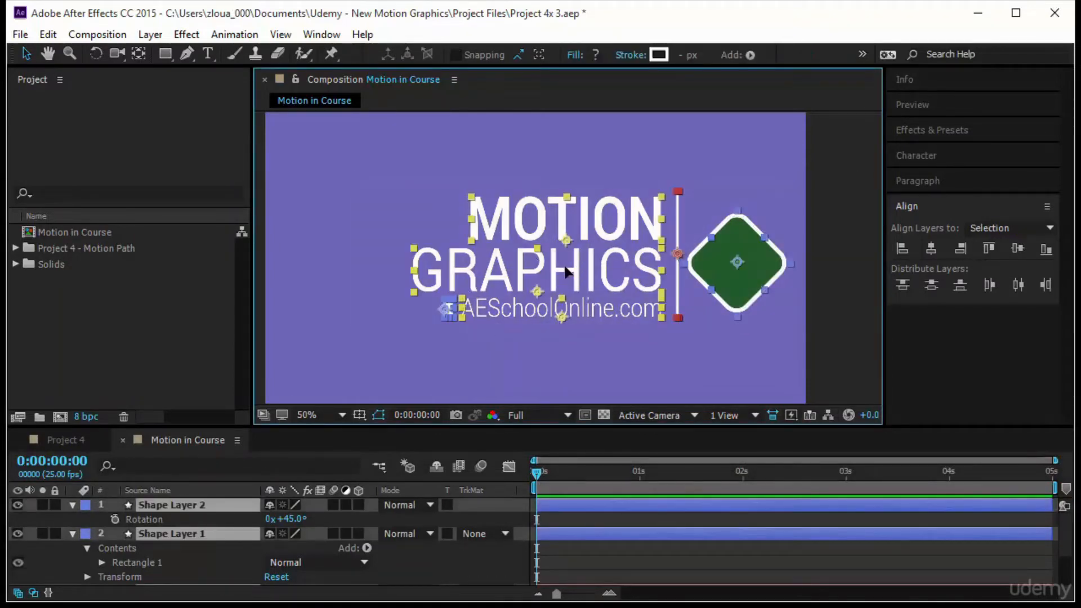
left_click_drag(568, 273, 510, 272)
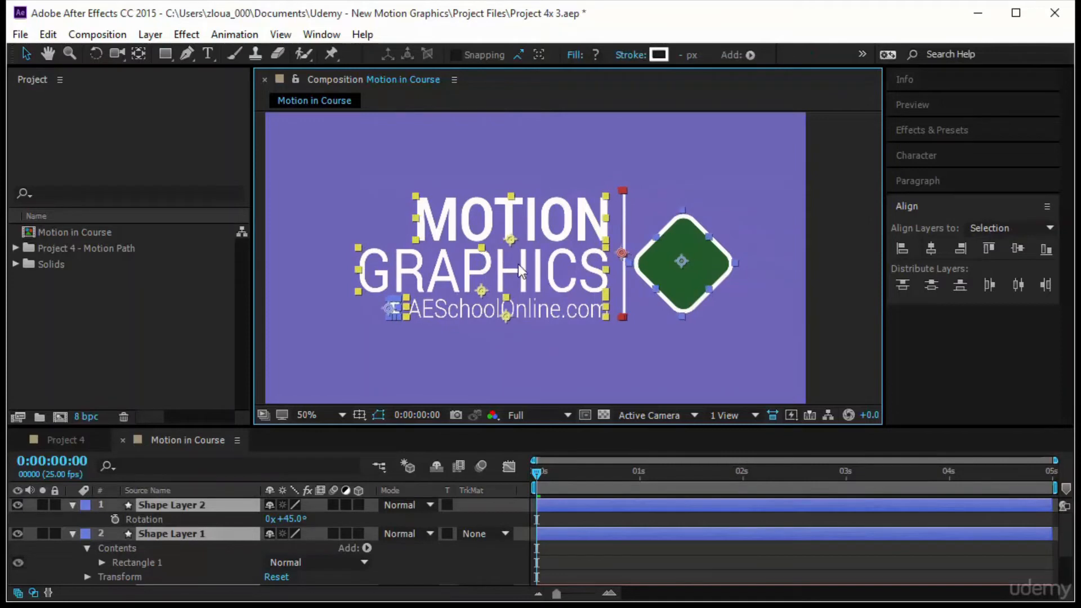
left_click(342, 416)
left_click(387, 129)
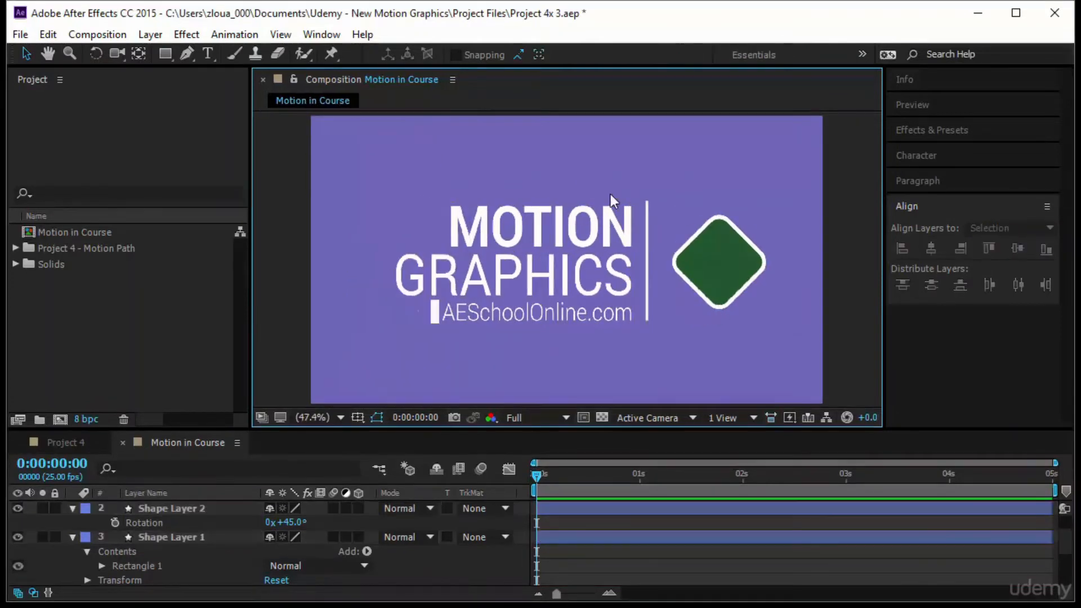
Apply a Drop Shadow layer style to the MOTION, GRAPHICS and AESchoolOnline.com text layers together
left_click(532, 225)
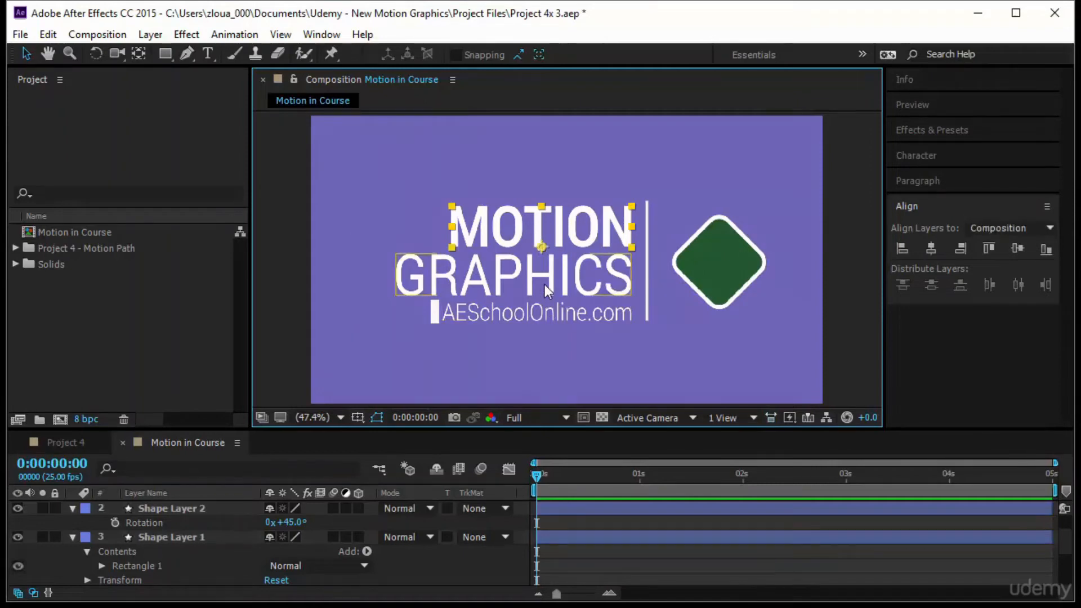
left_click(545, 285, "shift")
left_click(543, 313, "shift")
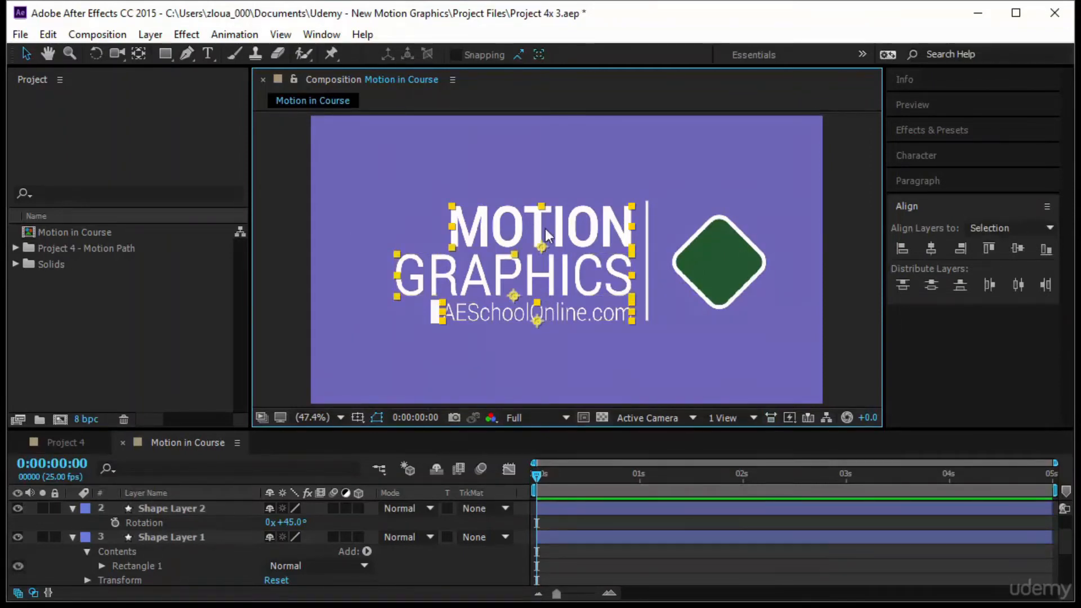
left_click_drag(498, 168, 570, 343)
right_click(559, 236)
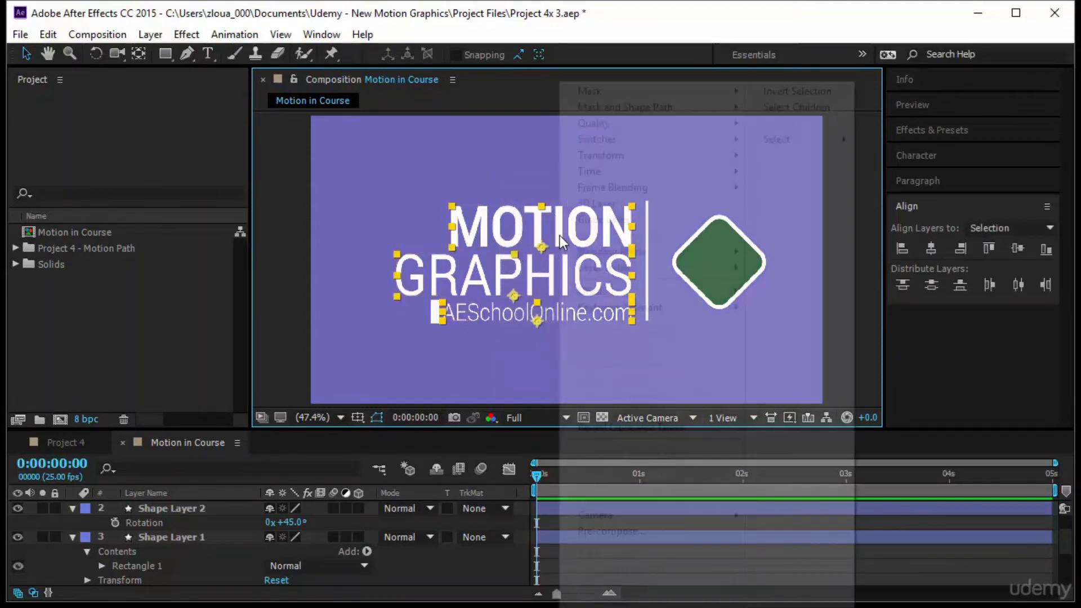
mouse_move(644, 278)
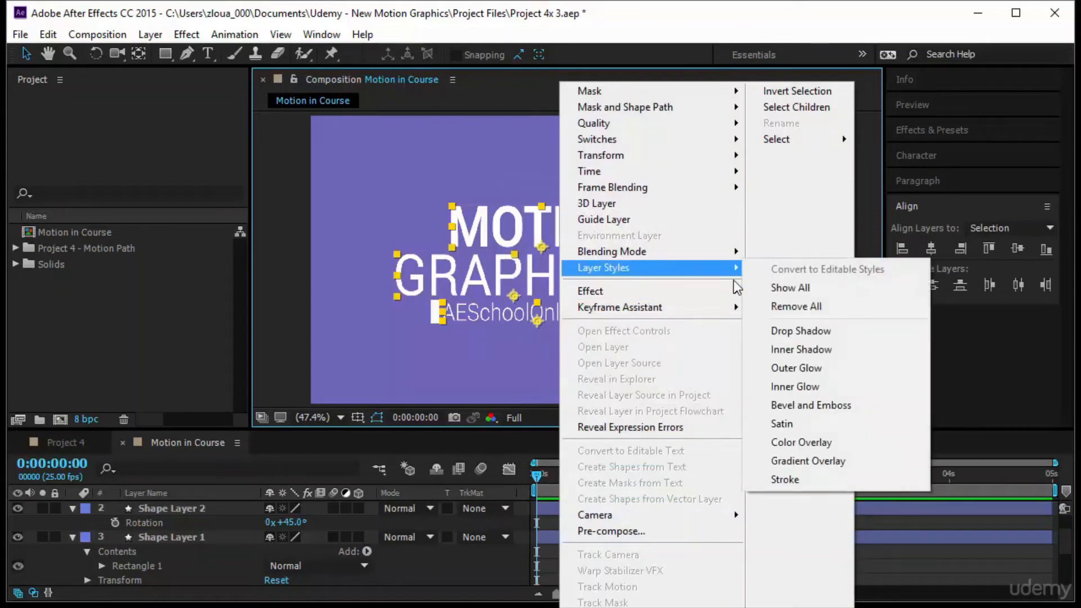
left_click(827, 332)
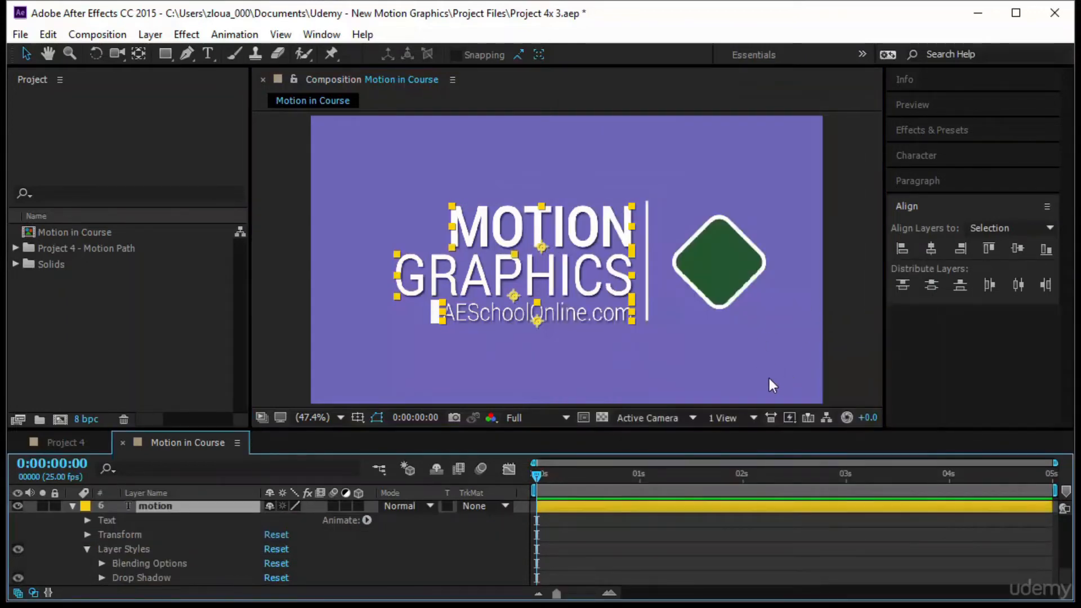
left_click(860, 311)
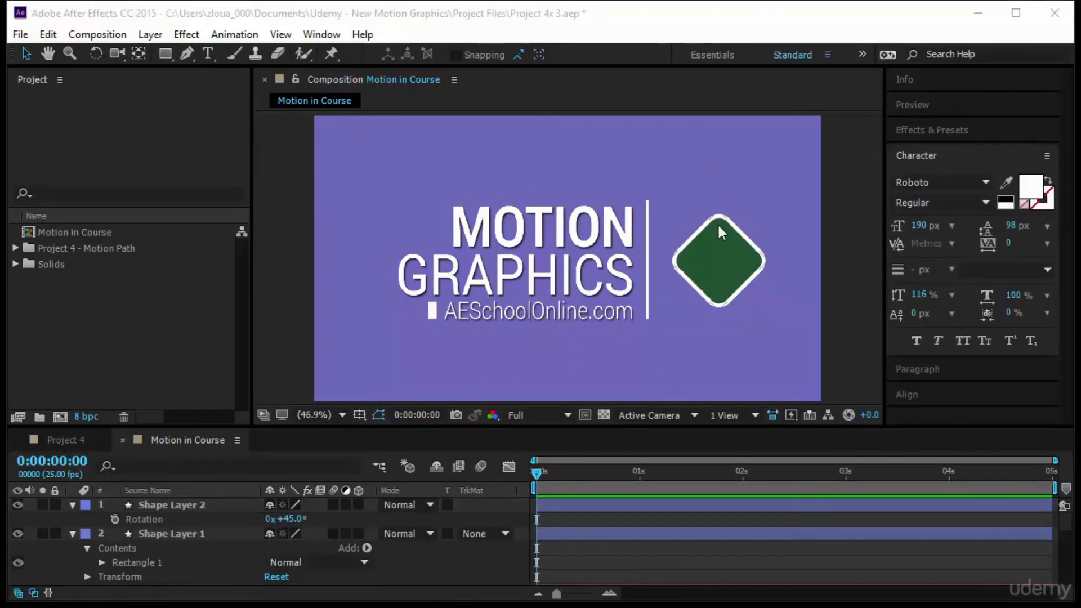
Add a "!" text layer over the green diamond and move it down so it sits inside the shape
left_click(211, 55)
left_click(729, 274)
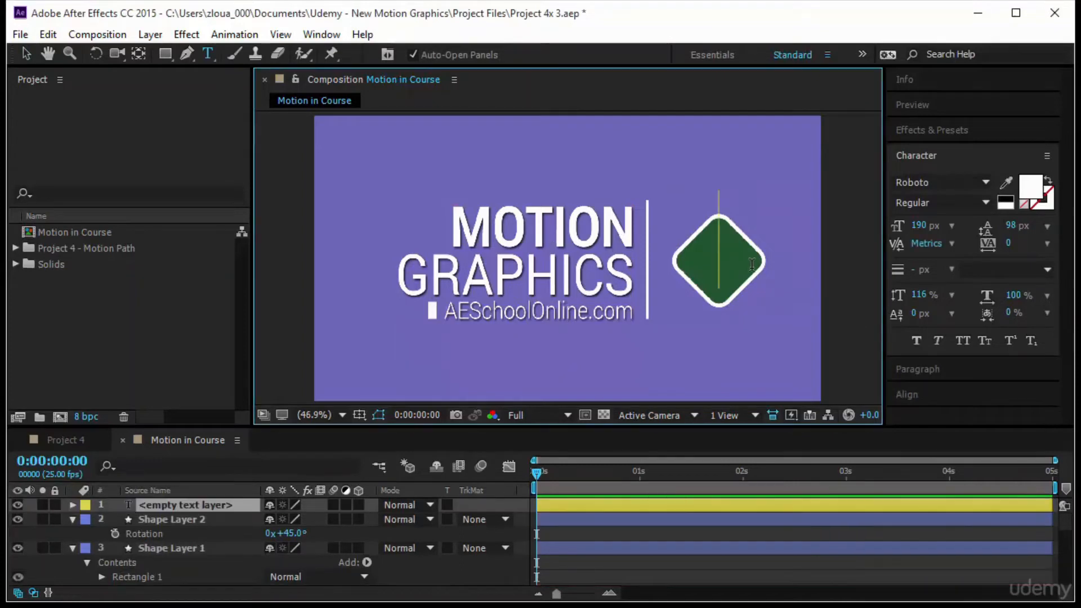
type("!")
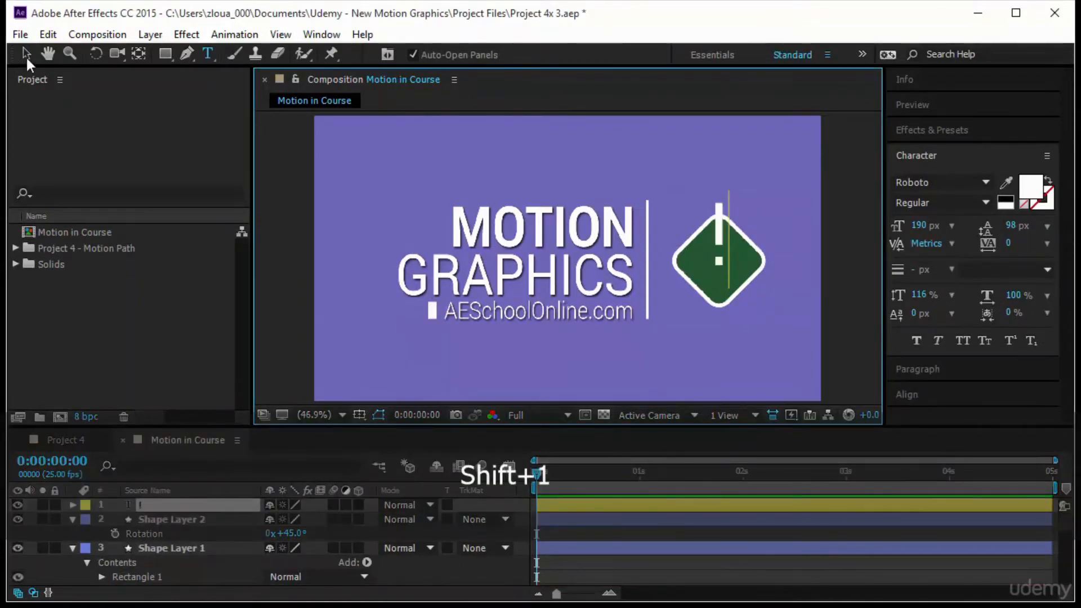
left_click(26, 54)
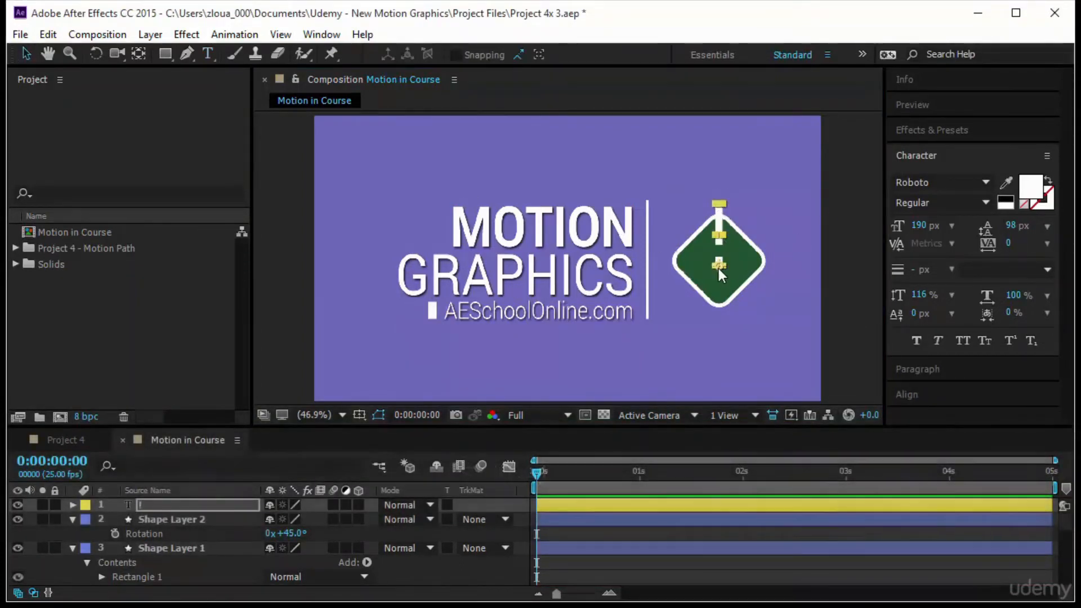
left_click_drag(717, 262, 719, 289)
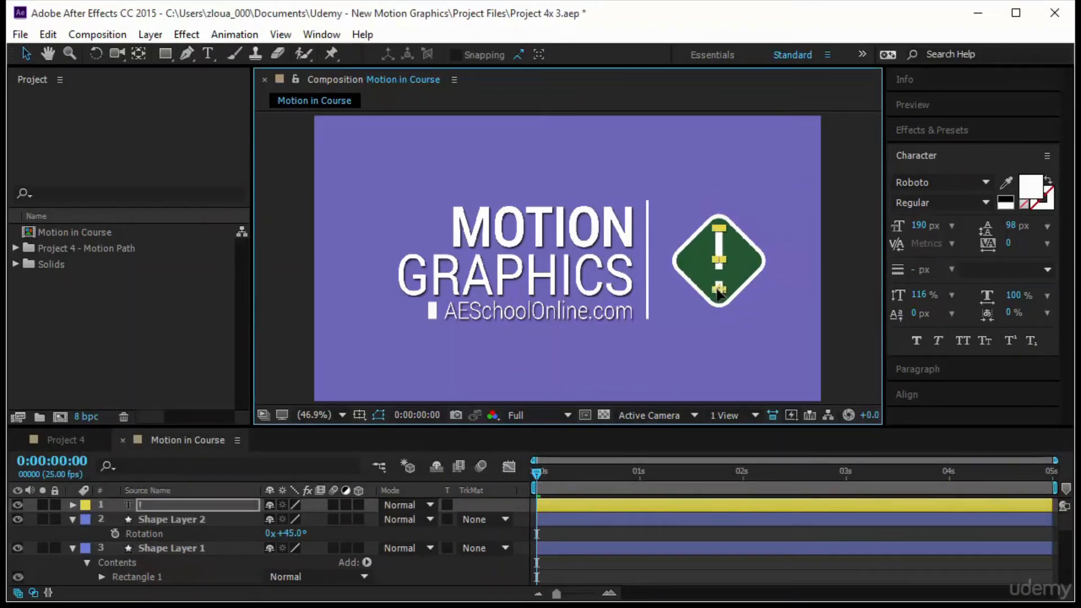
Change the exclamation mark's font to Salina and its size to 195 px, then deselect it
left_click(946, 183)
left_click(984, 185)
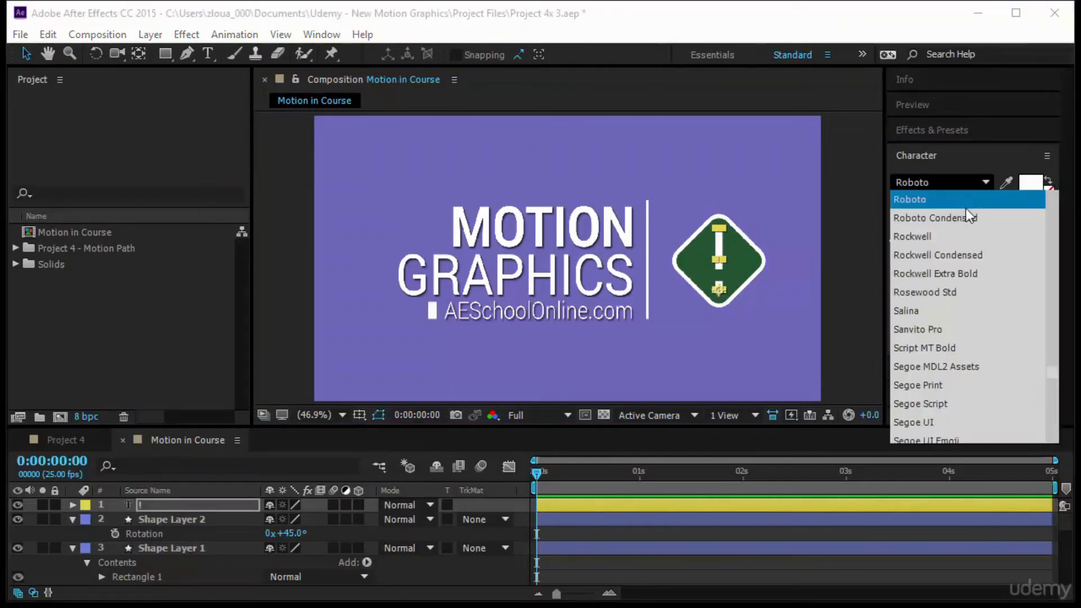
left_click(947, 310)
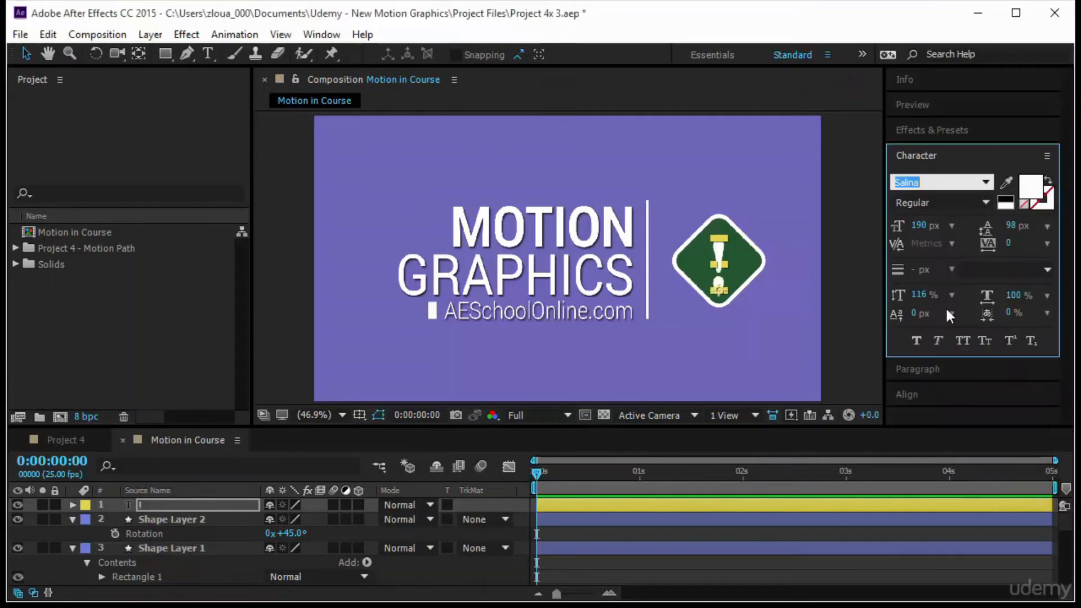
left_click(920, 228)
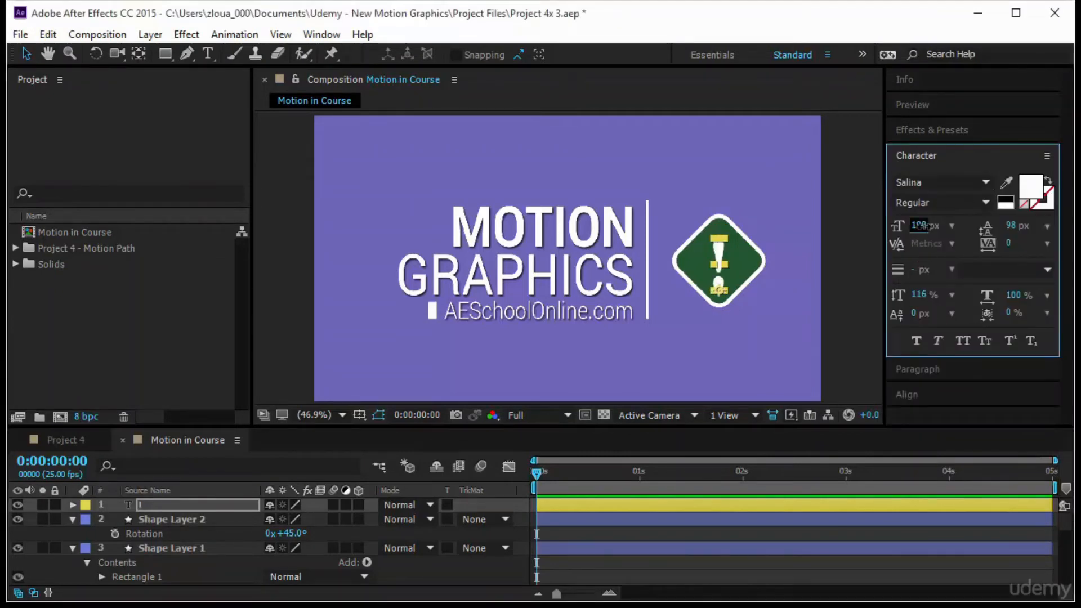
type("195")
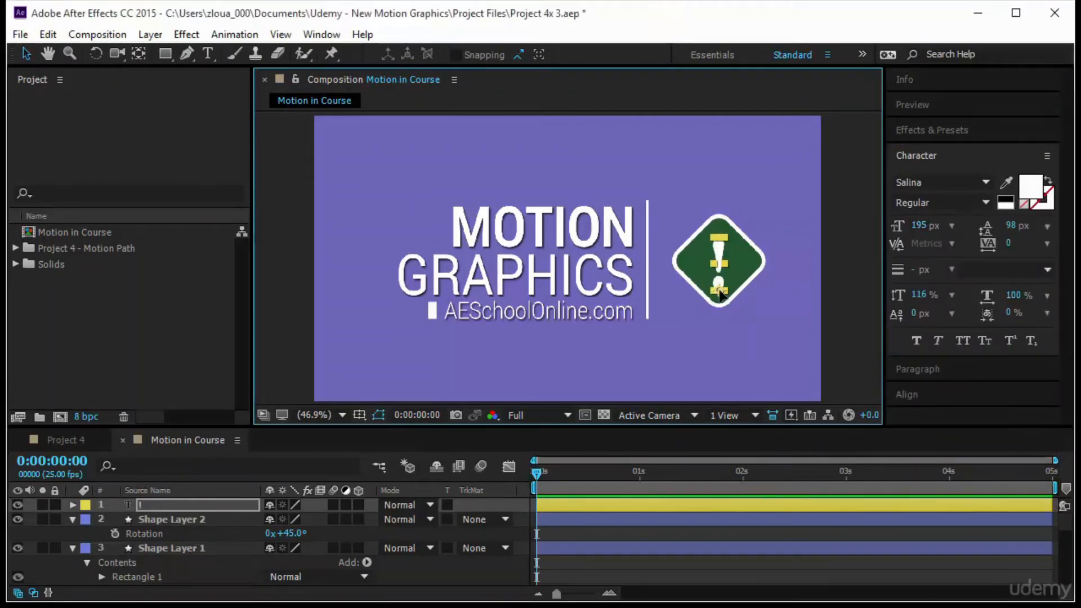
left_click(723, 294)
left_click(866, 282)
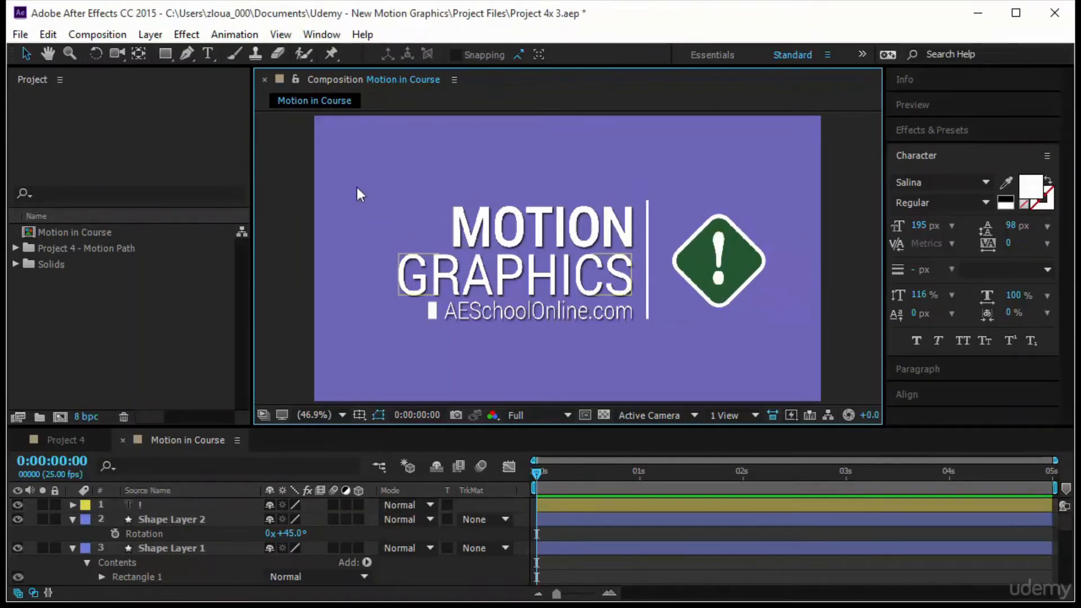
Create a 1280 x 720 px solid in cyan 53BFAF and move it horizontally just past the composition's right edge
left_click(155, 33)
mouse_move(219, 10)
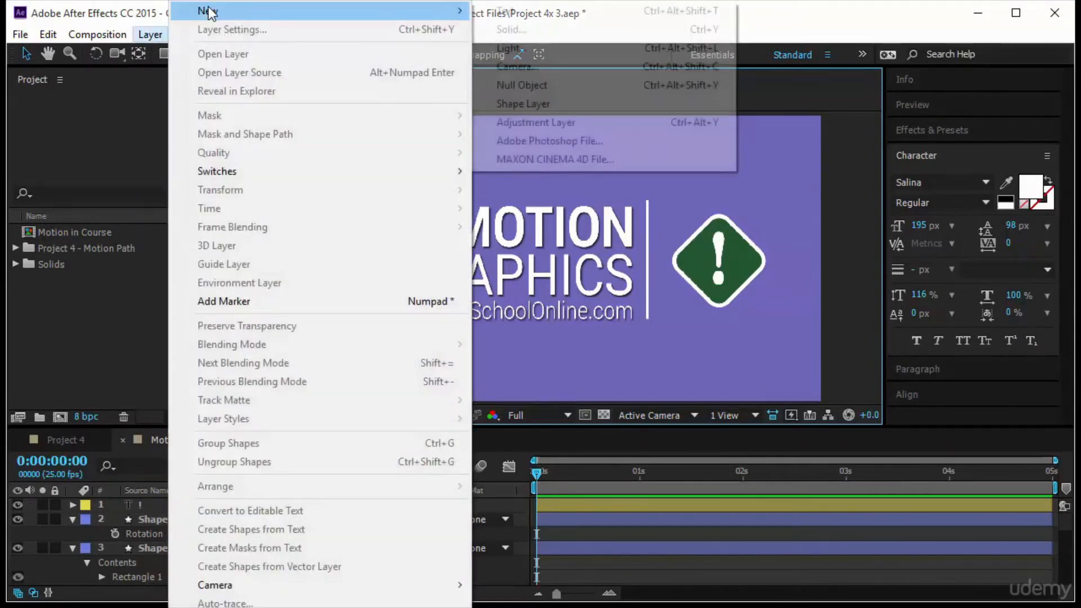
left_click(556, 29)
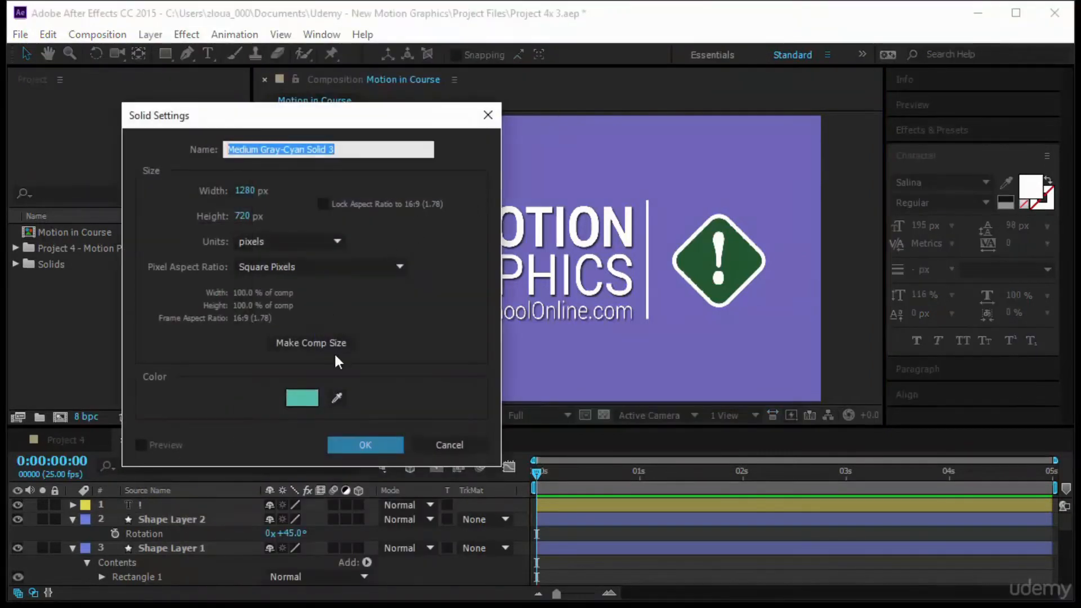
left_click(306, 400)
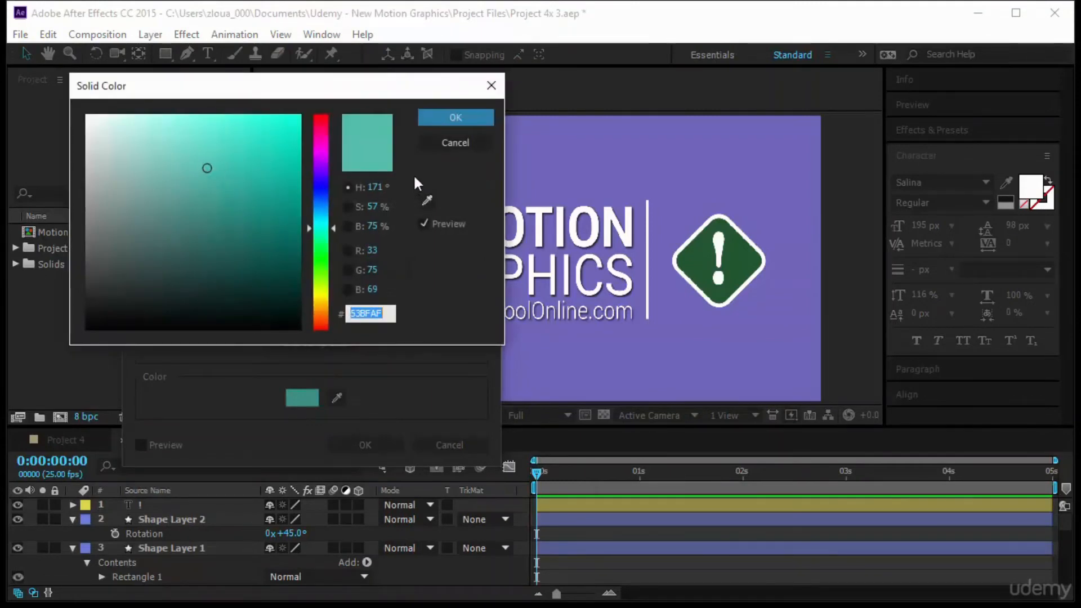
left_click(475, 120)
left_click(370, 444)
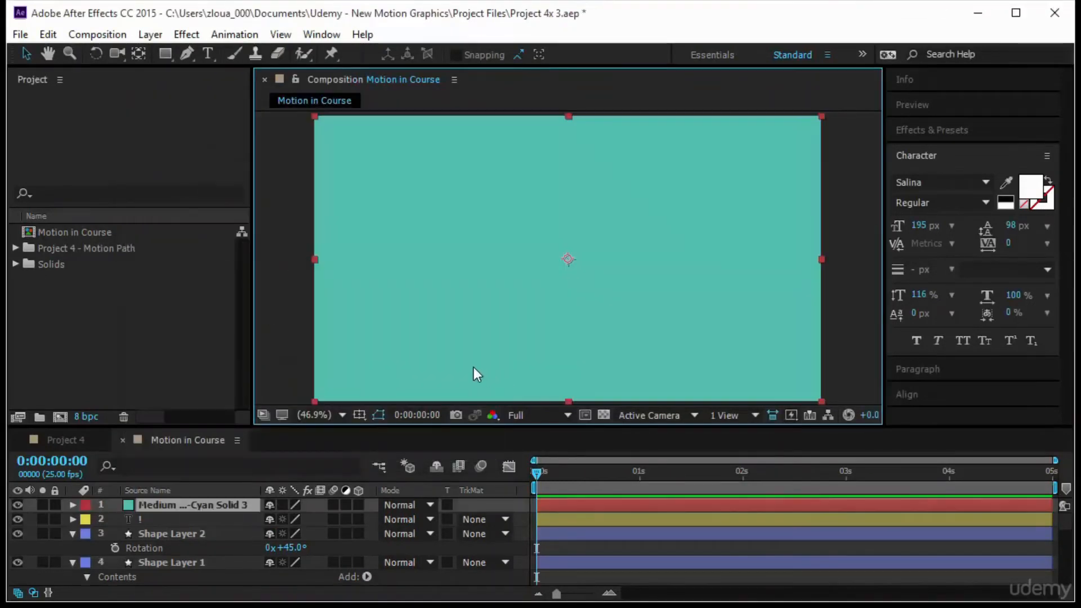
left_click_drag(396, 263, 902, 280)
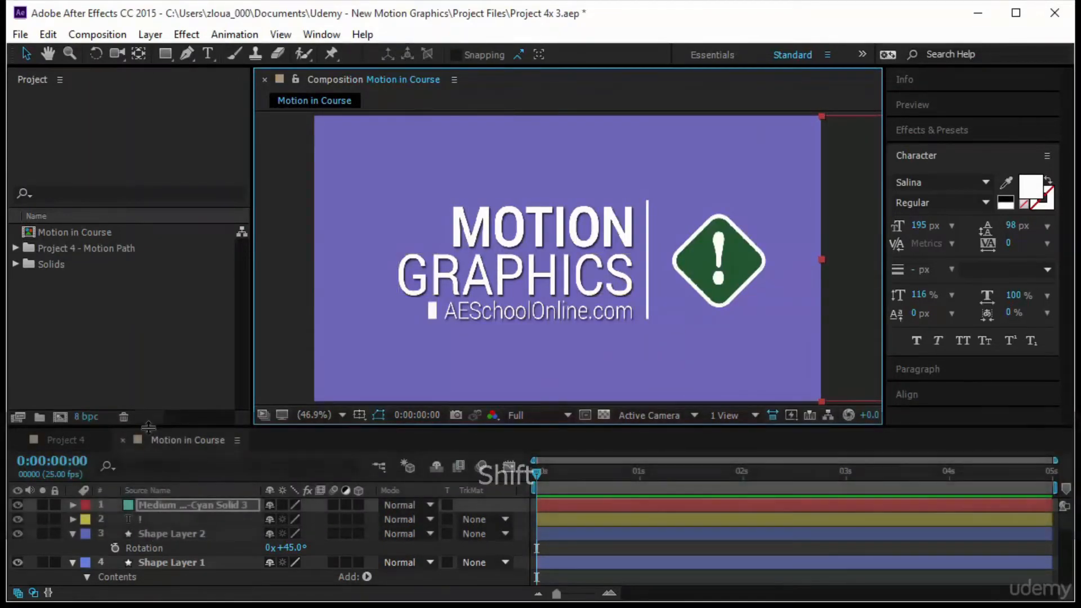
Enlarge the layer area, collapse the green diamond's Shape Layer 2 and rename it Rectangle
left_click_drag(135, 430, 150, 296)
left_click(69, 377)
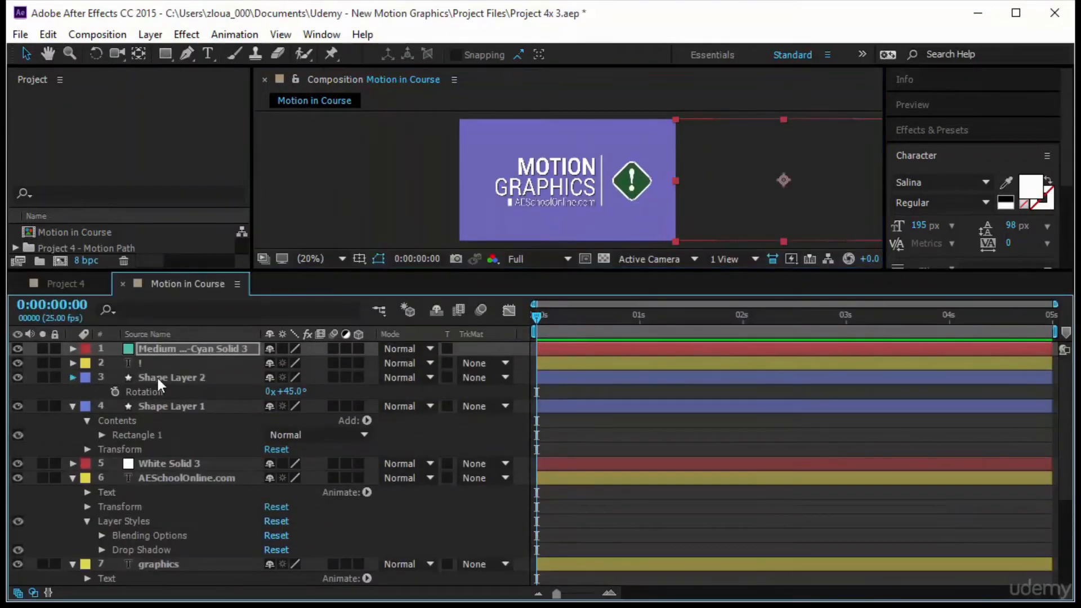
left_click(165, 380)
key("Return")
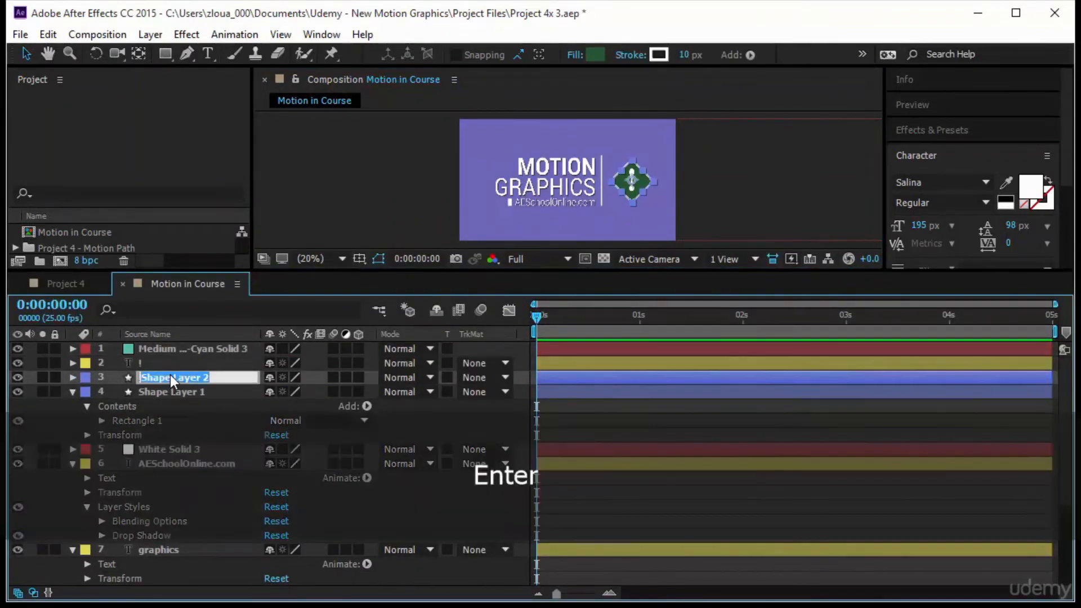
type("Rectangle")
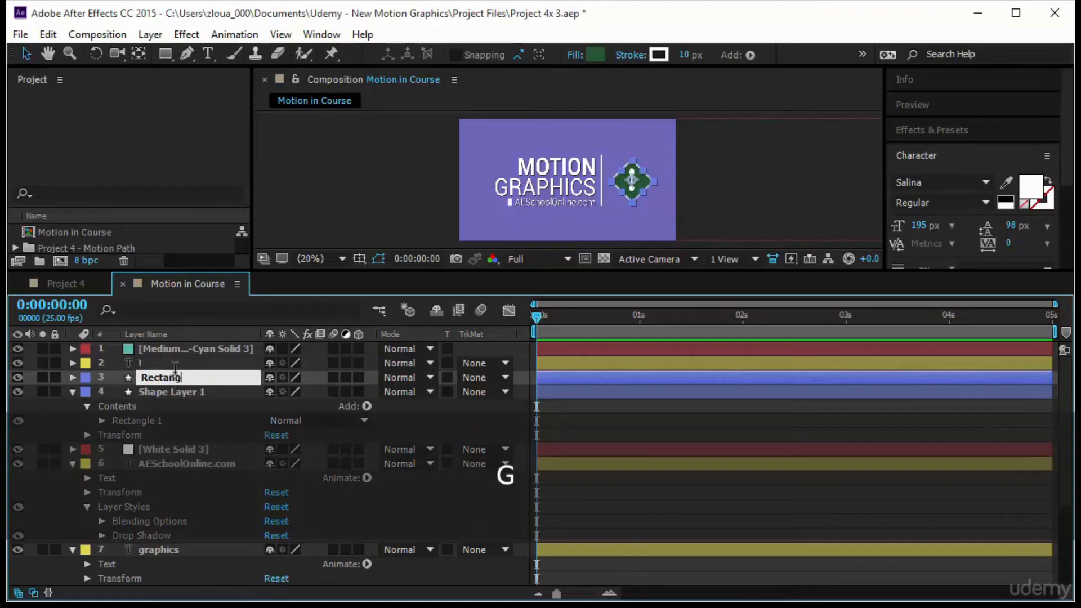
Rename the small white block's layer, Shape Layer 1, as Square
left_click(195, 391)
key("Return")
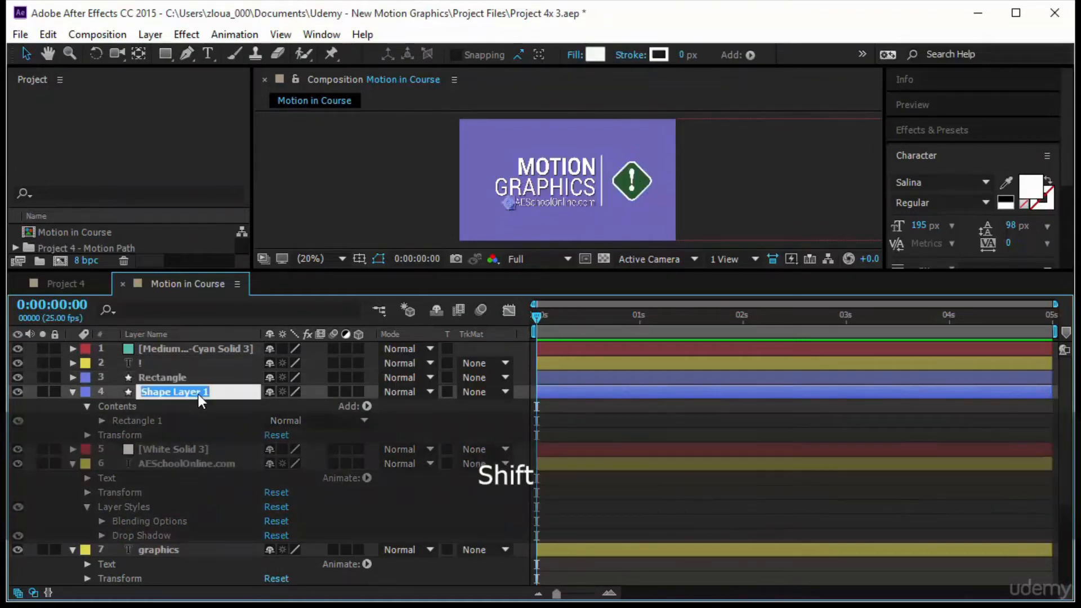
type("Squa")
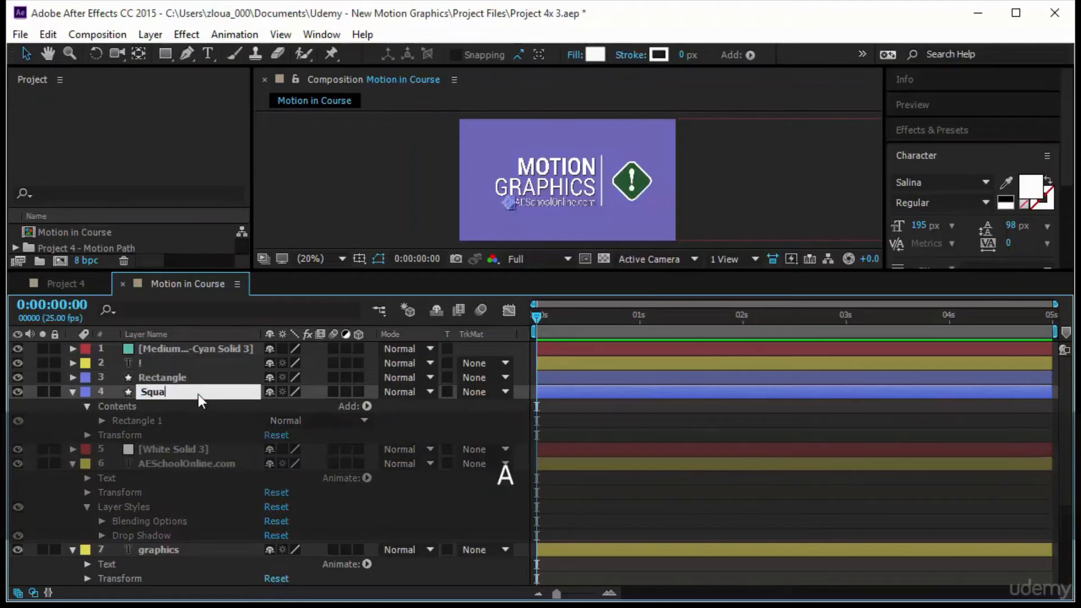
type("re")
Rename the vertical line's white solid layer as Line Separator
left_click(187, 445)
key("Return")
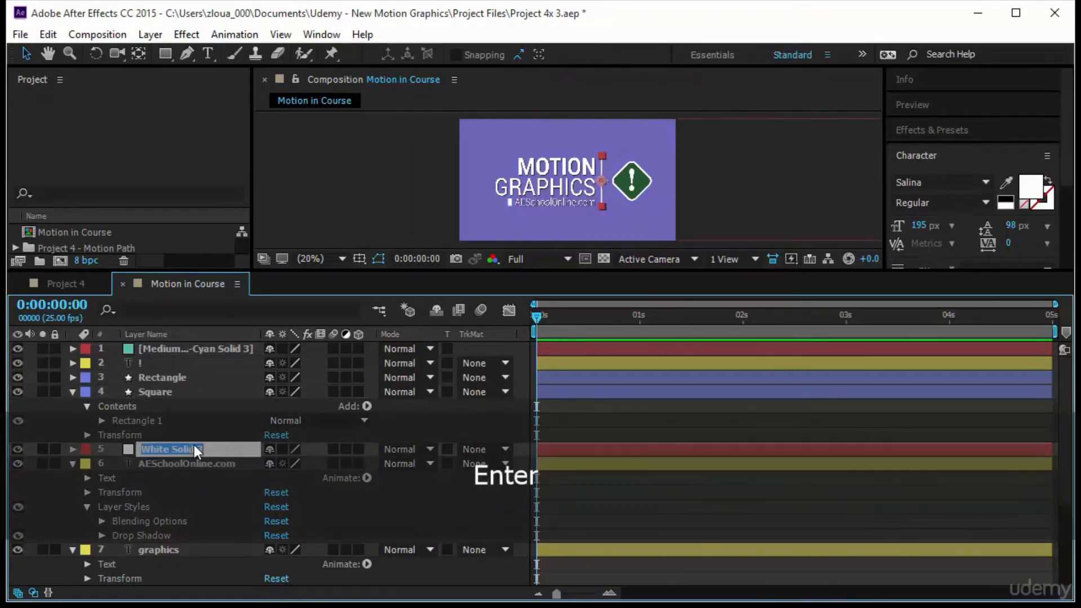
type("Line Sep")
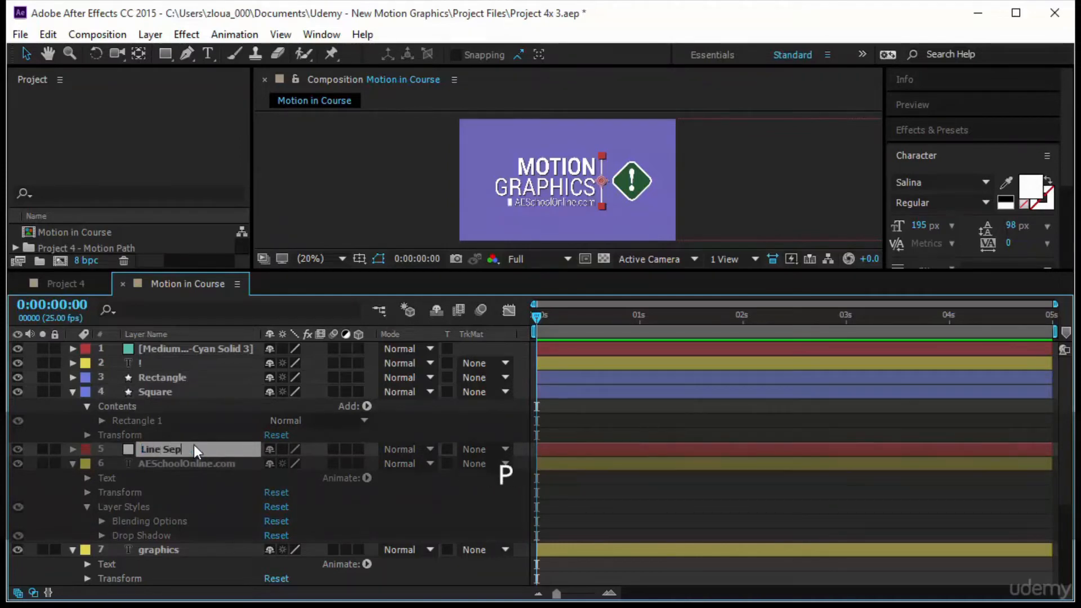
type("arator")
Collapse the expanded properties of all layers, deselect them and enlarge the composition view again
left_click(73, 462)
left_click(77, 484)
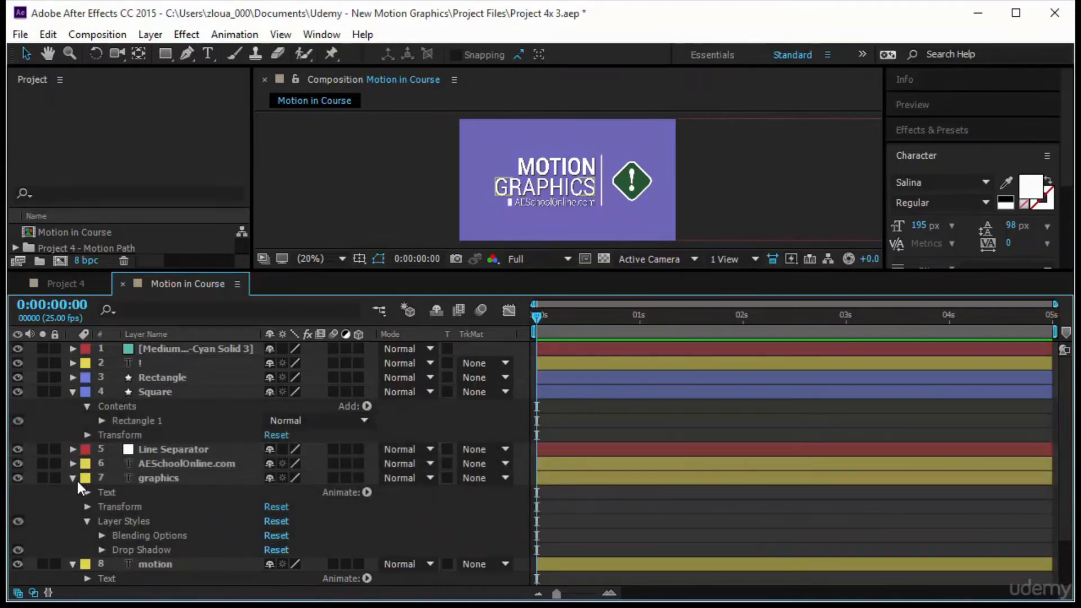
left_click(73, 478)
left_click(163, 391)
key("ctrl+a")
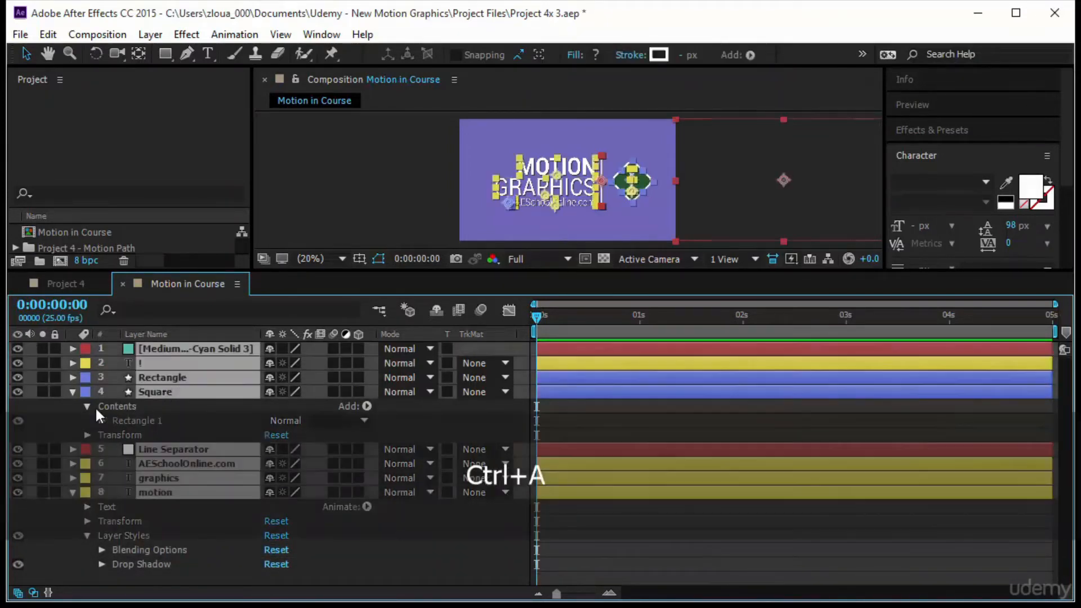
left_click(74, 392)
left_click(161, 476)
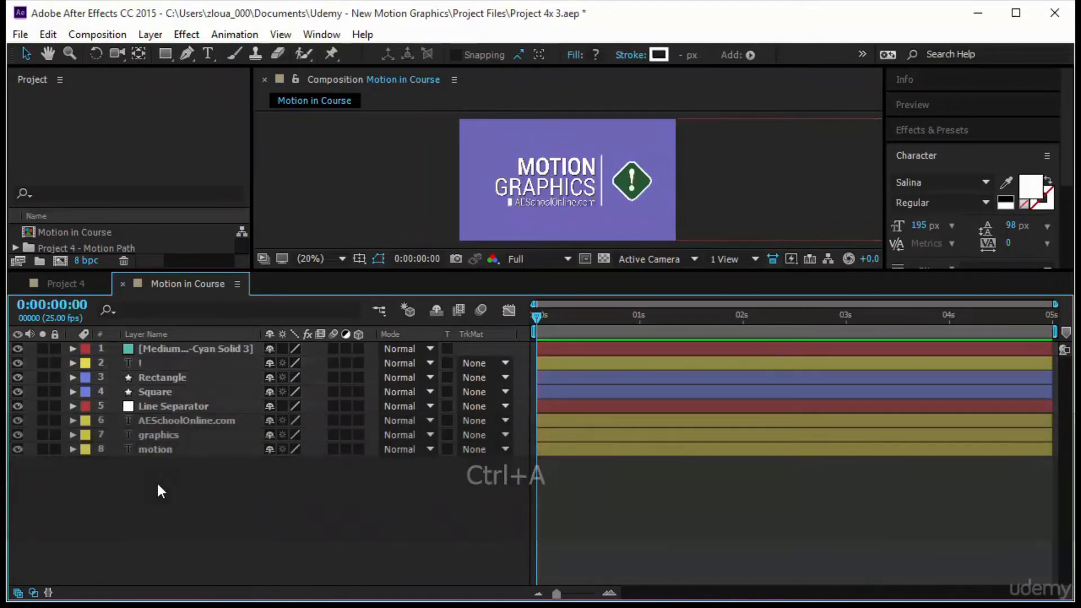
left_click_drag(535, 271, 531, 416)
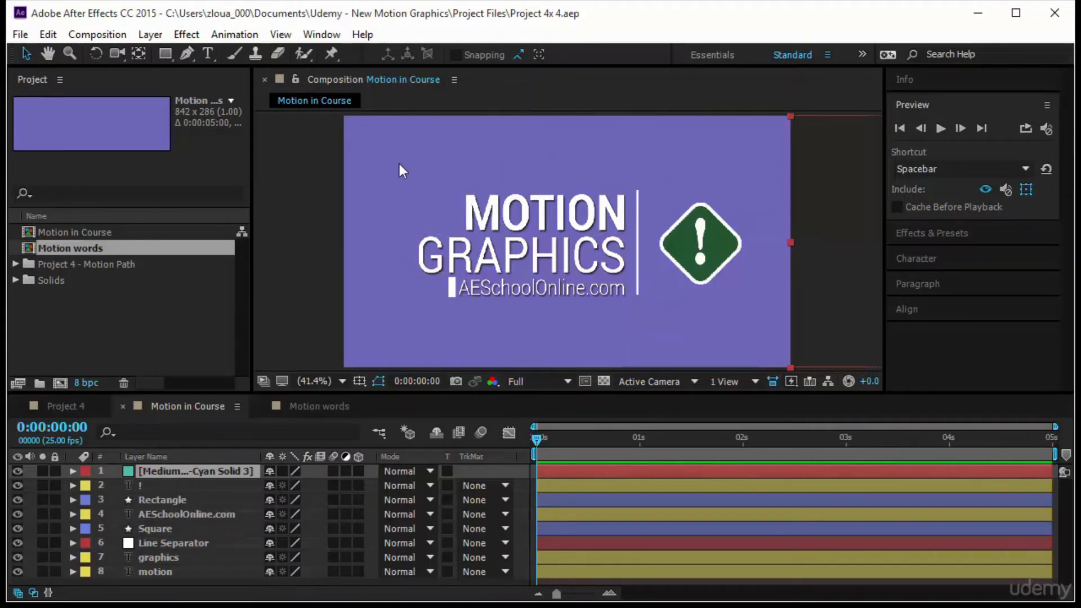
Pre-compose the motion and graphics text layers together into a new composition named Motion Words
left_click(473, 217)
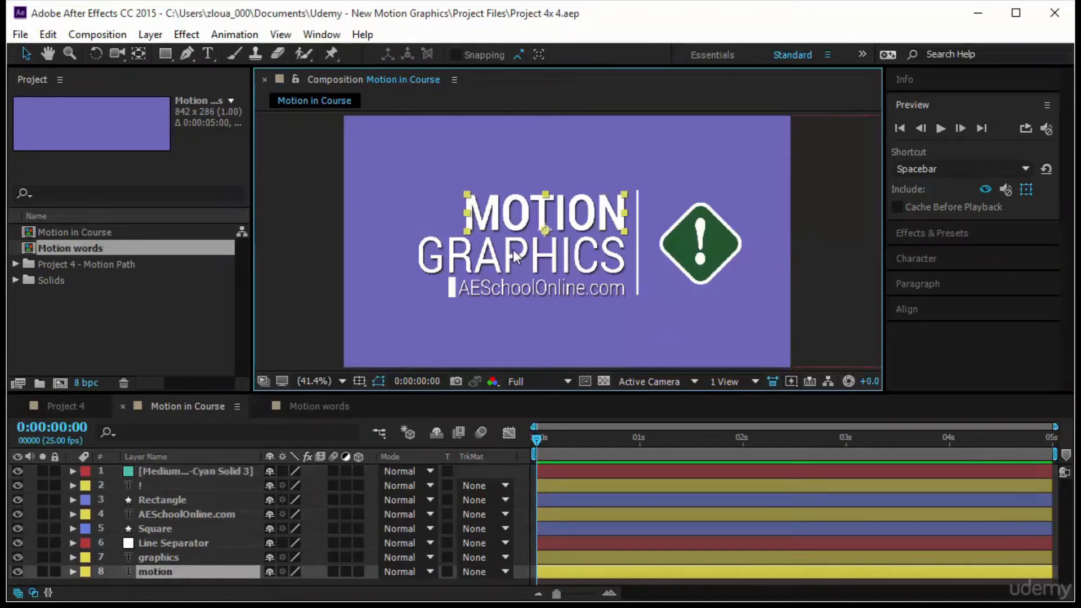
left_click(515, 264)
left_click(522, 257, "shift")
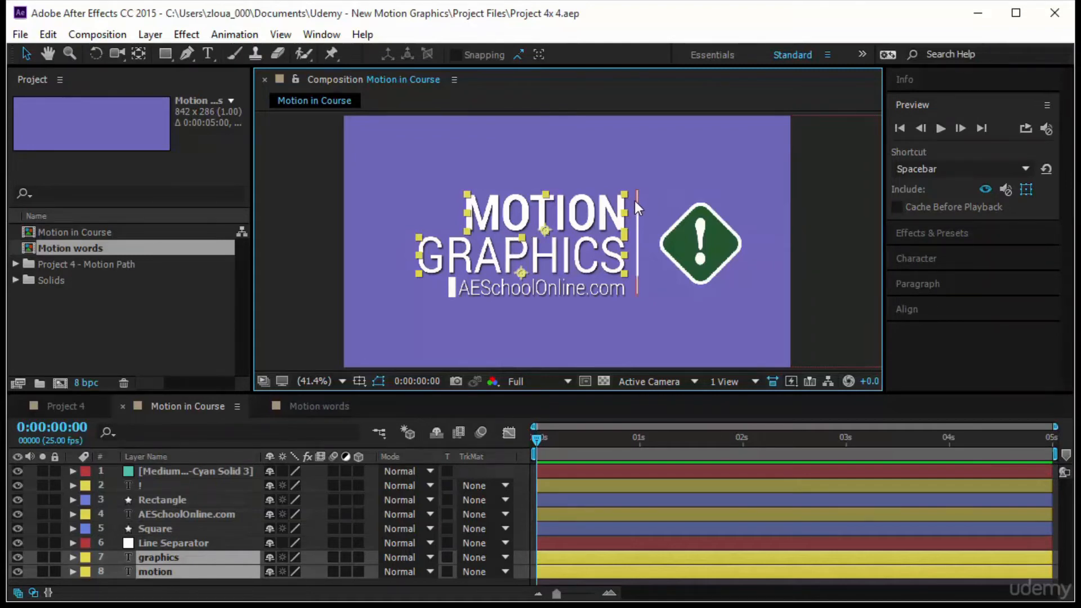
right_click(538, 224)
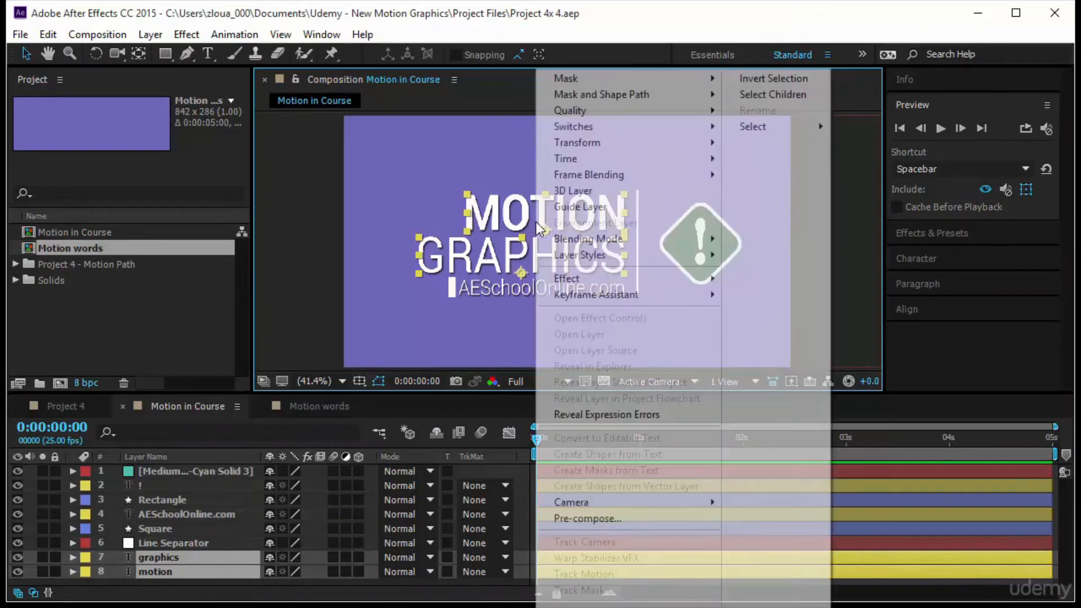
left_click(577, 516)
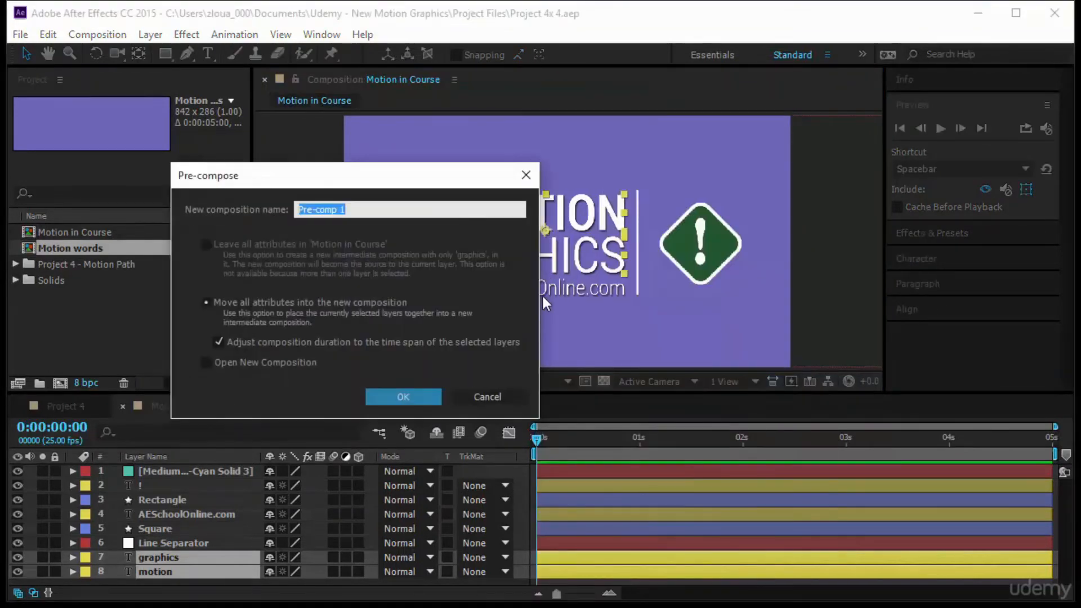
type("Motion ")
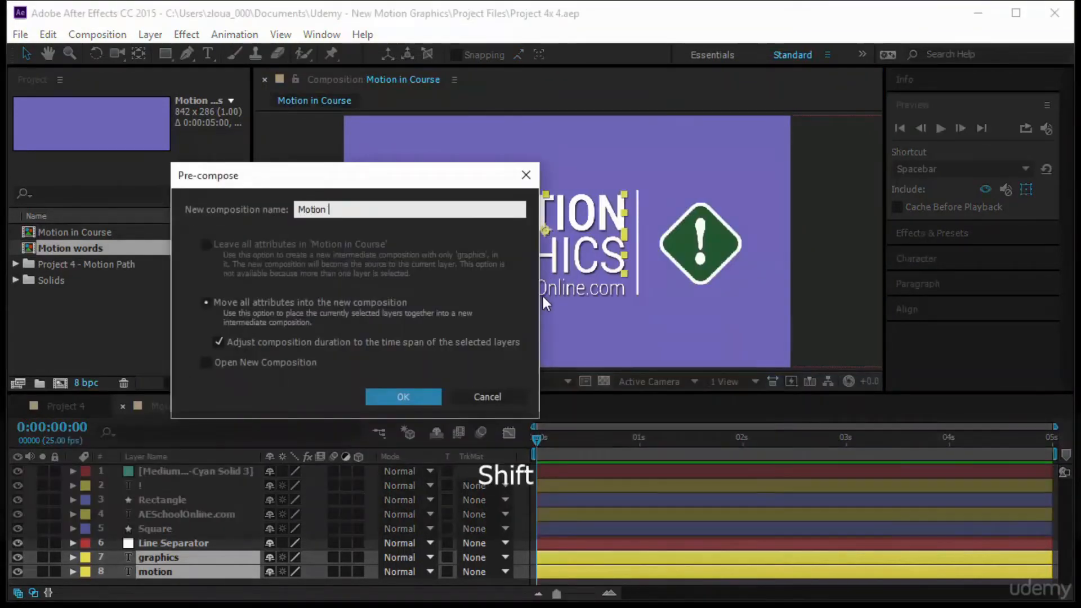
type("Words")
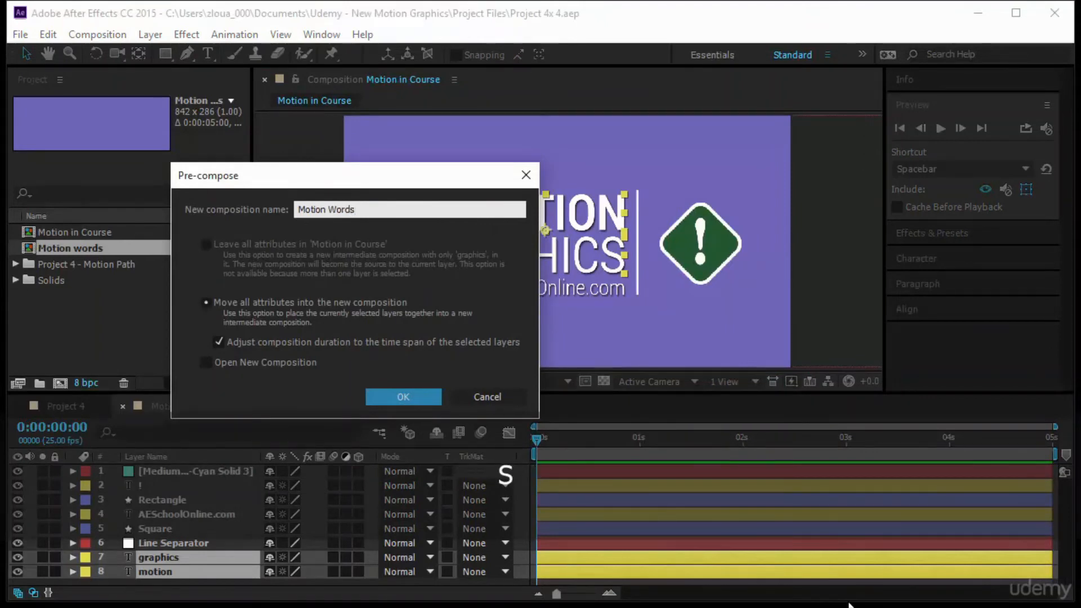
key("Return")
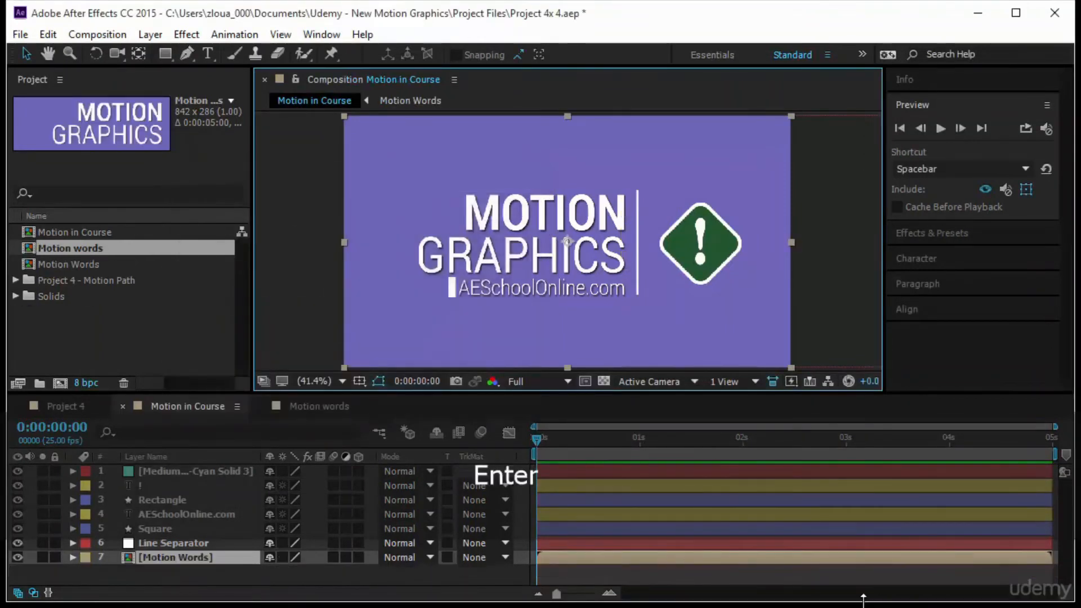
Open the Motion Words composition and crop it to a region of interest around both words, about 841 x 254 px
double_click(171, 557)
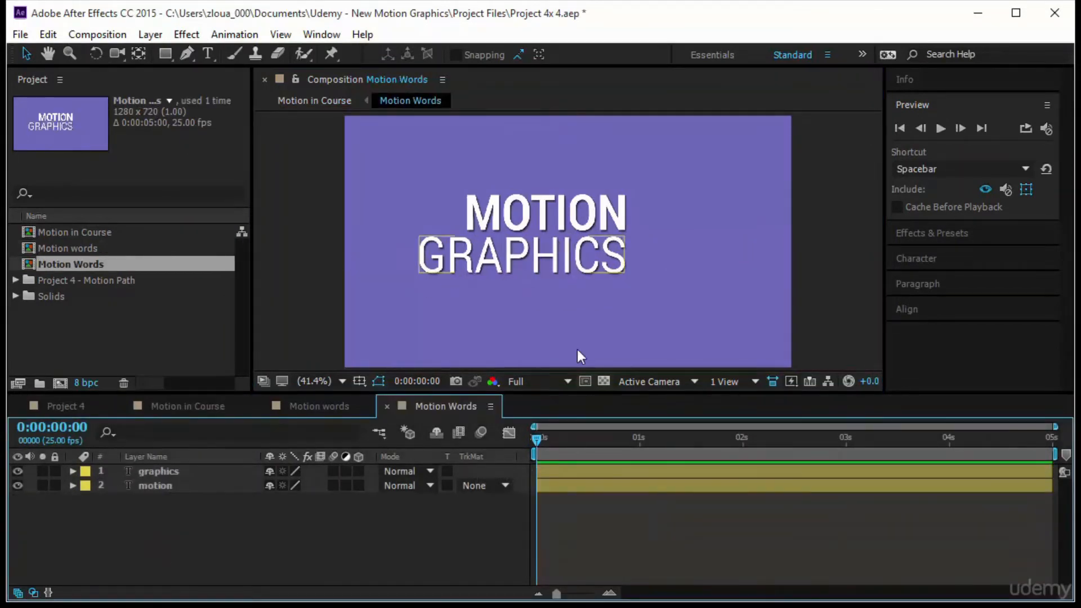
left_click(585, 382)
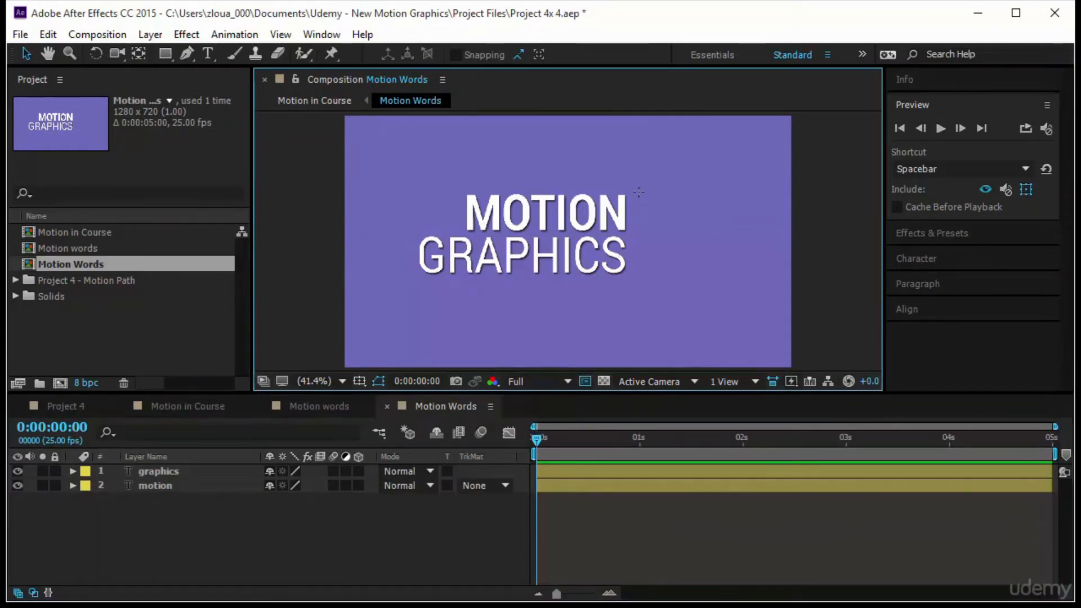
left_click_drag(642, 186, 334, 293)
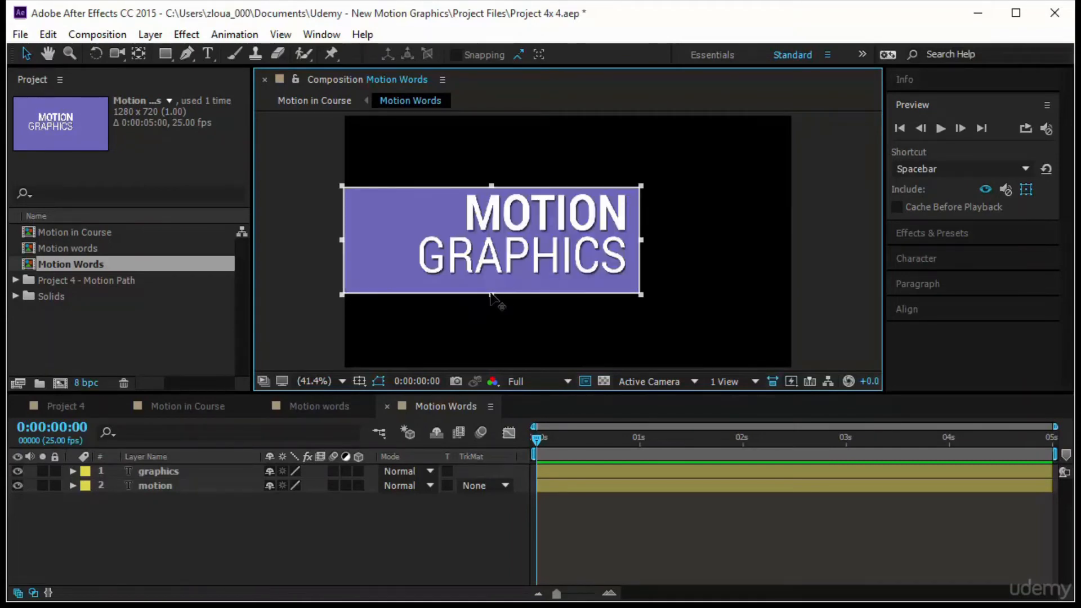
left_click_drag(492, 294, 492, 280)
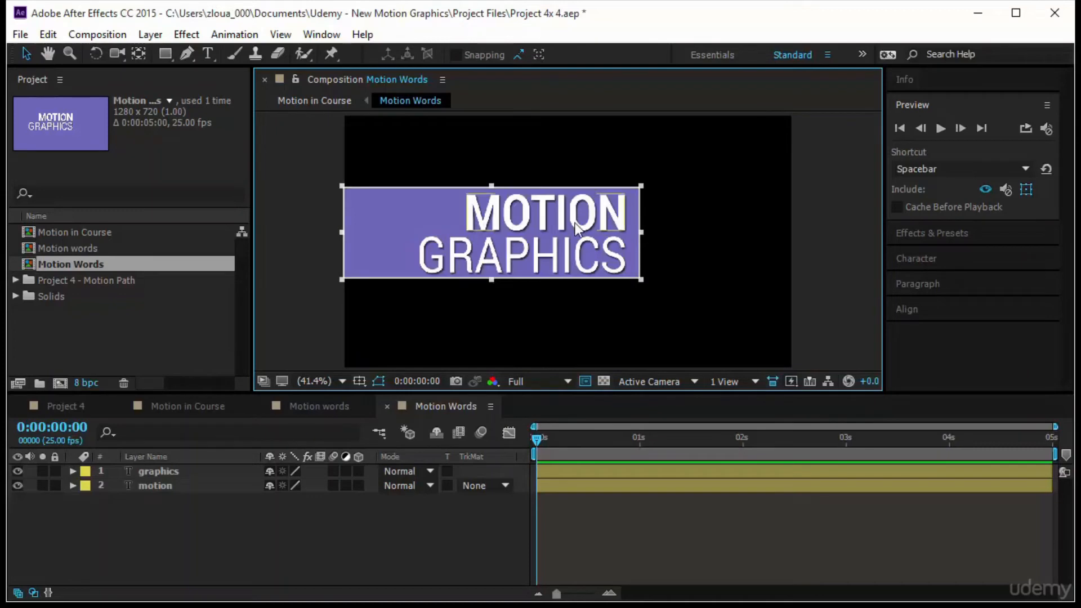
left_click(94, 35)
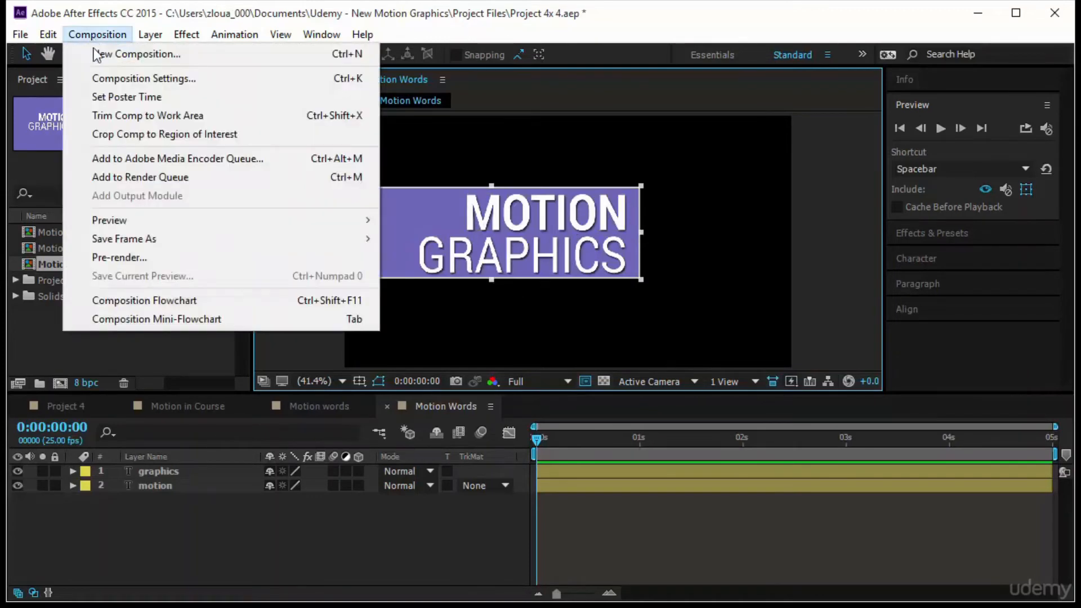
left_click(126, 134)
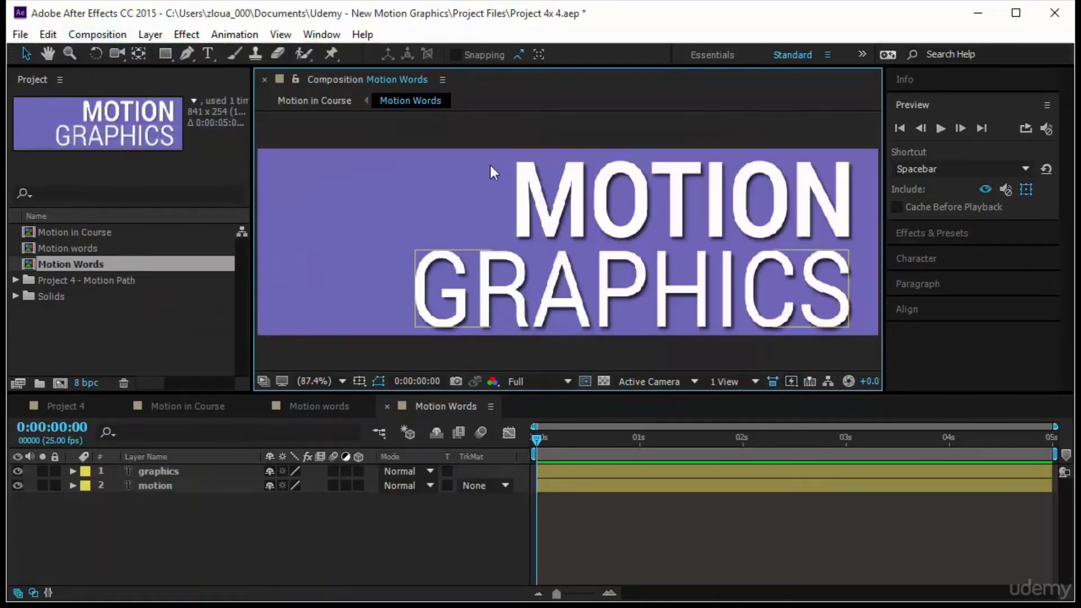
Add Position keyframes to both the graphics and motion layers at 0:00:00:14
left_click(314, 381)
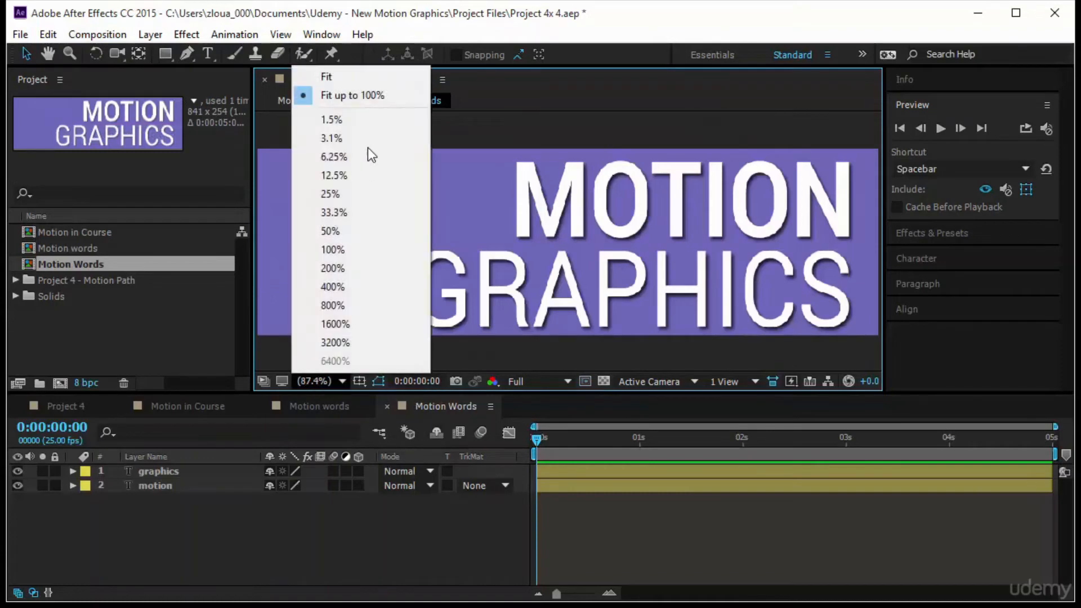
left_click(371, 231)
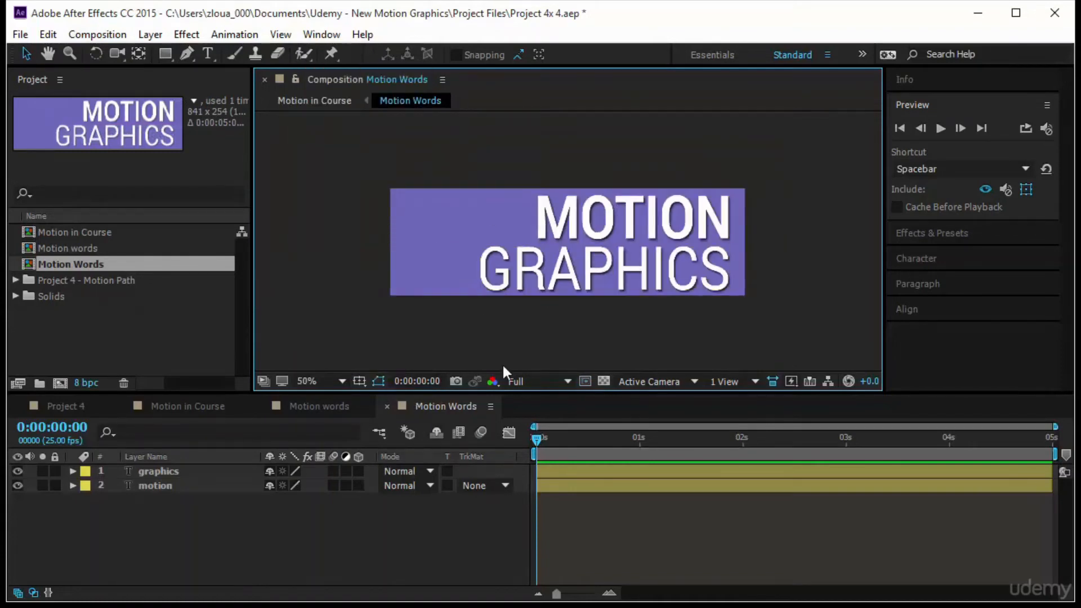
key("v")
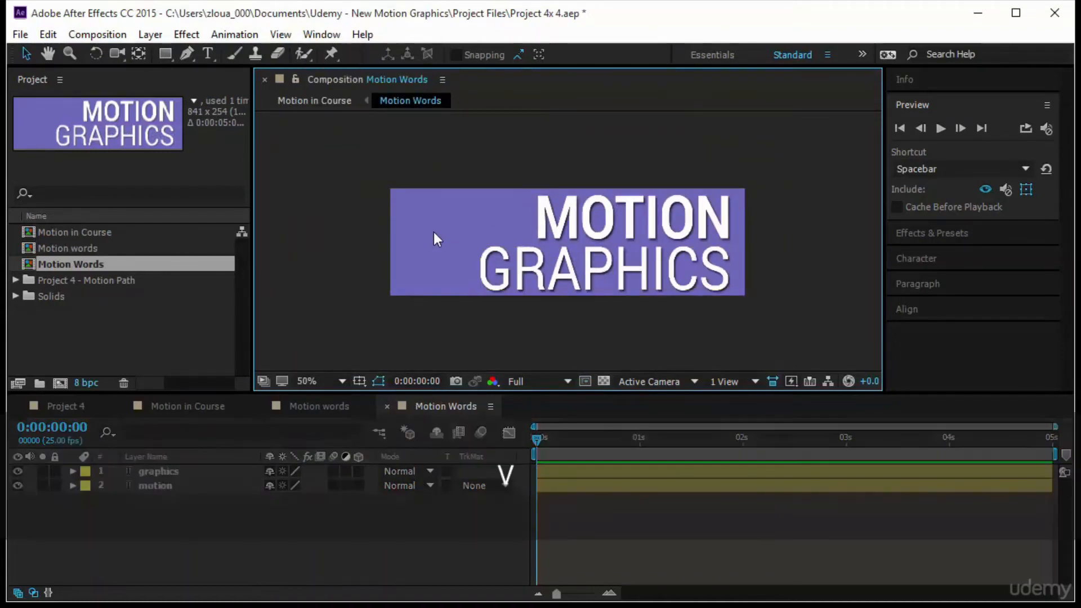
left_click_drag(199, 509, 200, 461)
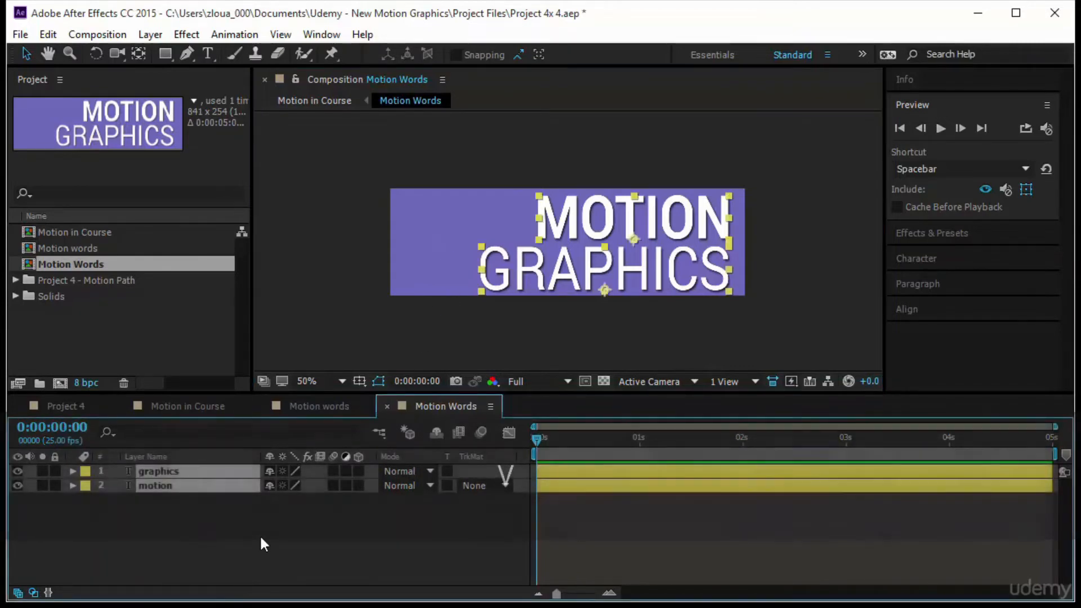
key("p")
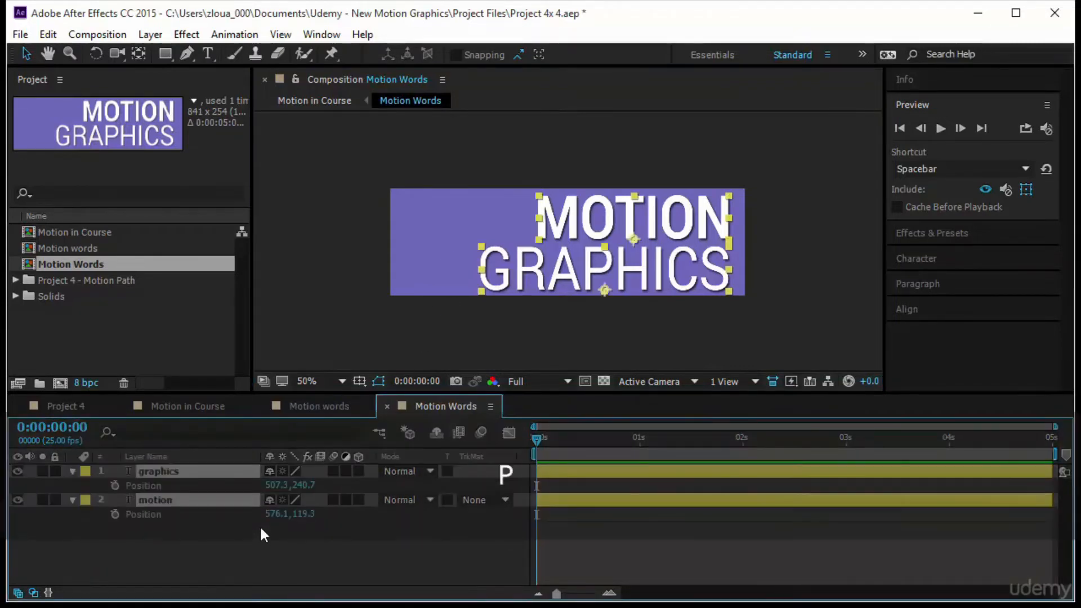
left_click_drag(537, 441, 596, 445)
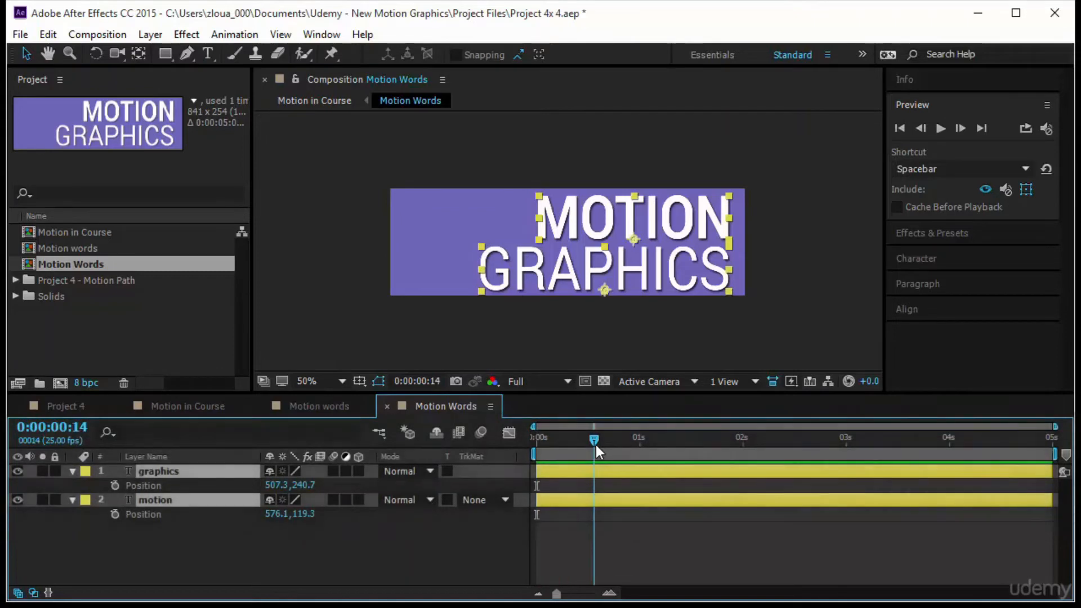
left_click(115, 485)
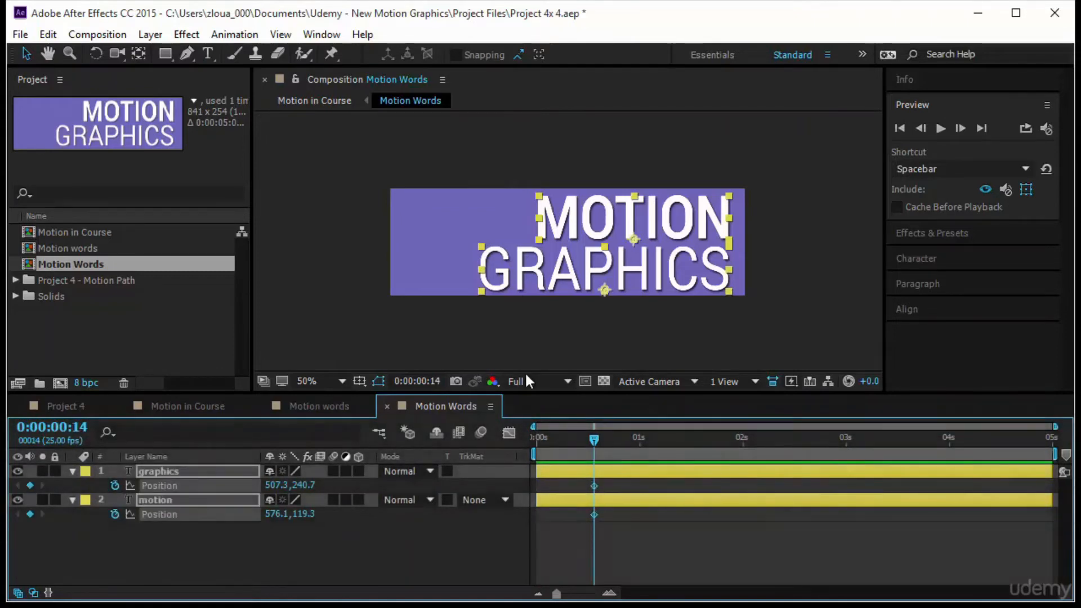
At 0:00:00:00, move both words horizontally out past the composition's right edge, with MOTION's left edge aligned to GRAPHICS
left_click_drag(591, 435, 489, 443)
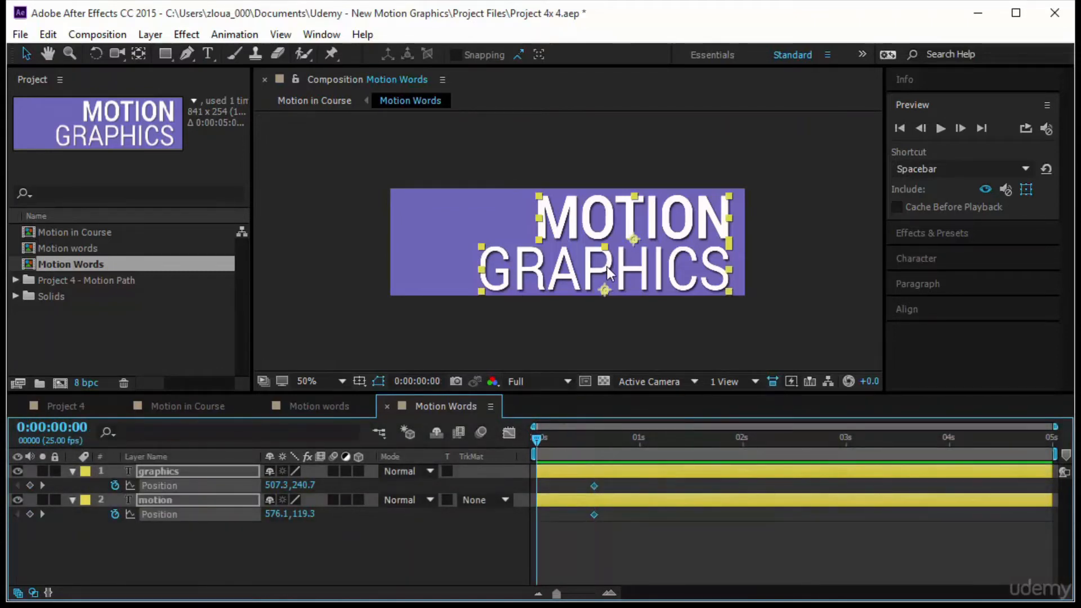
left_click_drag(607, 267, 889, 265)
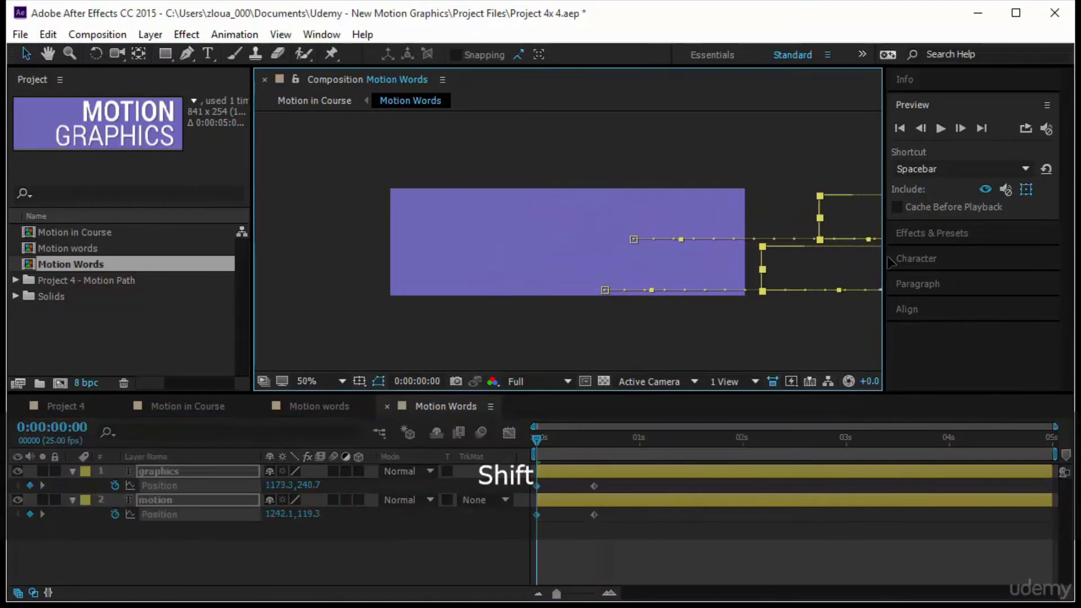
left_click(823, 338)
left_click_drag(837, 211, 779, 217)
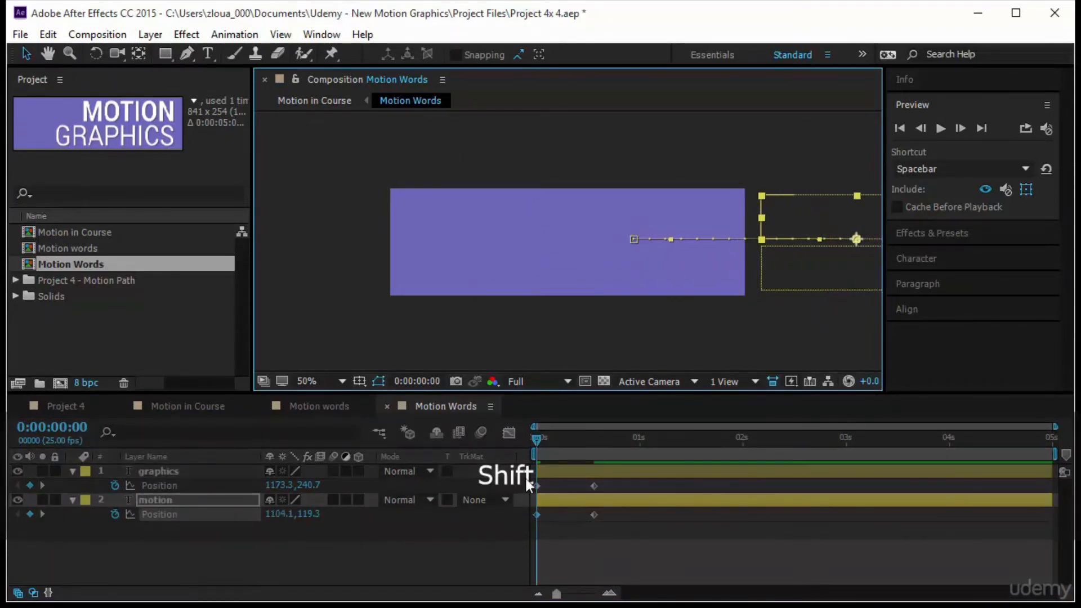
Apply Easy Ease to all Position keyframes of the graphics and motion layers
left_click_drag(550, 440, 609, 462)
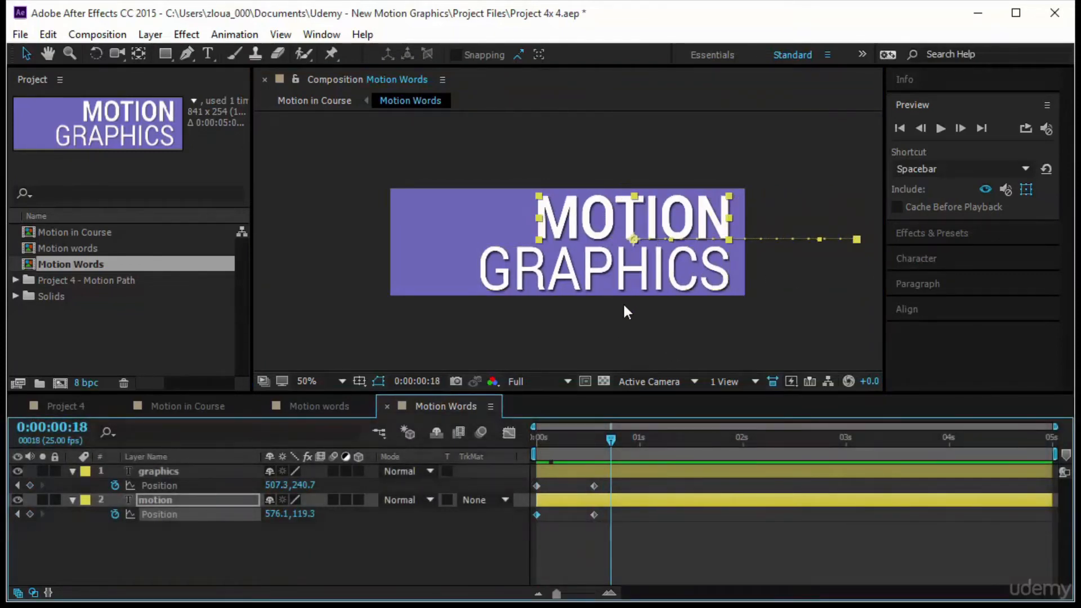
left_click_drag(698, 554, 532, 478)
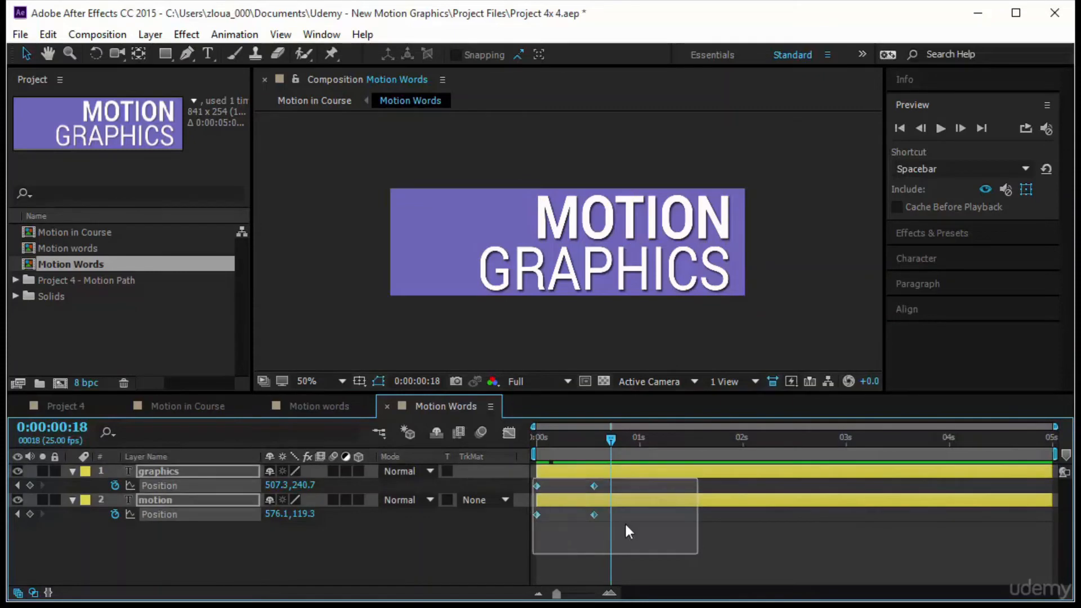
key("F9")
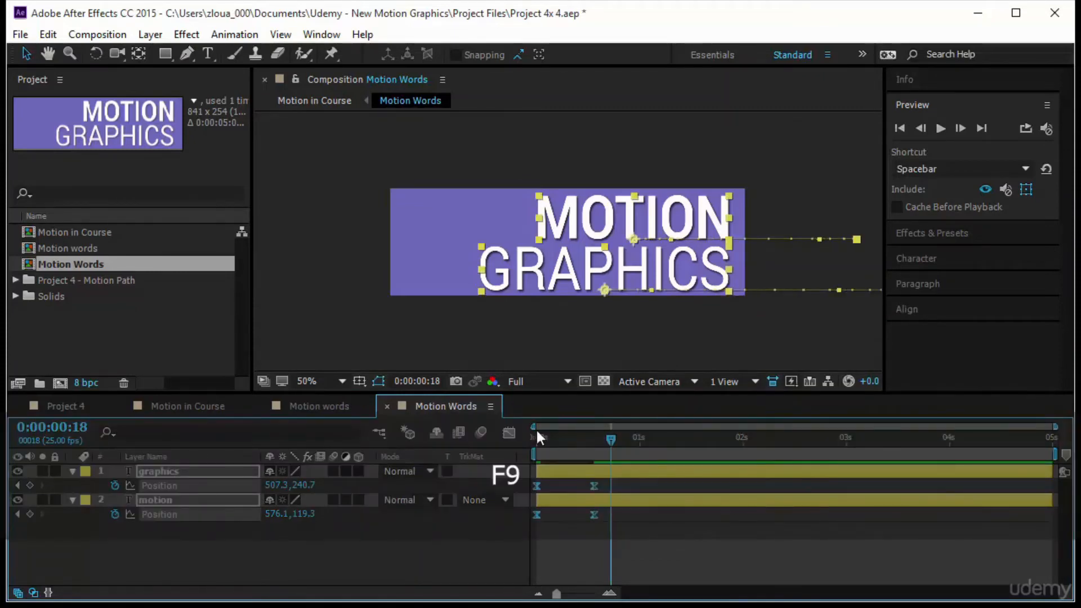
In the speed graph, shape both words' motion to start fast and slow down gradually, with end keyframes at about 1.3 seconds
left_click(509, 433)
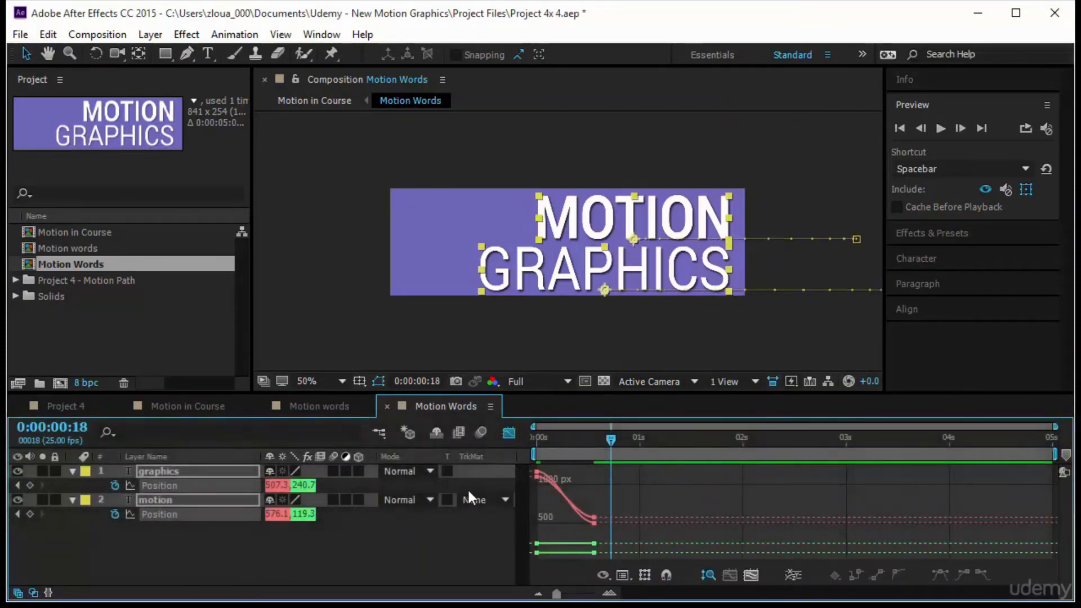
left_click(625, 575)
left_click(682, 415)
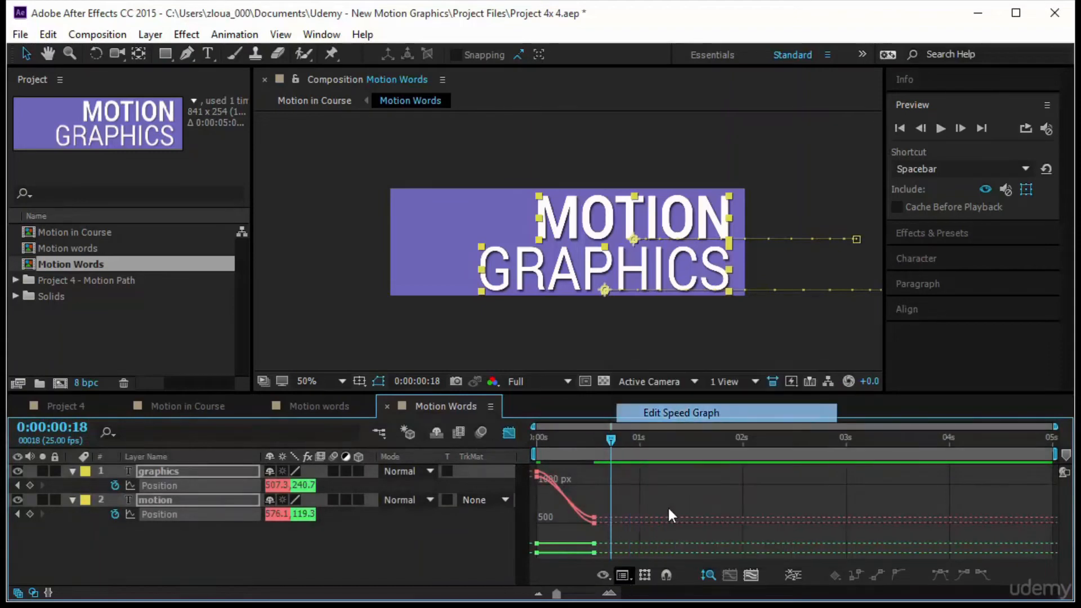
left_click_drag(623, 539, 530, 553)
left_click_drag(612, 538, 672, 552)
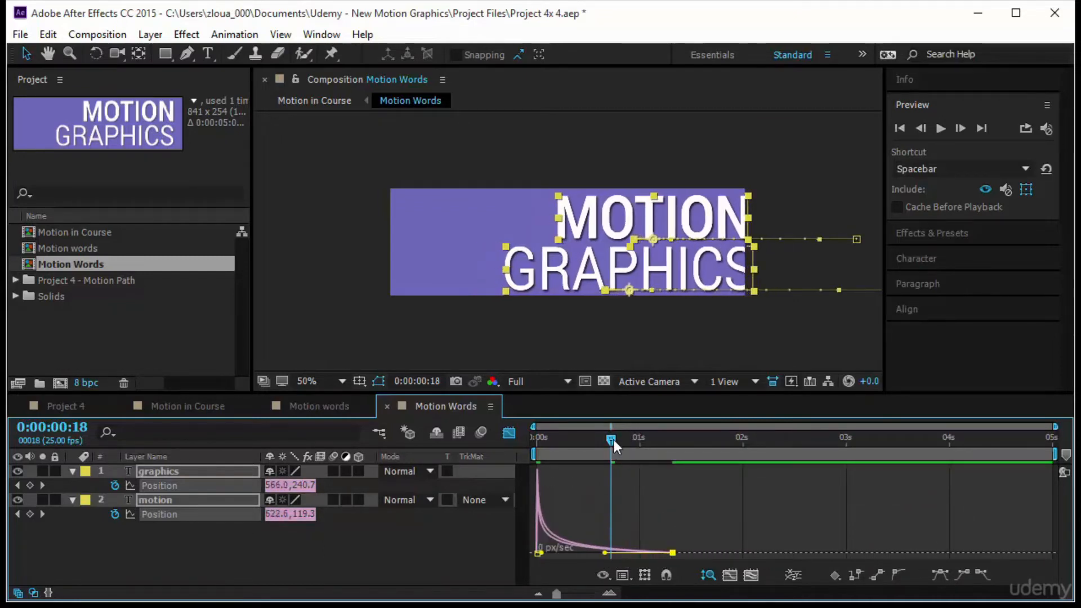
Preview the words' slide-in animation from the start
left_click_drag(611, 439, 586, 439)
key("Home")
left_click(940, 128)
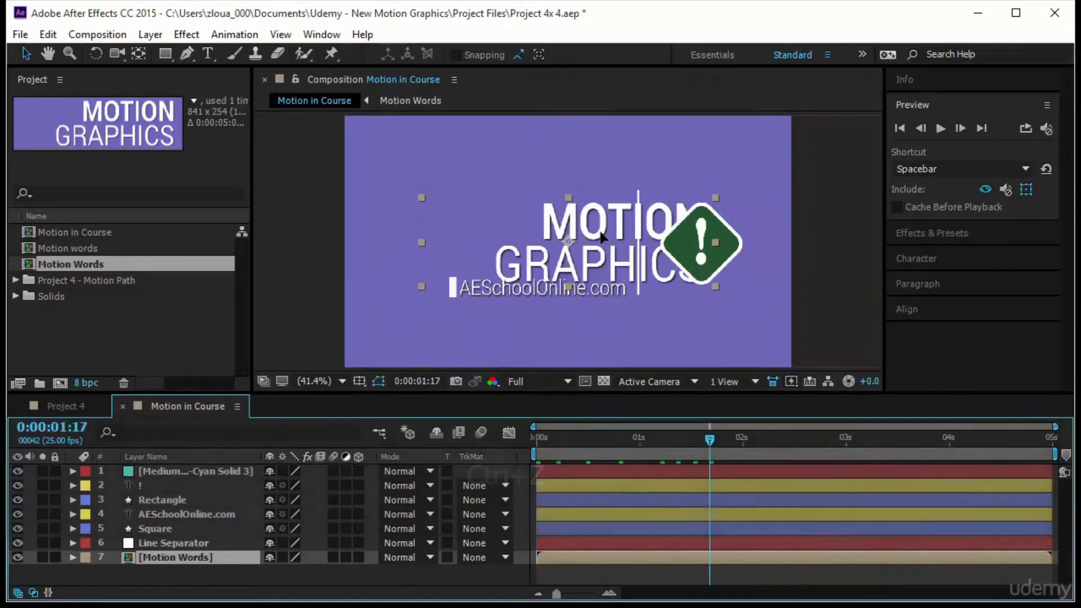
In Motion in Course, reposition the Motion Words layer above the website text and nudge its right edge onto the line separator
left_click_drag(594, 232, 525, 224)
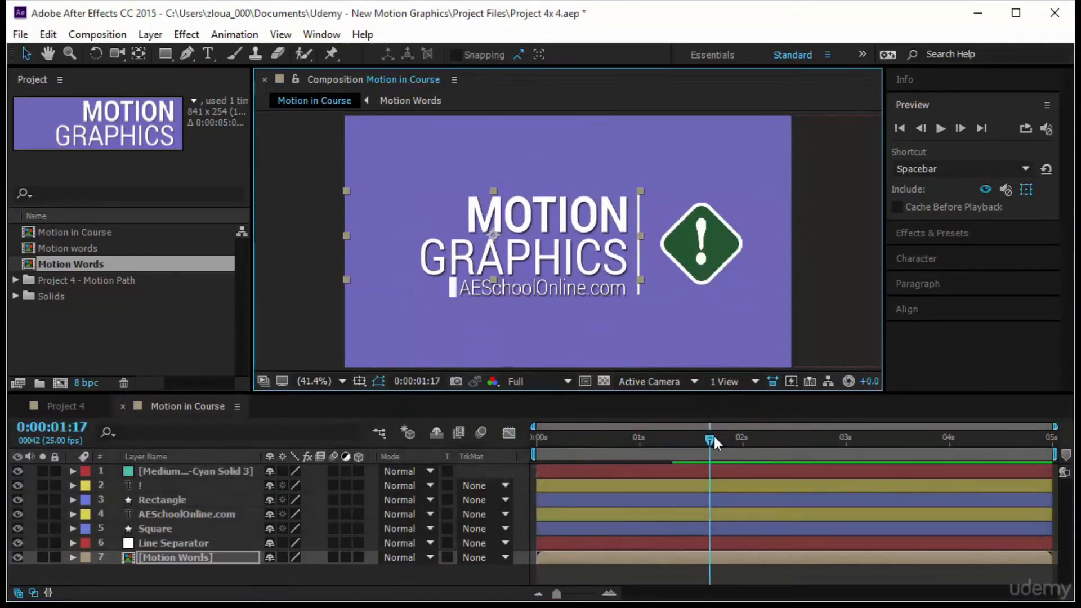
left_click_drag(710, 438, 580, 449)
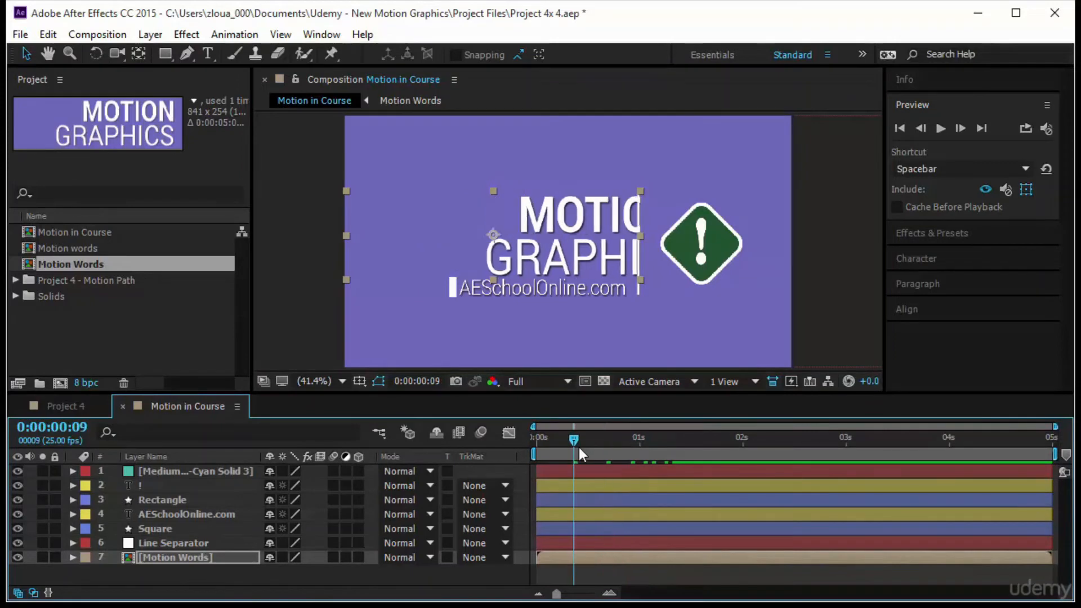
key("Left")
key("Left")
key("Left")
key("Left")
key("Left")
key("Left")
key("Left")
key("Left")
key("Left")
key("Left")
key("Left")
key("Left")
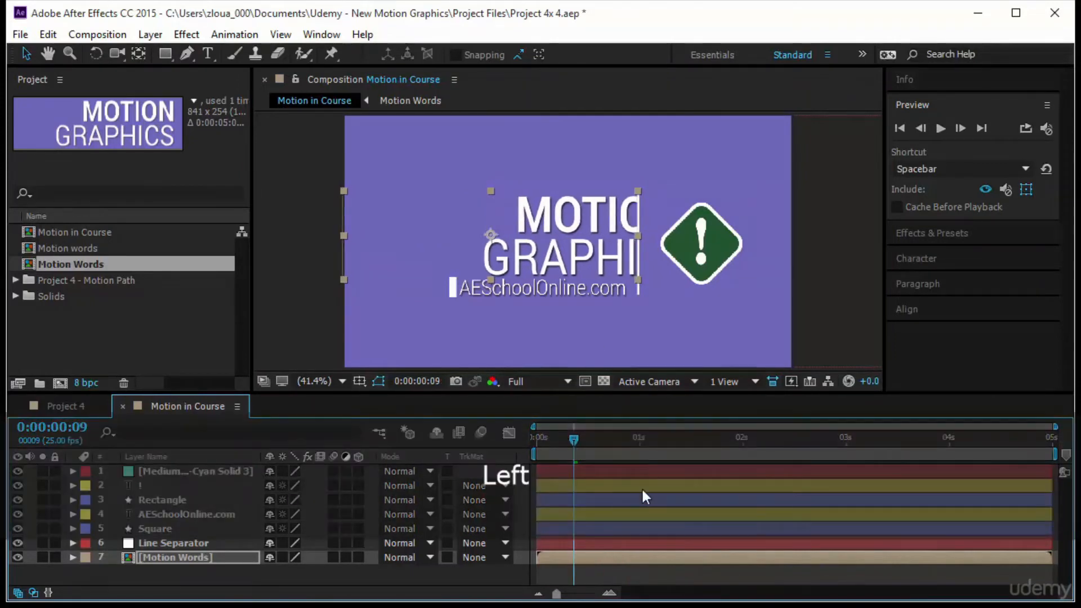
Add Position, Scale and Rotation keyframes to the Rectangle layer at 0:00:00:15
left_click_drag(568, 444, 720, 488)
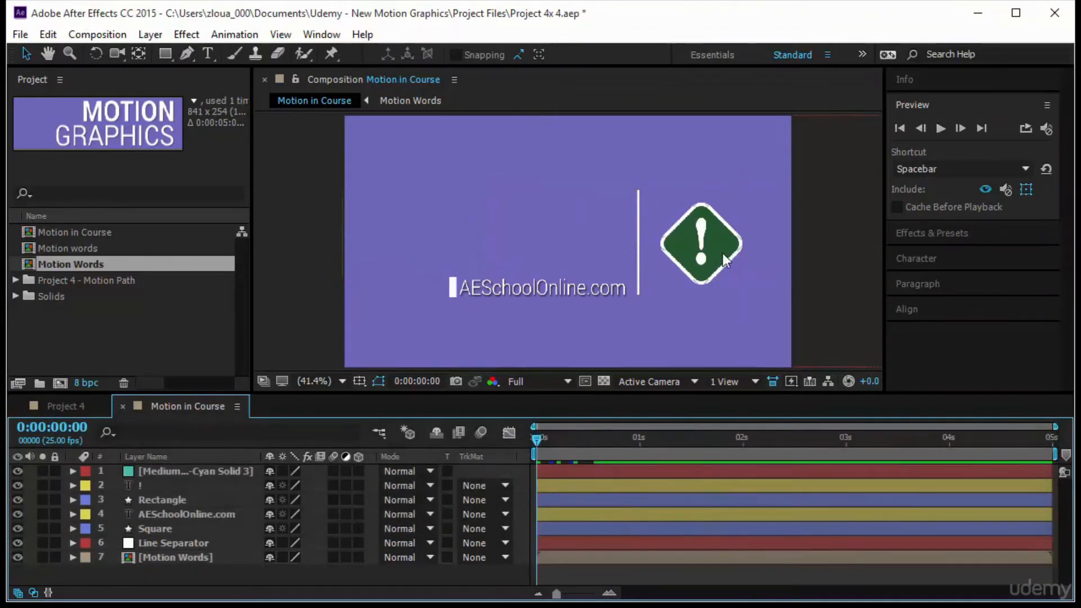
left_click(665, 248)
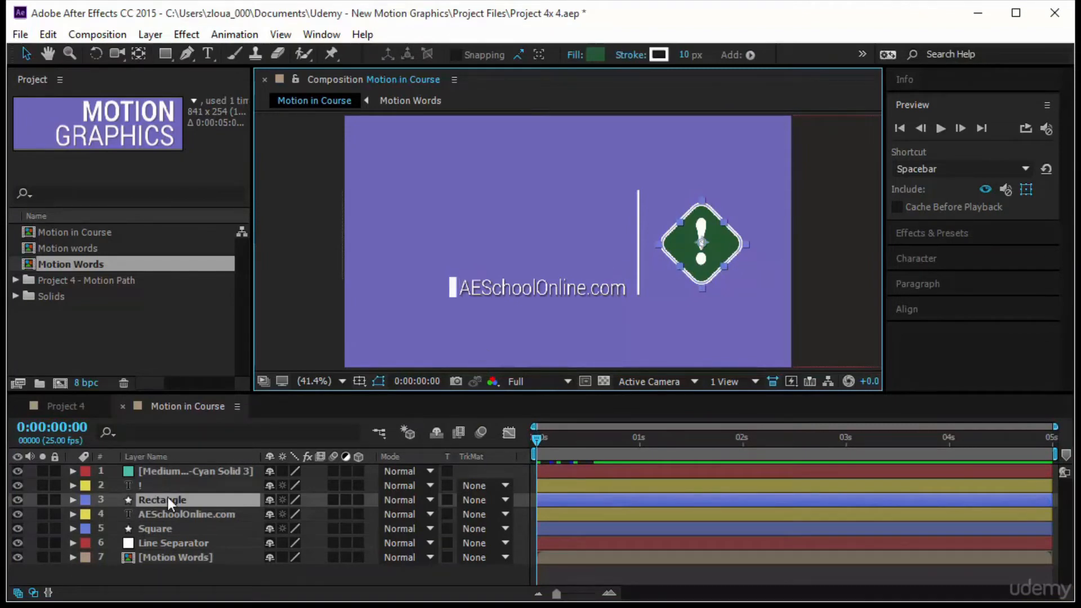
key("p")
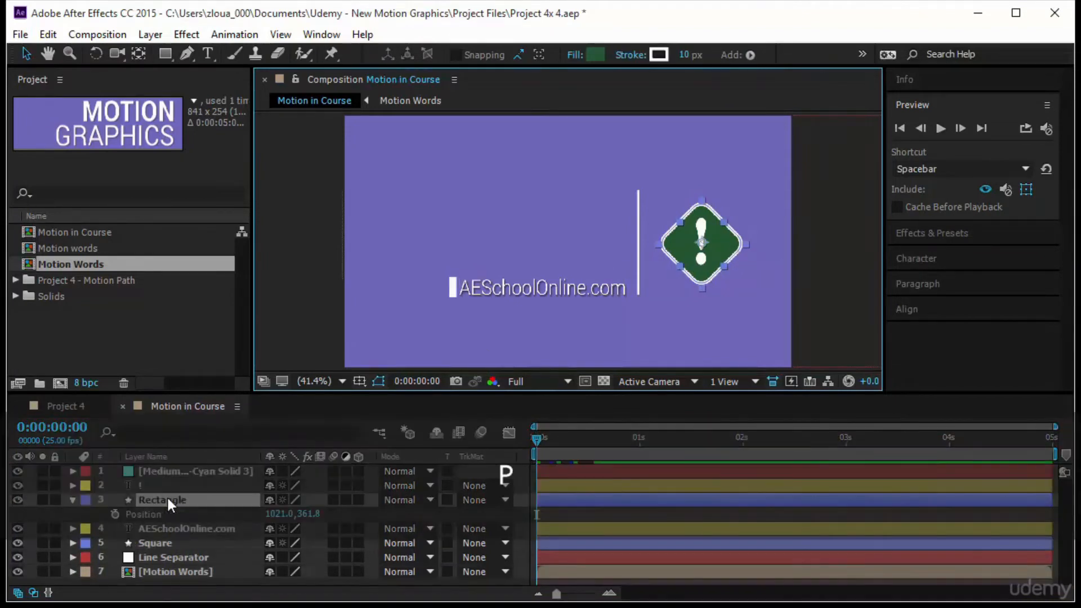
key("shift+r")
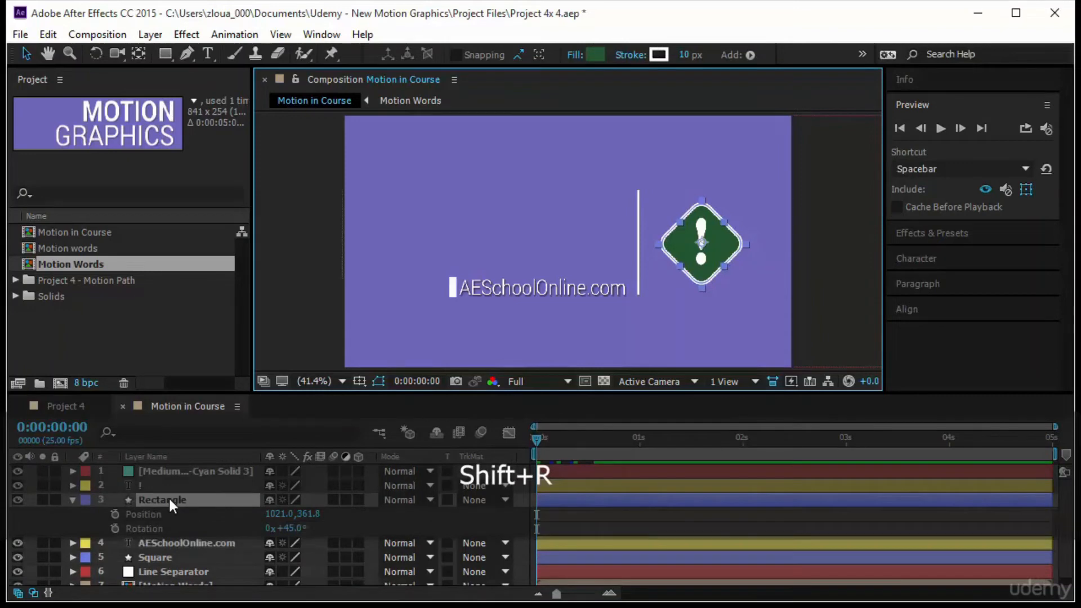
key("shift+s")
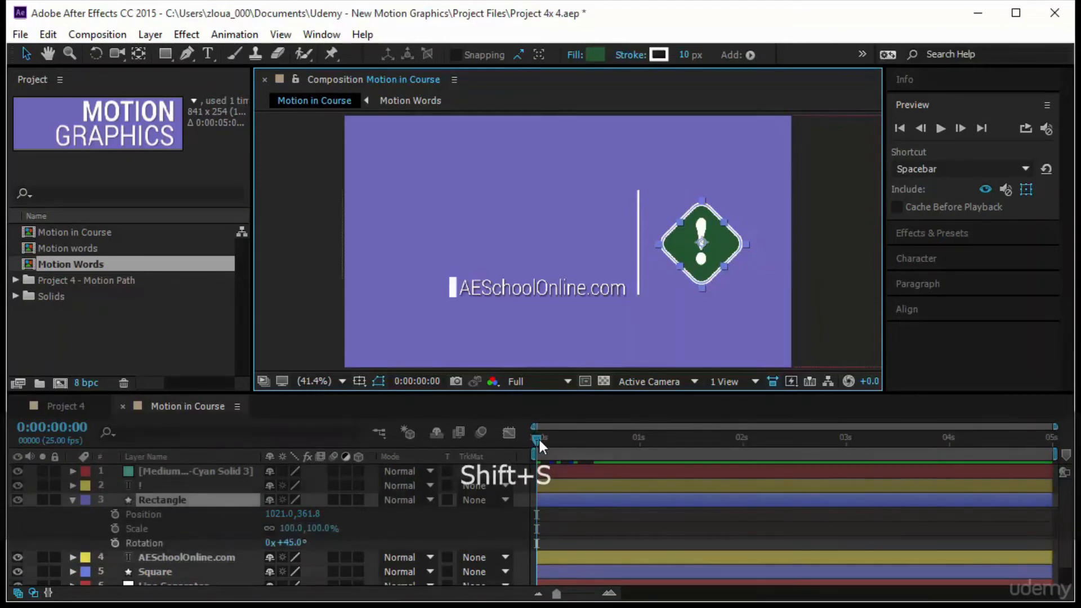
left_click_drag(538, 438, 599, 443)
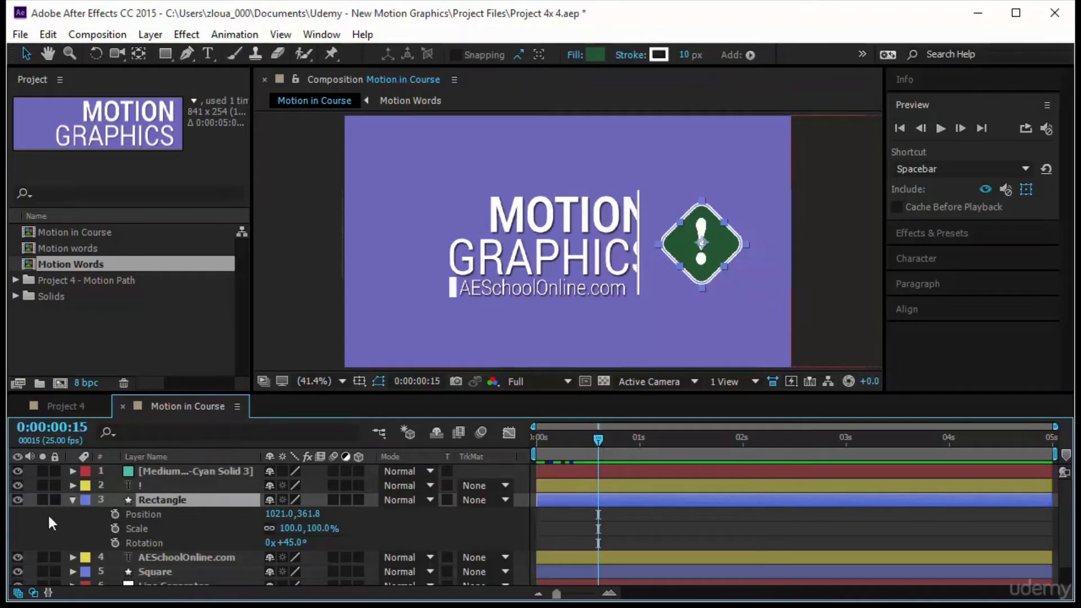
left_click(114, 515)
left_click(115, 528)
left_click(116, 543)
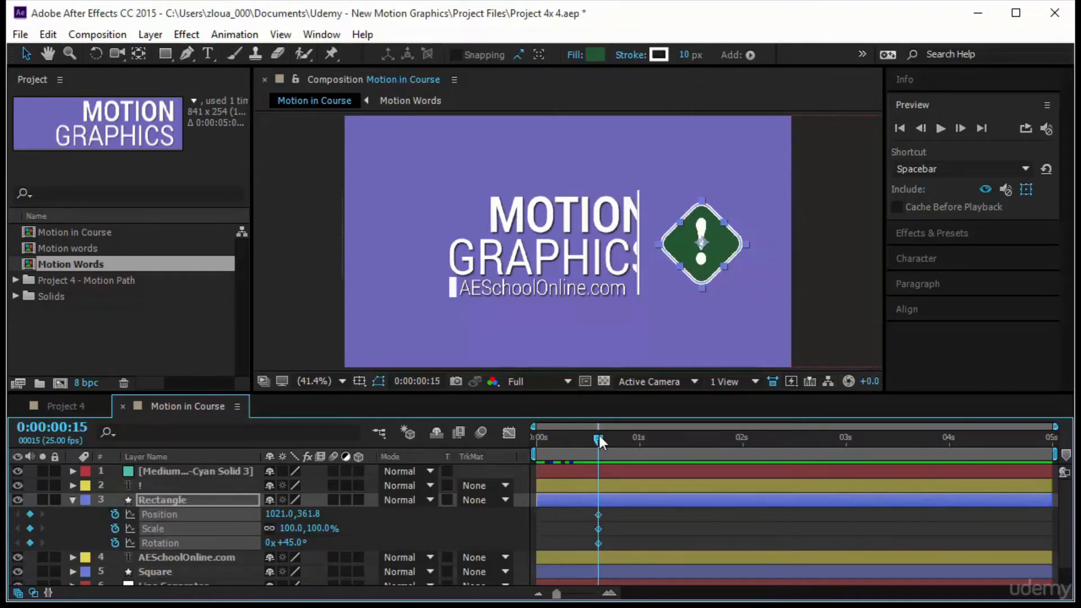
At the start of the composition, move the diamond horizontally beyond the frame's right edge and set its Rotation to 1x+45°
key("Home")
left_click_drag(718, 244, 859, 244)
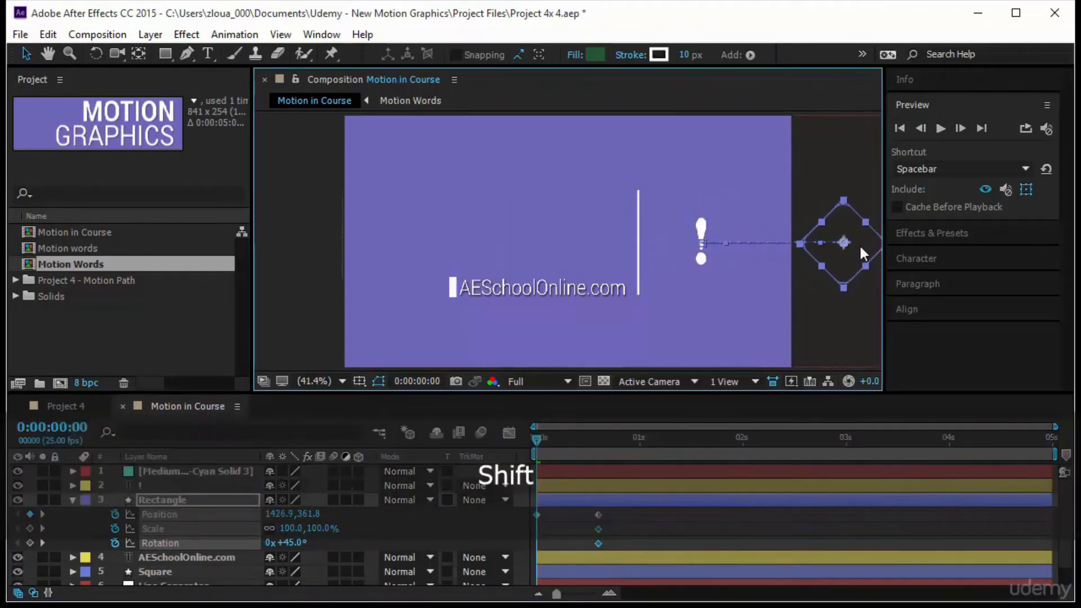
left_click(279, 542)
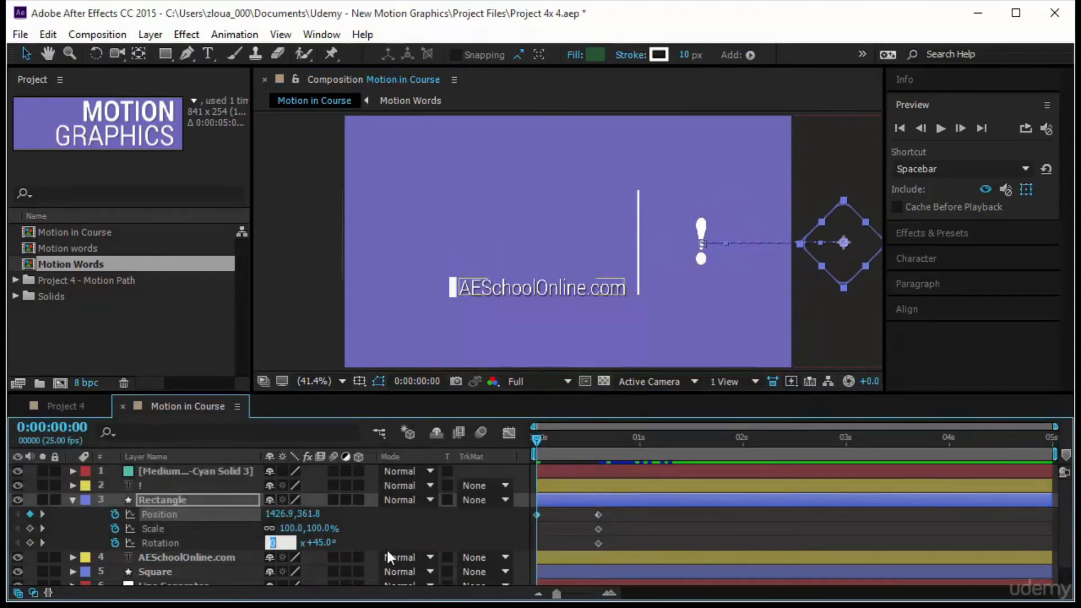
type("1")
key("Return")
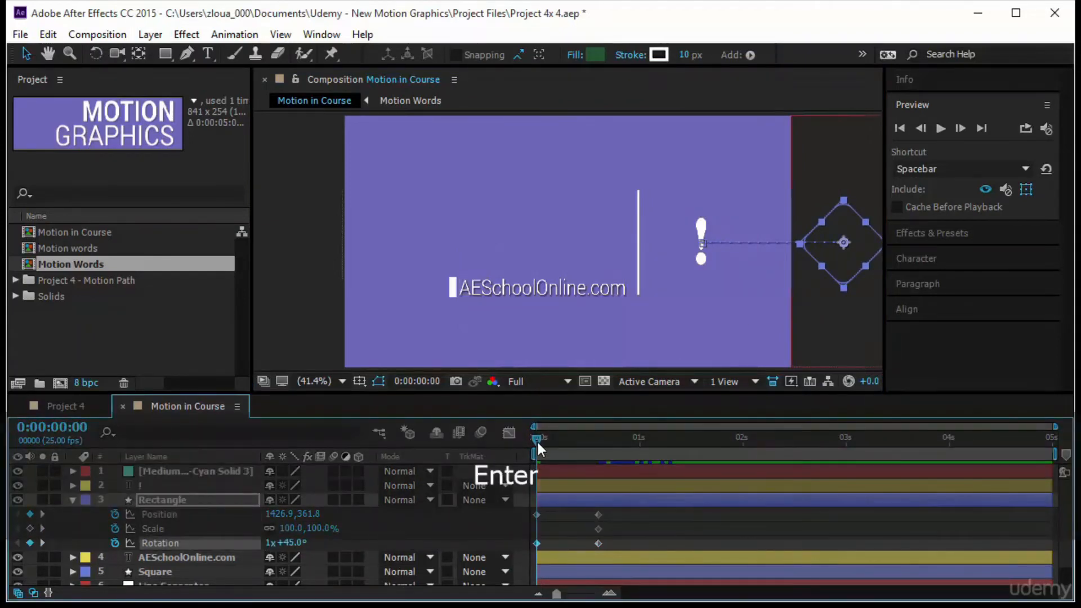
left_click_drag(549, 445, 530, 468)
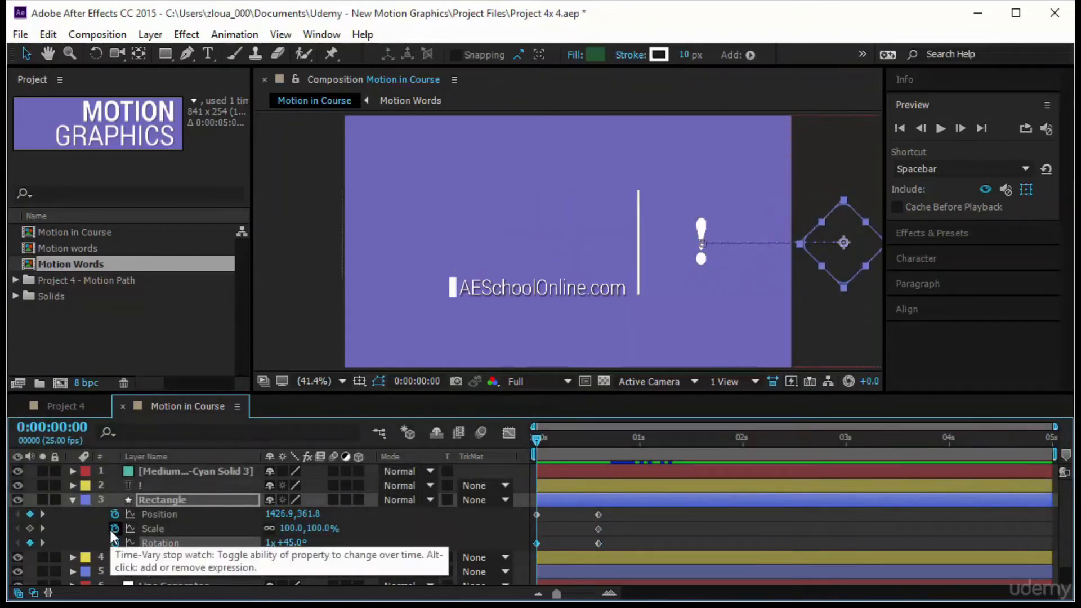
Set the diamond's starting Scale to 50% at frame 0 and check its entrance motion
left_click(291, 529)
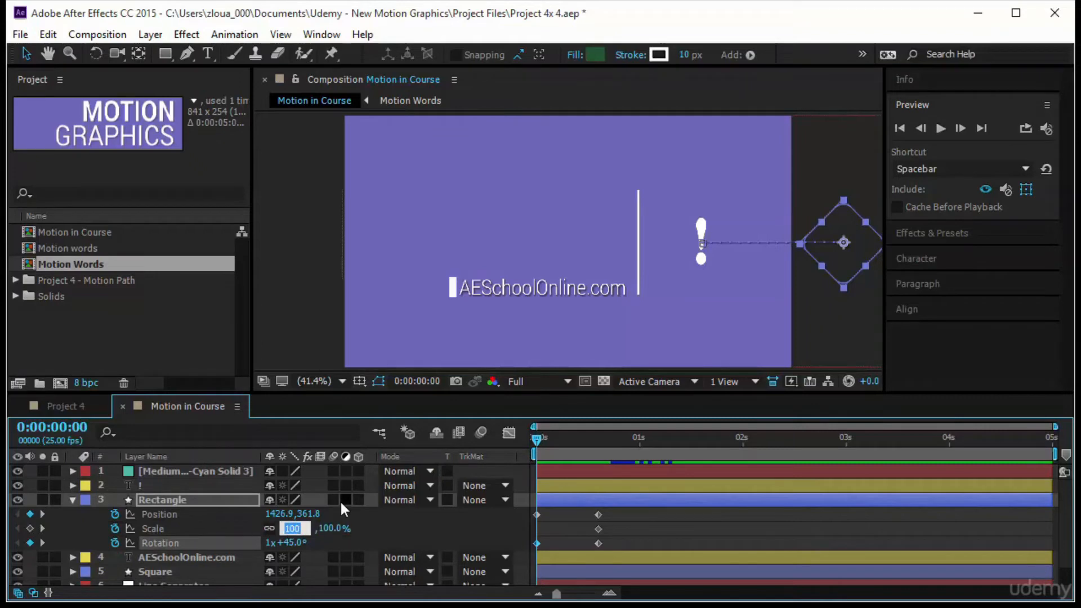
type("50")
key("Return")
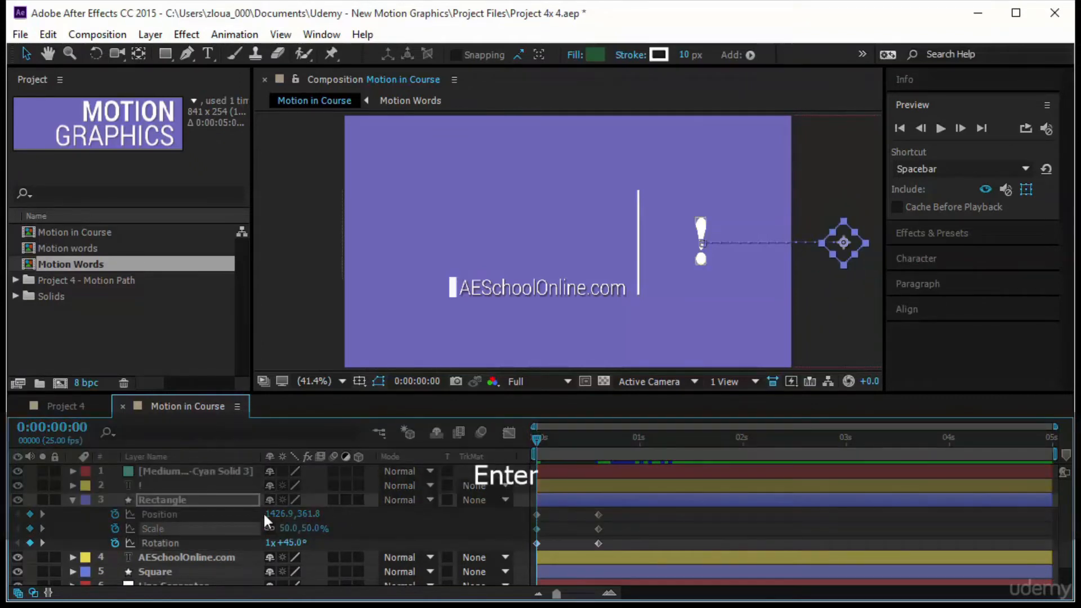
key("k")
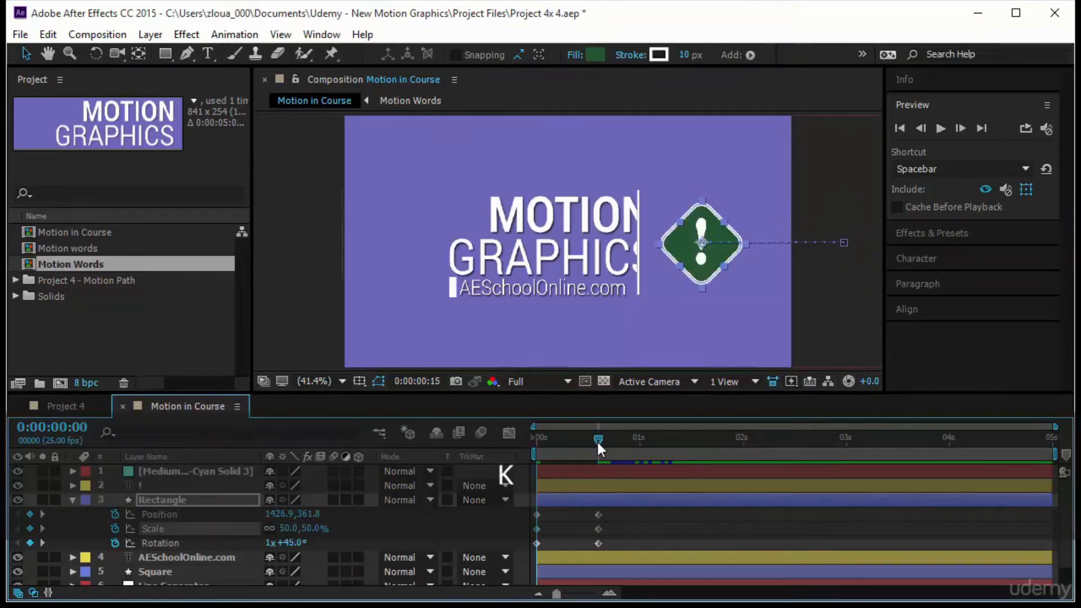
mouse_move(597, 442)
left_mouse_down()
mouse_move(610, 441)
mouse_move(586, 456)
left_mouse_up()
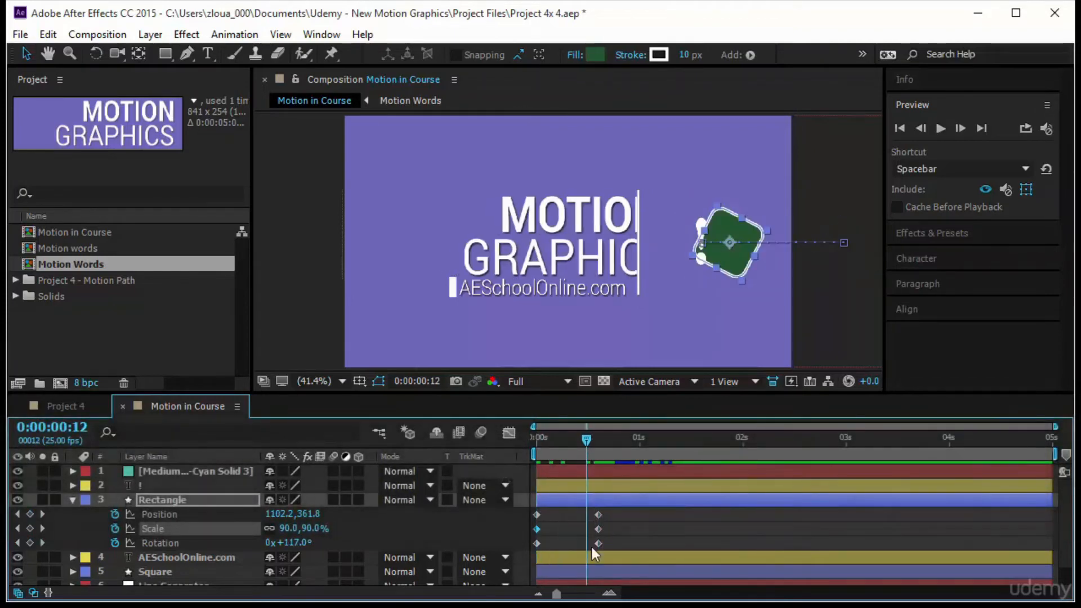
Apply Easy Ease to all Position, Scale and Rotation keyframes of the Rectangle layer and open their graphs
left_click_drag(618, 513, 511, 545)
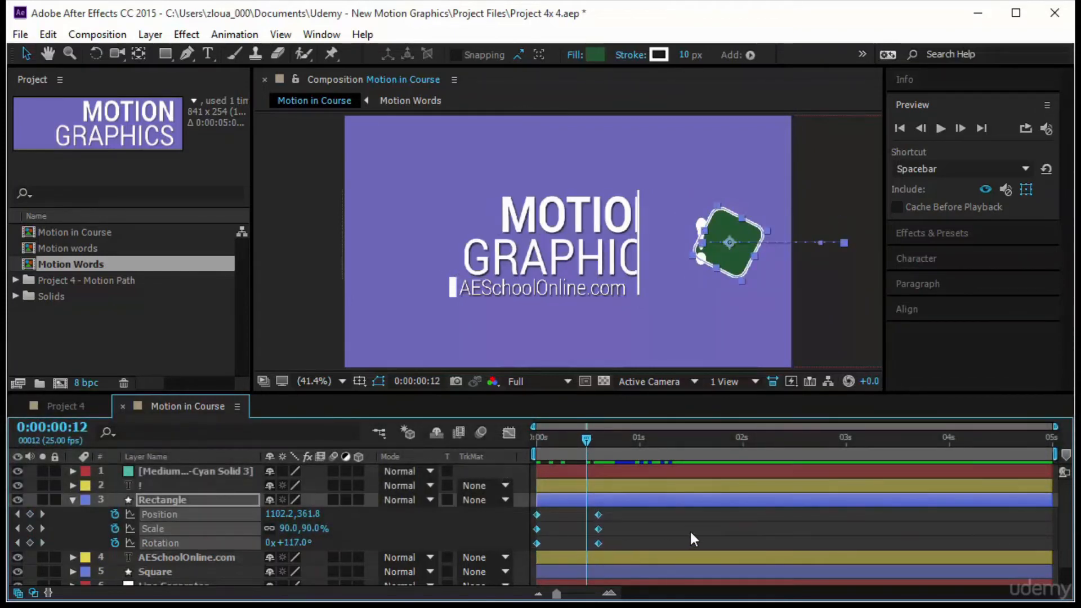
key("F9")
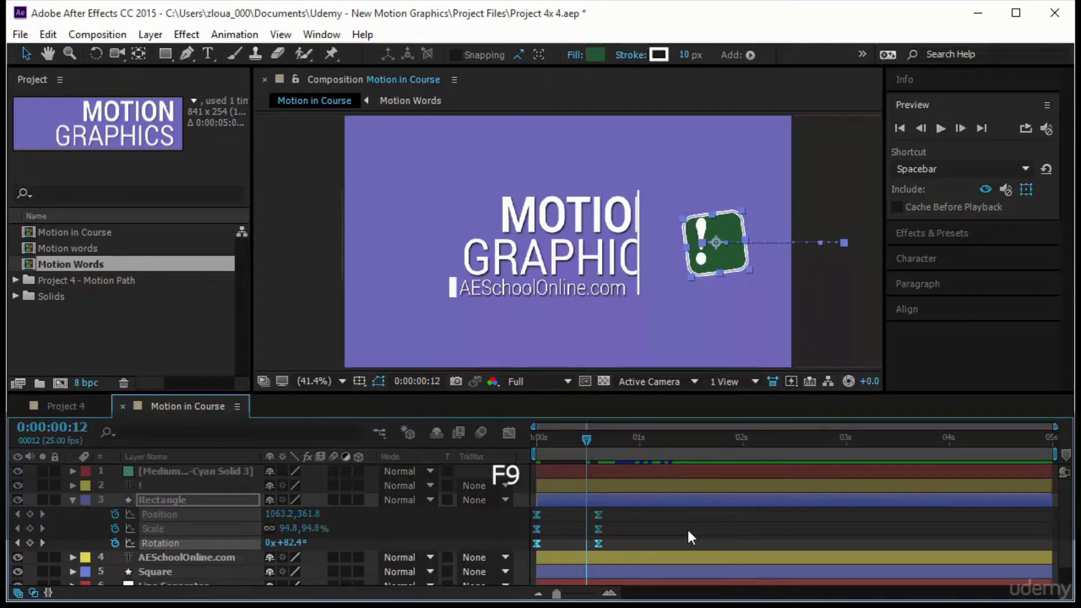
left_click(508, 430)
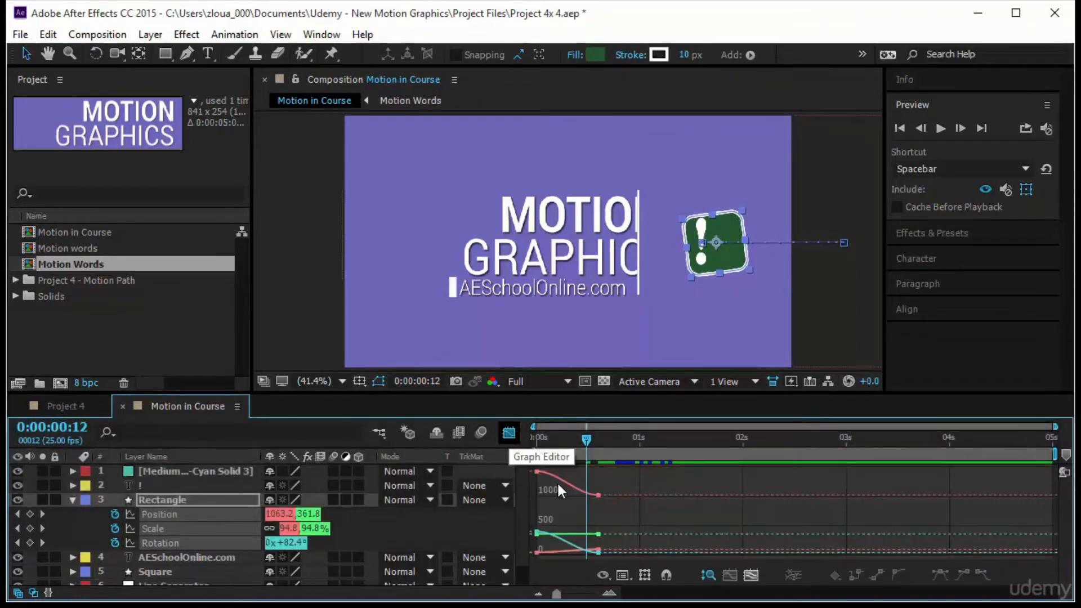
Examine the graph display options and the Rectangle's Scale, Position and Rotation value graphs one at a time
left_click(398, 538)
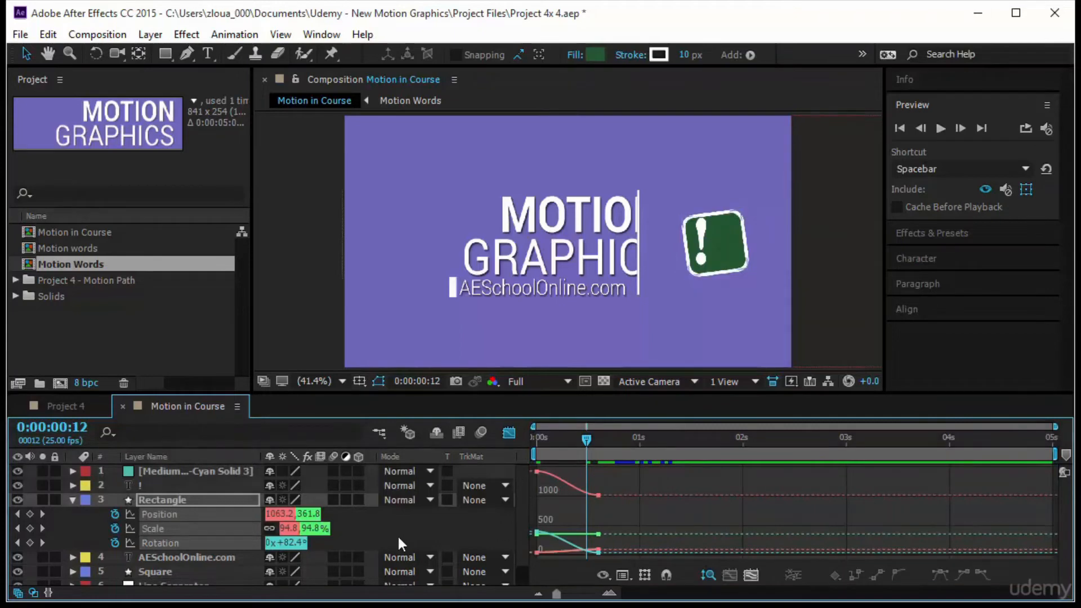
left_click(622, 575)
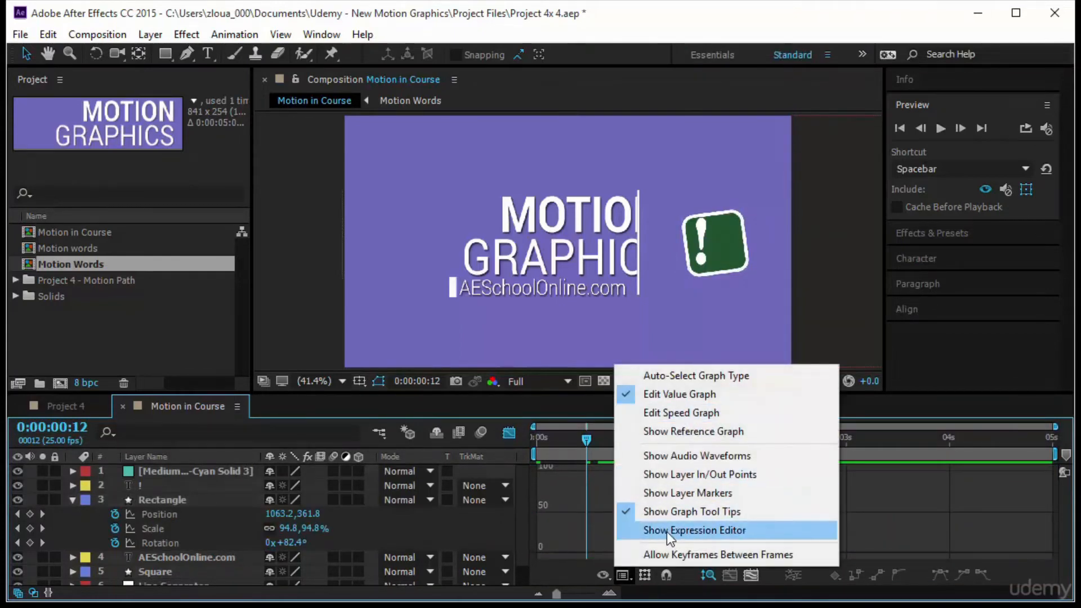
left_click(602, 575)
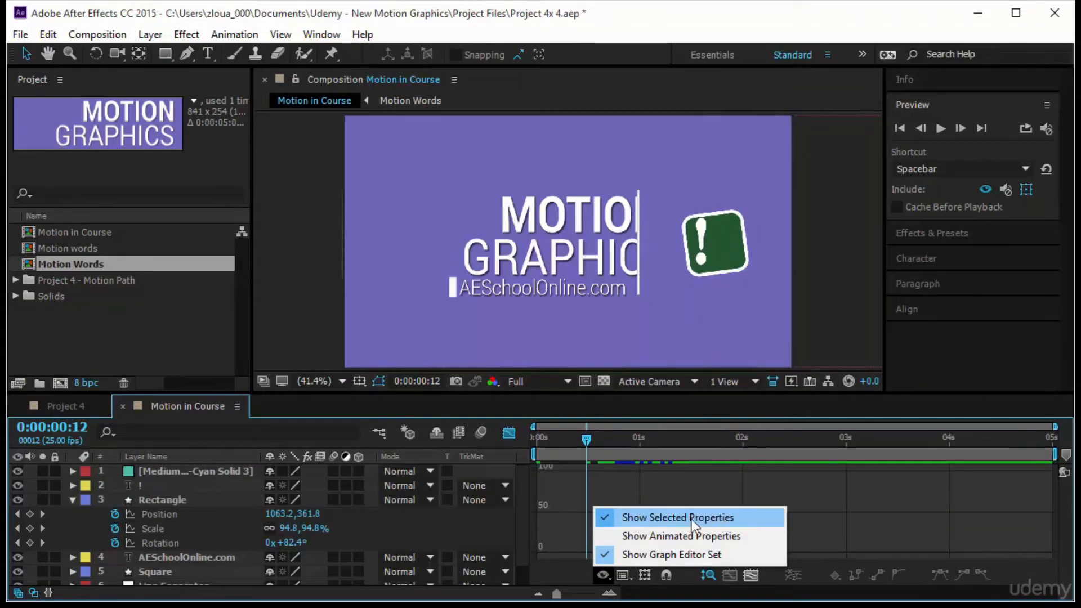
left_click(181, 529)
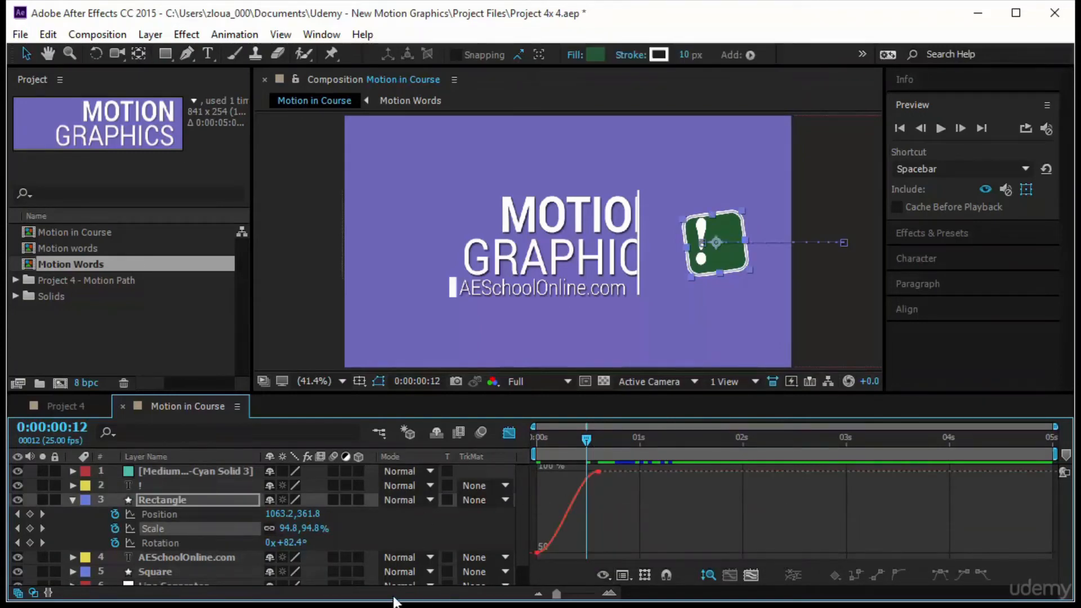
left_click(194, 514)
left_click(159, 543)
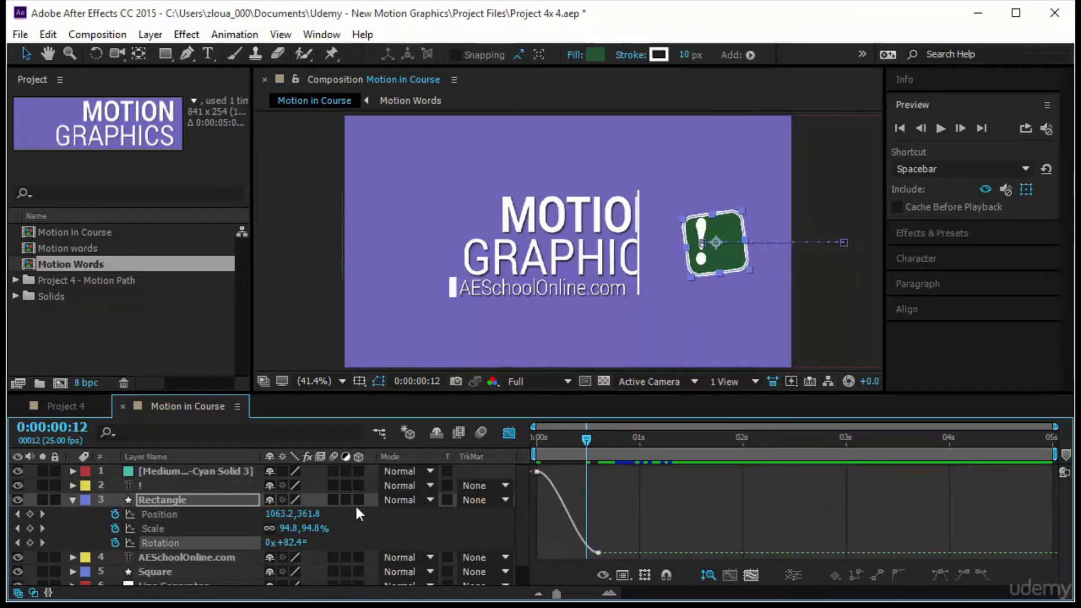
Show the graphs of all animated properties together, and restore the display to selected properties only
left_click(601, 574)
left_click(637, 536)
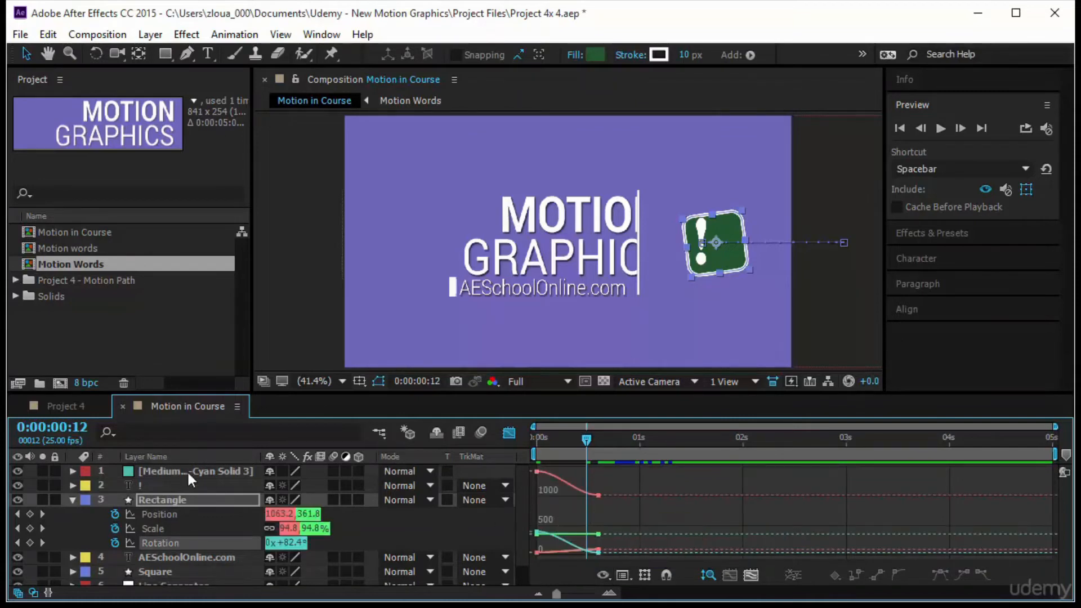
left_click(379, 517)
left_click(164, 513)
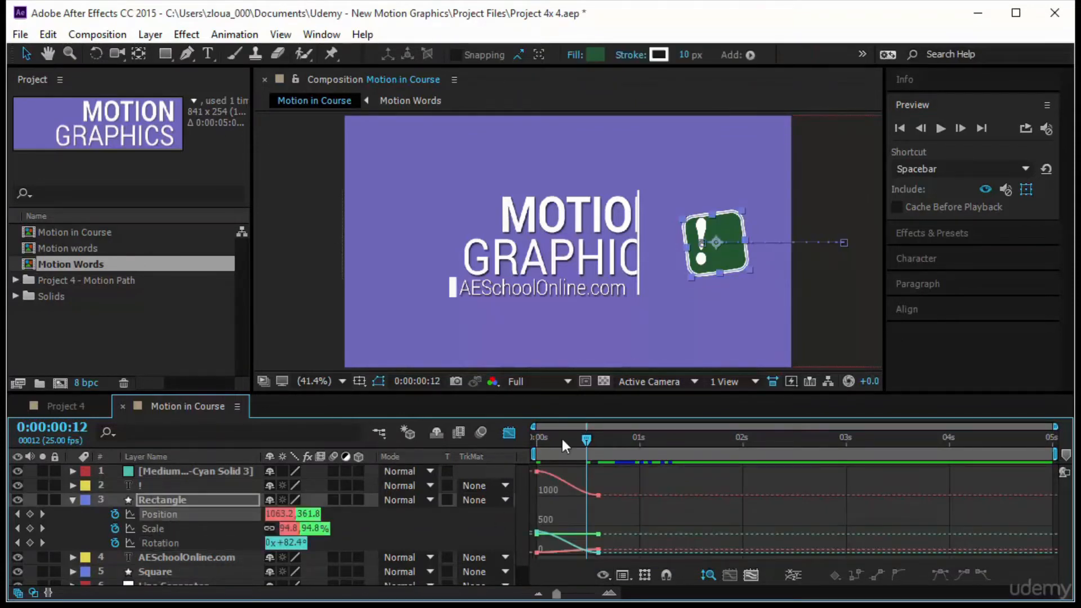
left_click(603, 574)
left_click(640, 538)
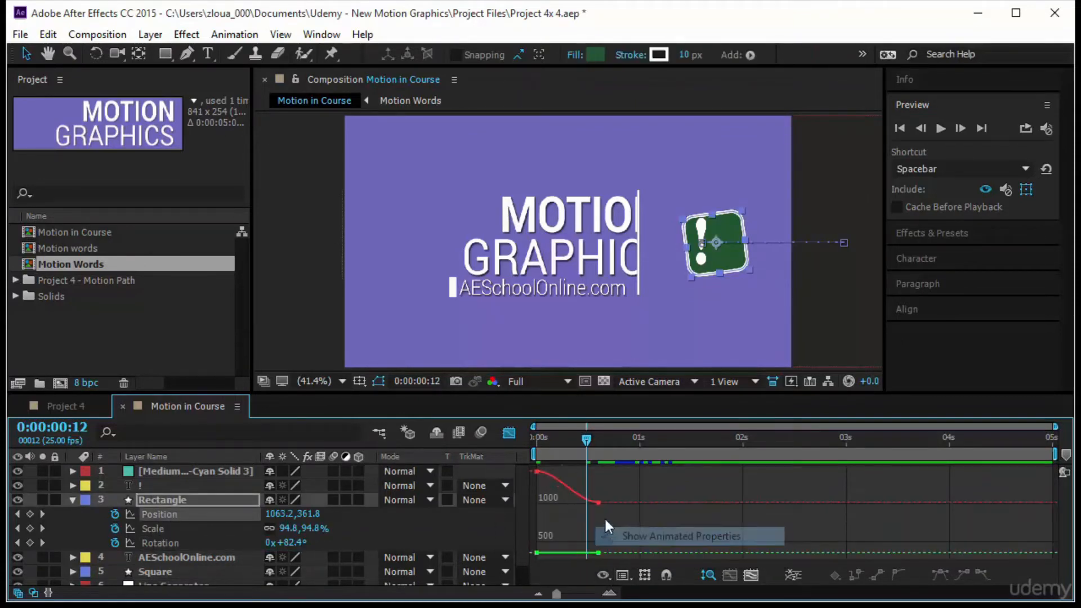
Pull the end keyframe's handle of the Rectangle's Scale curve upward so the scale overshoots 100% before settling
left_click(218, 532)
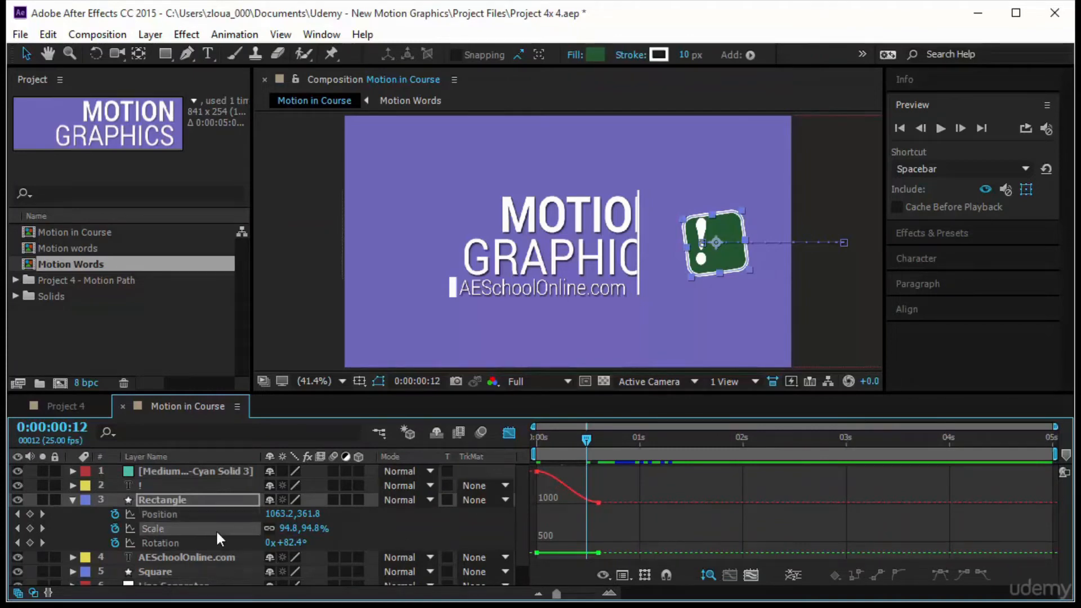
left_click(598, 471)
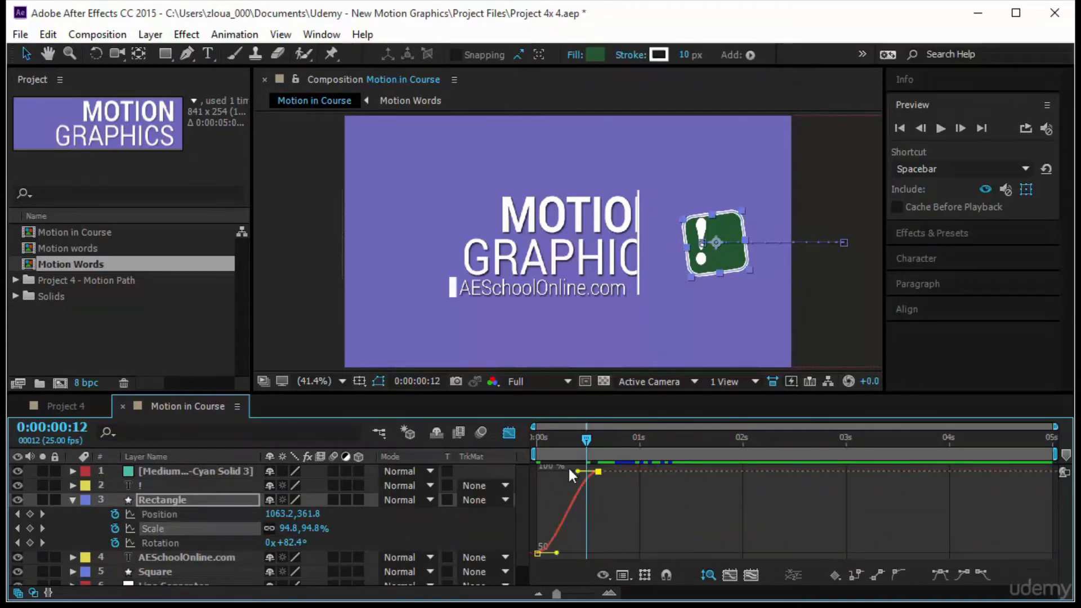
left_click_drag(578, 471, 575, 460)
Preview the diamond's entrance with the scale overshoot from the start and return to frame 0
left_click_drag(574, 451, 531, 459)
key("space")
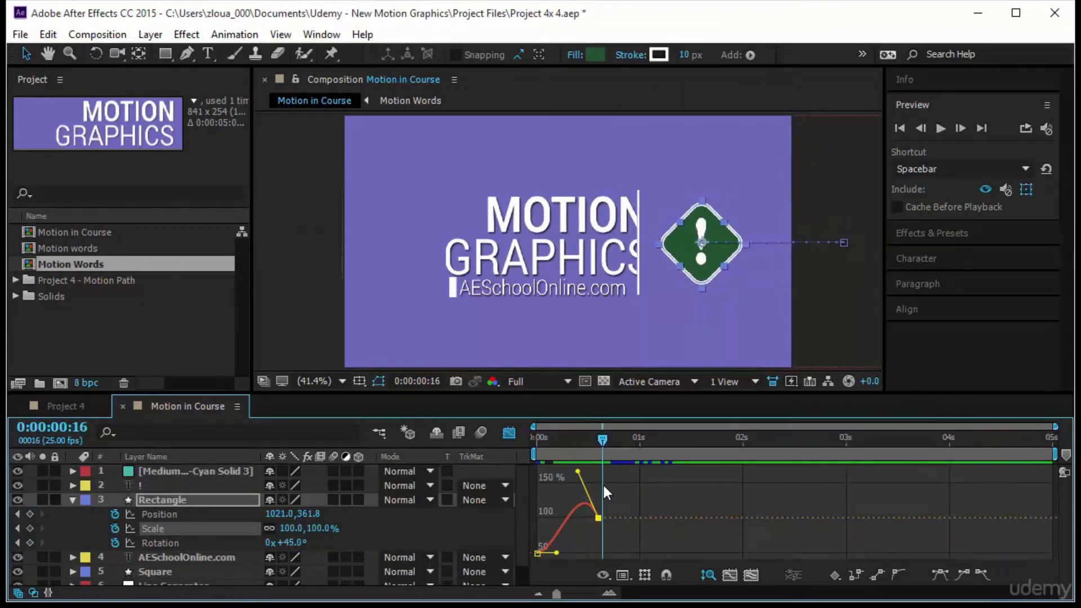
key("space")
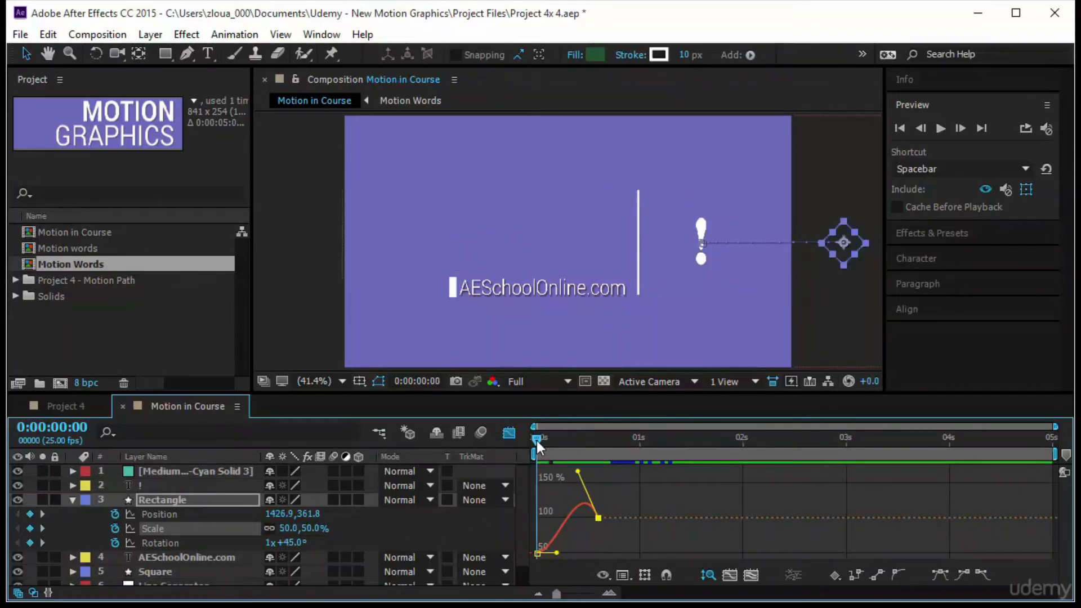
key("space")
key("space")
left_click(940, 128)
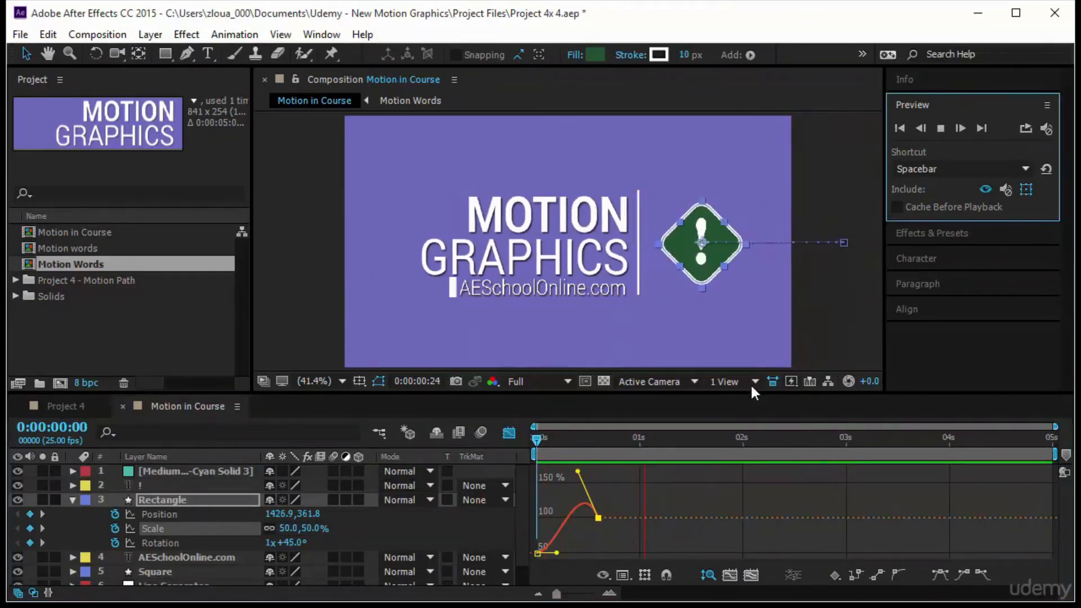
left_click(539, 441)
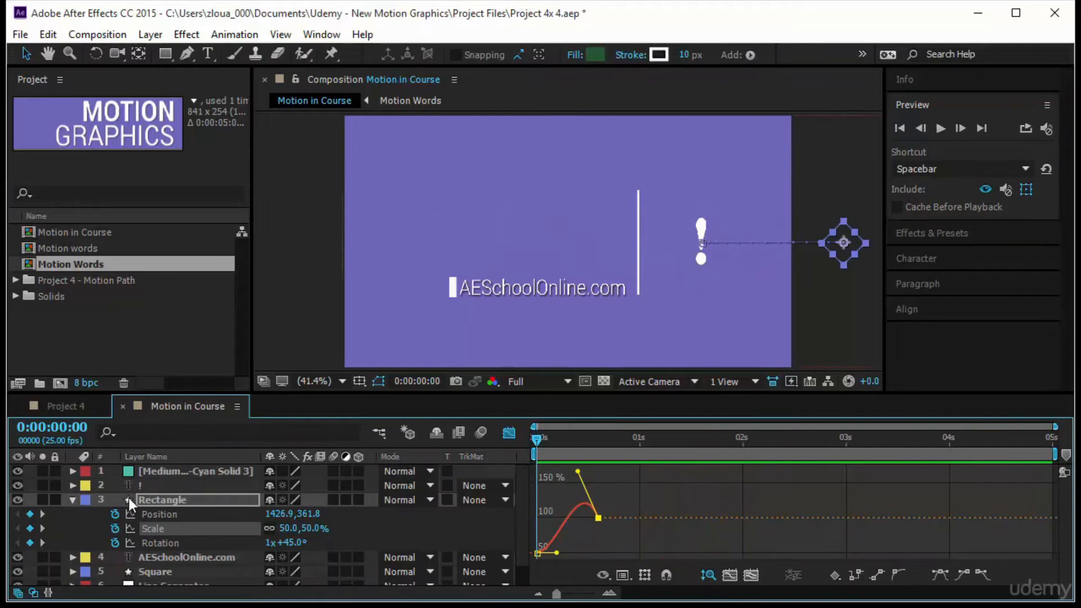
Close the graph display and start the exclamation mark's Scale animation with a 0% keyframe at frame 0
left_click(73, 499)
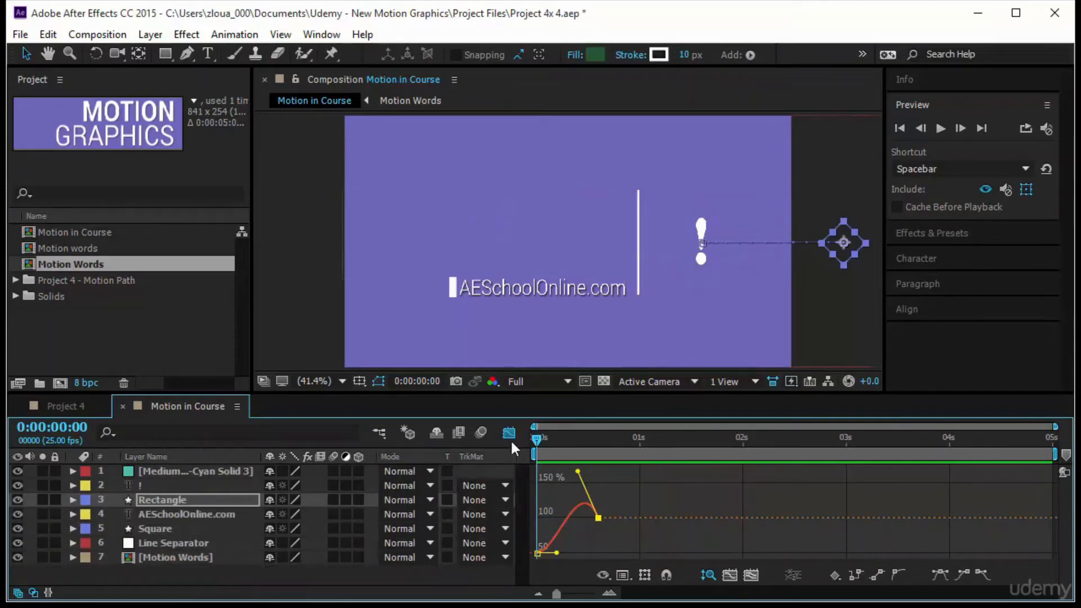
key("shift+F3")
left_click(704, 221)
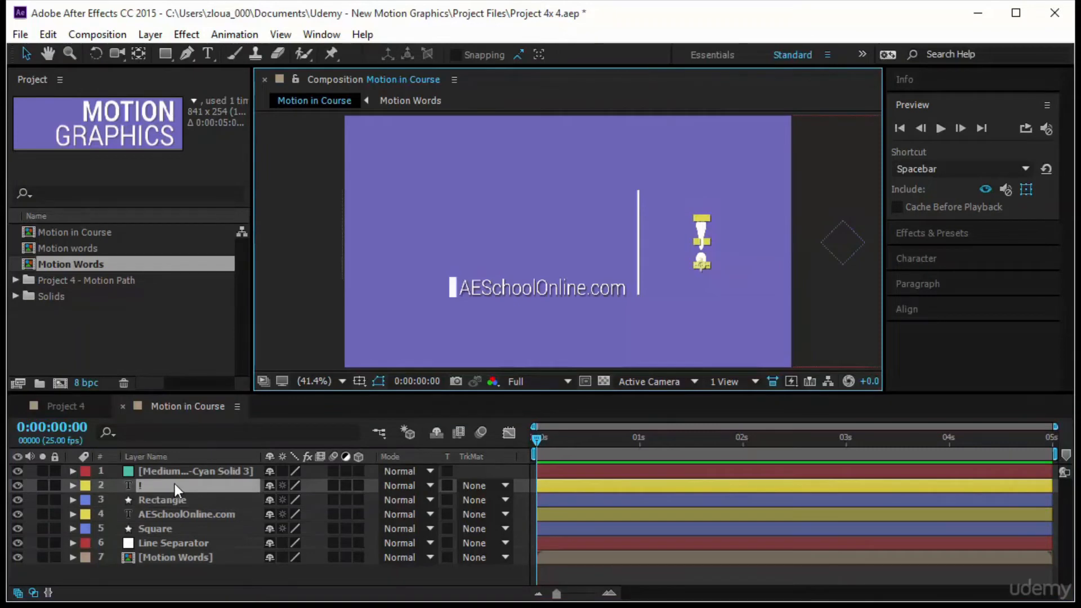
key("s")
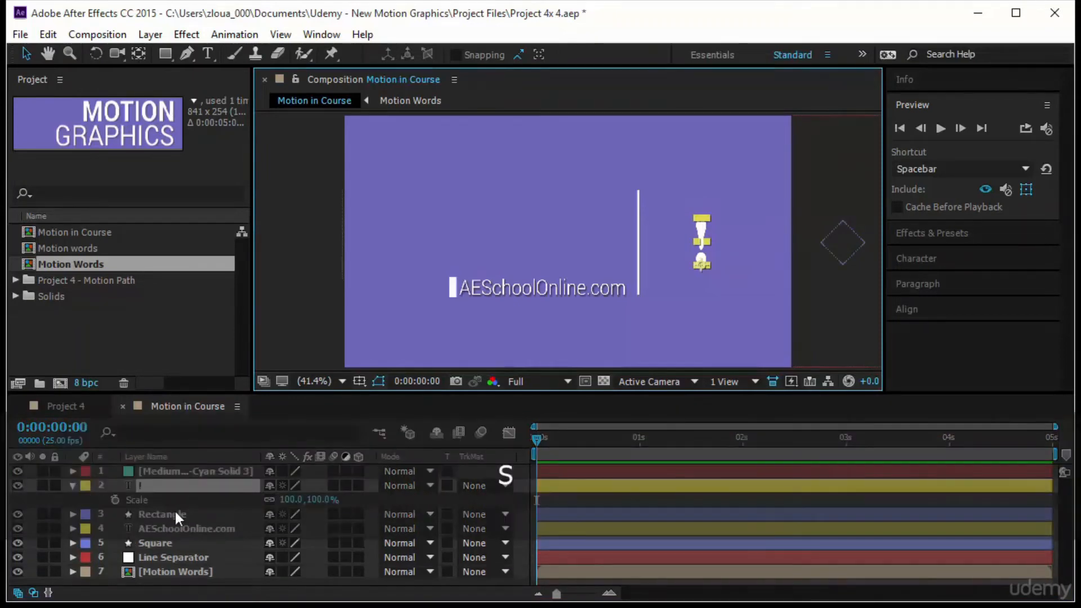
left_click(114, 500)
left_click(322, 500)
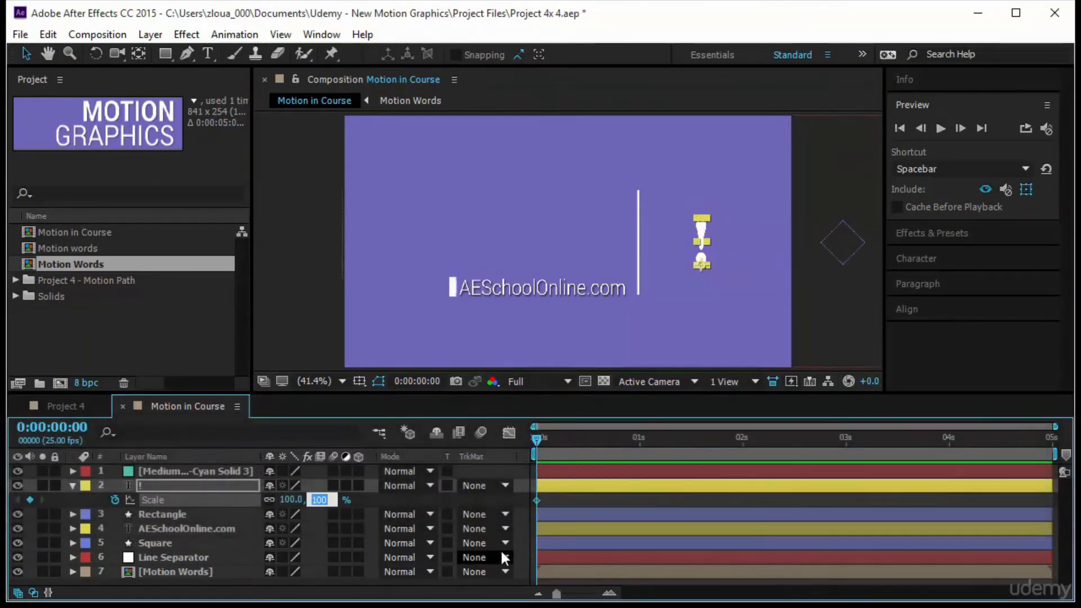
type("0")
key("Return")
Delay the exclamation mark's 0% Scale keyframe to about frame 16 and set its Scale to 100% at frame 21
left_click_drag(535, 440, 609, 458)
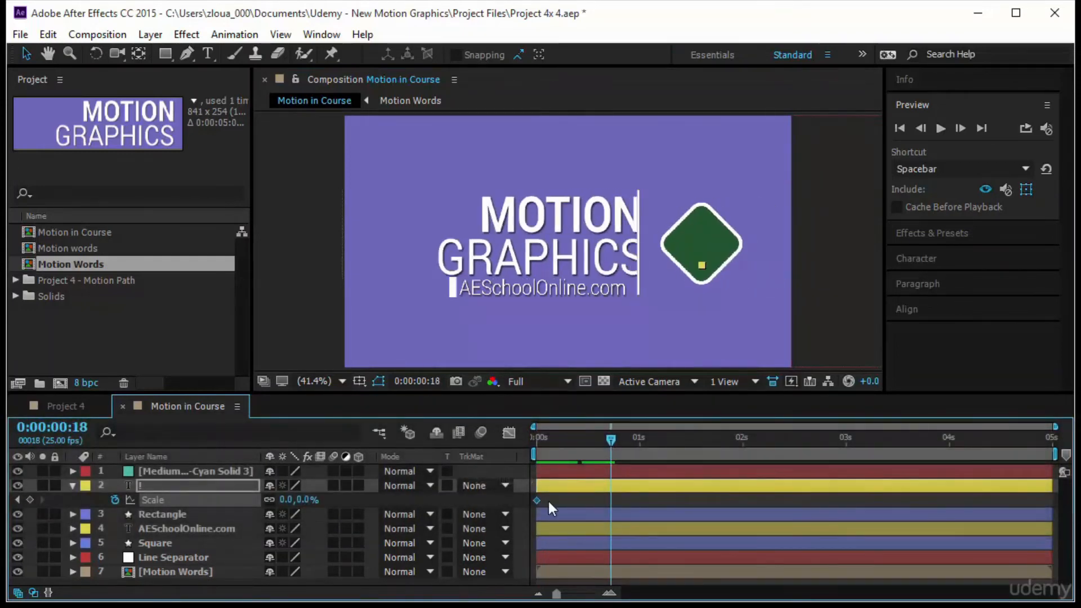
left_click_drag(538, 501, 603, 503)
left_click(615, 445)
left_click(623, 444)
left_click(307, 500)
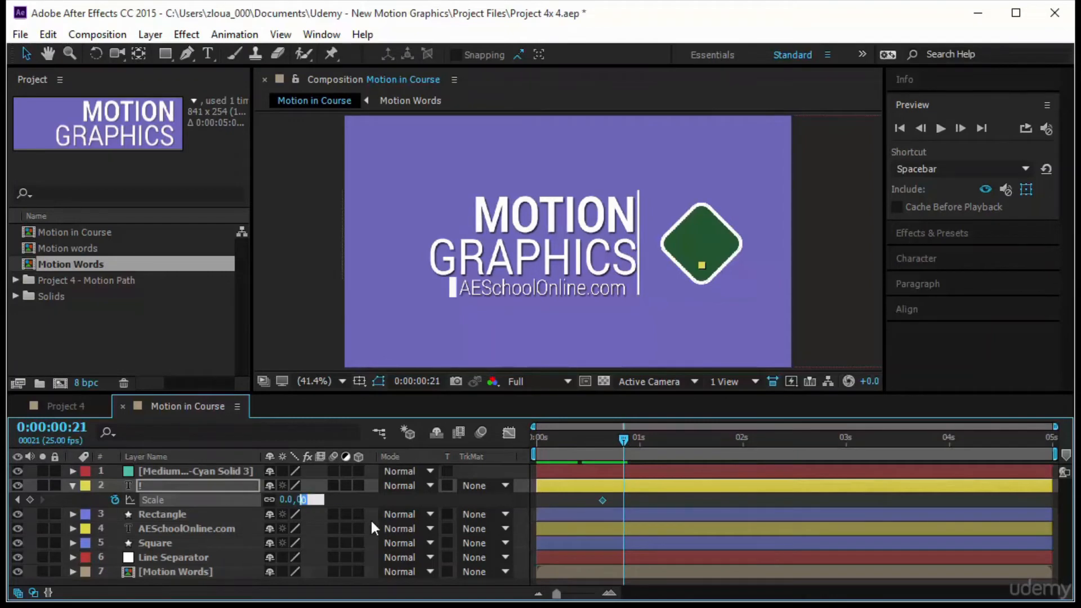
type("100")
key("Return")
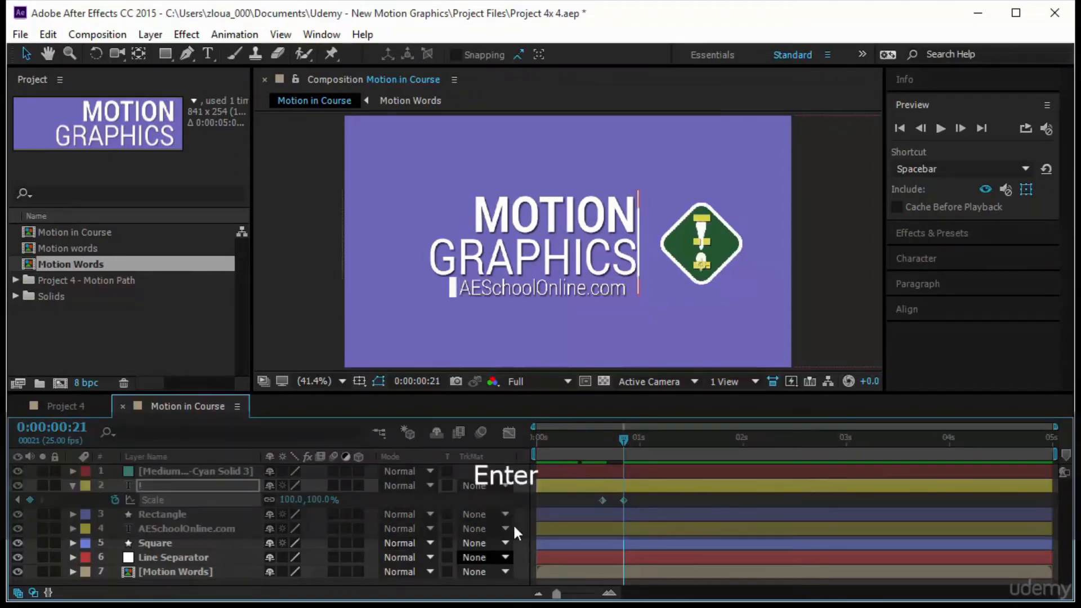
Apply Easy Ease to both exclamation mark Scale keyframes and pull the end handle upward in the value graph so the scale overshoots 100%
left_click_drag(646, 497, 592, 505)
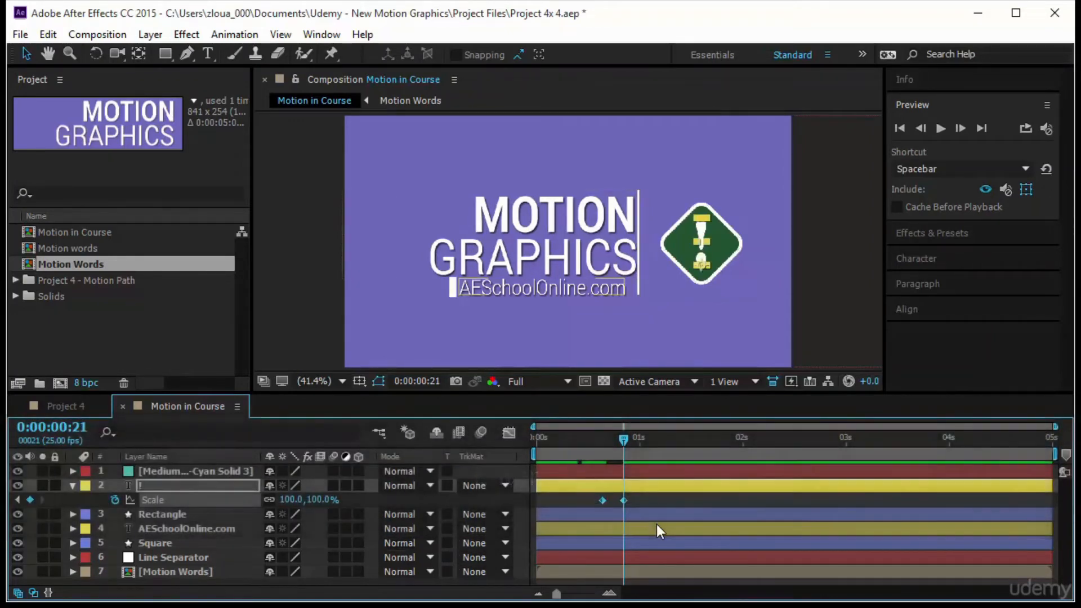
key("F9")
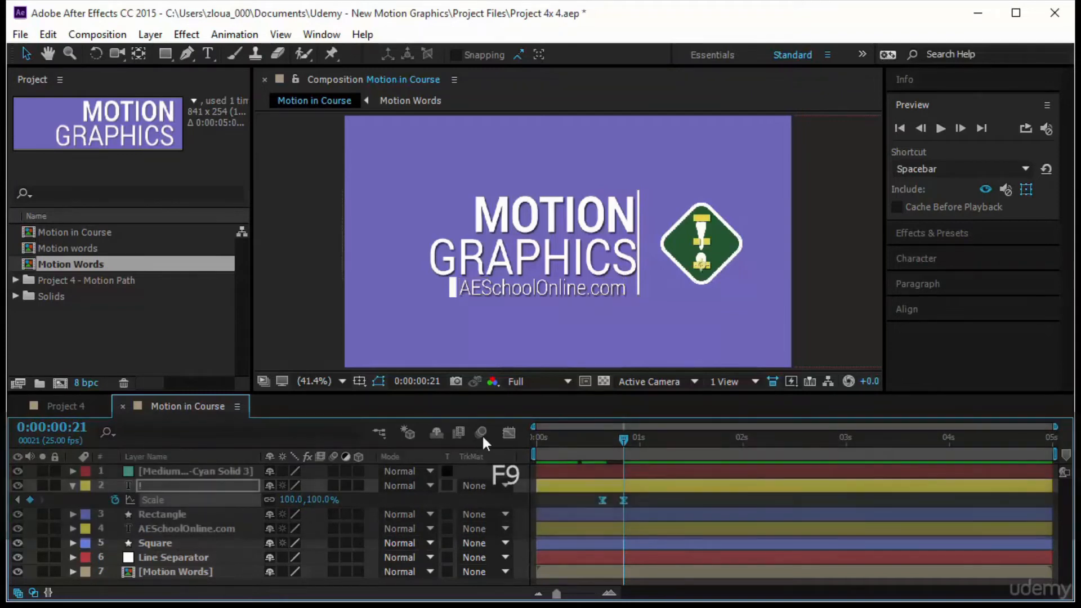
left_click(508, 433)
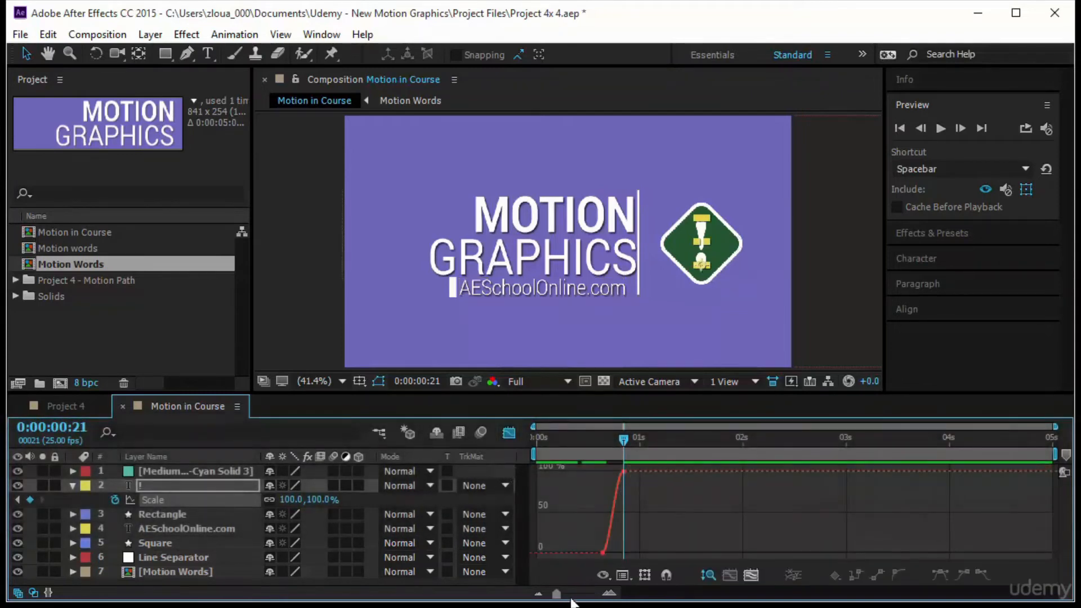
left_click_drag(556, 593, 582, 594)
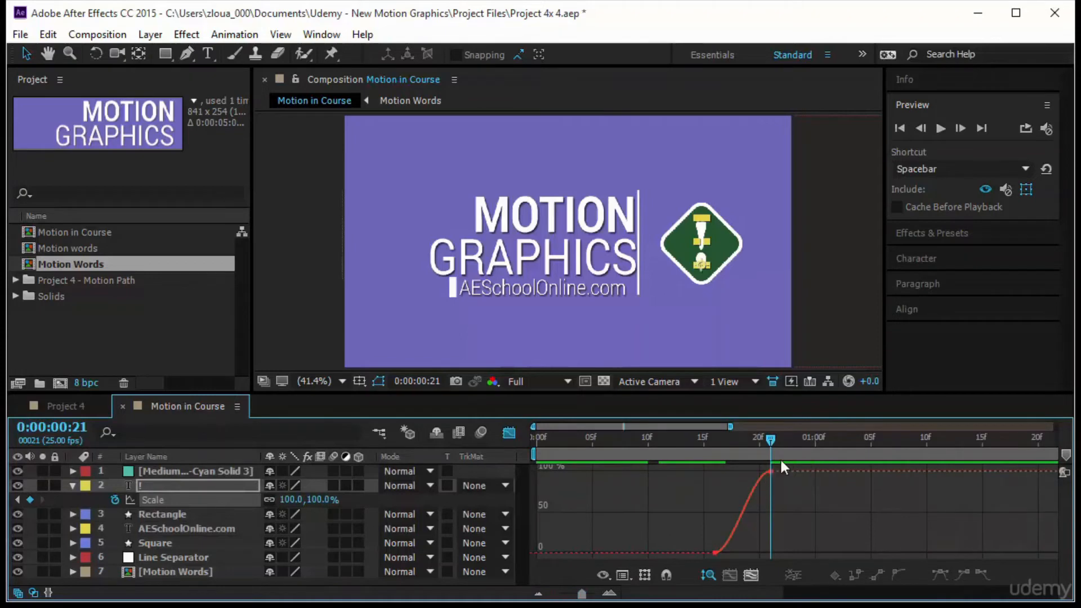
left_click(771, 472)
mouse_move(752, 470)
left_mouse_down()
mouse_move(745, 454)
mouse_move(752, 466)
mouse_move(758, 443)
mouse_move(747, 484)
left_mouse_up()
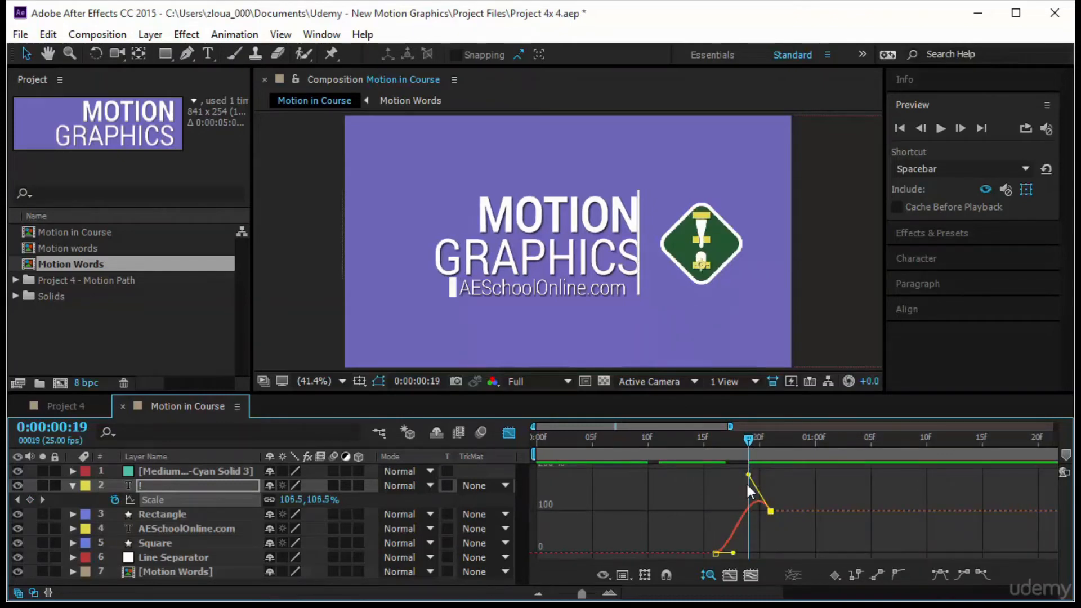
Collapse the exclamation mark's Scale property and preview its pop-in animation
left_click_drag(745, 444, 694, 448)
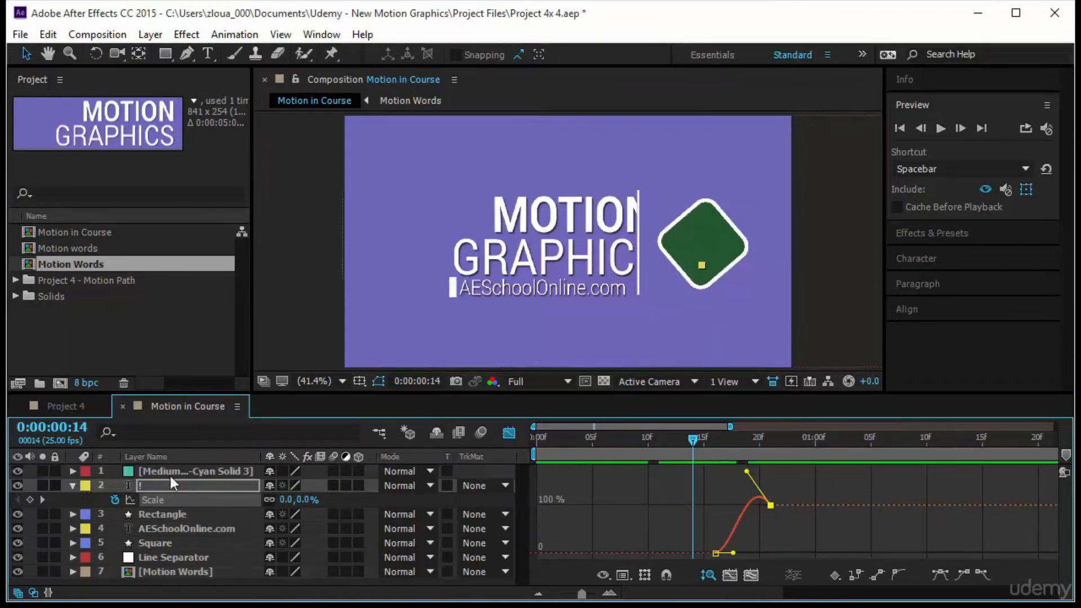
key("s")
left_click(941, 129)
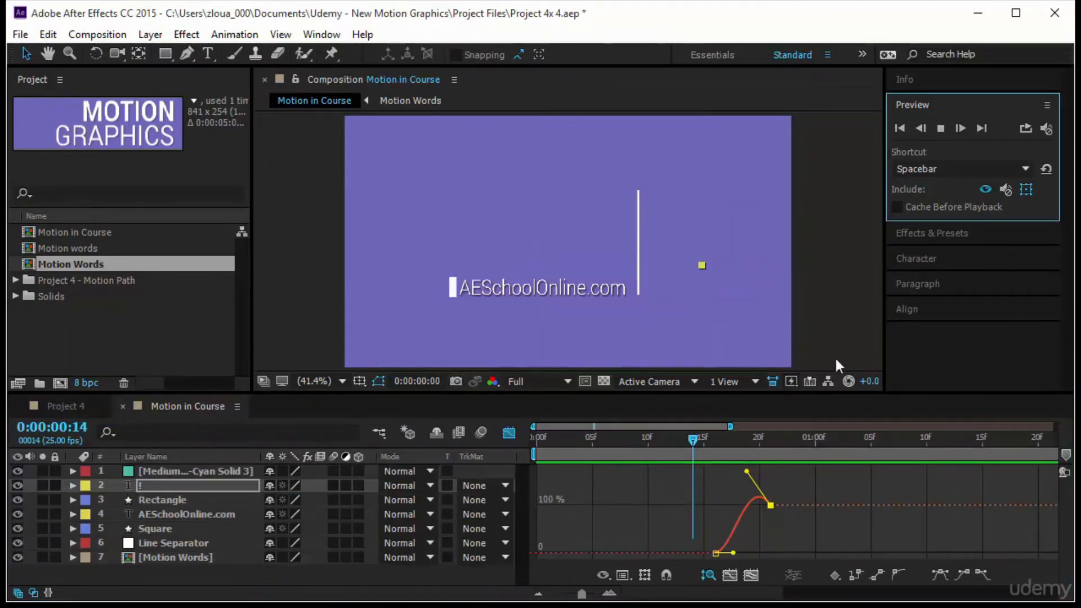
left_click(866, 308)
Switch from the graph editor back to the layer bars and go to frame 0 with the Square layer selected
left_click(601, 290)
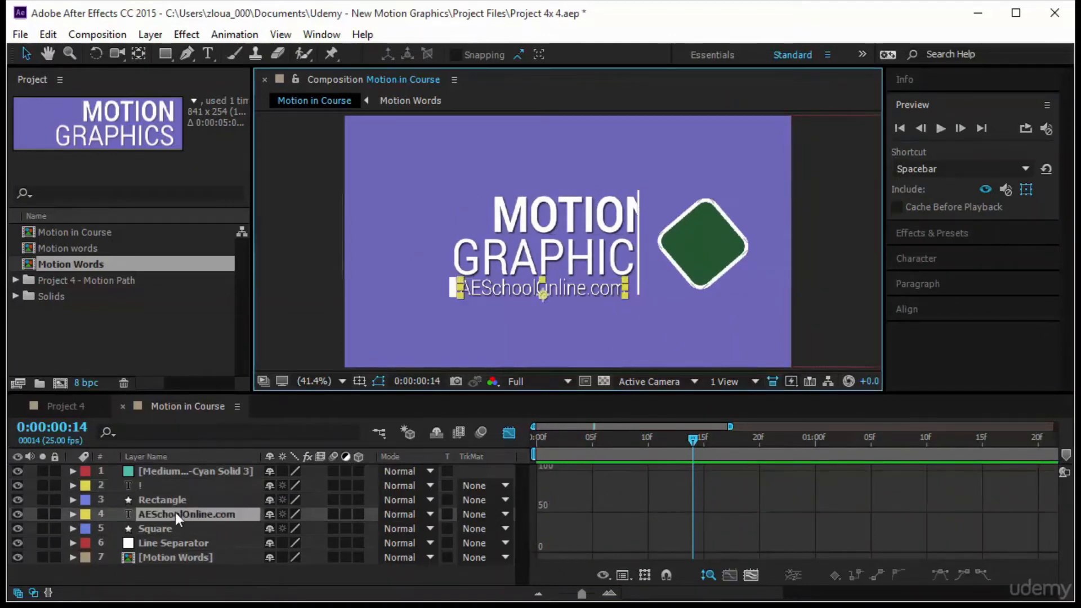
left_click(451, 288)
left_click(177, 510)
left_click(181, 527)
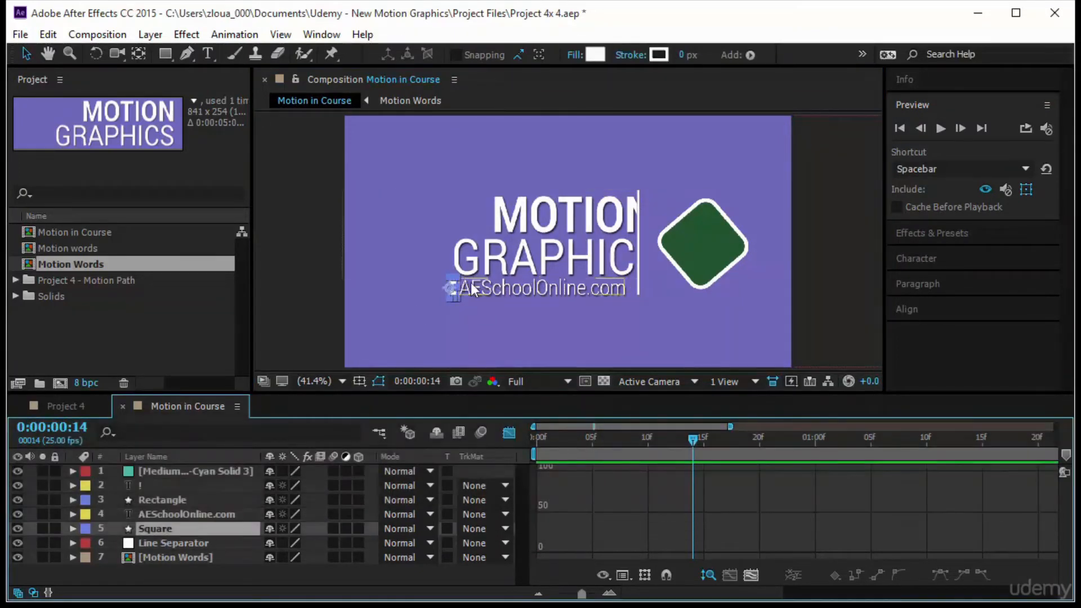
left_click(508, 433)
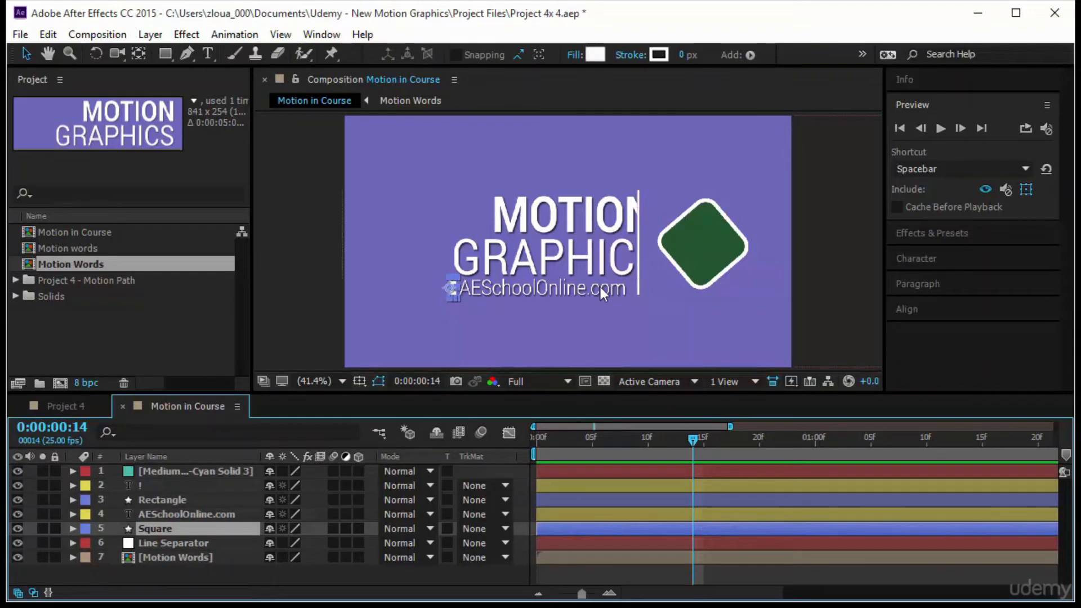
left_click(511, 293)
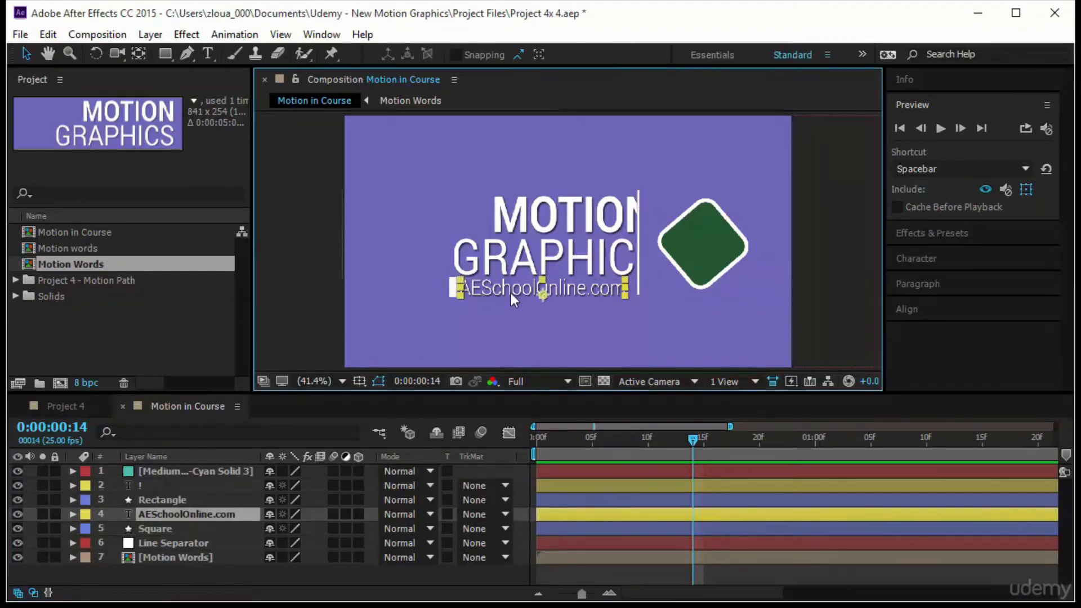
left_click(215, 529)
left_click_drag(687, 440, 491, 458)
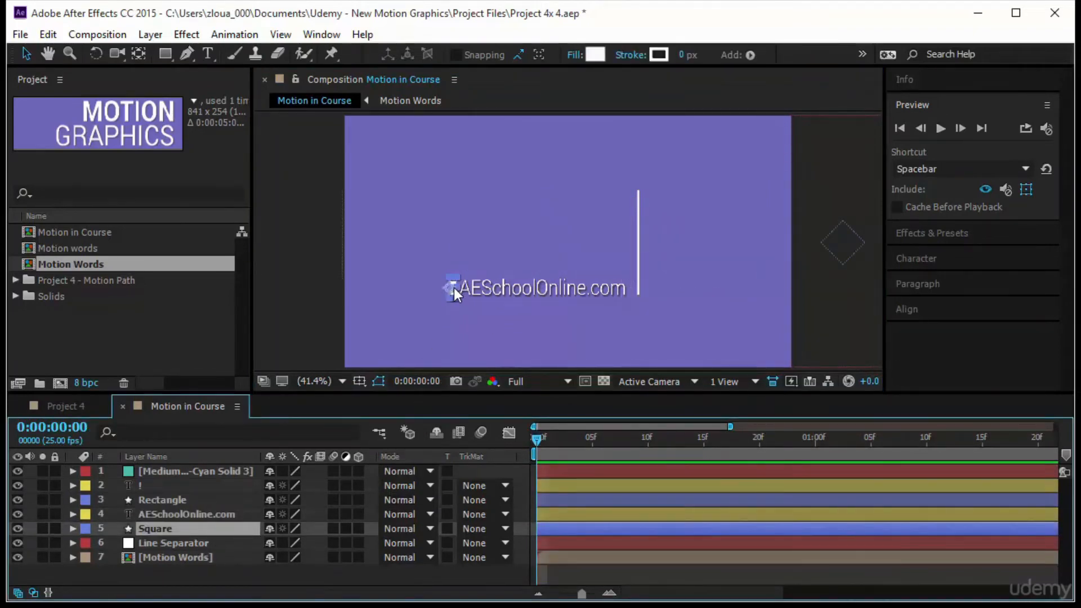
Set a Position keyframe at frame 0 for the white Square at the start of the AESchoolOnline.com text
scroll(460, 285, "up", 1)
scroll(461, 286, "up", 3)
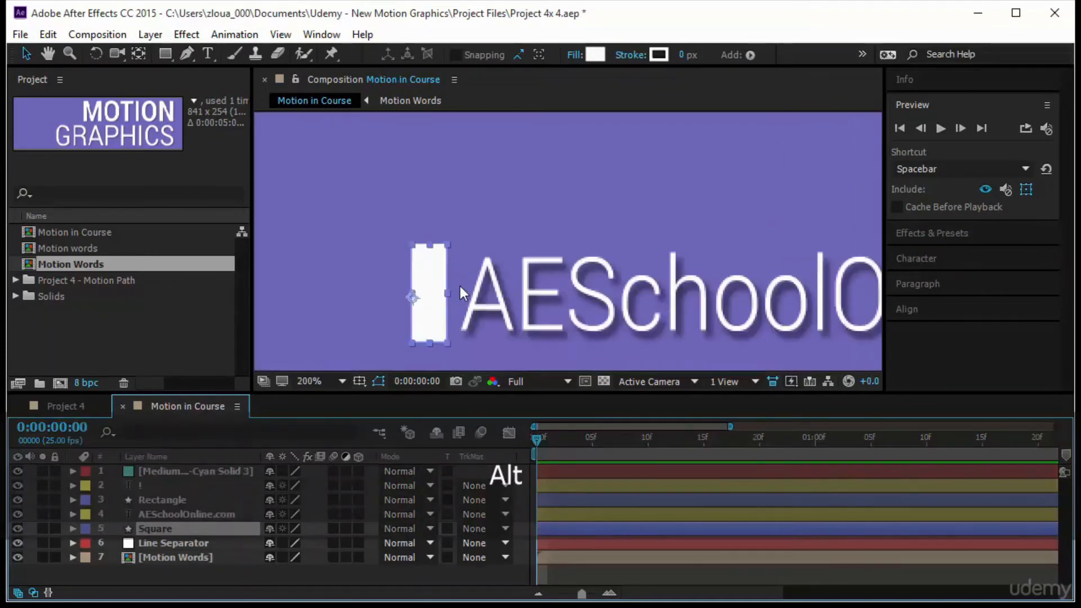
scroll(532, 306, "down", 2)
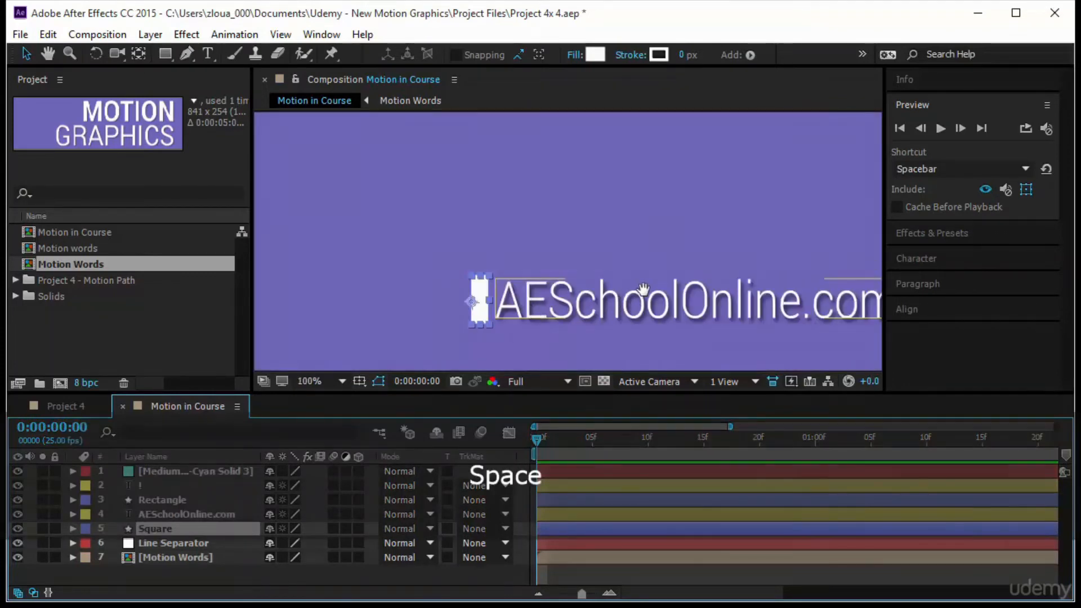
left_click_drag(620, 296, 514, 272)
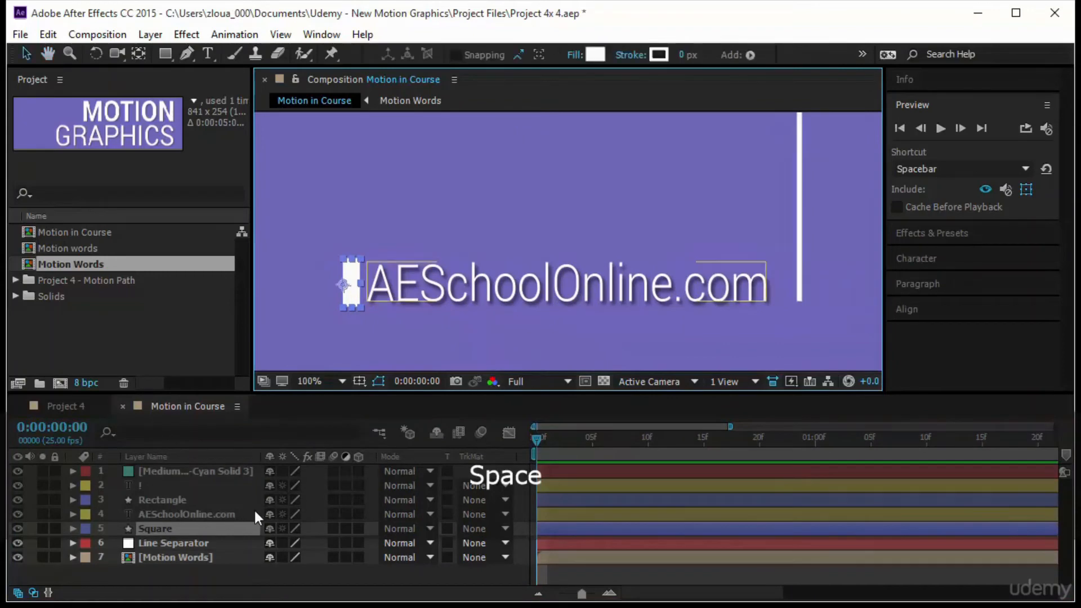
left_click(169, 529)
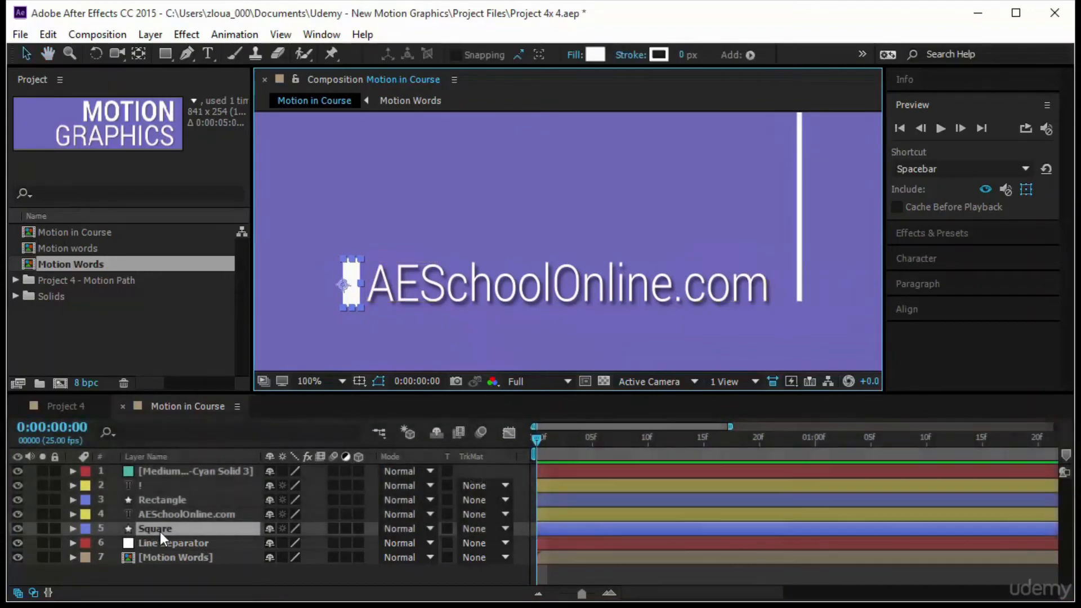
key("p")
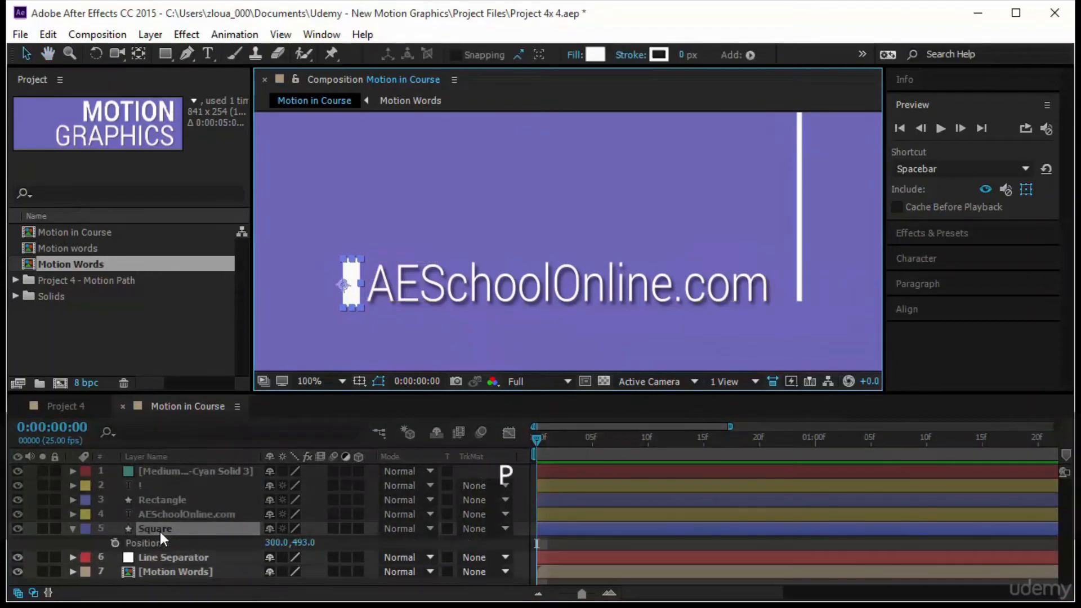
left_click(114, 544)
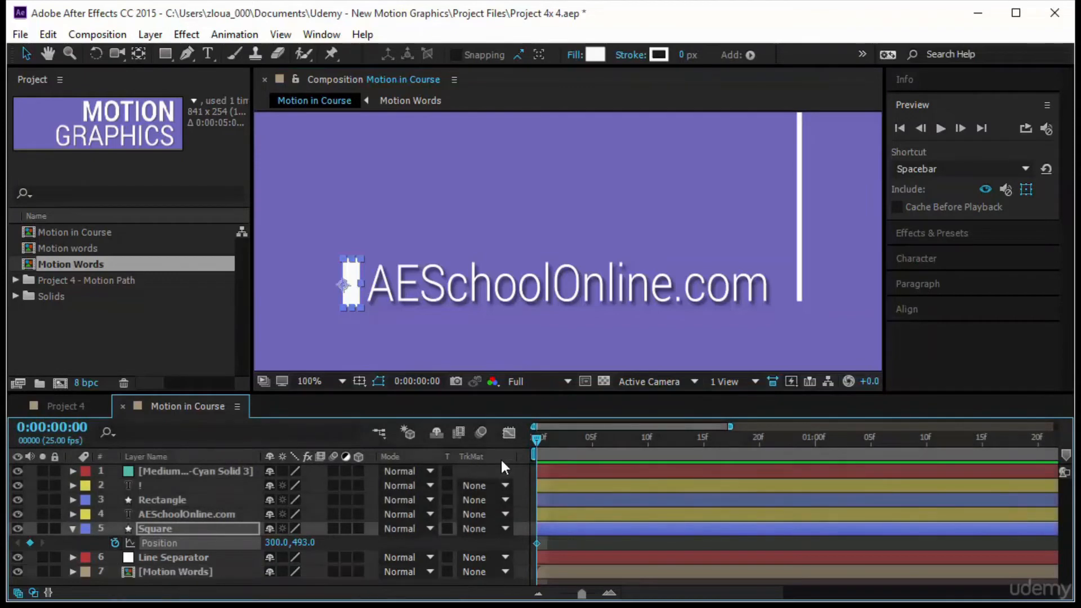
At frame 7, slide the Square horizontally past the end of the AESchoolOnline.com text to position 810, 493
left_click_drag(536, 441, 651, 448)
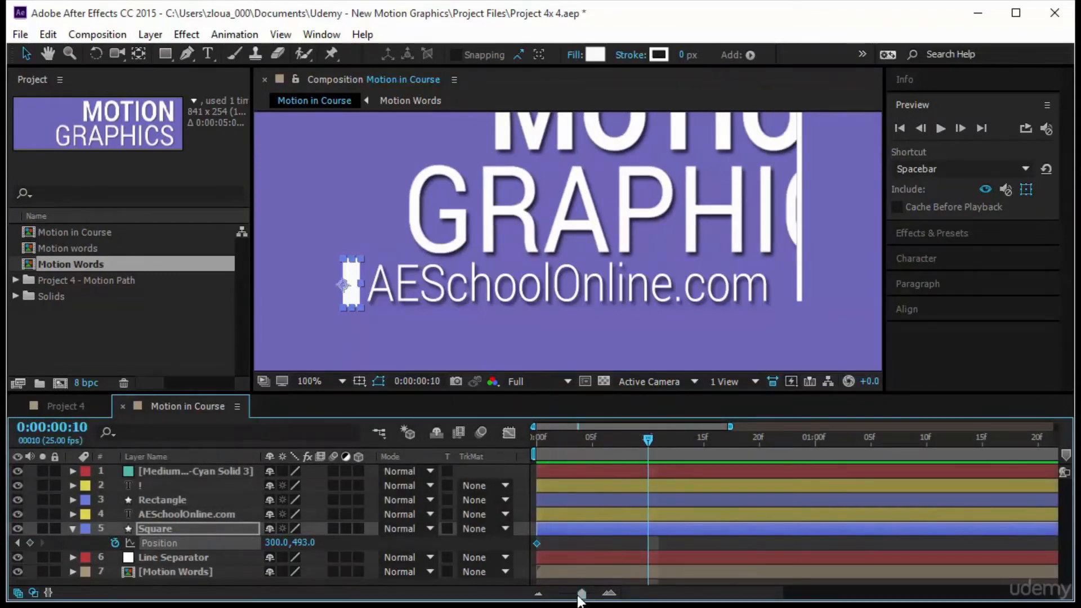
left_click_drag(581, 594, 569, 596)
left_click_drag(594, 438, 573, 445)
key("Page_Down")
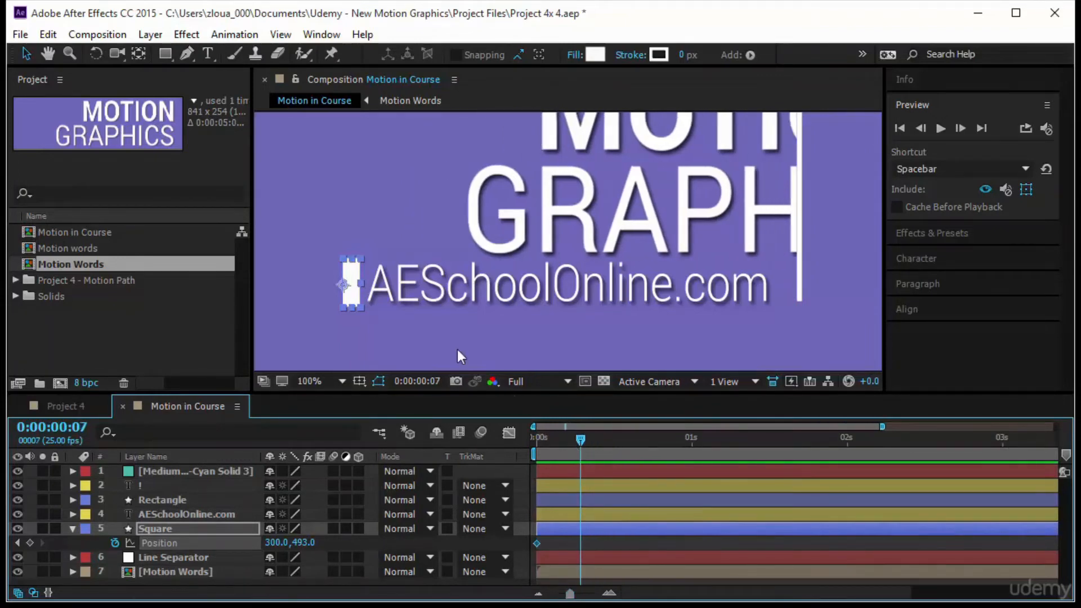
left_click_drag(354, 295, 783, 298)
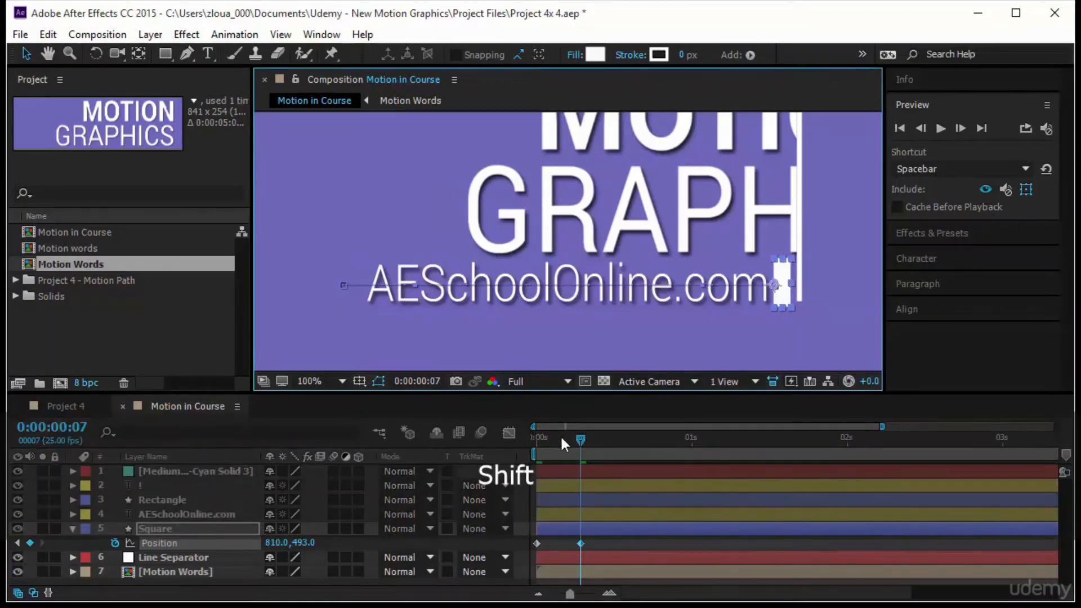
At frame 12, slide the Square back to the start of the text and preview the motion from frame 0
left_click_drag(586, 438, 610, 439)
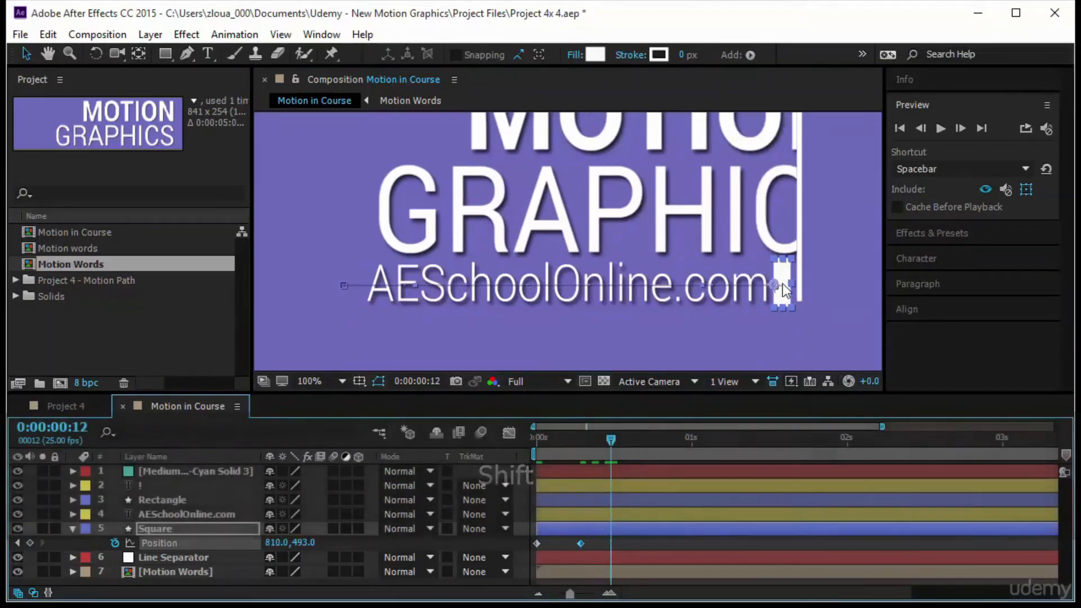
left_click_drag(780, 290, 353, 304)
left_click_drag(610, 438, 536, 438)
left_click(940, 128)
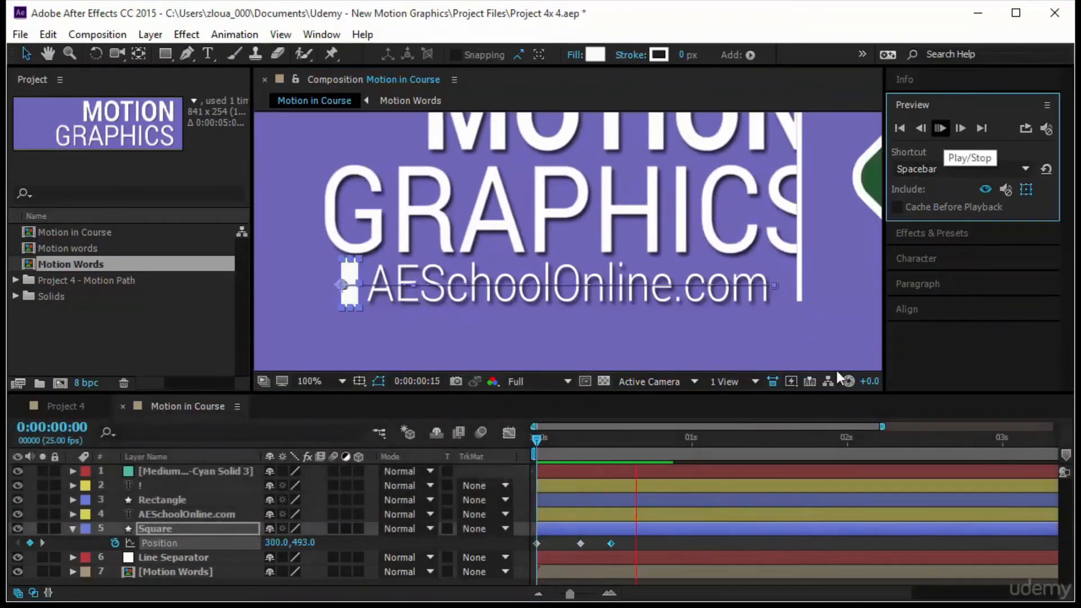
Stretch the Square's Position keyframes proportionally so the last one falls at 1 second, and preview the slower motion
left_click_drag(630, 539, 512, 549)
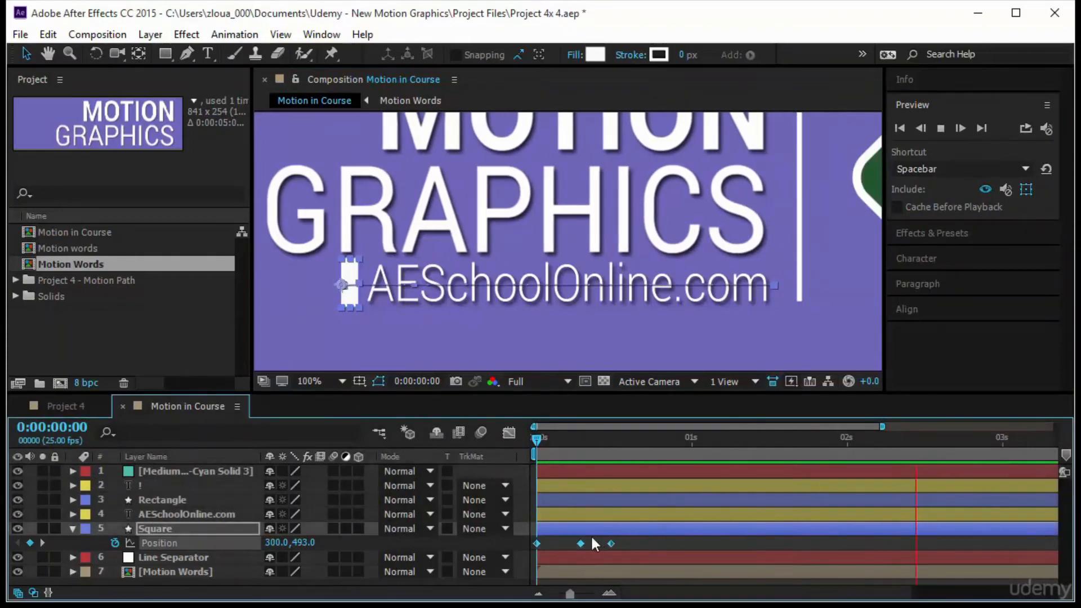
left_click_drag(613, 544, 692, 544)
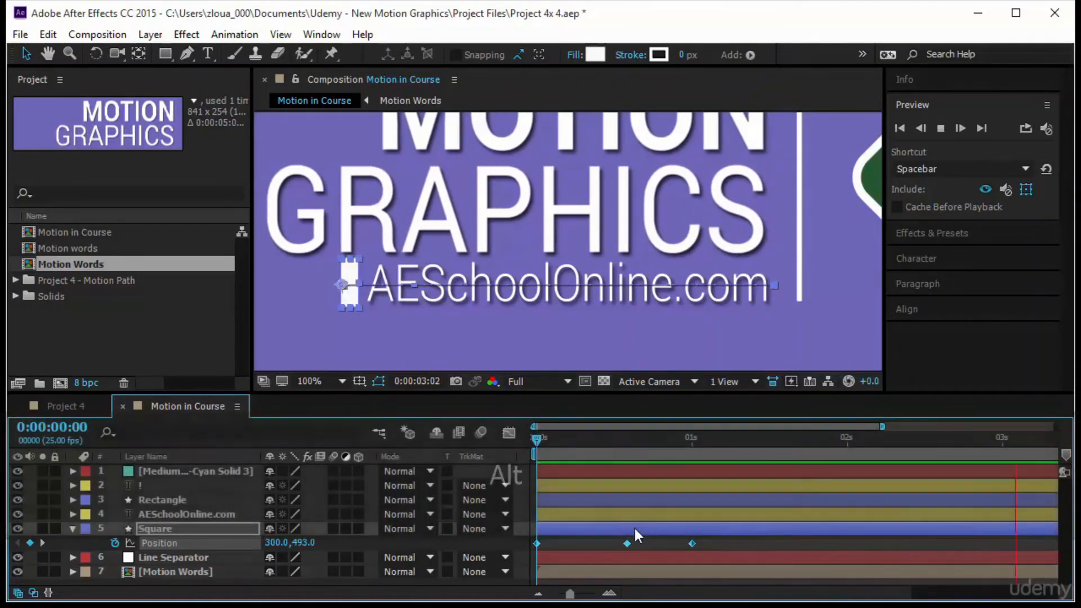
left_click(533, 439)
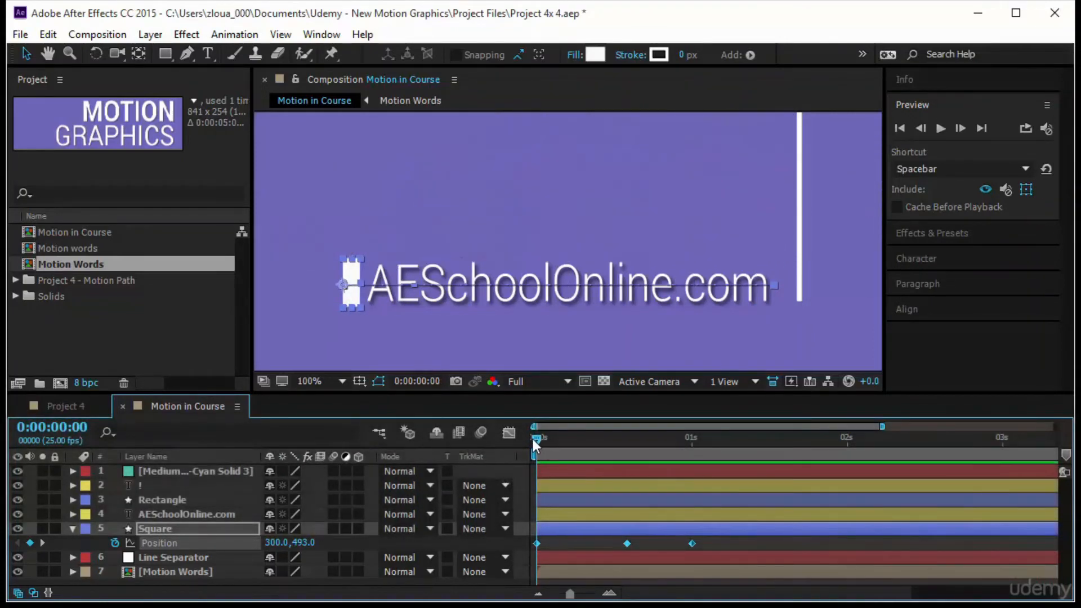
left_click(940, 129)
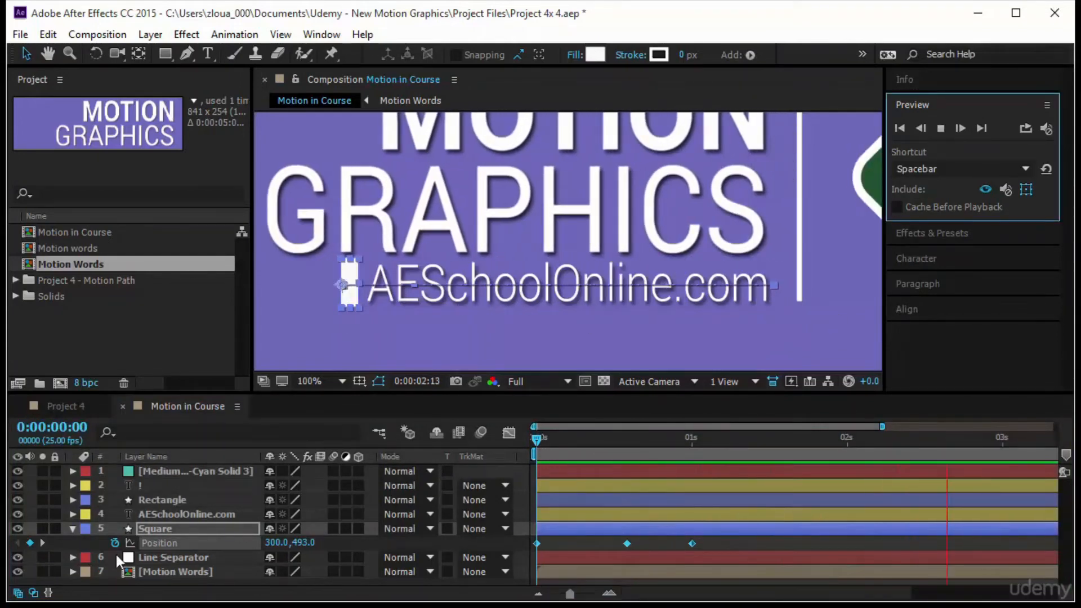
Draw a rectangular mask on the AESchoolOnline.com layer that encloses the whole line of text
left_click(211, 513)
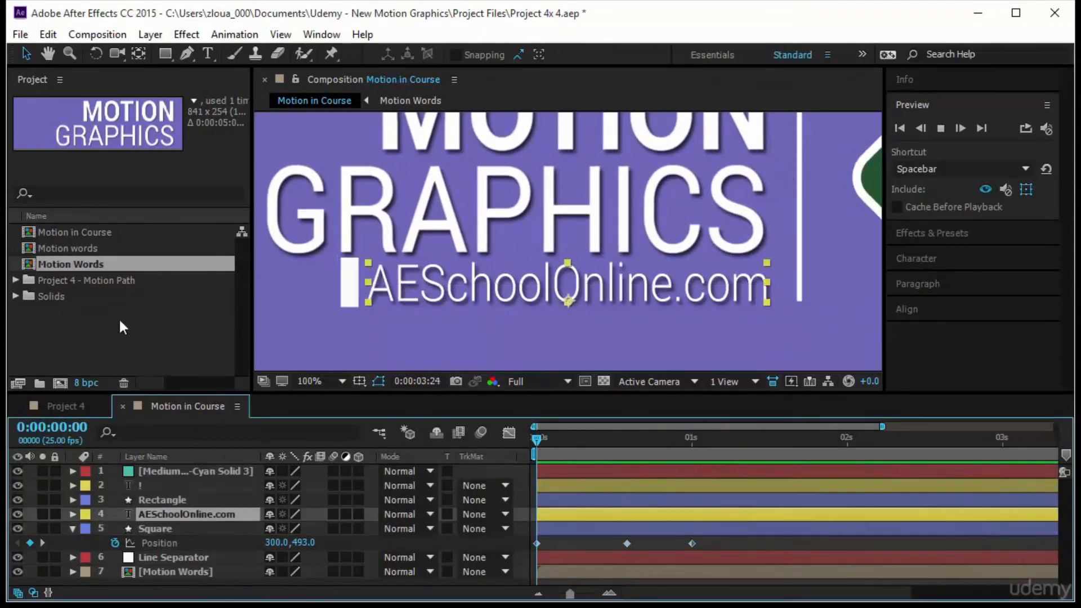
left_click(171, 57)
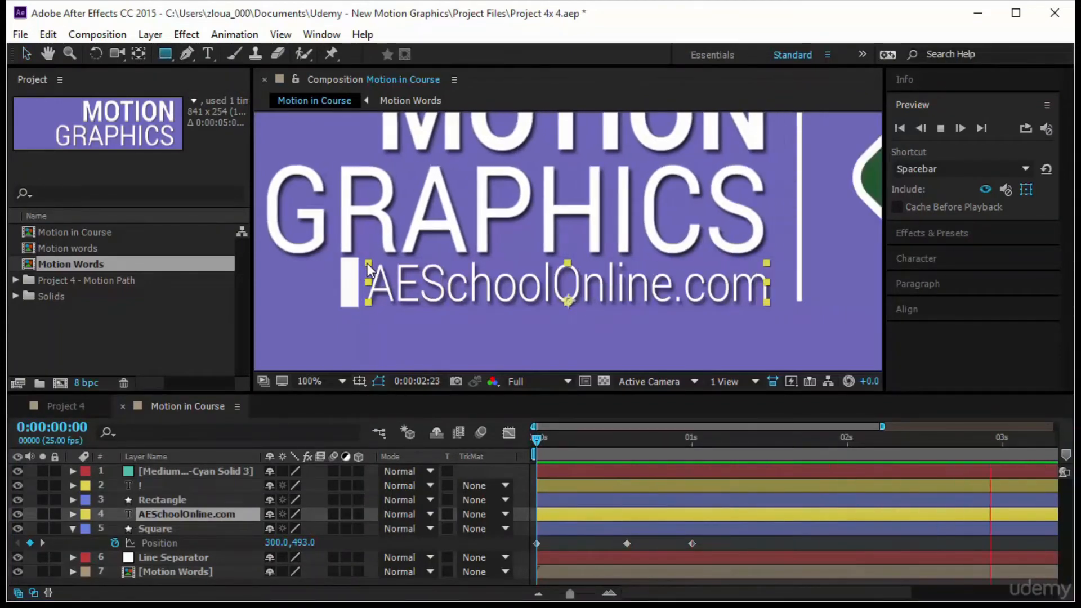
key("space")
mouse_move(366, 262)
left_mouse_down()
mouse_move(422, 309)
mouse_move(721, 317)
left_mouse_up()
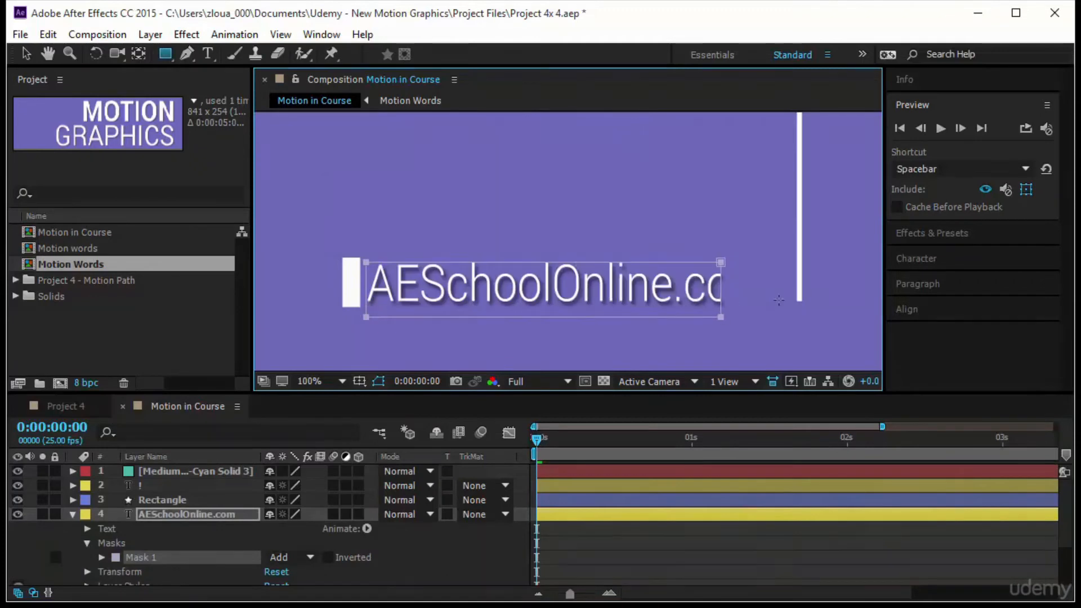
mouse_move(779, 300)
left_mouse_down()
mouse_move(787, 314)
mouse_move(775, 309)
left_mouse_up()
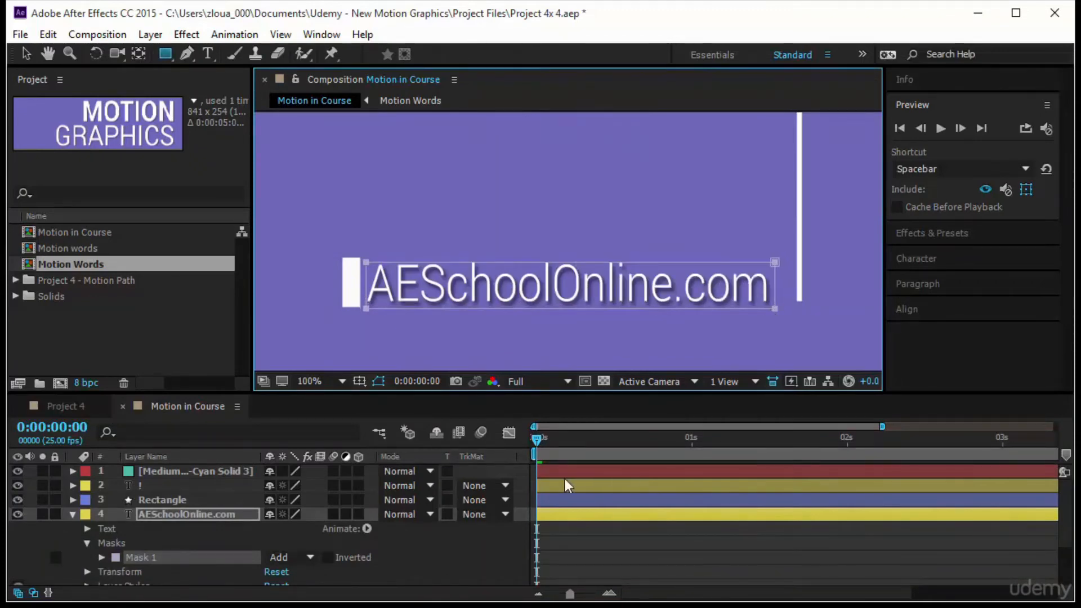
Set a Mask Path keyframe at frame 0 for the AESchoolOnline.com text's mask
left_click(207, 515)
left_click(158, 561)
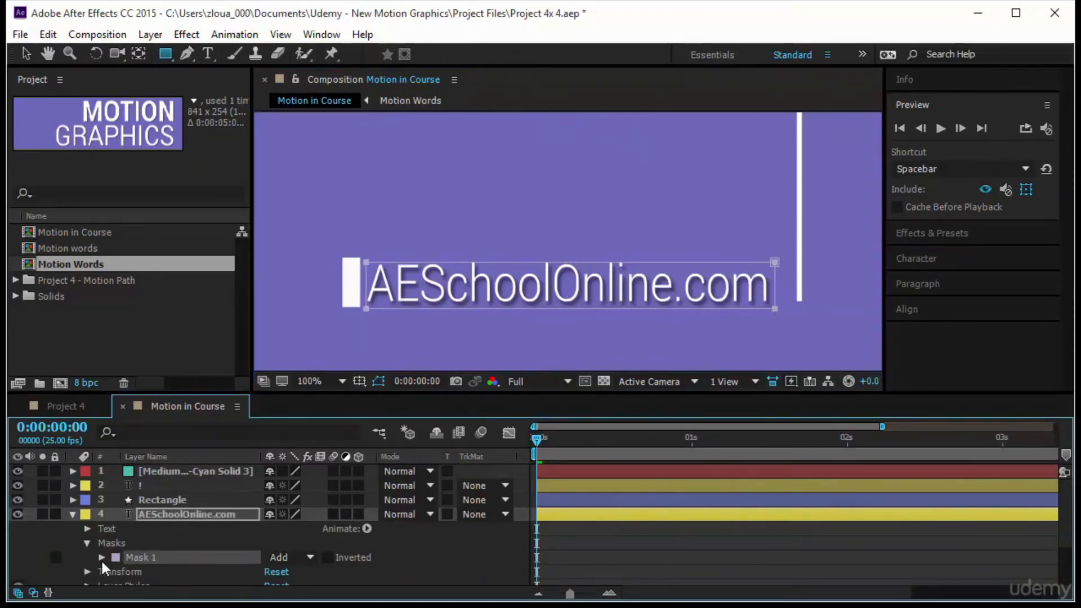
left_click(102, 557)
left_click(193, 534)
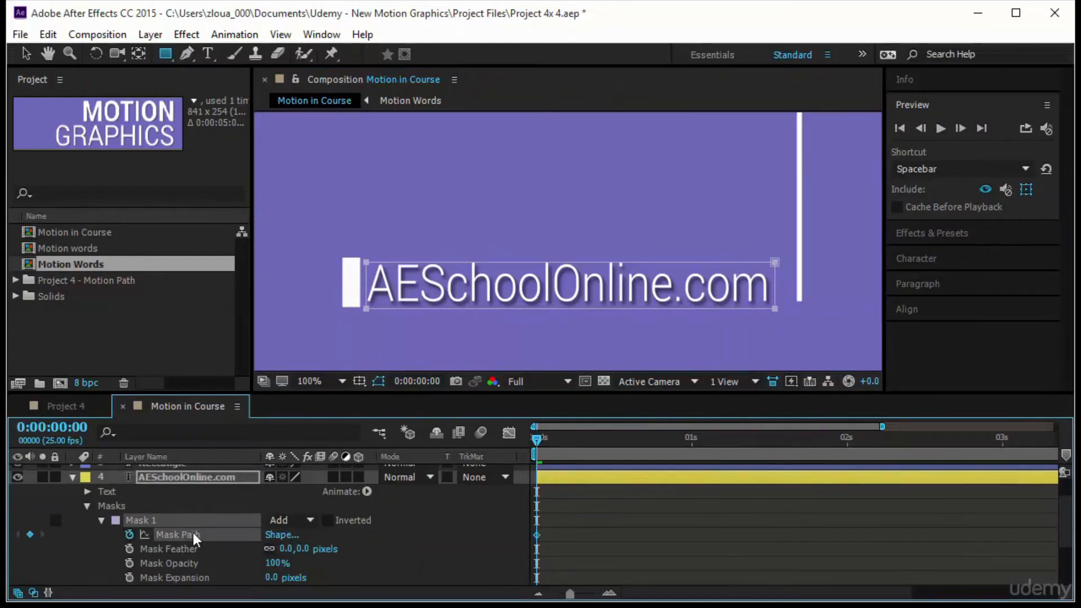
Show only the keyframed properties of the AESchoolOnline.com and Square layers together in the timeline
scroll(242, 535, "down", 1)
scroll(242, 535, "up", 1)
left_click(206, 480)
scroll(214, 519, "down", 2)
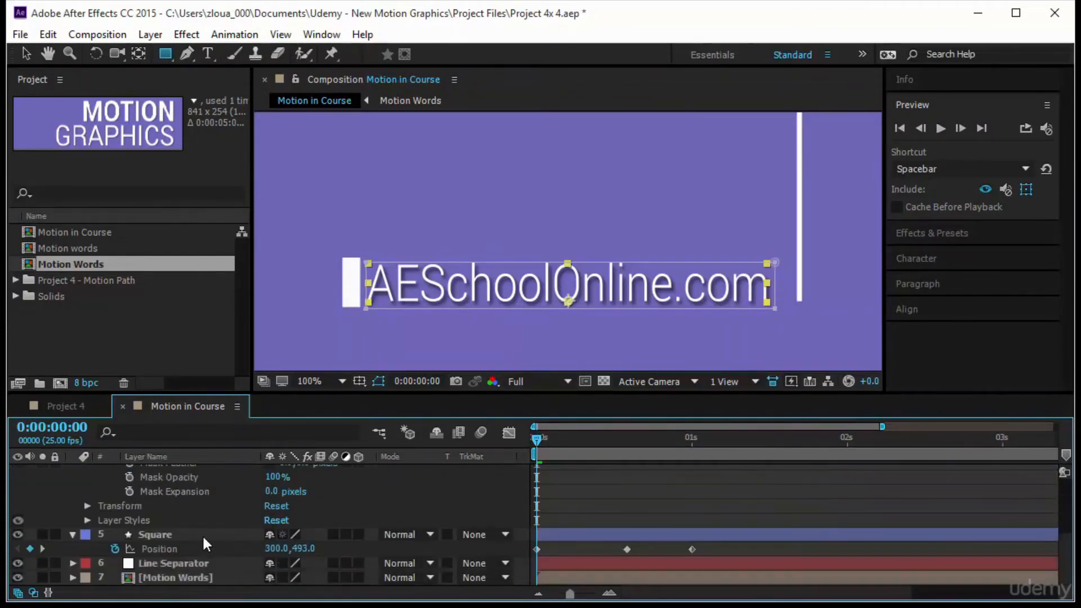
left_click(203, 537, "shift")
key("u")
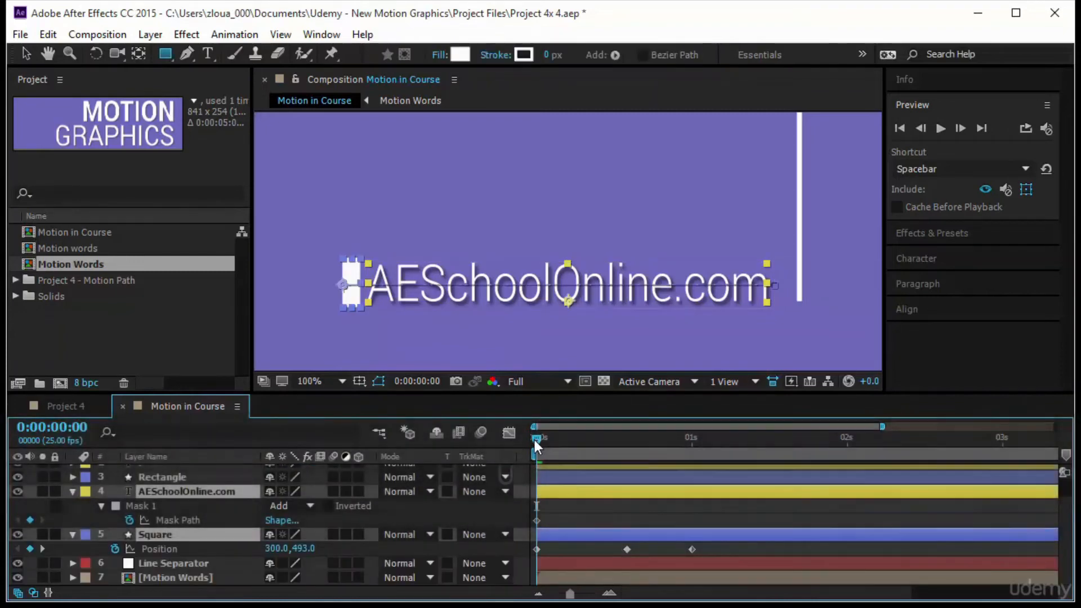
Move the current time to frame 15 at the Square's middle Position keyframe and switch to the Selection tool
left_click_drag(535, 441, 629, 467)
key("k")
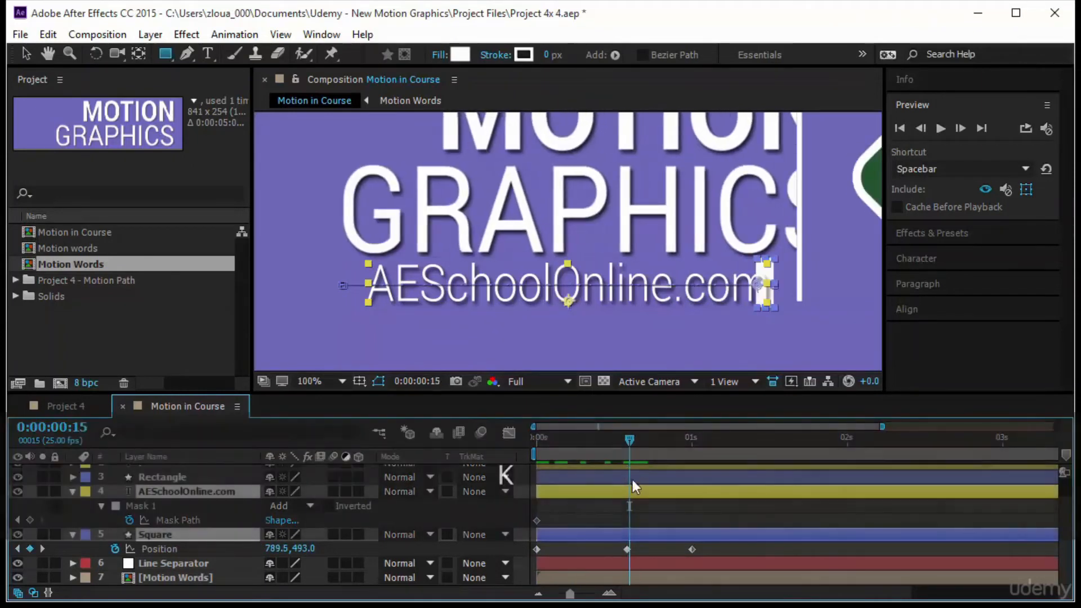
left_click(25, 54)
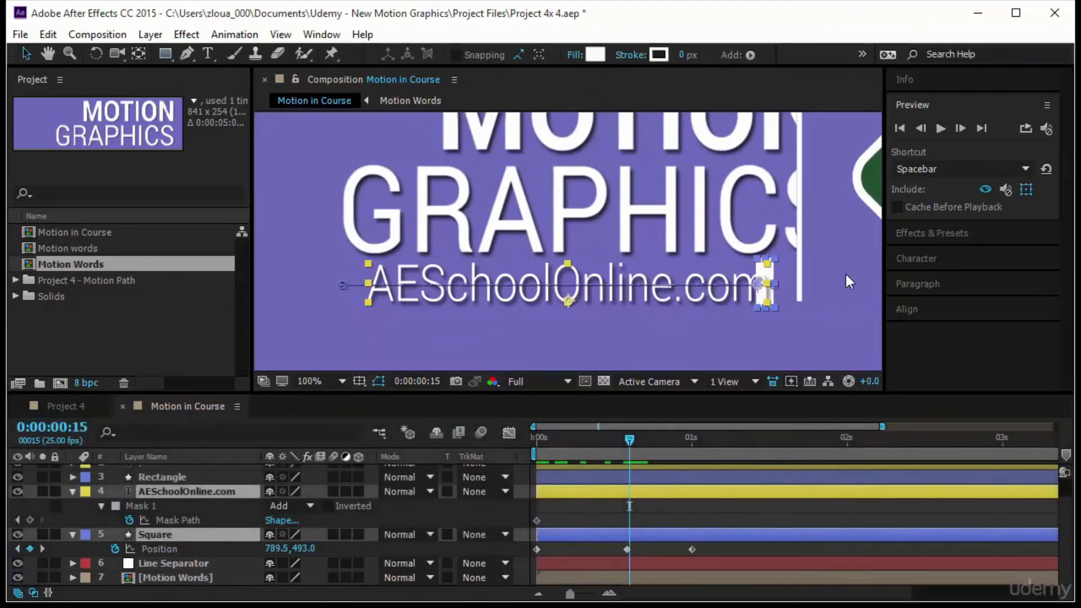
Move the Square layer at 0:00:00:15 just past the end of the AESchoolOnline.com text, to about 812, 493
left_click_drag(767, 292, 779, 292)
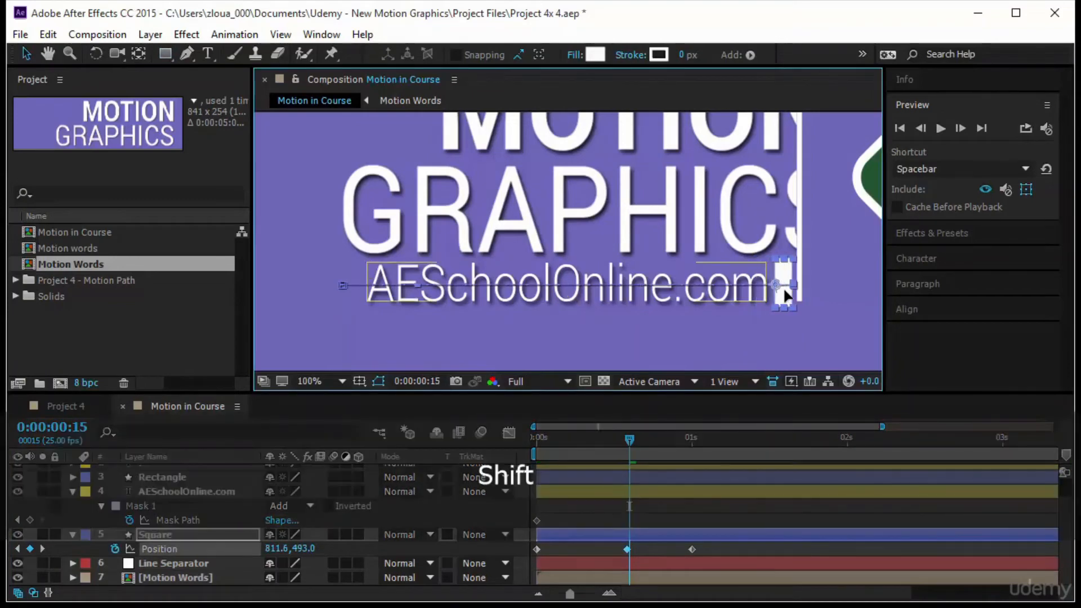
left_click_drag(630, 438, 620, 488)
key("k")
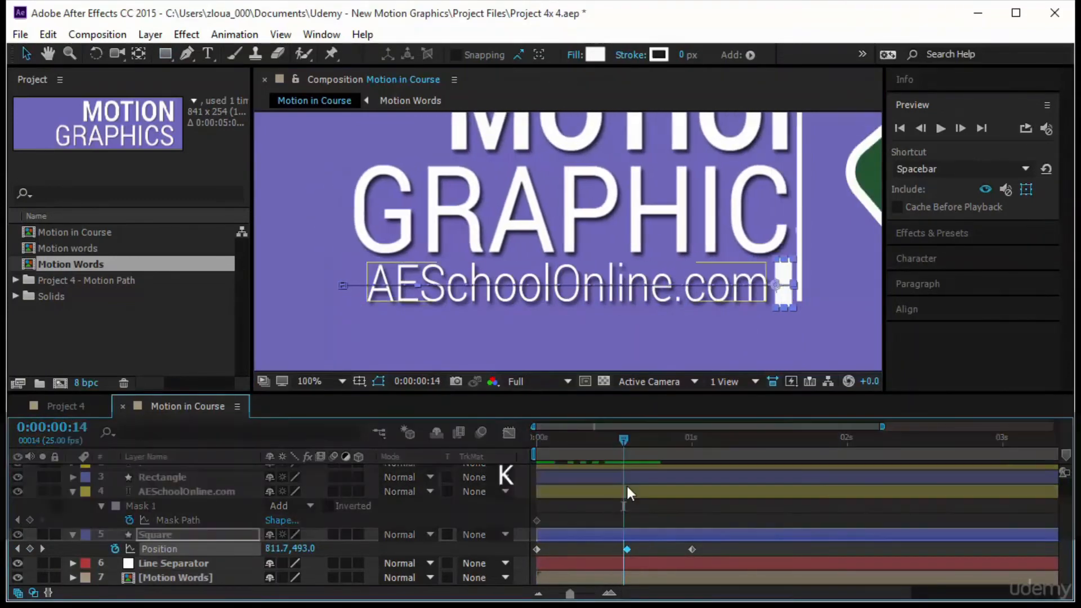
Shift the AESchoolOnline.com Mask Path keyframe to 0:00:00:15 and collapse the mask to a thin strip beside the Square, hiding the text
left_click_drag(537, 519, 628, 523)
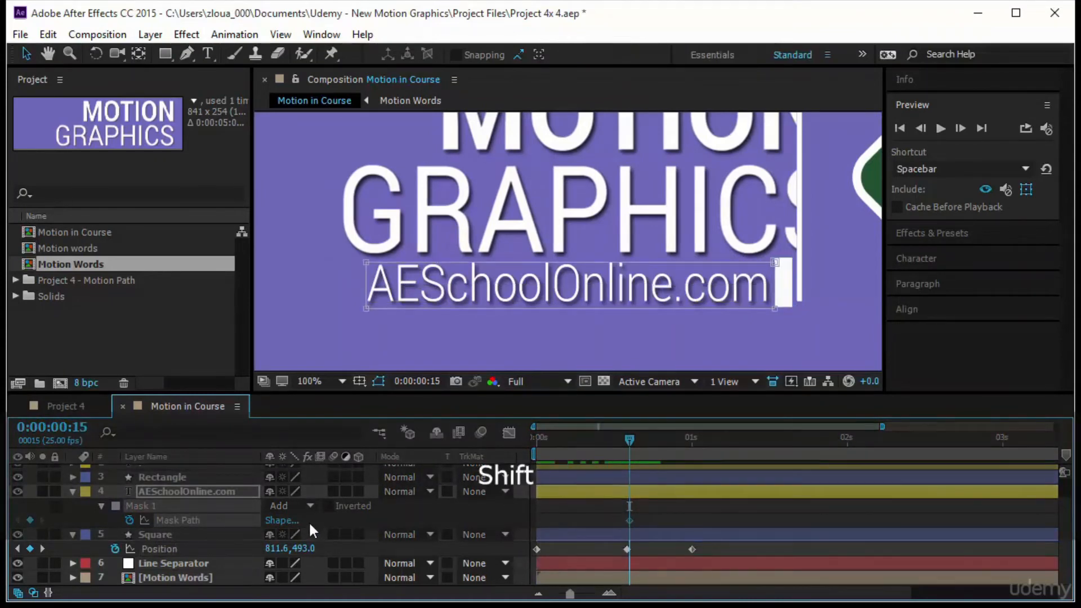
double_click(586, 307)
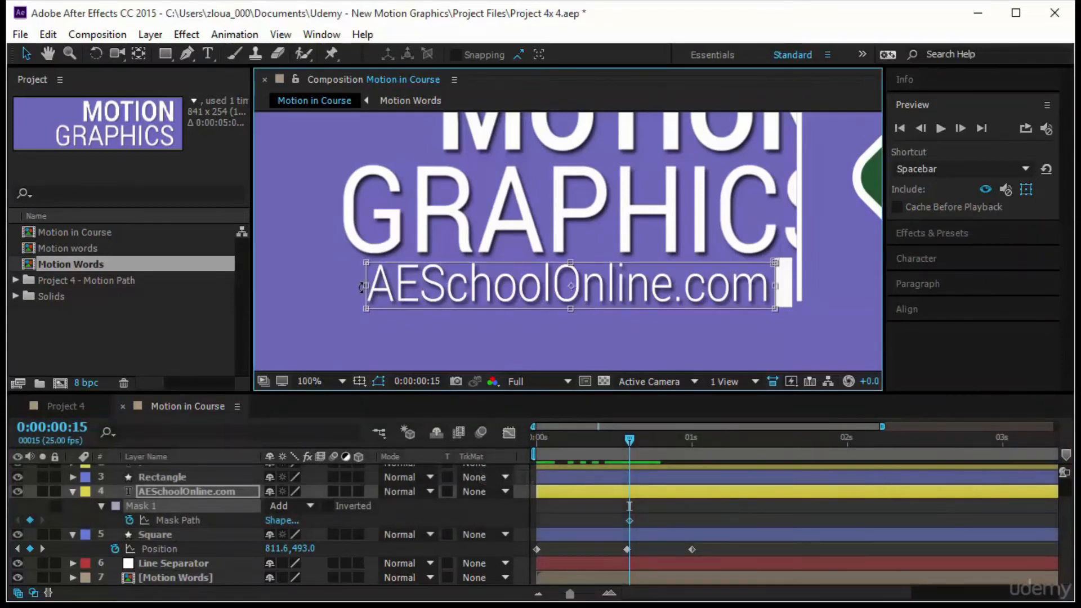
left_click_drag(367, 286, 779, 314)
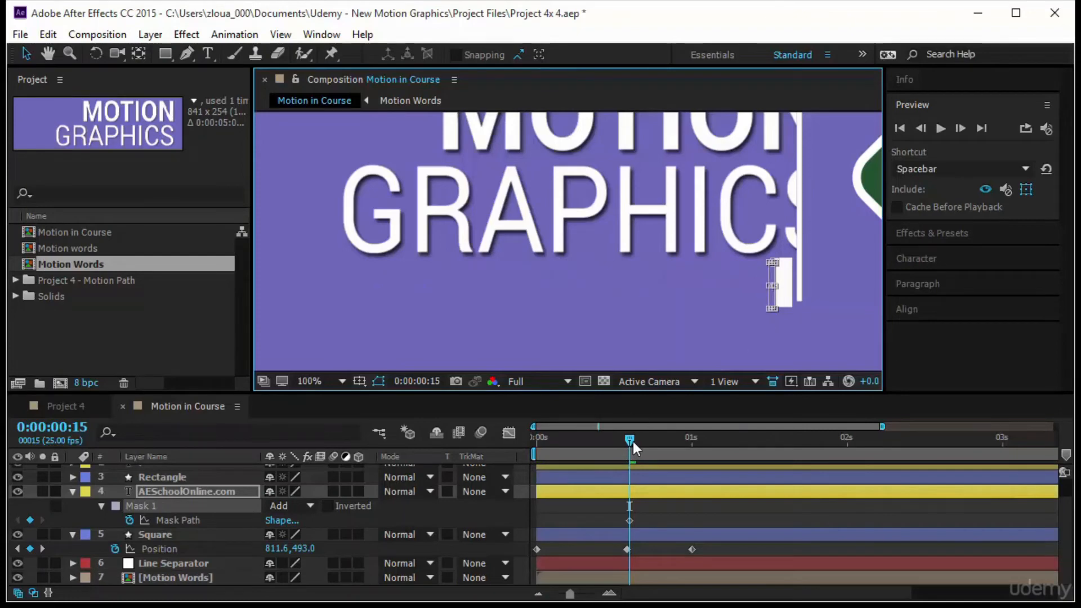
Keyframe the AESchoolOnline.com mask at 0:00:01:00, stretching it left to the Square so that it uncovers the whole text
left_click_drag(633, 441, 630, 484)
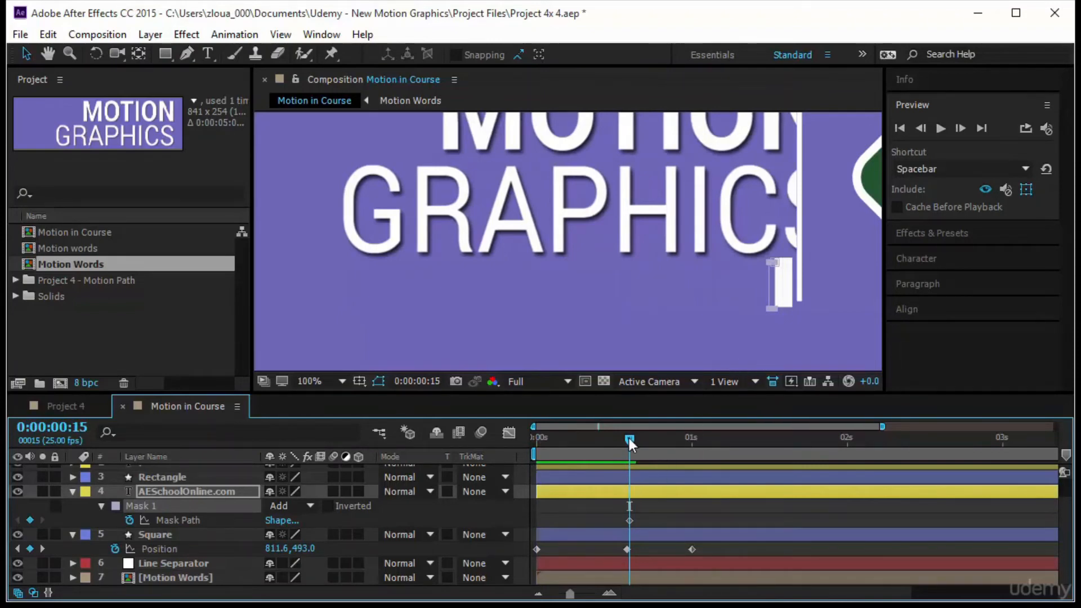
key("k")
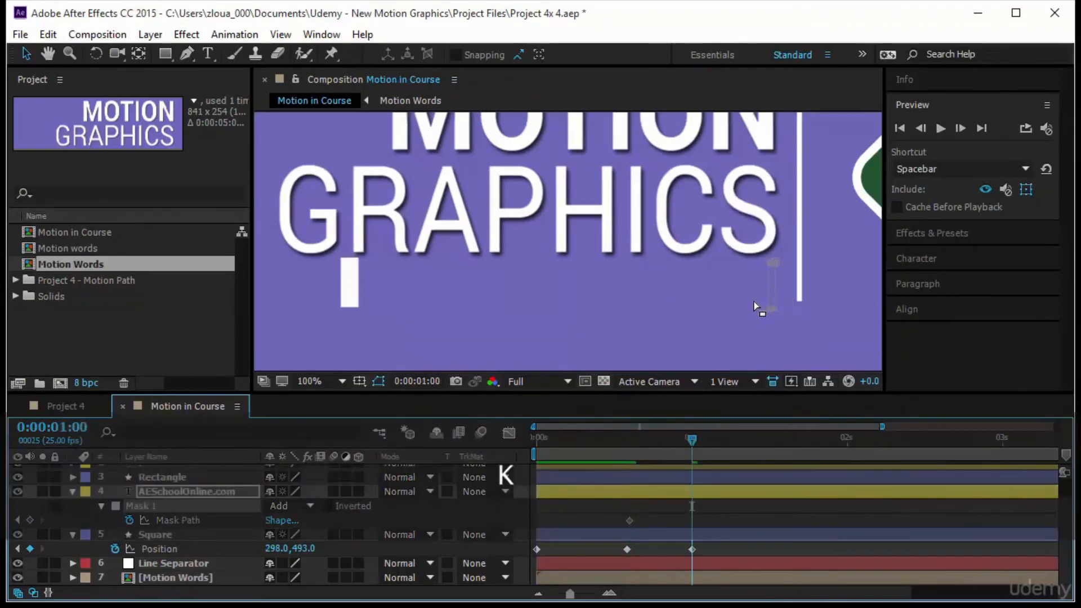
left_click(208, 491)
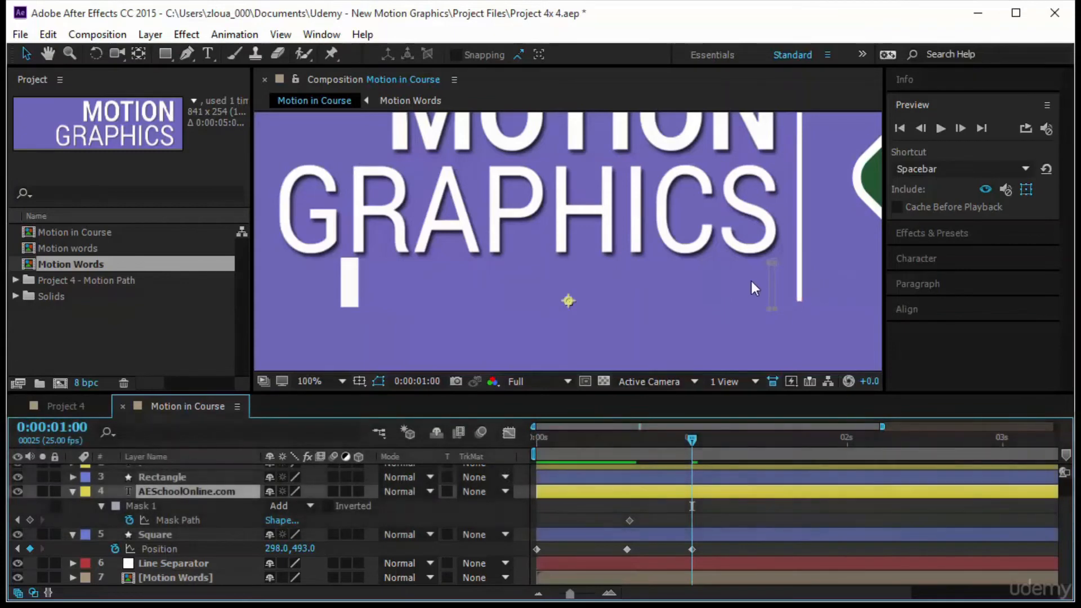
double_click(769, 288)
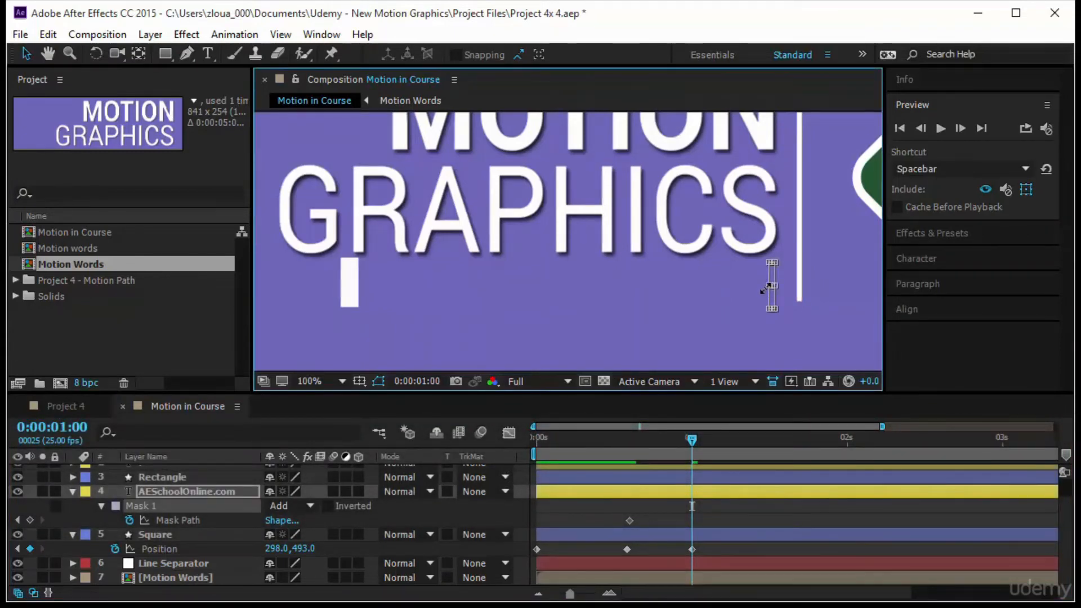
left_click_drag(767, 288, 360, 302)
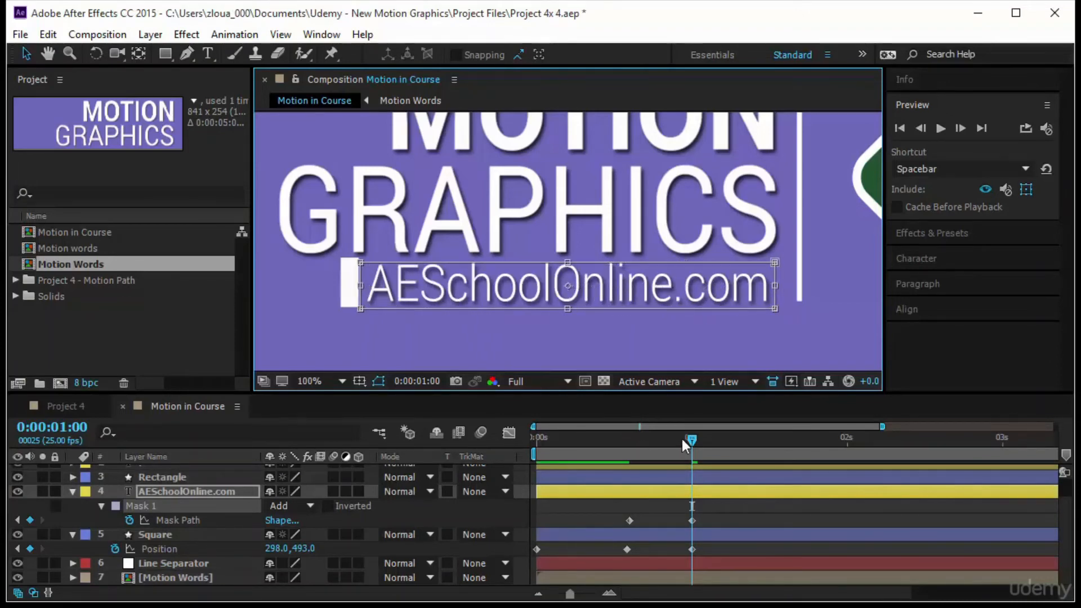
Preview the Square and text reveal animation from the start of the composition
left_click_drag(687, 438, 440, 464)
left_click(941, 128)
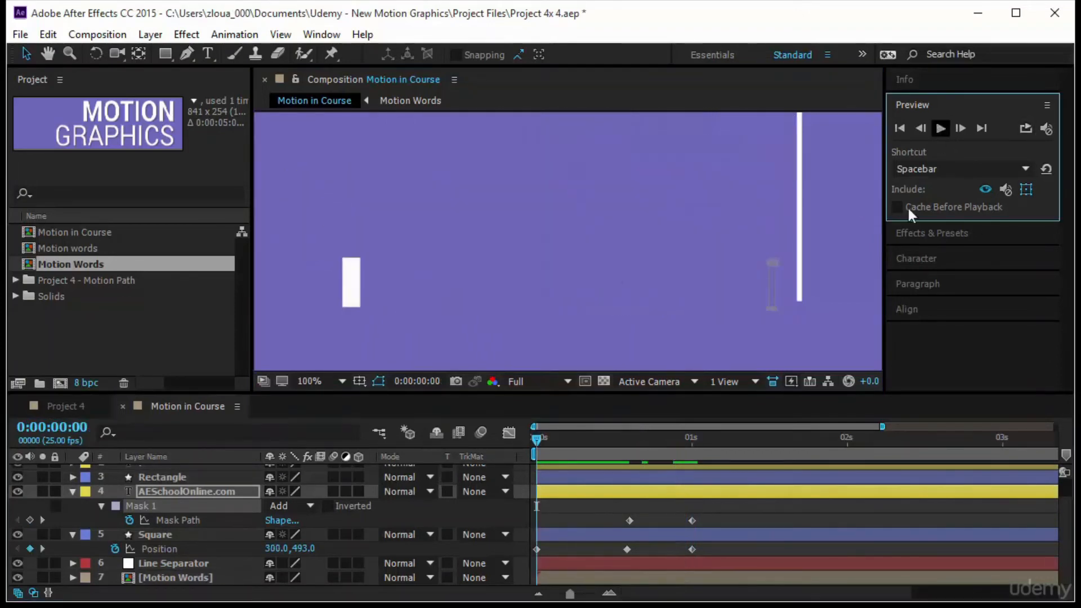
left_click(537, 438)
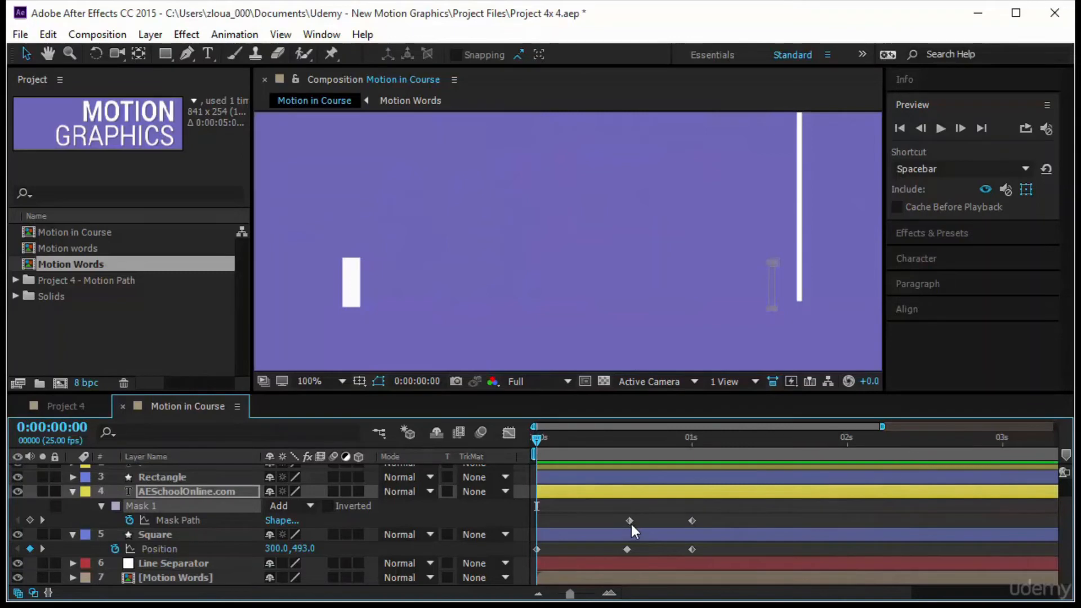
Align the Square's middle Position keyframe with the first Mask Path keyframe at 0:00:00:15 and apply Easy Ease to both layers' keyframes
left_click_drag(630, 521, 629, 552)
left_click(627, 550)
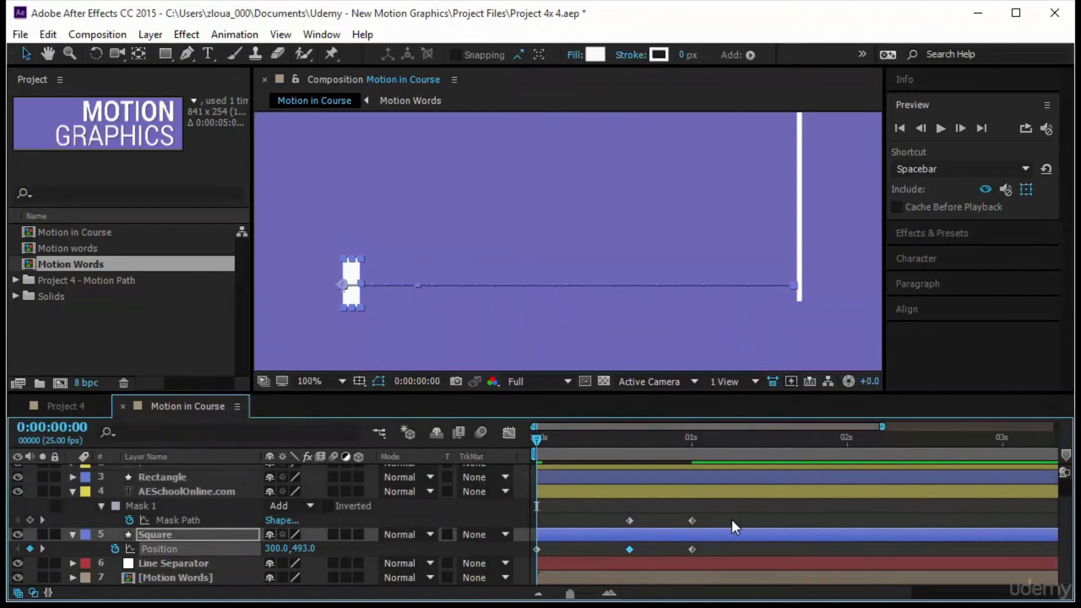
left_click(731, 517)
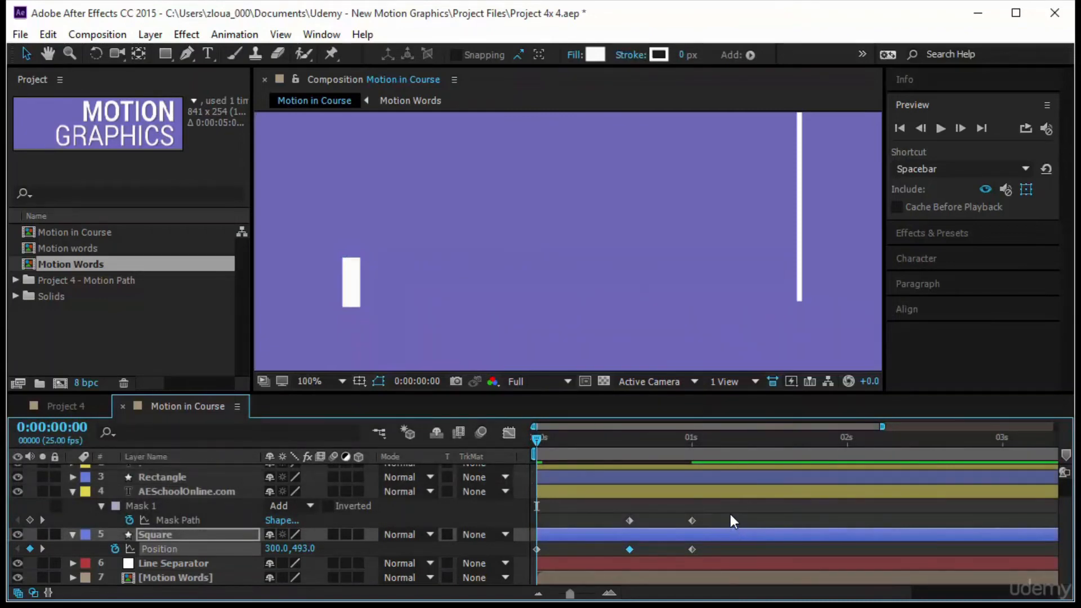
left_click_drag(598, 551, 563, 555)
key("F9")
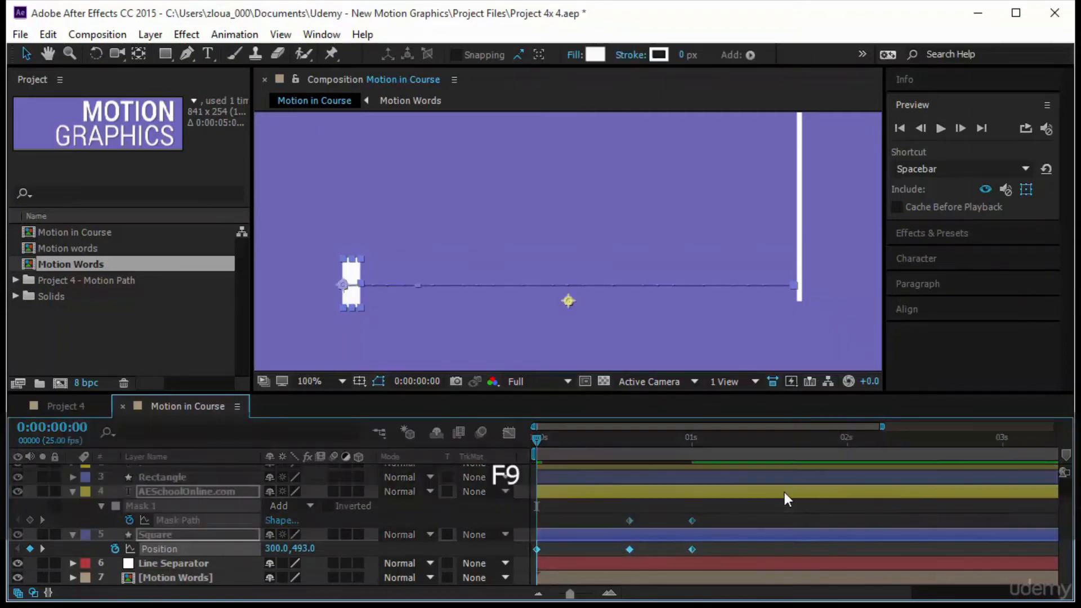
Play back the eased text reveal, fit the whole composition in the viewer and check the finished layout at 0:00:01:04
left_click(939, 128)
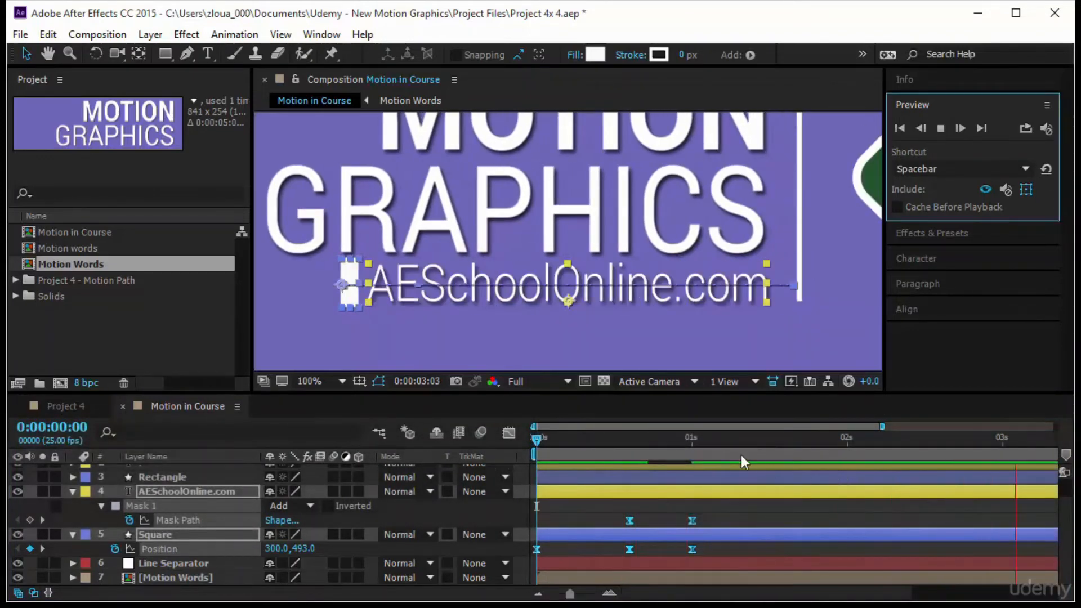
left_click(309, 382)
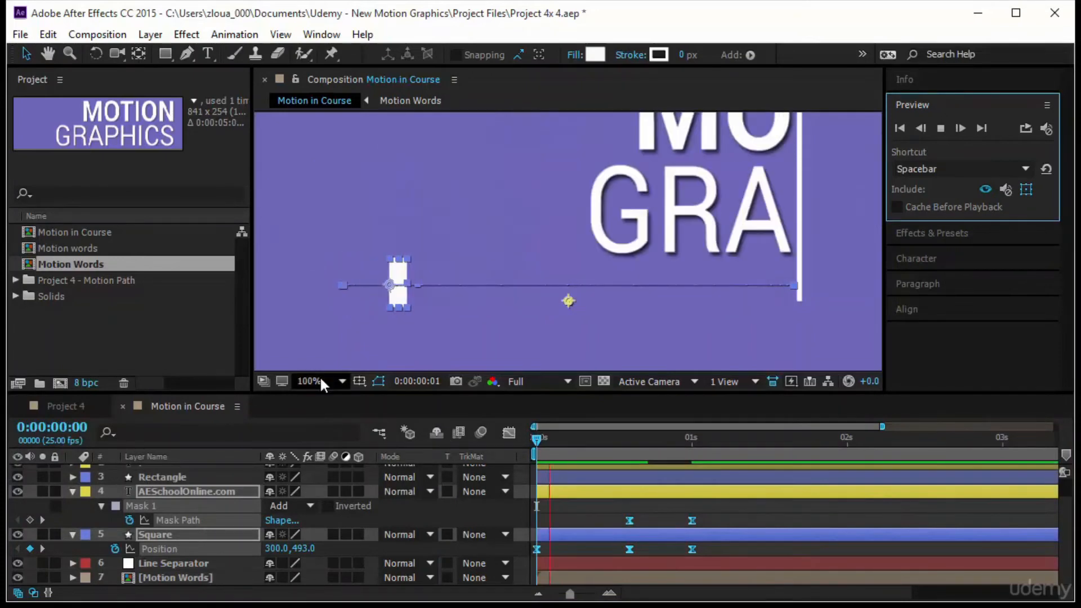
left_click(388, 96)
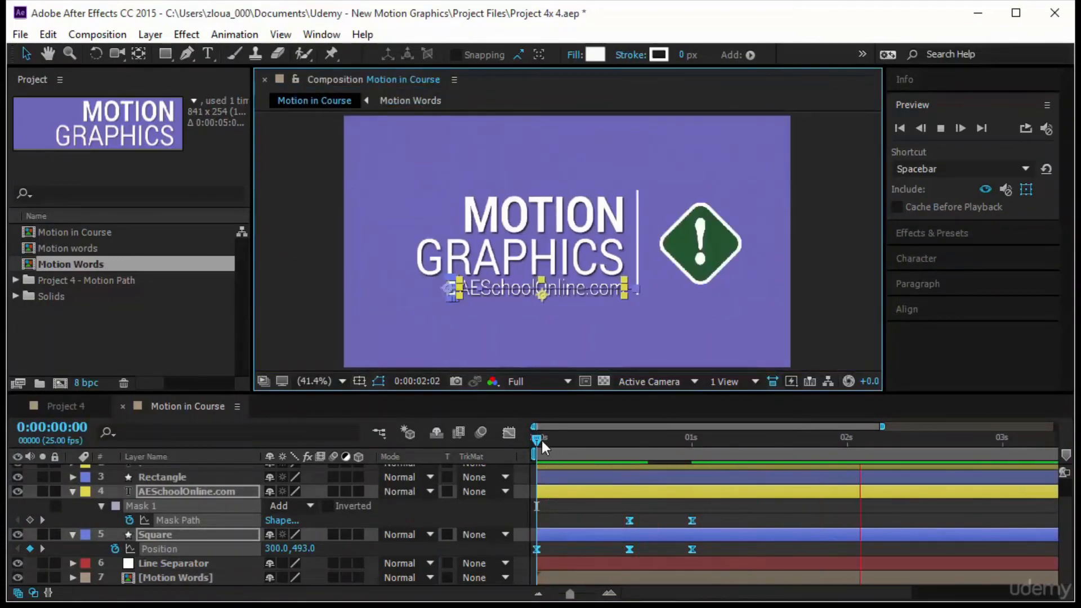
left_click_drag(541, 439, 715, 485)
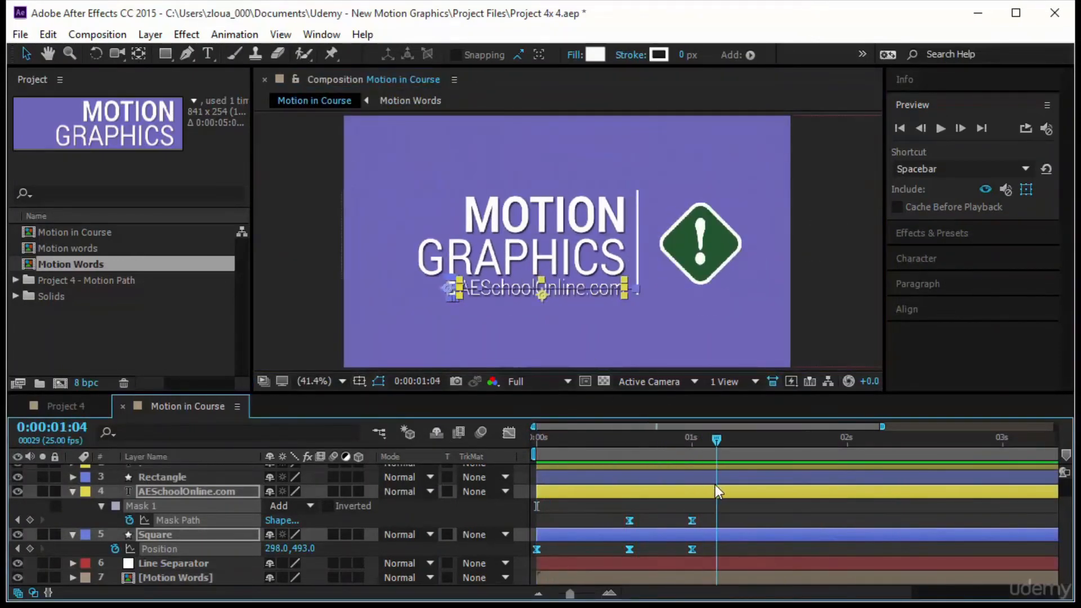
left_click(849, 228)
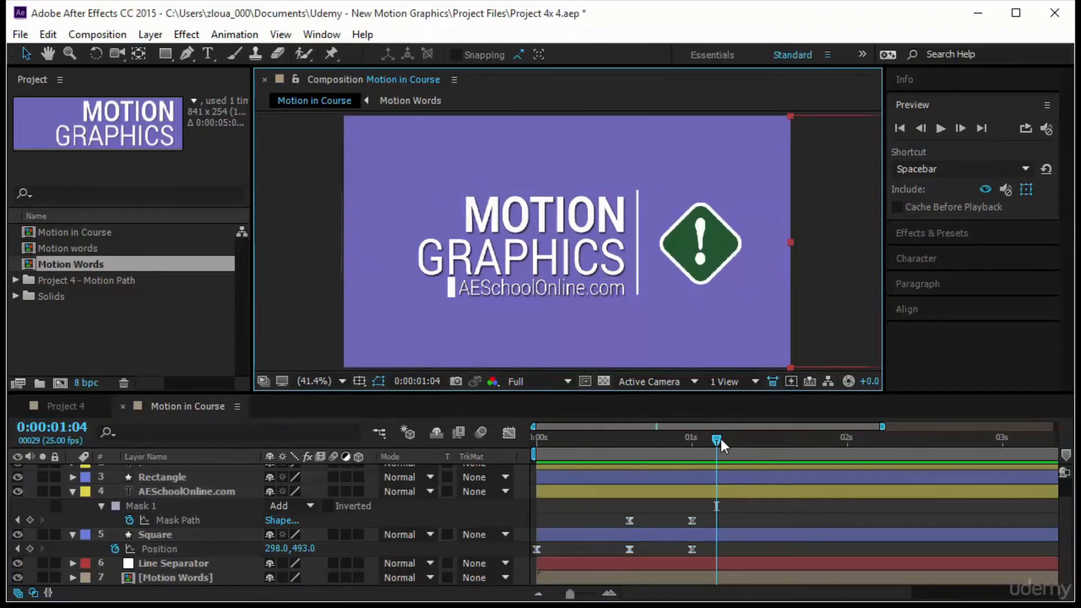
Add a Position keyframe to the Cyan Solid 3 layer at 0:00:00:00 and move the layer below Motion Words in the stack
left_click_drag(721, 438, 489, 452)
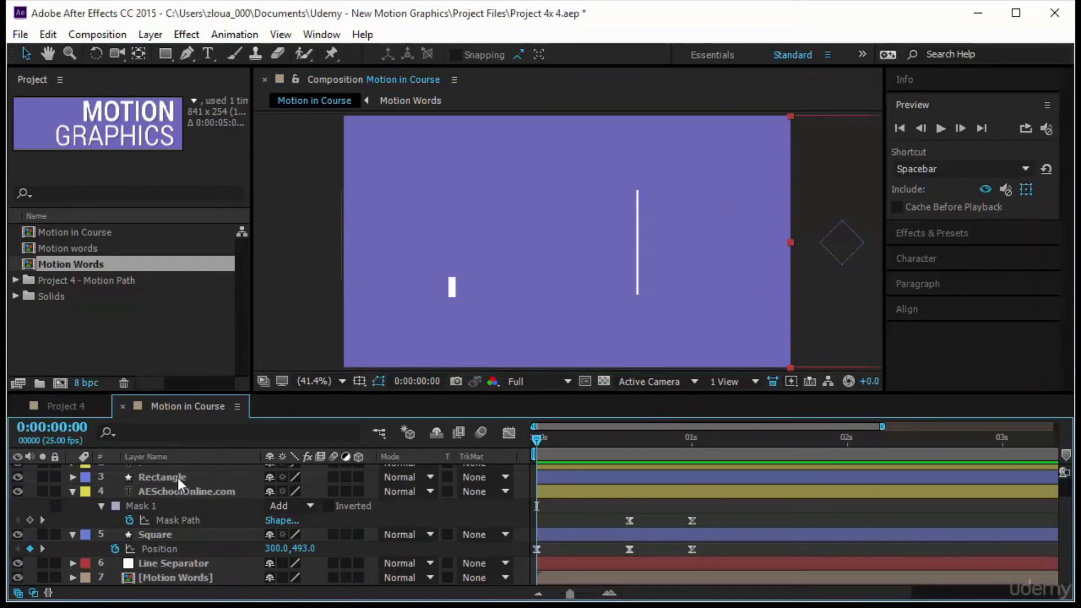
scroll(198, 481, "up", 2)
key("p")
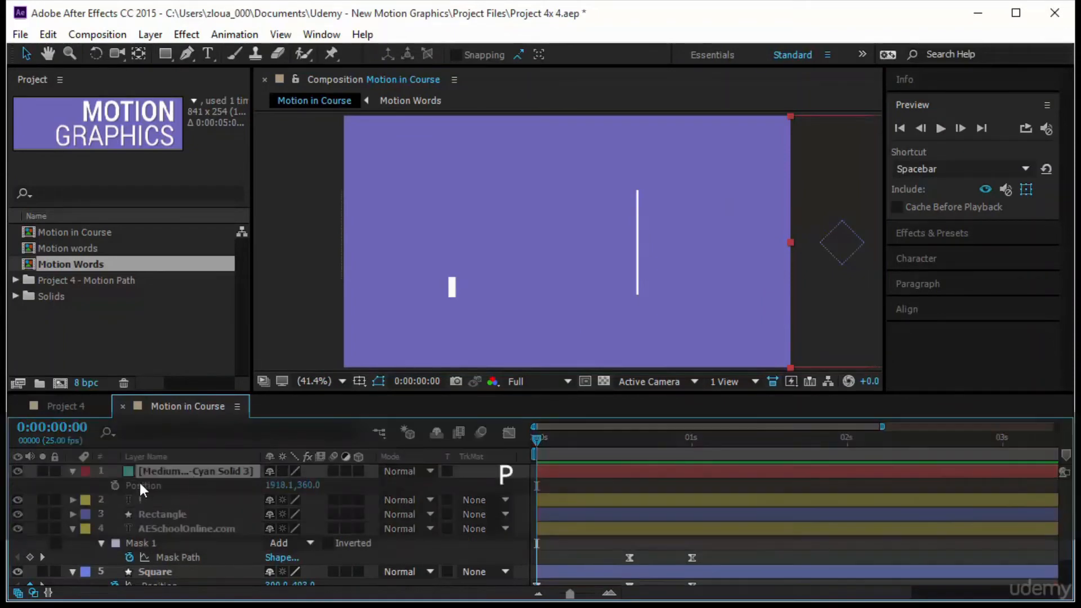
left_click(115, 485)
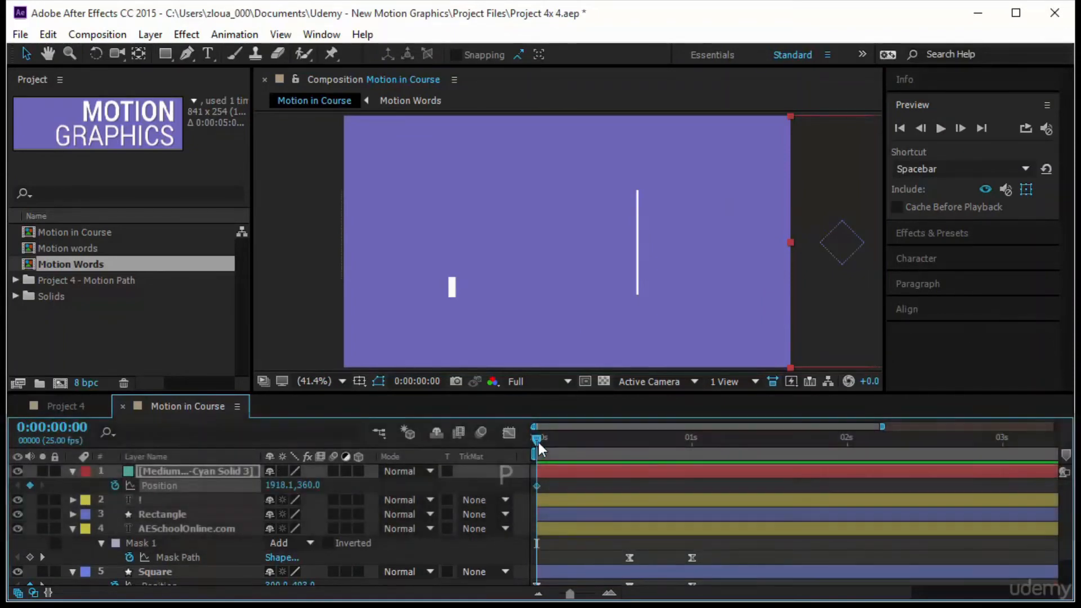
left_click_drag(538, 441, 583, 459)
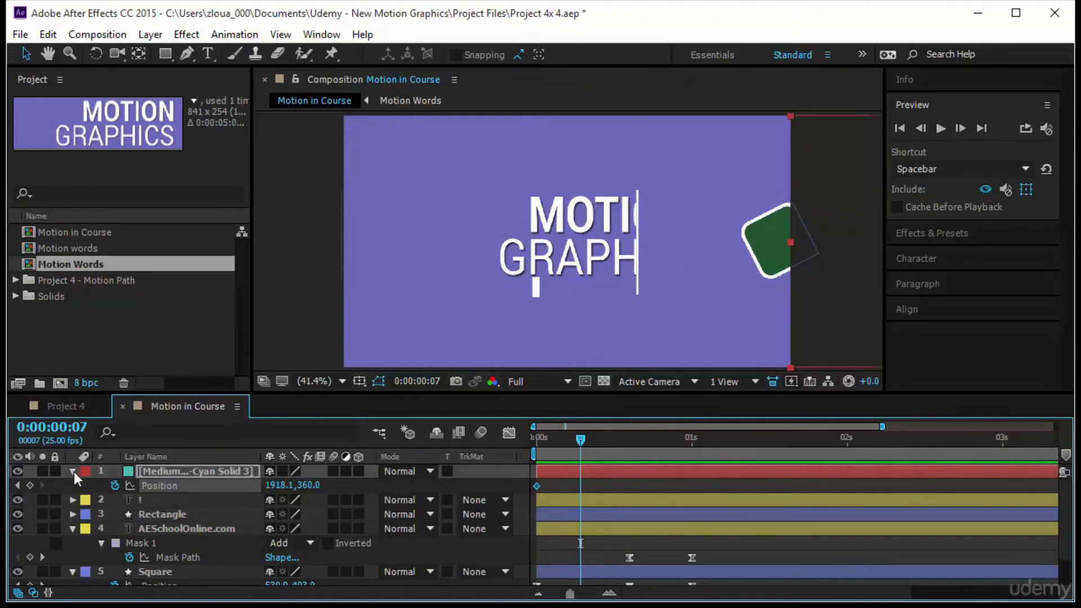
left_click_drag(164, 476, 193, 586)
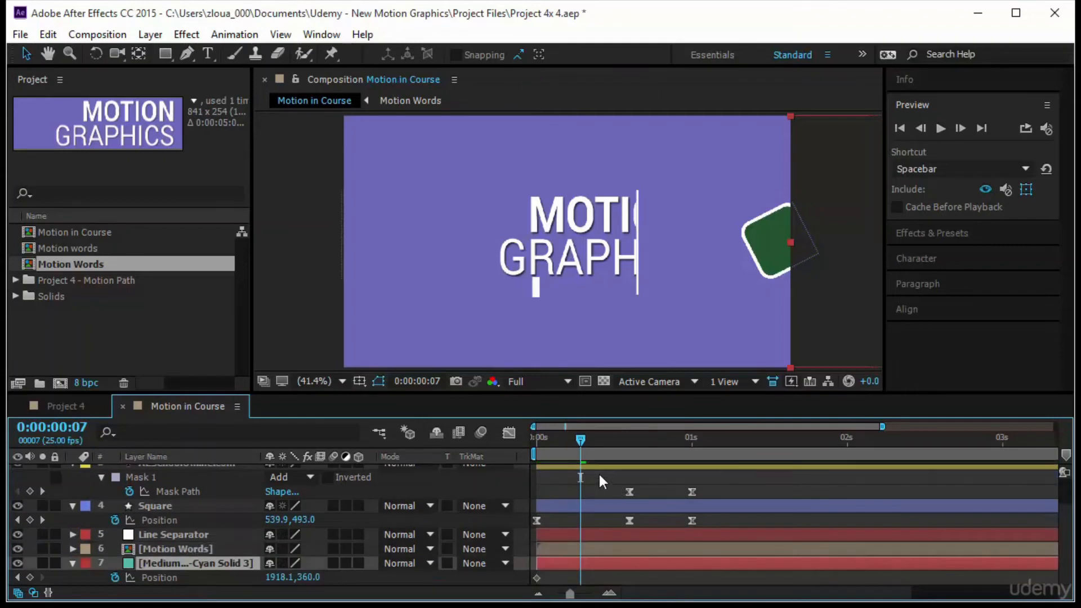
Keyframe the Cyan Solid 3 layer at 0:00:00:07, sliding it horizontally to 640, 360 so that it covers the frame
left_click_drag(585, 437, 532, 445)
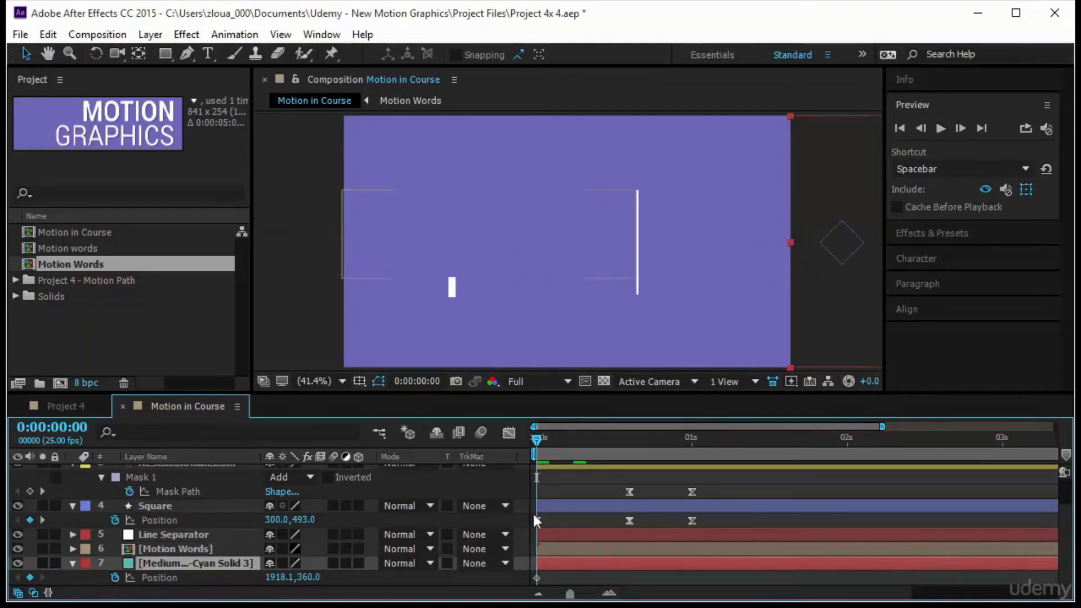
left_click_drag(532, 440, 579, 446)
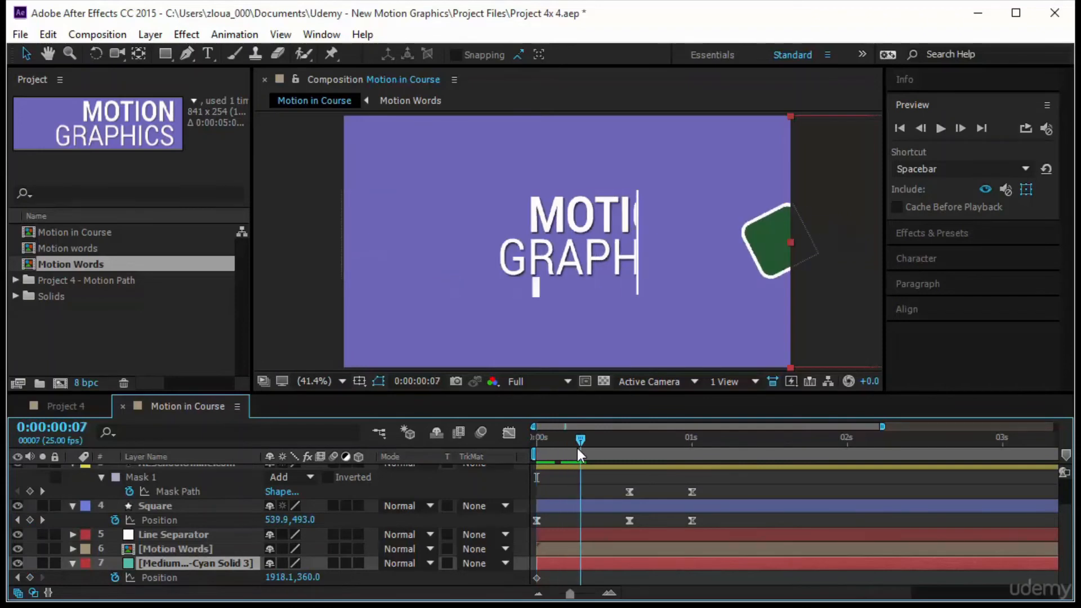
key("alt+shift+p")
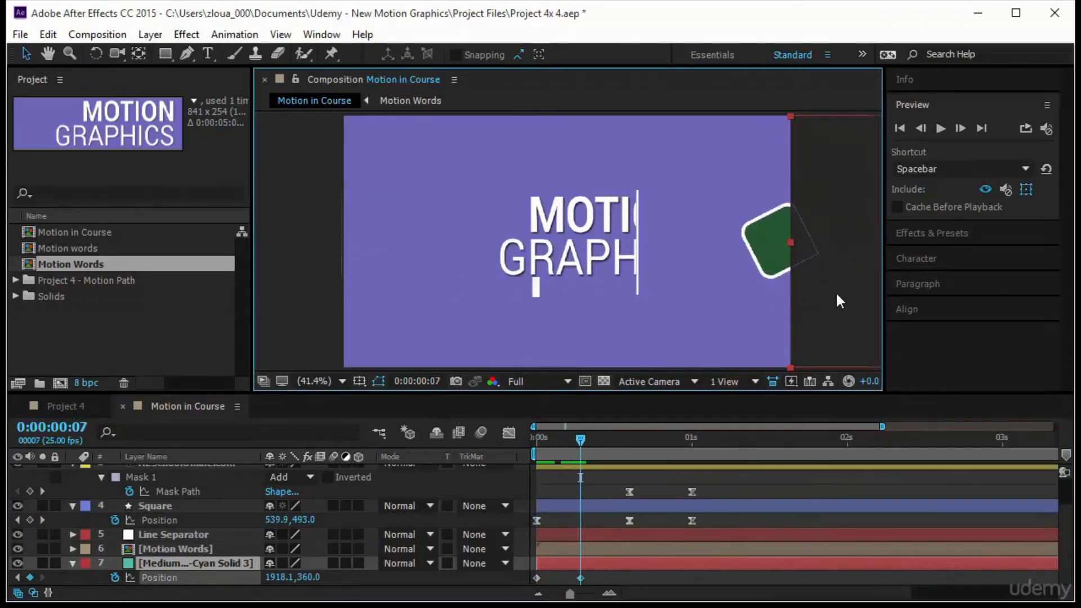
key("ctrl+z")
left_click_drag(847, 310, 401, 301)
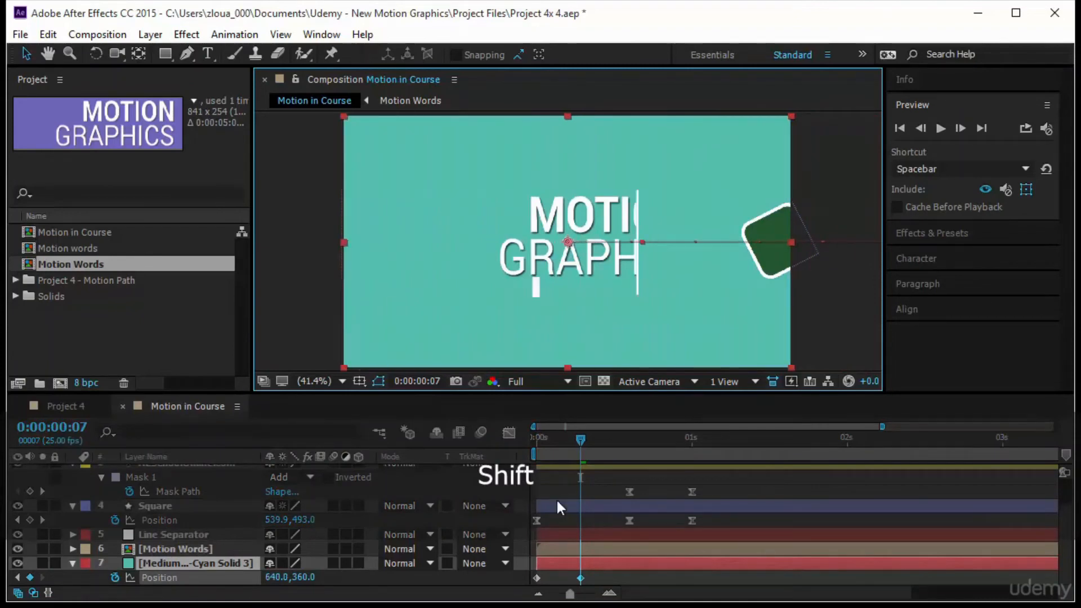
Apply Easy Ease to both Position keyframes of the Cyan Solid 3 layer
left_click_drag(580, 440, 630, 445)
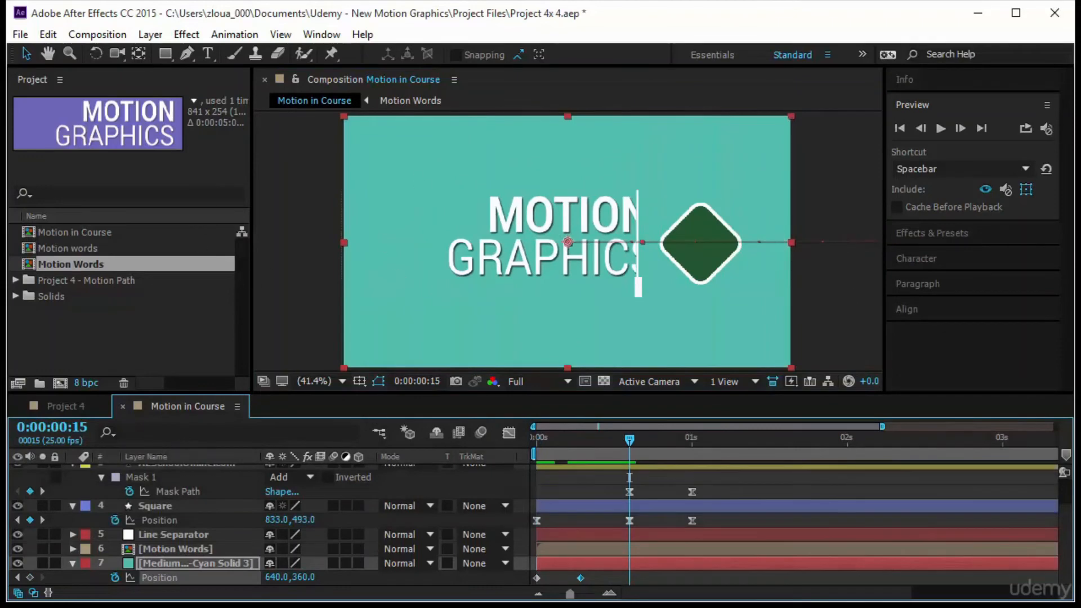
left_click_drag(603, 583, 527, 567)
key("F9")
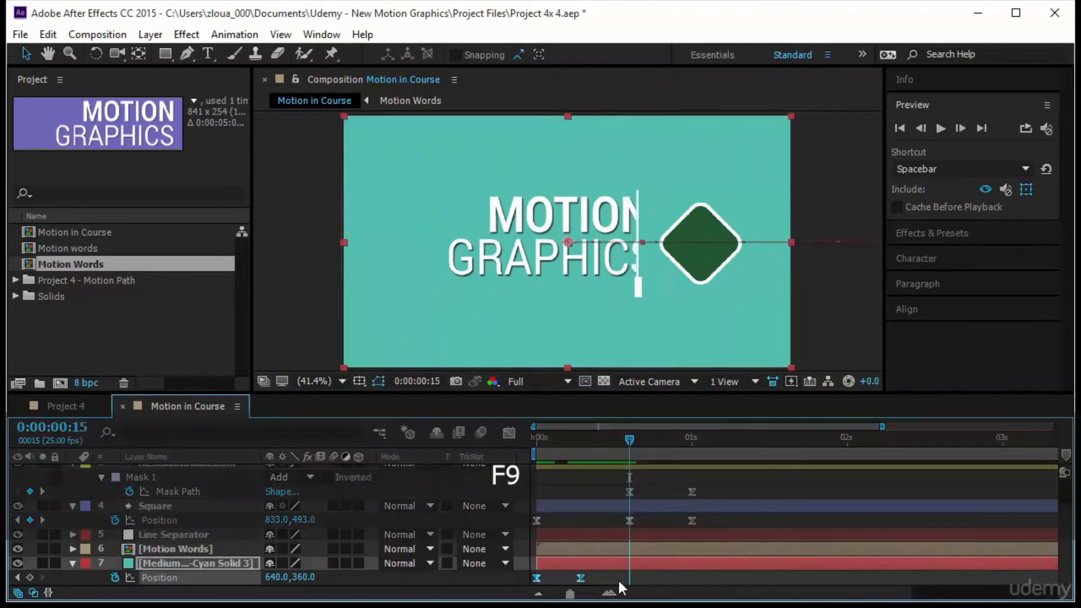
Show the solid's Position speed graph and lengthen the last keyframe's incoming influence leftward to create a sharp early speed peak
left_click(510, 432)
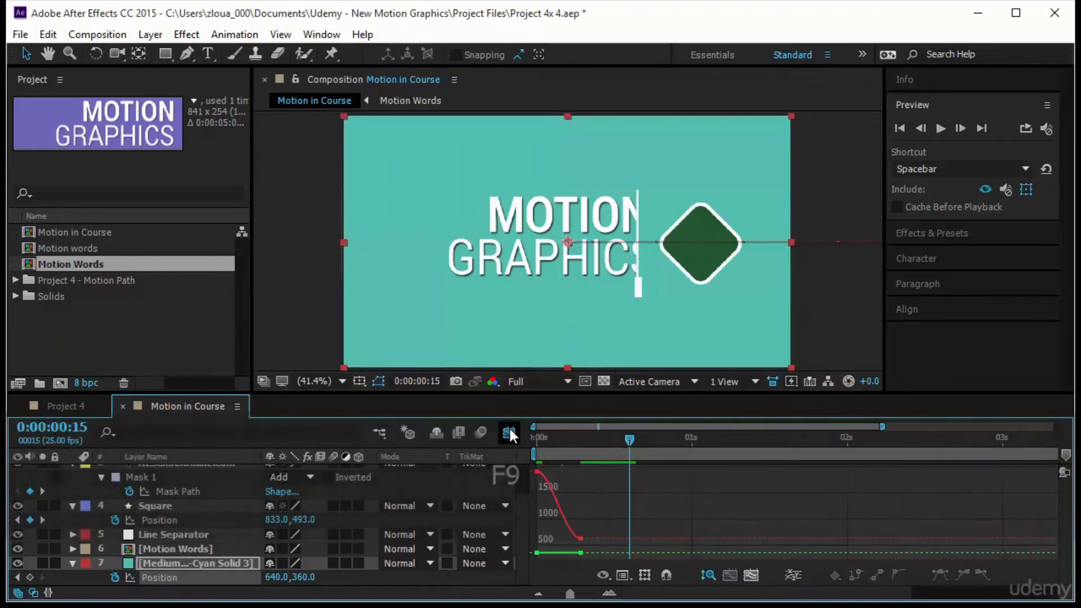
left_click_drag(529, 561, 610, 519)
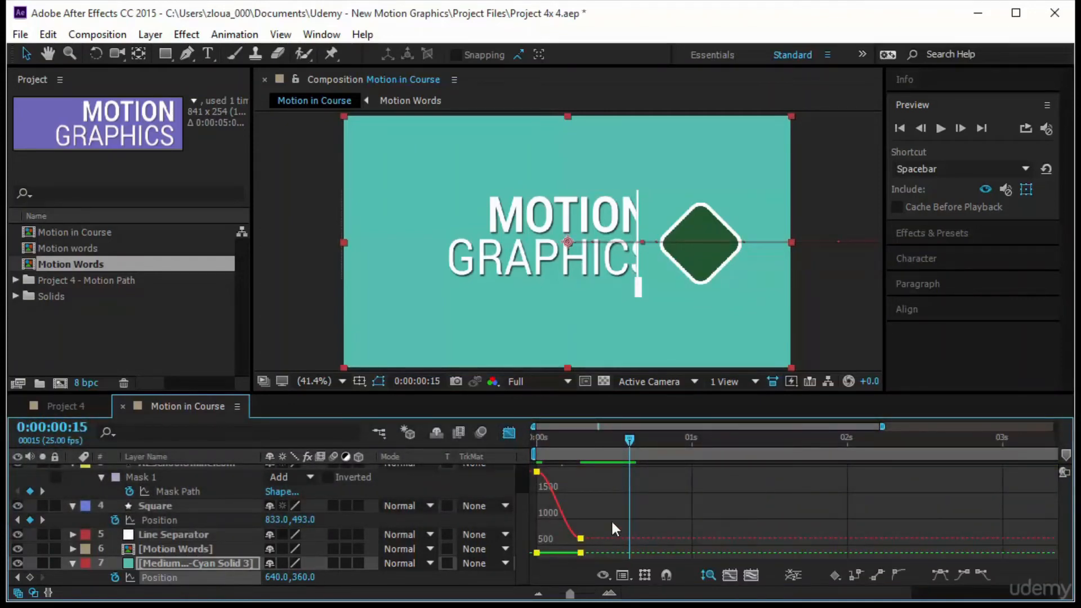
left_click(623, 575)
left_click(693, 416)
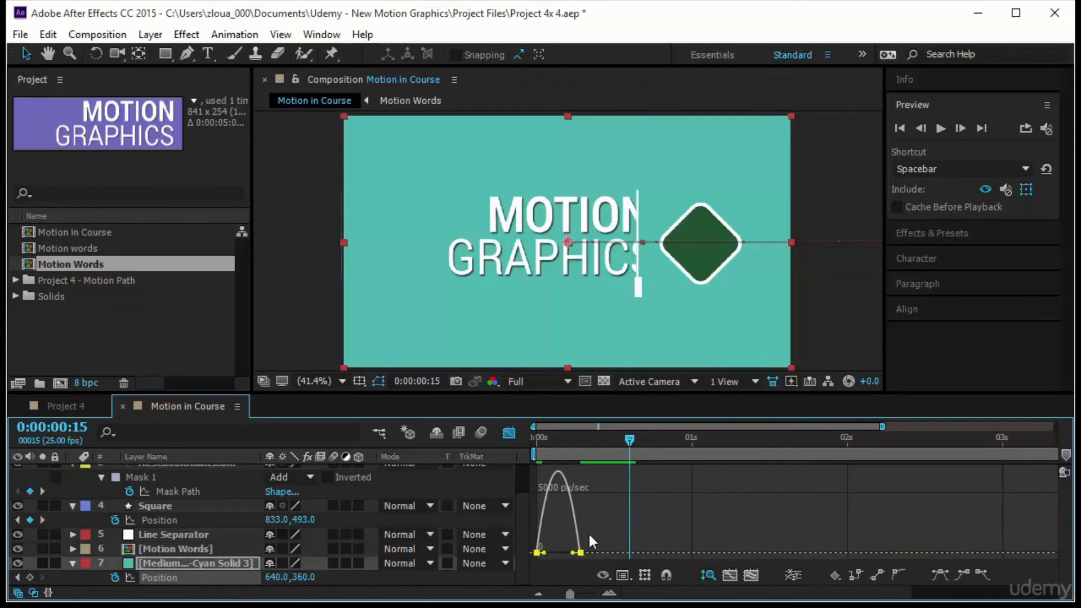
left_click_drag(572, 553, 552, 553)
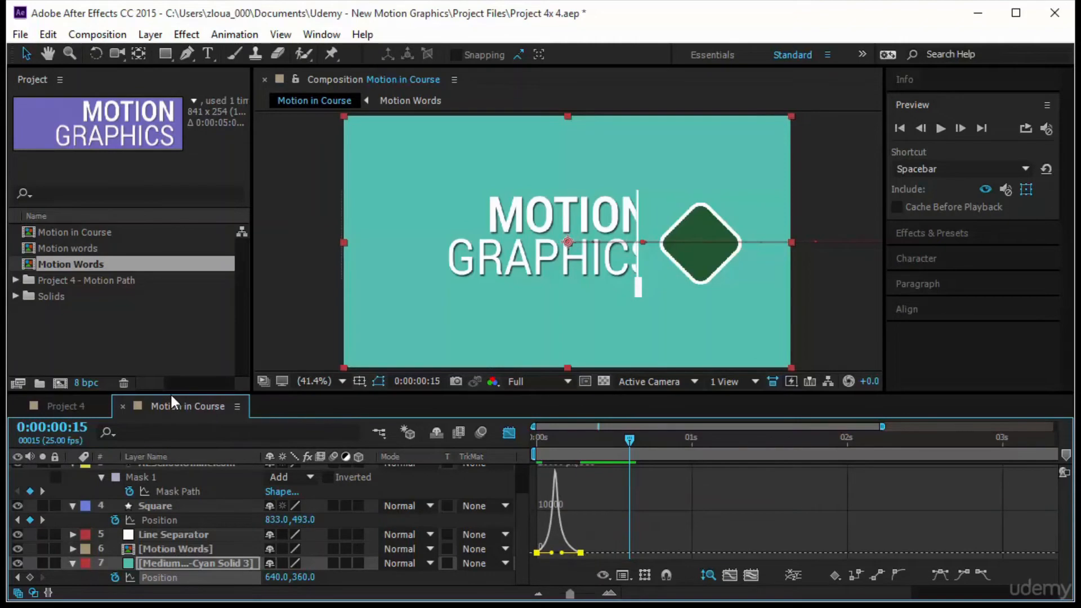
Enlarge the timeline, collapse the properties of all layers, switch from graph to layer bar view, and go to 0:00:00:00
left_click_drag(186, 361, 186, 335)
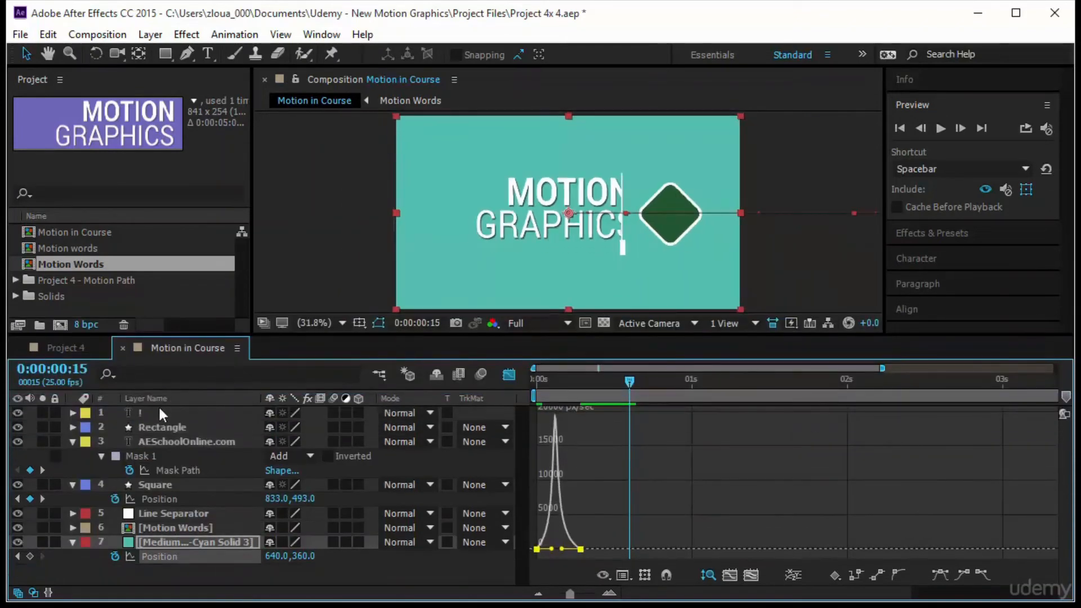
left_click(154, 428)
key("ctrl+a")
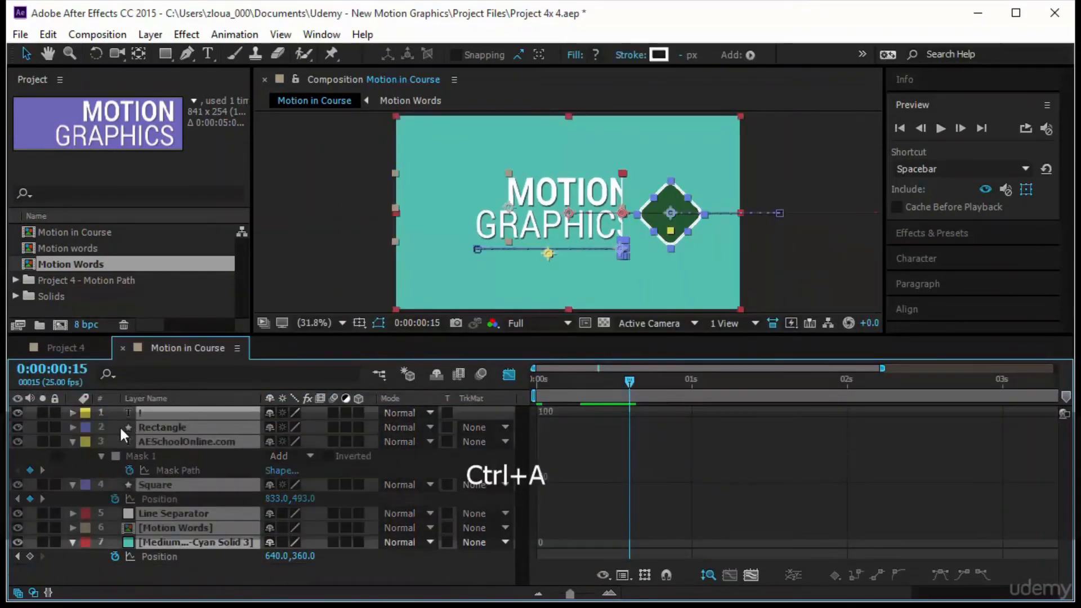
left_click(73, 440)
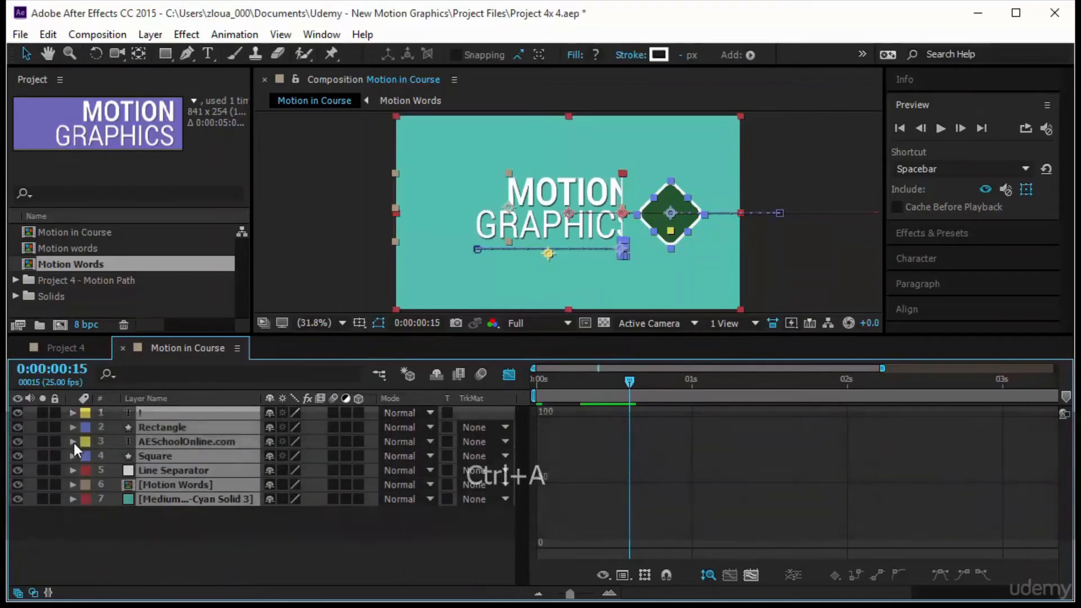
left_click(259, 526)
left_click(510, 373)
key("Home")
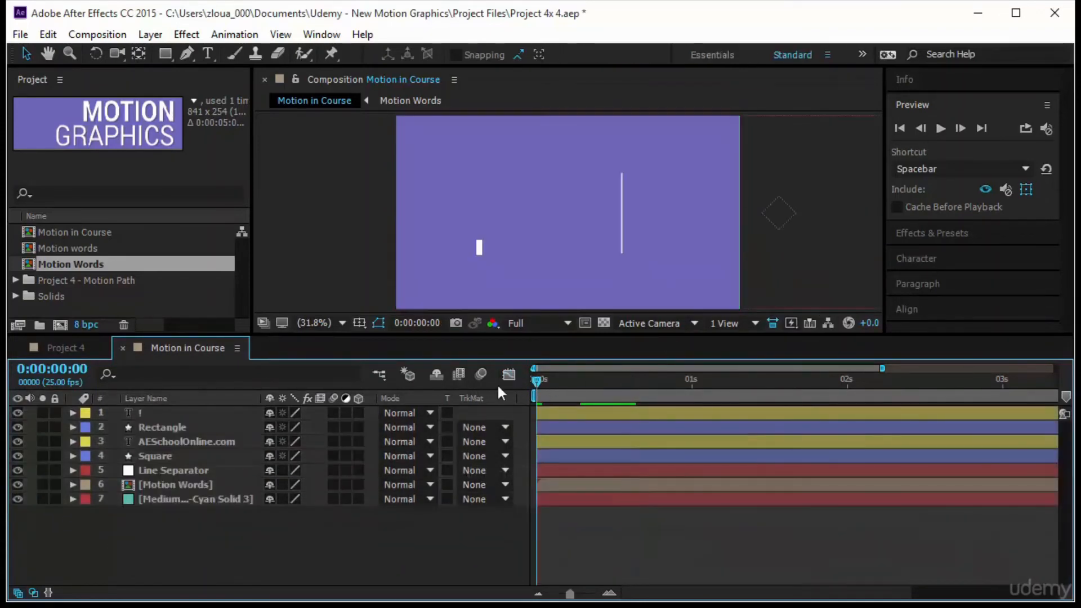
Preview the Motion in Course animation and scrub through its first second back to the start
left_click(940, 128)
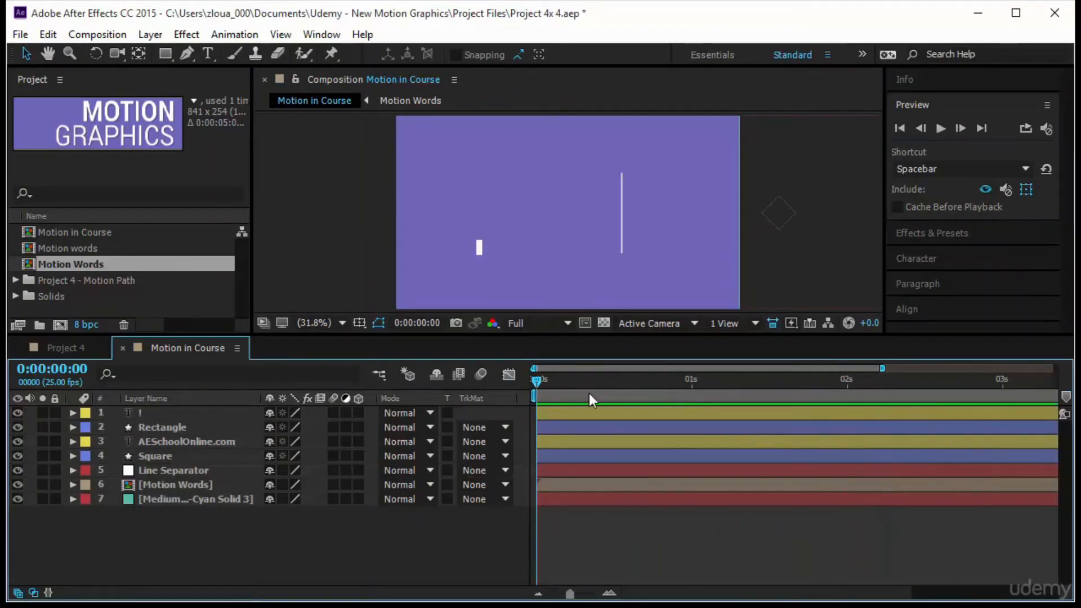
left_click(673, 400)
left_click(674, 400)
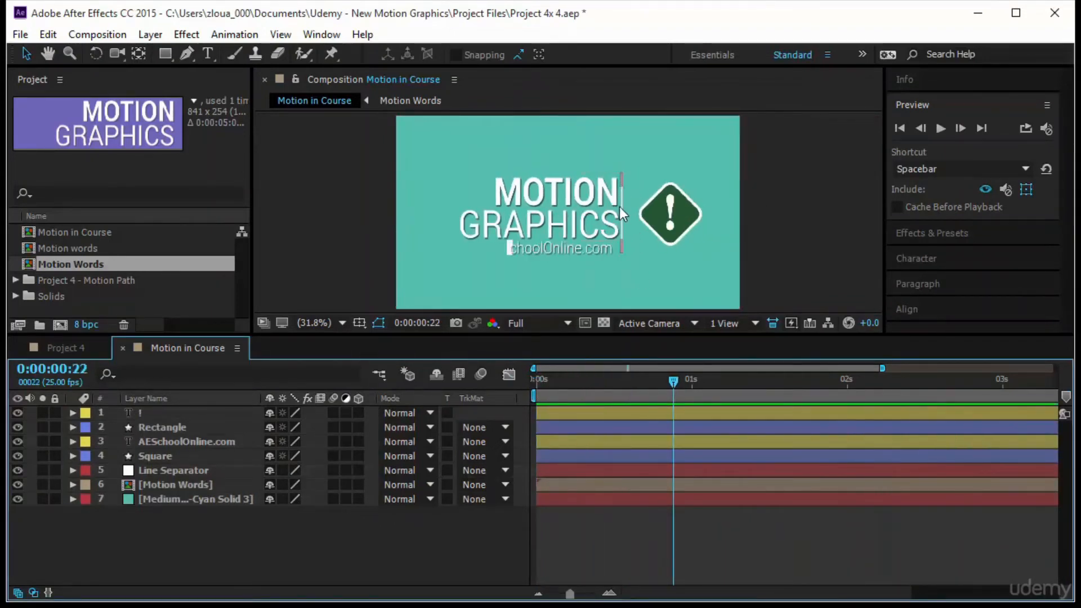
left_click_drag(670, 391, 514, 406)
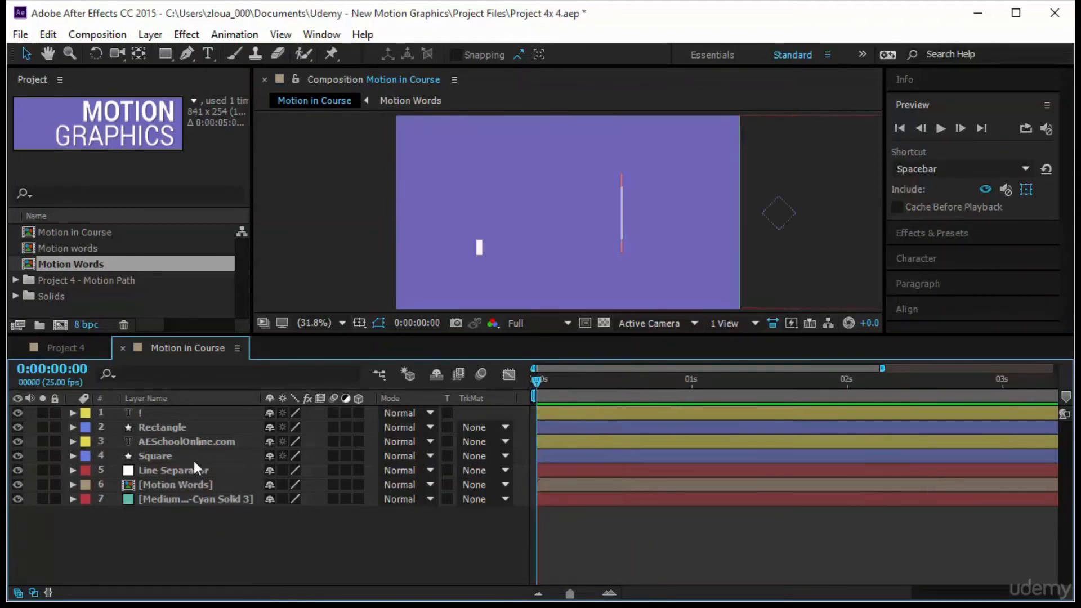
Animate the Line Separator layer's Scale from 0% at 0:00:00:00 to 100% at about 0:00:00:12
left_click(219, 470)
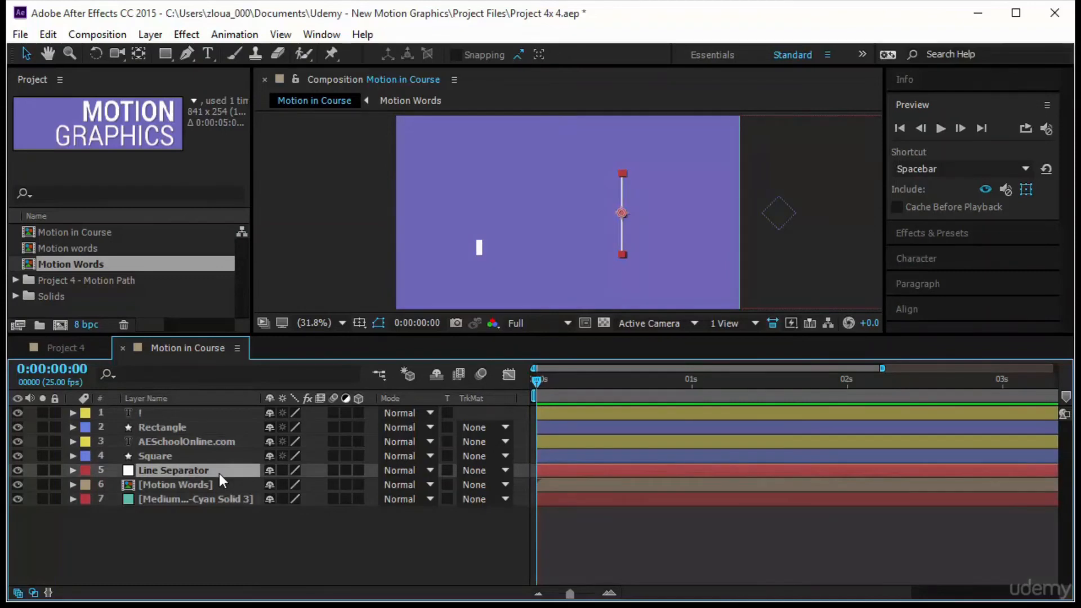
key("s")
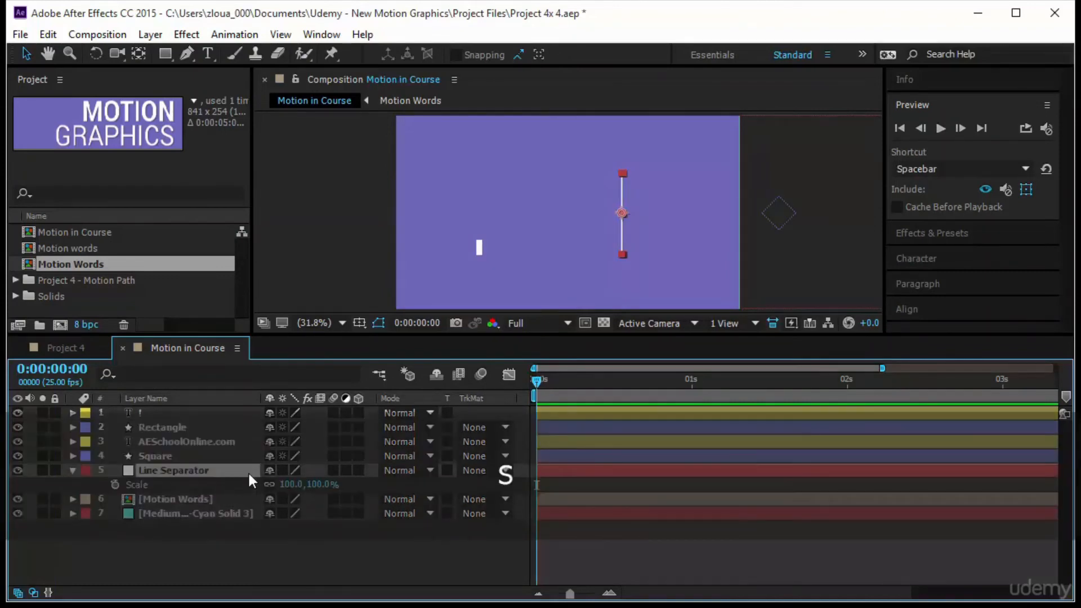
left_click(115, 484)
left_click_drag(537, 486, 611, 485)
left_click(290, 485)
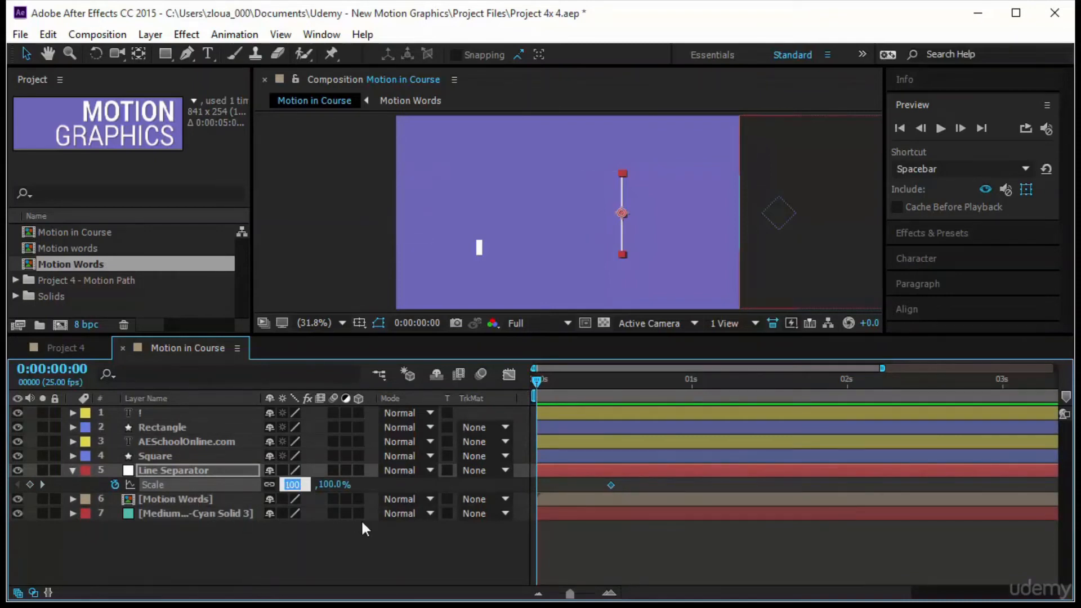
type("0")
key("Return")
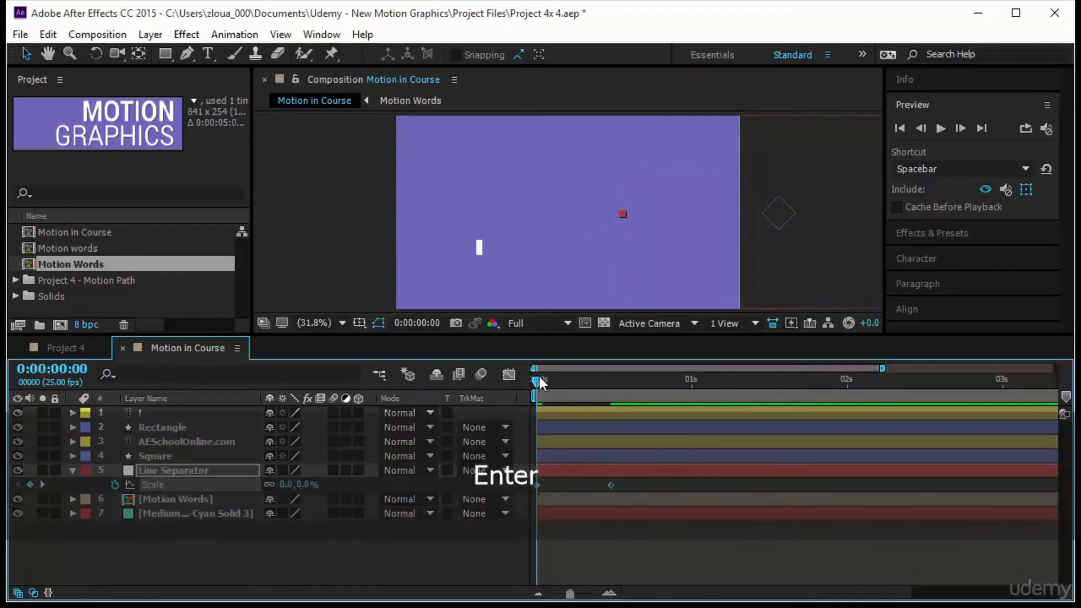
Move the Line Separator's 100% Scale keyframe earlier to about 0:00:00:08 and apply Easy Ease to both Scale keyframes
left_click_drag(538, 374, 680, 403)
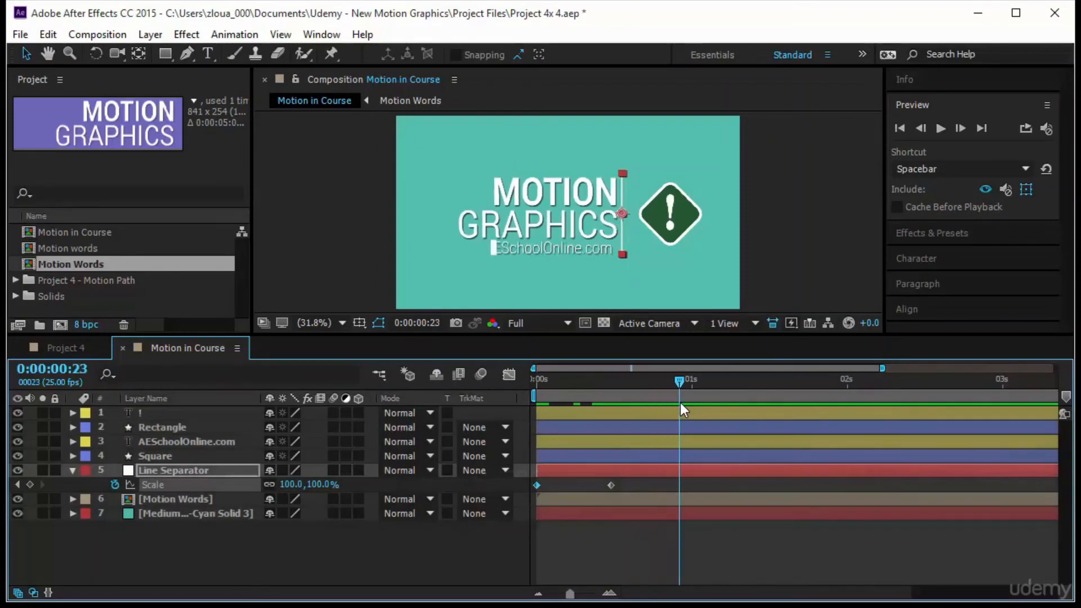
left_click_drag(611, 485, 532, 500)
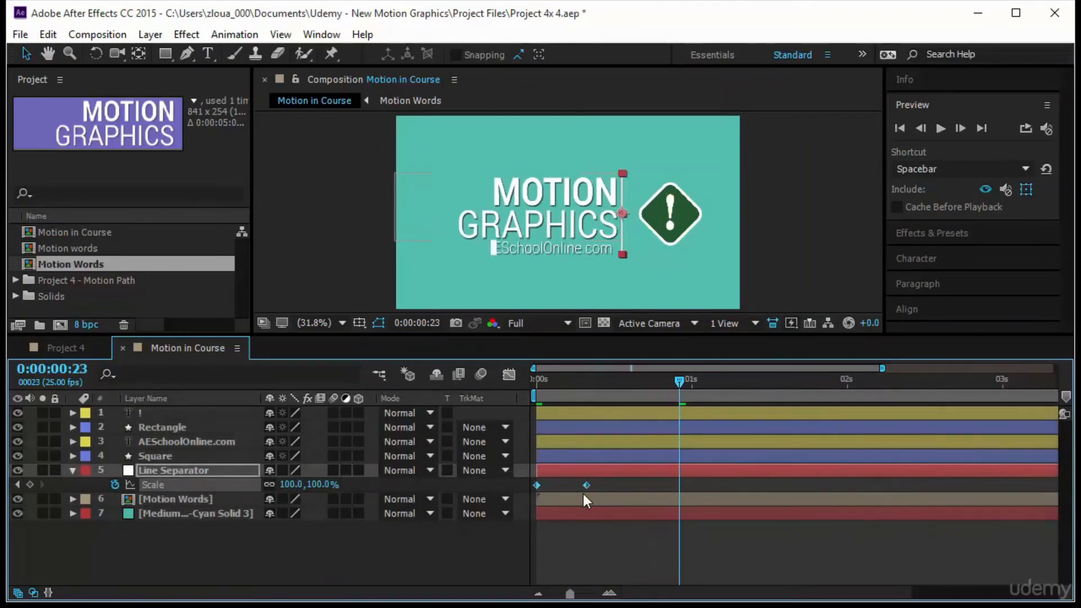
key("F9")
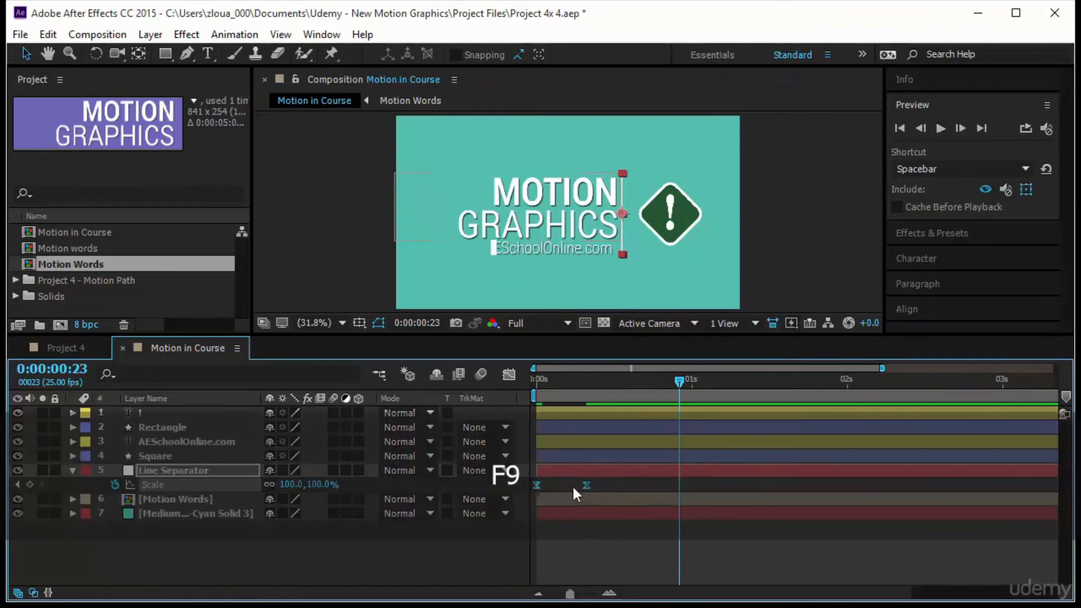
Extend the last Scale keyframe's incoming influence fully toward the start in the Line Separator's speed graph, and preview the motion
left_click(509, 374)
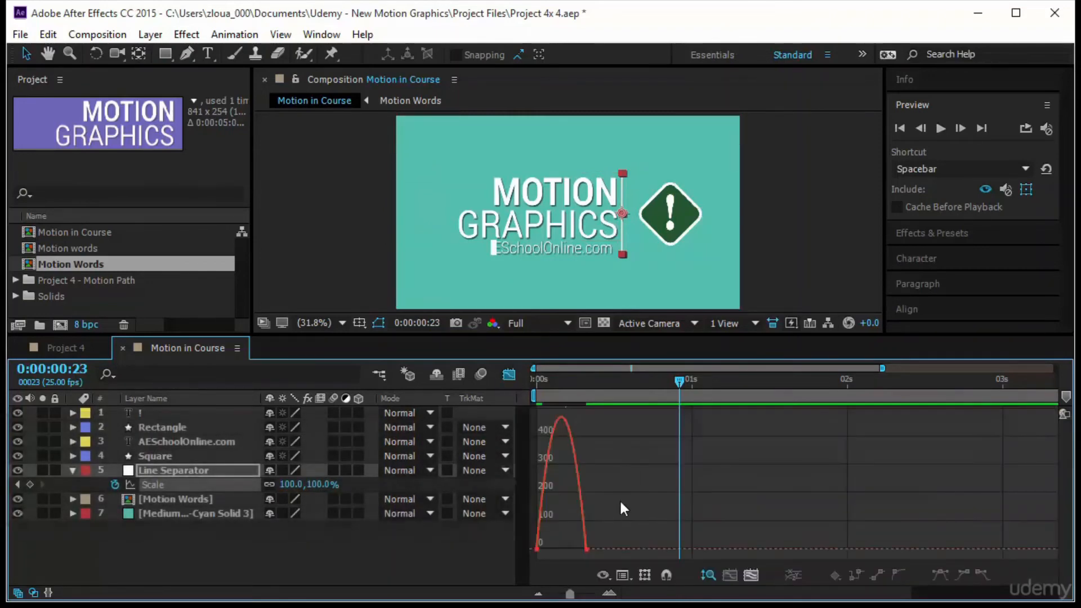
left_click_drag(597, 539, 533, 552)
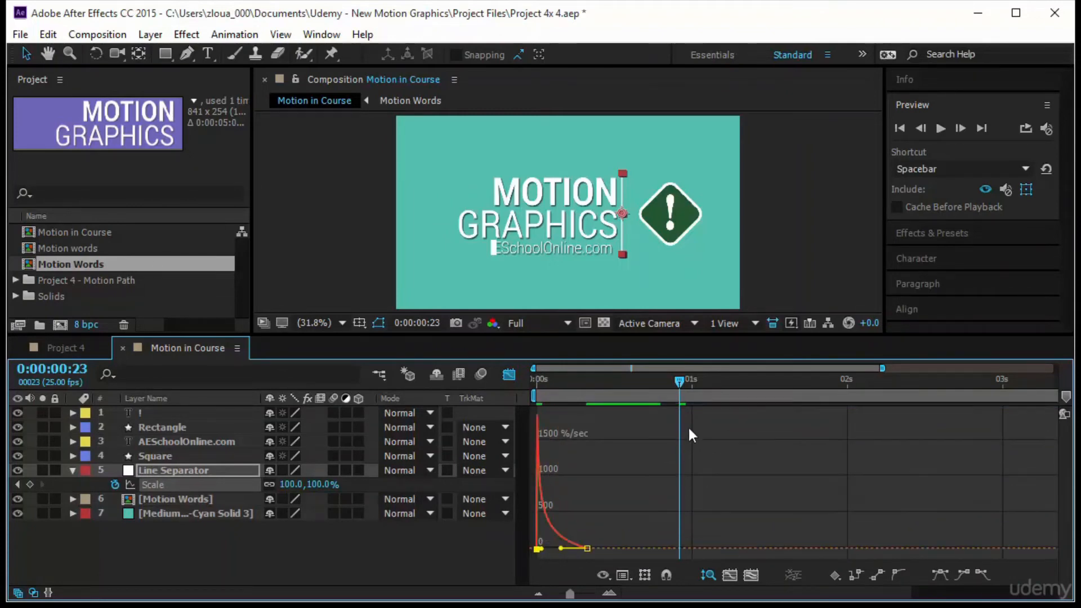
key("space")
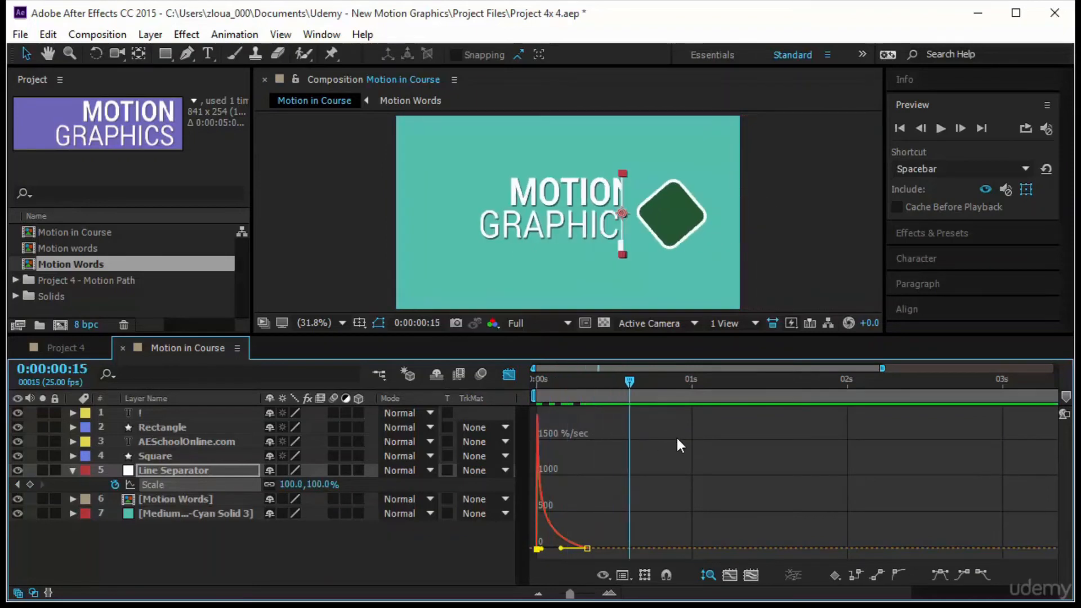
key("space")
Switch to the value graph and raise the last Scale keyframe's handle so the Line Separator overshoots 100% before settling, and preview it
left_click(624, 575)
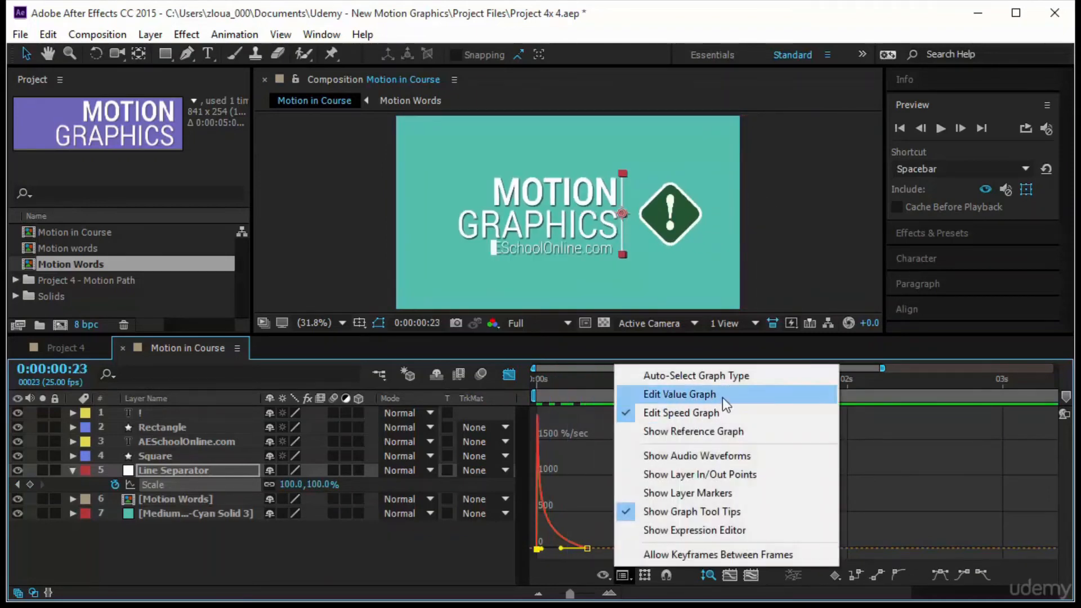
left_click(722, 398)
left_click(587, 417)
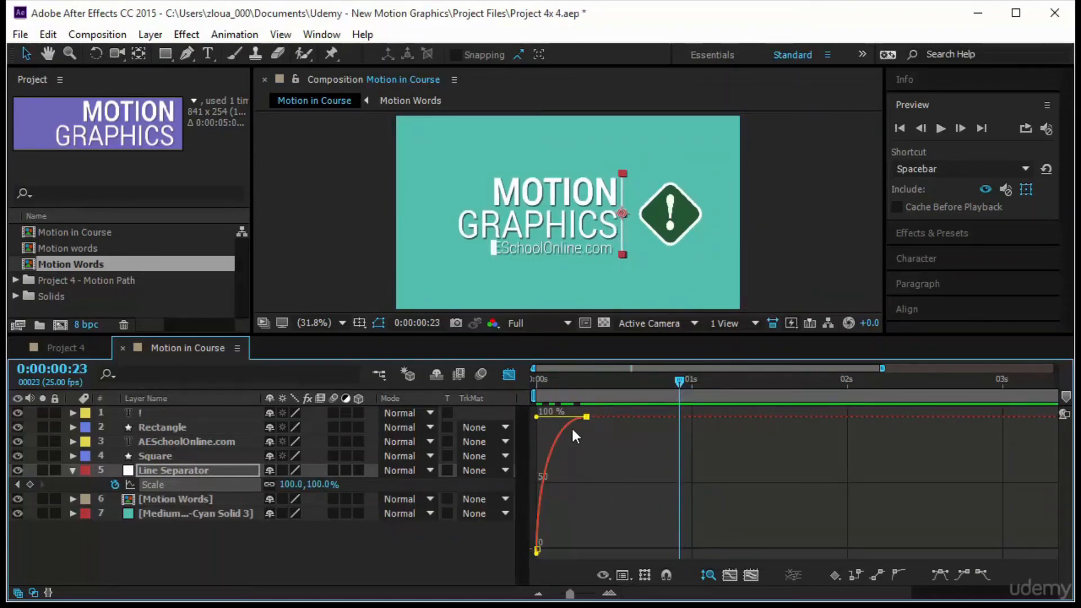
left_click_drag(537, 418, 570, 390)
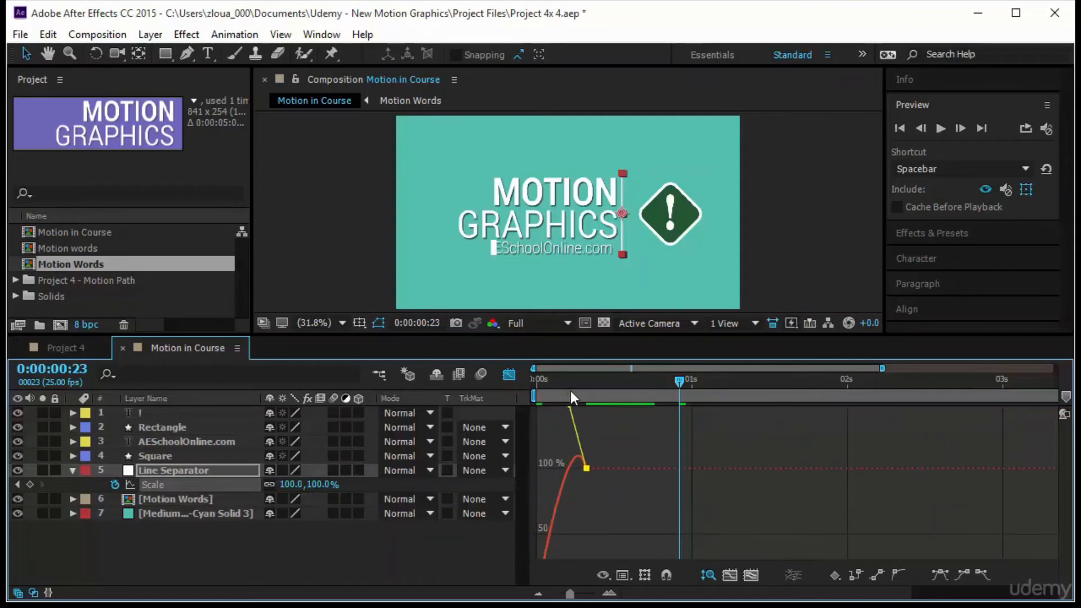
key("space")
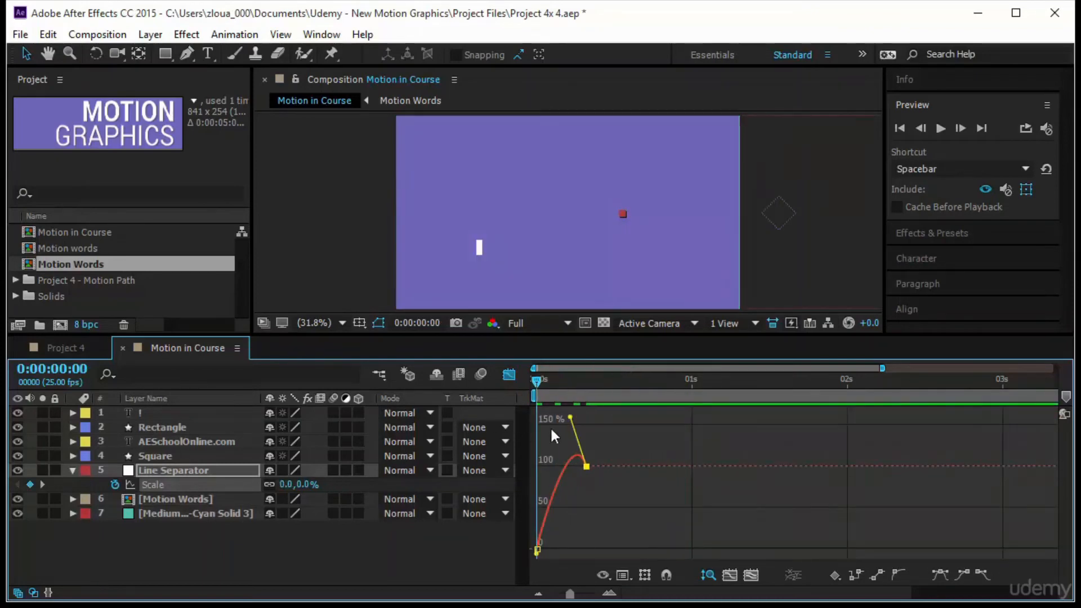
key("space")
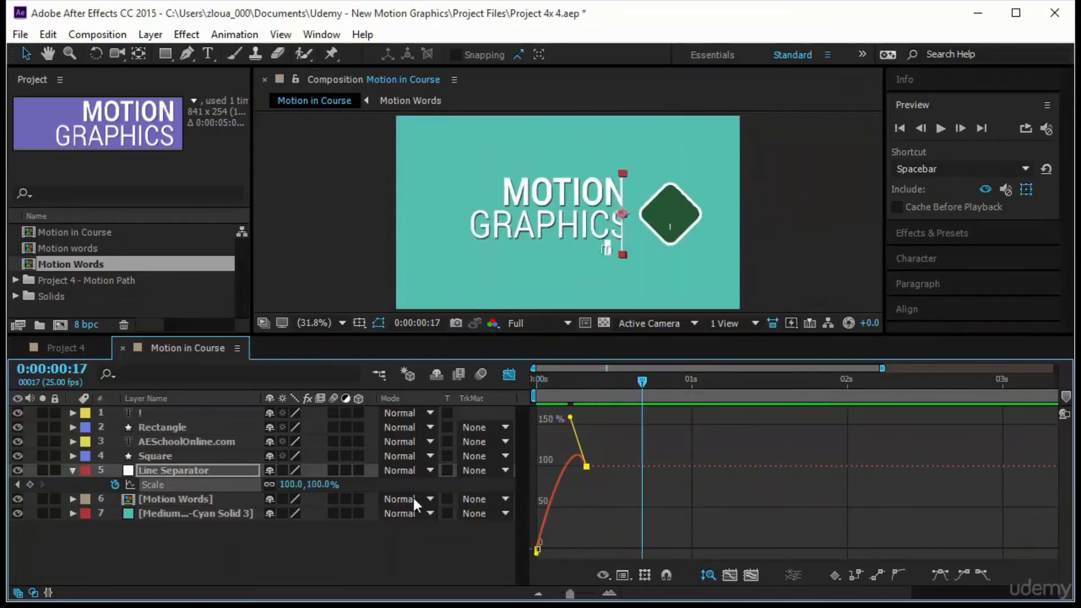
Collapse the Line Separator layer, return the timeline to layer bar view, and go to 0:00:00:00 with nothing selected
left_click(72, 470)
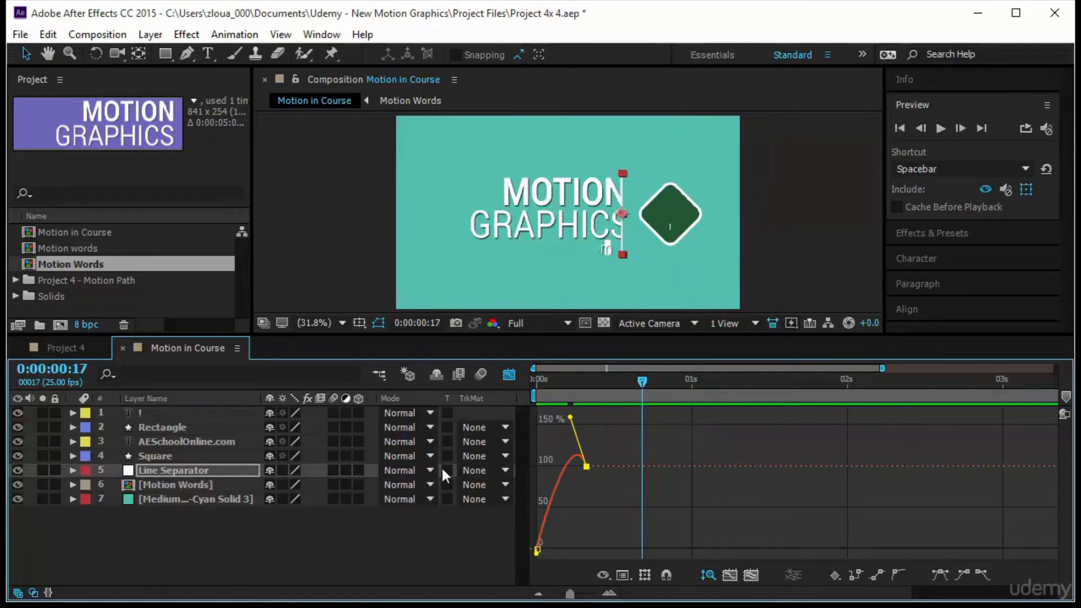
left_click(180, 456)
left_click(509, 375)
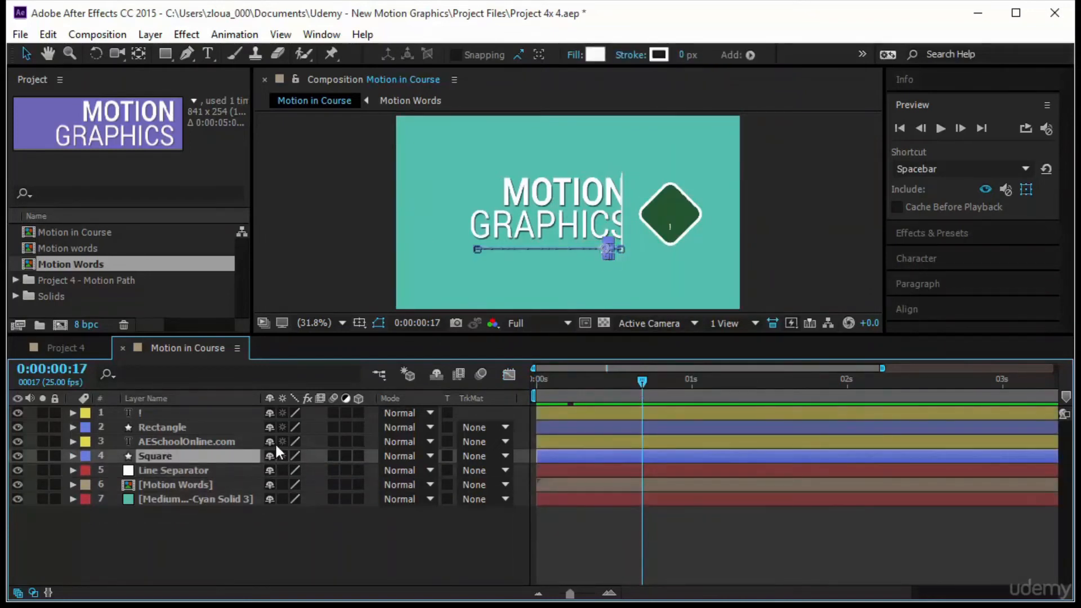
key("Home")
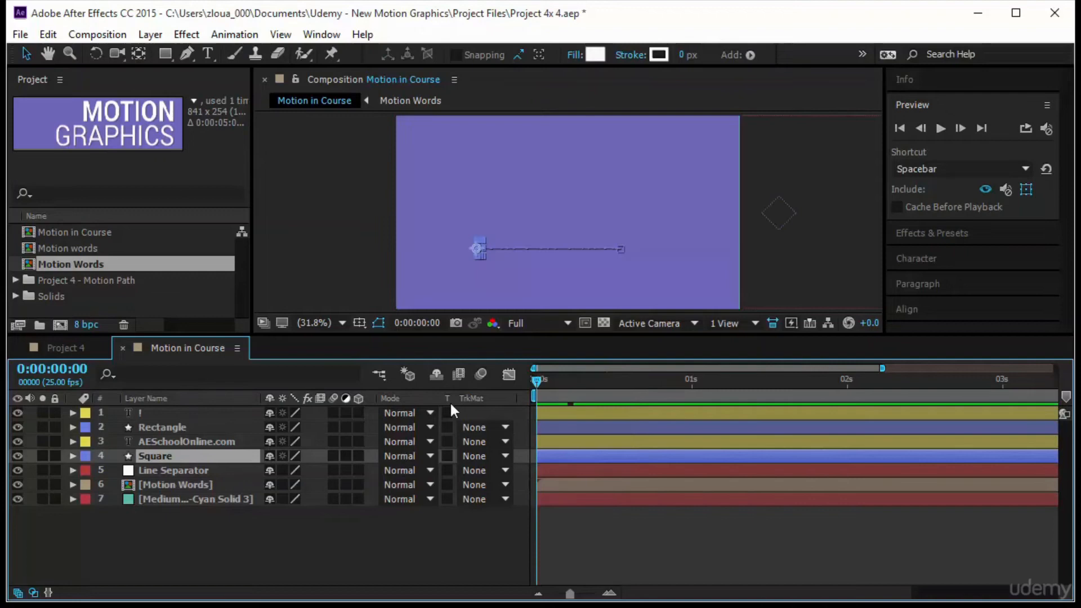
left_click(652, 521)
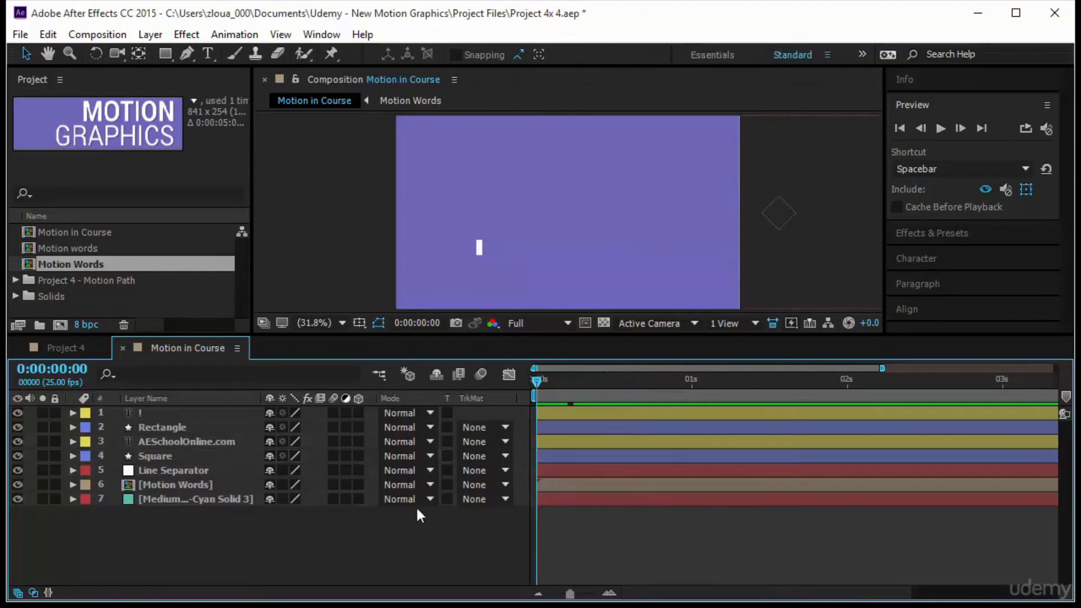
Animate the Square layer's Scale from 0% at 0:00:00:00 to 100, 177.2% at about 0:00:00:04
left_click(207, 455)
key("u")
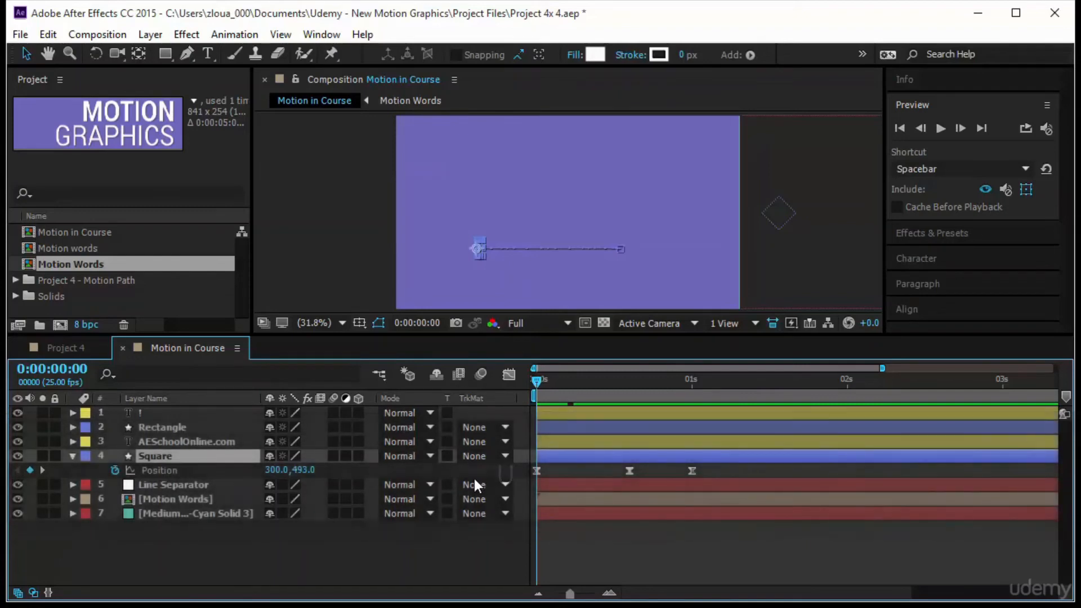
key("shift+s")
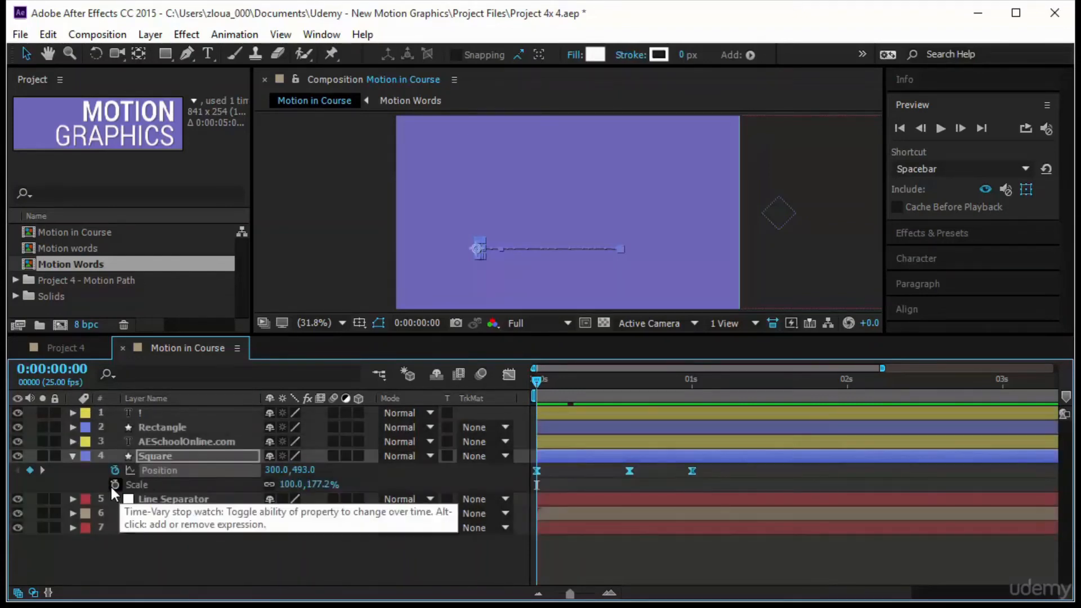
left_click(114, 486)
left_click_drag(535, 486, 559, 485)
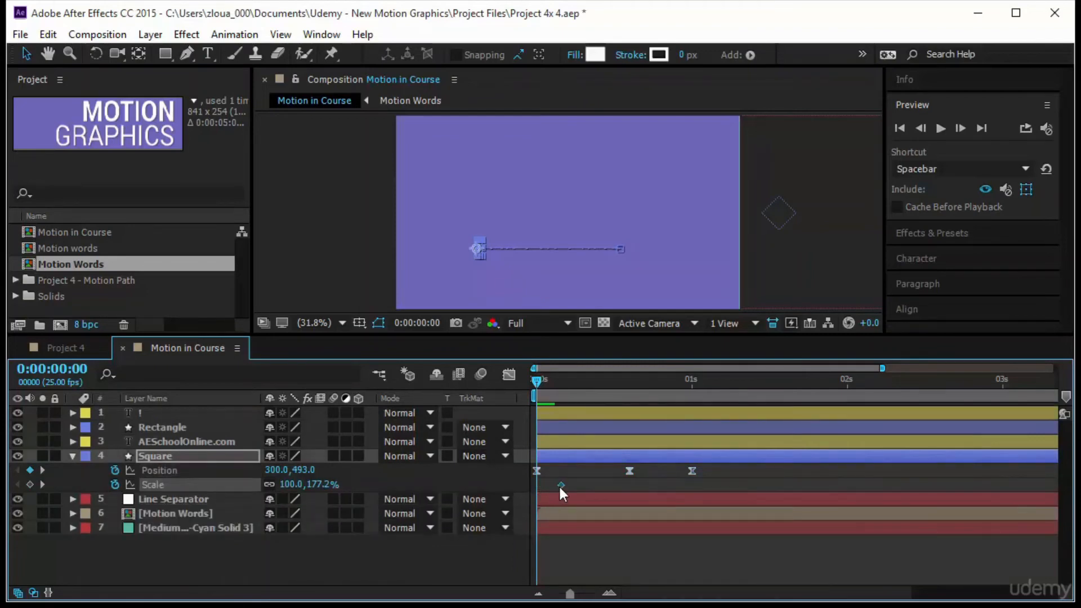
left_click(291, 485)
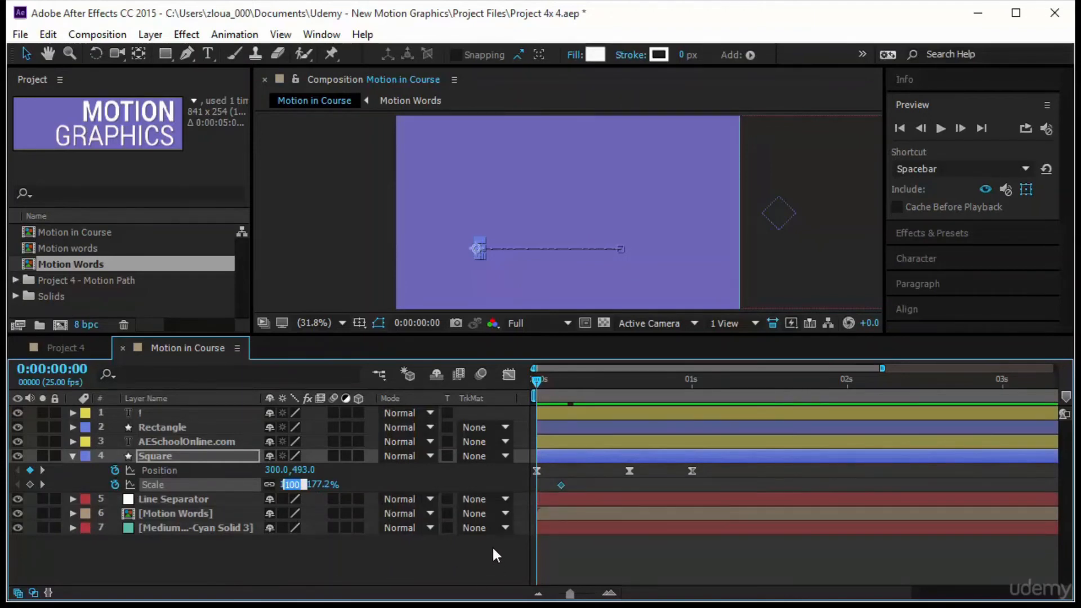
type("00")
key("Return")
mouse_move(533, 383)
left_mouse_down()
mouse_move(580, 392)
mouse_move(518, 396)
left_mouse_up()
Shift the AESchoolOnline.com Mask Path and Square Position keyframes about 4 frames later, check the timing, and collapse both layers
left_click(221, 441, "shift")
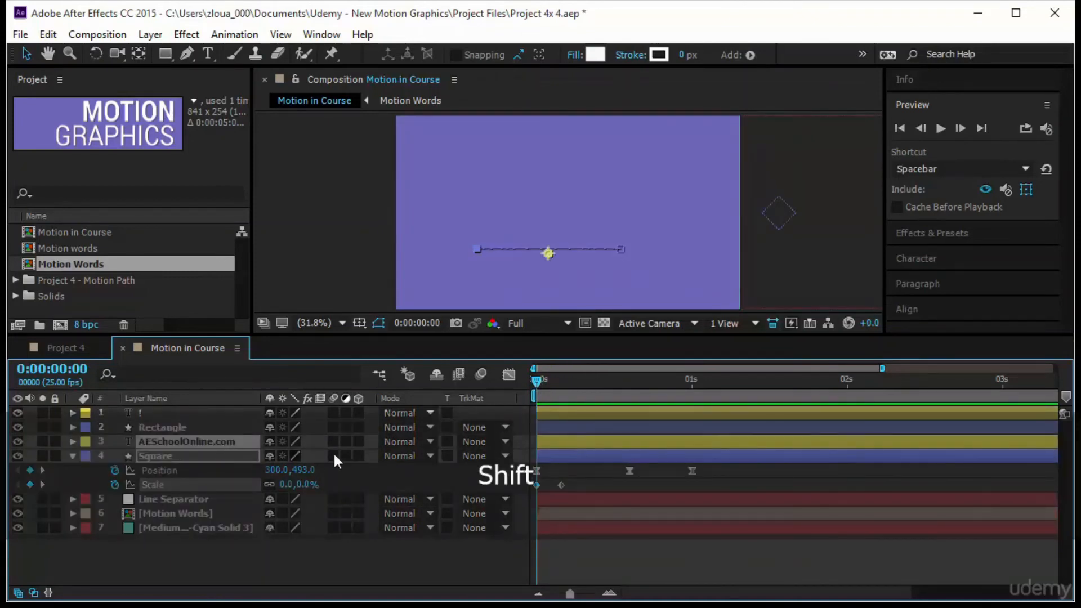
key("u")
key("u")
key("u")
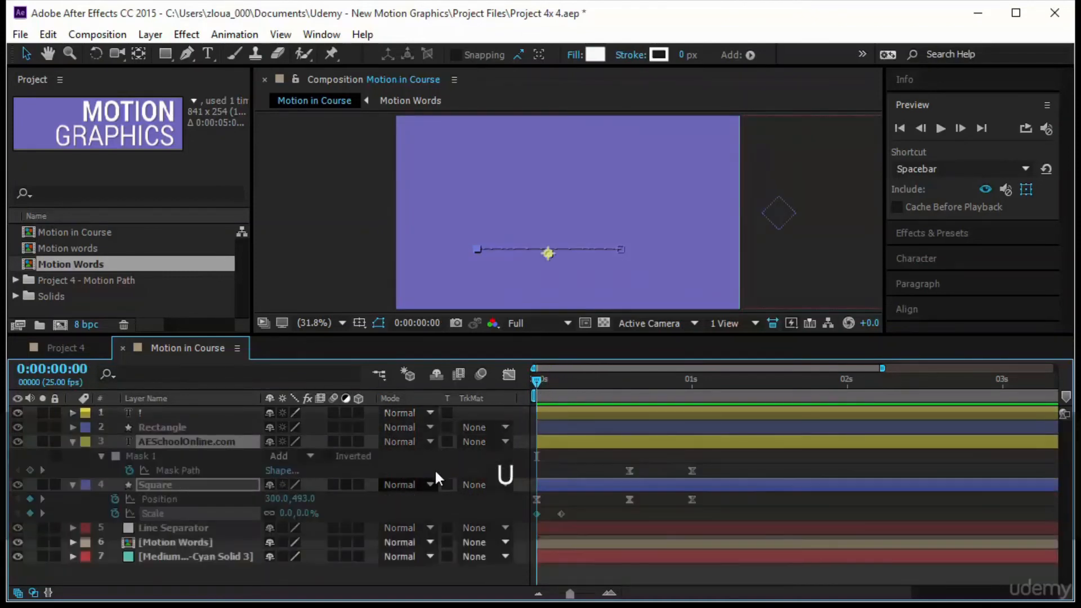
left_click_drag(743, 507, 522, 458)
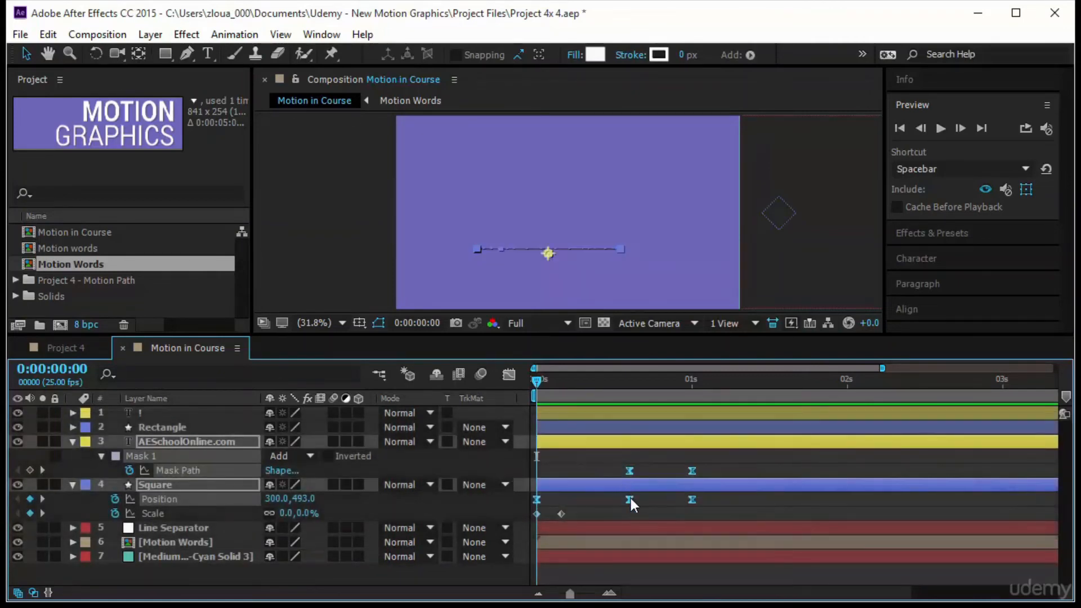
left_click_drag(629, 499, 653, 496)
left_click_drag(532, 382, 629, 408)
key("Home")
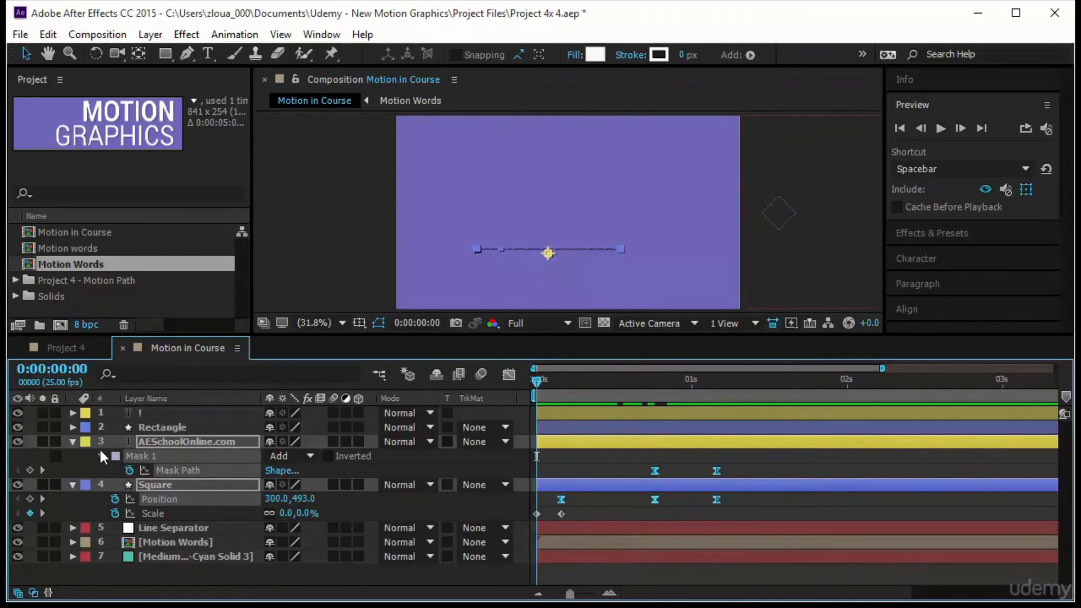
key("u")
left_click(261, 540)
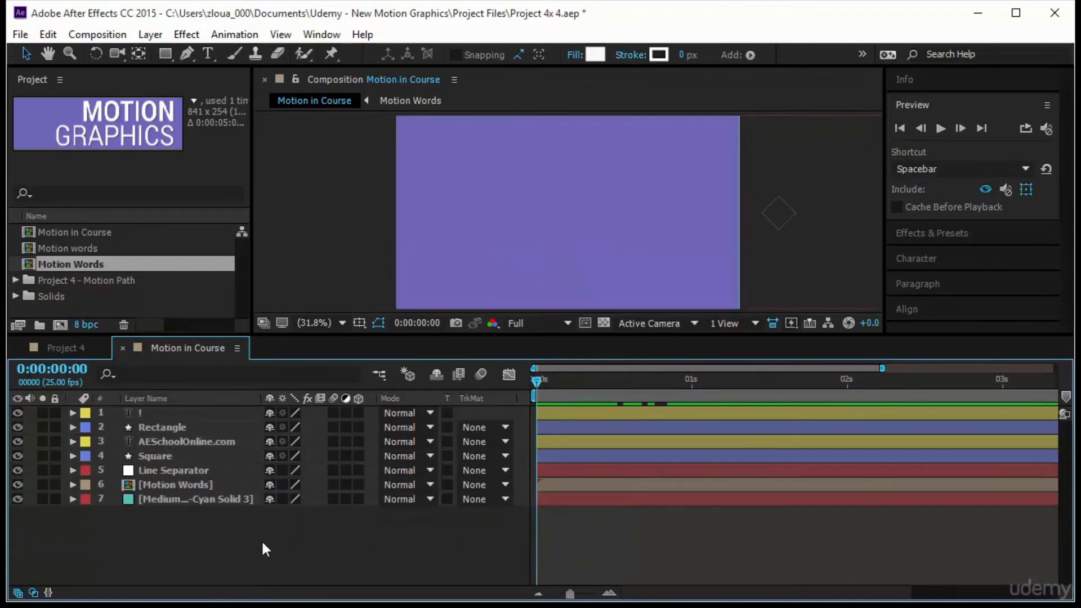
Enlarge the composition viewer and preview the title animation from 0:00:00:00 to check the timing of all layers
left_click(944, 128)
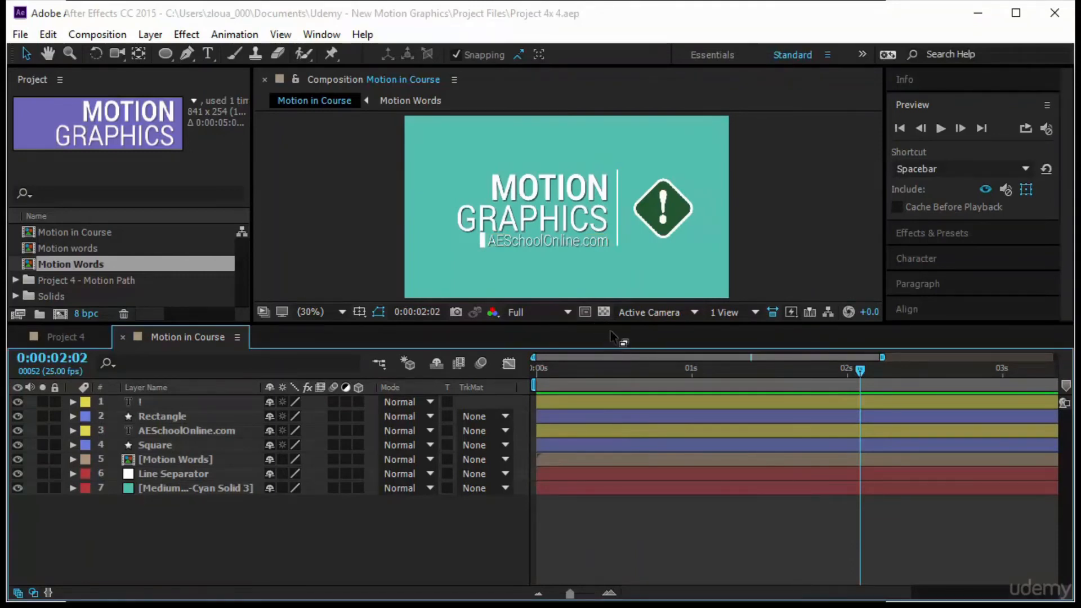
left_click_drag(613, 333, 613, 445)
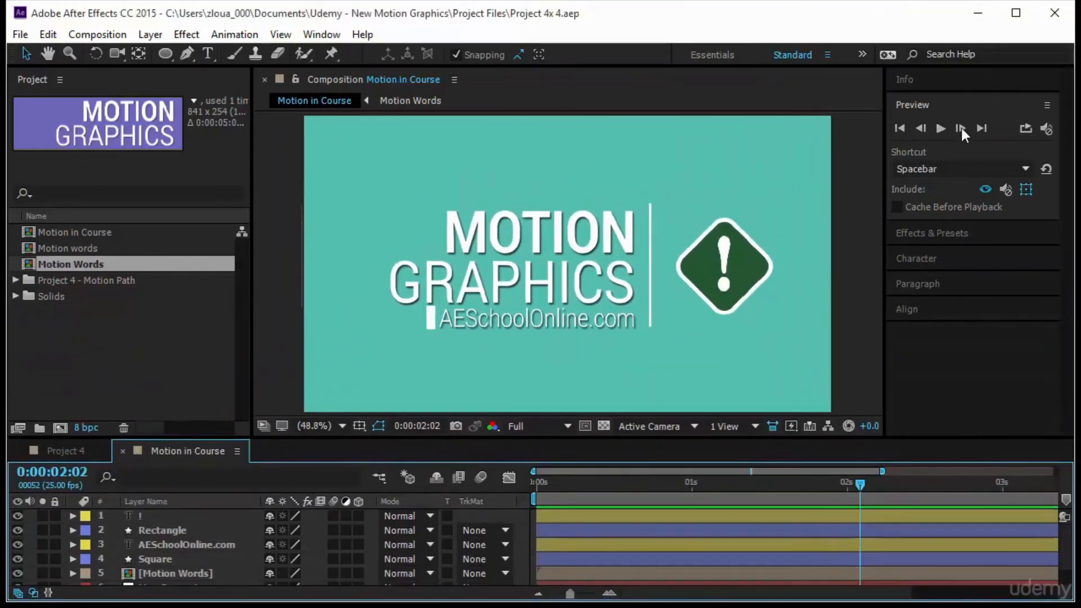
left_click(942, 130)
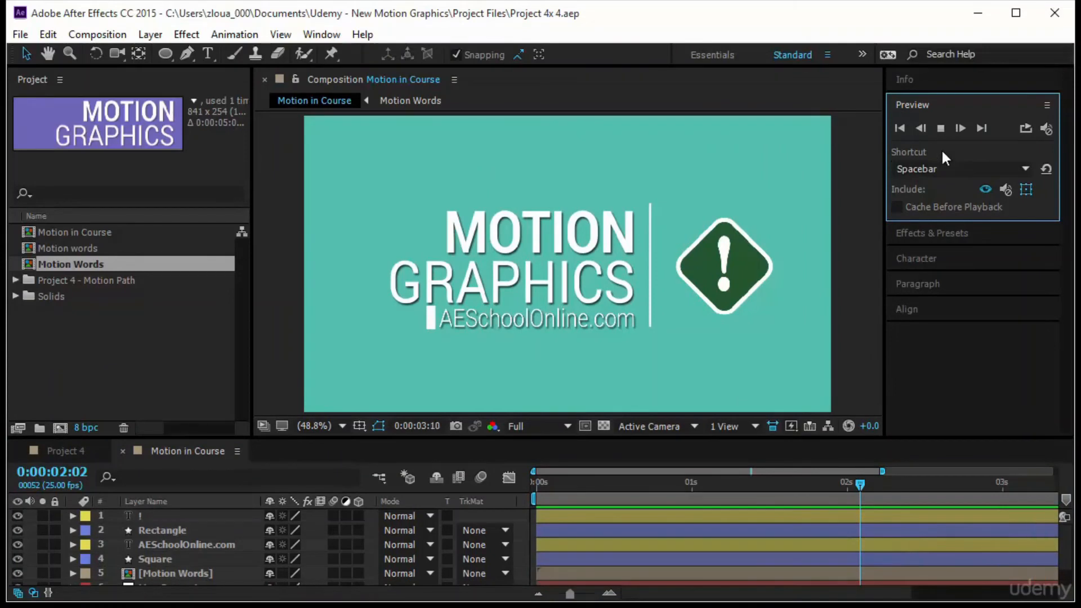
left_click_drag(791, 483, 526, 522)
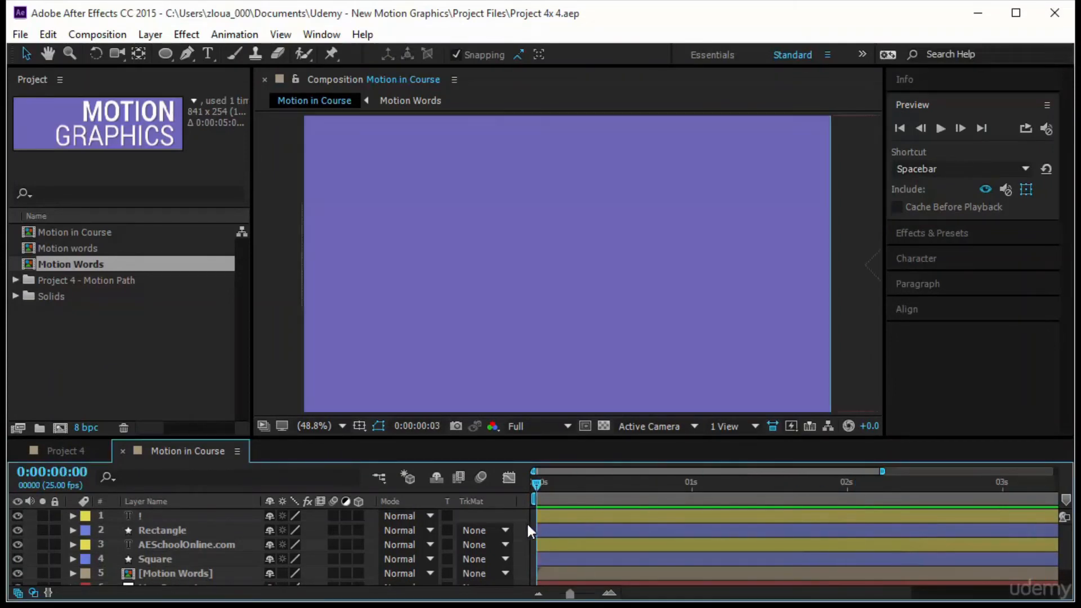
left_click(939, 128)
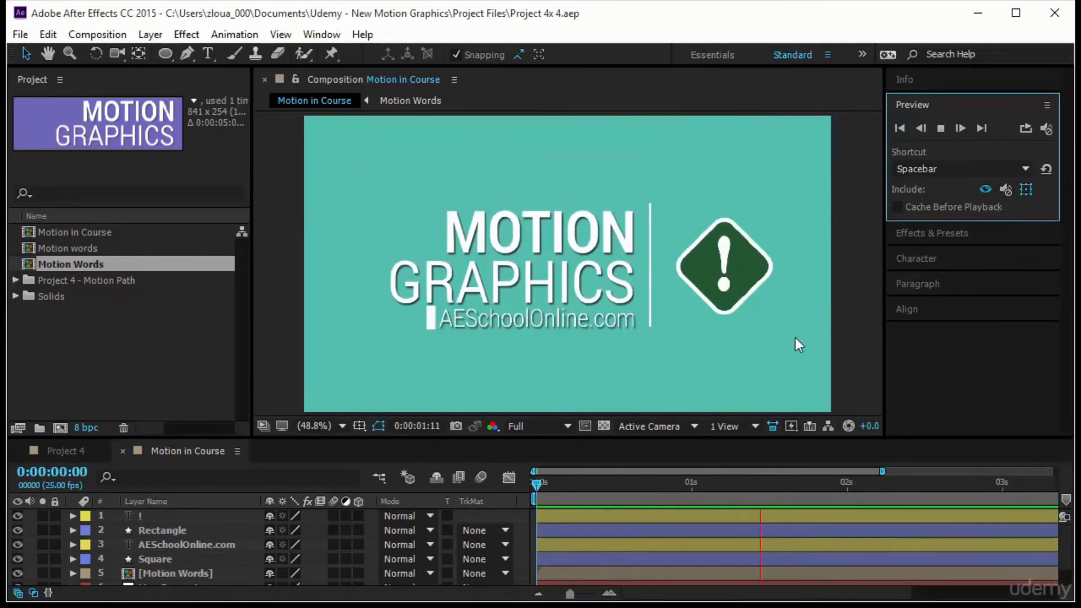
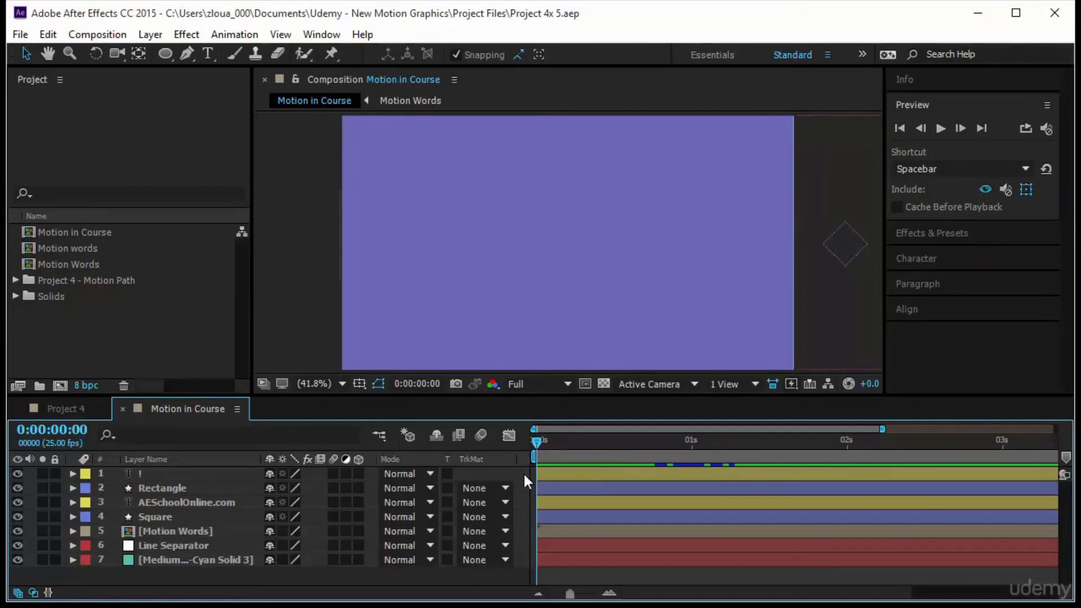
left_click_drag(537, 442, 692, 484)
key("space")
key("Home")
Delay the Motion Words layer to start at about 0:00:00:07, just before the Line Separator's last Scale keyframe
left_click(225, 545)
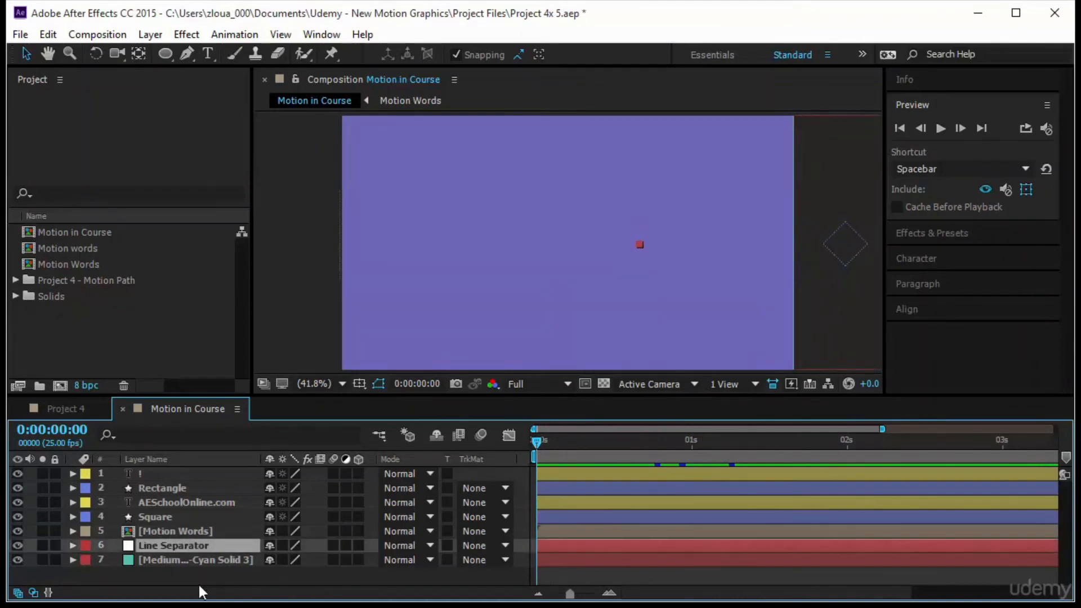
left_click(214, 532)
left_click_drag(552, 530, 579, 532)
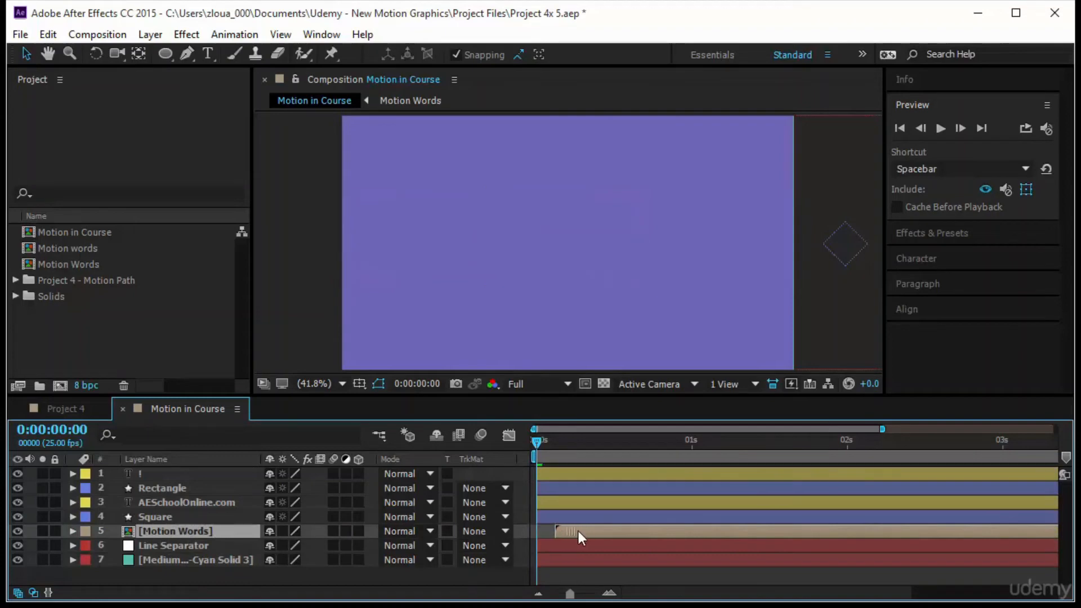
left_click(201, 547)
key("u")
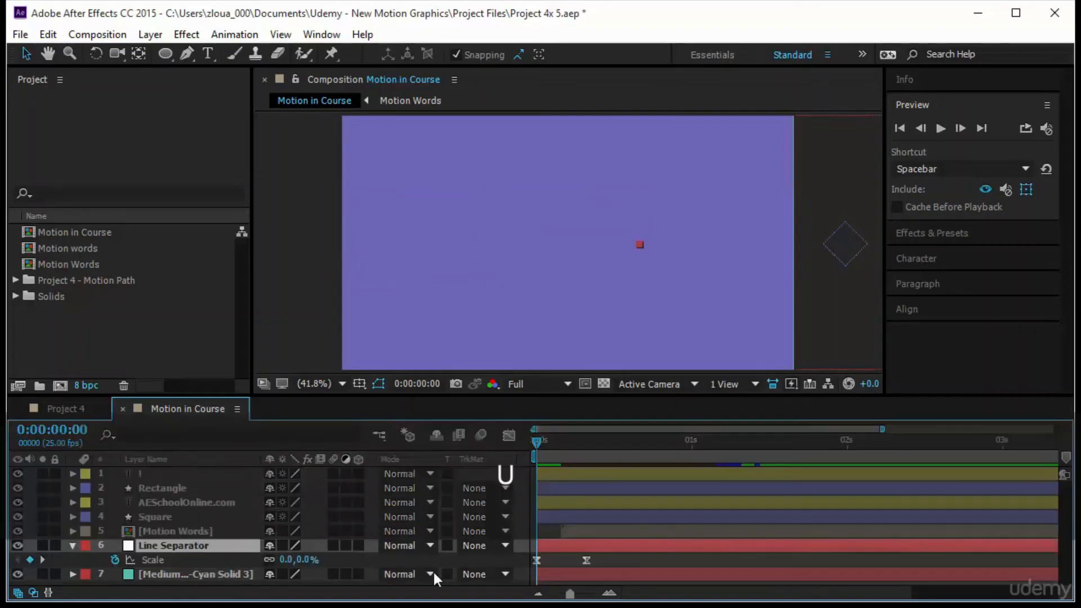
left_click(579, 534)
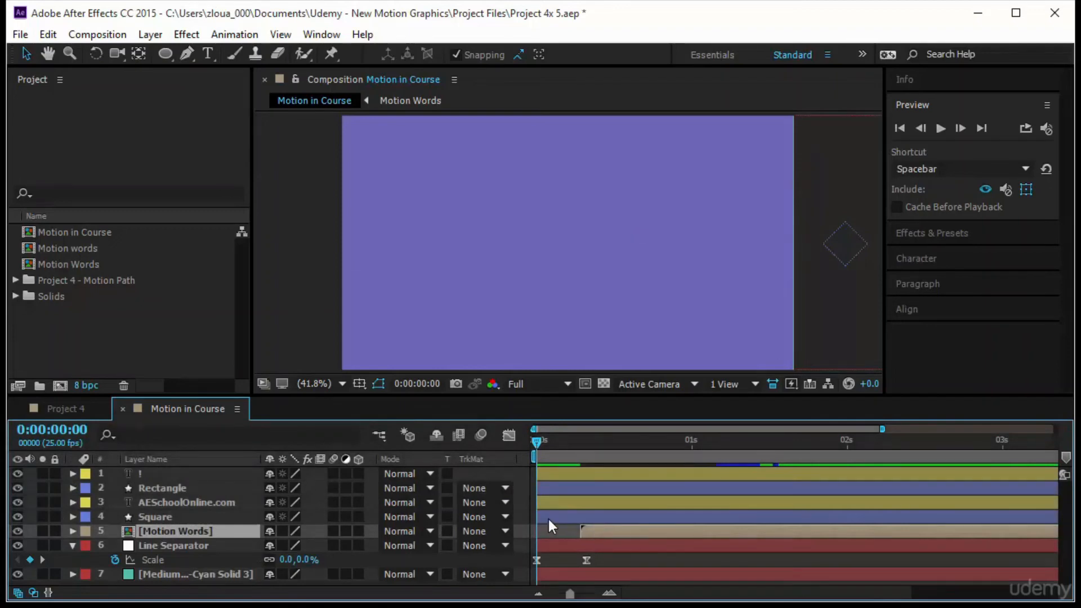
Place the AESchoolOnline.com and Square layers at the top of the layer stack and delay both to start at about 2 seconds
left_click(150, 517)
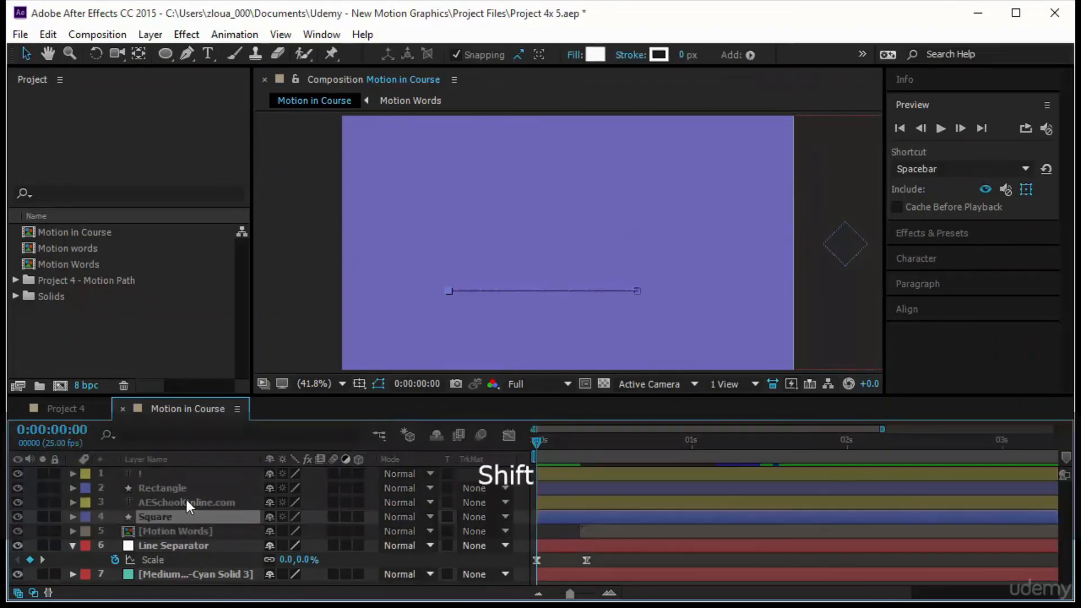
left_click(185, 498, "shift")
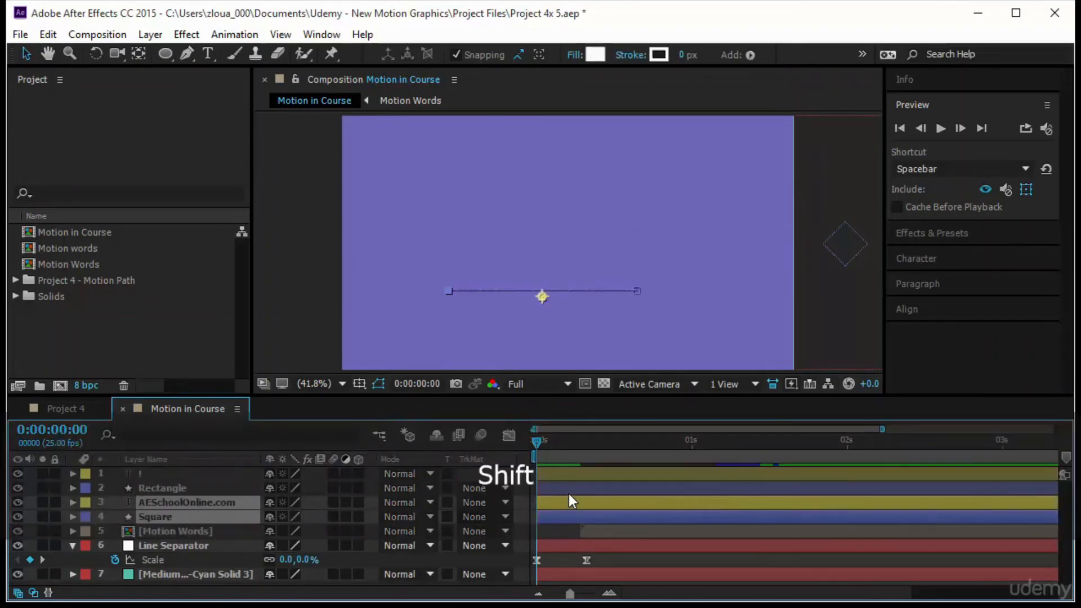
left_click_drag(176, 501, 179, 470)
left_click_drag(695, 488, 872, 489)
Delay the ! and Rectangle layers together to start at about 0:00:00:13, checking the timing against the words' reveal
left_click(188, 519)
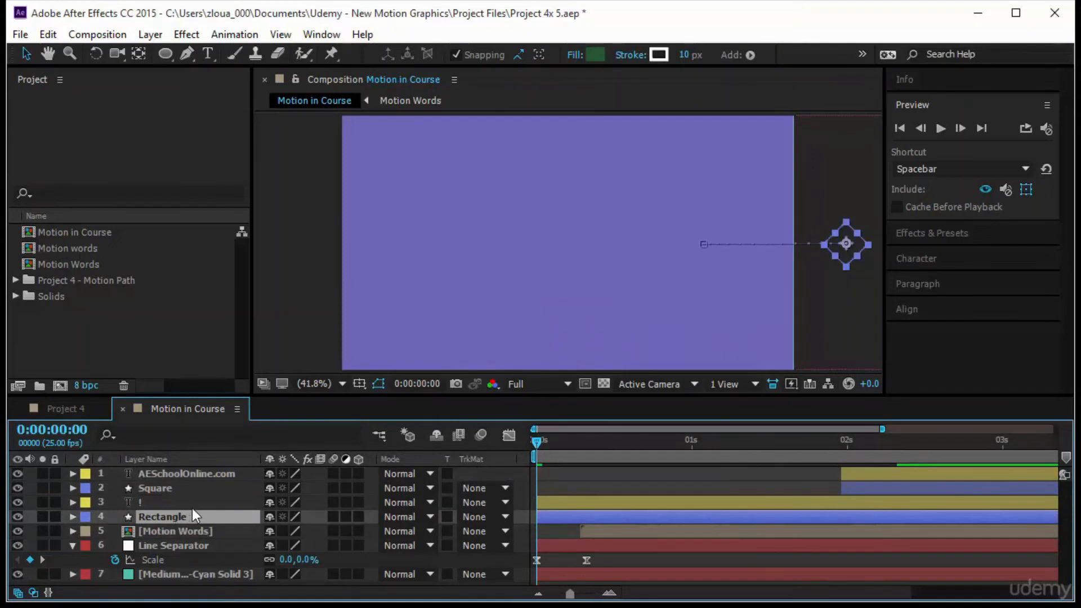
left_click(192, 508, "shift")
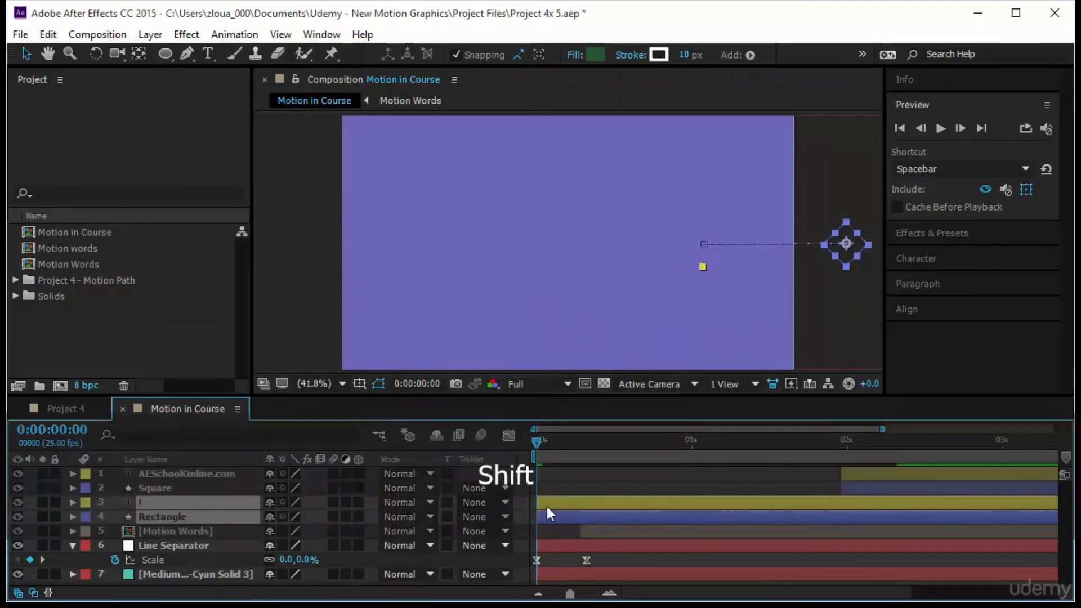
left_click_drag(548, 504, 659, 507)
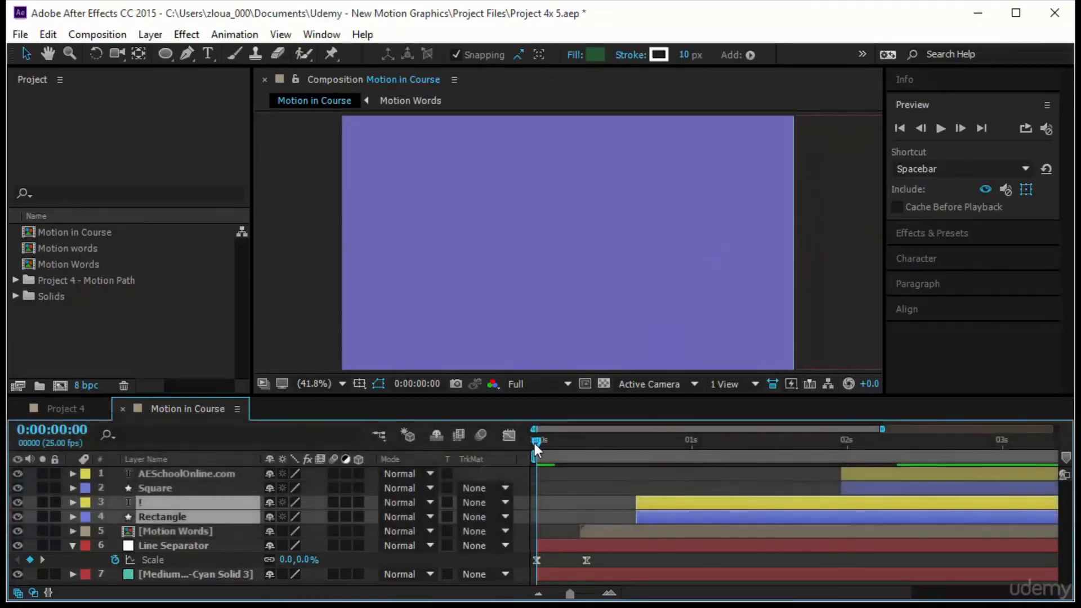
left_click_drag(535, 443, 615, 491)
left_click_drag(687, 512, 670, 508)
Shift the AESchoolOnline.com and Square layers earlier to start at about 0:00:01:08
left_click_drag(624, 451, 767, 486)
left_click(856, 474)
left_click(856, 486, "shift")
left_click_drag(856, 484, 780, 489)
Preview the staggered layer timing from 0:00:00:00
left_click_drag(766, 441, 768, 472)
left_click(723, 457)
key("Home")
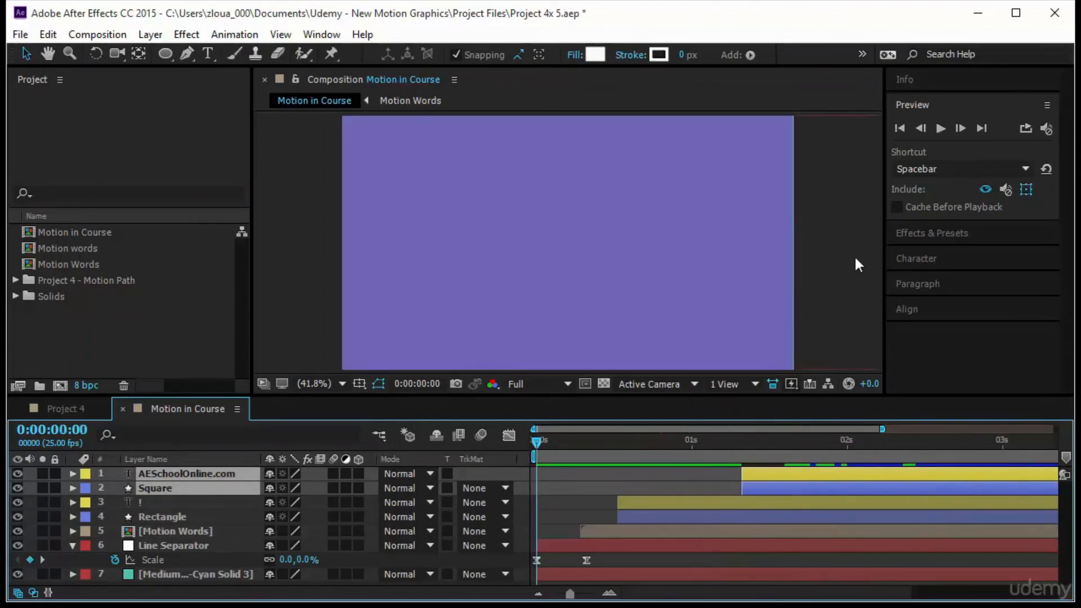
left_click(941, 128)
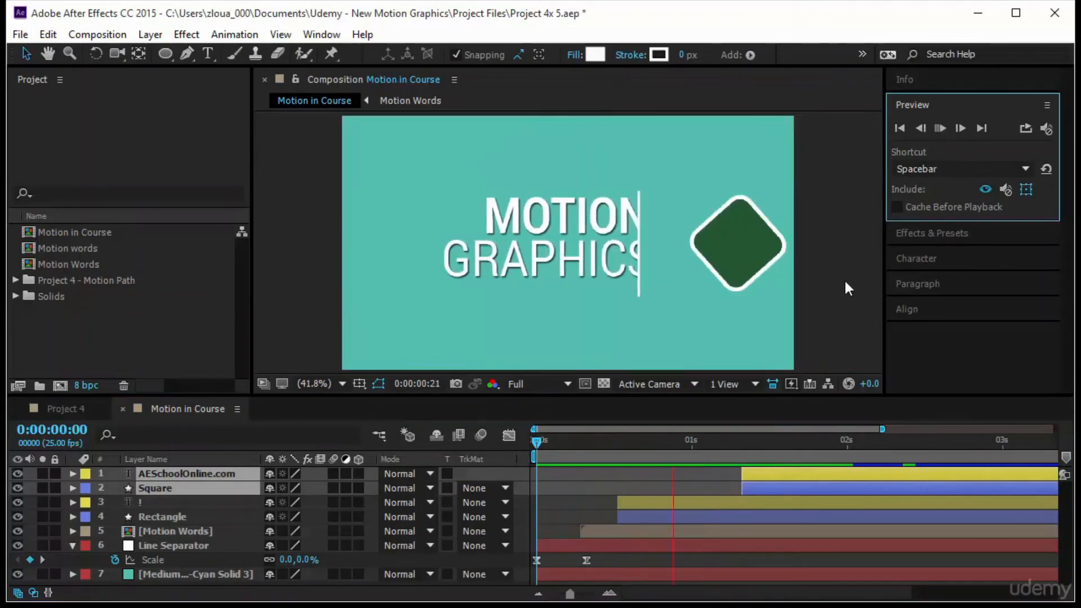
left_click(833, 330)
Delay the cyan solid background layer to start at 0:00:00:09
left_click(220, 576)
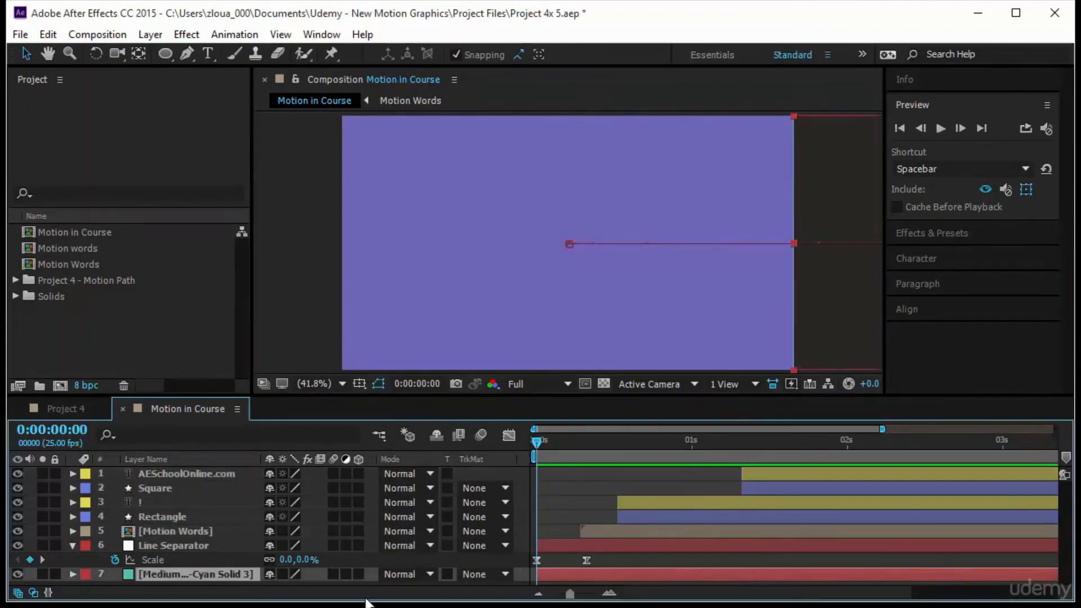
left_click_drag(538, 449, 592, 466)
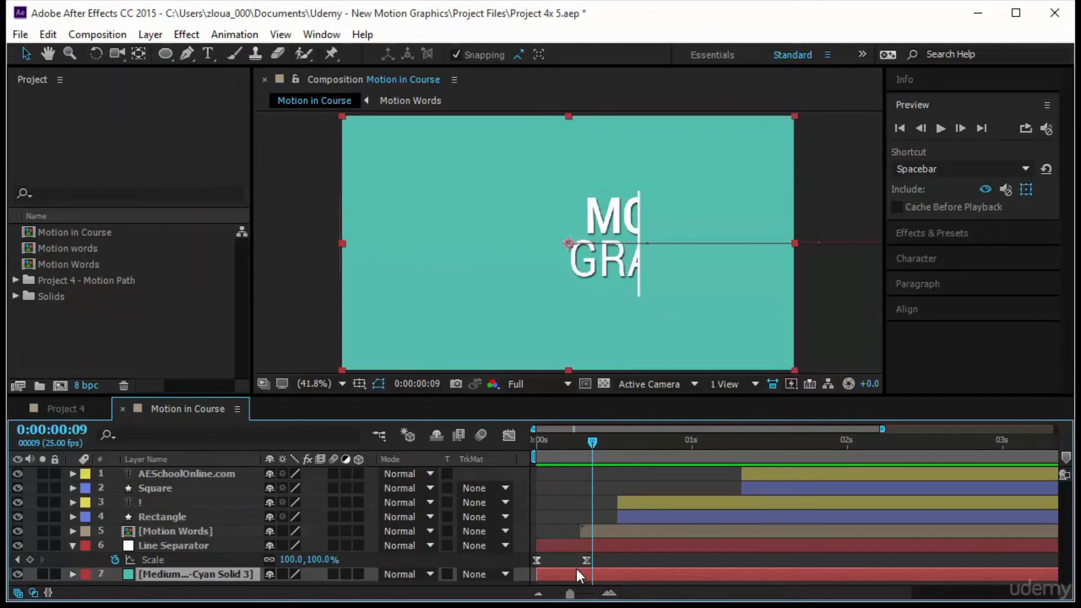
left_click_drag(575, 568, 628, 572)
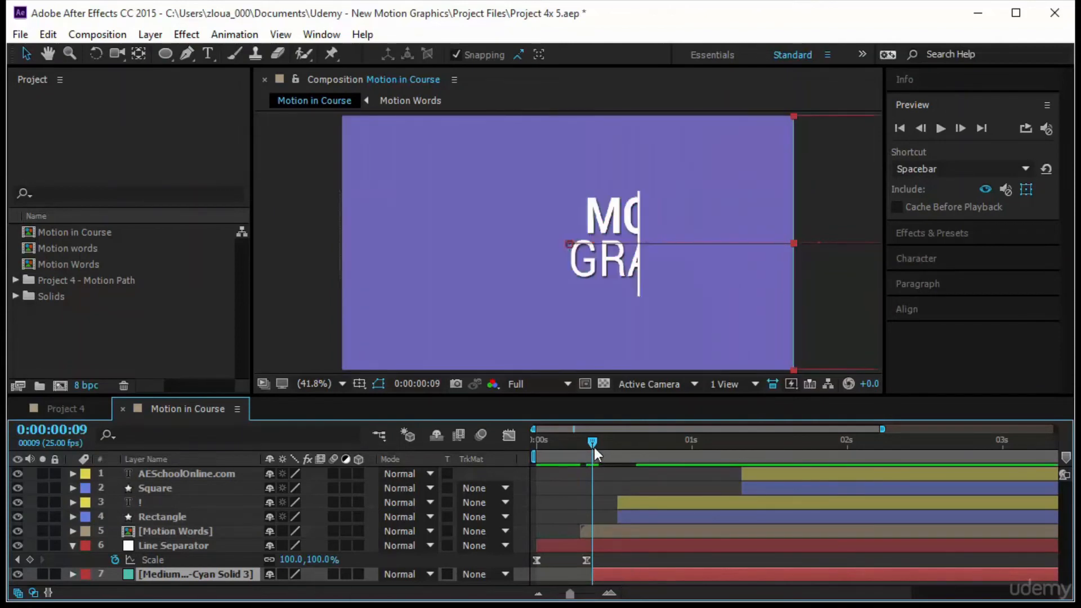
Slow the cyan background sweep by moving its last Position keyframe to about 0:00:01:09, and preview from the start
left_click_drag(594, 447, 630, 459)
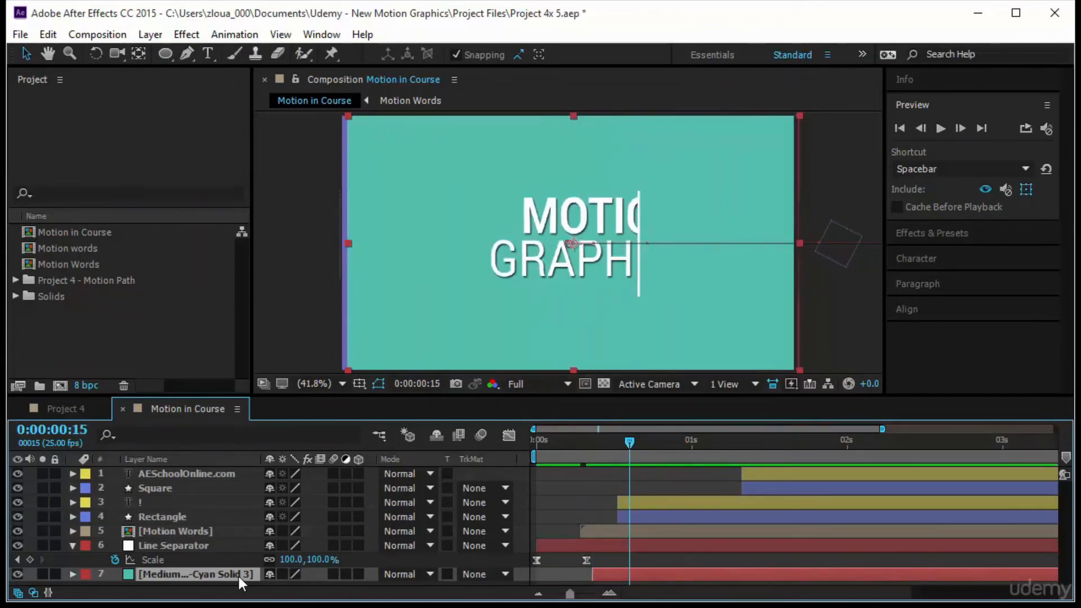
key("u")
left_click_drag(634, 576, 744, 586)
left_click_drag(633, 441, 472, 475)
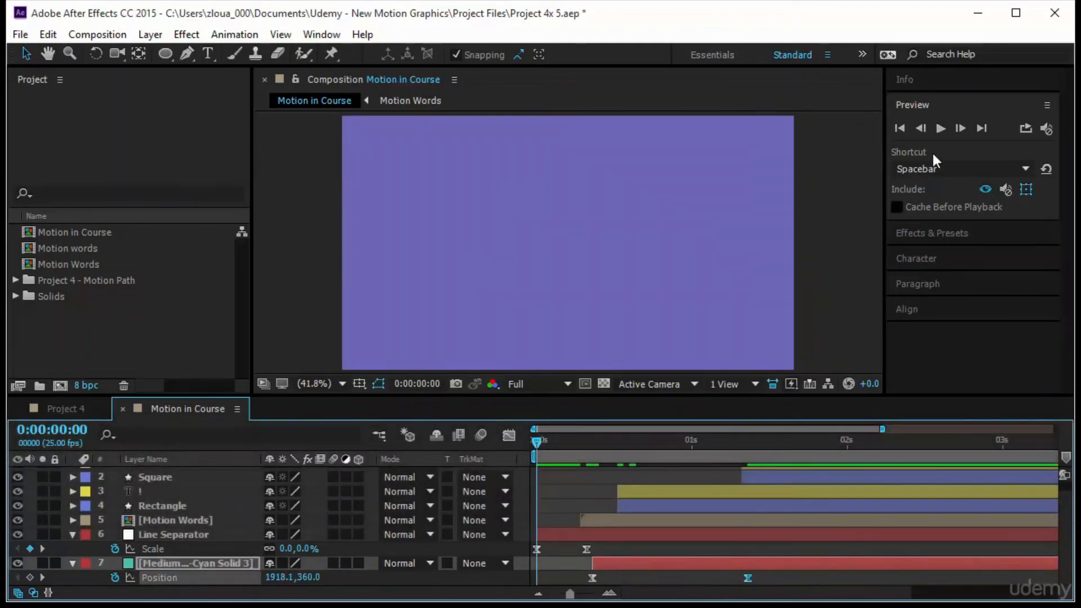
left_click(940, 129)
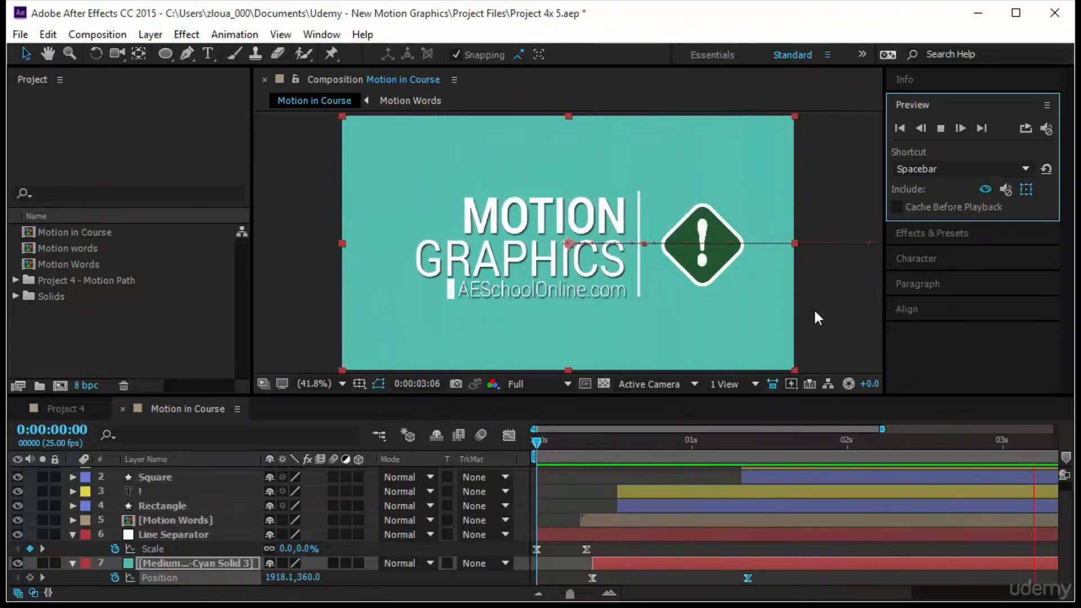
left_click(810, 314)
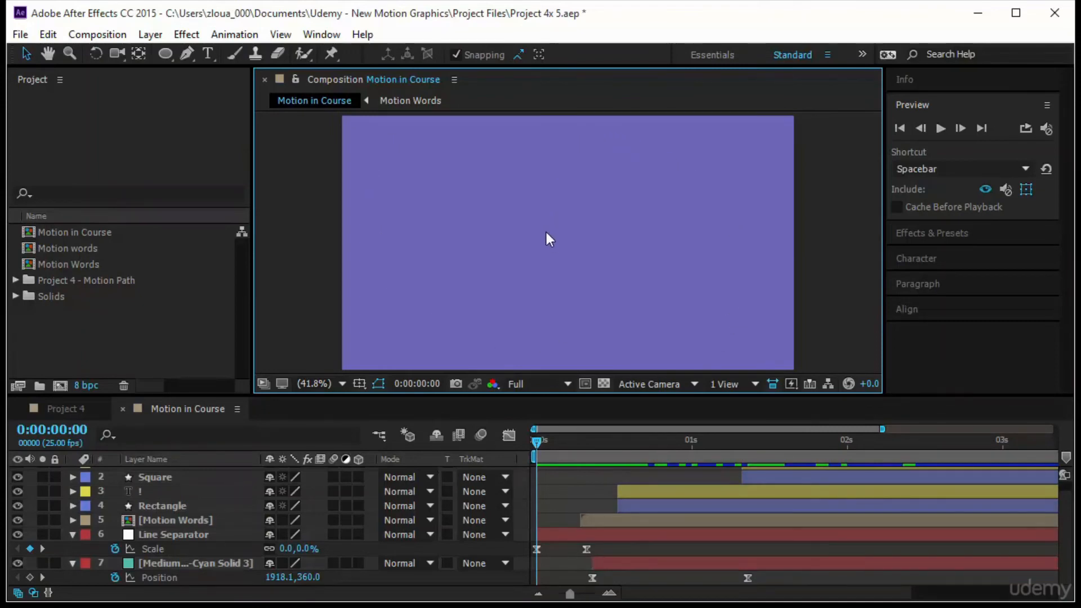
Draw a small circle as a new shape layer near the upper-left corner of the composition with the Ellipse tool
left_click_drag(167, 54, 234, 91)
left_click_drag(381, 153, 424, 182)
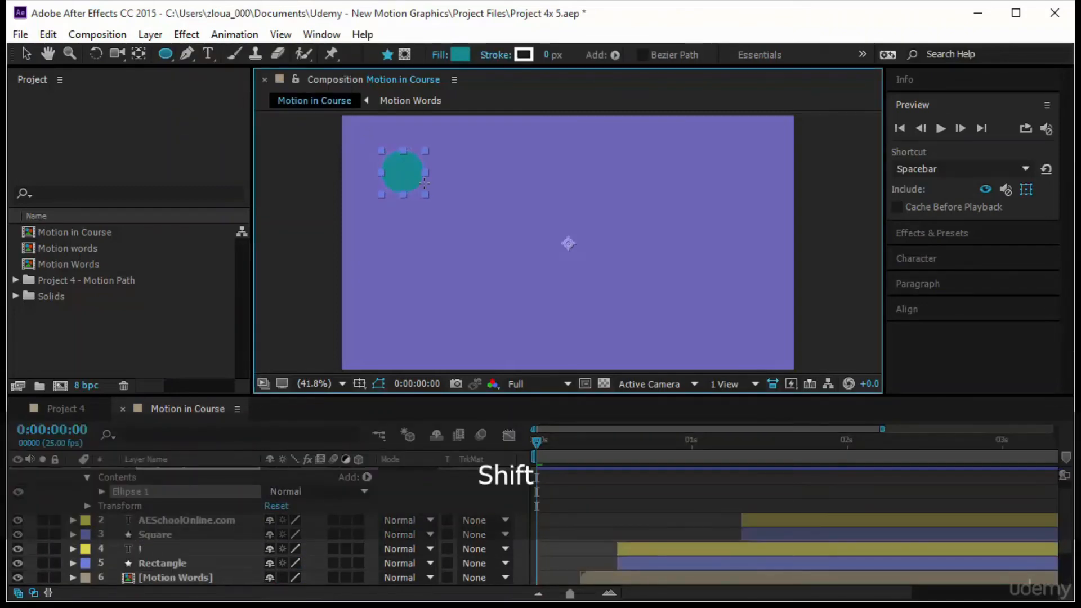
left_click(24, 52)
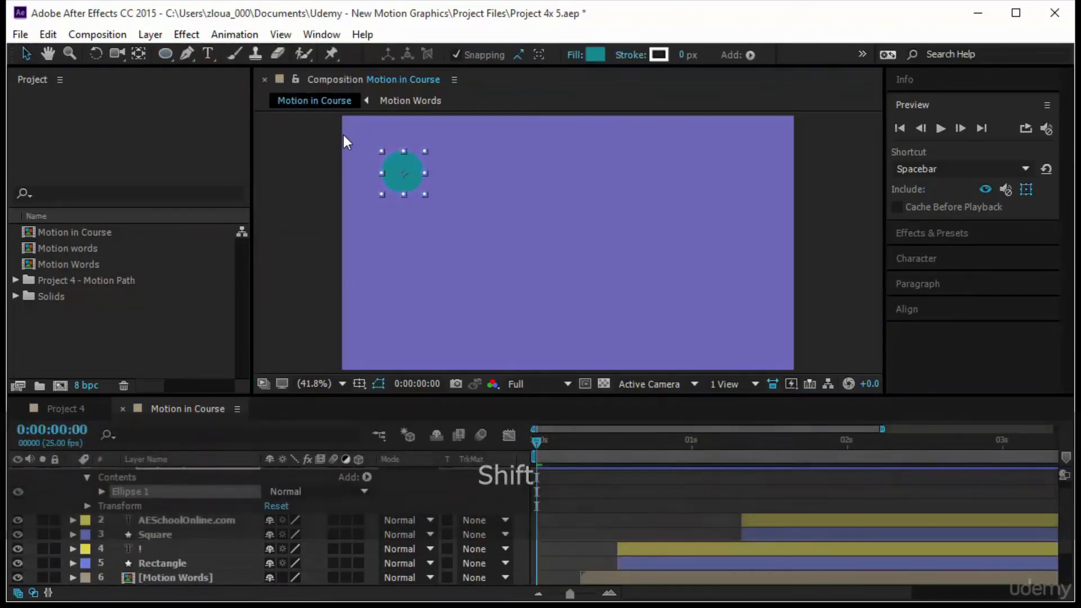
Move the new shape layer's anchor point to the centre of the circle with the Pan Behind tool
left_click(348, 139)
left_click(396, 167)
left_click(139, 54)
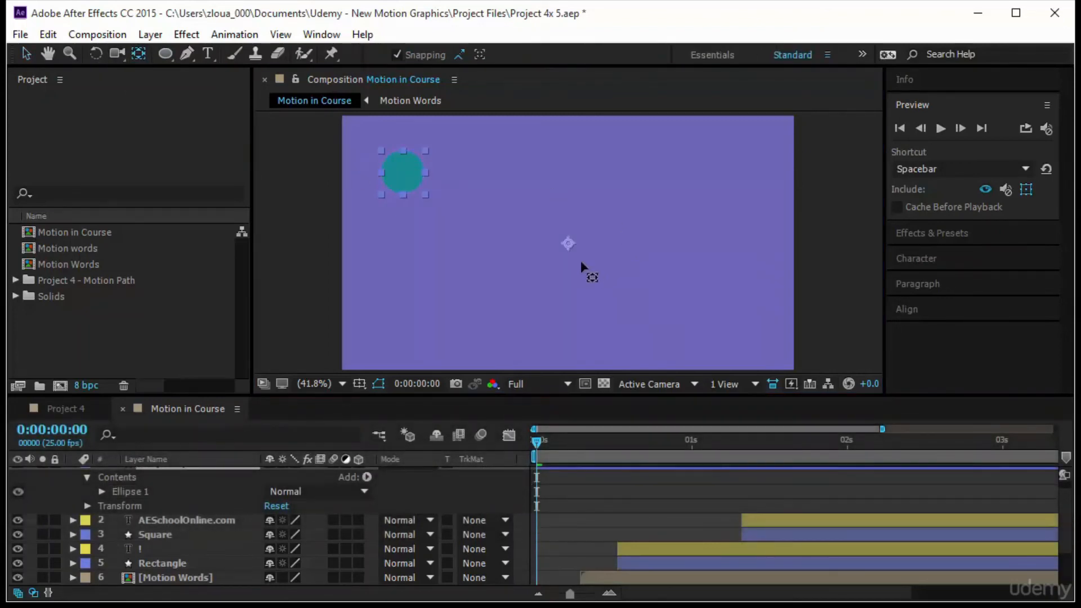
left_click_drag(564, 244, 407, 176)
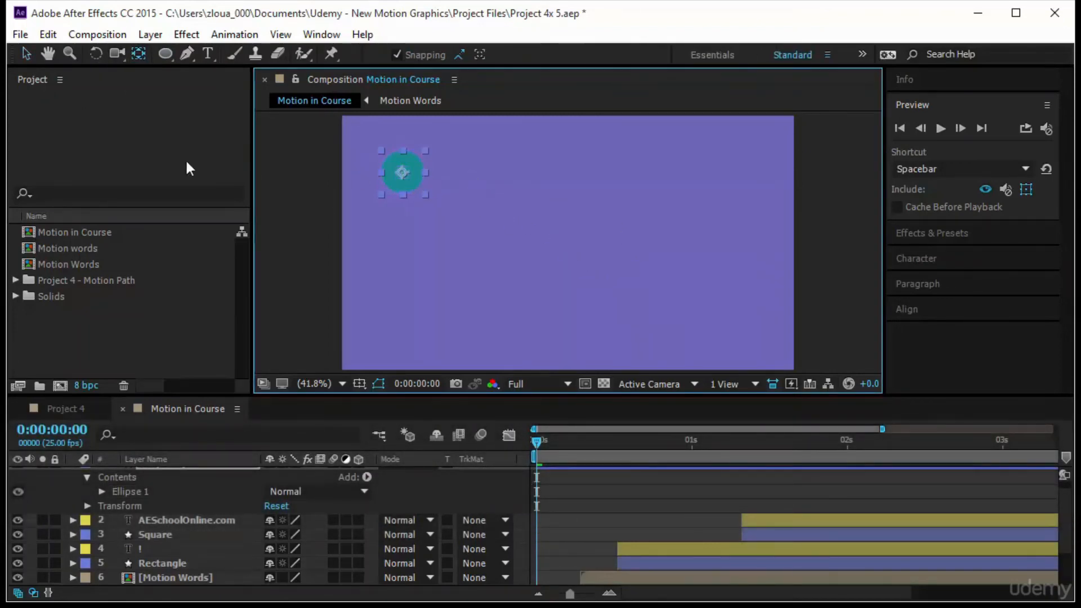
left_click(25, 54)
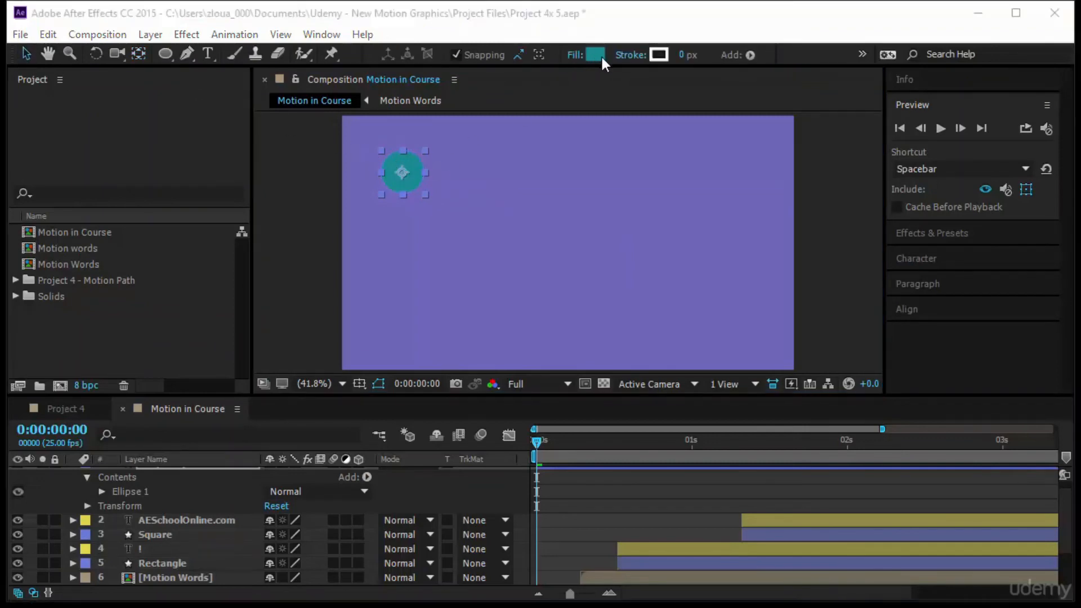
Set the circle's fill colour to 00F0FF
left_click(598, 55)
type("00F0FF")
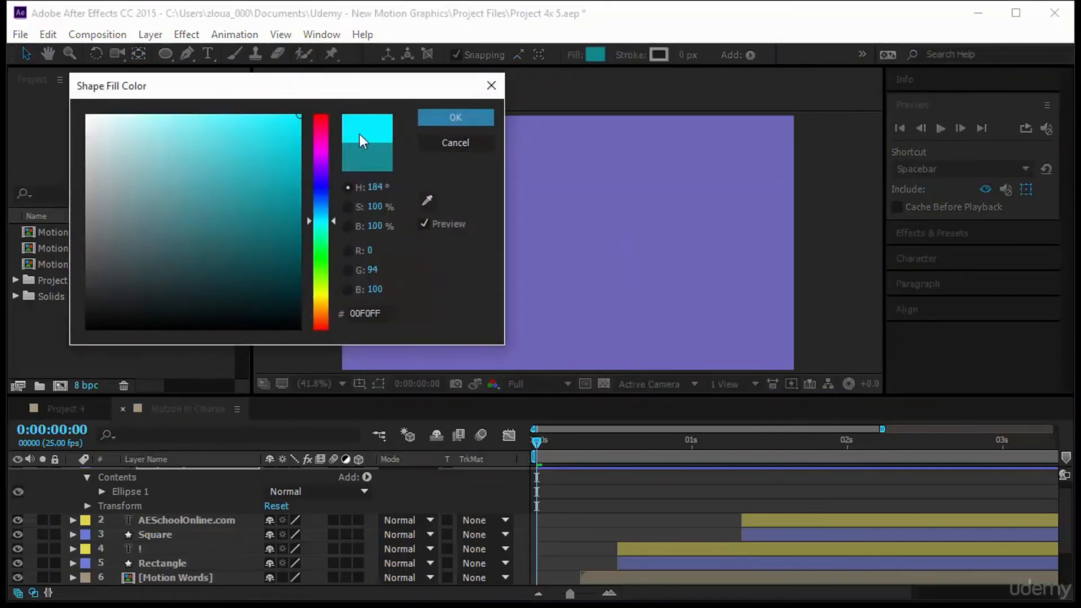
left_click(450, 119)
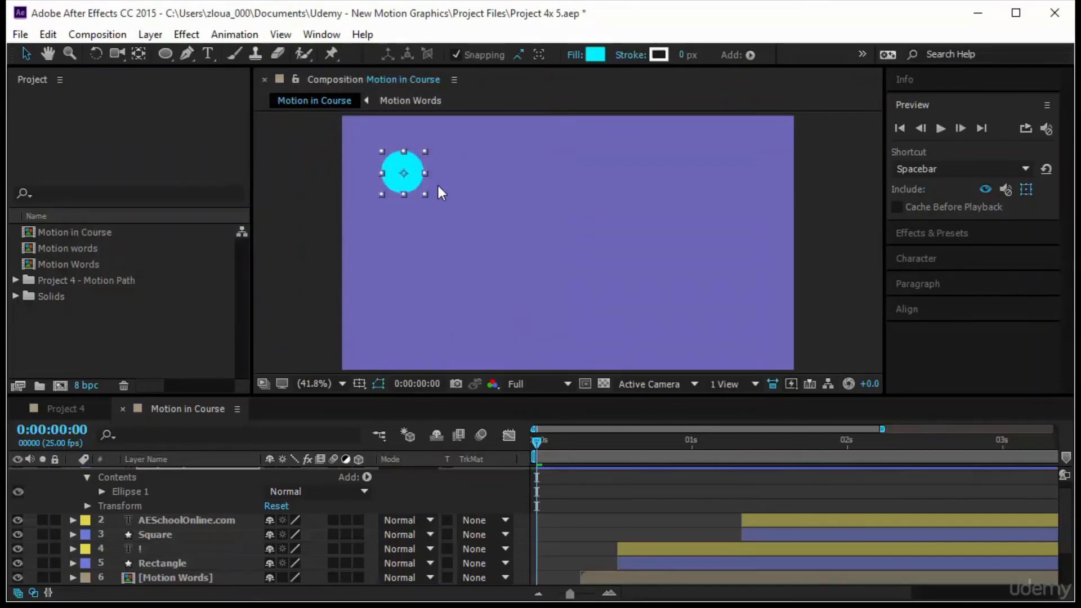
Move the circle closer to the upper-left corner, at about 106, 87, and add a Position keyframe at 0:00:00:00
left_click_drag(397, 175, 377, 153)
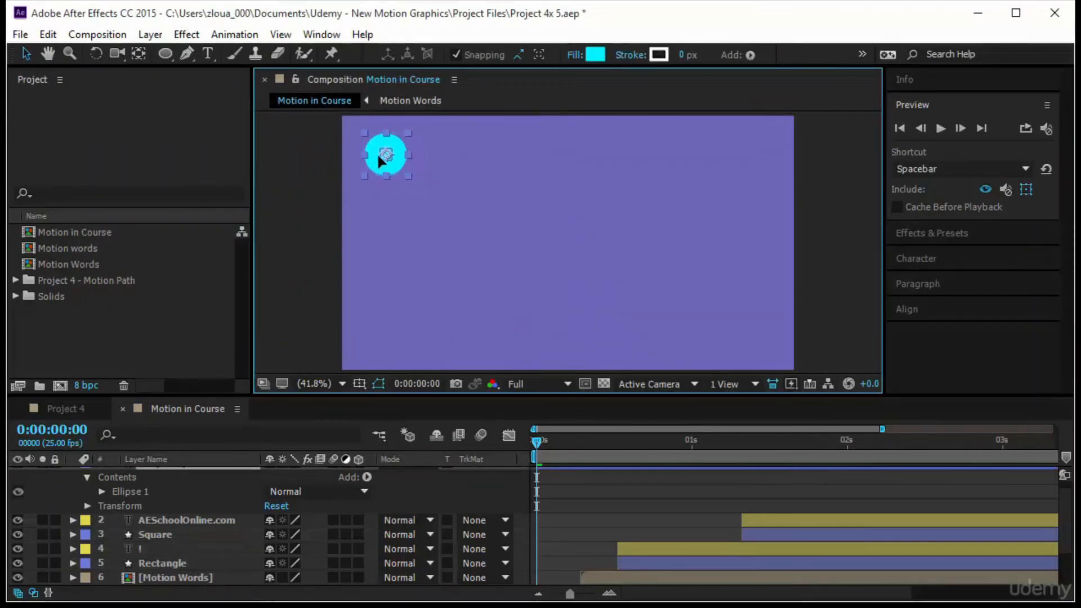
scroll(242, 479, "up", 1)
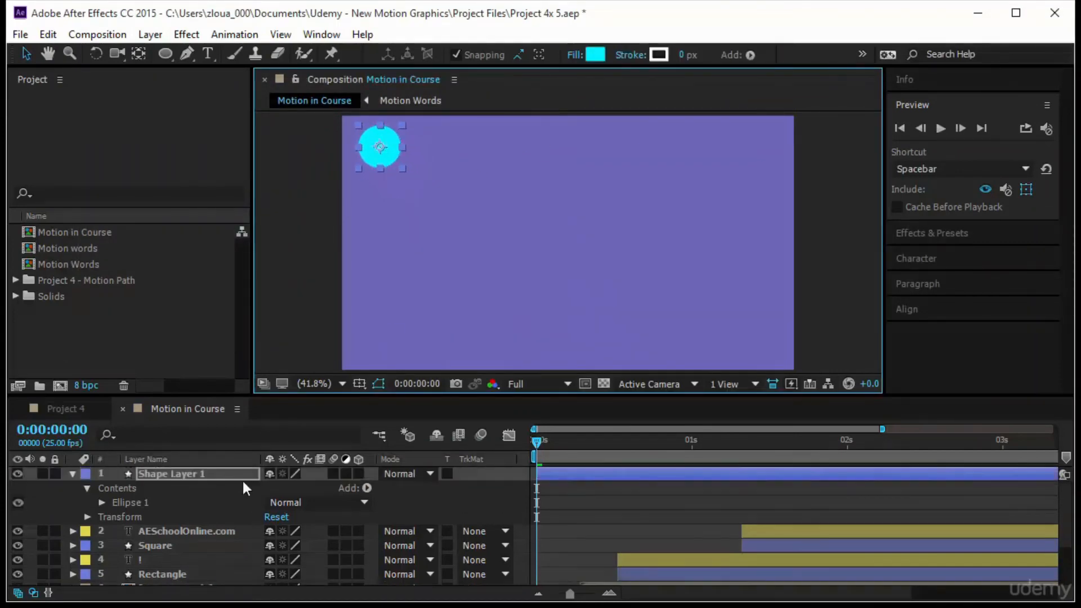
left_click(235, 472)
key("p")
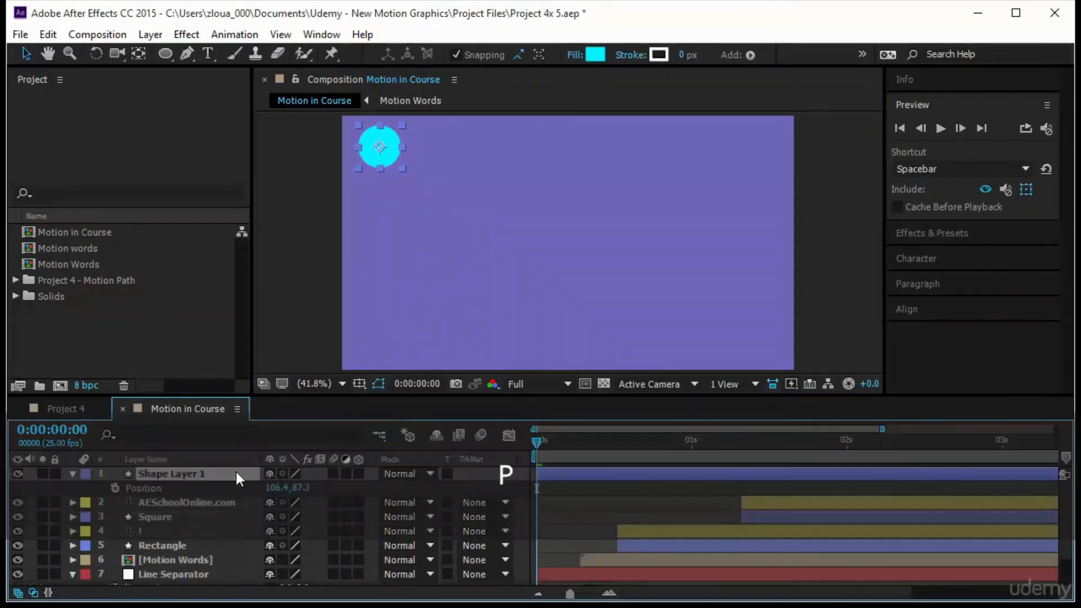
left_click(115, 488)
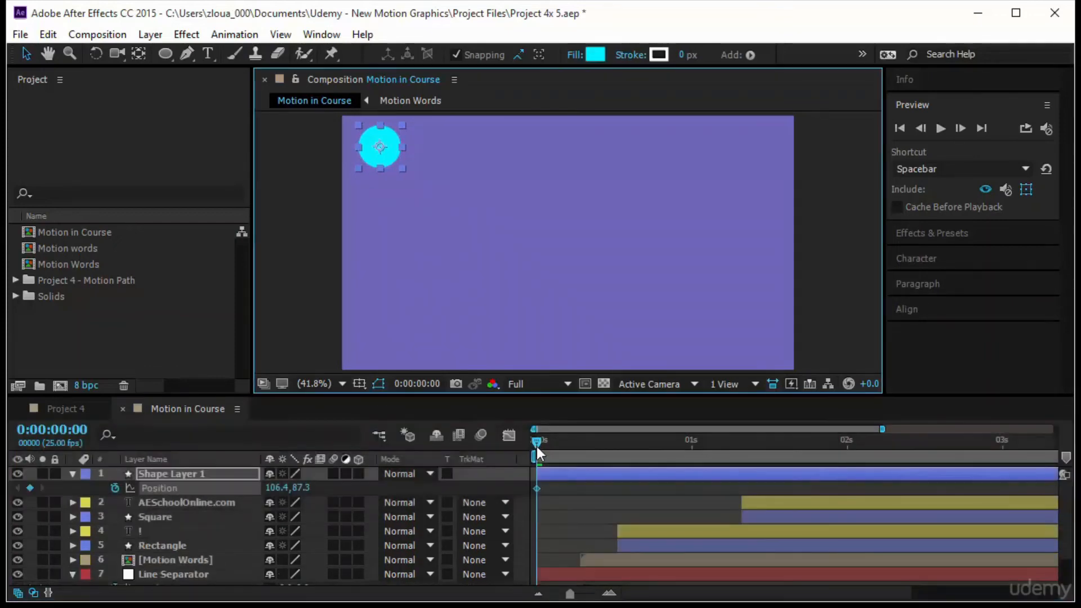
Keyframe the circle's Position to the lower-left corner, about 99, 580, at 0:00:00:04 and to the lower-right corner, about 1115, 613, at 0:00:00:08
left_click_drag(536, 442, 561, 443)
left_click(389, 158)
left_click_drag(380, 148, 378, 321)
left_click_drag(561, 442, 586, 454)
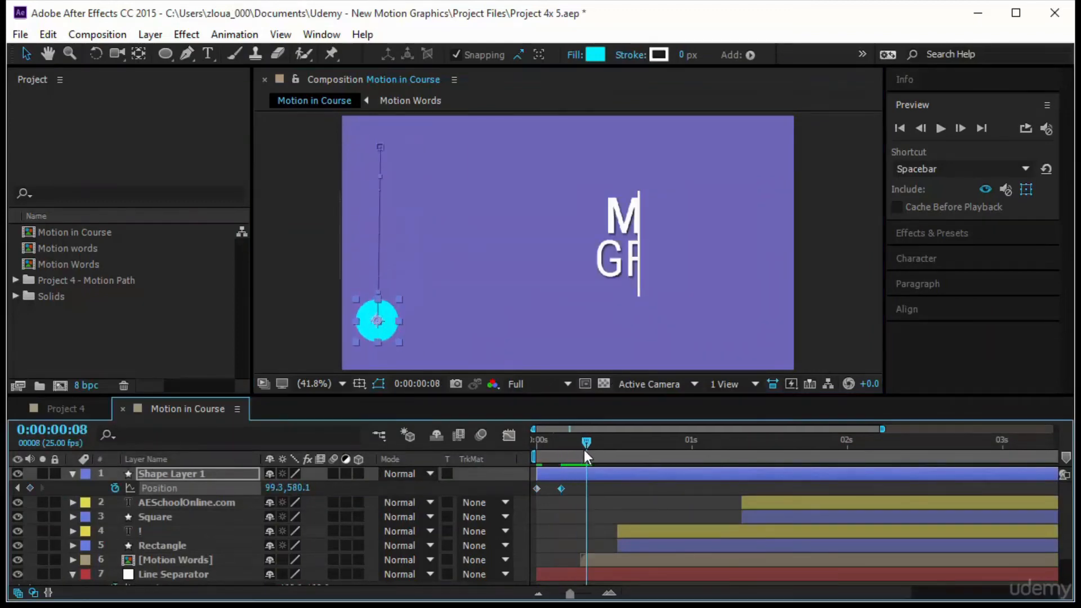
left_click_drag(387, 332, 743, 341)
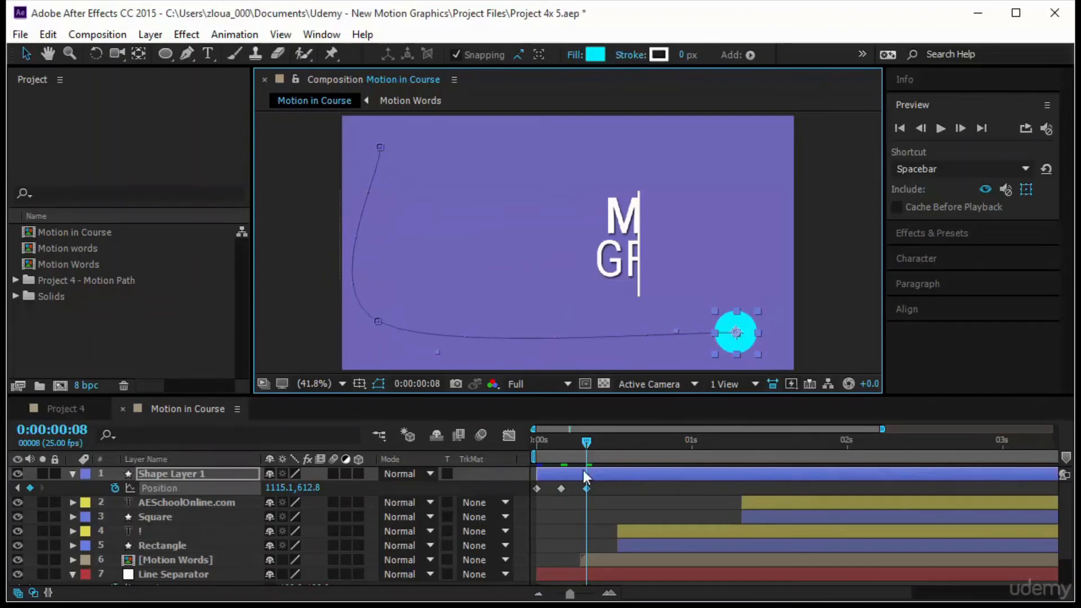
Keyframe the circle's Position to the upper-right corner, to about 688, 95 near the top centre, and to about 657, 341 at 0:00:01:00
left_click_drag(585, 443, 618, 444)
left_click_drag(744, 334, 586, 149)
left_click(655, 445)
left_click_drag(655, 443, 692, 442)
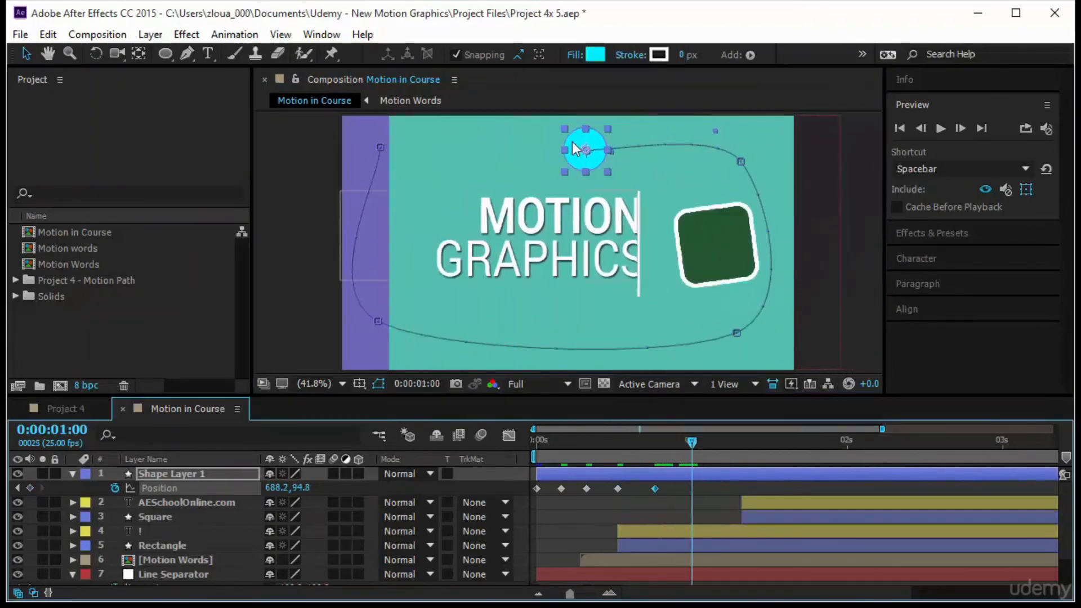
left_click_drag(585, 163, 574, 249)
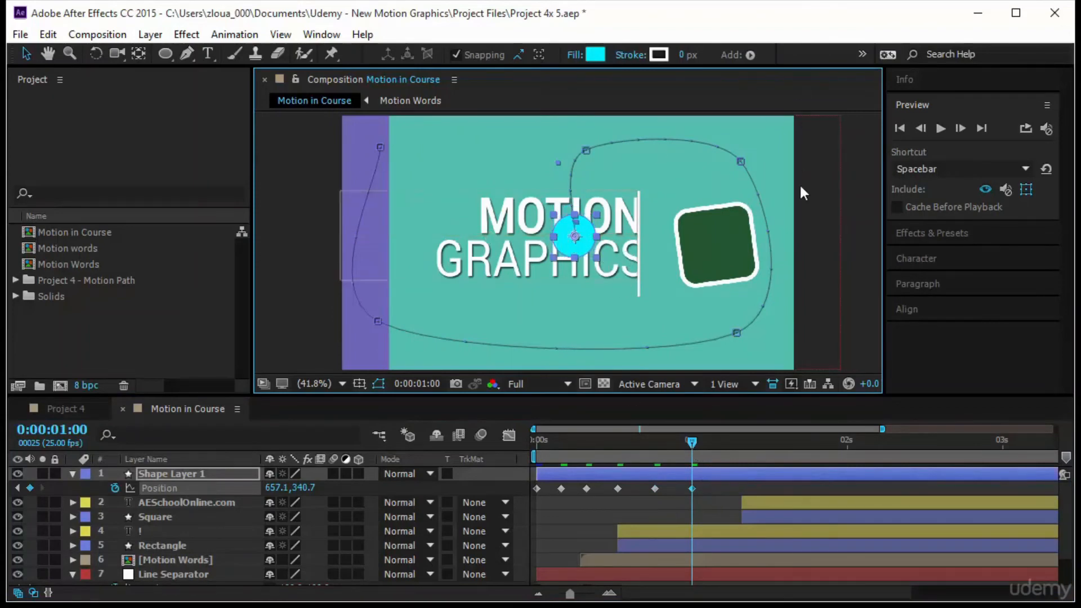
Add Scale keyframes to the circle layer, 100% at 0:00:01:00 and 1240% at 0:00:01:02
left_click(158, 469)
key("shift+s")
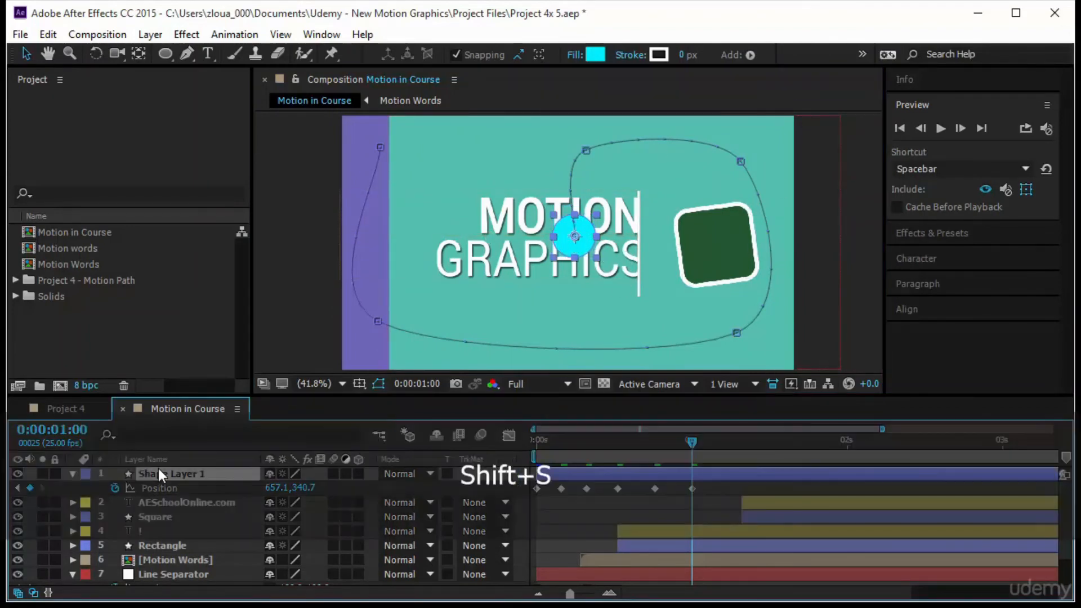
left_click(116, 503)
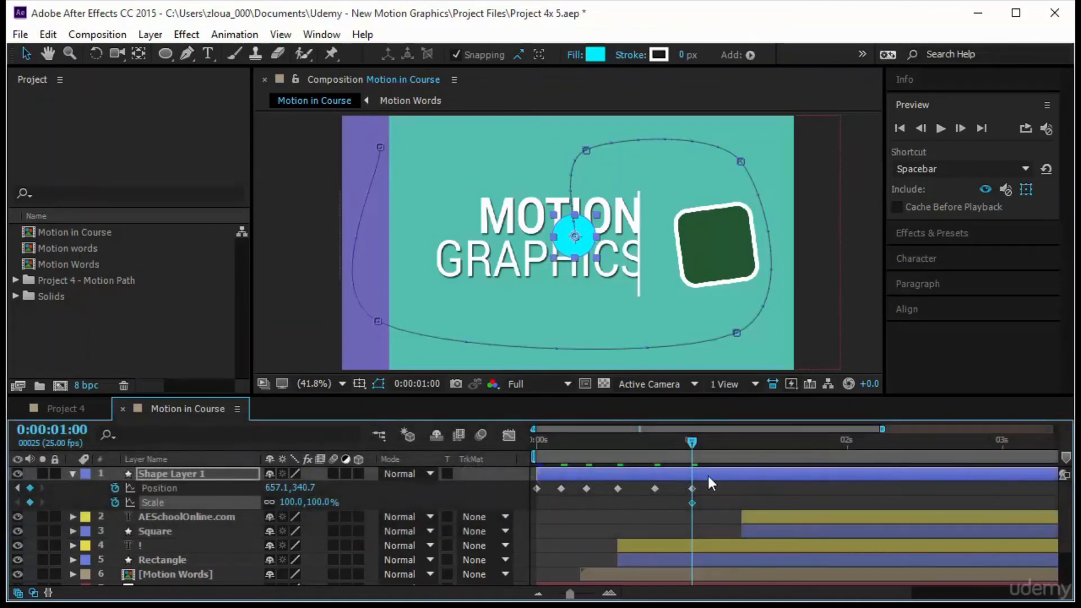
left_click_drag(695, 444, 705, 442)
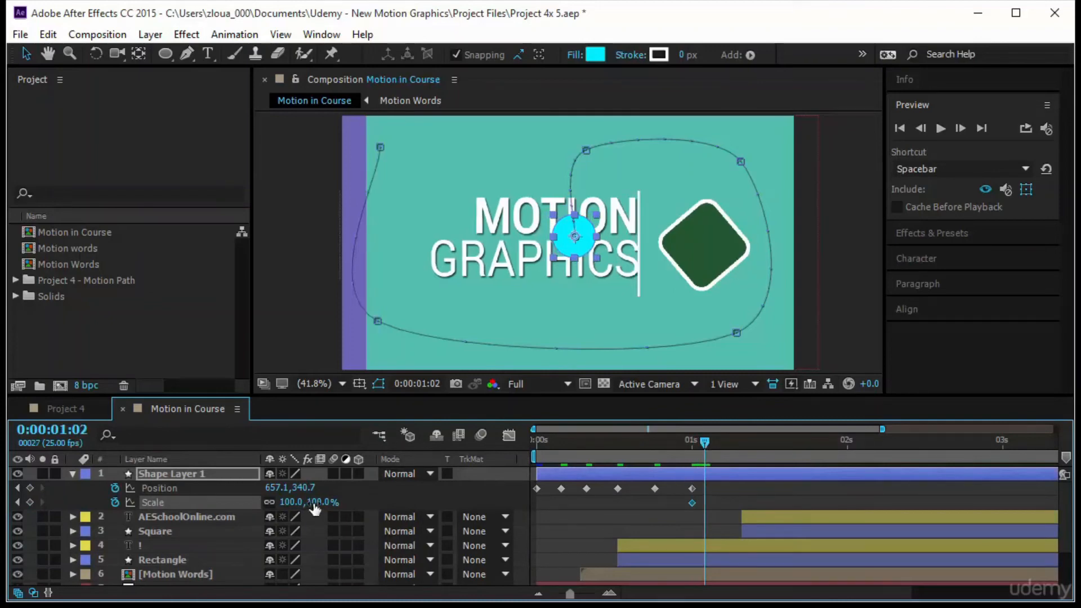
left_click_drag(315, 507, 418, 513)
Add a Scale keyframe of 0% for the circle at 0:00:00:00
left_click_drag(705, 442, 504, 474)
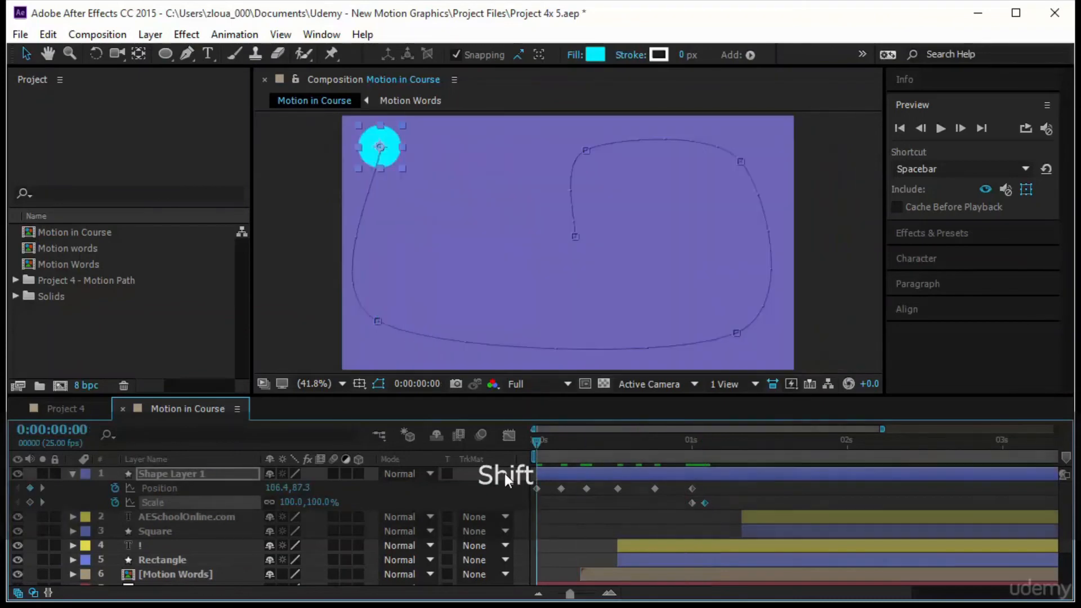
left_click(280, 501)
left_click(294, 502)
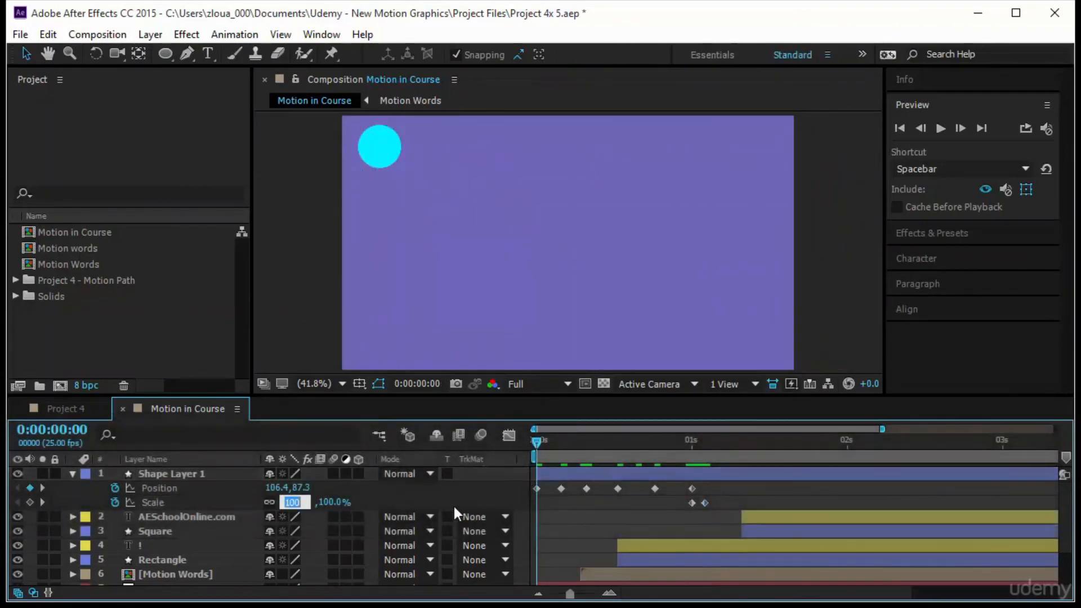
type("0")
key("Return")
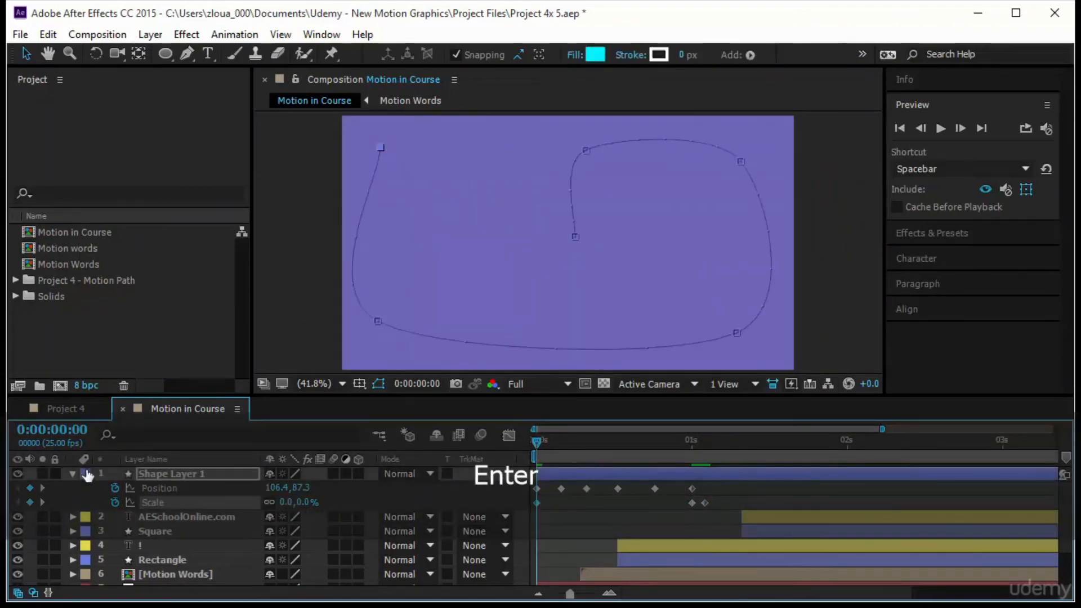
Solo the circle layer, scrub its animation, and set the first Scale keyframe at 0:00:00:00 to 10%
left_click(43, 473)
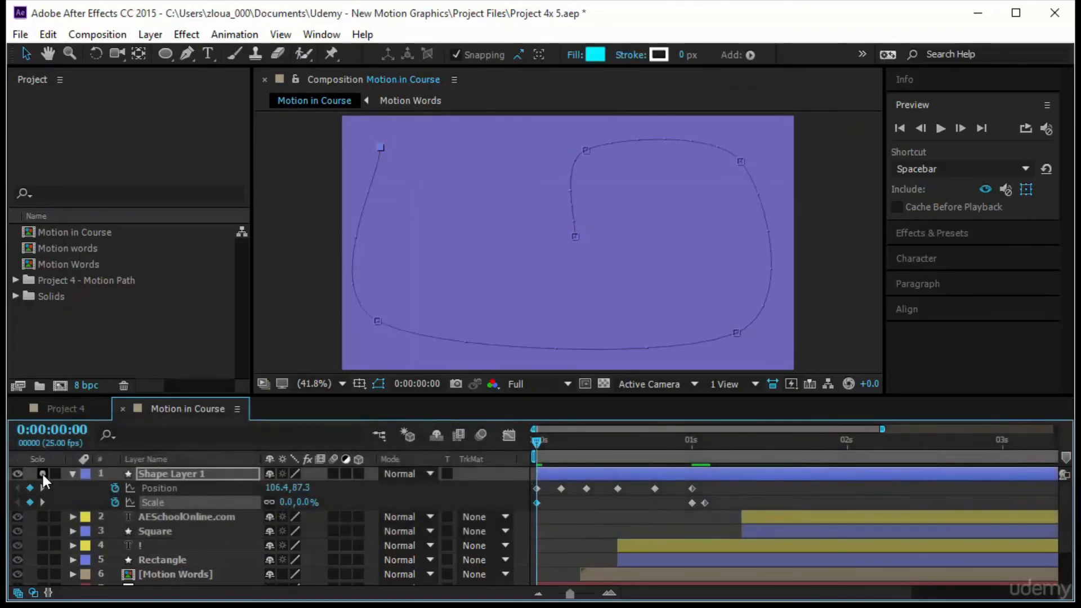
left_click_drag(541, 441, 529, 514)
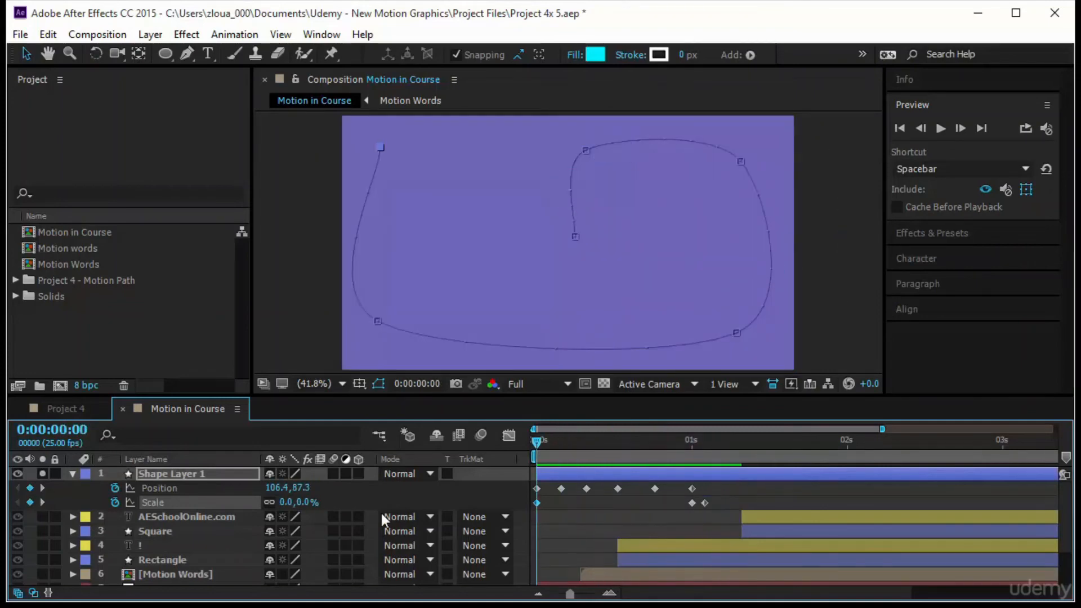
left_click(287, 502)
type("10")
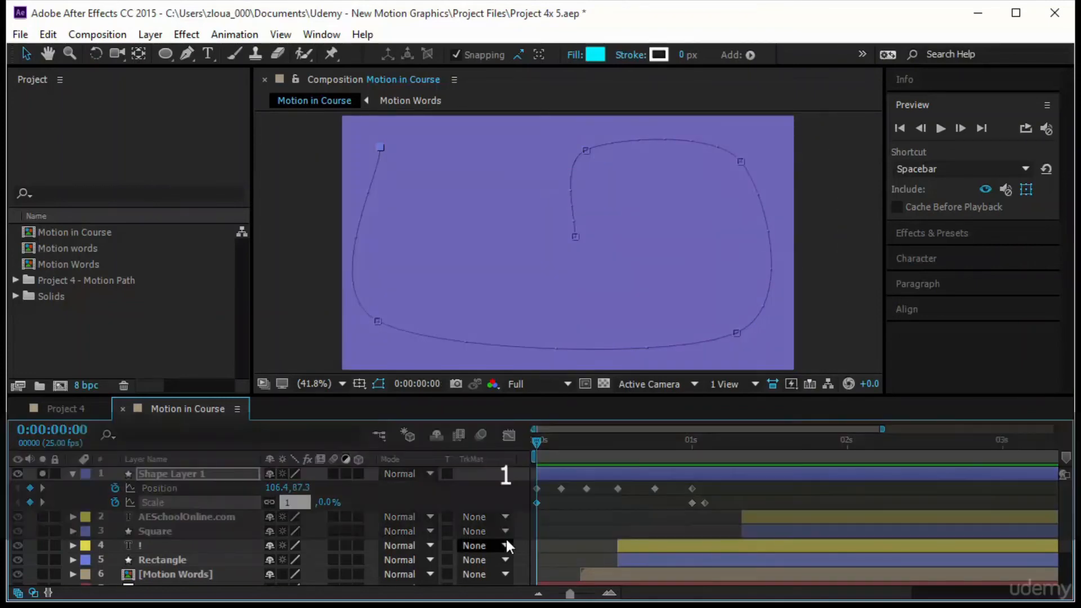
key("Return")
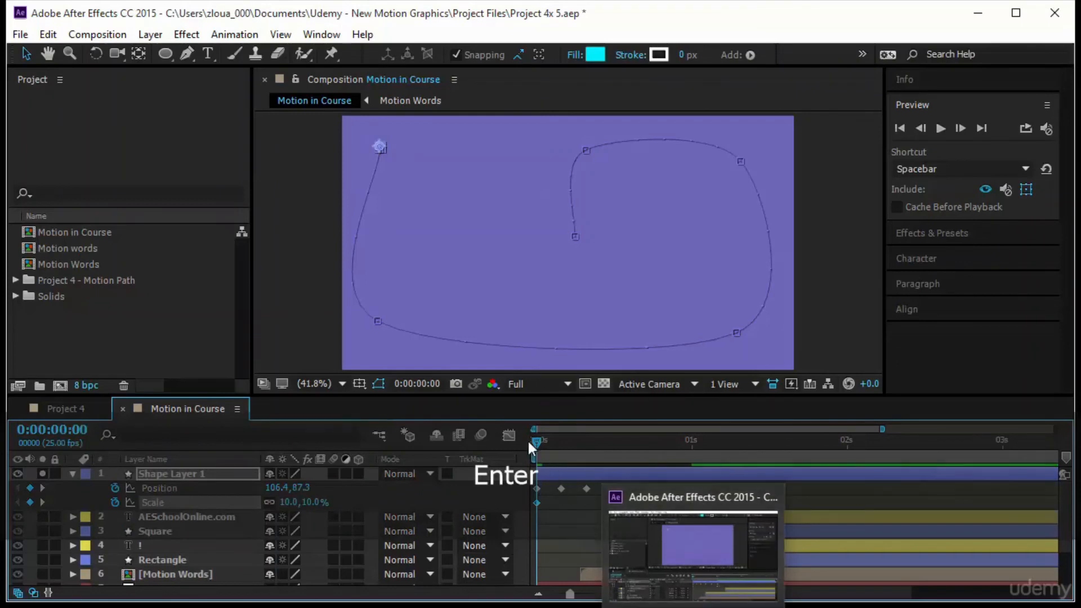
Move the starting point of the circle's motion path further right, to about 293, 75
left_click_drag(532, 440, 520, 494)
key("Home")
left_click_drag(535, 442, 679, 472)
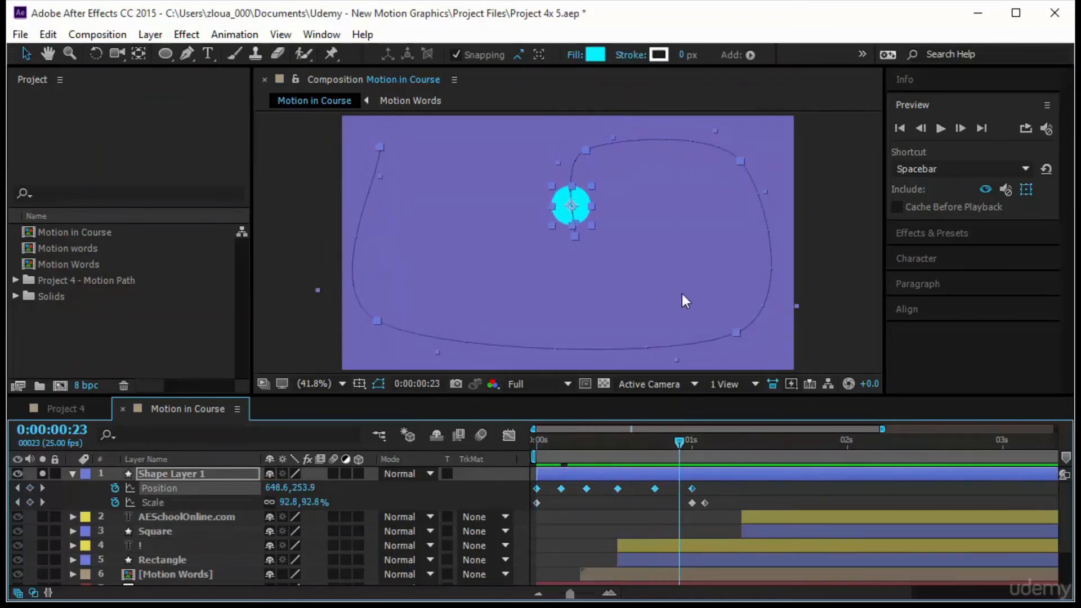
left_click(382, 176)
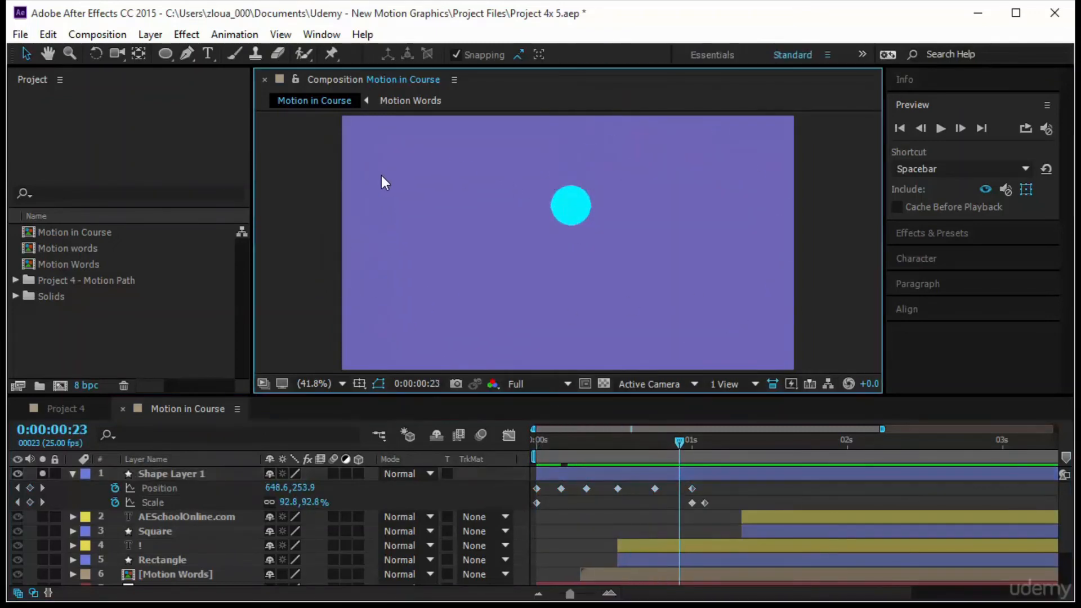
left_click(221, 488)
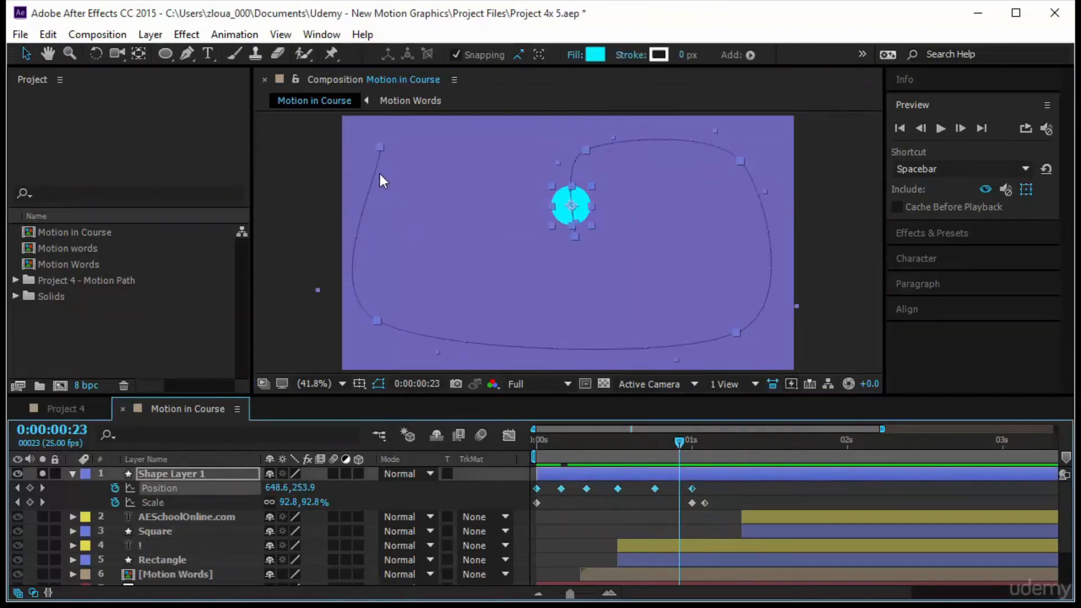
left_click_drag(379, 174, 403, 163)
key("ctrl+z")
left_click(499, 215)
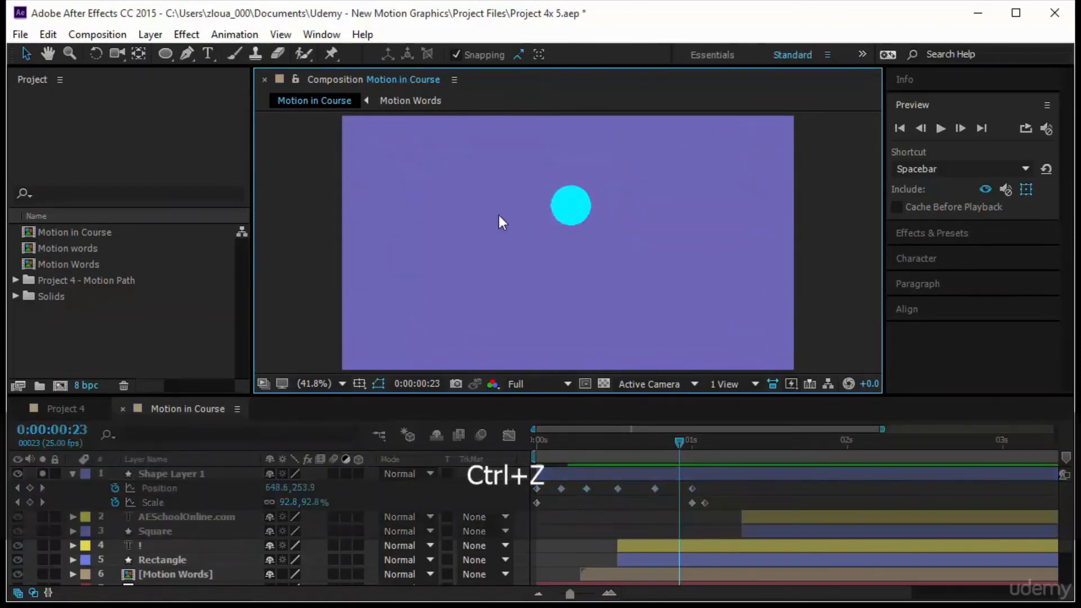
left_click(573, 216)
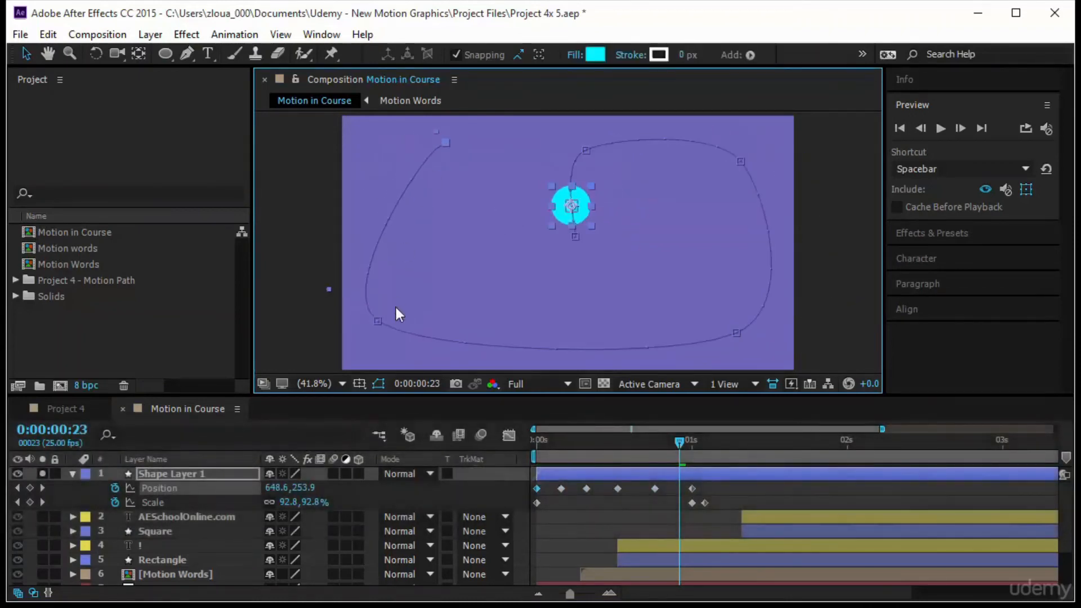
Adjust the curve handles of the motion path's lower-left and upper-right points to reshape the path
left_click(377, 322)
left_click_drag(428, 352, 395, 350)
left_click_drag(356, 268, 372, 196)
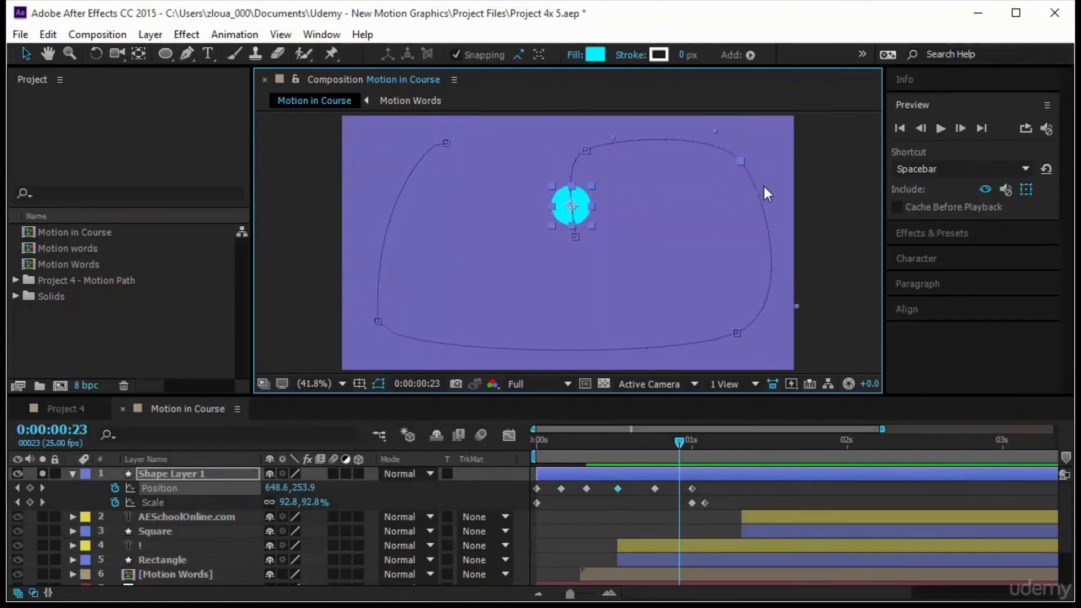
left_click_drag(764, 187, 776, 174)
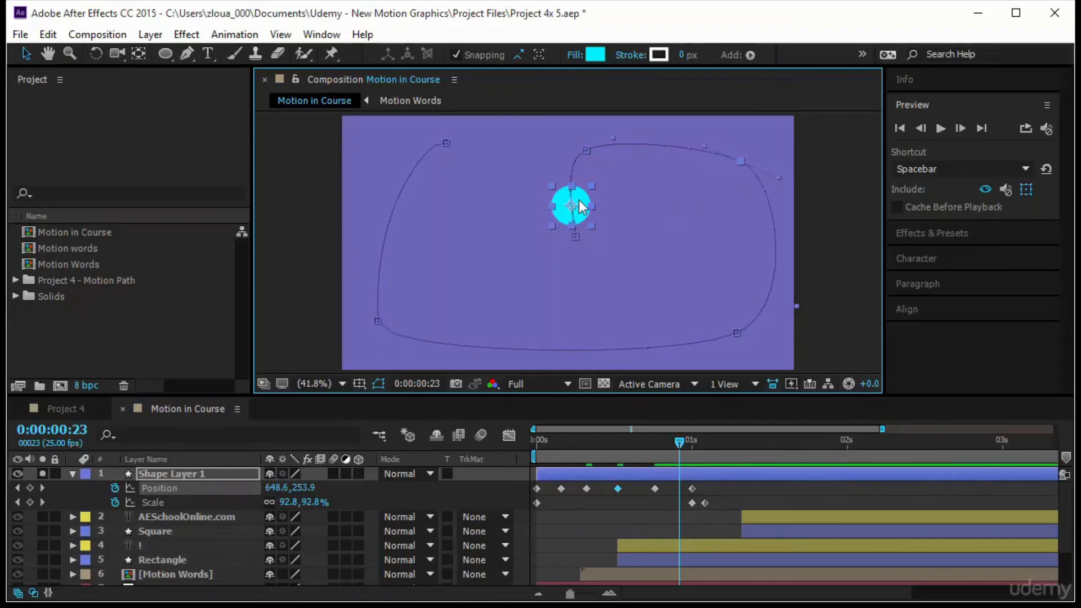
Move the path's lower-left point inward to about 188, 580, shift the lower-right point slightly inward, and shorten the upper-right point's outer handle
left_click_drag(691, 456, 729, 455)
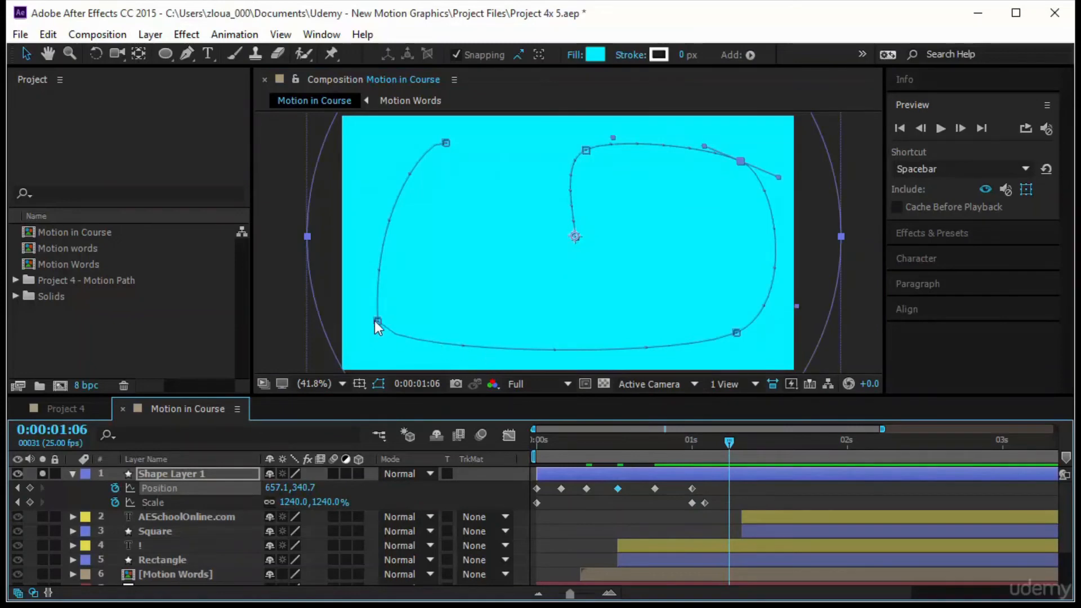
left_click_drag(379, 320, 410, 321)
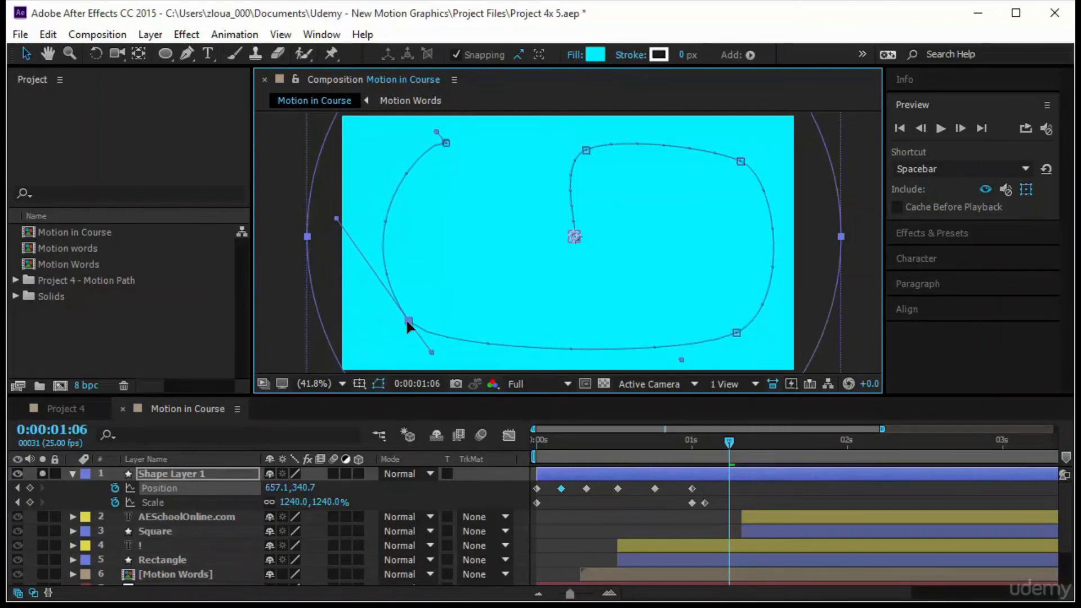
left_click_drag(735, 331, 724, 332)
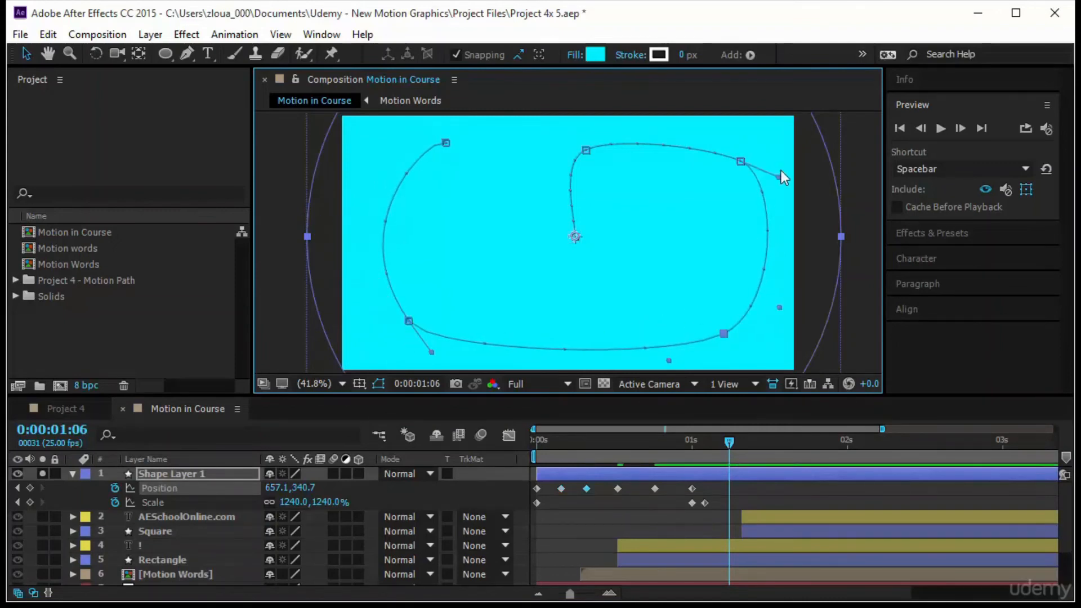
left_click_drag(778, 178, 766, 183)
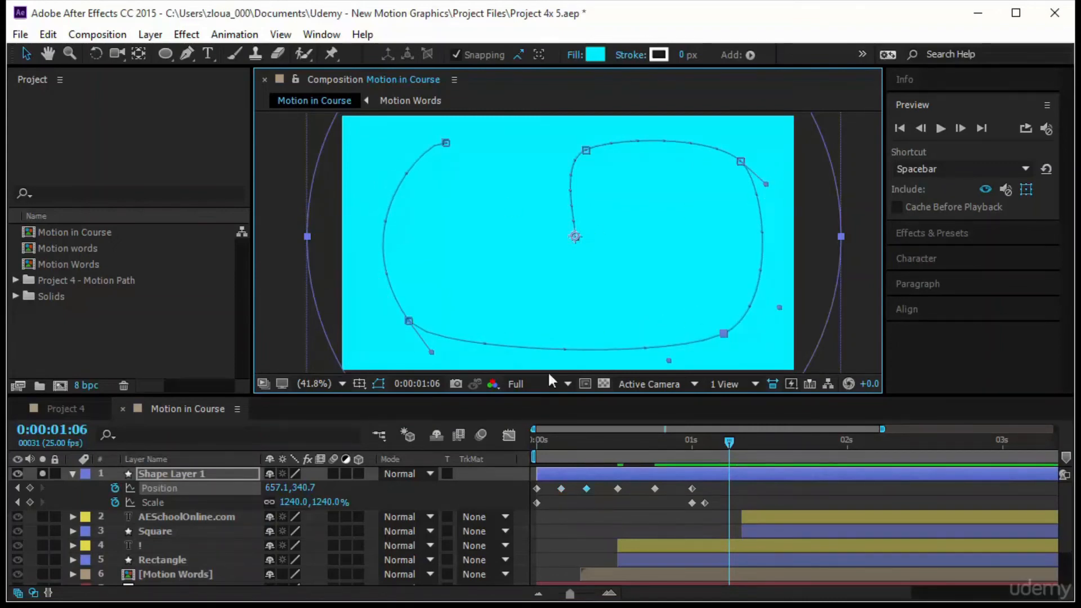
Play back the circle's animation from the start to check the reshaped motion path
left_click(731, 443)
key("space")
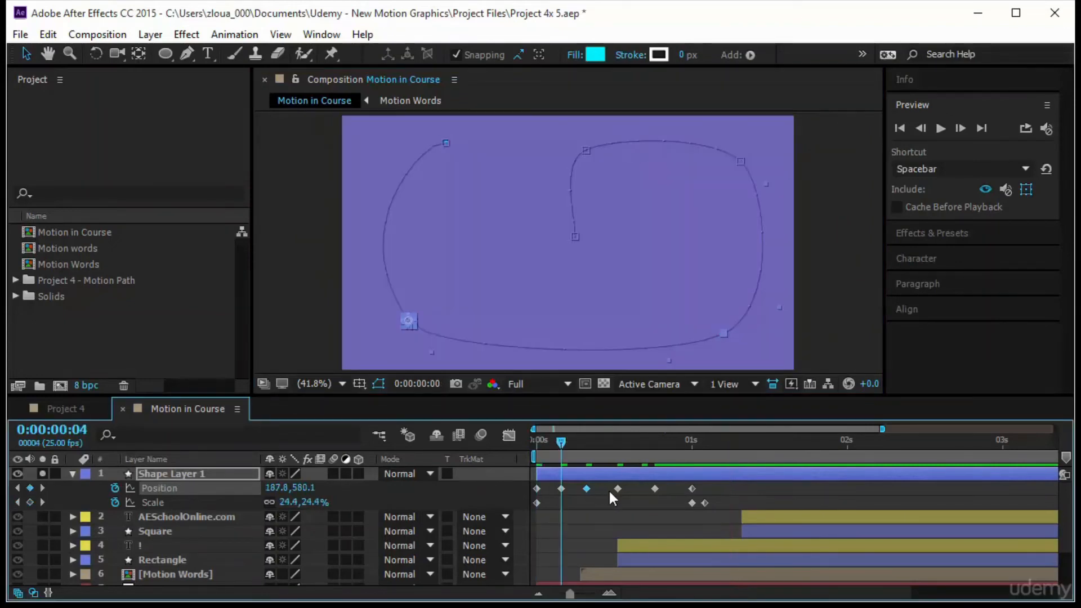
key("space")
left_click(766, 443)
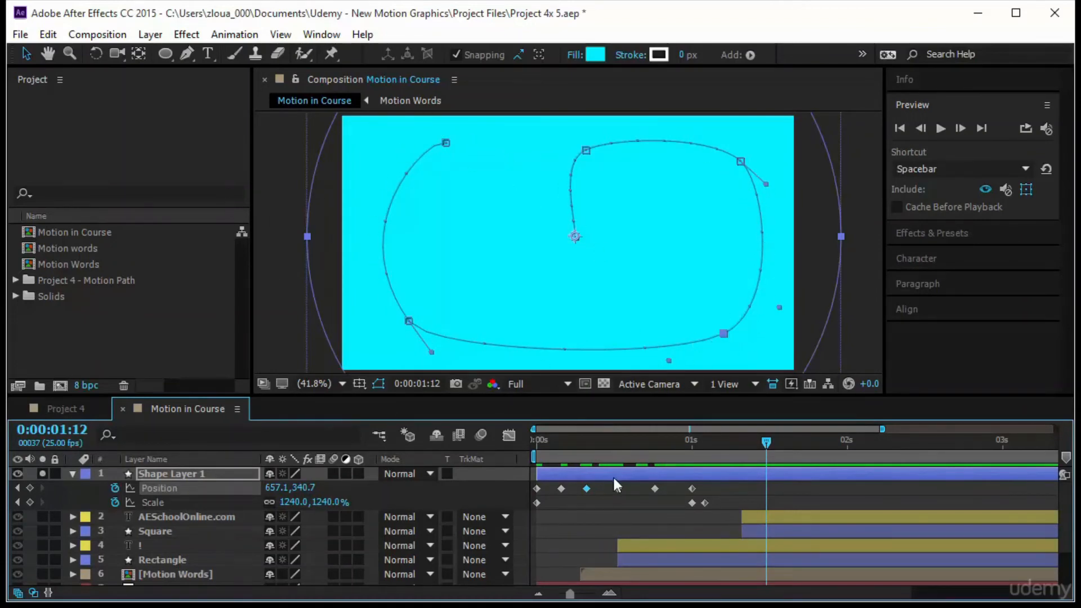
Select all of the circle's Position keyframes and set their keyframe interpolation to Rove Across Time
left_click(709, 483)
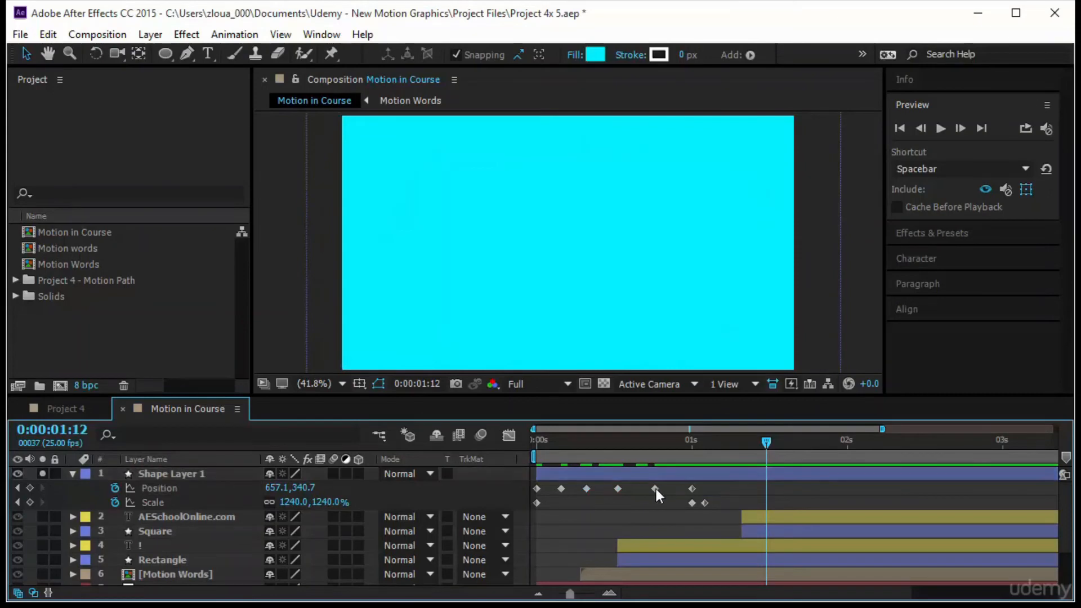
left_click(187, 487)
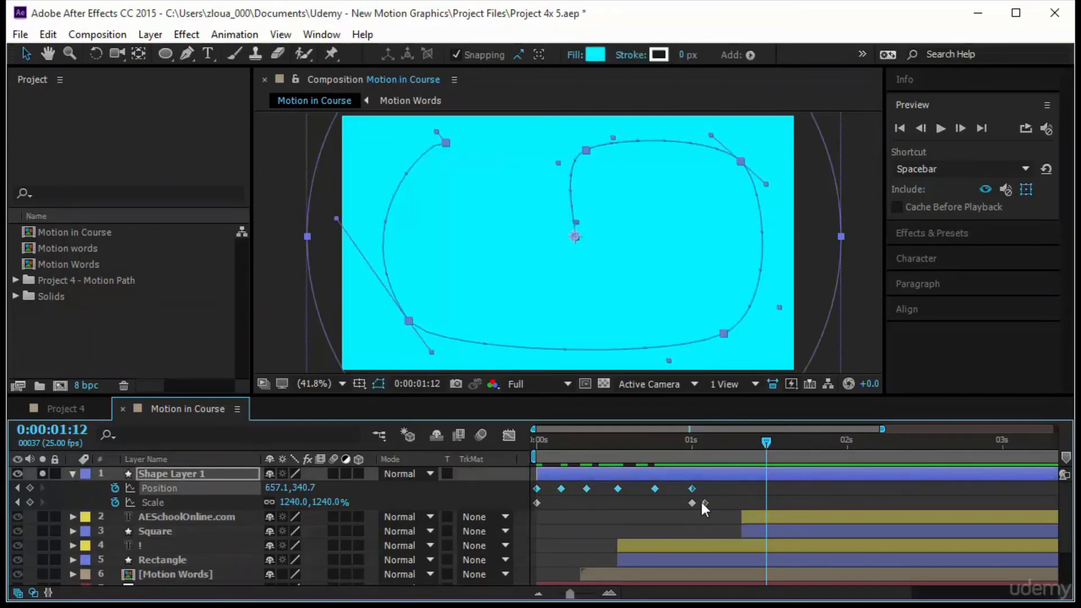
right_click(617, 488)
left_click(740, 422)
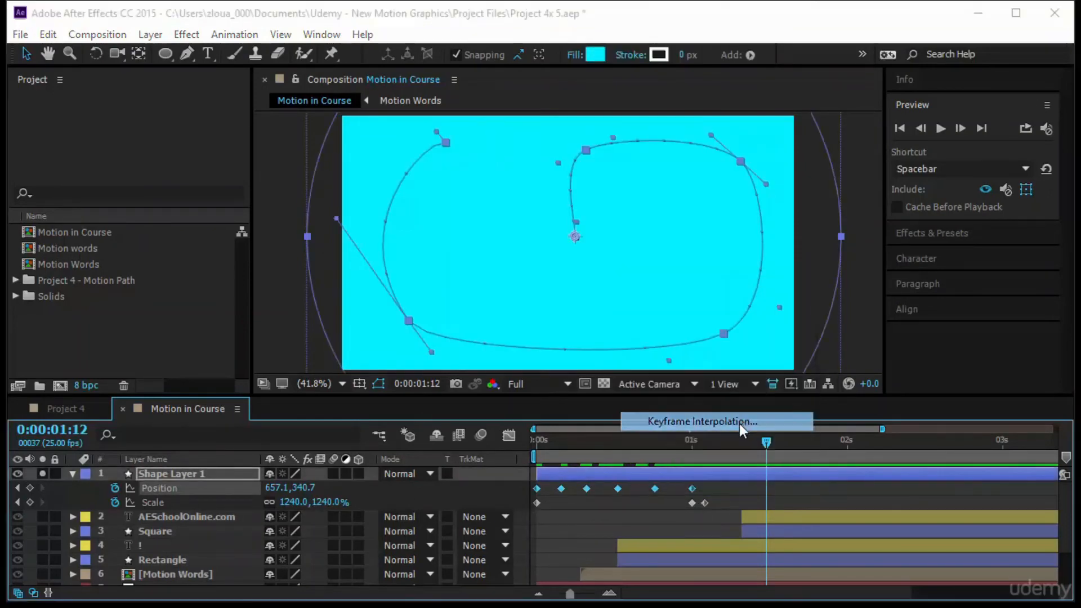
left_click(275, 287)
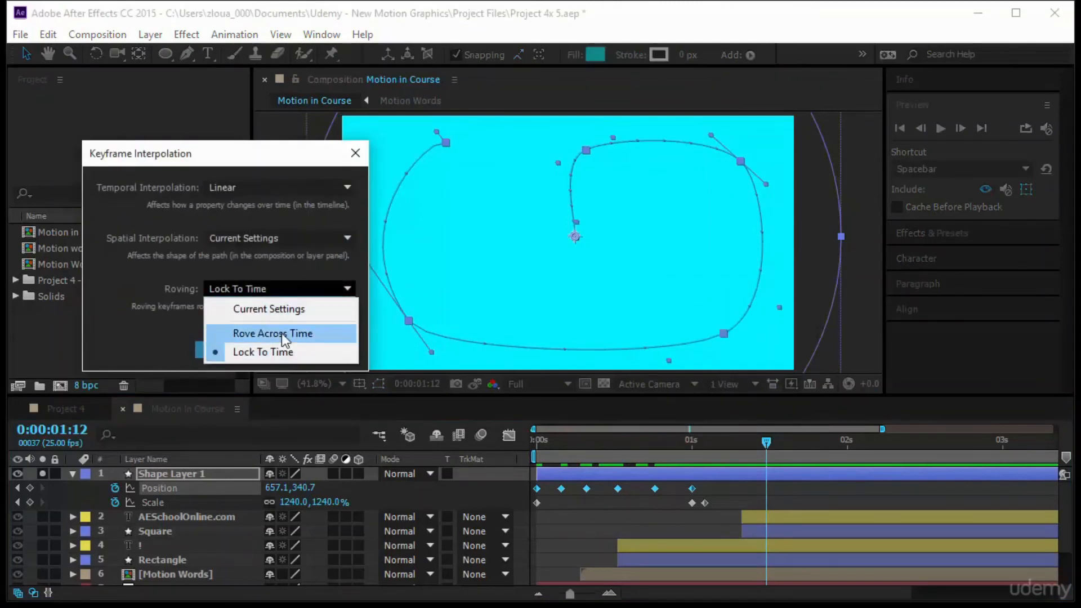
left_click(281, 333)
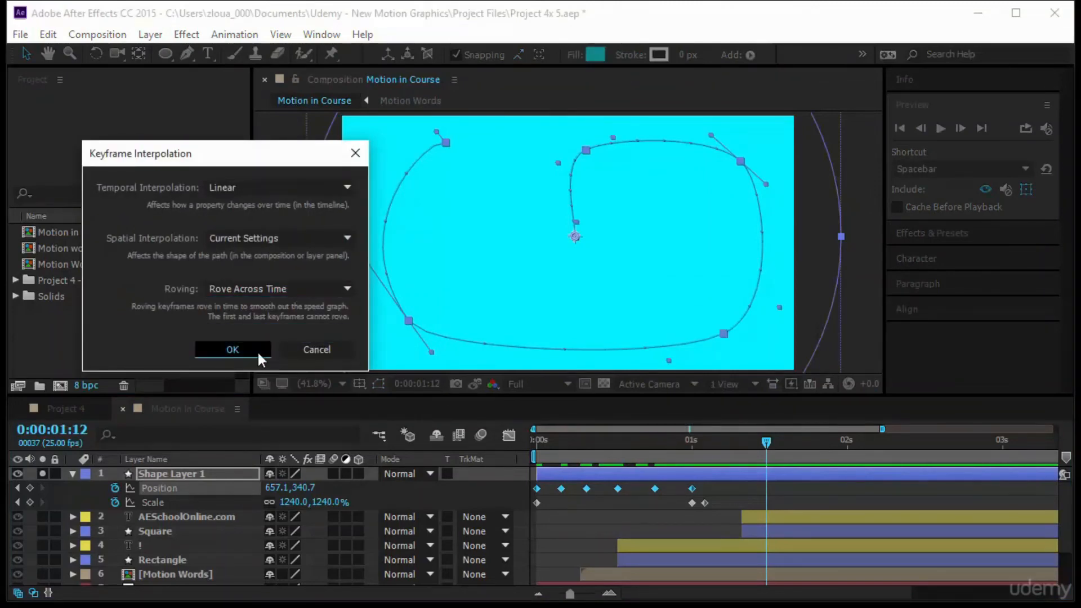
left_click(237, 350)
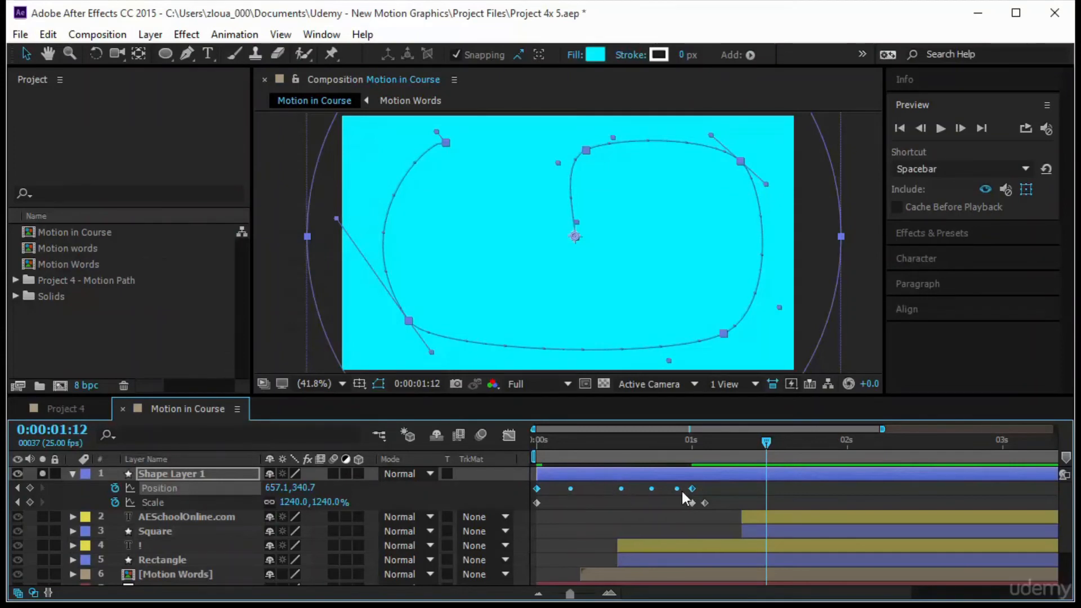
Return to 0:00:00:00 and preview the circle's animation with the roving keyframes
mouse_move(693, 491)
left_click_drag(767, 442, 536, 468)
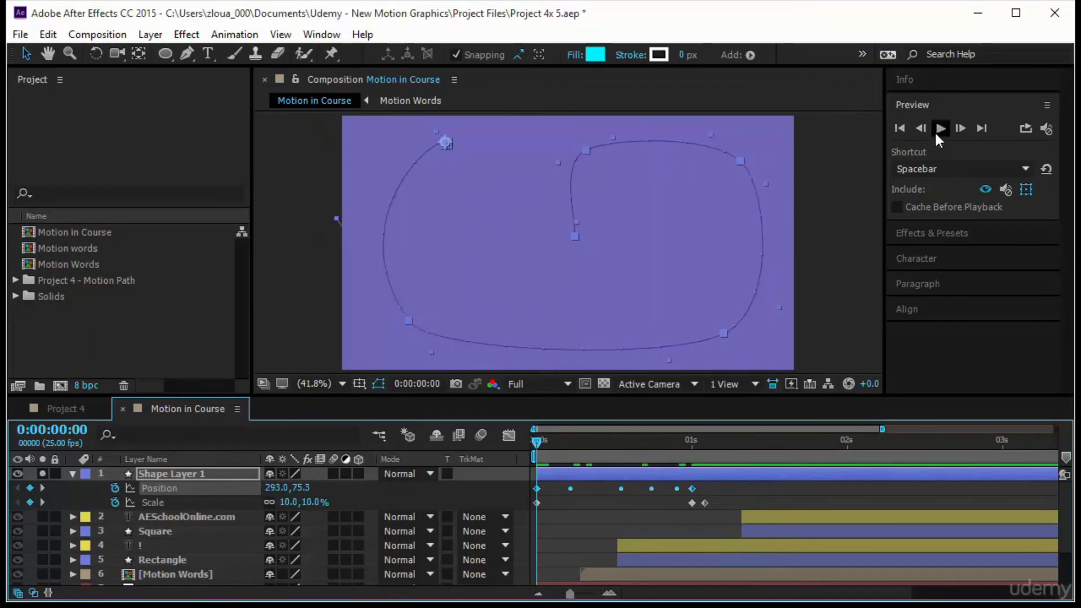
left_click(939, 129)
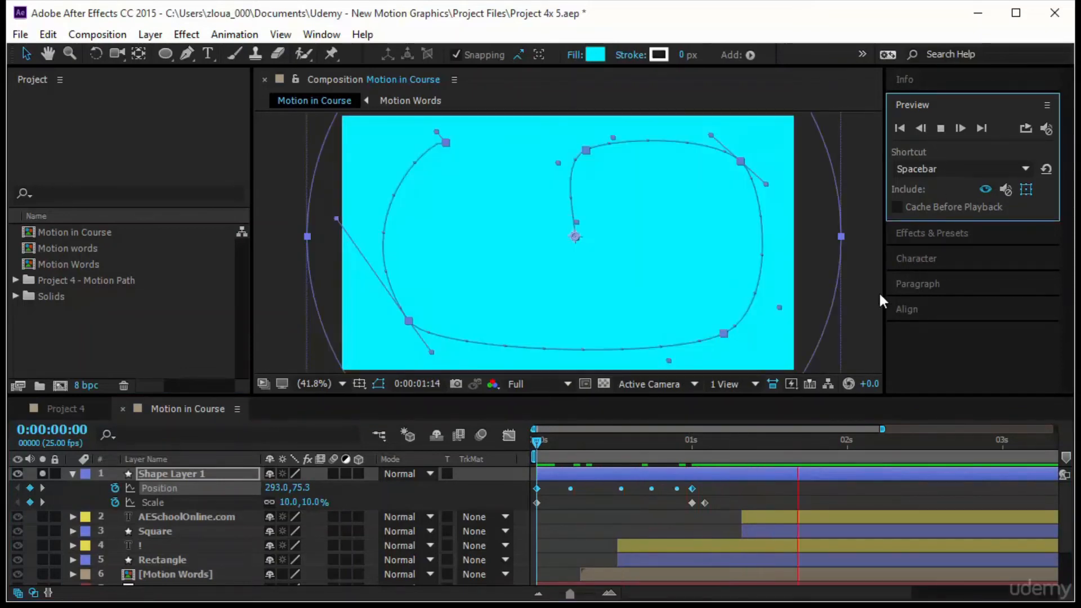
Delay the circle's layer to start just after 2 seconds, turn off its solo, and preview it with the title
key("space")
left_click(73, 474)
left_click_drag(613, 474, 980, 478)
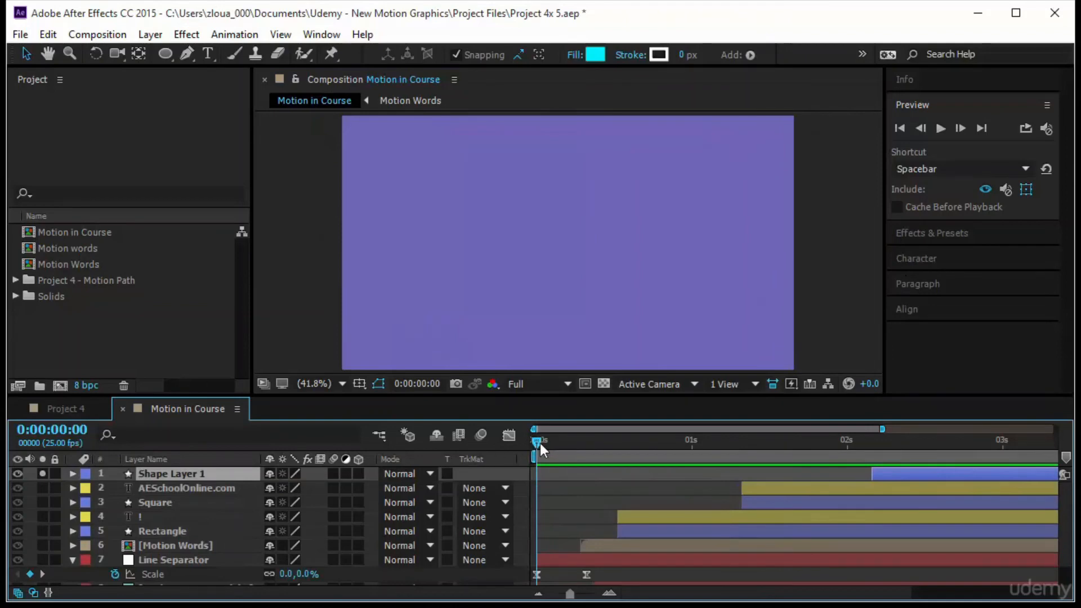
left_click_drag(539, 444, 668, 465)
left_click(44, 473)
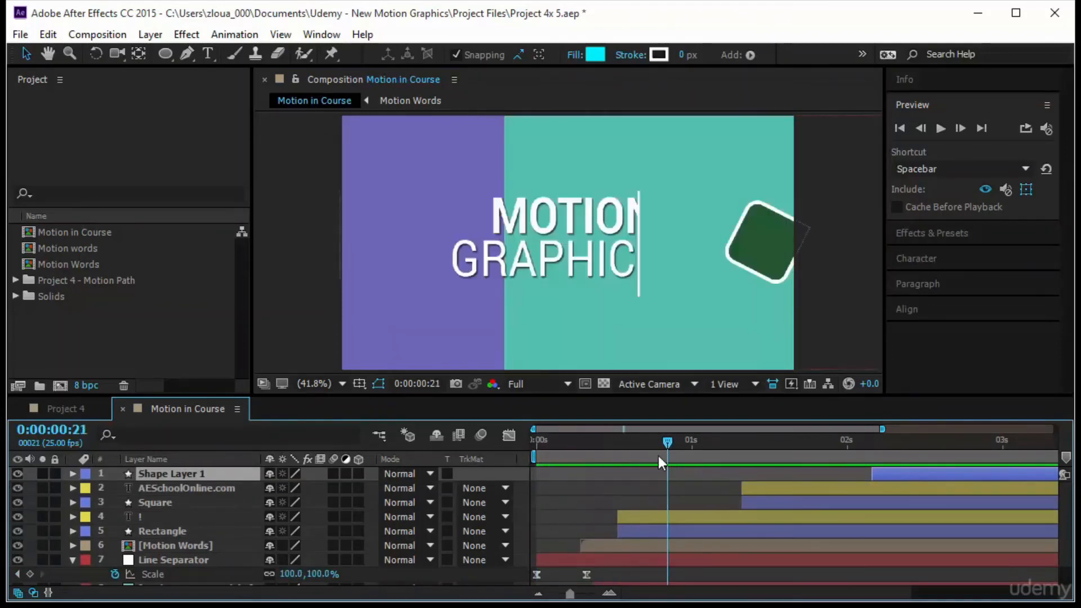
key("space")
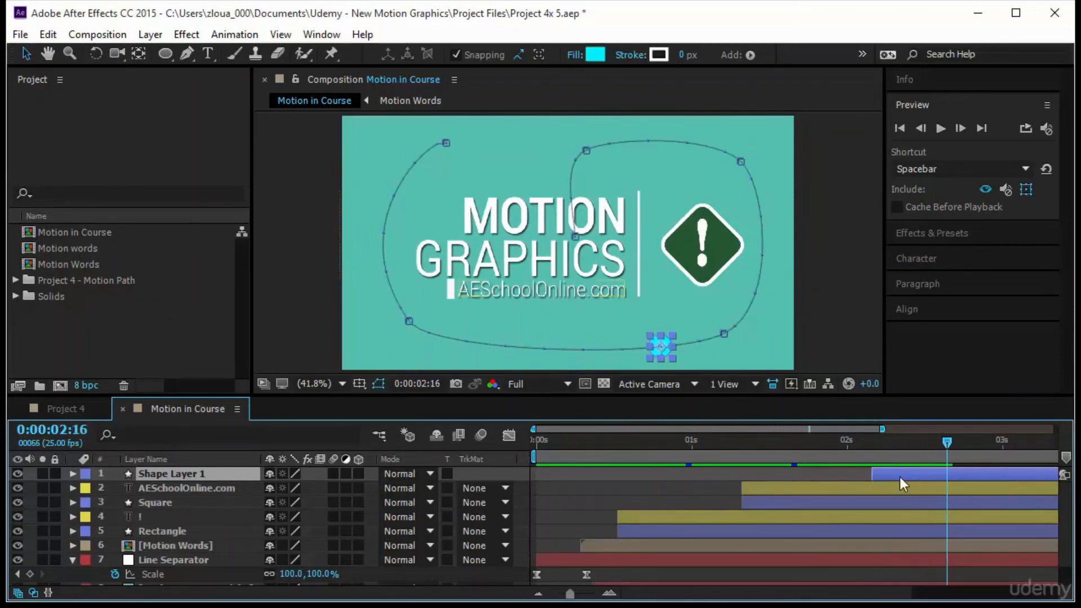
Reveal the circle layer's keyframes, shift the layer to start at about 3 seconds, and preview the composition from the beginning
left_click_drag(900, 478, 977, 485)
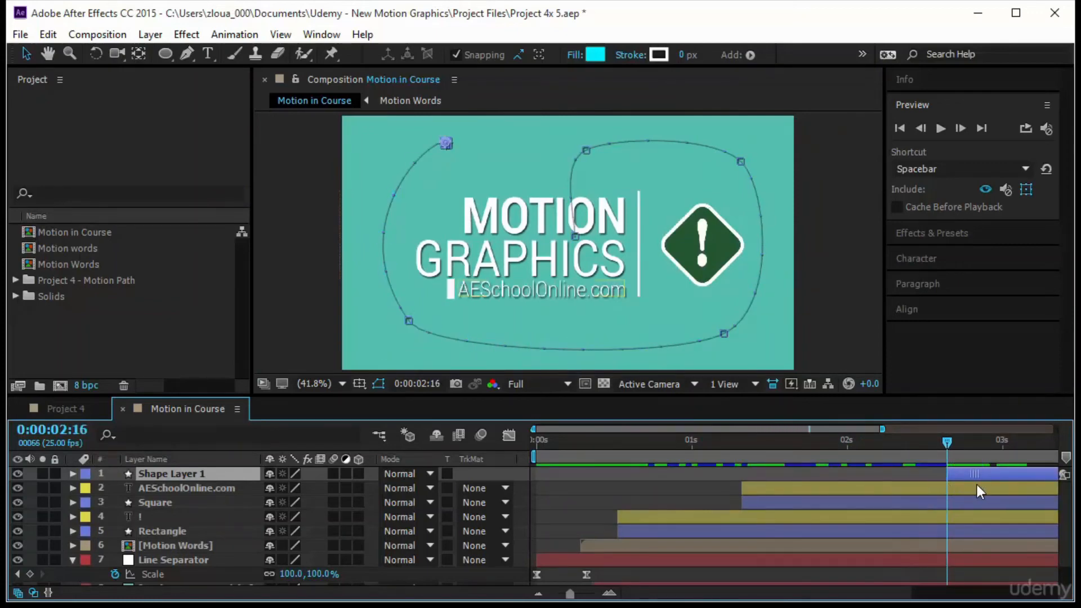
left_click_drag(570, 594, 557, 594)
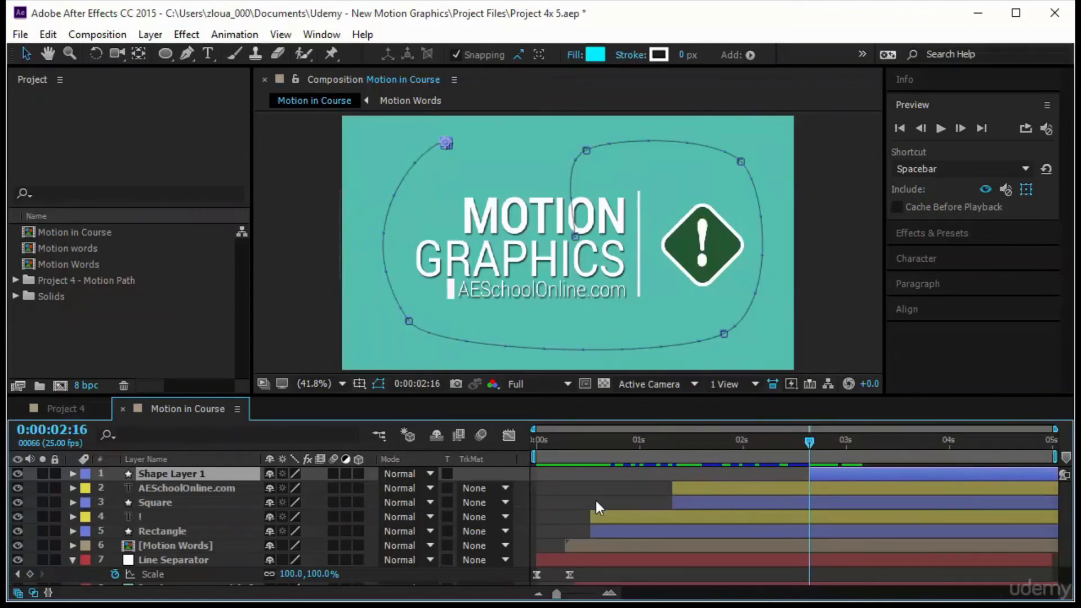
key("u")
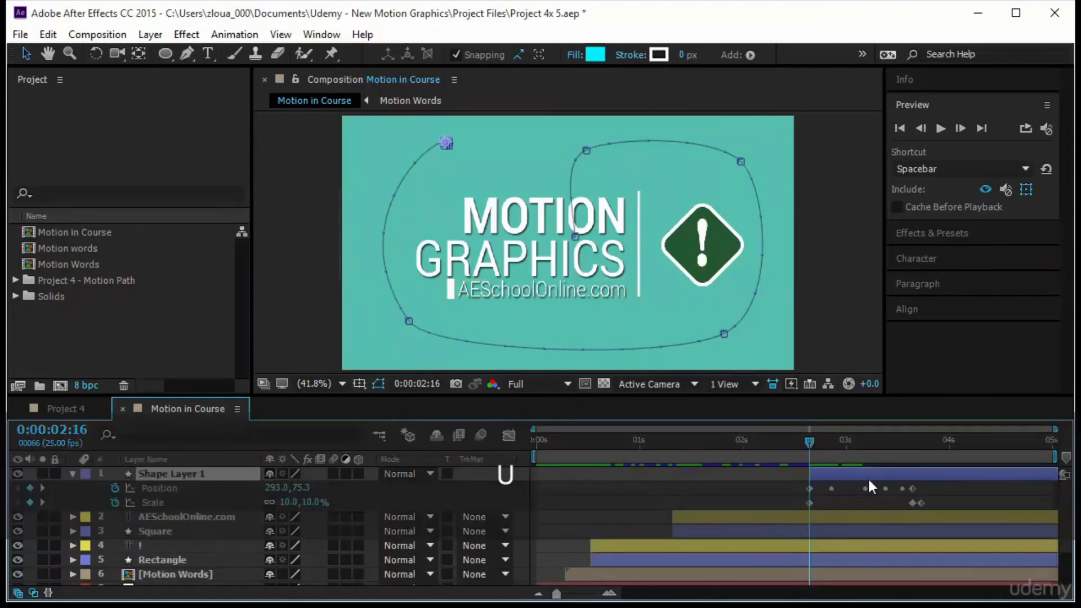
left_click_drag(840, 479, 880, 481)
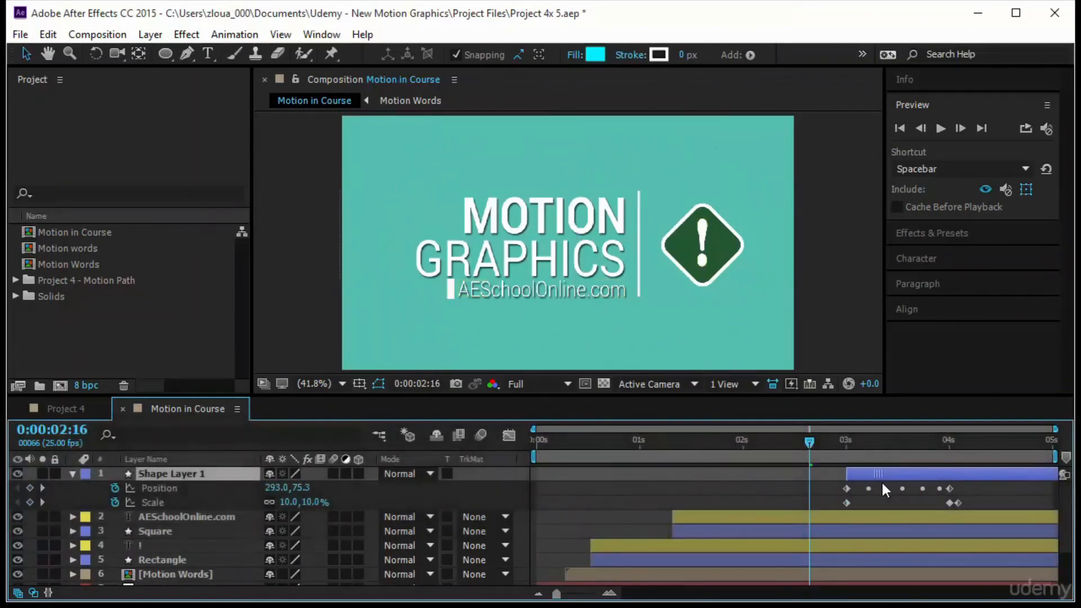
key("space")
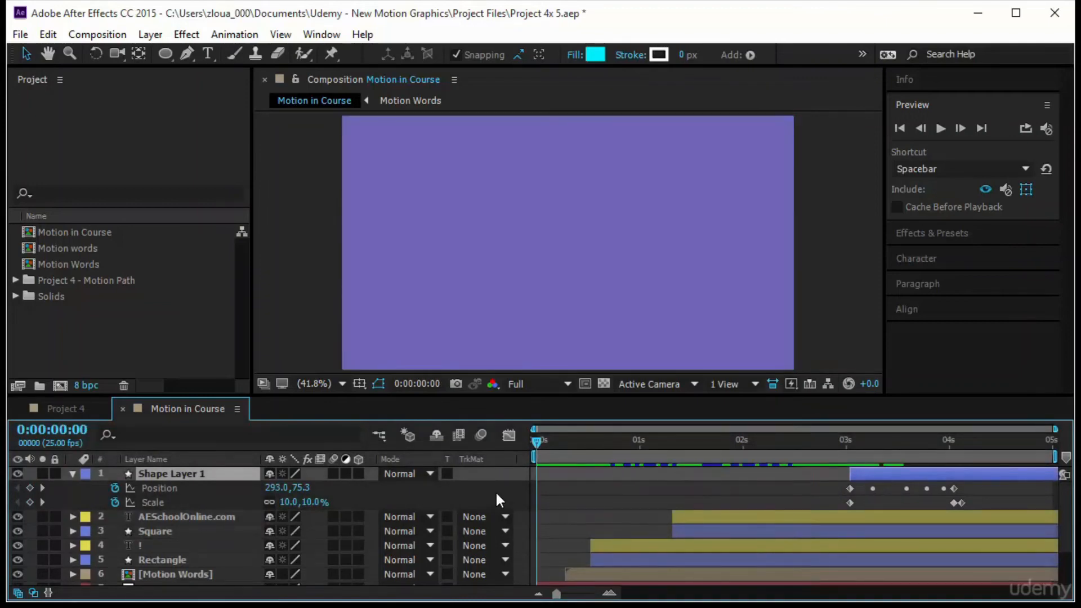
key("F2")
left_click(940, 127)
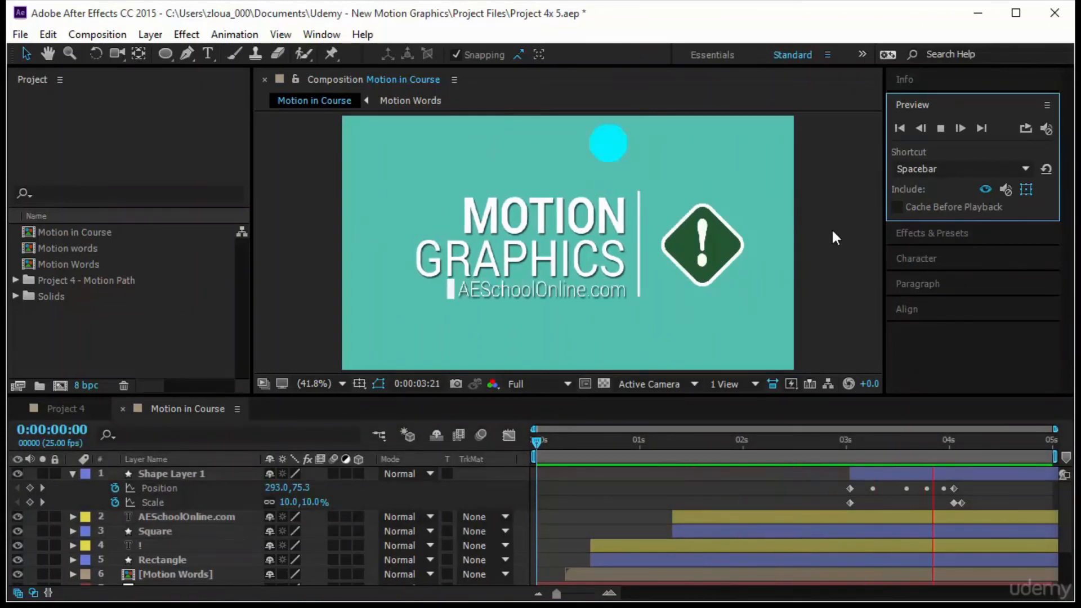
Delay the circle's layer to start at about 3.7 seconds and play back the whole title animation
left_click_drag(891, 468, 955, 467)
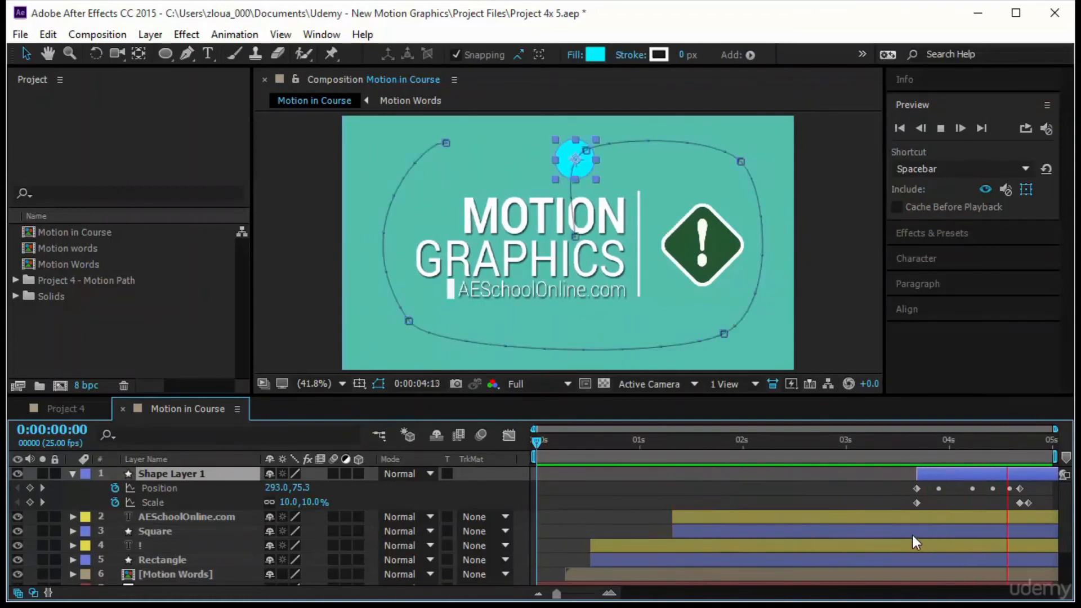
left_click(835, 348)
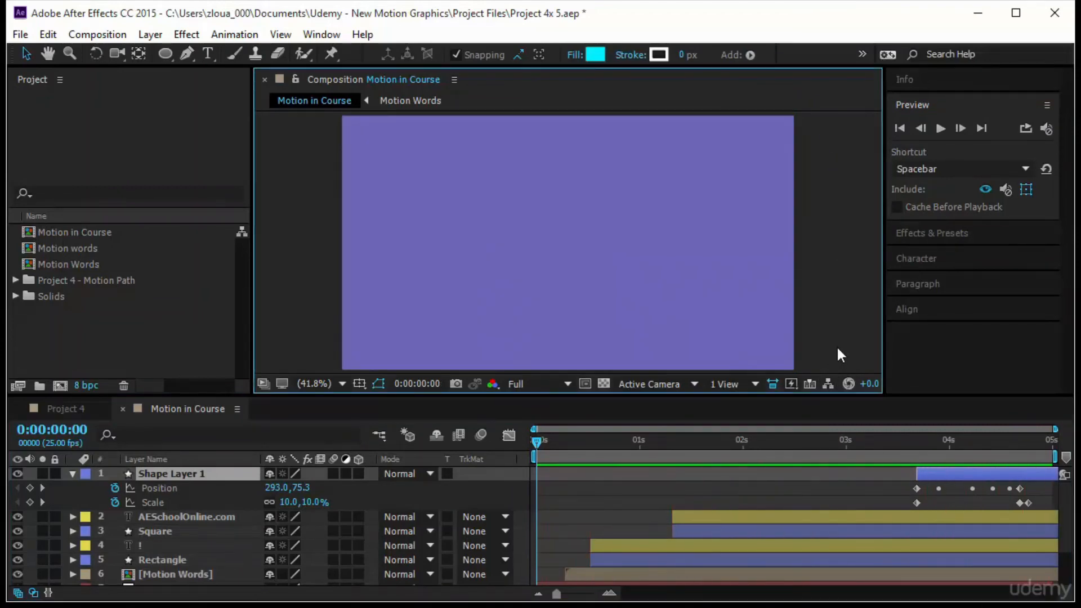
key("F2")
left_click(940, 128)
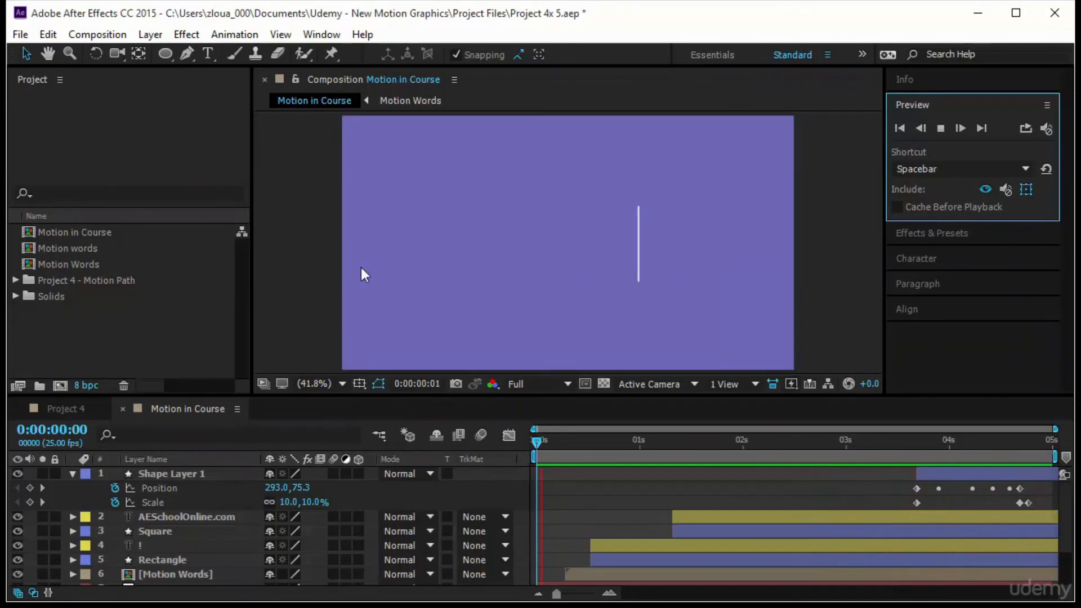
Move the circle's last Scale keyframe to about 4.9 seconds to slow the scale-up, and check the playback
left_click(1043, 505)
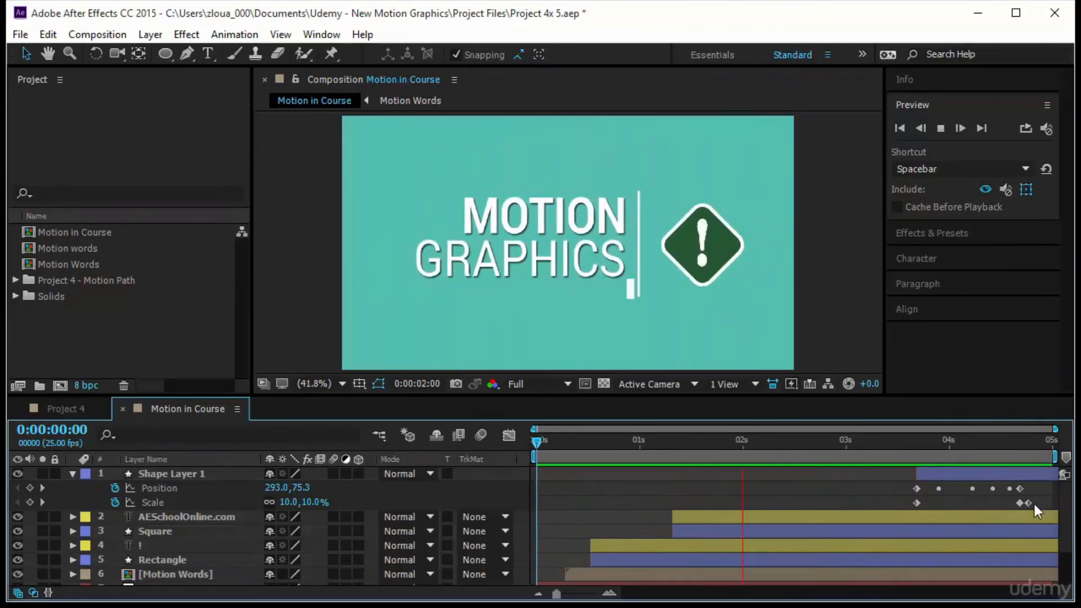
left_click_drag(1028, 504, 1044, 506)
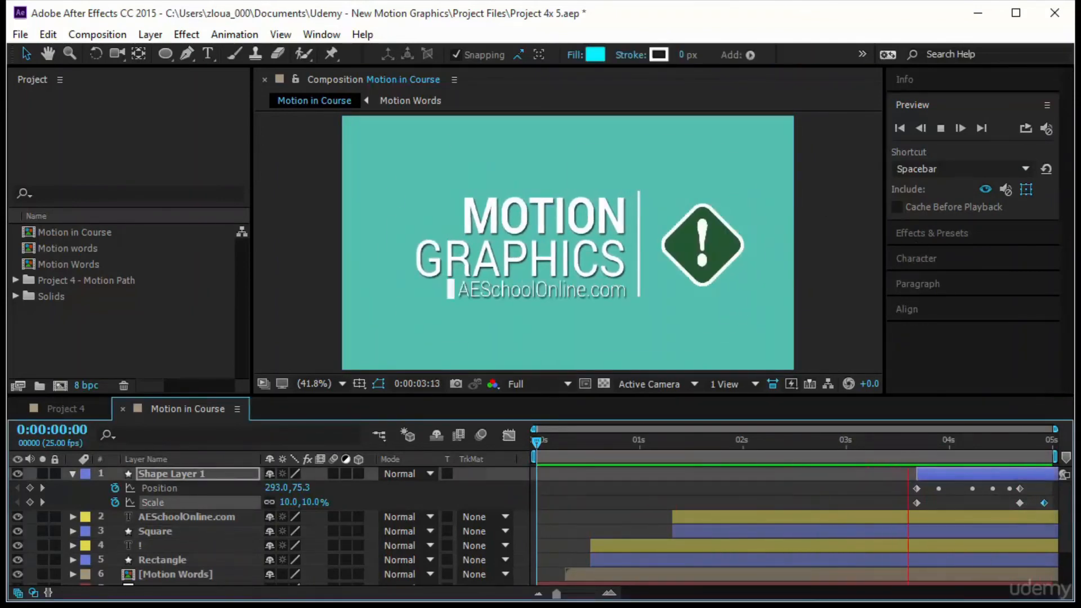
key("space")
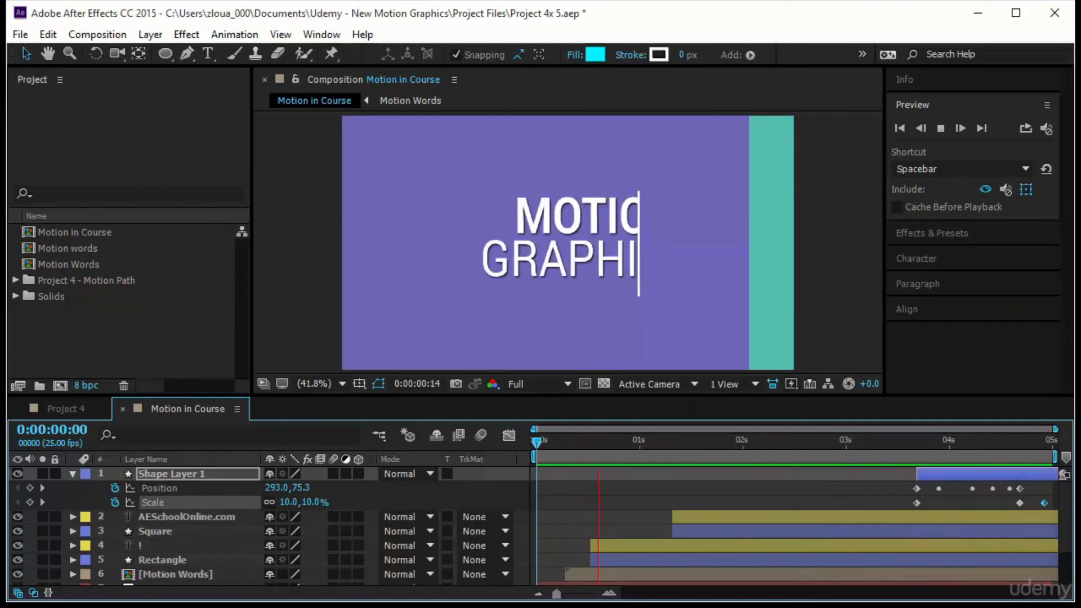
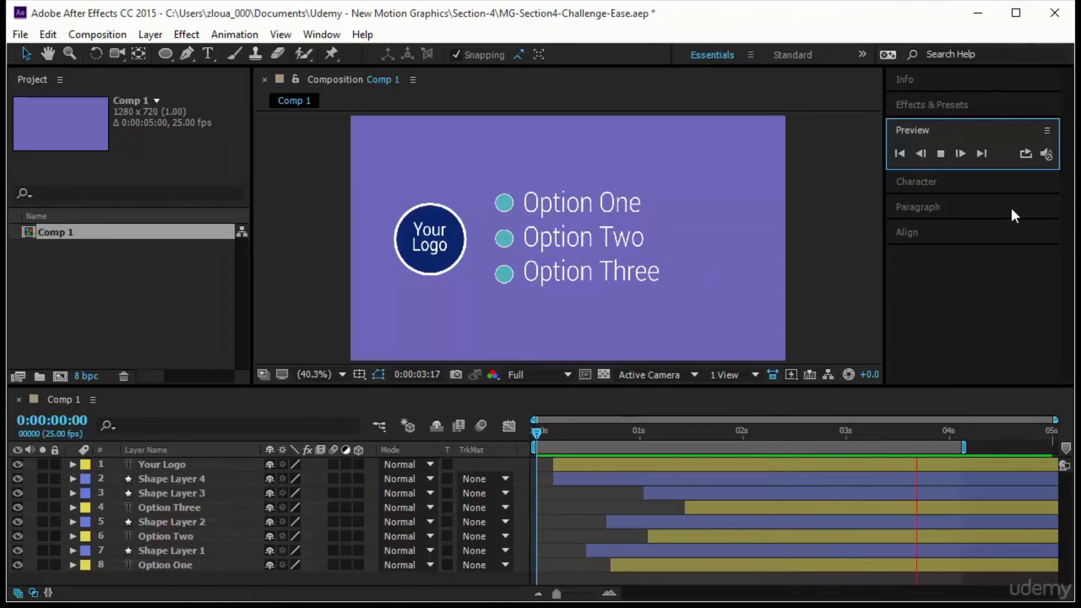
Create a new composition named Challenge
left_click(61, 376)
type("C")
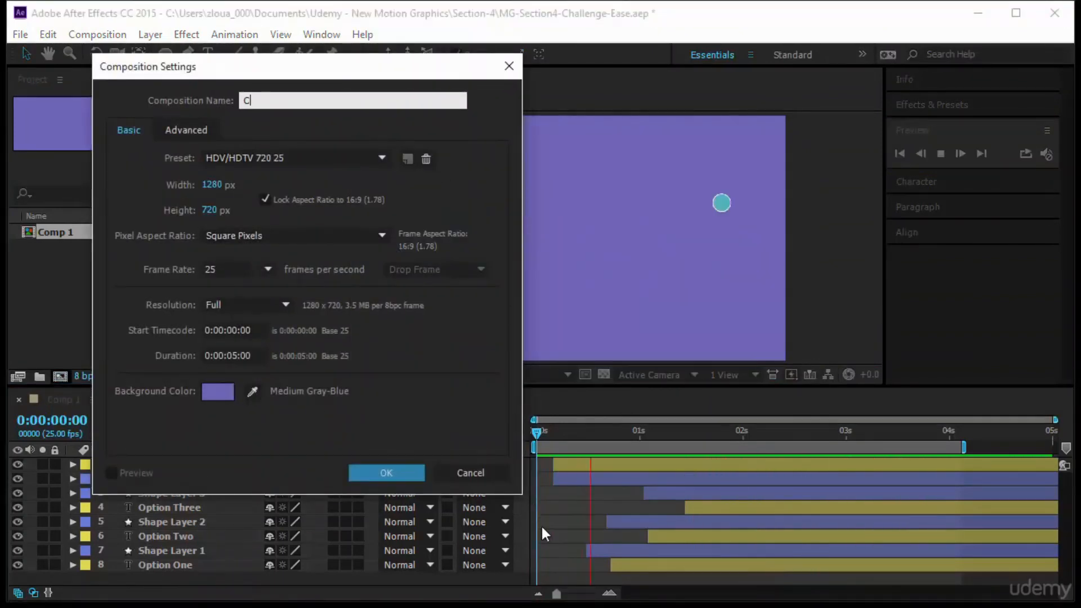
type("hallenge")
key("Return")
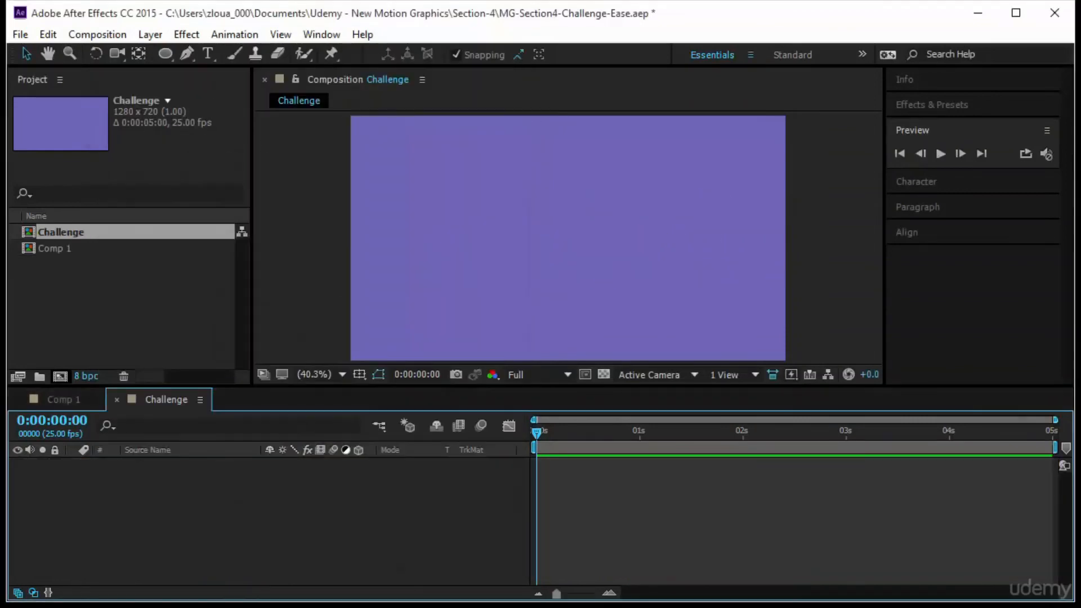
Draw a small circle in the upper-left area of the Challenge composition and move its anchor point to its center
left_click(164, 54)
left_click_drag(460, 216, 476, 232)
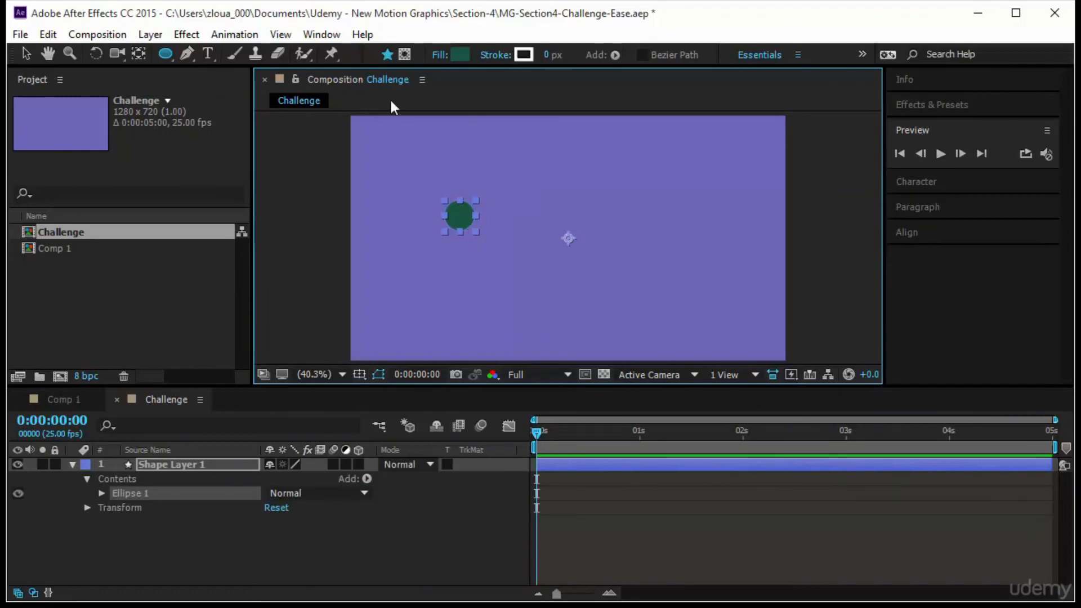
left_click(139, 54)
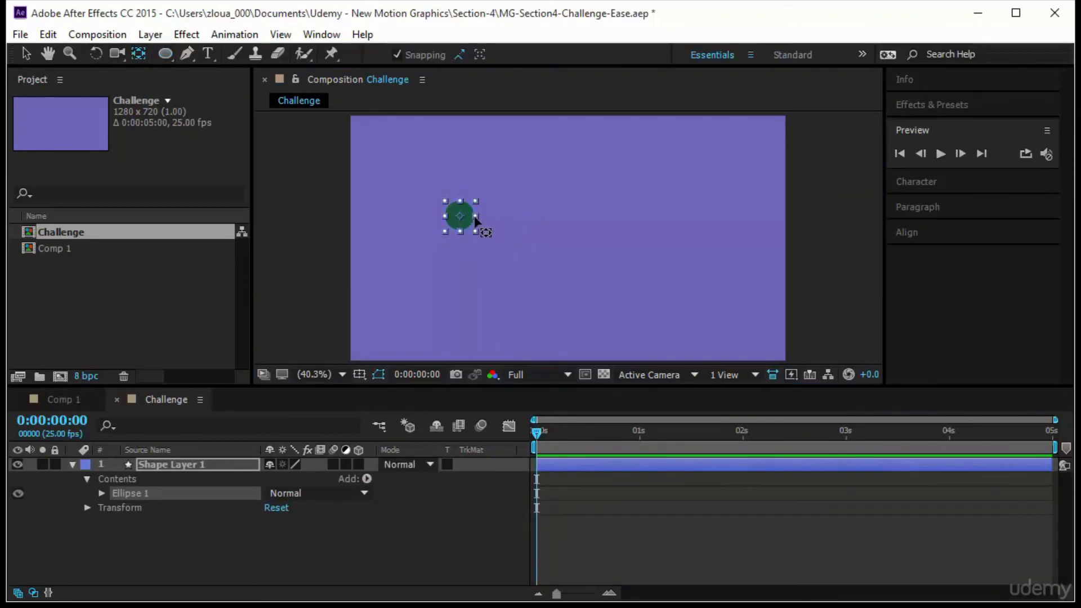
left_click_drag(568, 238, 460, 215)
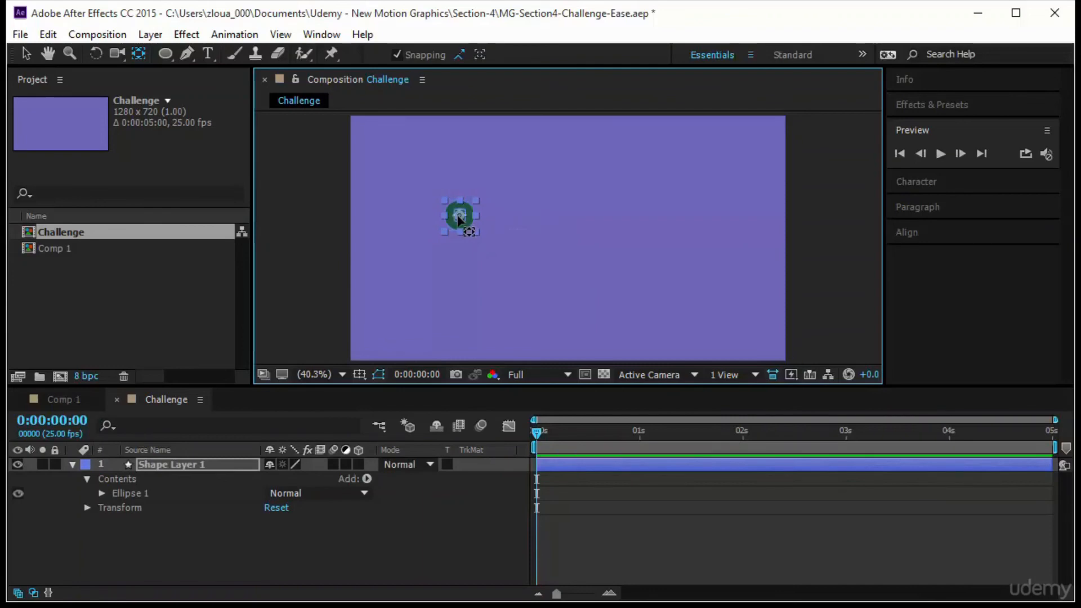
Change the circle's fill to a more saturated dark green with hue 157°, saturation 100% and brightness 27%
left_click(165, 54)
left_click(460, 54)
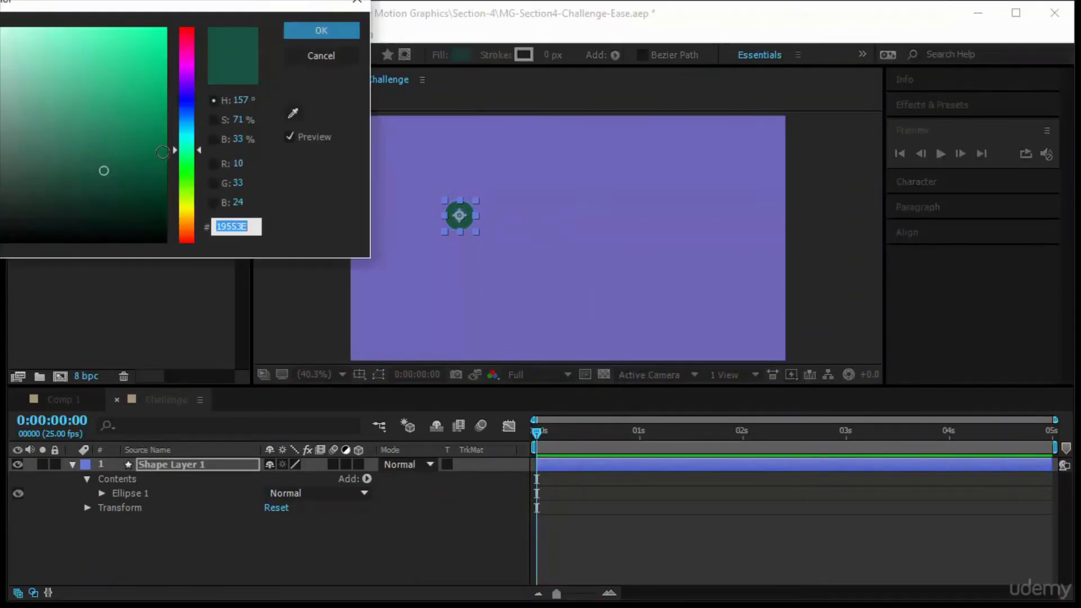
mouse_move(102, 173)
left_mouse_down()
mouse_move(168, 174)
mouse_move(162, 125)
mouse_move(165, 182)
left_mouse_up()
left_click(321, 30)
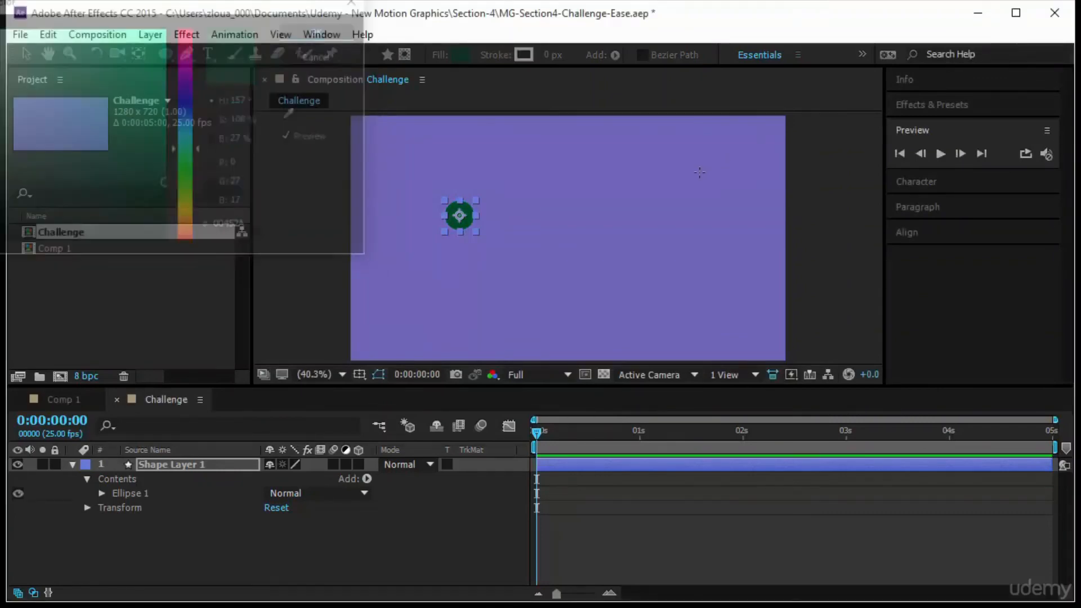
Add the white text "Option One" and place it just right of the green circle
left_click(208, 53)
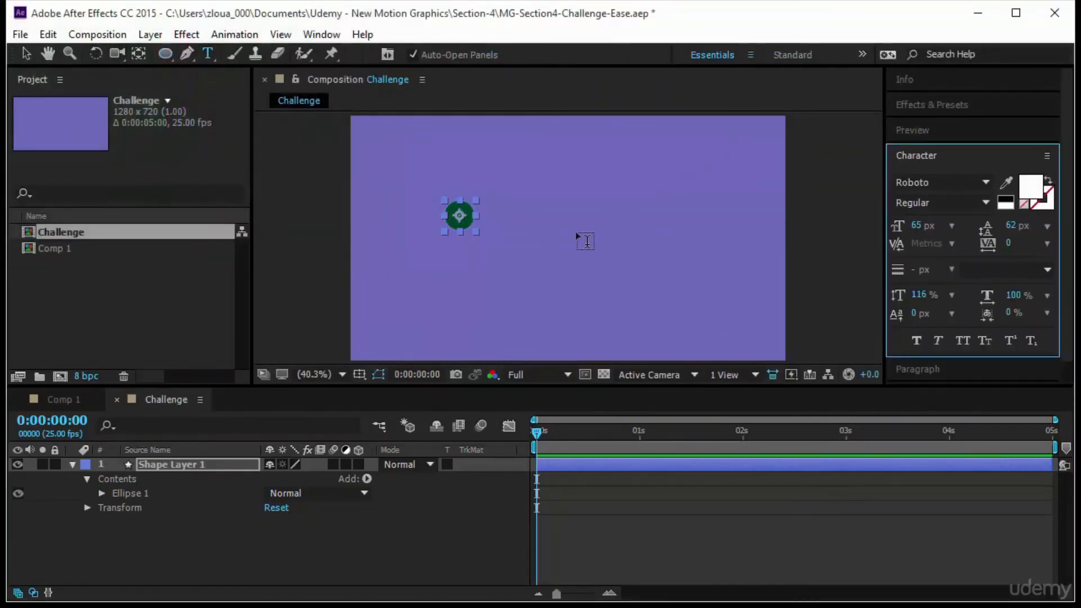
left_click(503, 217)
type("O")
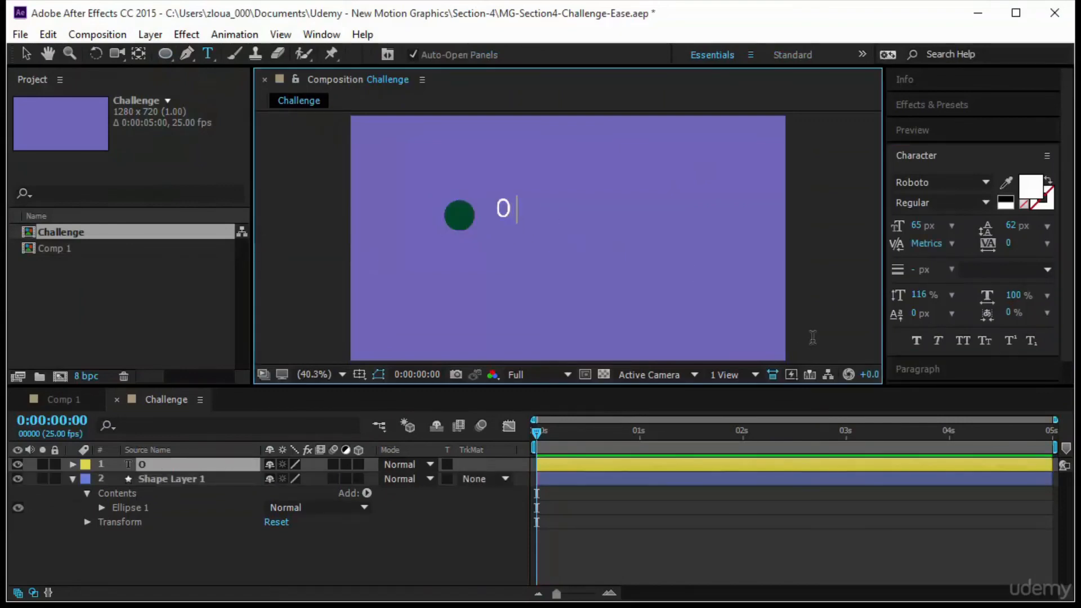
type("ption One")
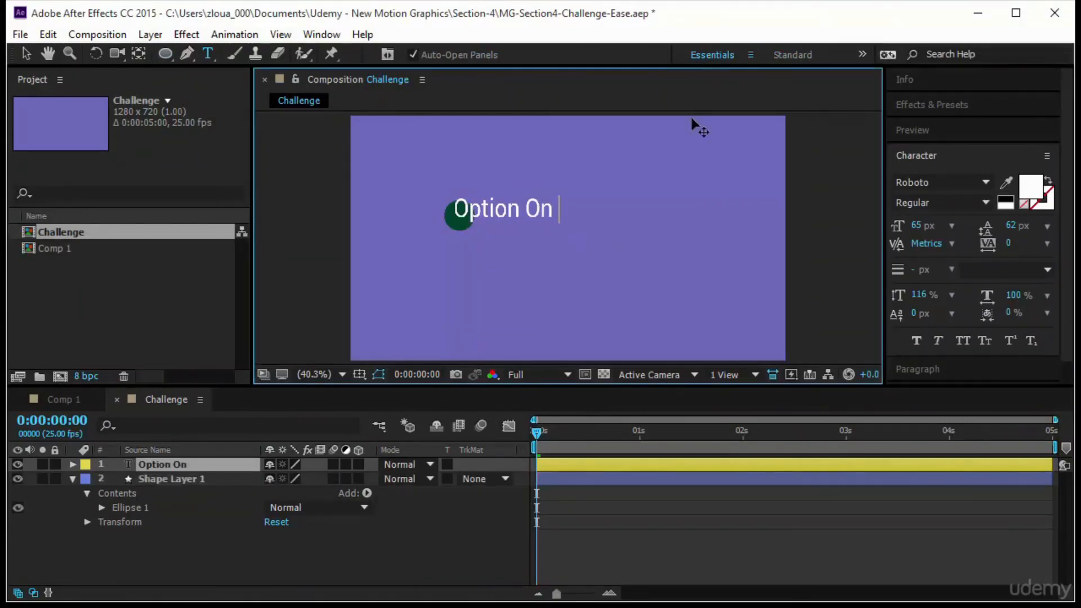
left_click(25, 47)
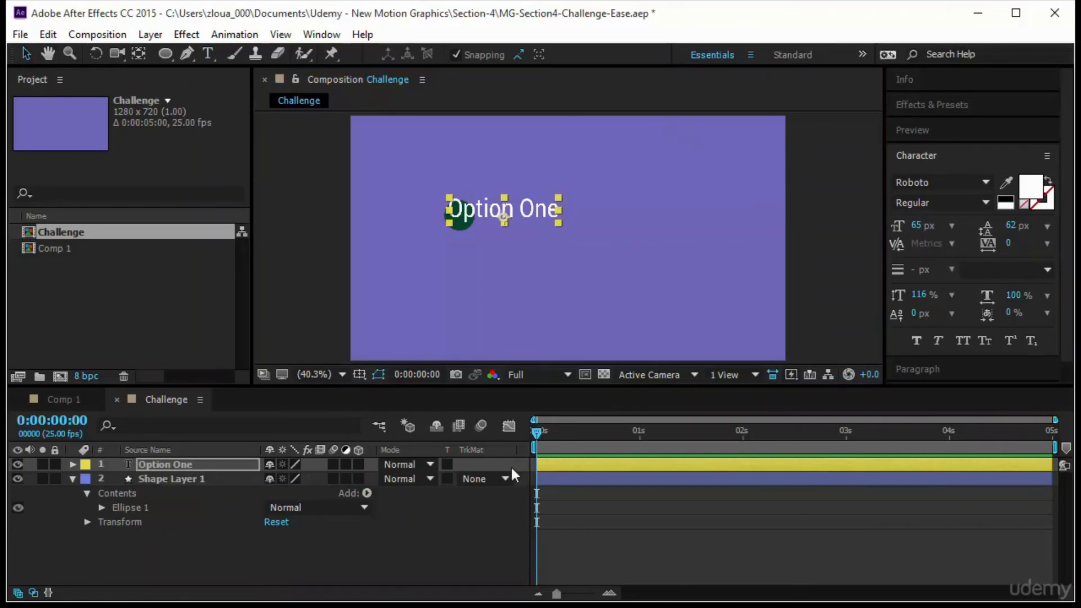
left_click_drag(537, 219, 568, 224)
left_click(671, 227)
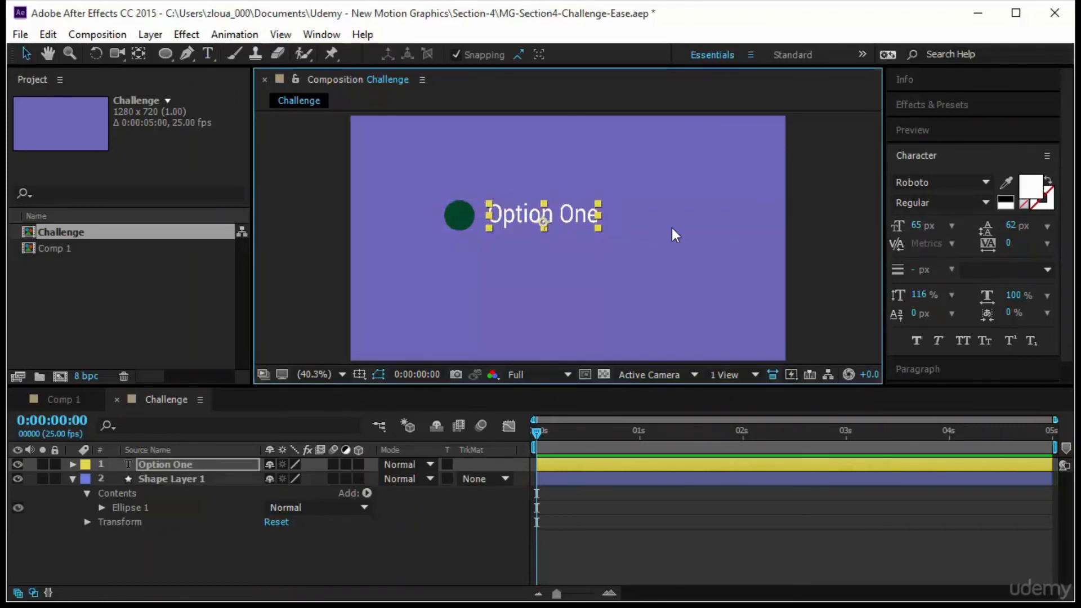
Enlarge the "Option One" text to 79 px, widen its gap from the circle, and shift both slightly right together
left_click(449, 223)
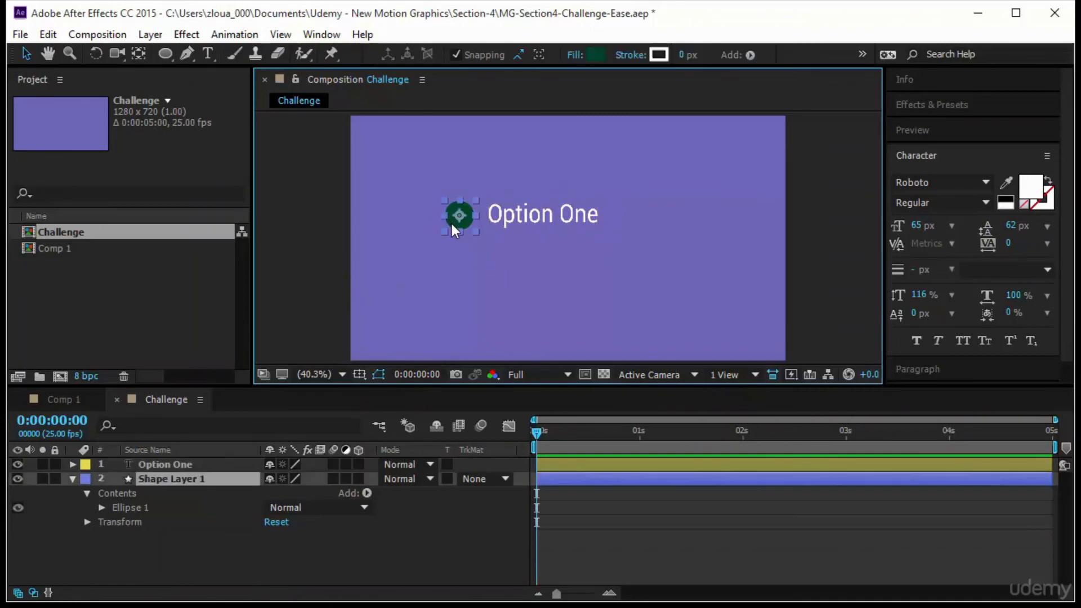
left_click(514, 217)
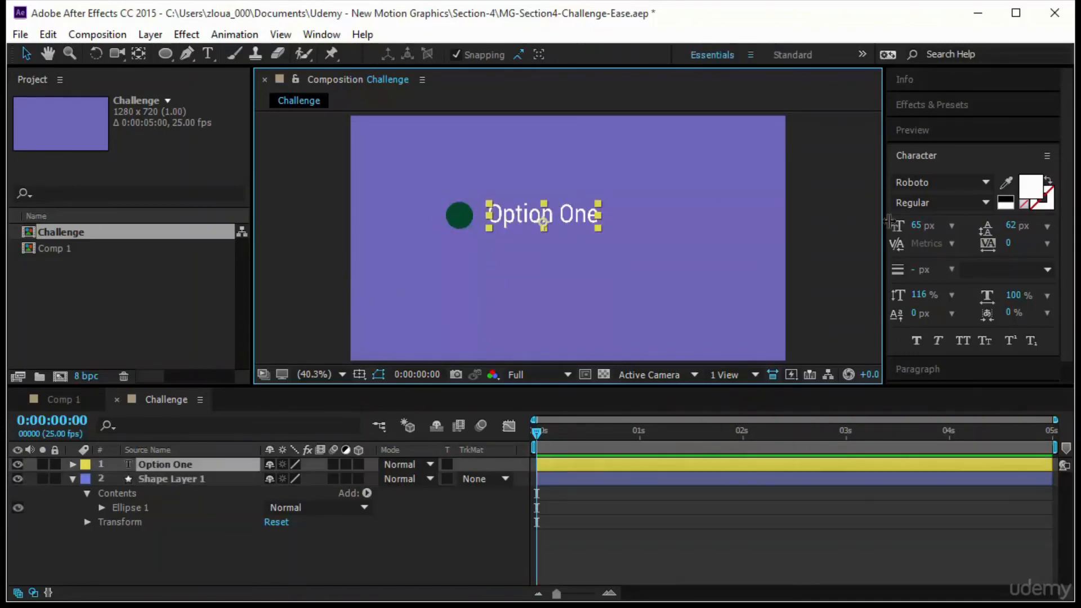
left_click_drag(920, 225, 929, 225)
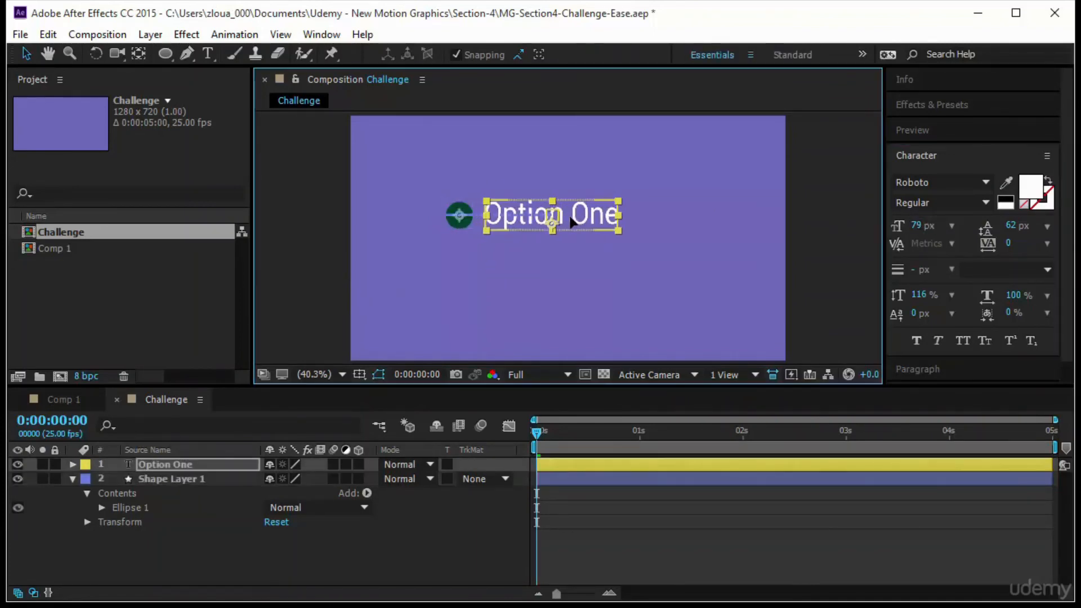
left_click(455, 212, "shift")
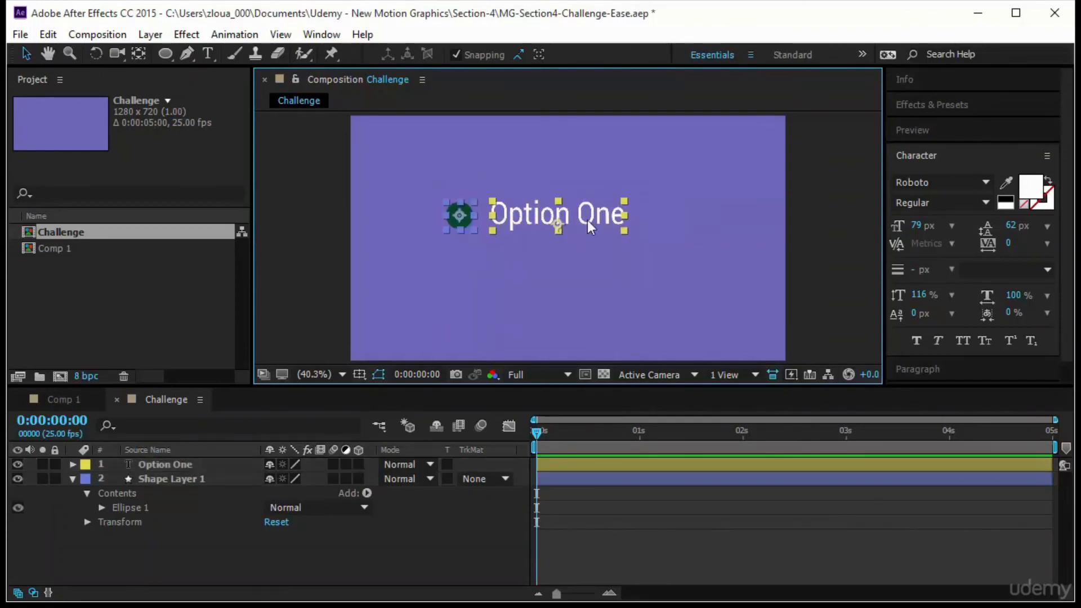
left_click_drag(589, 218, 614, 222)
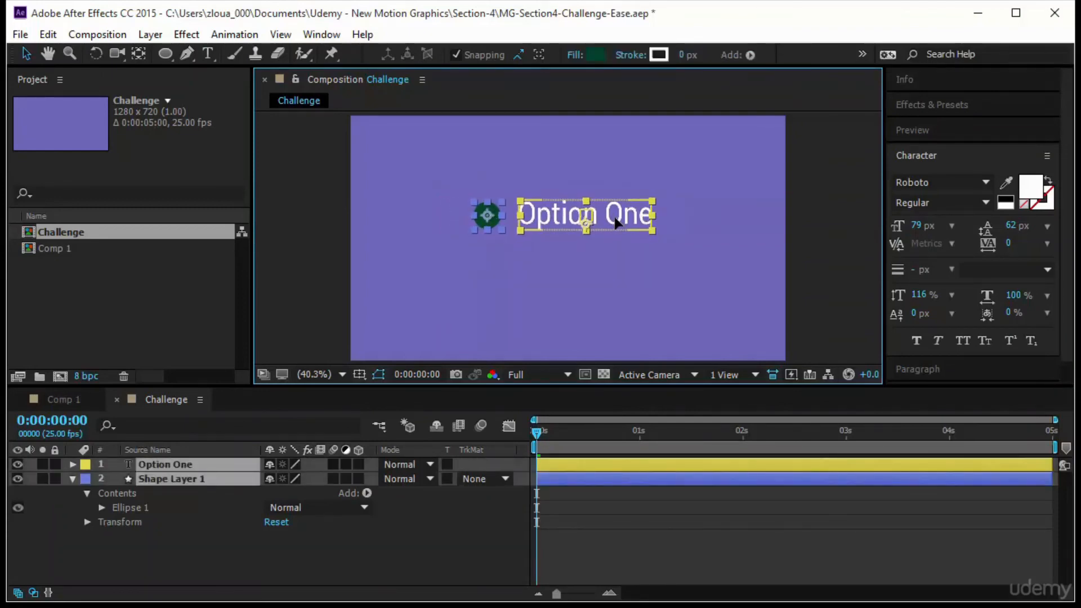
left_click(604, 272)
Collapse the shape layer's properties and show only Position for both the "Option One" text and the circle layer
left_click(90, 479)
left_click(72, 479)
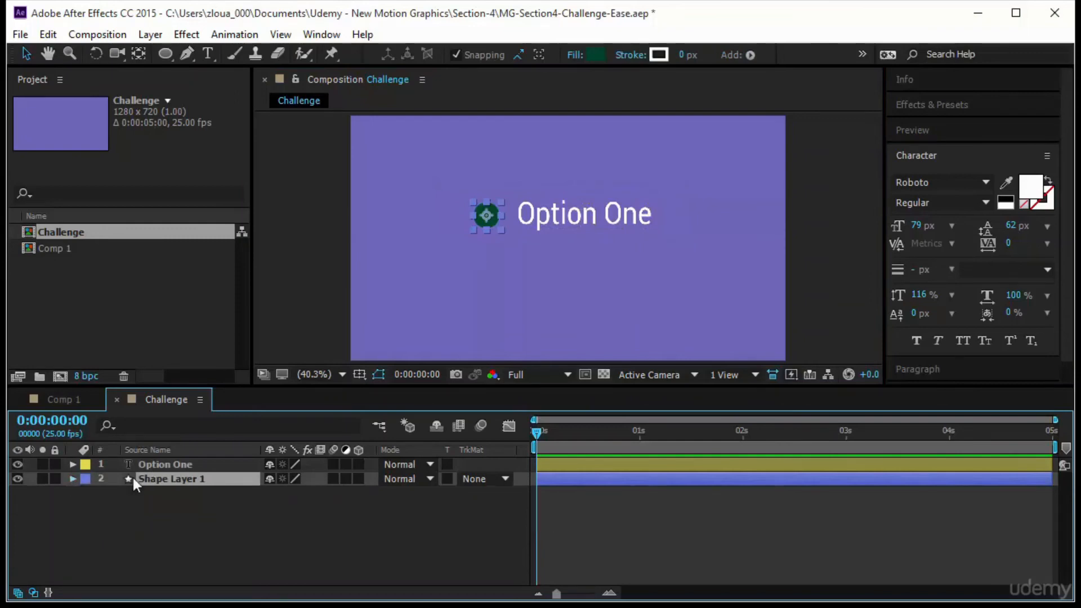
key("ctrl+a")
left_click(155, 516)
left_click_drag(156, 516, 230, 467)
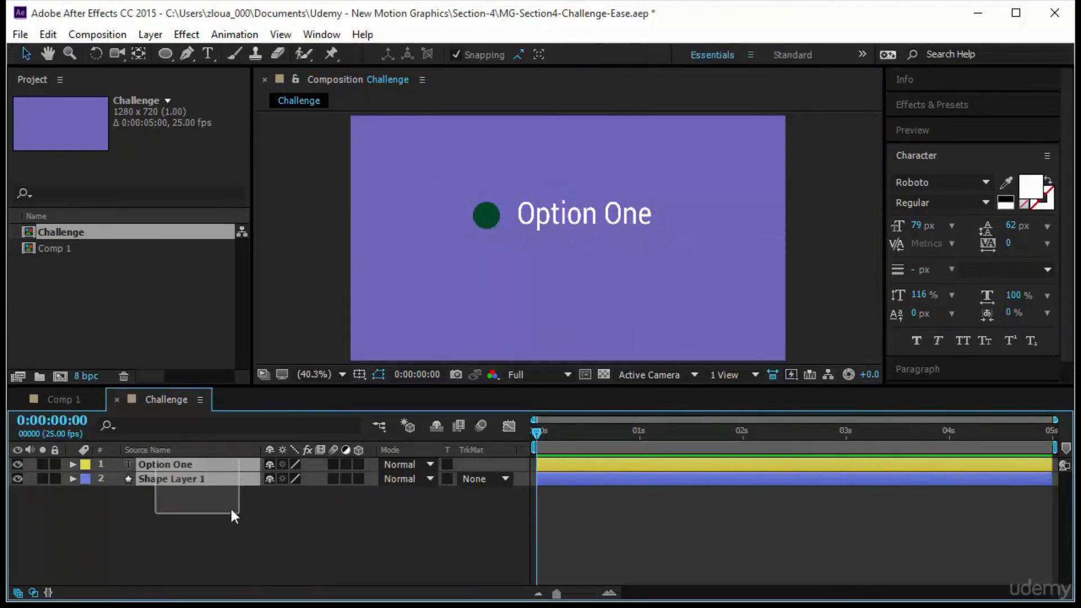
key("p")
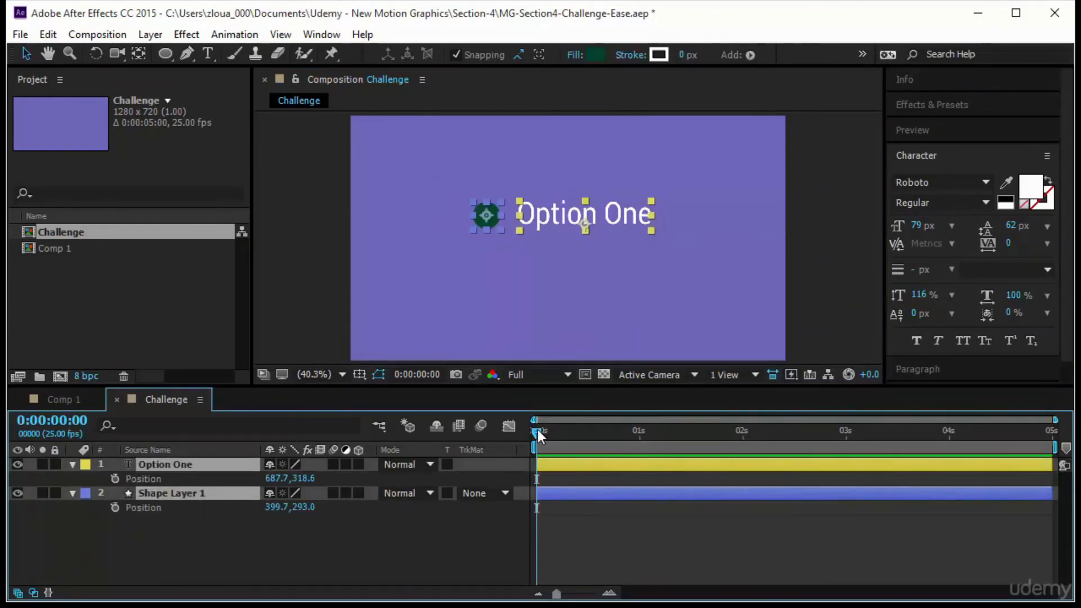
Keyframe both layers' Position to slide in from beyond the right edge at 0:00:00:00 to their current places at 0:00:00:12
left_click_drag(538, 431, 585, 440)
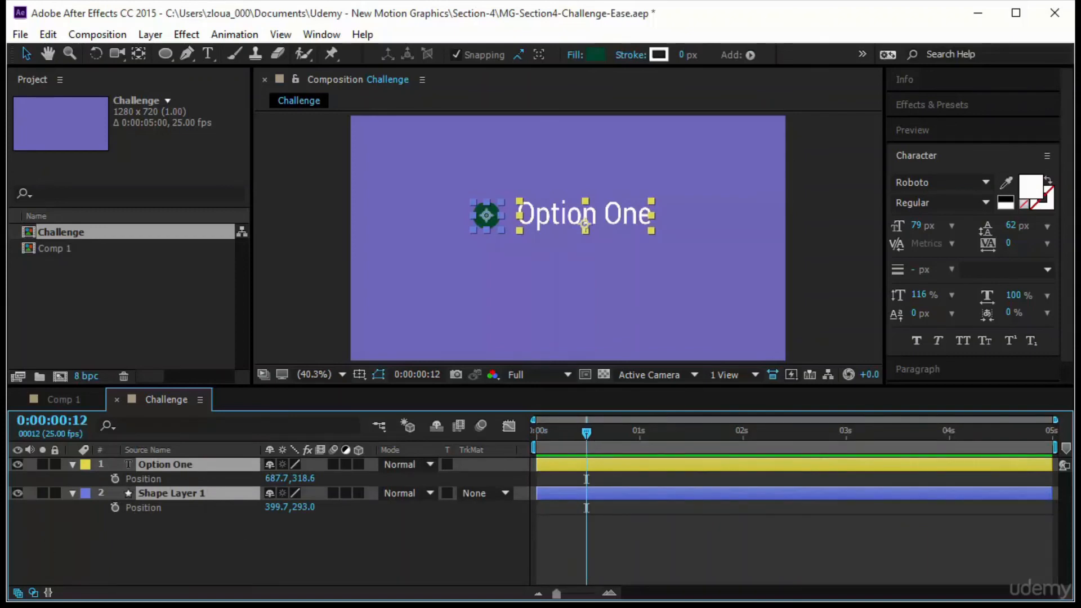
left_click(114, 478)
left_click(115, 507)
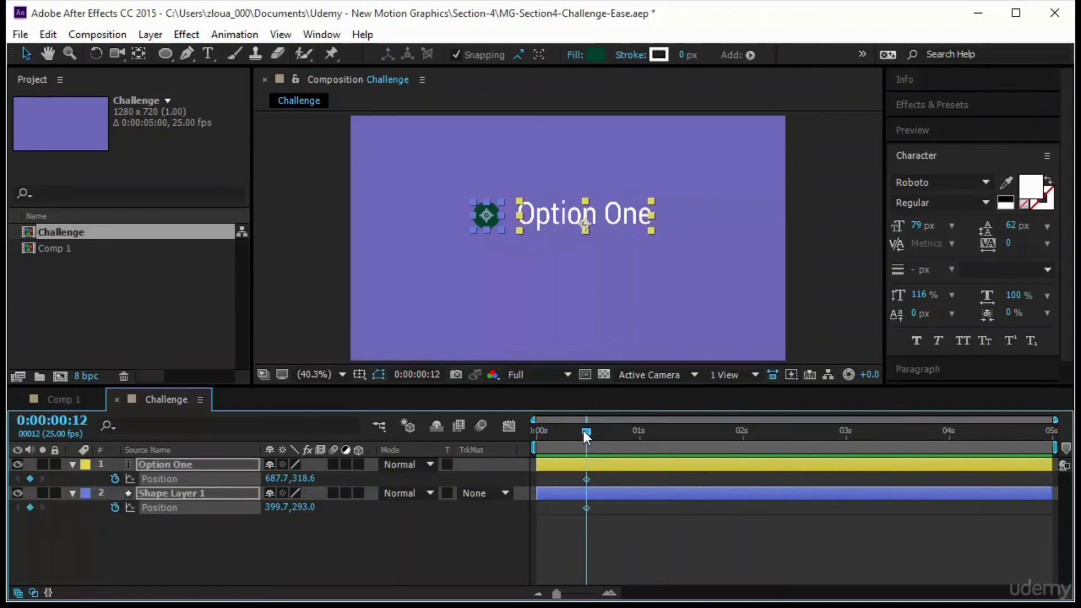
left_click_drag(583, 431, 461, 440)
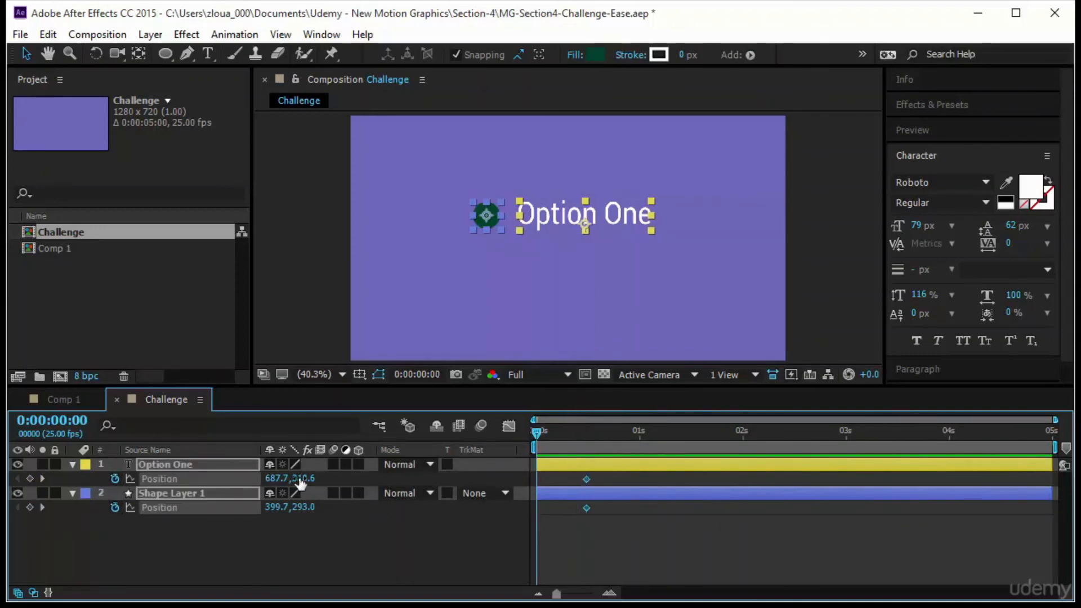
left_click_drag(616, 218, 1046, 236)
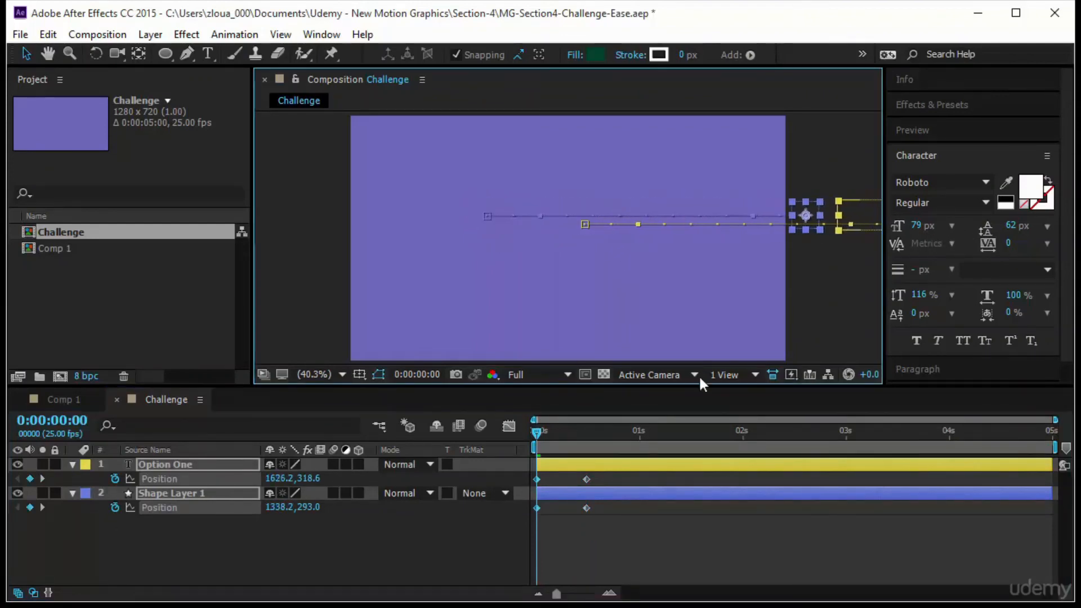
Shape both layers' Position speed curve into a fast start with a long slow-down and extend the end keyframe to about 2 seconds
left_click(663, 573)
left_click_drag(637, 518, 538, 465)
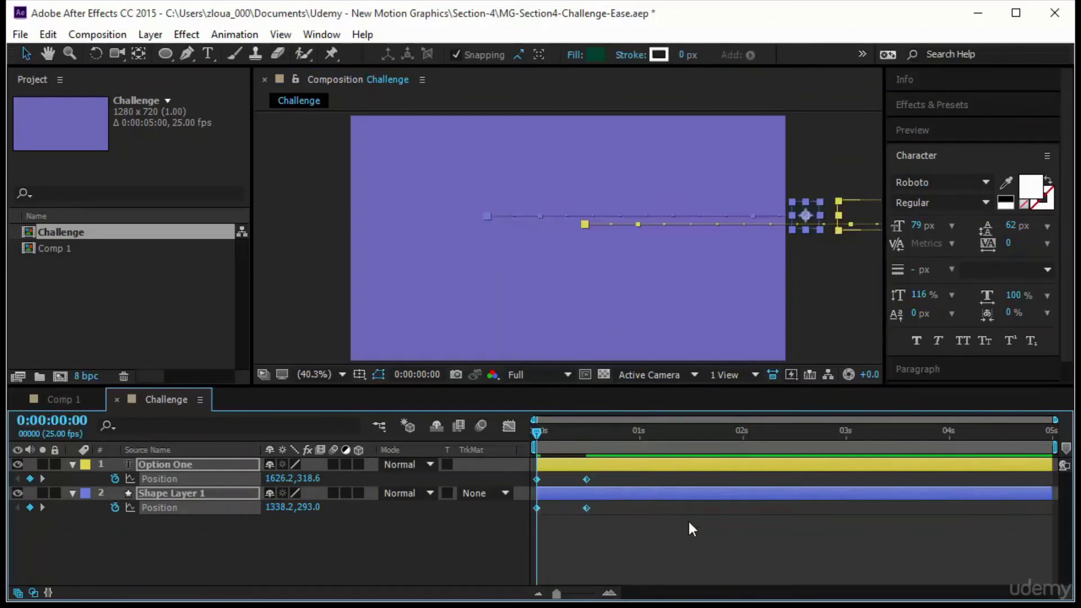
left_click(508, 426)
mouse_move(574, 563)
left_mouse_down()
mouse_move(549, 552)
mouse_move(517, 564)
mouse_move(538, 555)
mouse_move(530, 553)
left_mouse_up()
mouse_move(598, 526)
left_mouse_down()
mouse_move(586, 556)
mouse_move(742, 563)
left_mouse_up()
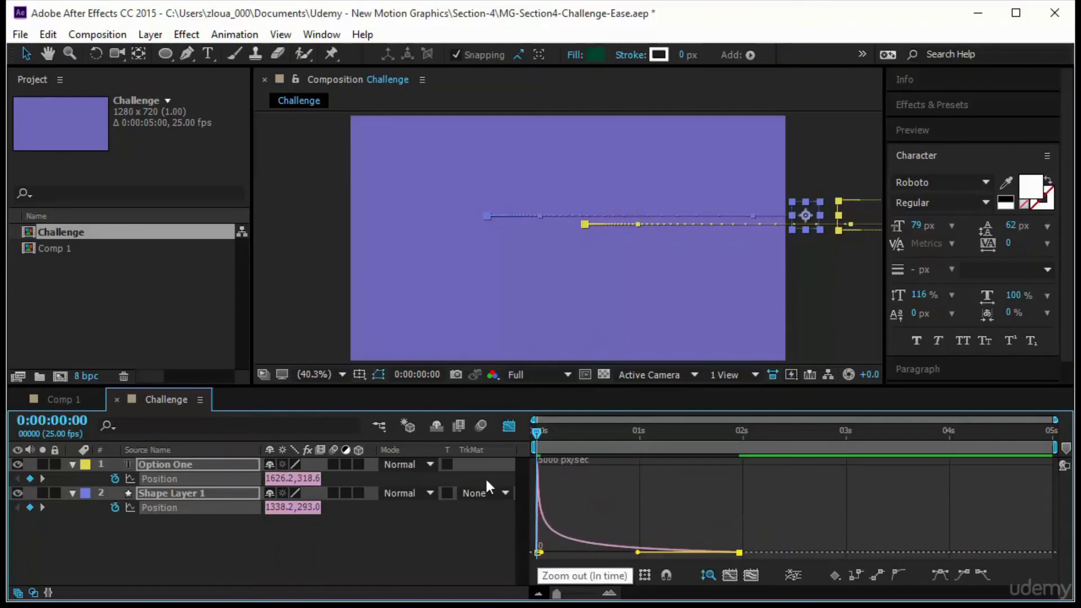
Preview the slide-in animation, collapse both layers and close the graph view
left_click(951, 129)
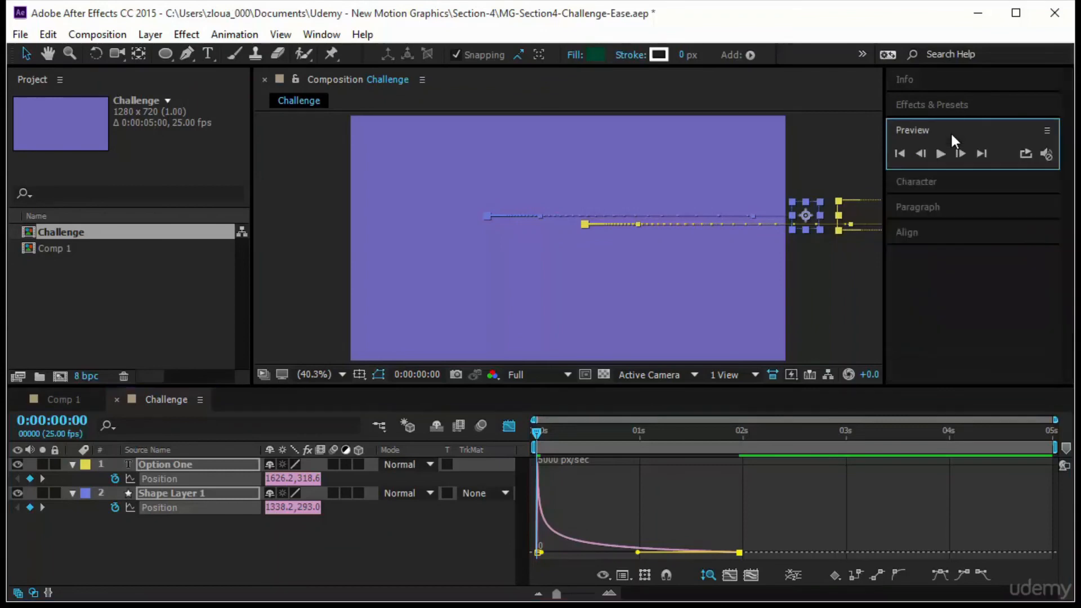
left_click(940, 152)
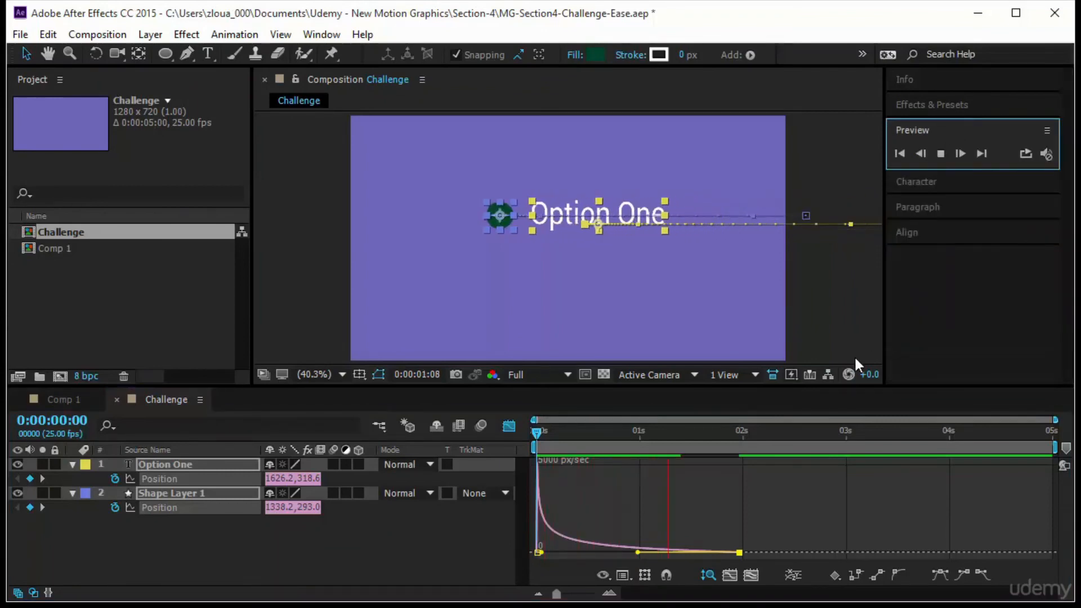
left_click(354, 556)
left_click(73, 465)
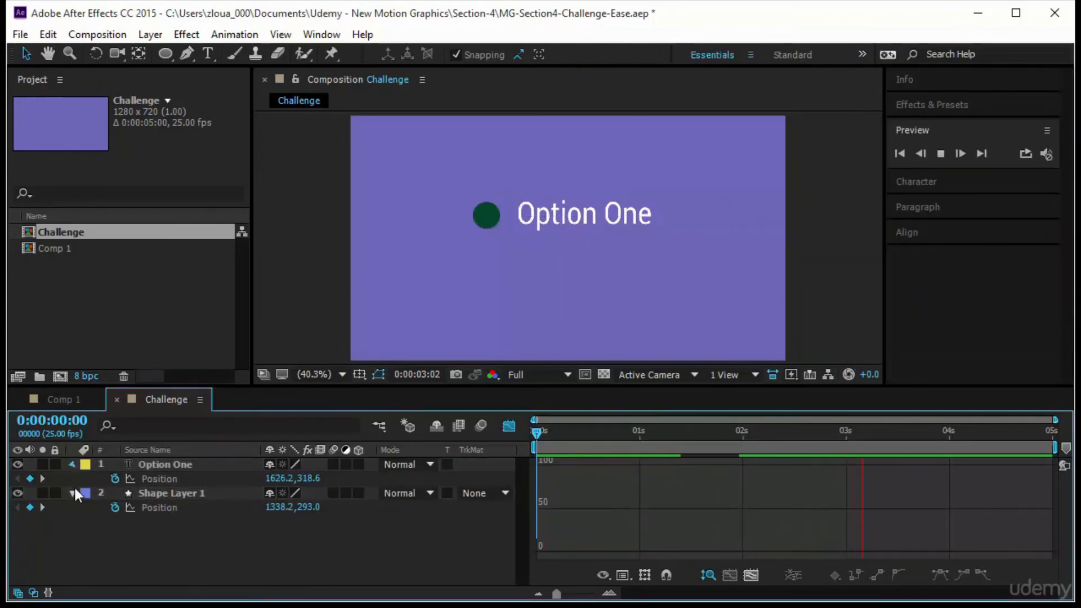
left_click(73, 479)
left_click(508, 424)
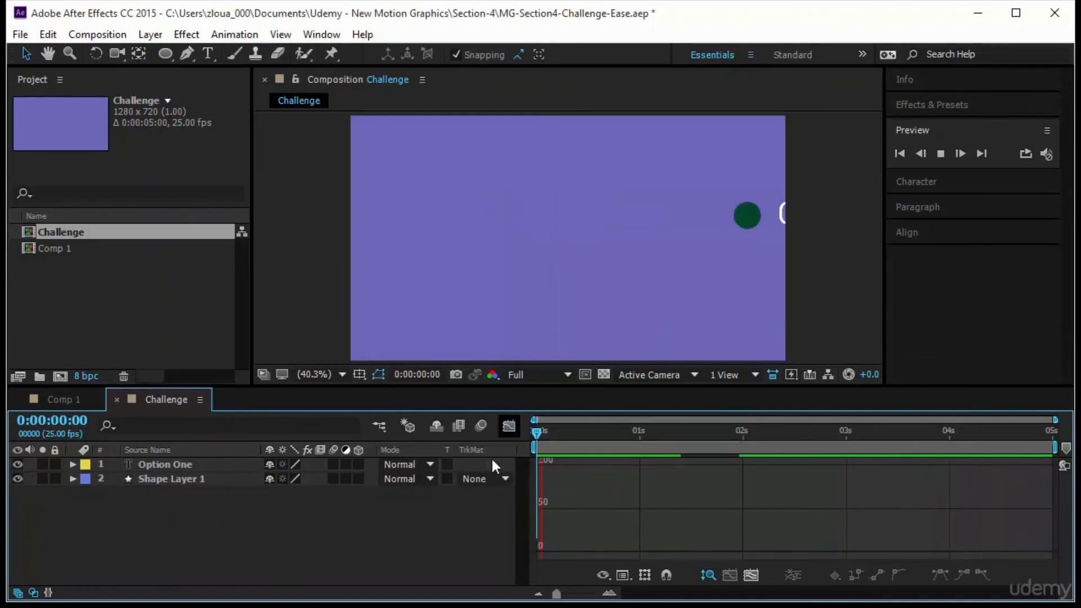
At 0:00:01:00, copy and paste the text and circle layers so the duplicate pair stacks together above the originals
left_click(537, 433)
left_click_drag(536, 431, 640, 444)
left_click_drag(182, 529, 210, 470)
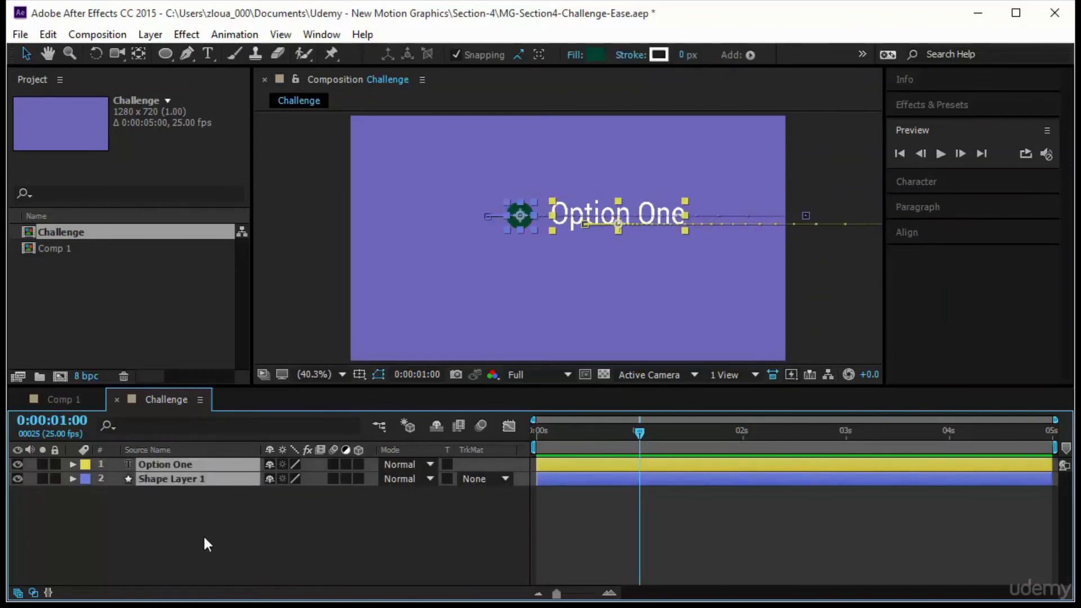
key("ctrl+d")
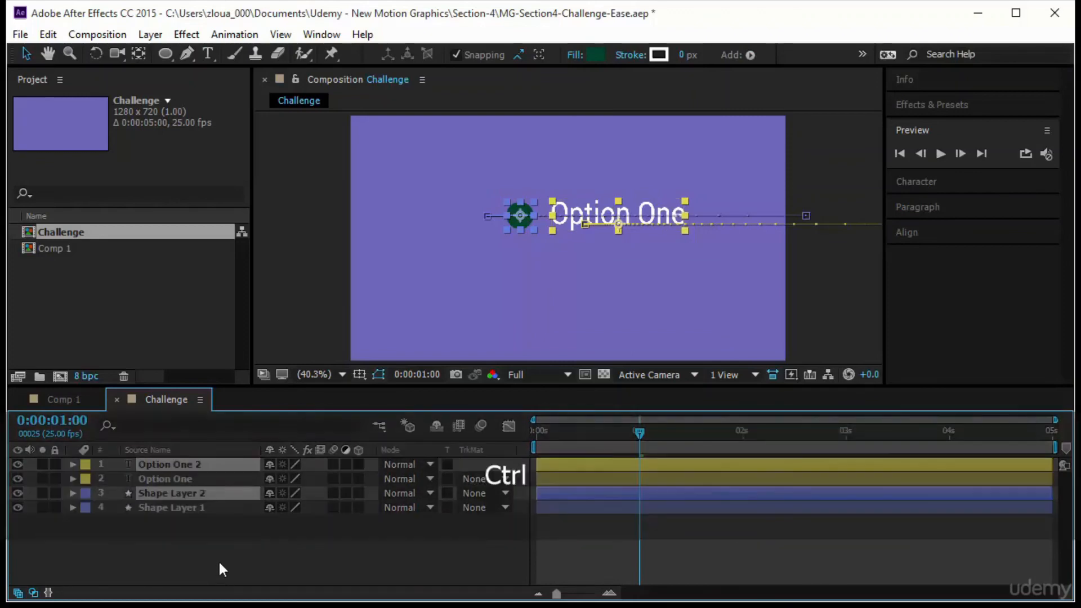
key("ctrl+z")
left_click_drag(190, 537, 223, 486)
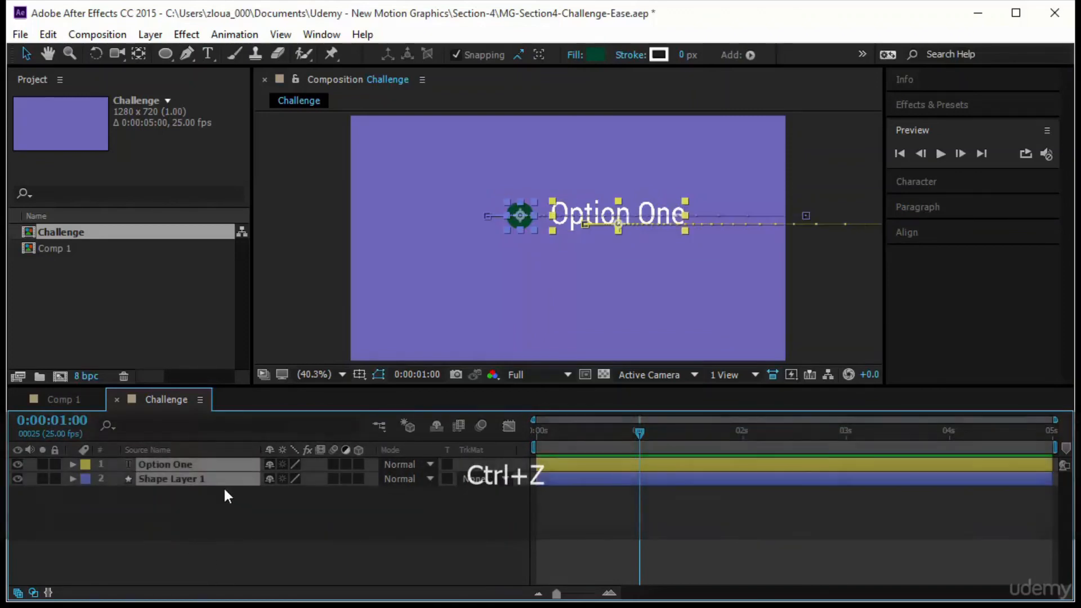
key("ctrl+c")
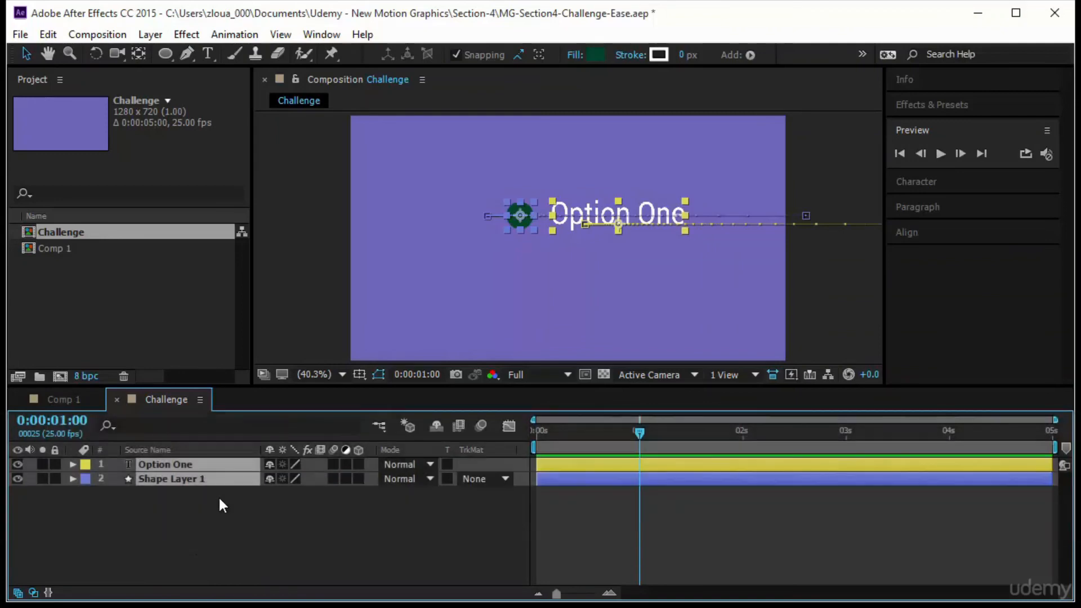
key("ctrl+v")
left_click(248, 539)
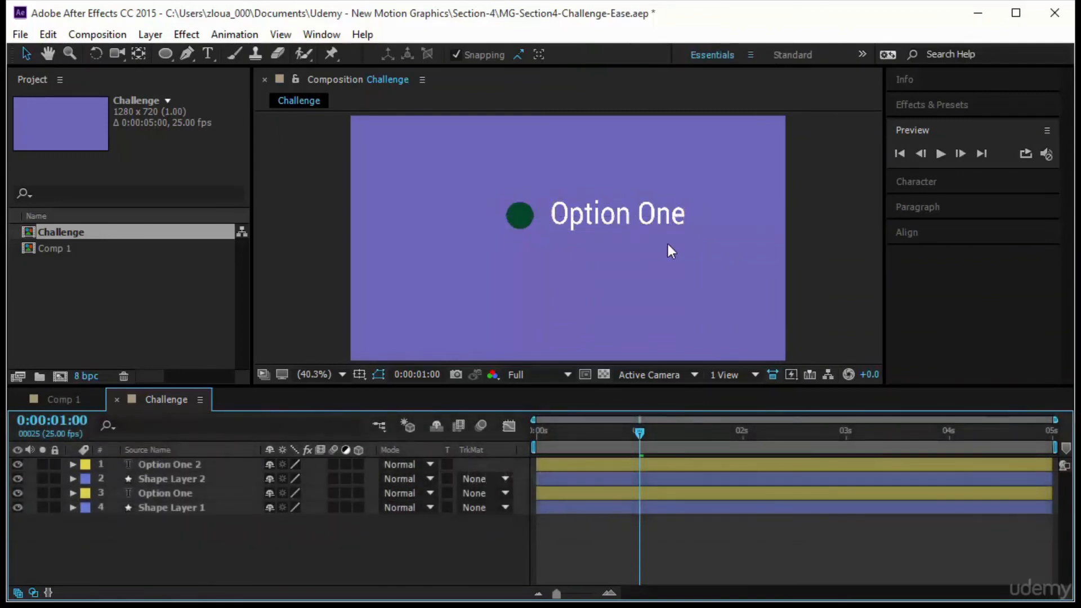
Try to move the duplicated text straight down below the original at 0:00:01:00
left_click(640, 217)
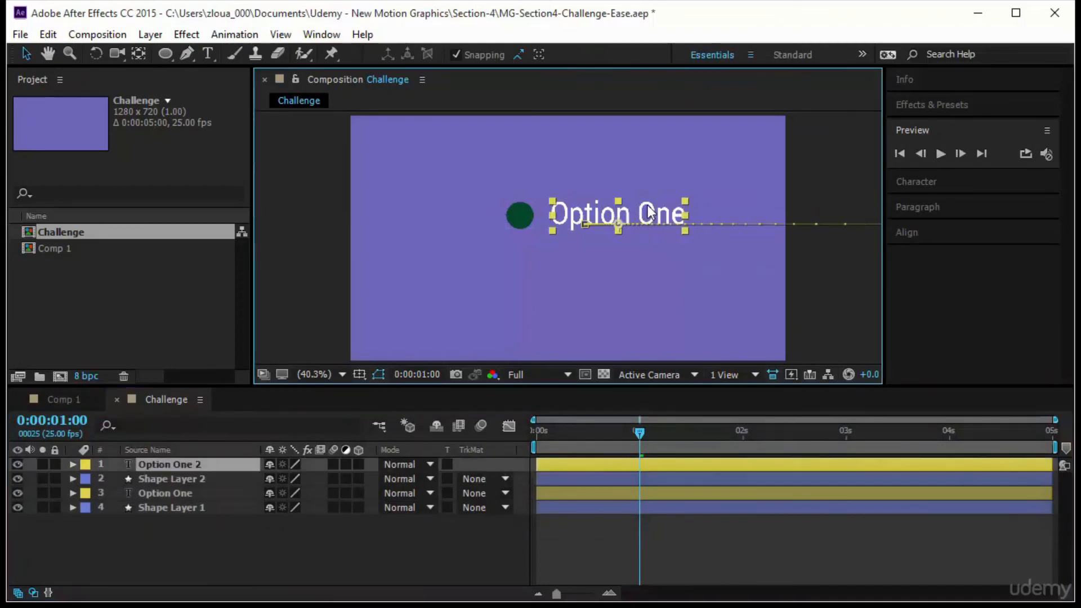
left_click_drag(649, 212, 650, 280)
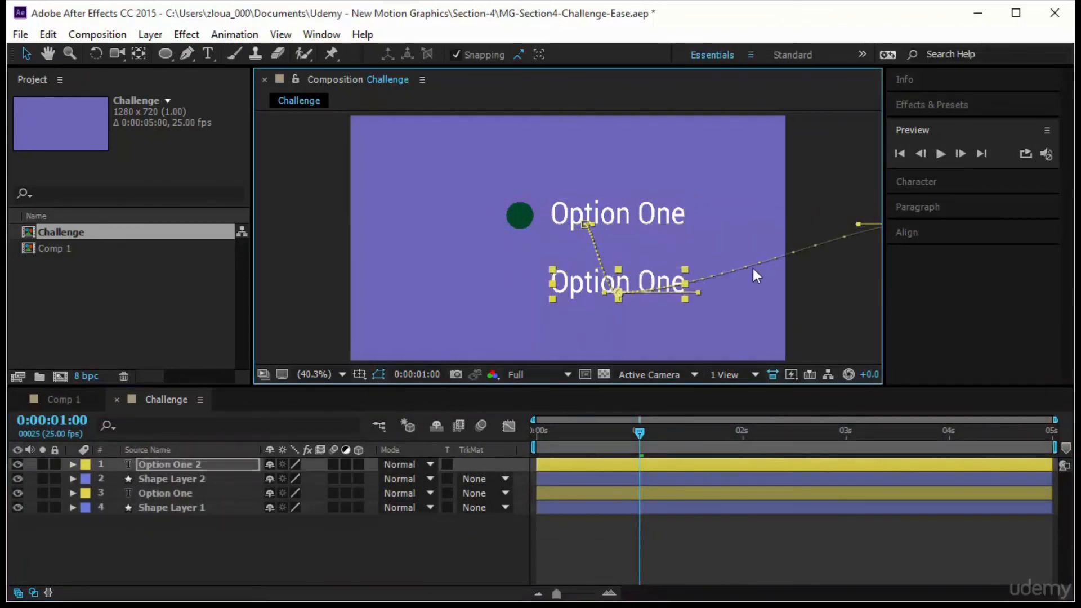
key("ctrl+z")
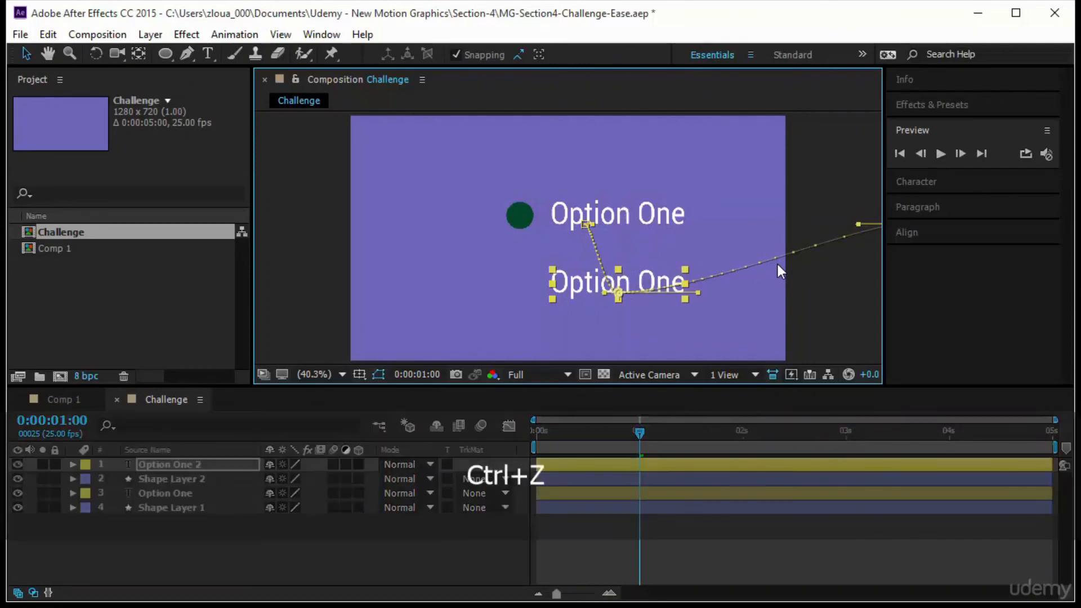
Reveal the keyframes of the duplicated text and circle and move the current time to their end keyframe at 0:00:01:24
left_click(215, 479, "shift")
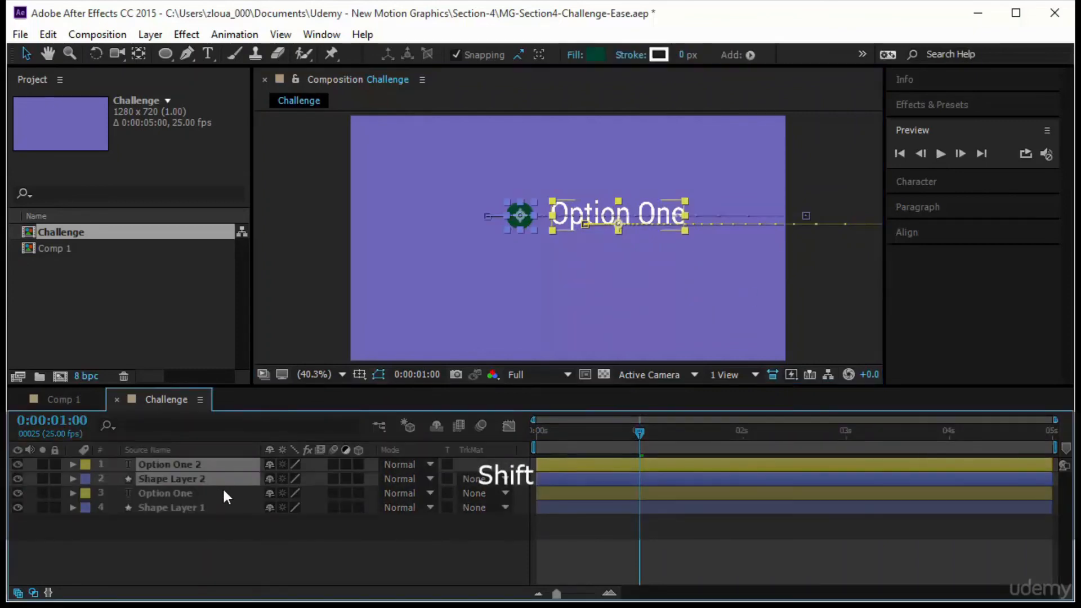
key("u")
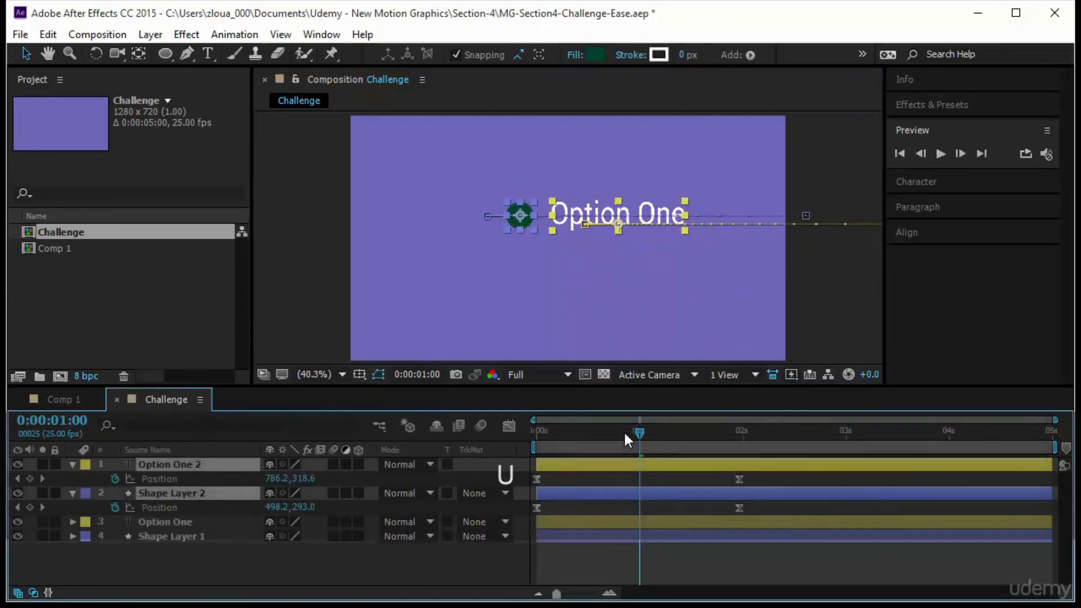
left_click(650, 431)
key("k")
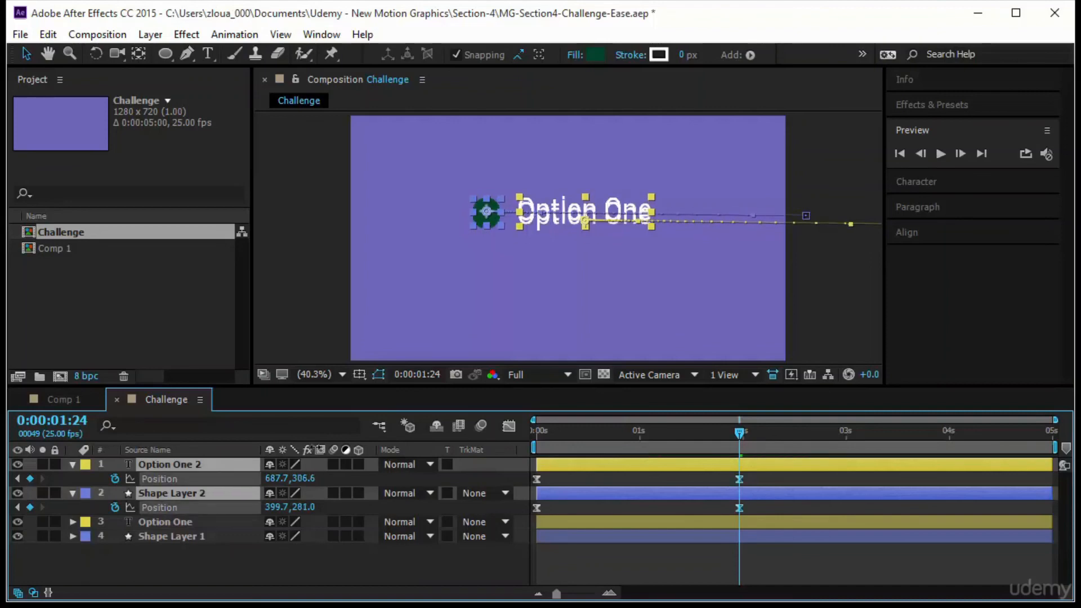
Try to lower the duplicated text and circle together by changing Y Position only at the end keyframe
left_click_drag(310, 478, 327, 565)
key("Down")
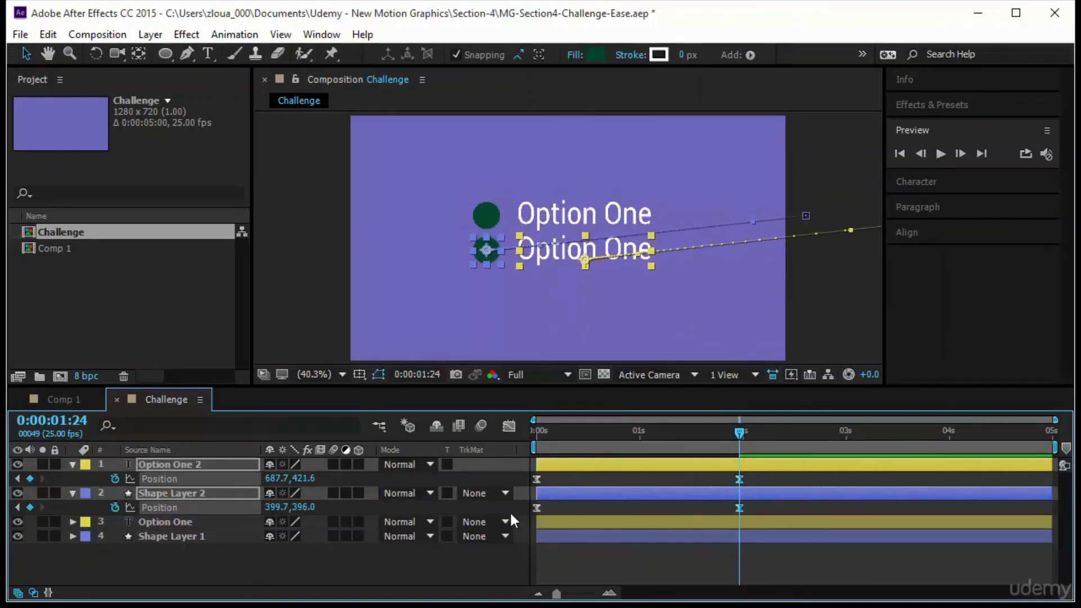
key("ctrl+z")
key("ctrl+z")
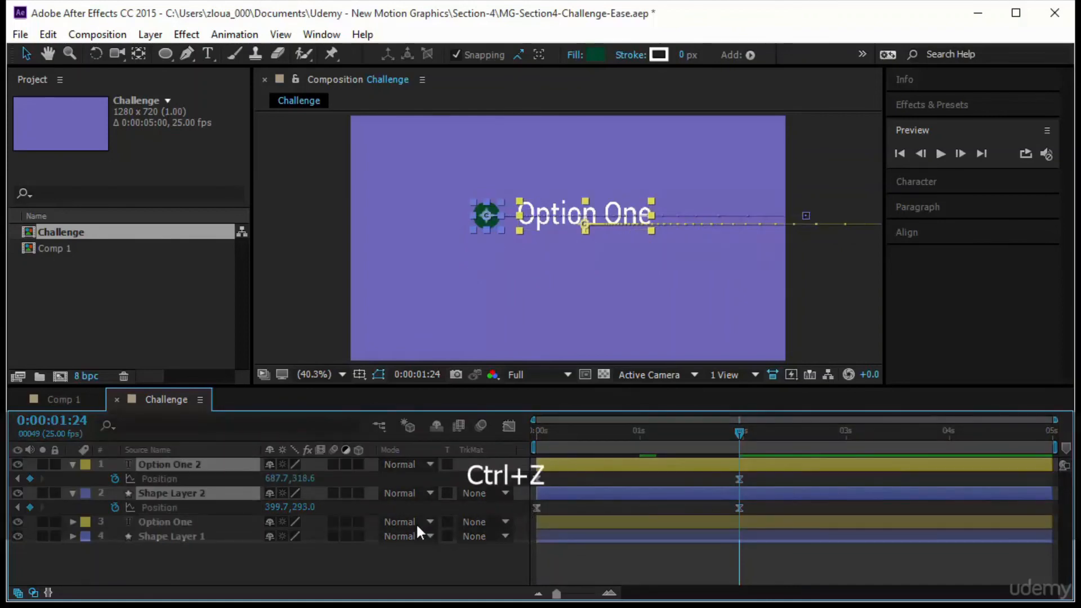
Lower the duplicate pair across all its Position keyframes, setting Y to 433.6 for the text and 408.0 for the circle
left_click(168, 480)
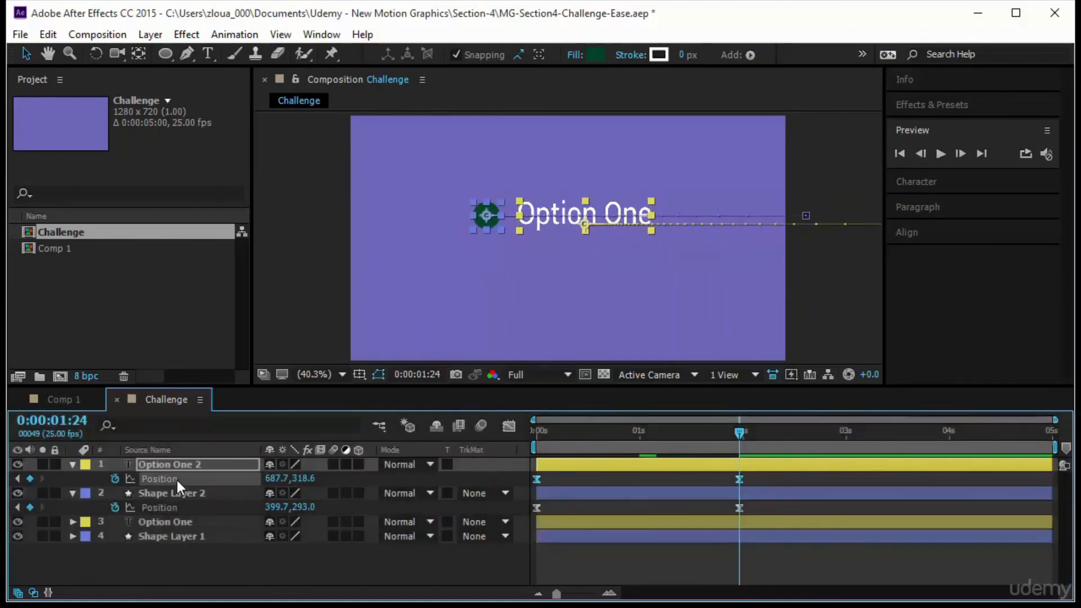
left_click(177, 507, "ctrl")
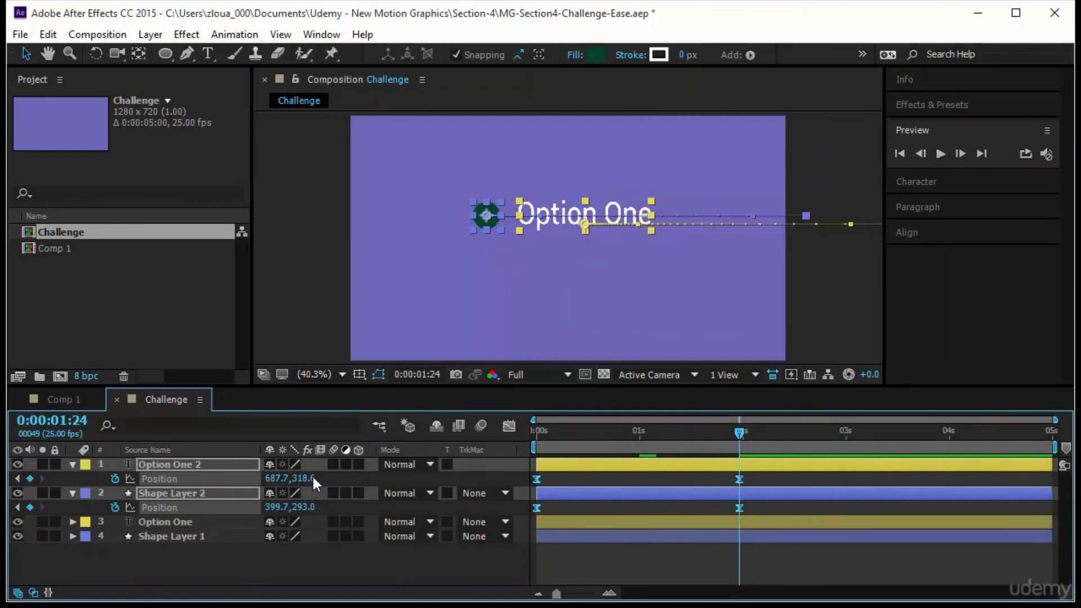
left_click_drag(311, 478, 390, 477)
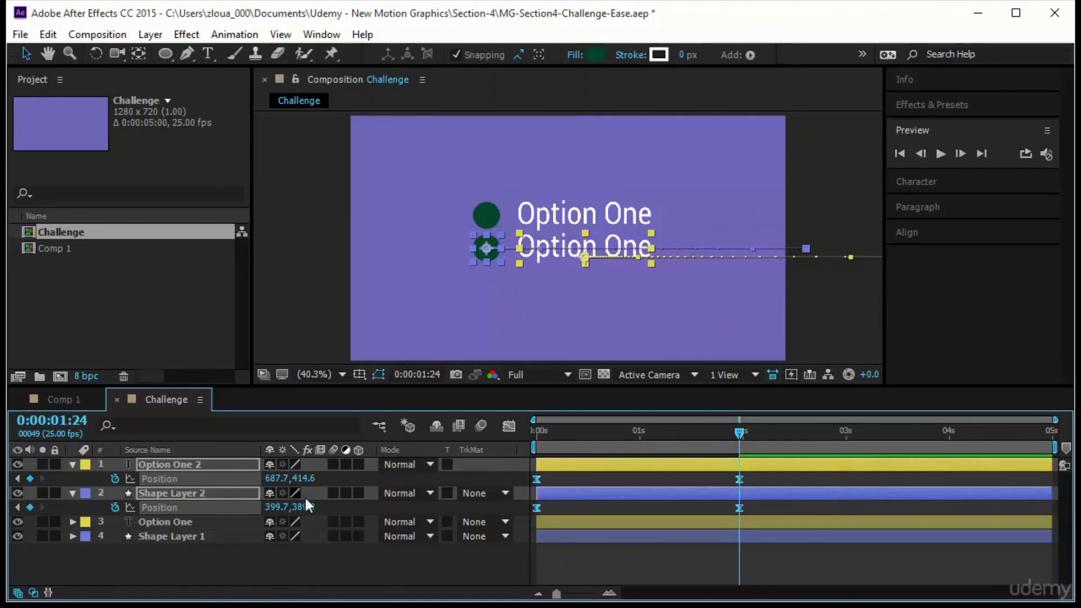
left_click_drag(305, 480, 321, 478)
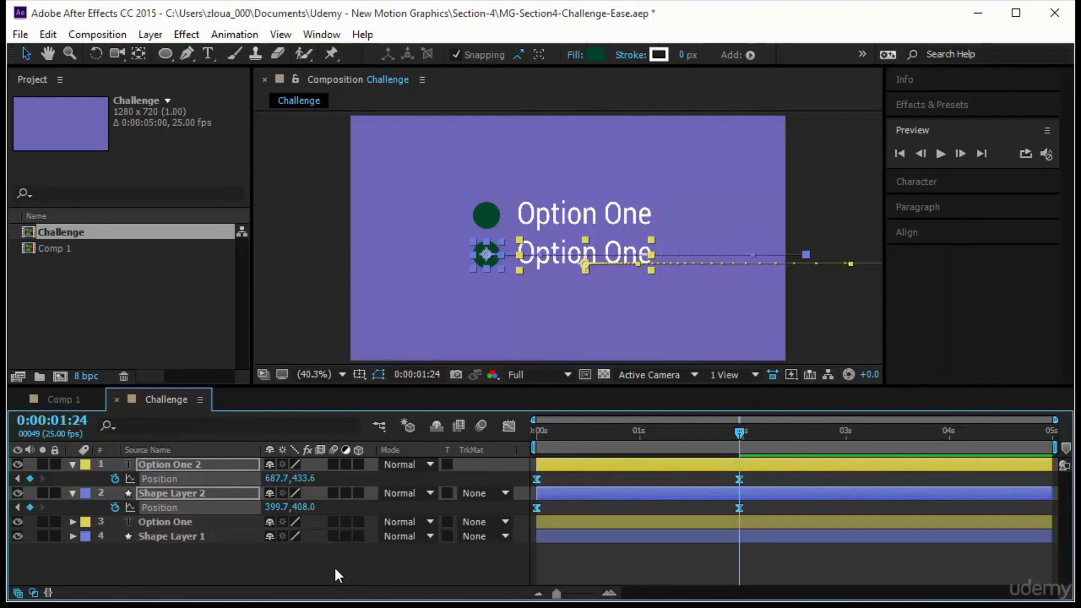
left_click(276, 556)
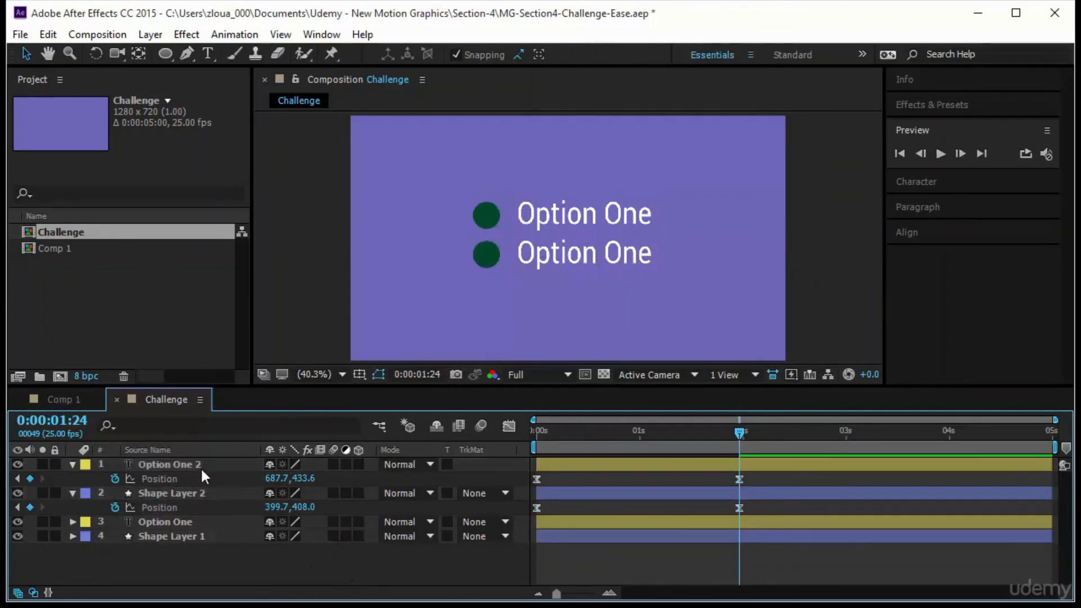
Copy and paste the second text and circle pair as a third pair stacked on top and reveal its keyframes
left_click(201, 465)
left_click(217, 495, "ctrl")
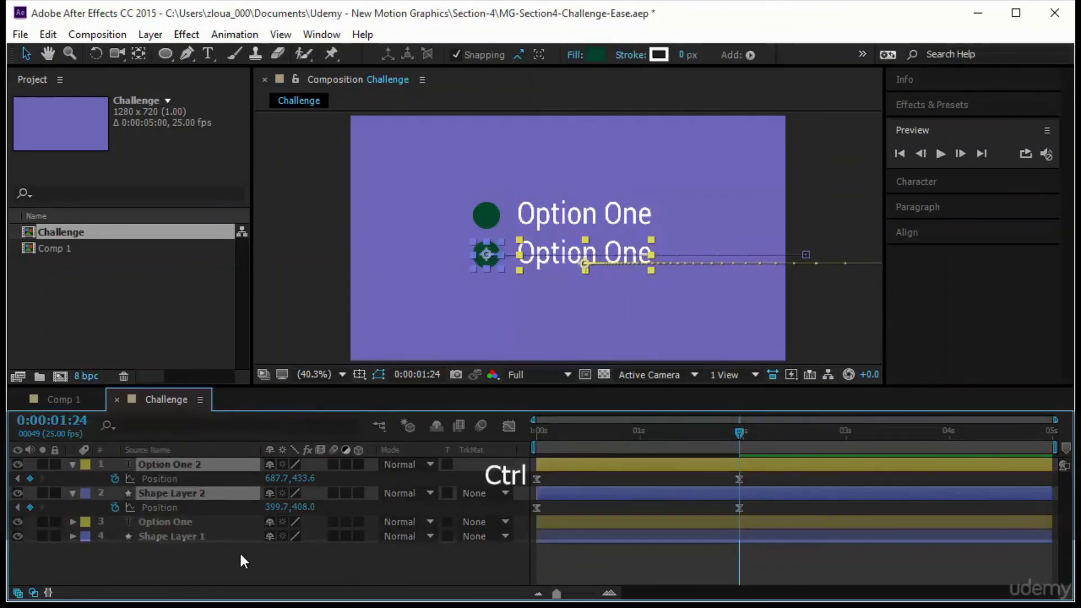
key("ctrl+d")
key("ctrl+z")
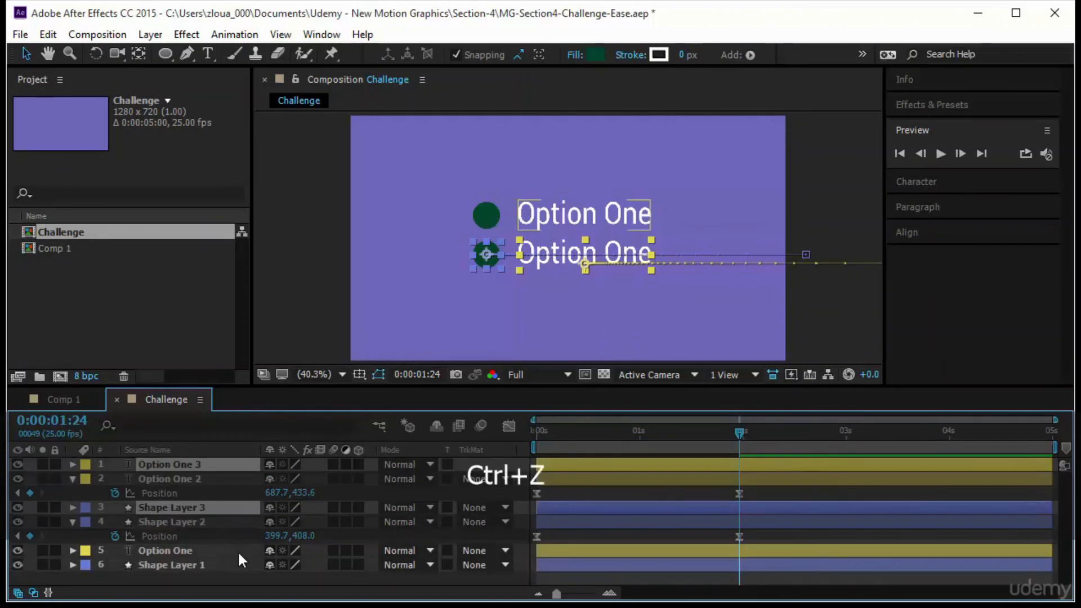
key("ctrl+c")
key("ctrl+v")
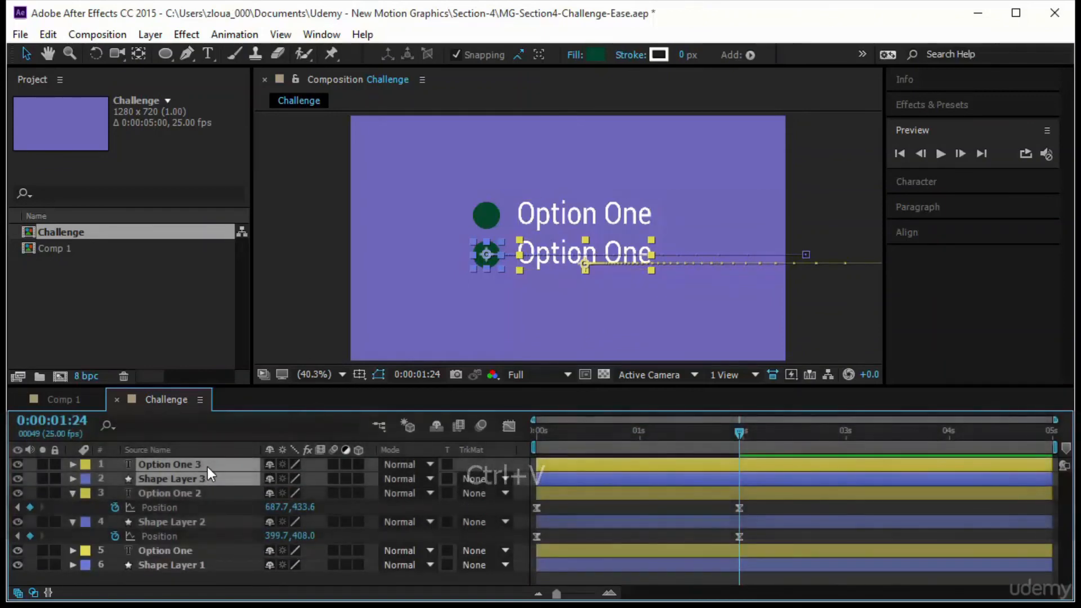
key("u")
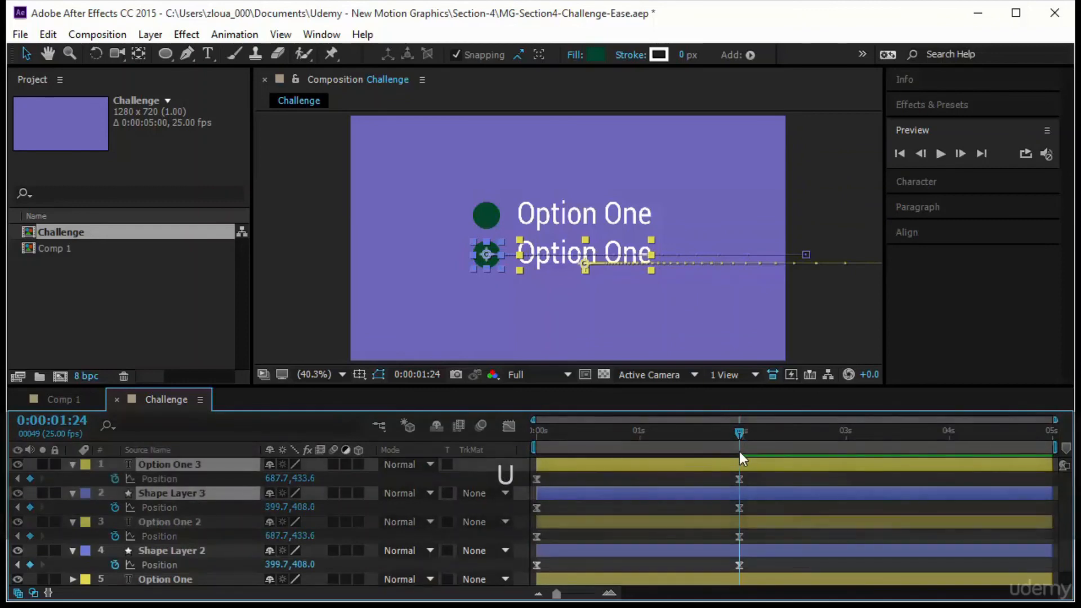
Lower the third text and circle pair across all Position keyframes, setting Y to 551.6 for the text and 526.0 for the circle
left_click(161, 482)
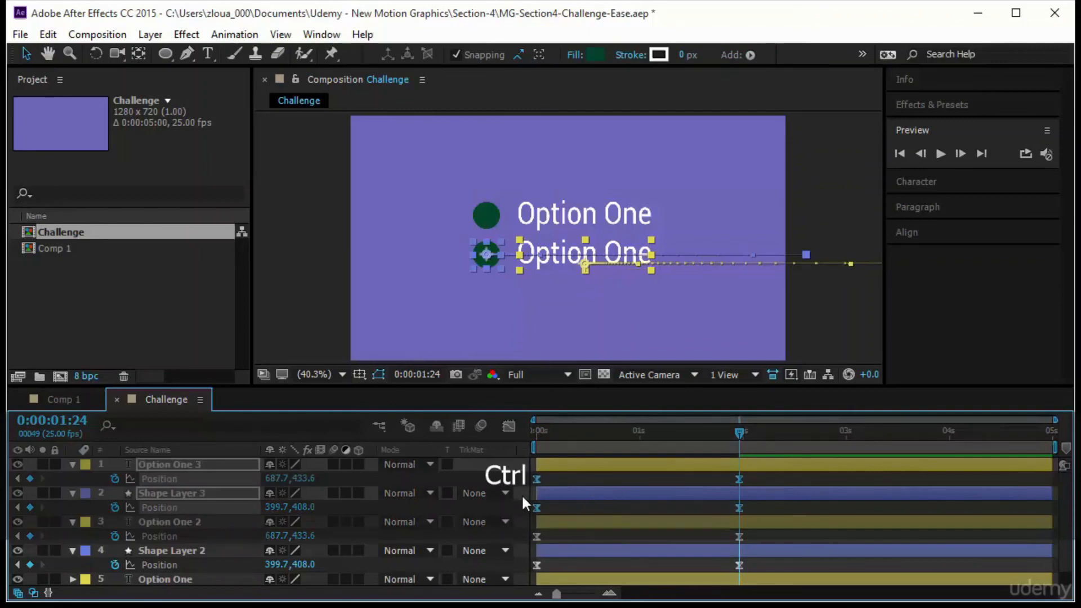
left_click(767, 510)
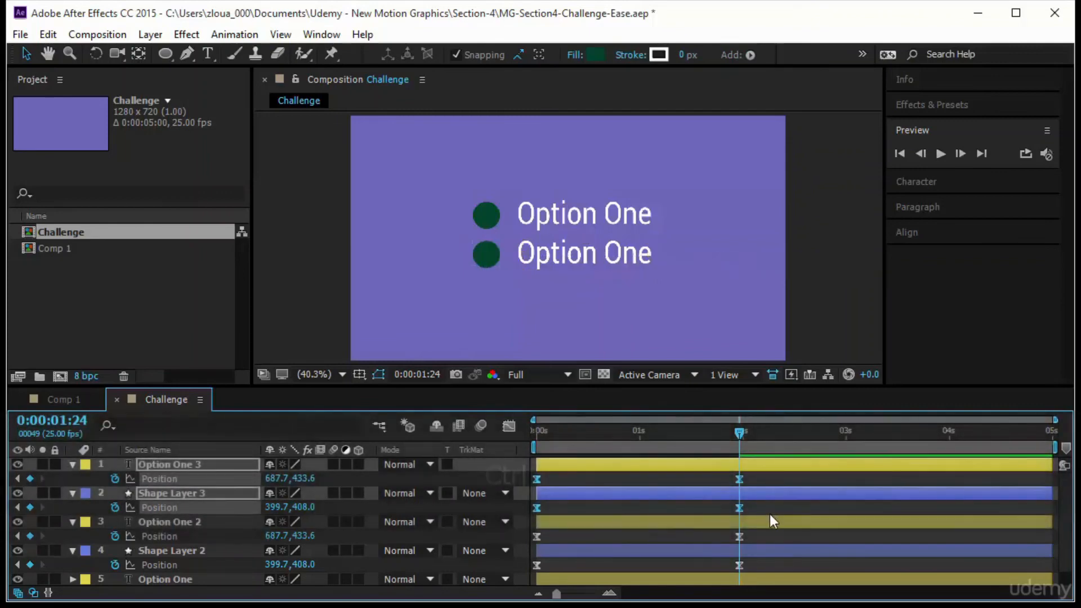
left_click_drag(806, 507, 528, 461)
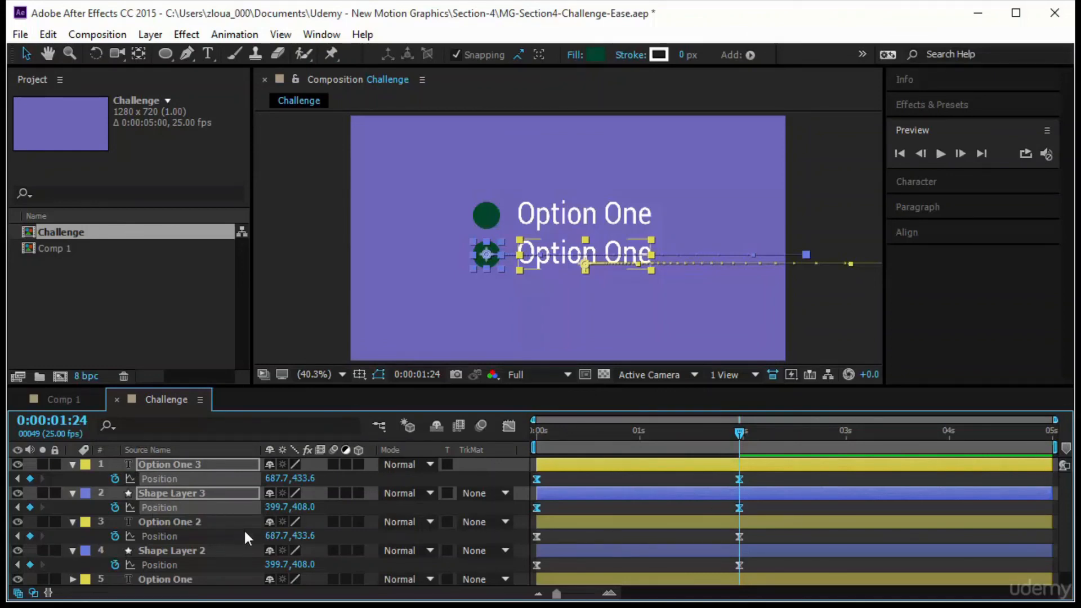
left_click_drag(303, 480, 398, 490)
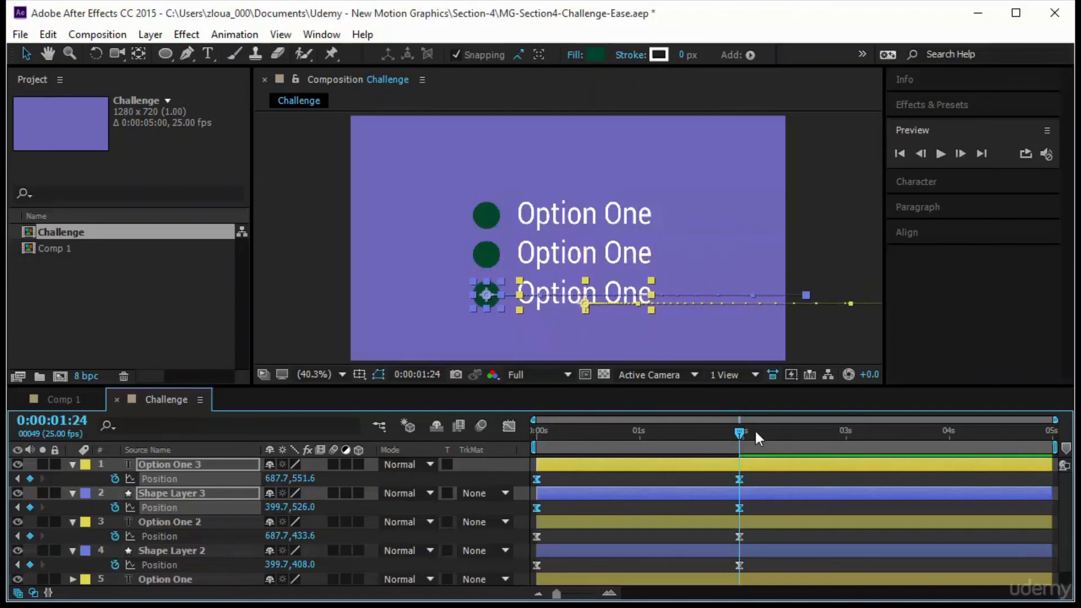
Play the animation from the start and collapse the properties of all layers in the timeline
key("Home")
left_click(940, 154)
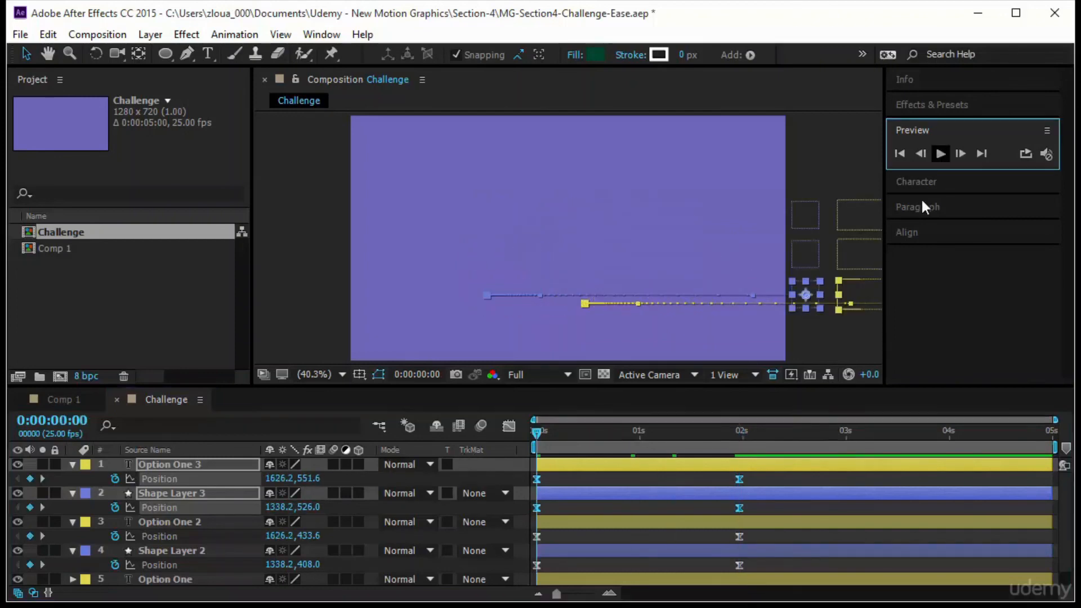
left_click(169, 465)
key("ctrl+a")
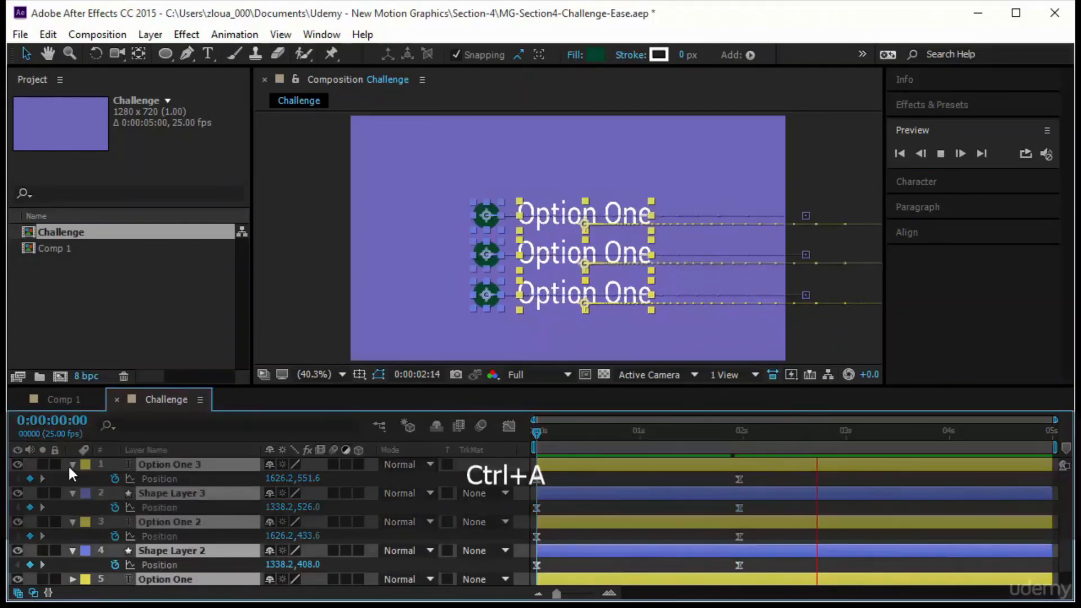
left_click(72, 463)
left_click(217, 549)
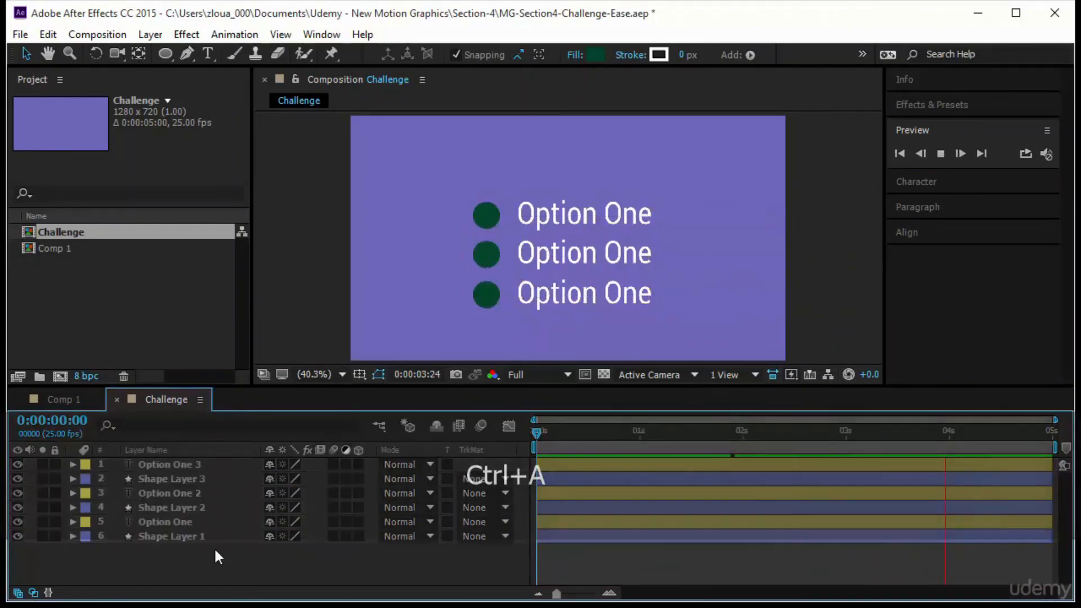
Shift the first option's text layer slightly later in time so that it starts just after its circle
left_click(178, 535)
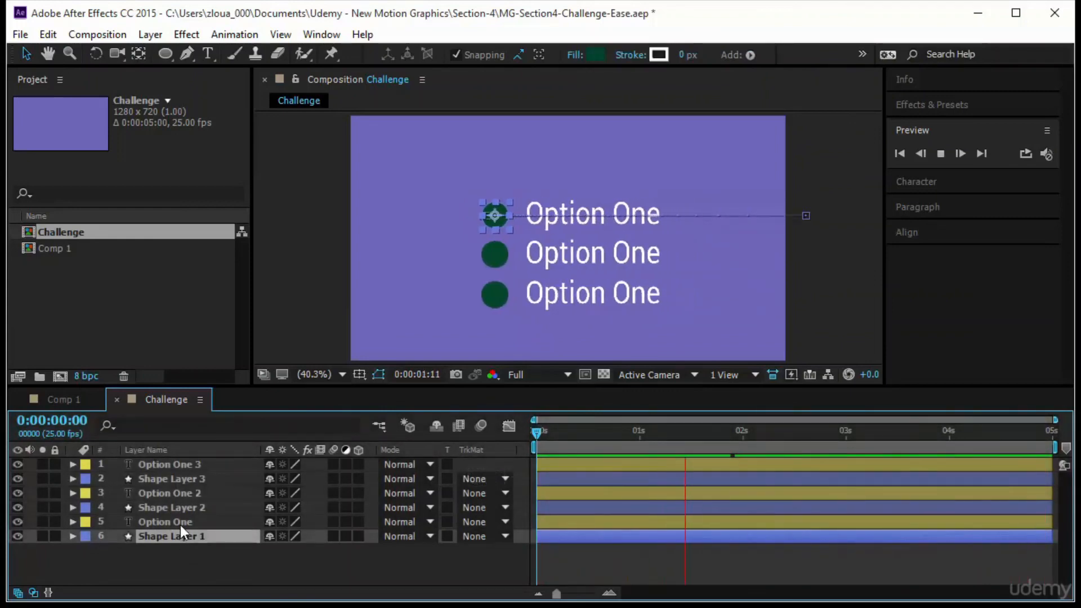
left_click(180, 525)
left_click(221, 493)
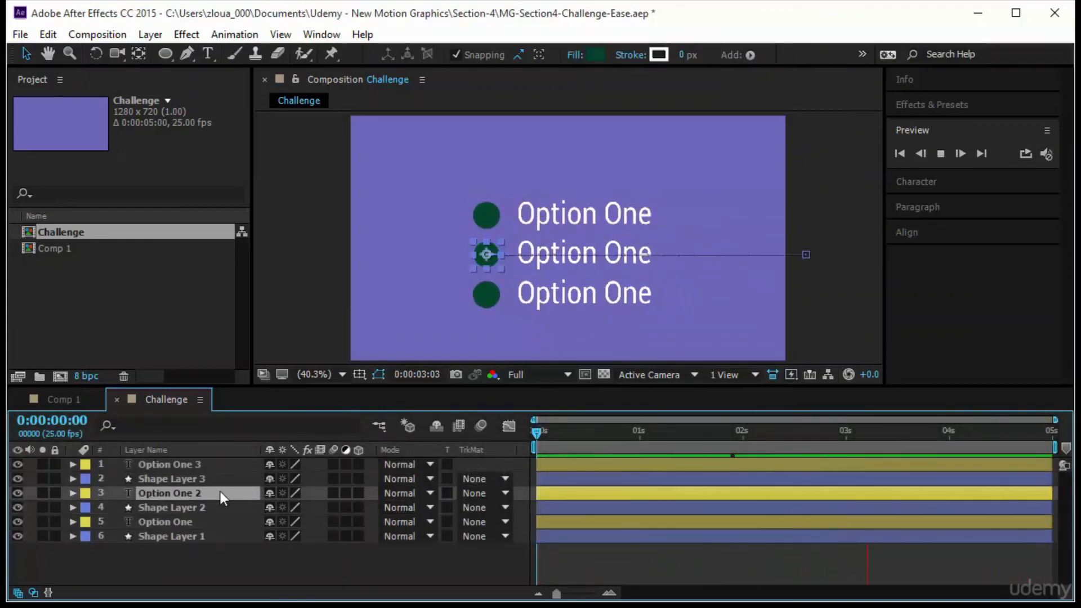
left_click(261, 557)
left_click(563, 501)
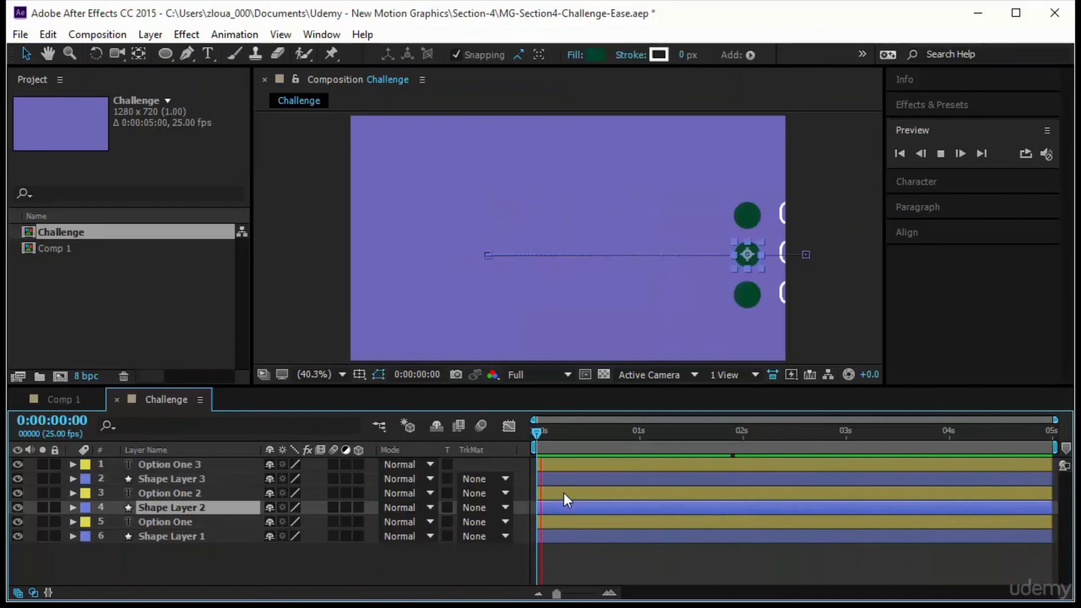
left_click(562, 555)
left_click_drag(555, 522, 572, 523)
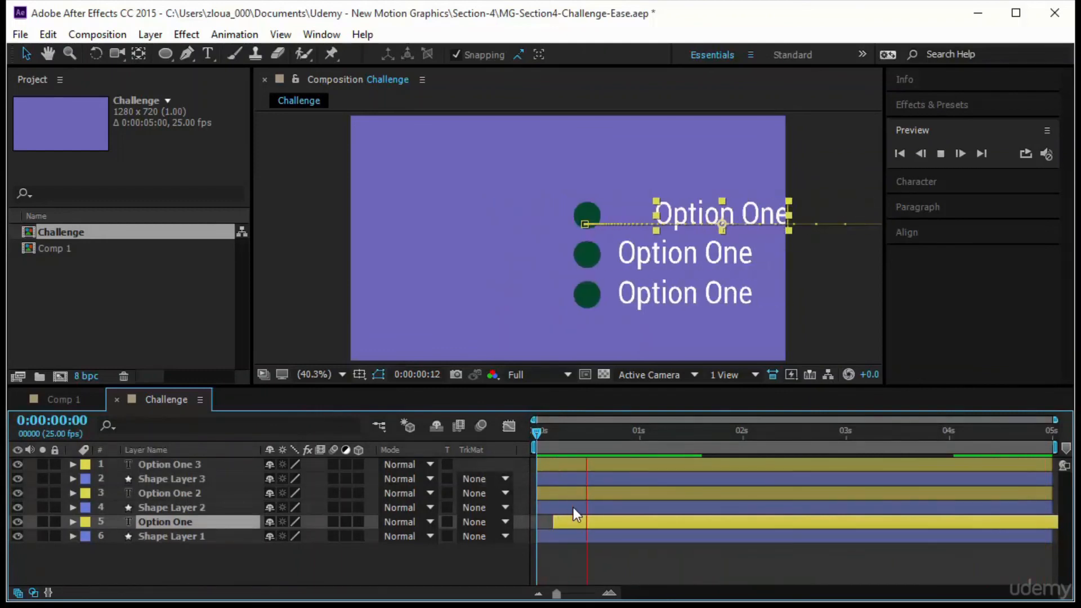
Shift the second pair in time so its circle starts with the first text and its text starts slightly after that
left_click(573, 506)
left_click(574, 493, "shift")
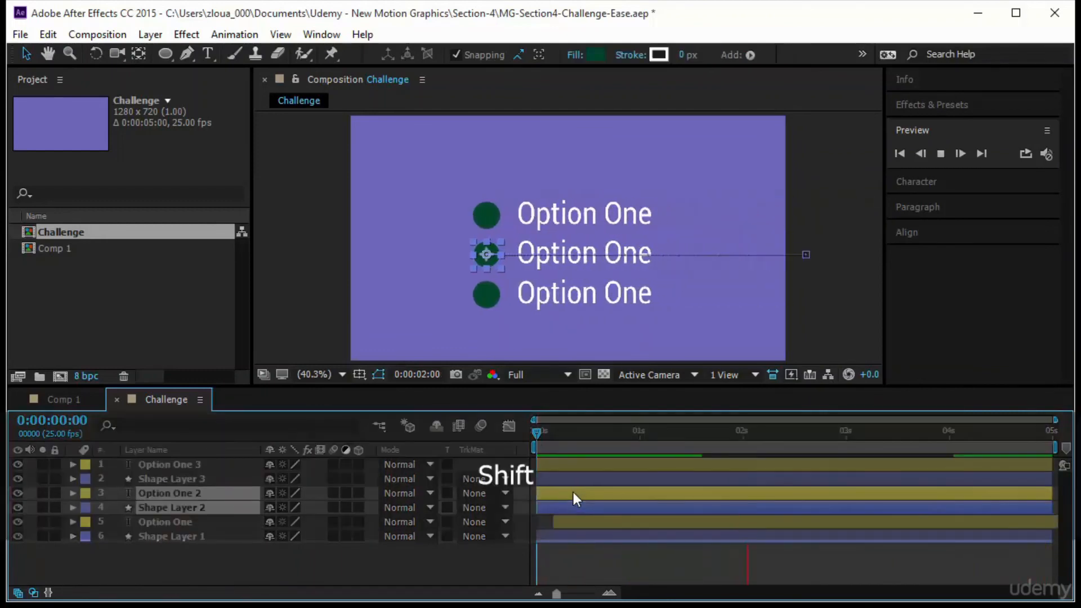
mouse_move(575, 505)
left_mouse_down()
mouse_move(597, 509)
mouse_move(569, 496)
mouse_move(582, 498)
left_mouse_up()
left_click(544, 512)
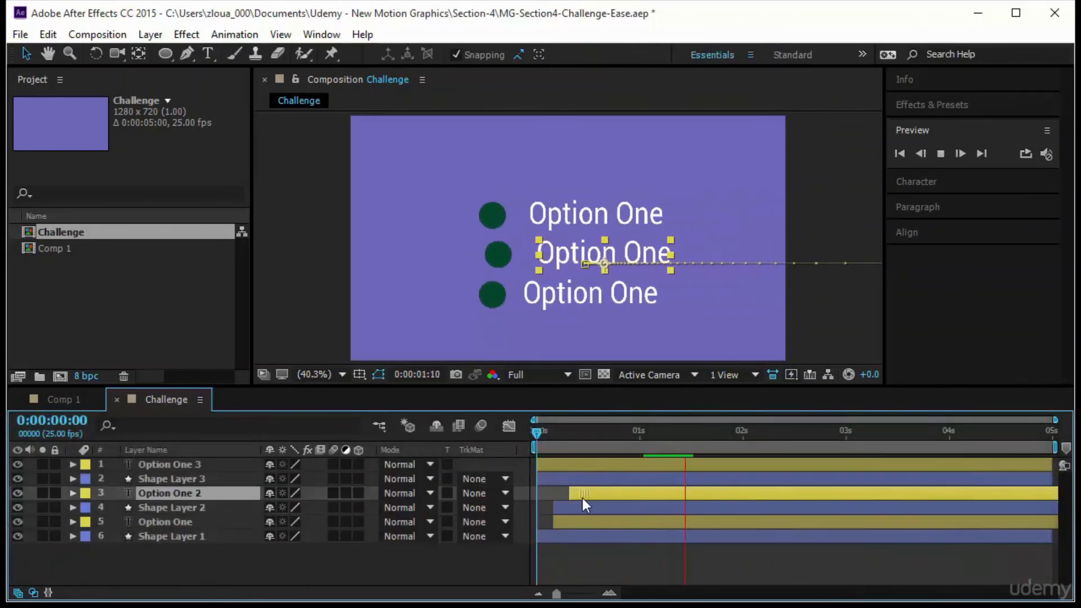
Shift the third pair in time so its circle starts with the second text and its text starts slightly after that
left_click(577, 477)
left_click(575, 465, "shift")
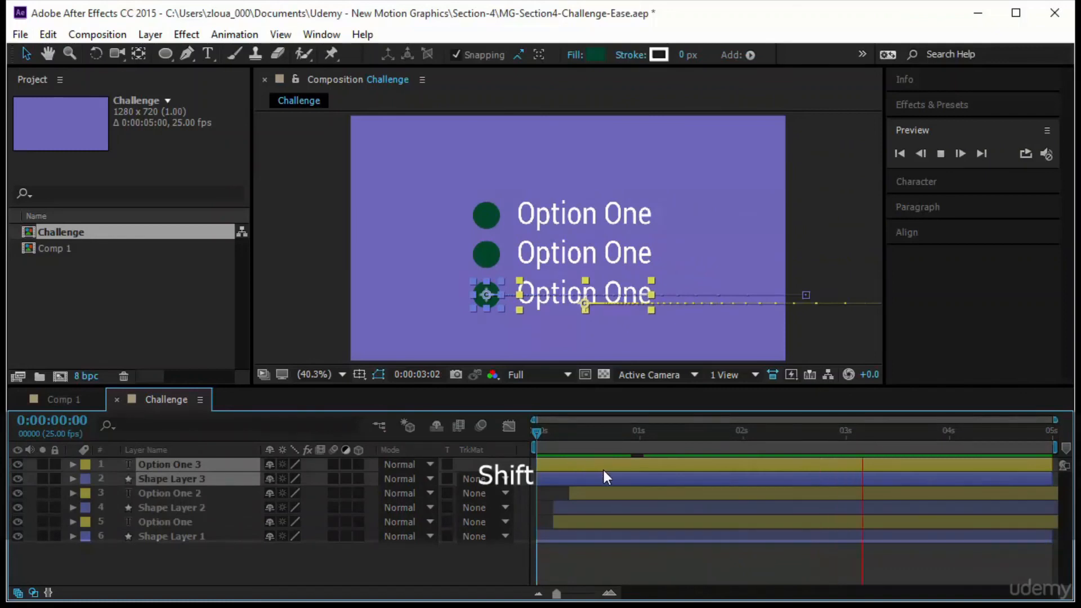
left_click_drag(597, 468, 619, 468)
left_click(553, 474)
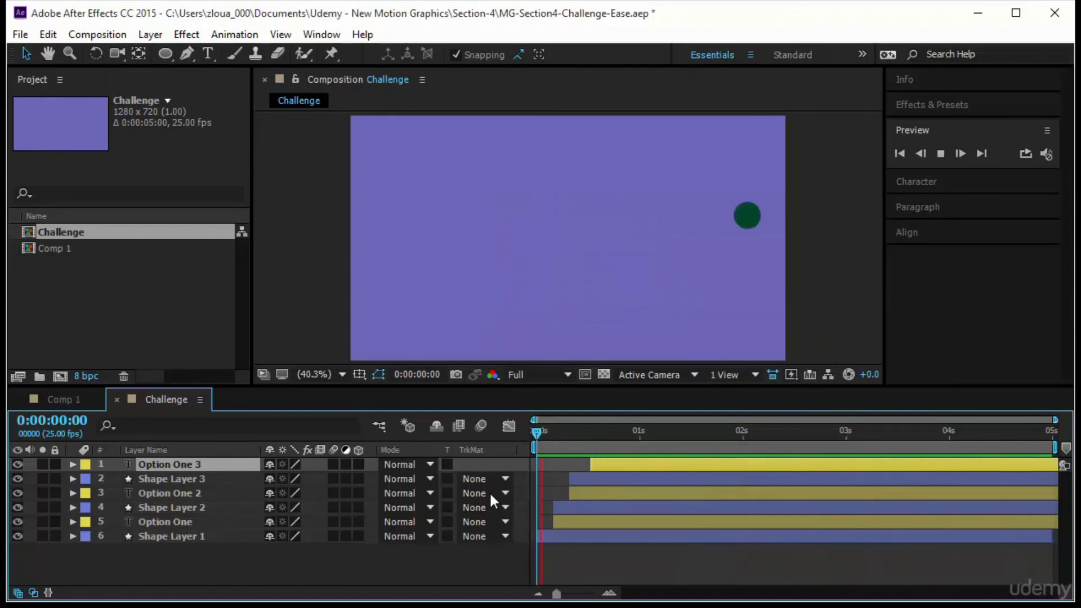
Play the staggered slide-in animation of the three option pairs from the start to check its timing
key("space")
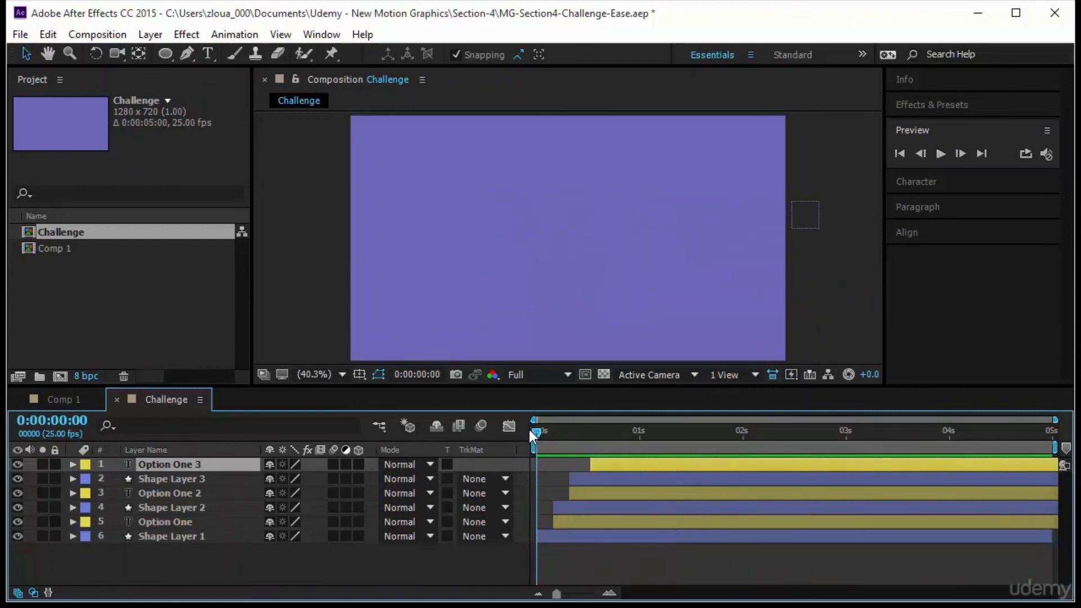
left_click(942, 153)
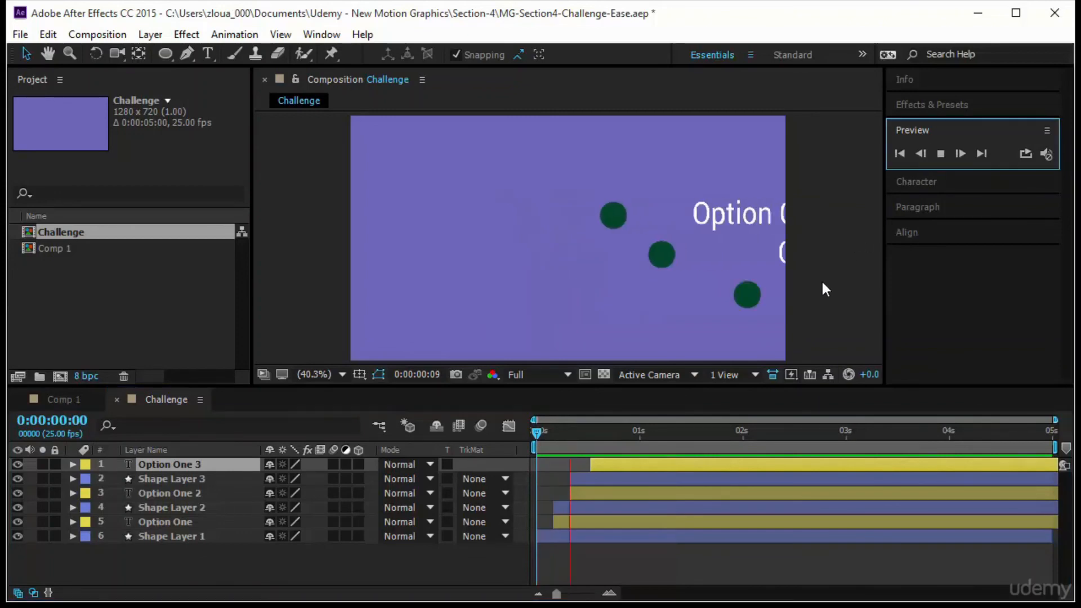
key("space")
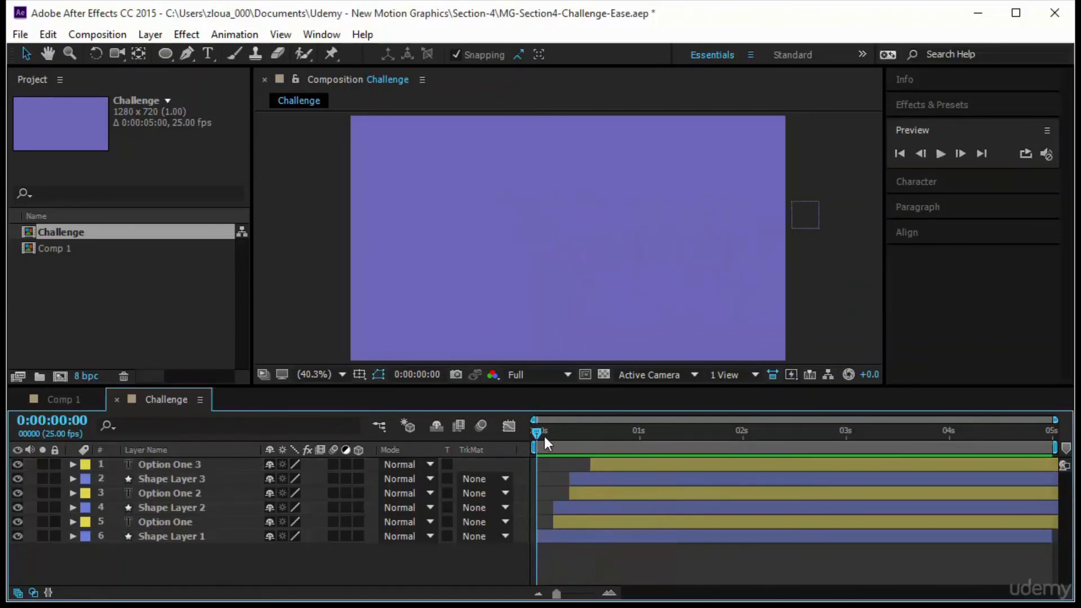
Move the current time to 0:00:02:01 and draw a large circle beside the option list as a new shape layer
left_click_drag(545, 437, 749, 459)
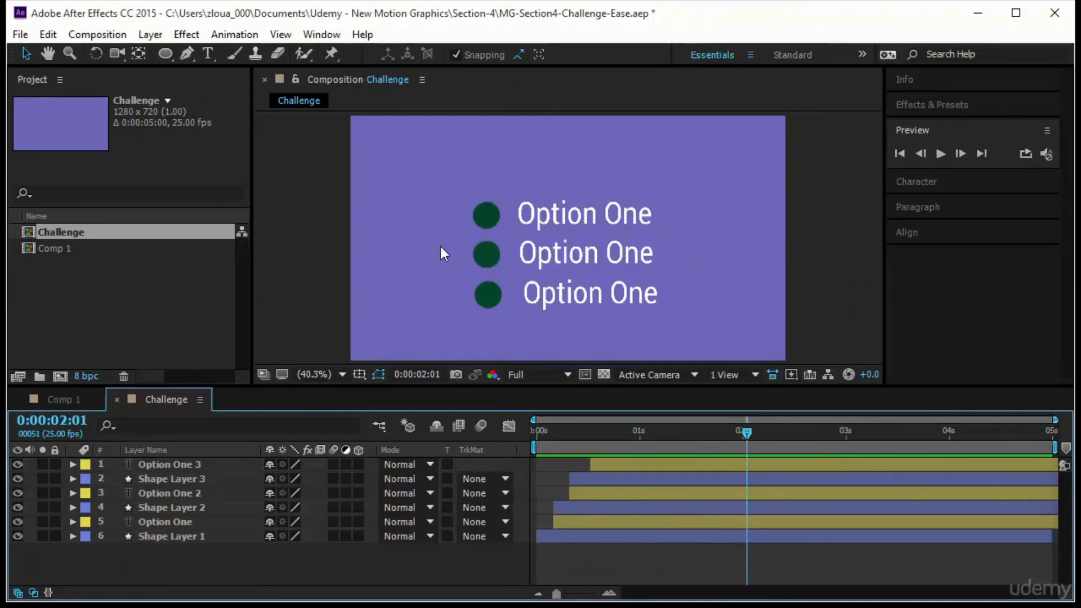
left_click(165, 54)
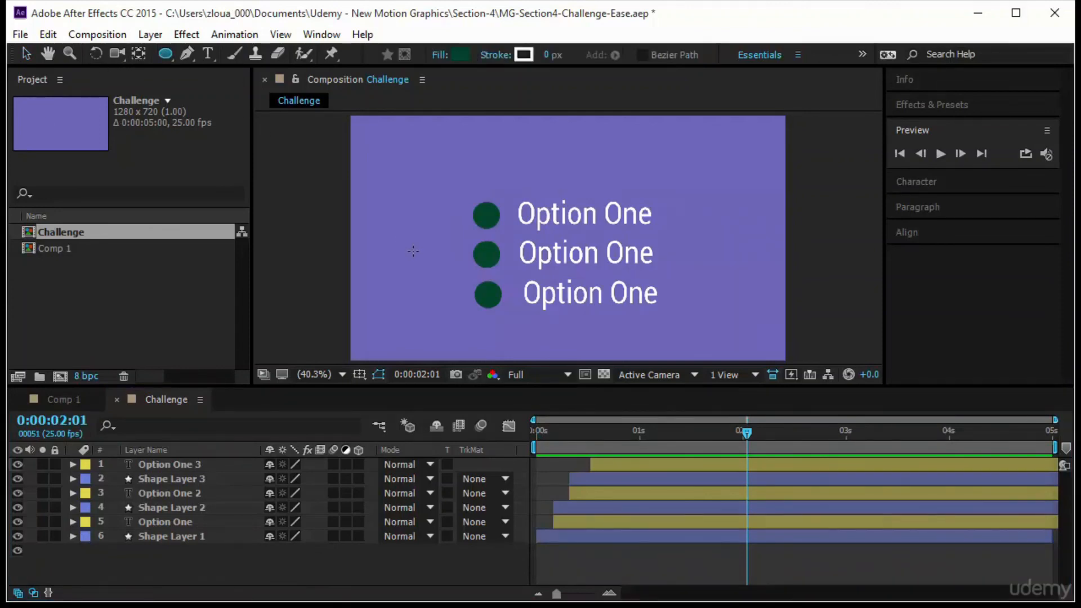
left_click_drag(413, 251, 432, 286)
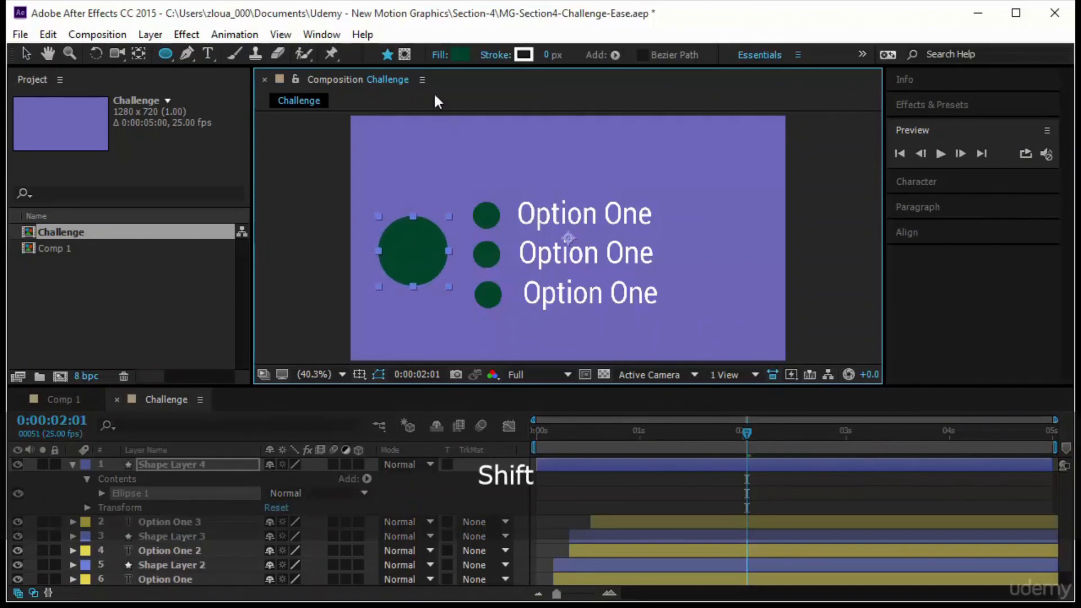
Give the large circle a brighter green fill and a 10 px white stroke
left_click(459, 54)
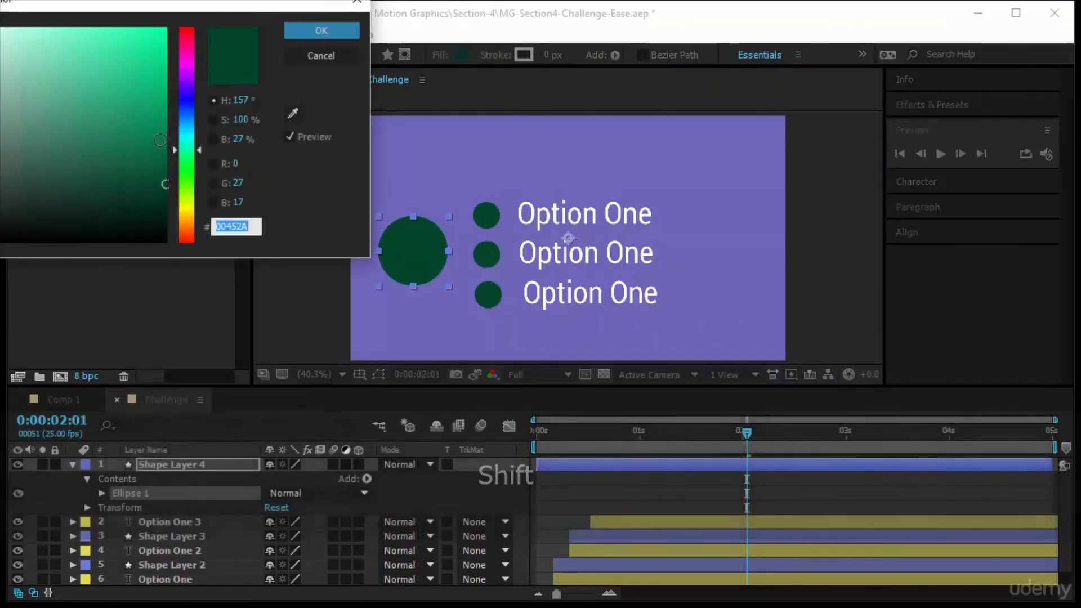
left_click_drag(160, 139, 178, 141)
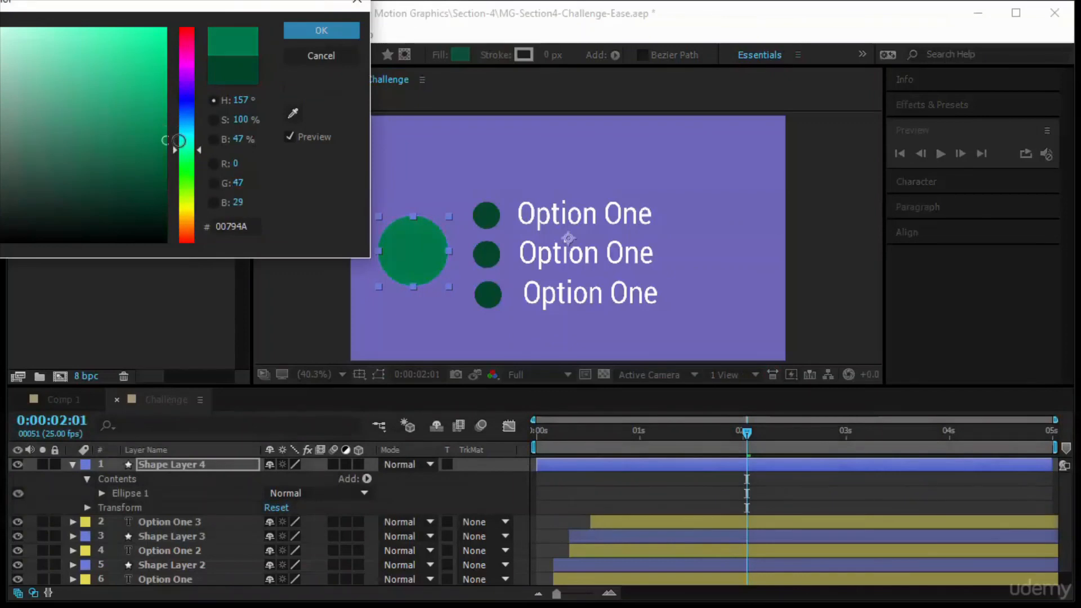
left_click(321, 30)
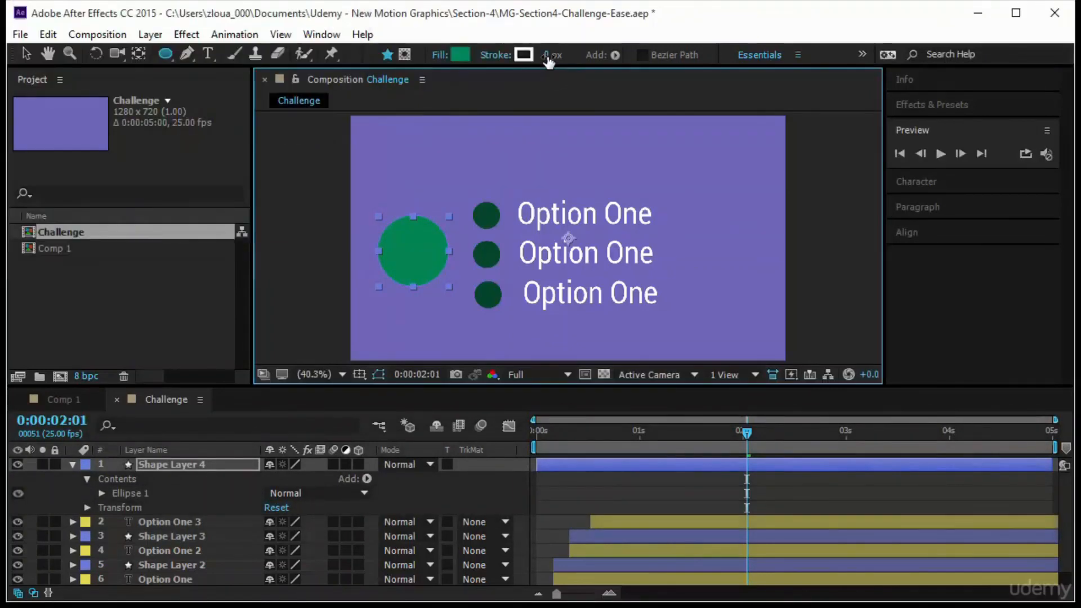
left_click_drag(547, 57, 556, 57)
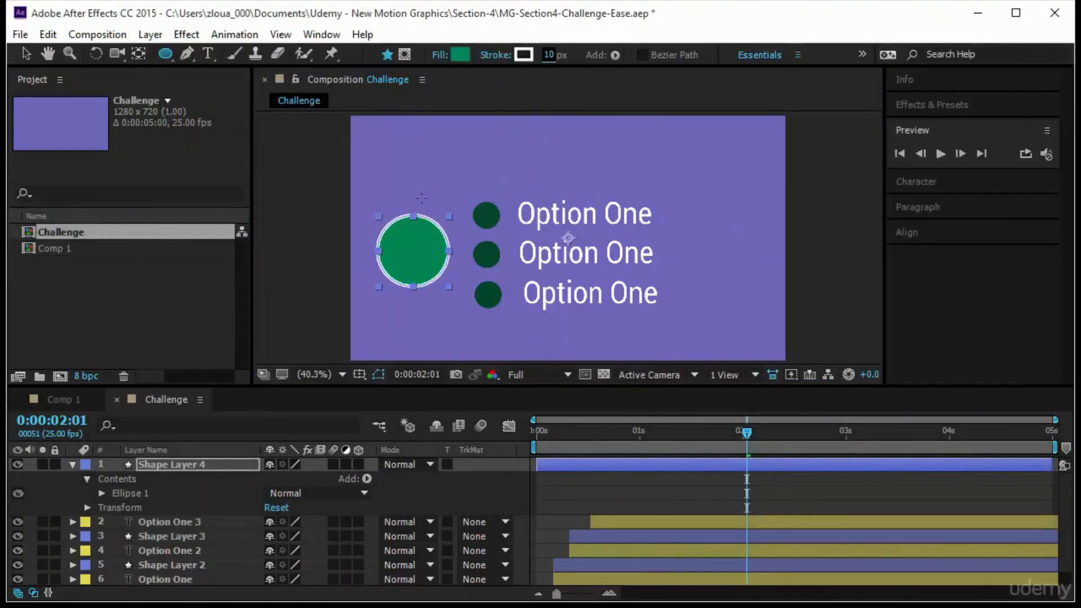
key("v")
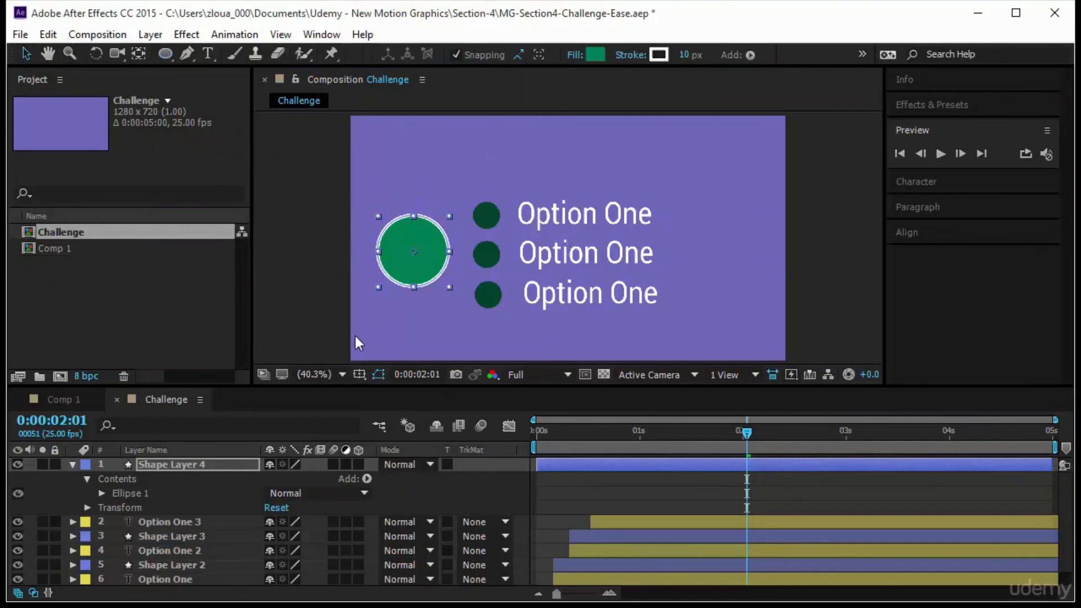
Add a text layer over the large circle reading "Your Logo" on two lines
left_click(206, 55)
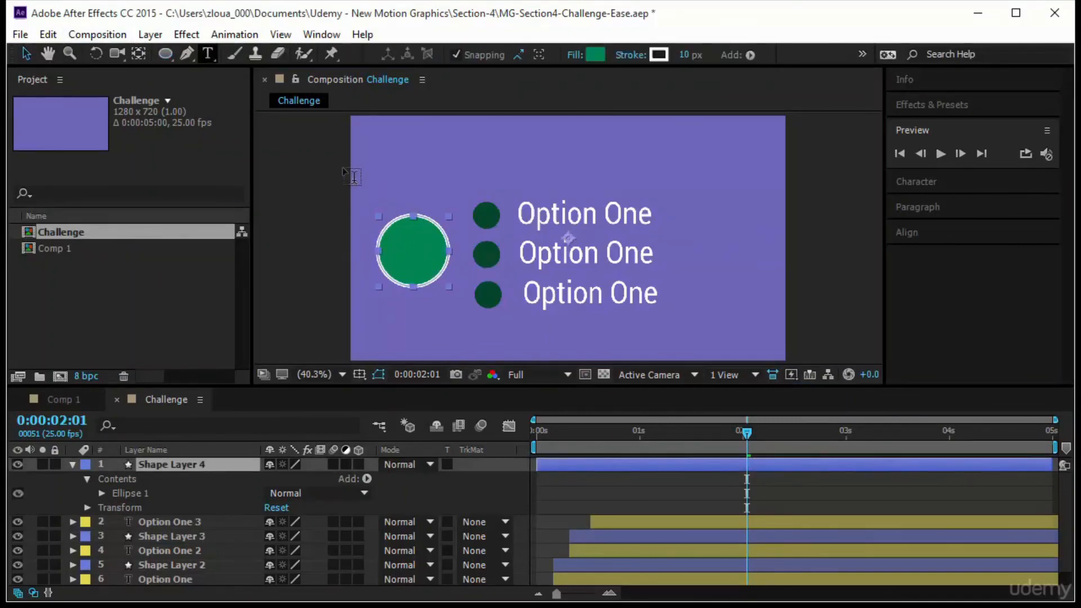
left_click(397, 255)
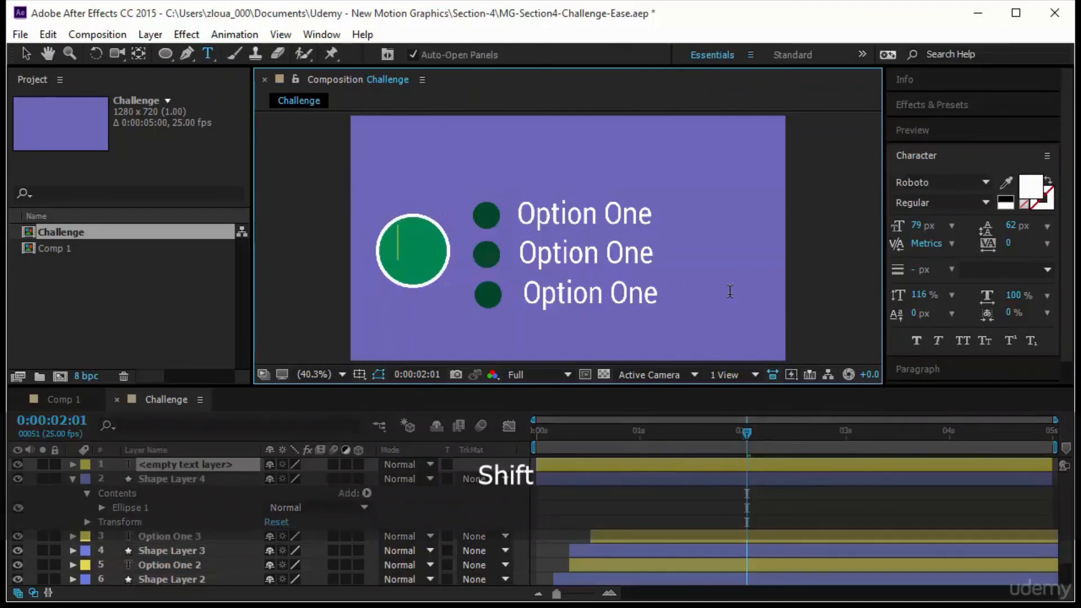
type("Your")
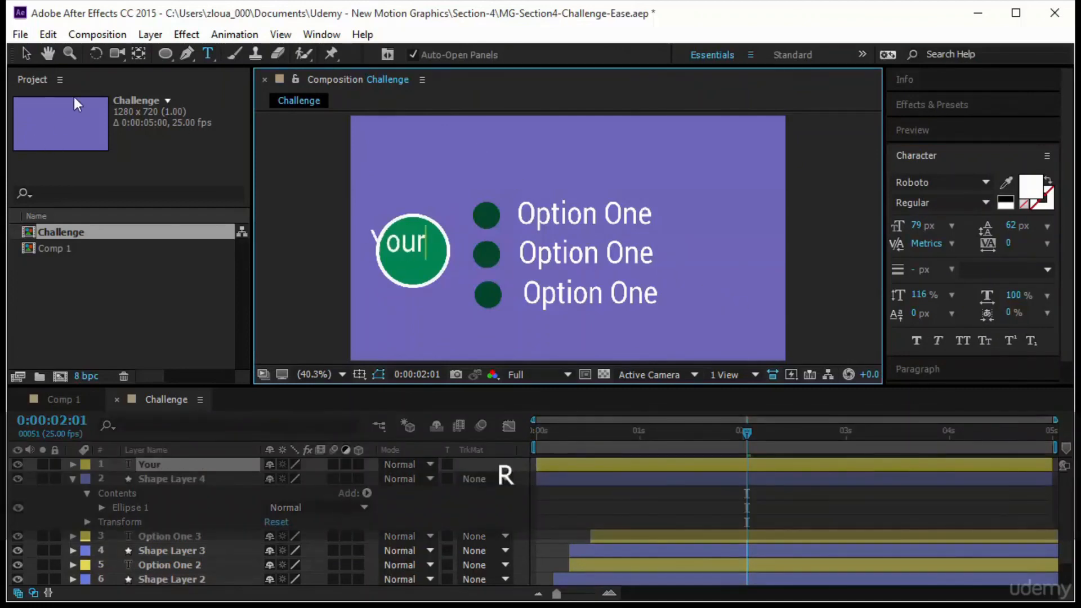
key("Return")
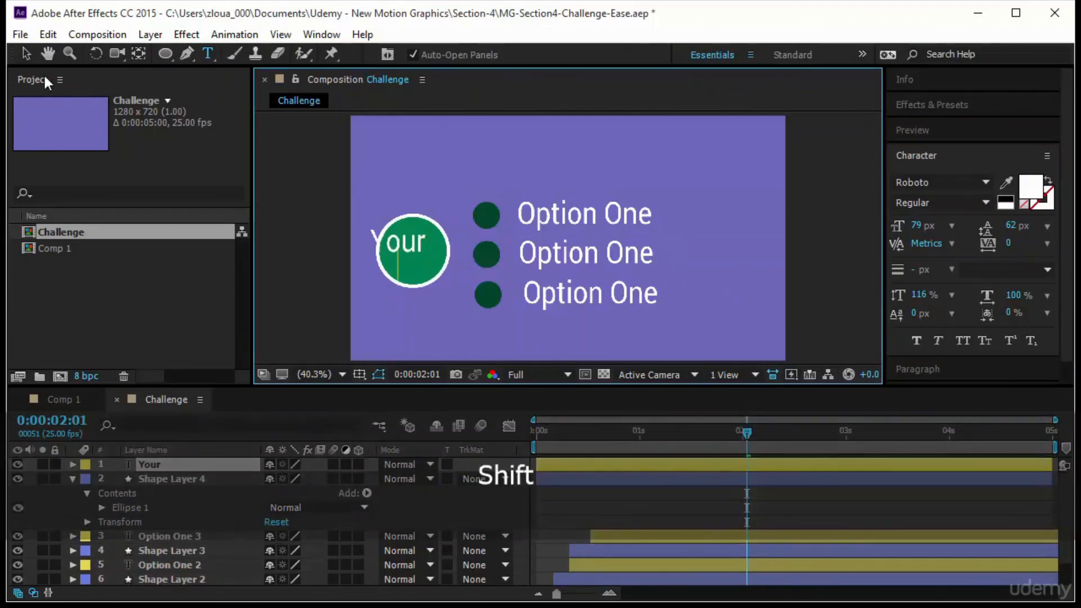
type("Log")
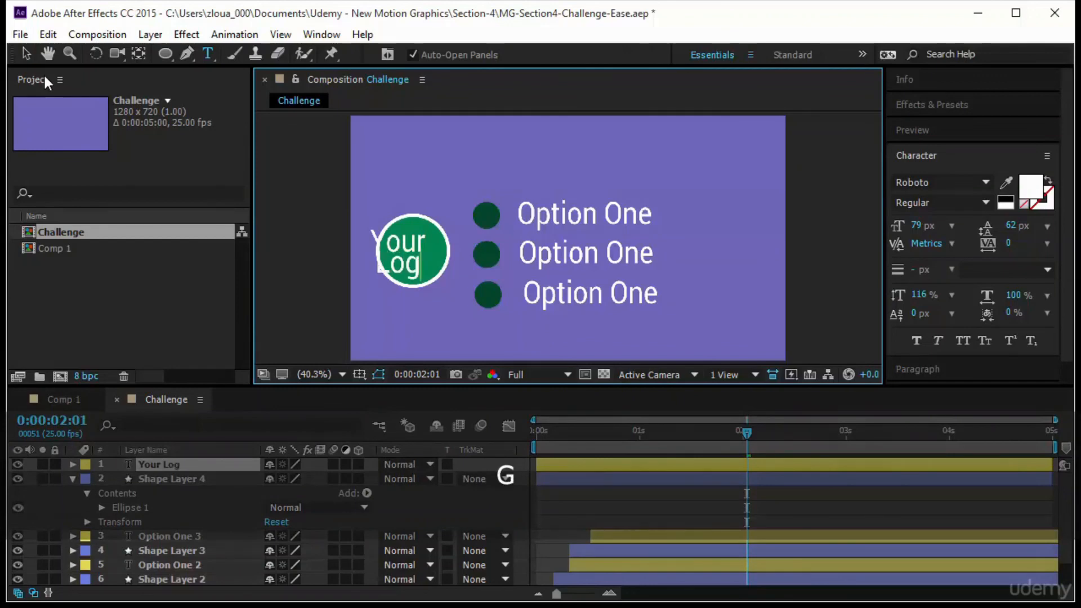
type("o")
key("Escape")
key("v")
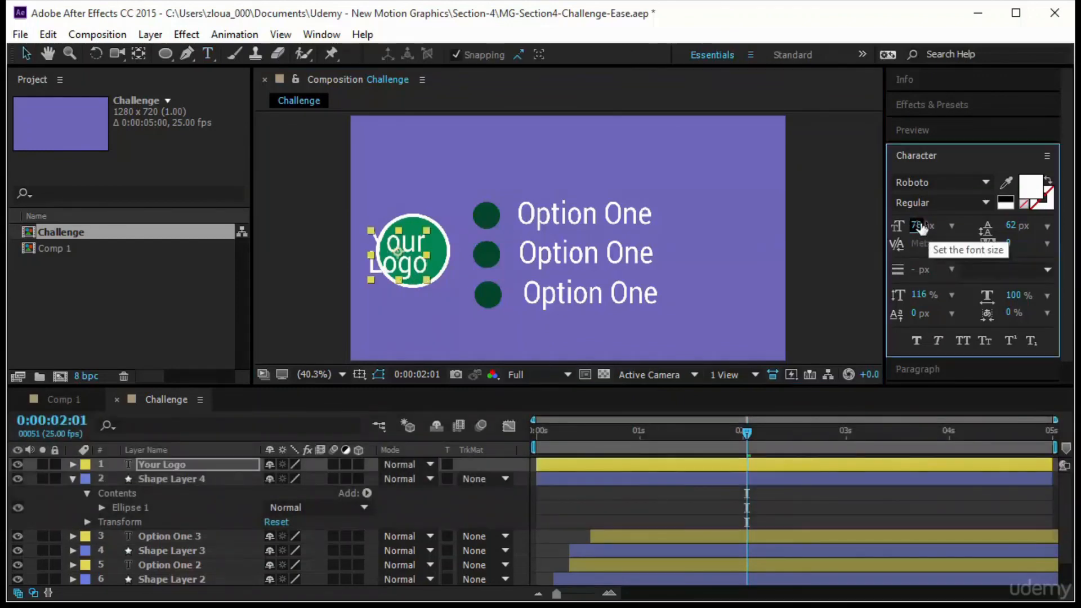
Reduce the logo text to 54 px and centre it in the large circle, with its anchor point in the text's middle
left_click_drag(920, 228, 414, 252)
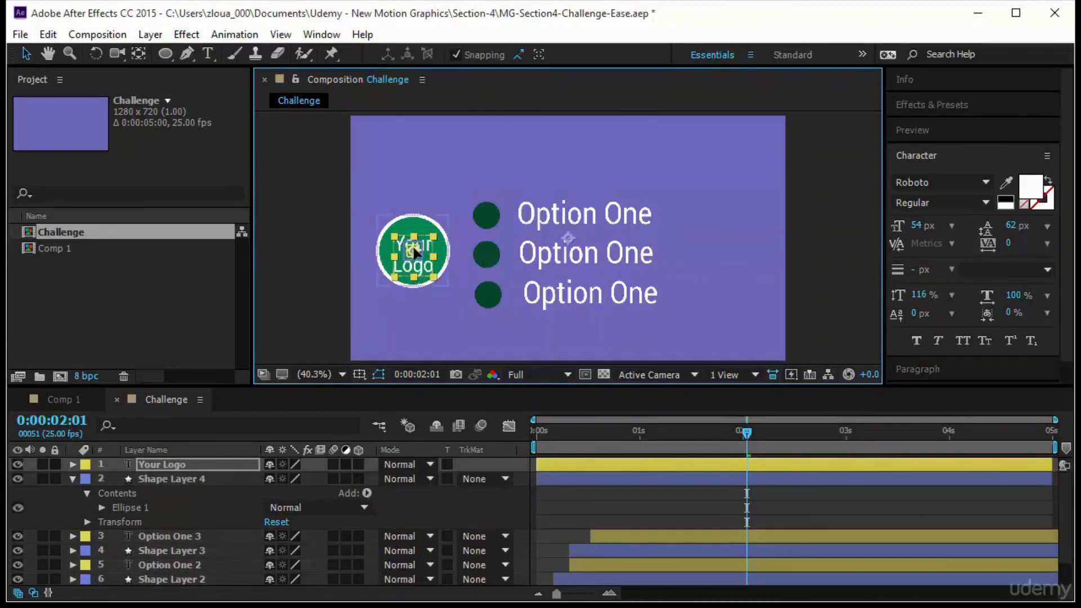
left_click(140, 53)
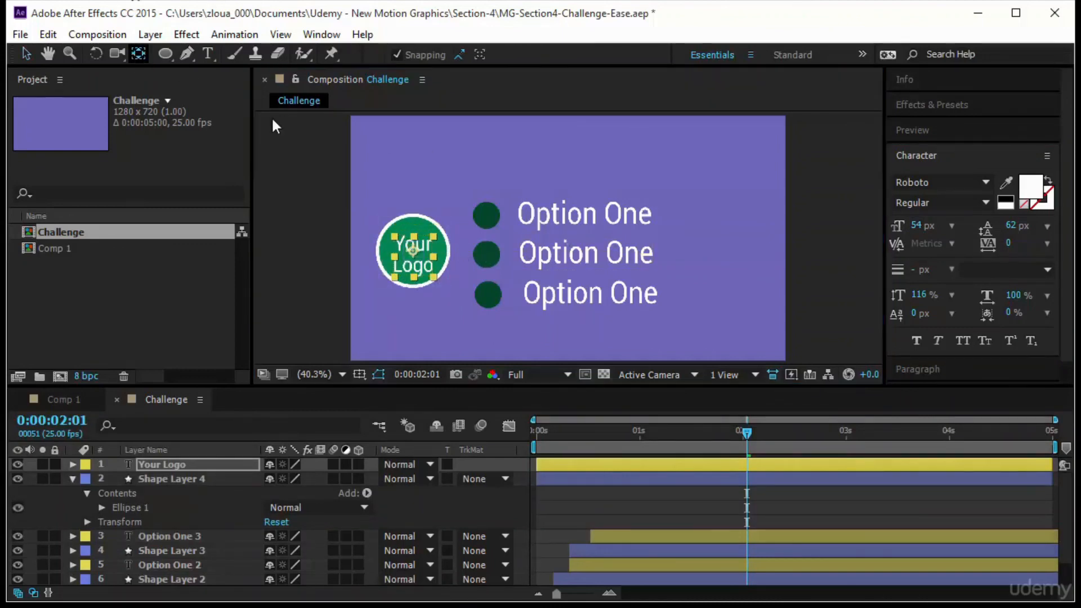
left_click(433, 236)
left_click(415, 258)
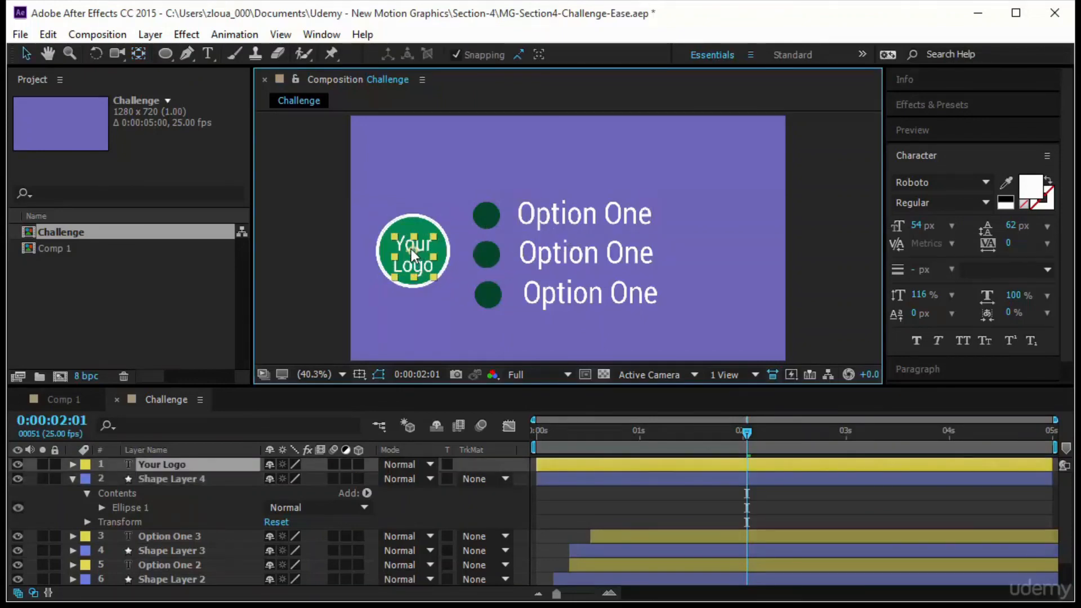
Align the "Your Logo" text and the large circle to each other by their horizontal and vertical centres, and nudge the badge slightly down
left_click(409, 204)
left_click_drag(408, 256, 414, 261)
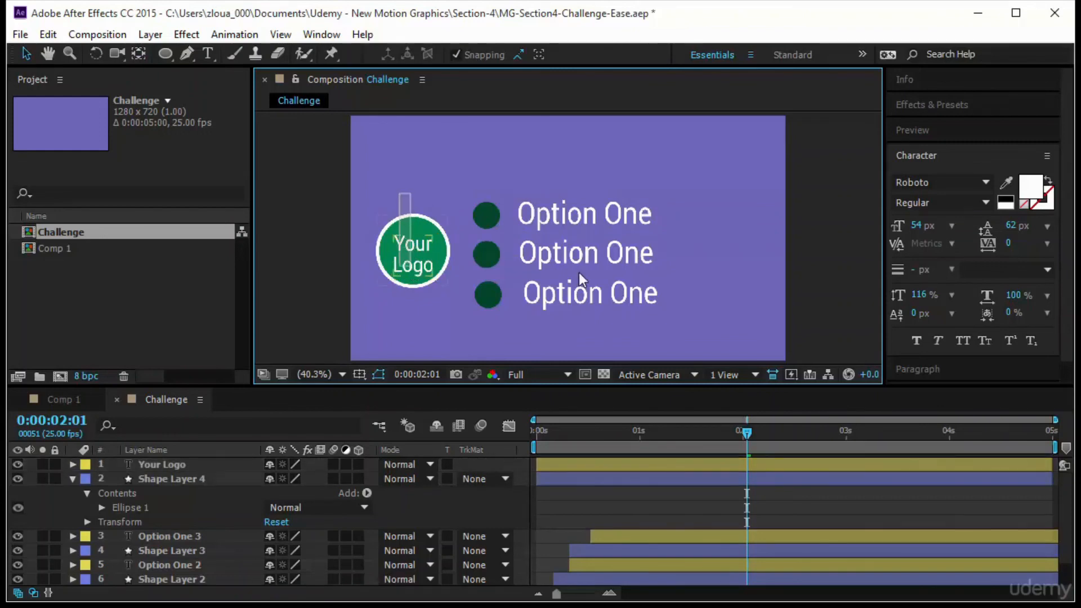
left_click(935, 369)
left_click(951, 294)
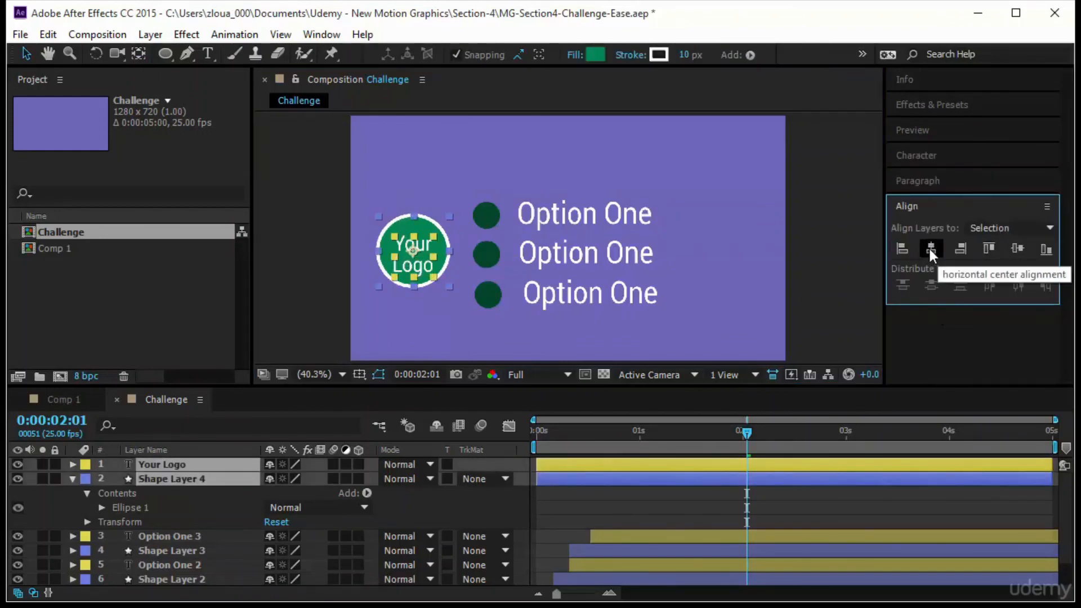
left_click(1015, 251)
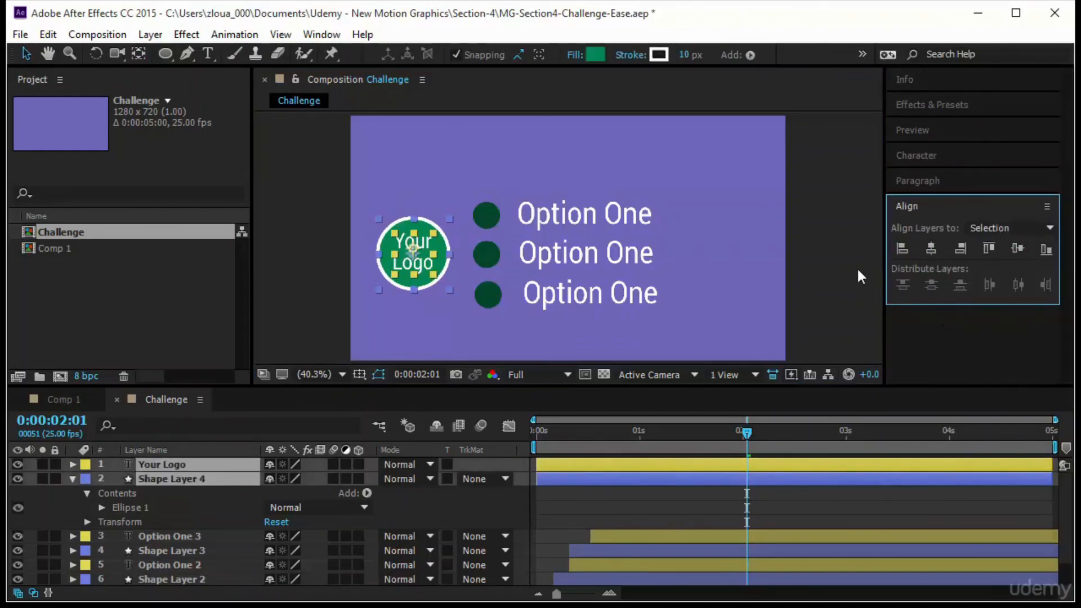
left_click_drag(412, 249, 411, 253)
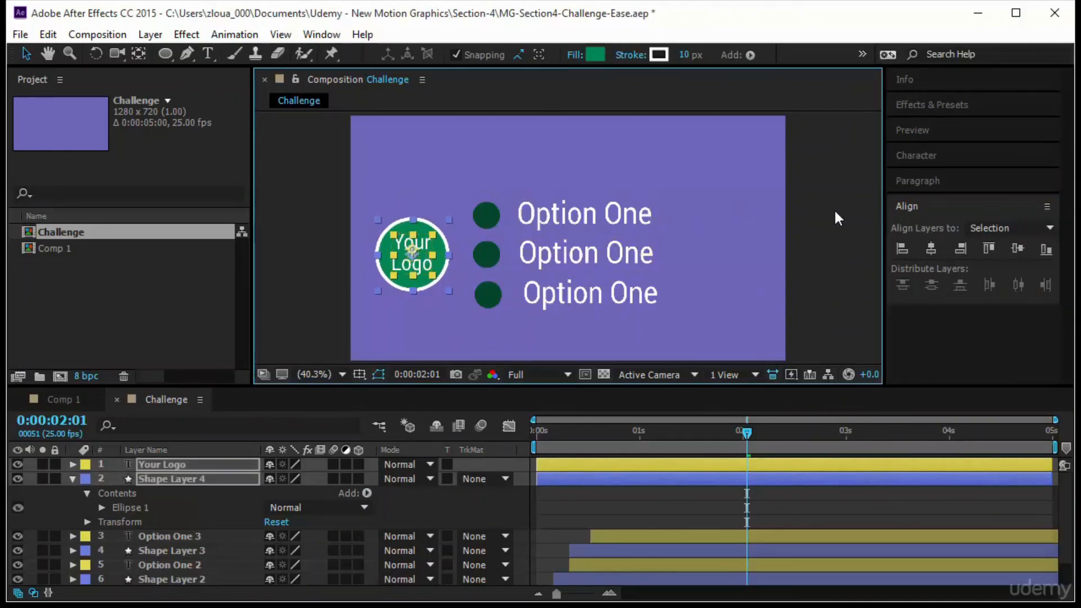
left_click(782, 229)
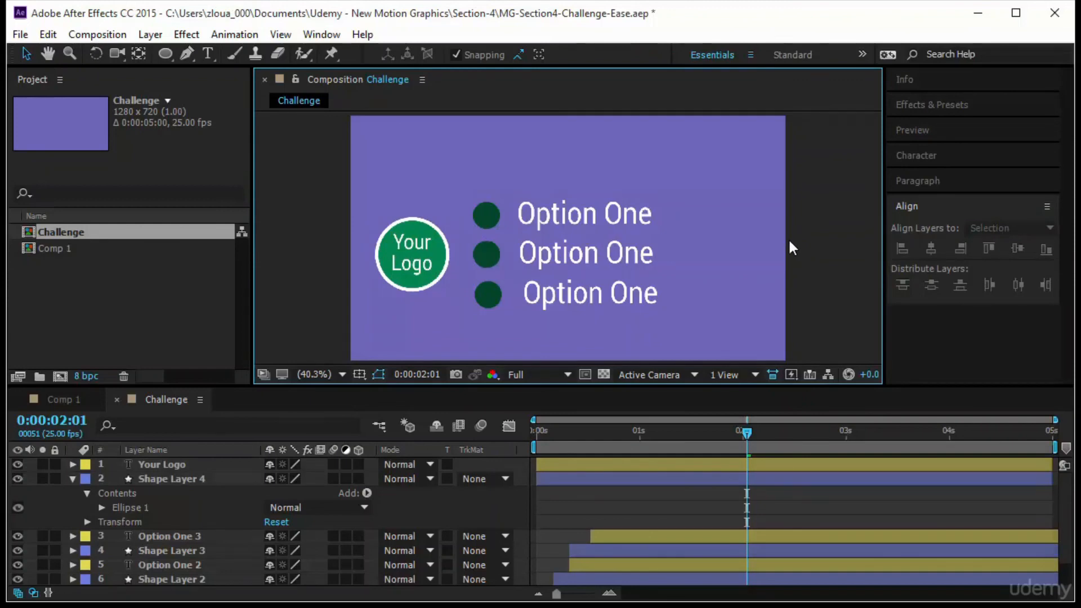
Keyframe the large circle's scale from 0% at 0:00:00:00 to 100% at 0:00:00:08
left_click(194, 479)
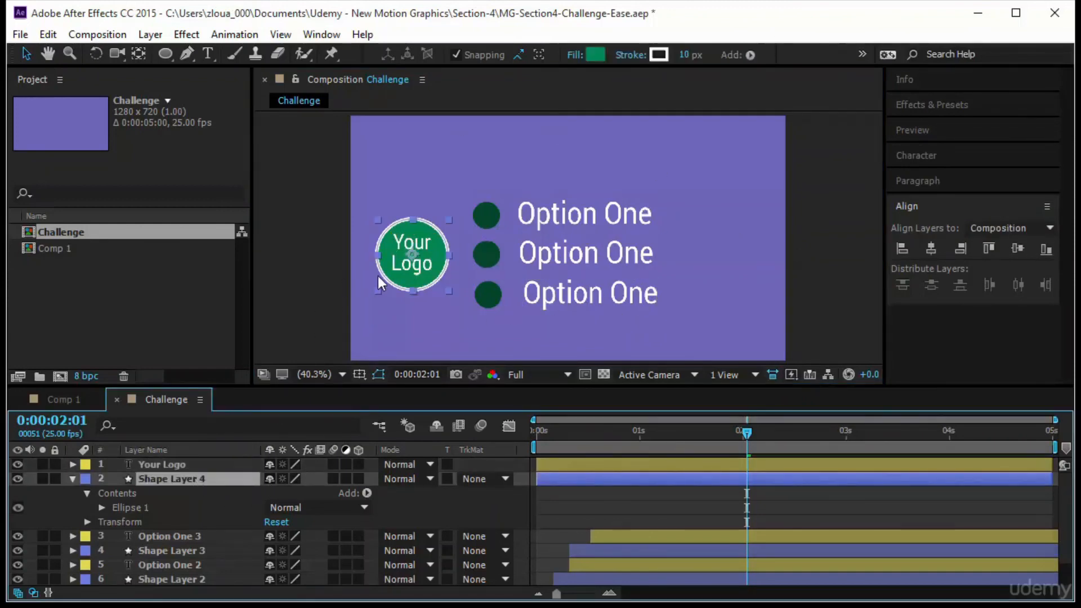
key("s")
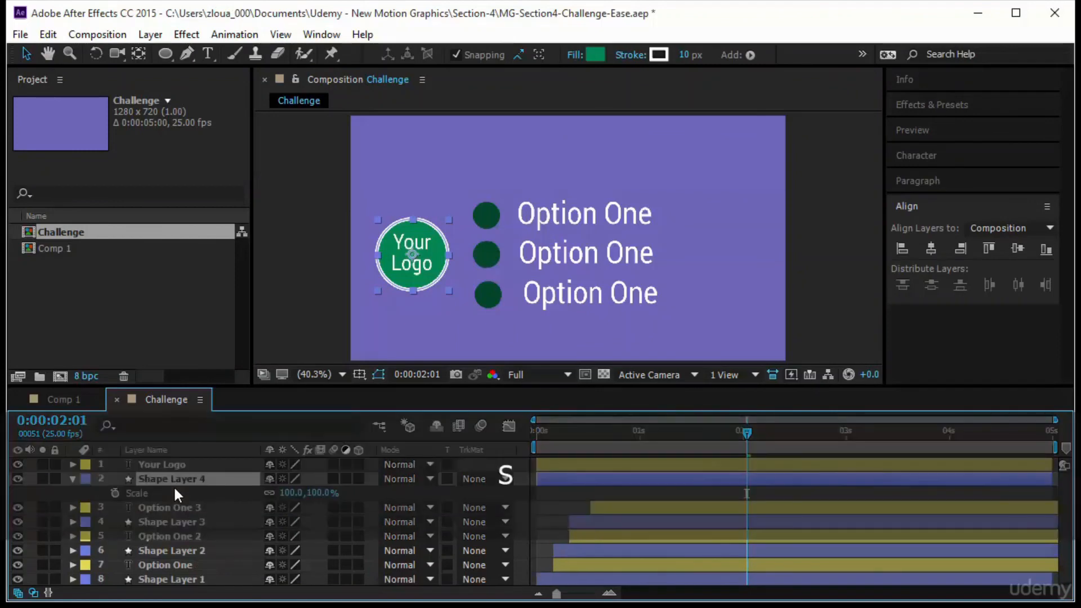
left_click_drag(745, 431, 533, 455)
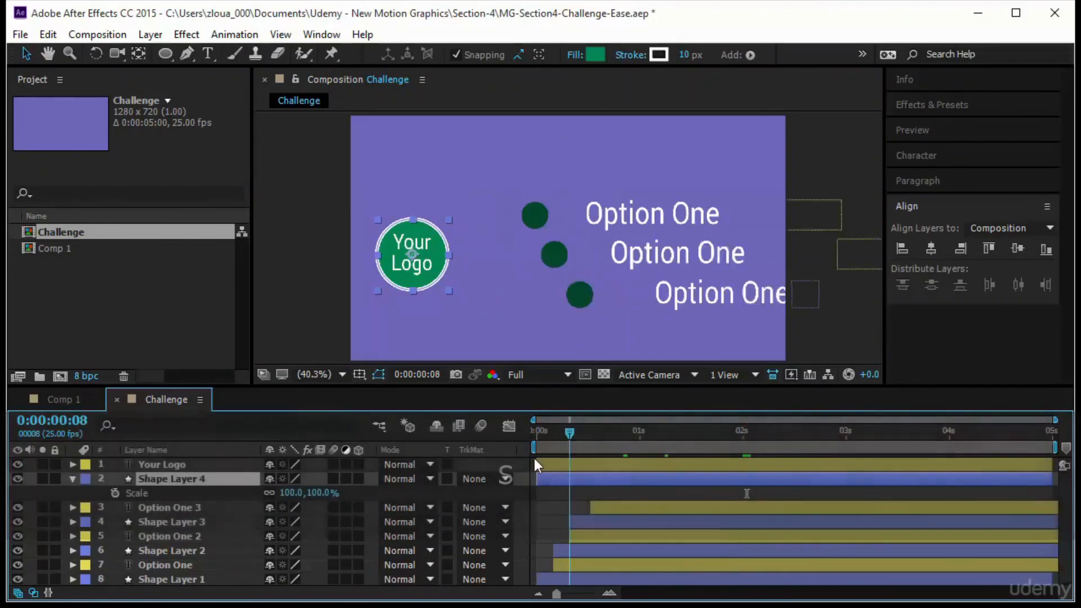
left_click(114, 493)
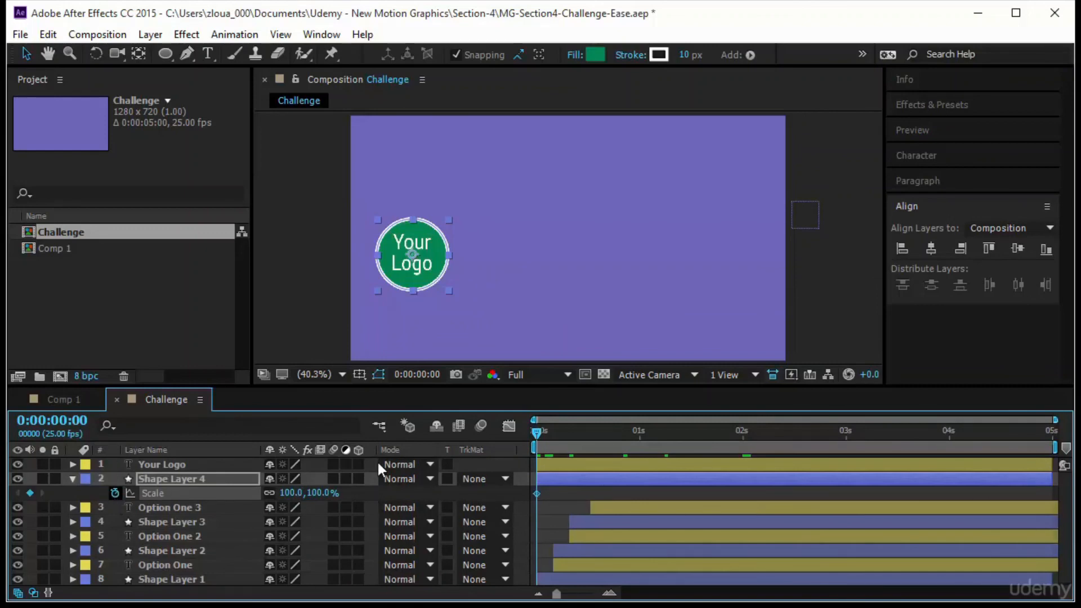
left_click_drag(543, 494, 568, 493)
left_click(31, 492)
left_click(290, 493)
type("0")
key("Return")
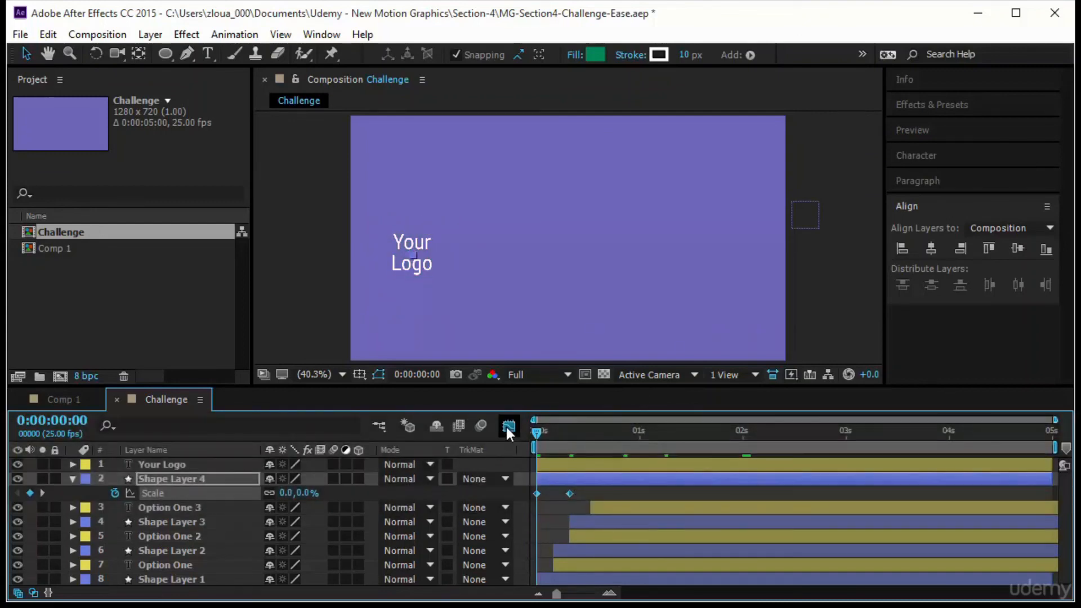
Apply Easy Ease to both scale keyframes of the large circle and display their curve as a value graph
left_click(509, 426)
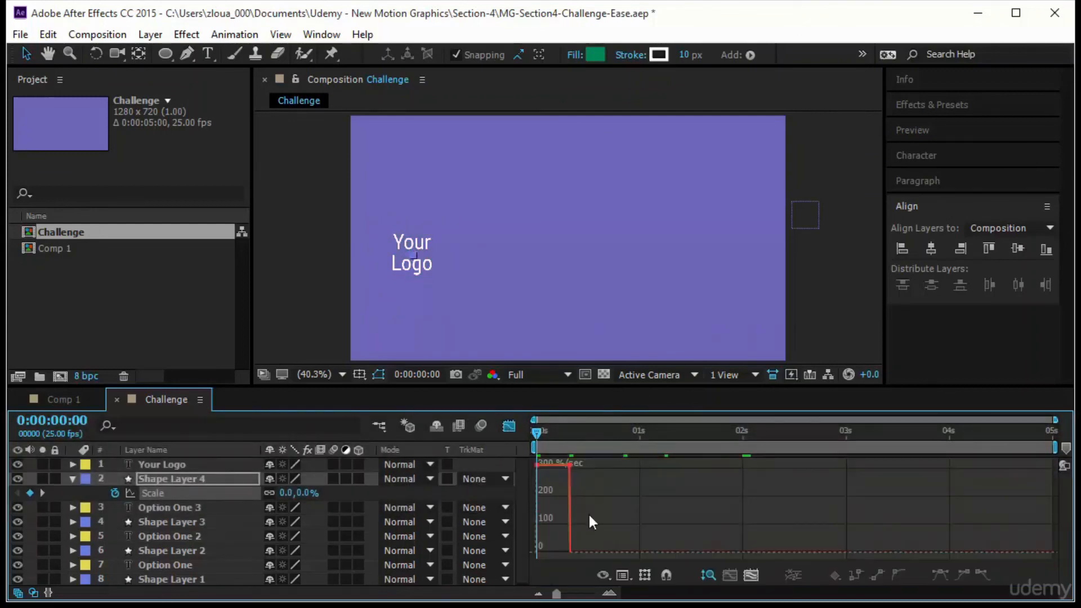
left_click(624, 575)
left_click(714, 395)
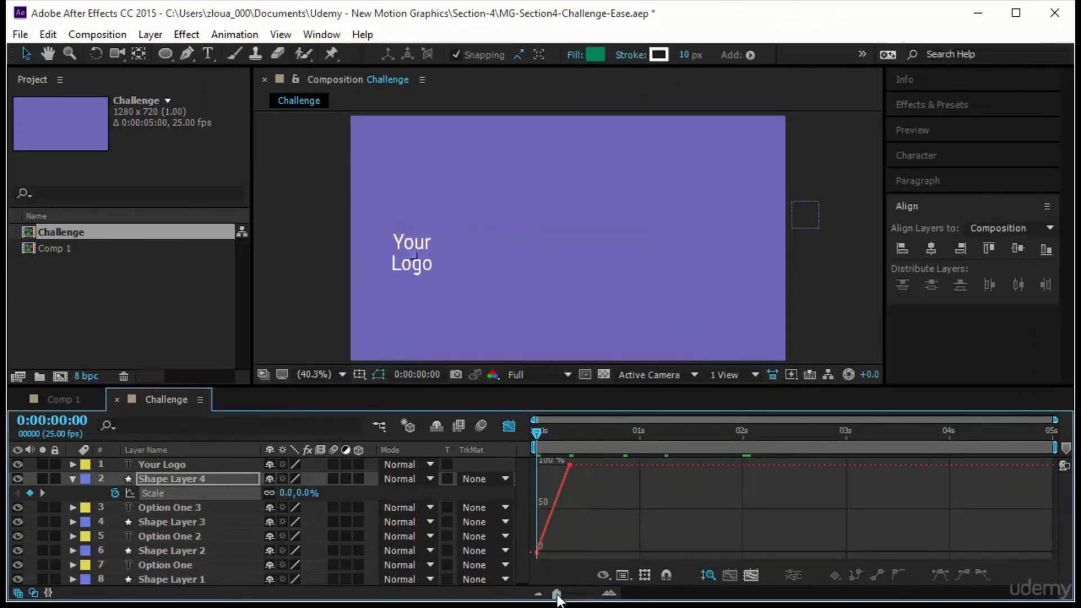
left_click_drag(557, 594, 580, 594)
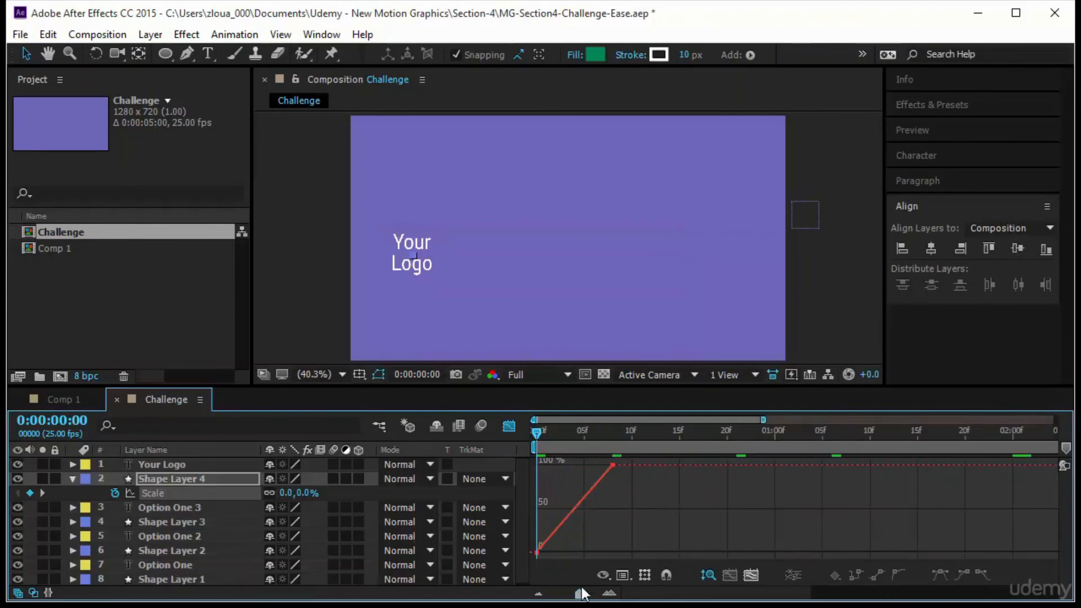
left_click(507, 428)
left_click_drag(626, 489, 511, 502)
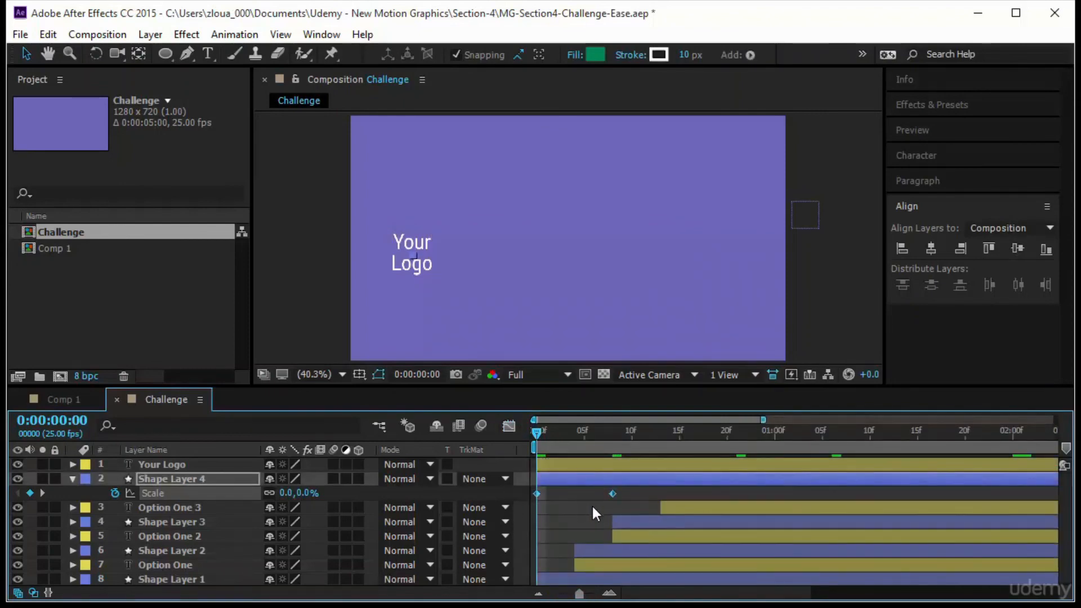
key("F9")
left_click(506, 427)
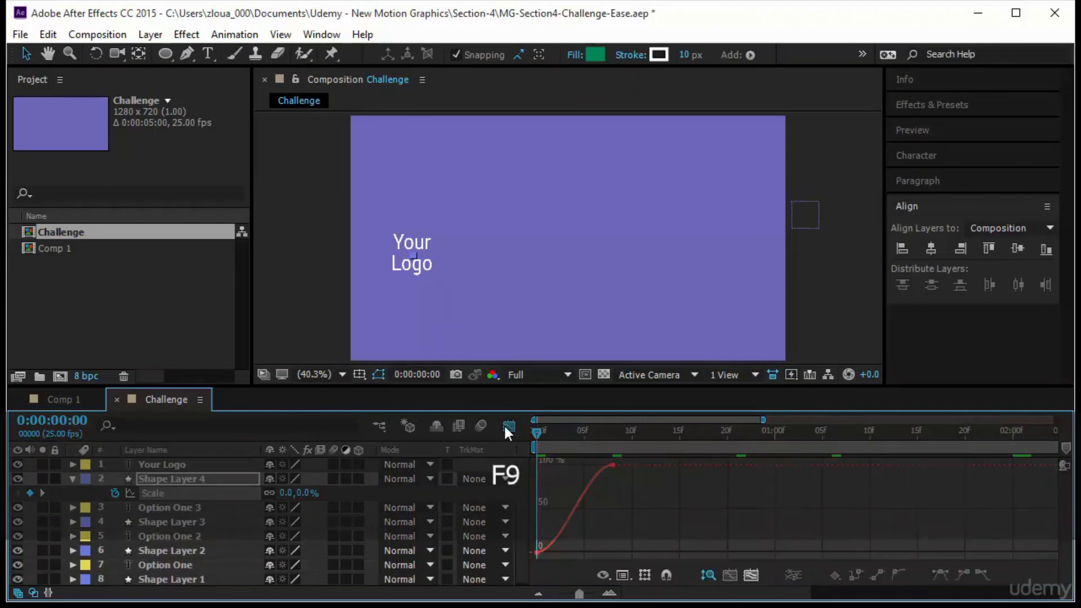
Raise the incoming handle of the circle's 100% scale keyframe so the curve overshoots to about 115%, and preview the bounce
left_click(612, 466)
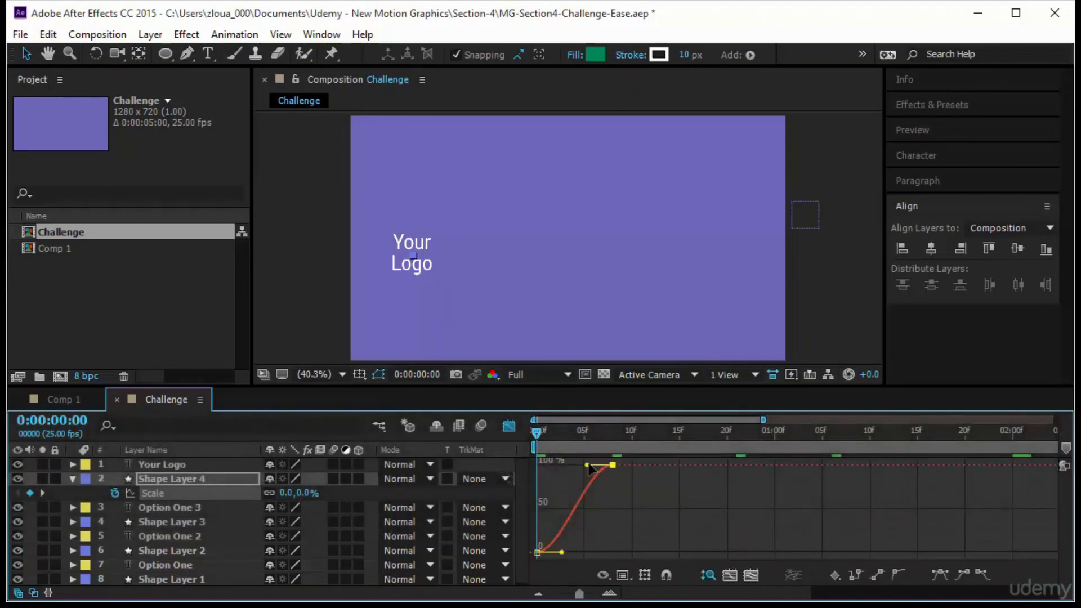
mouse_move(587, 465)
left_mouse_down()
mouse_move(590, 445)
mouse_move(587, 455)
left_mouse_up()
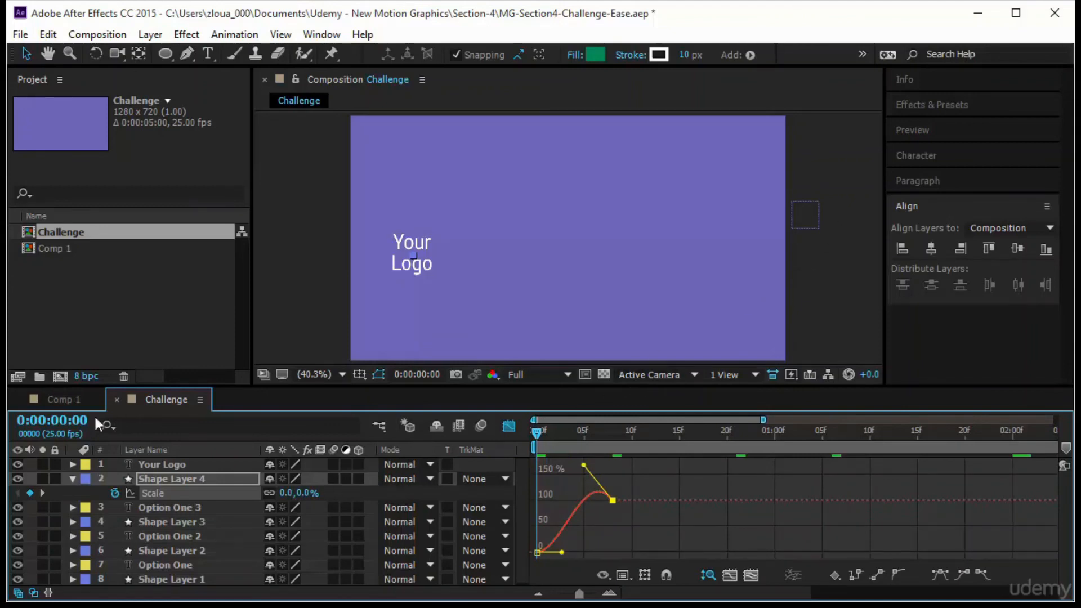
left_click(959, 128)
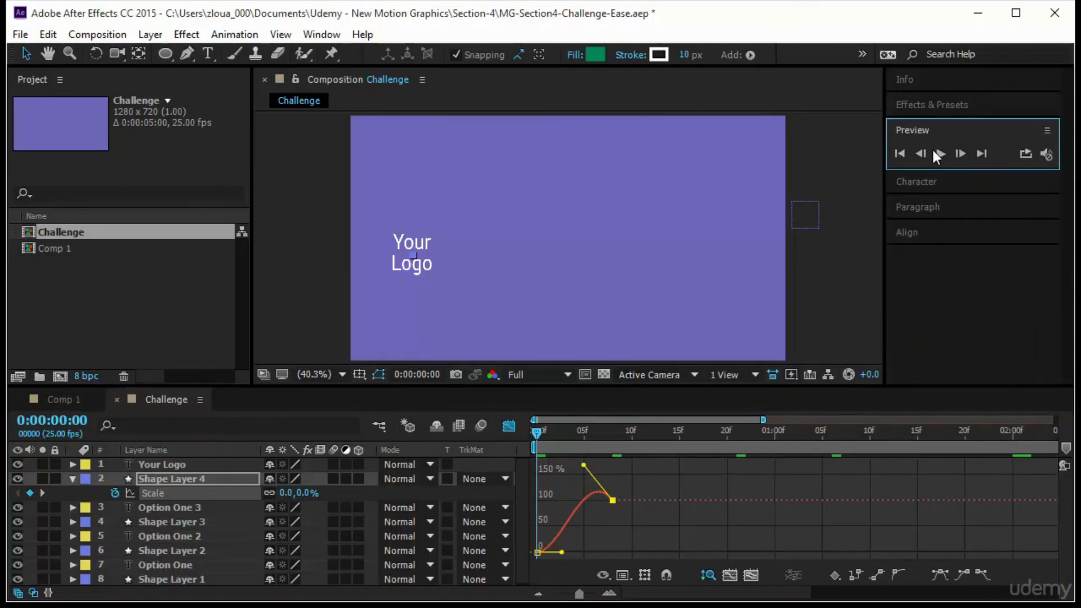
left_click(937, 155)
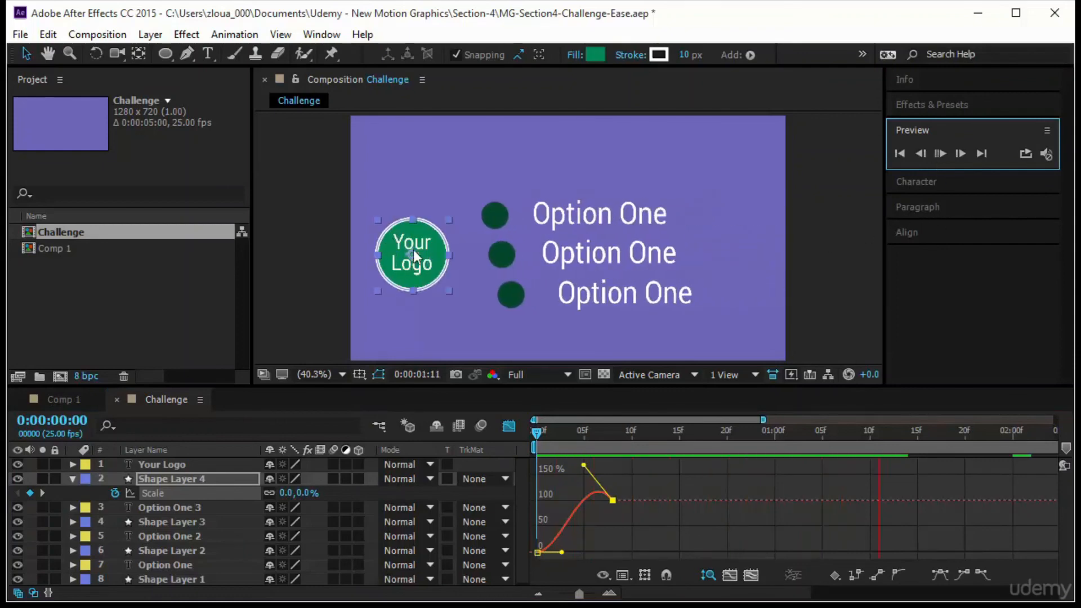
Copy the large circle's two scale keyframes onto the Your Logo text layer at 0:00:00:00
left_click(407, 274)
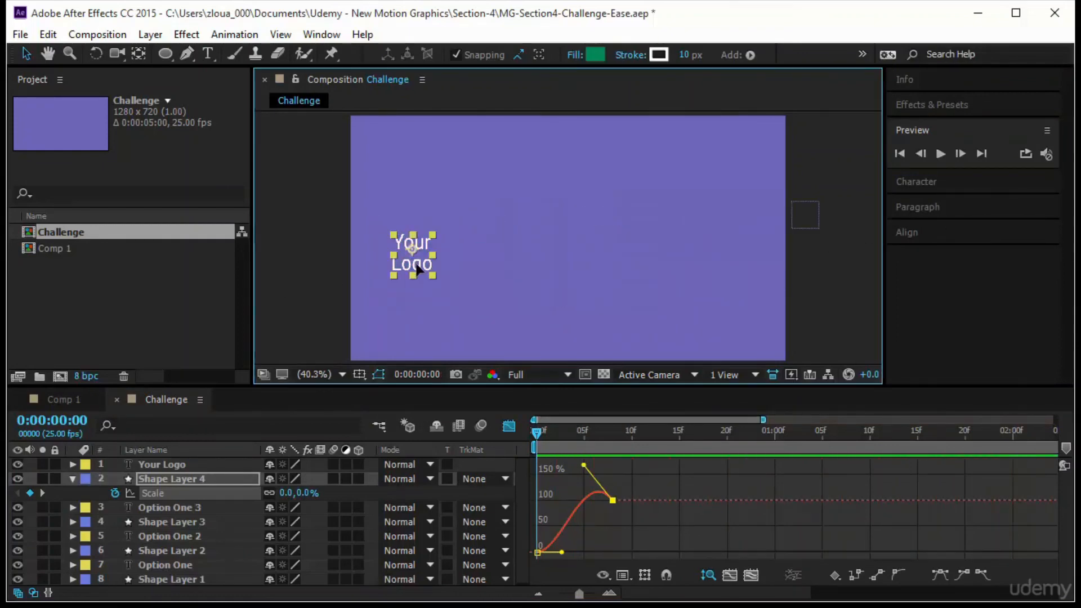
key("s")
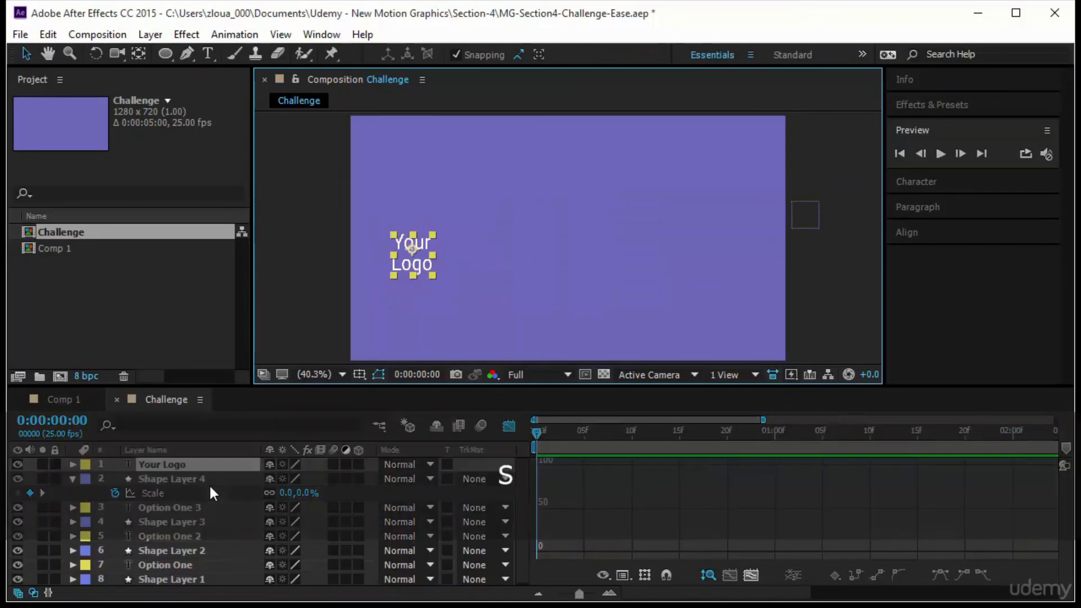
left_click(172, 508)
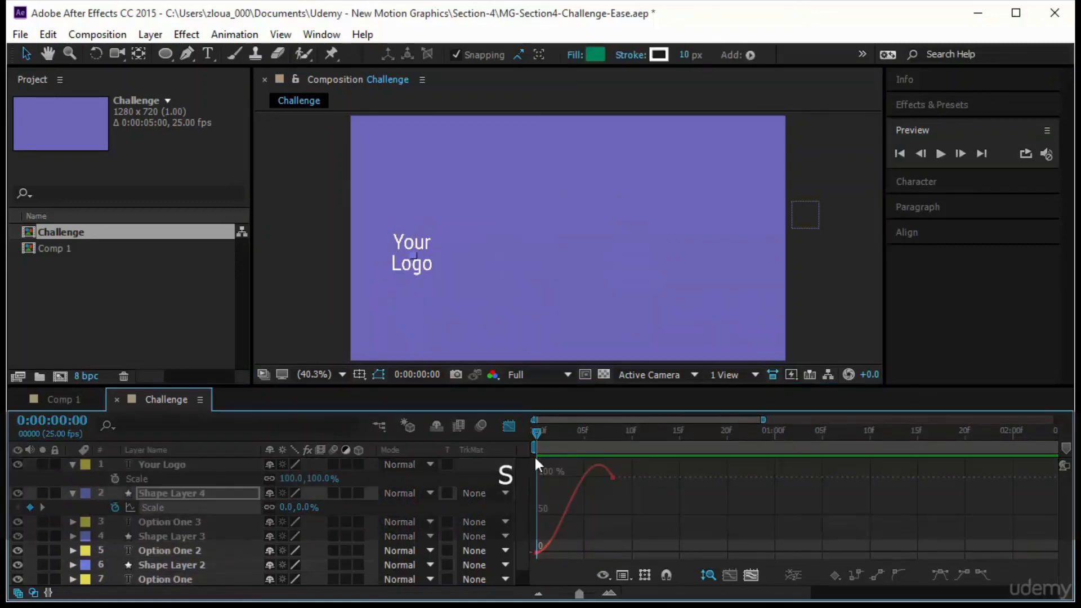
left_click(510, 426)
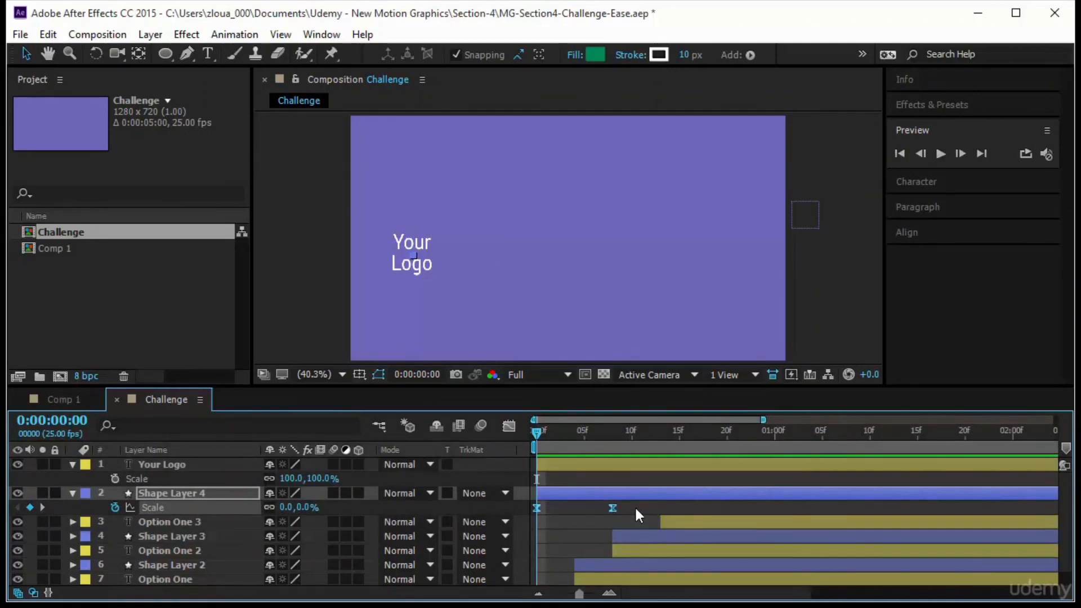
left_click_drag(636, 510, 511, 502)
key("ctrl+c")
left_click(144, 465)
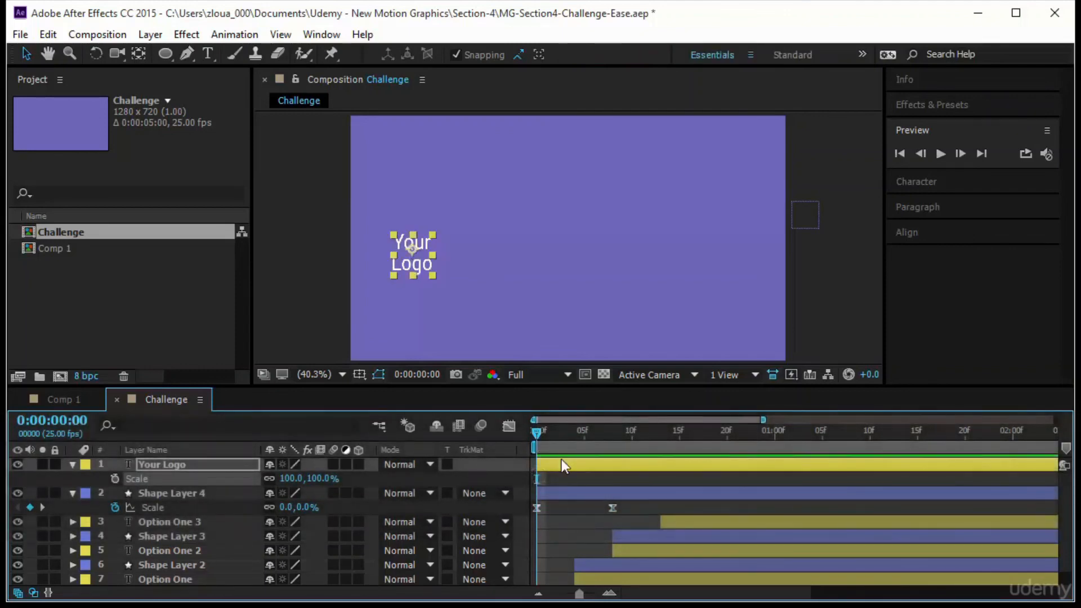
key("ctrl+v")
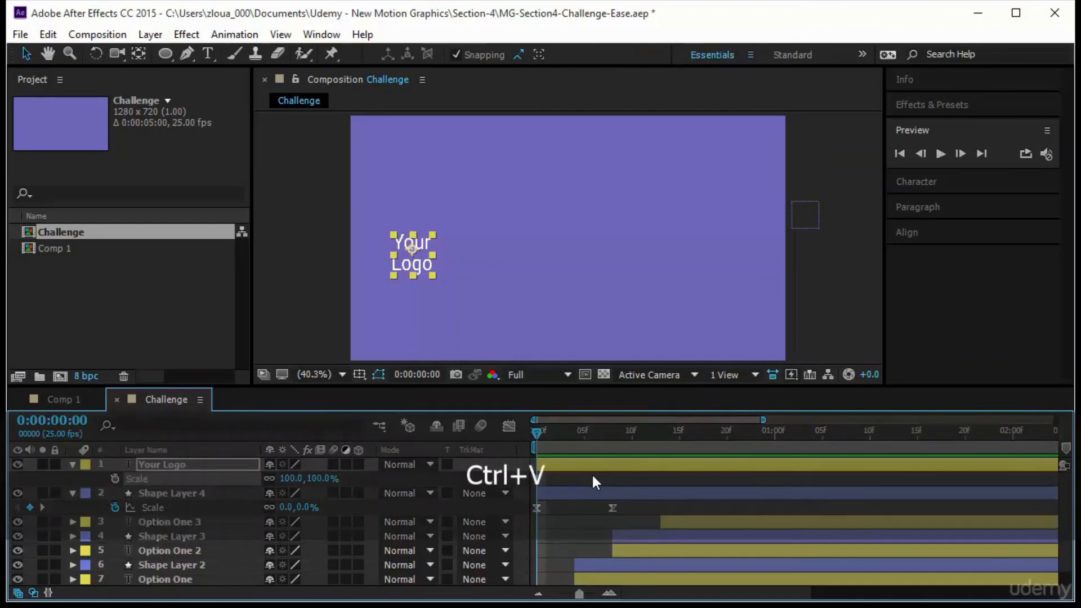
Preview the badge animation and check the Your Logo layer's scale curve in the graph editor
left_click_drag(549, 451, 502, 455)
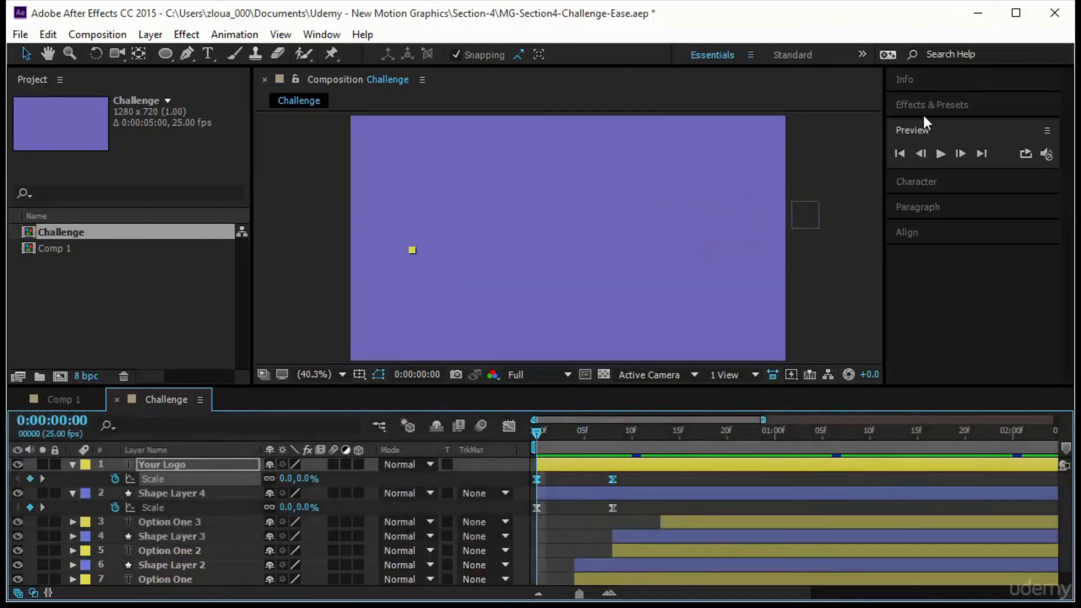
left_click(940, 153)
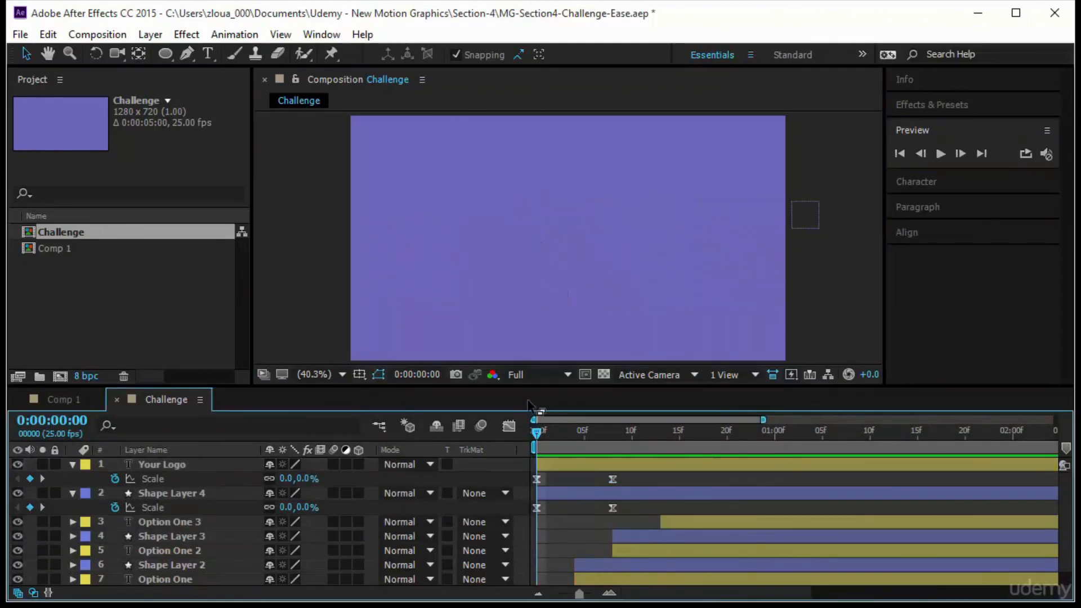
left_click(509, 426)
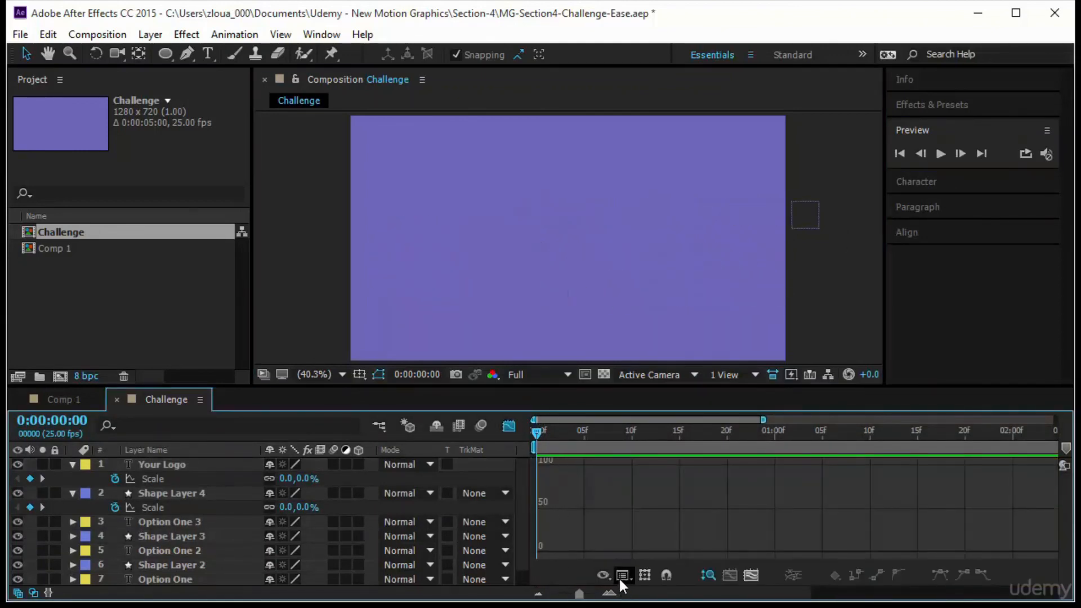
left_click(197, 479)
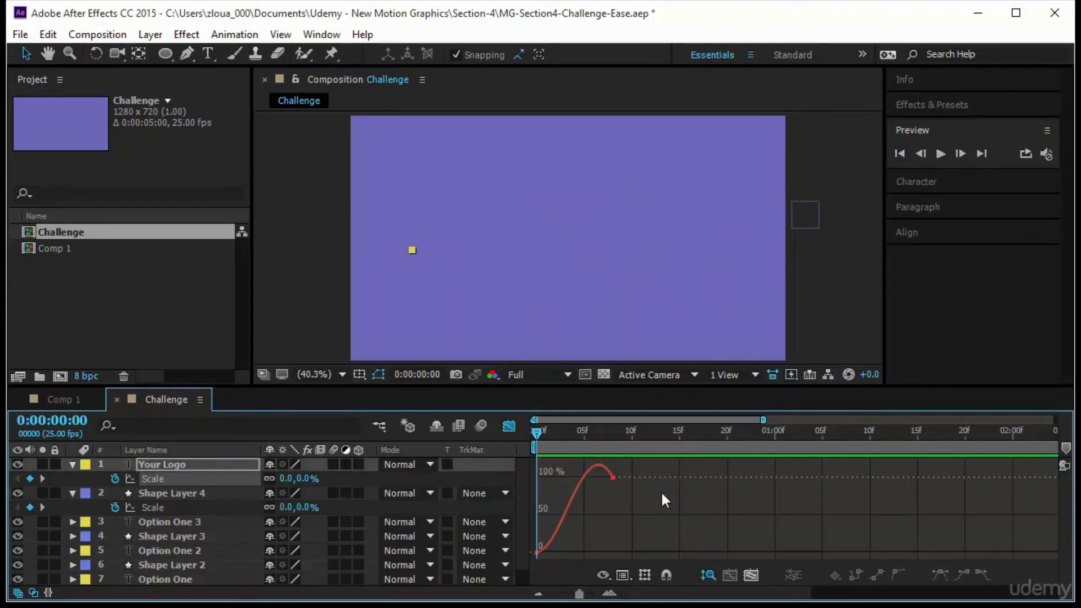
left_click(509, 426)
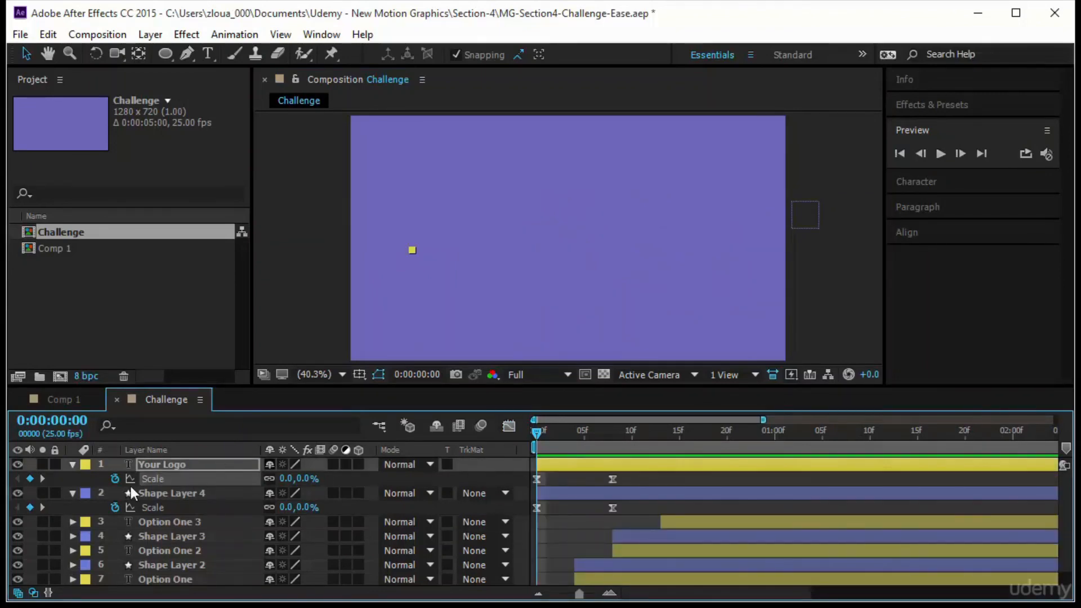
left_click(73, 464)
left_click(72, 479)
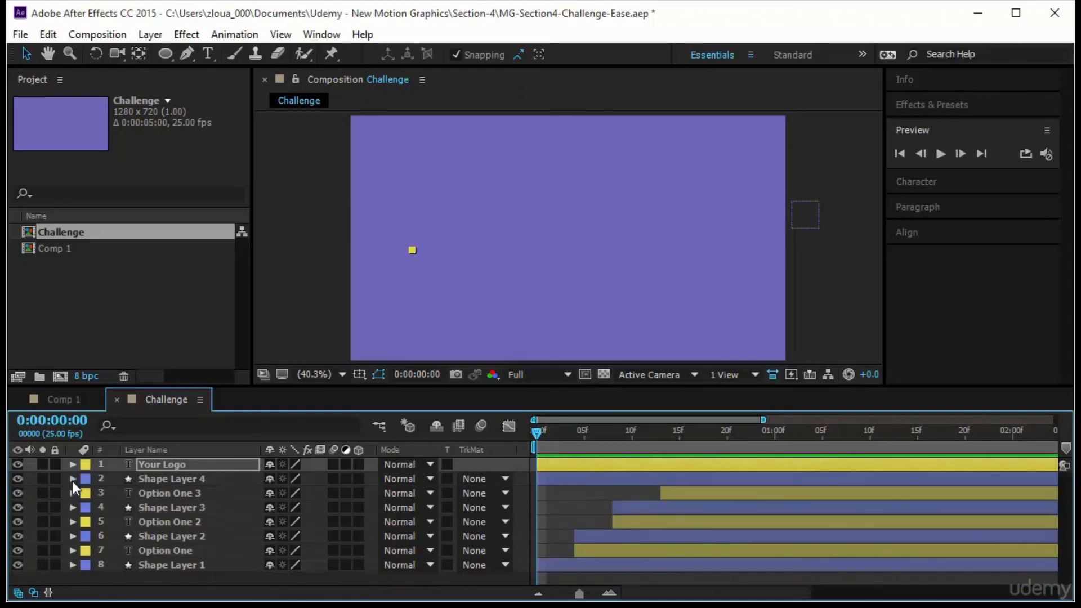
Shift the Your Logo and large circle layers together so they start at 0:00:00:10, previewing the timing
left_click(558, 475)
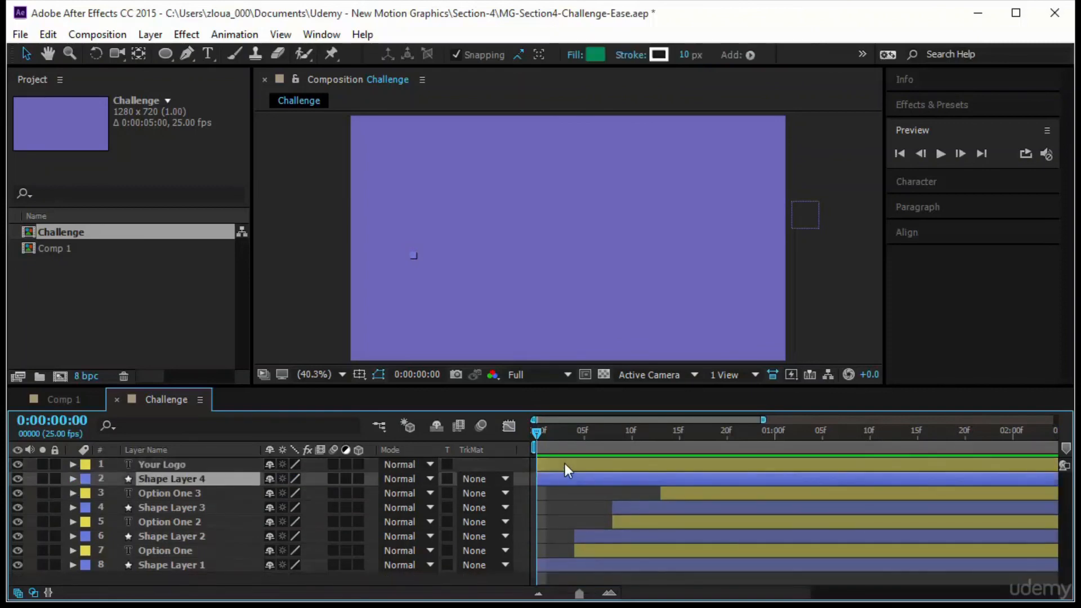
left_click(565, 464, "ctrl")
left_click_drag(563, 464, 712, 468)
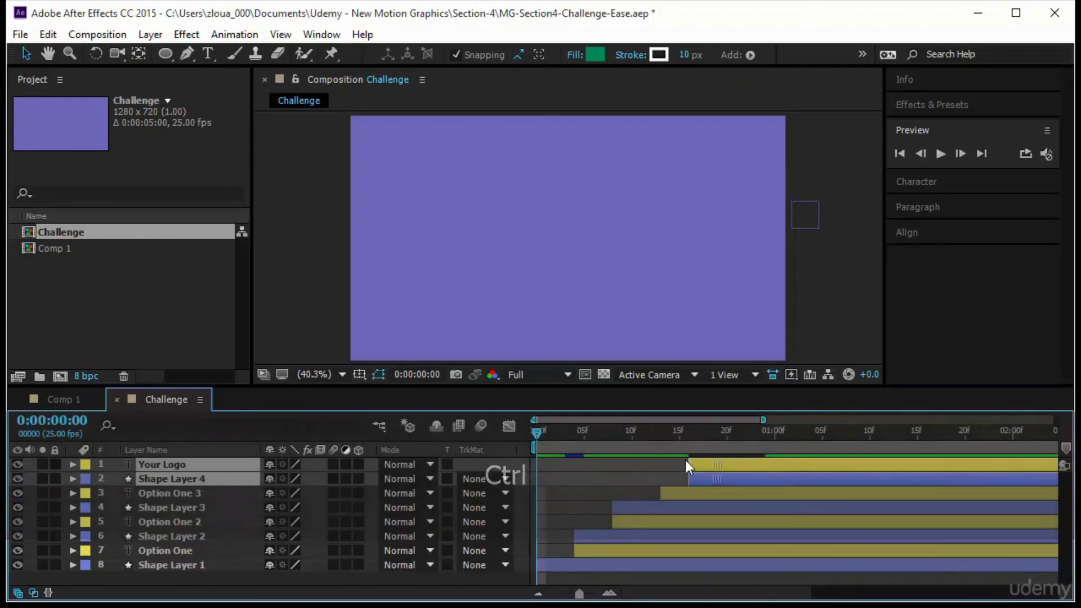
left_click(939, 153)
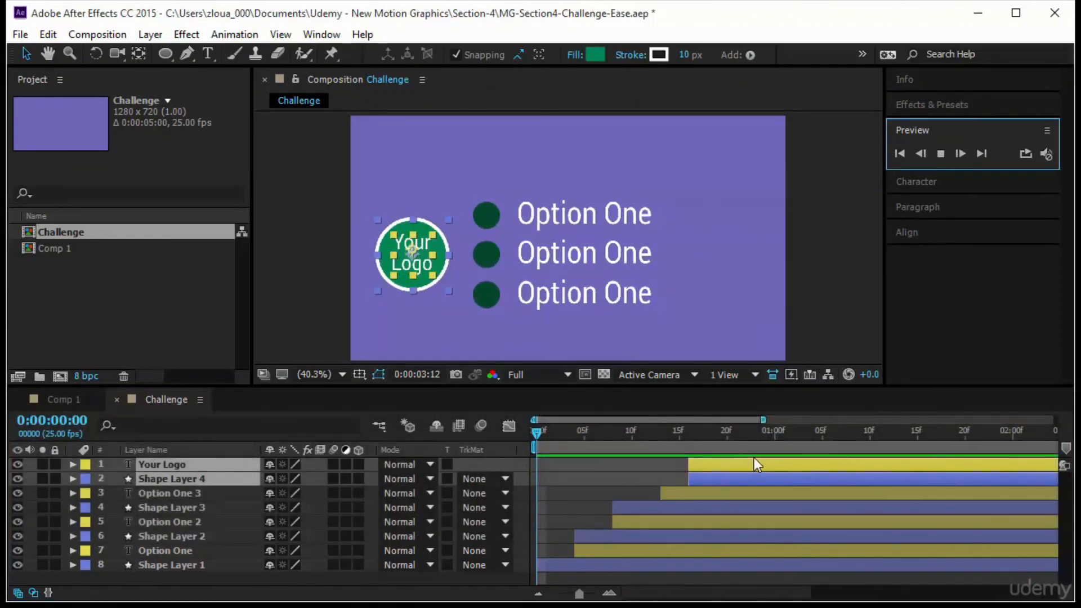
left_click_drag(739, 462, 712, 457)
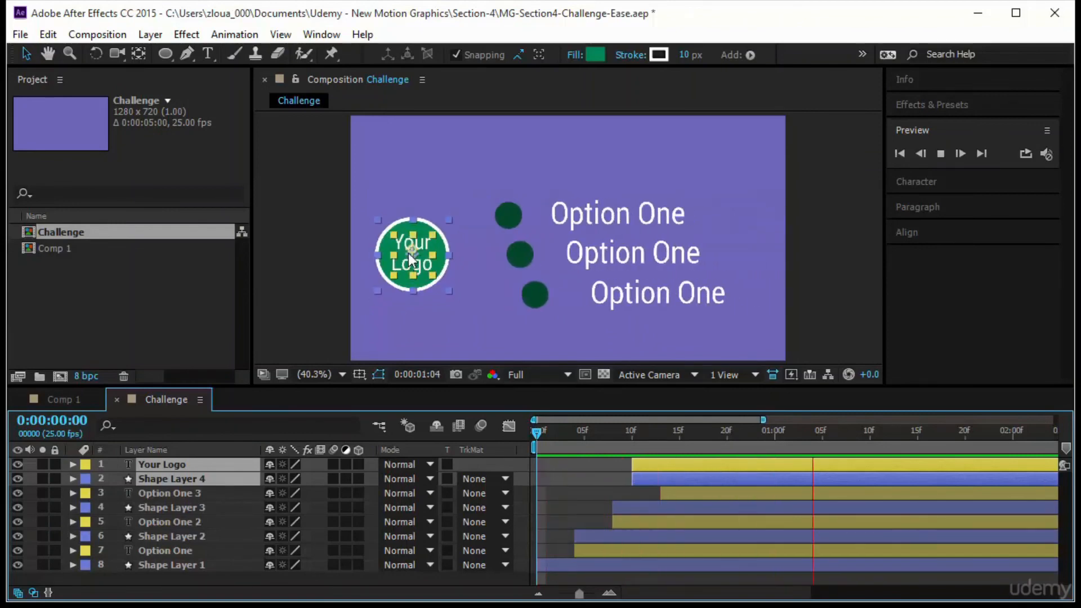
key("space")
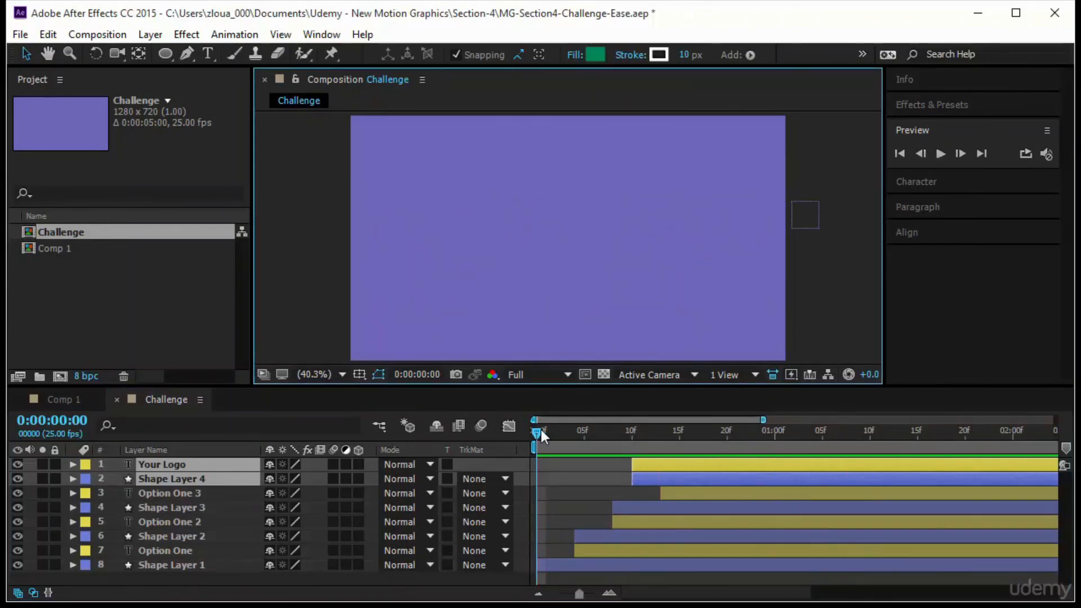
At 0:00:01:00, move the logo badge straight up into the frame's upper-left area, and preview the animation from the start
left_click_drag(540, 430, 775, 431)
left_click_drag(413, 265, 383, 199)
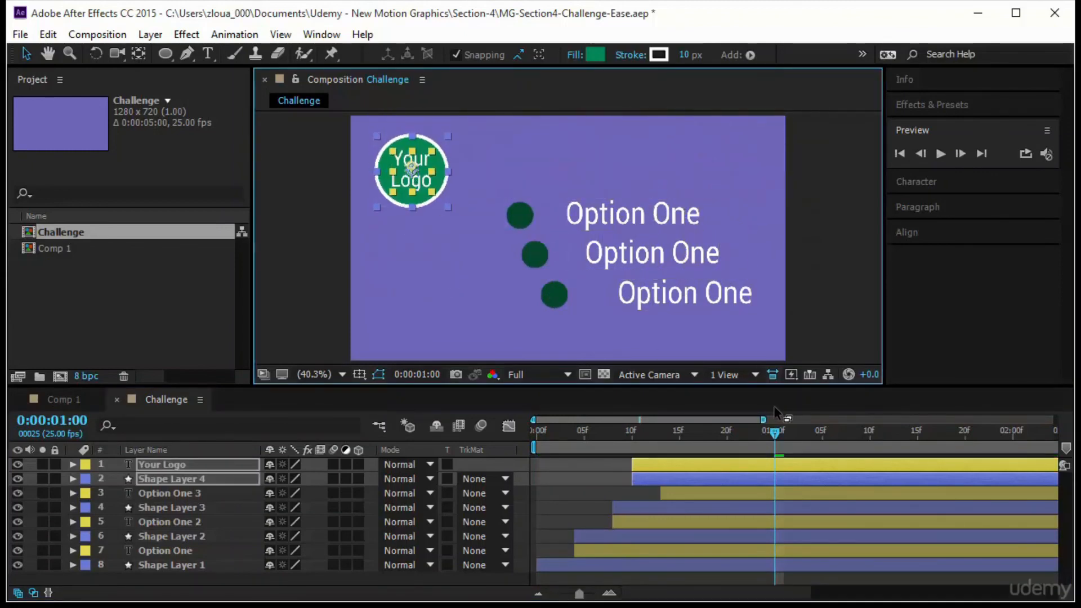
left_click_drag(775, 430, 536, 431)
left_click(936, 154)
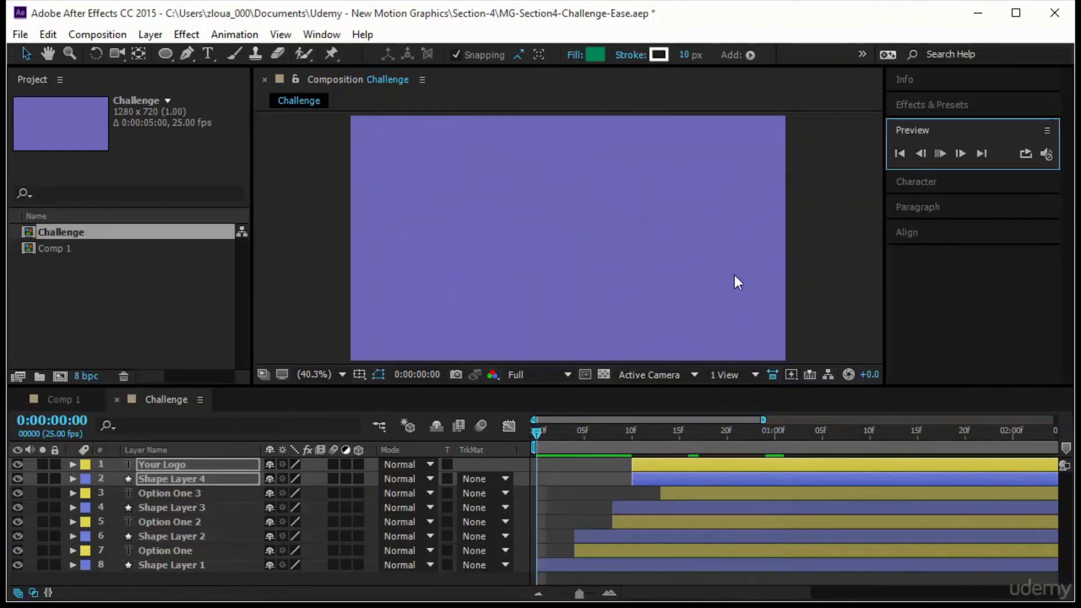